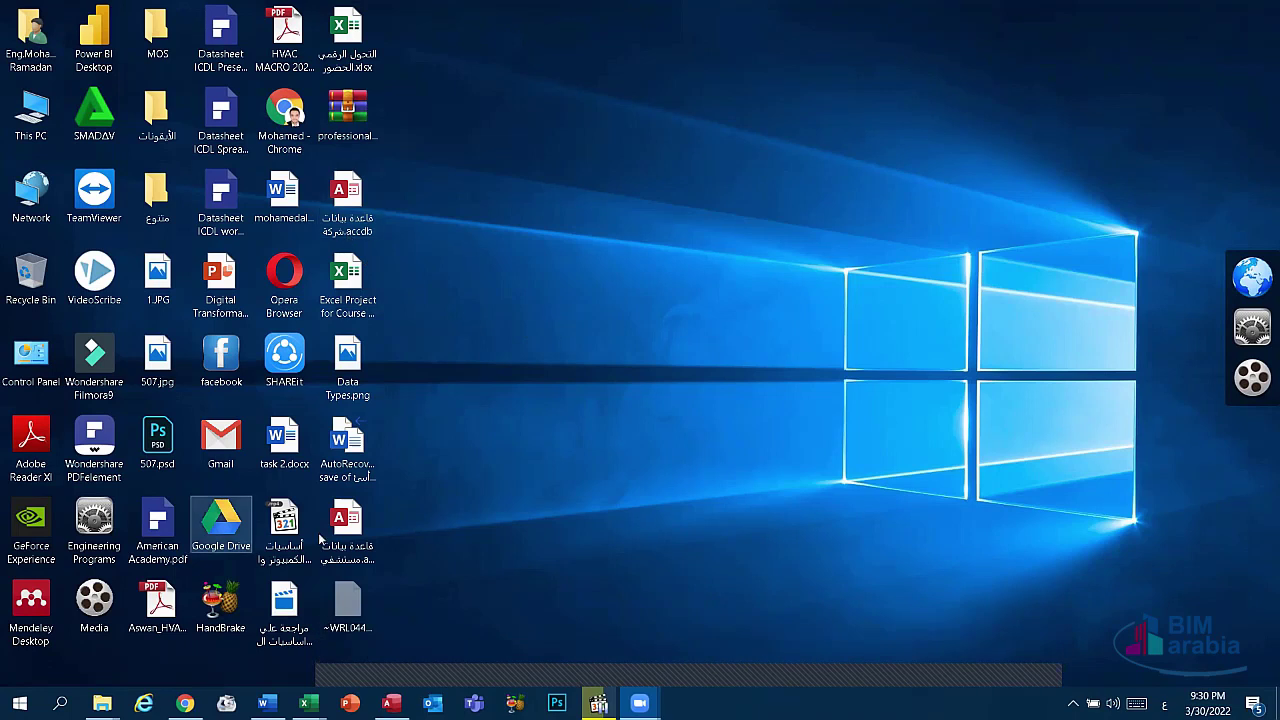
Refresh the desktop and open the hospital database file (قاعدة بيانات مستشفى.accdb).
right_click(500, 200)
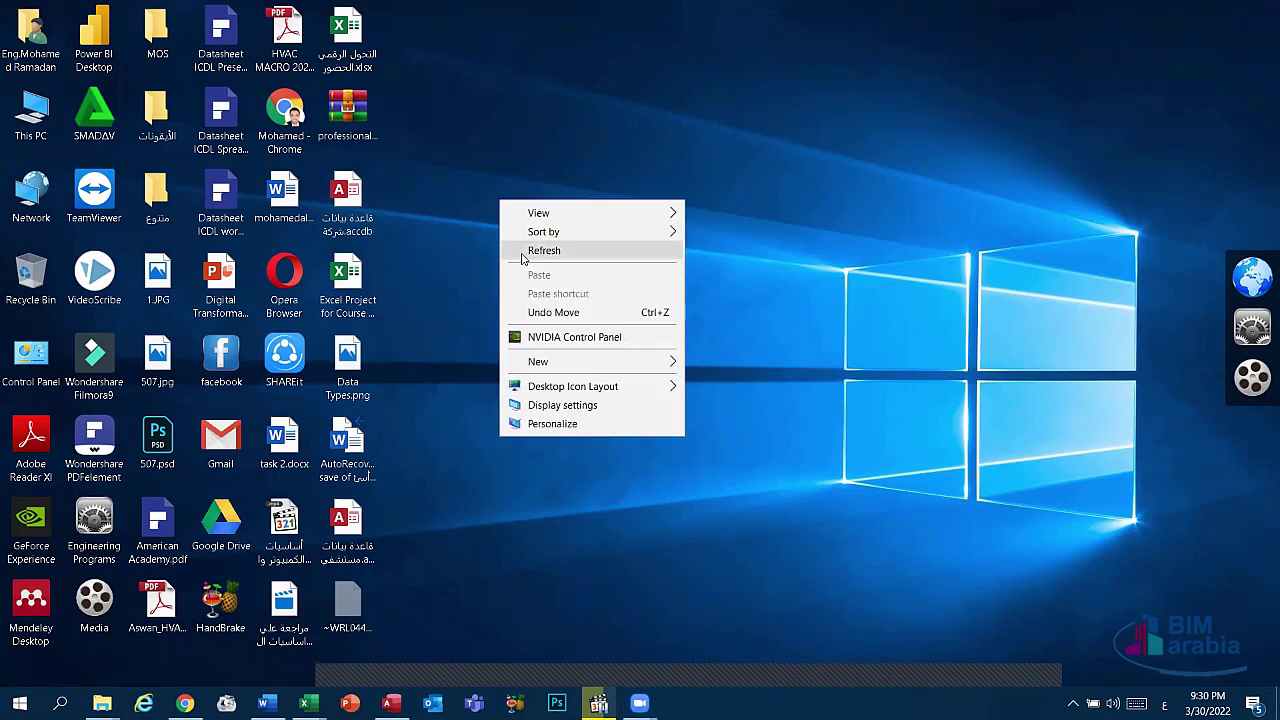
click(525, 252)
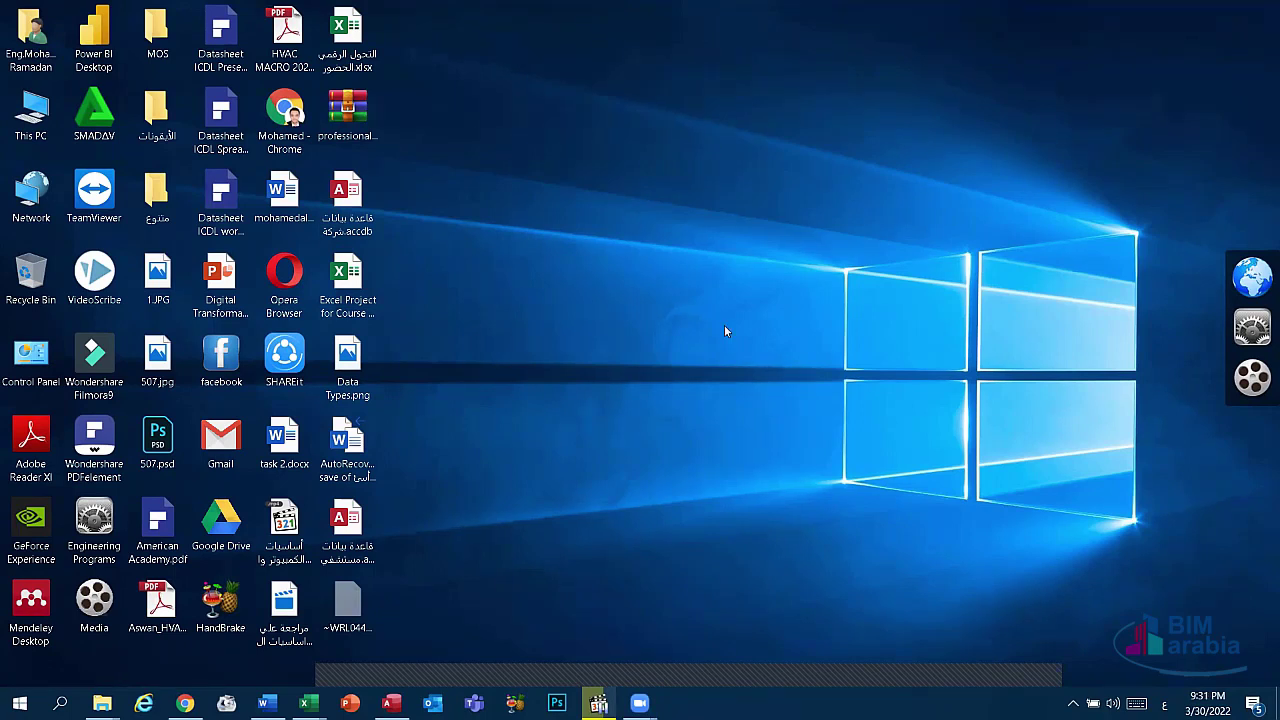
double_click(356, 533)
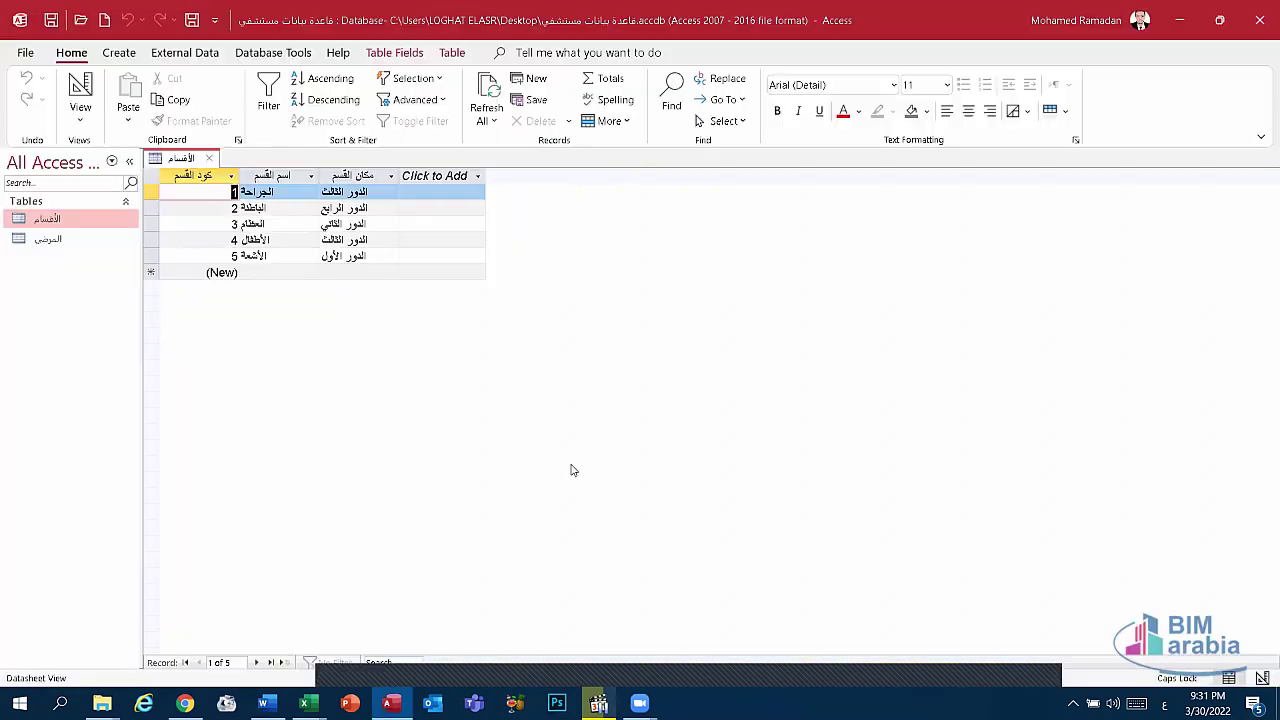
Close the open الأقسام table and show the Database Tools ribbon.
right_click(190, 160)
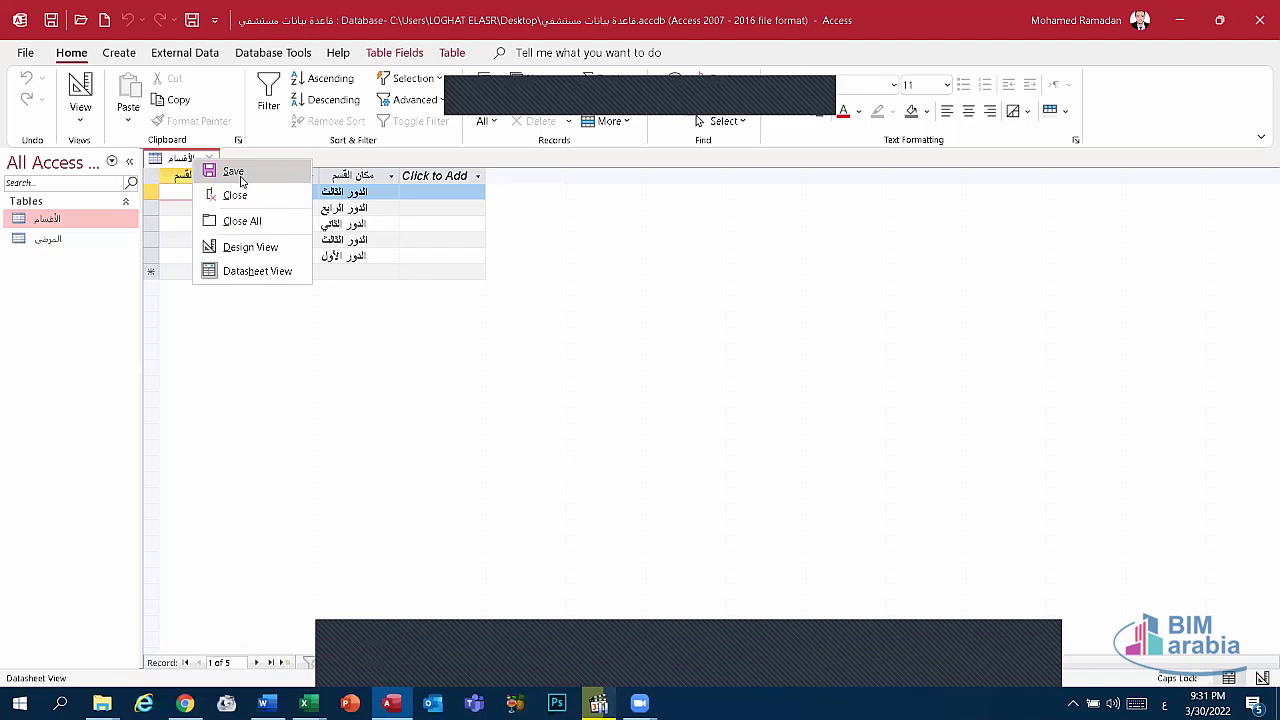
click(190, 160)
right_click(190, 160)
click(225, 198)
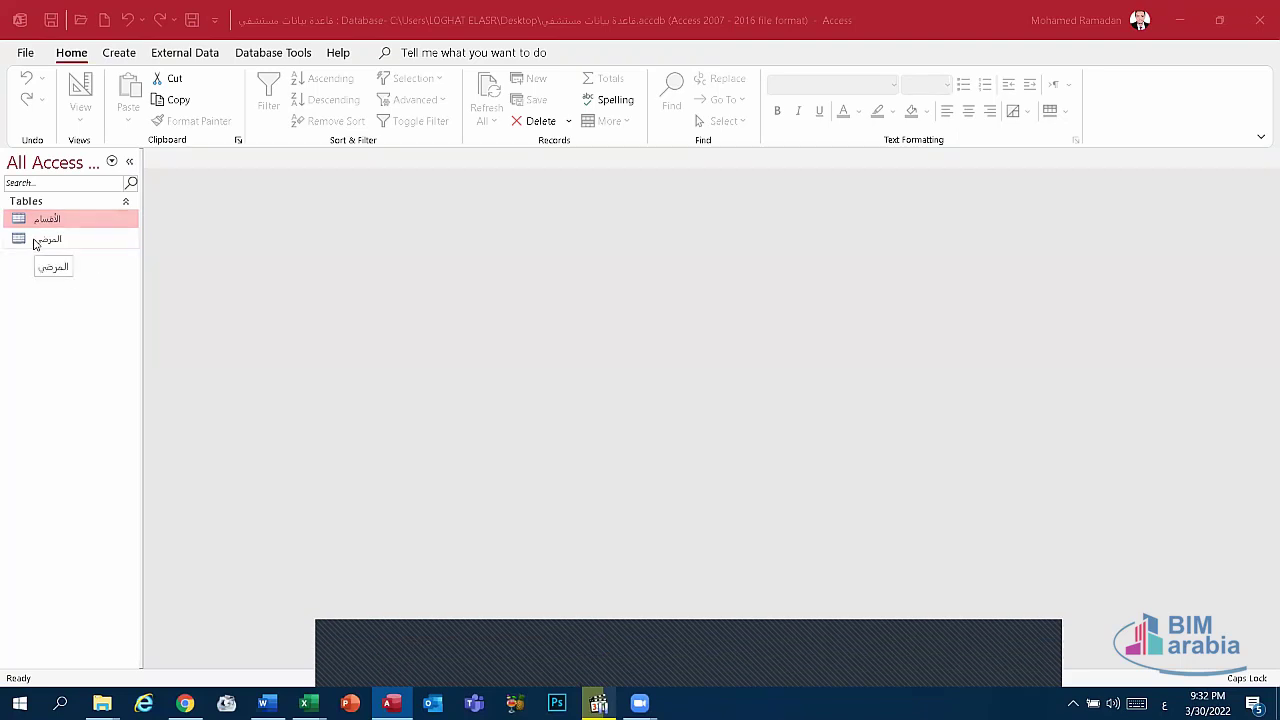
click(262, 55)
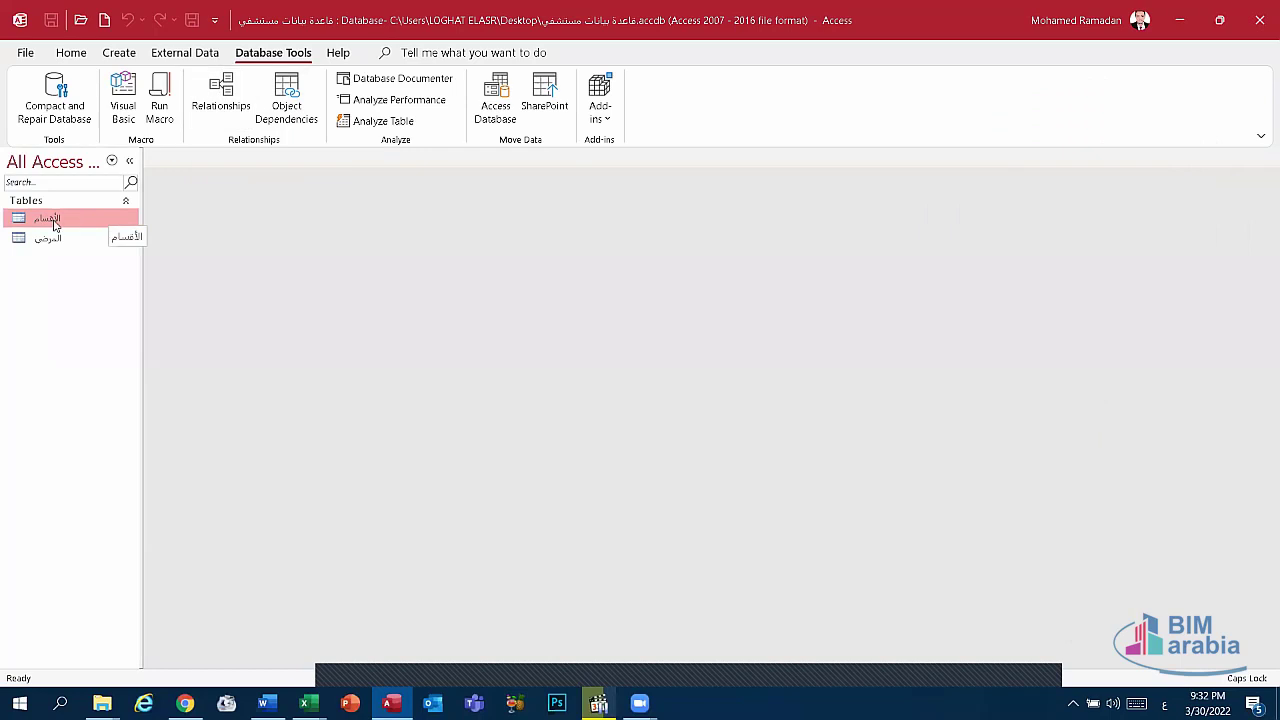
In Relationships, drag كود القسم from الأقسام onto رقم الكشف in المرضى.
click(222, 90)
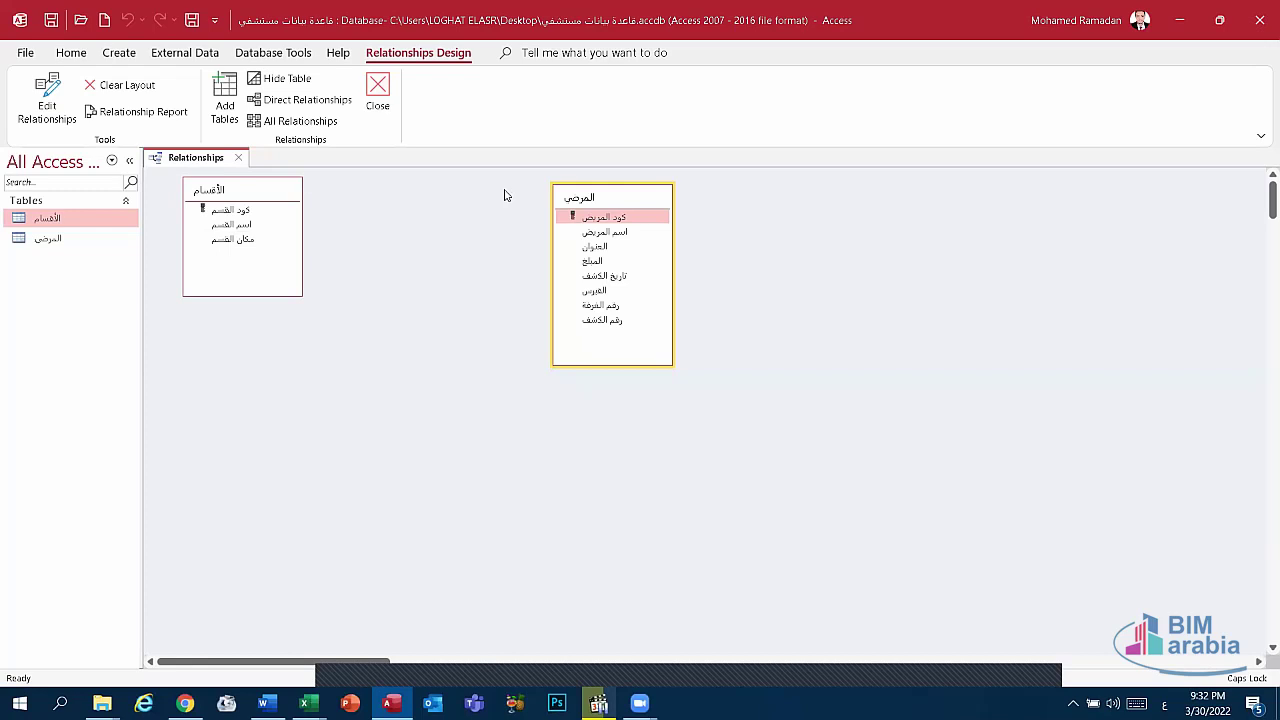
click(258, 212)
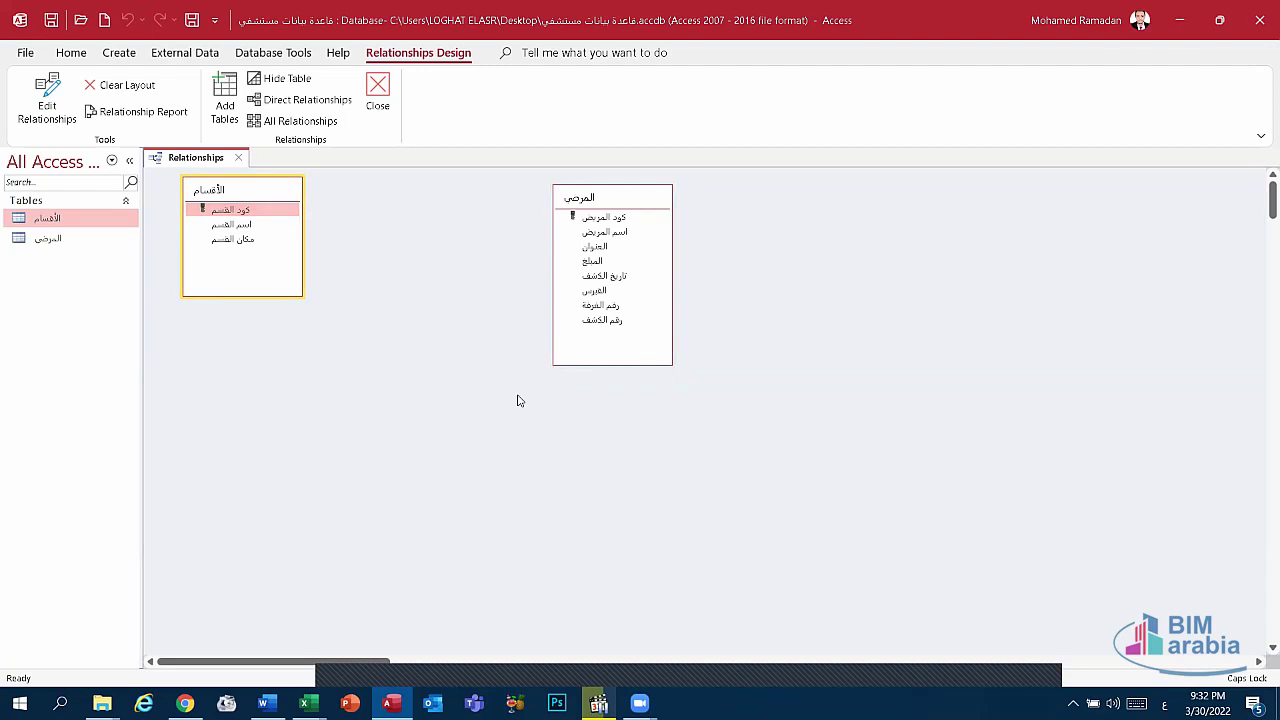
click(575, 322)
drag(560, 330, 342, 228)
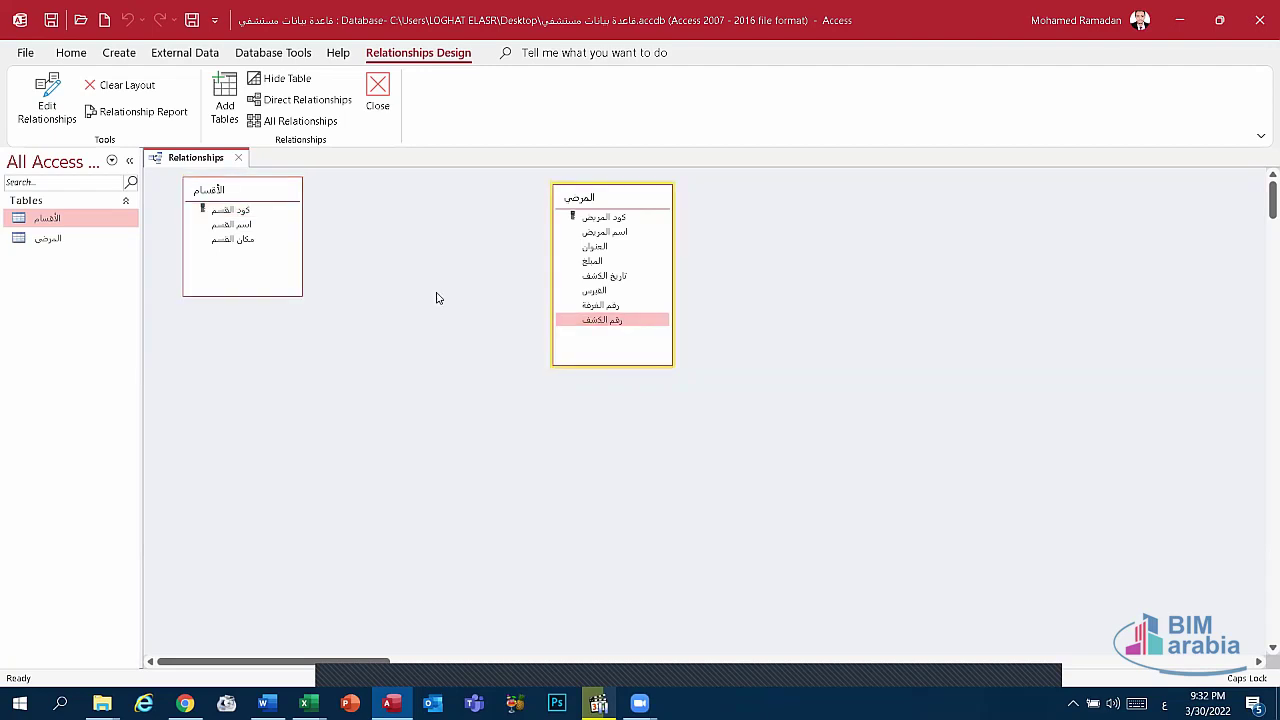
drag(230, 210, 620, 335)
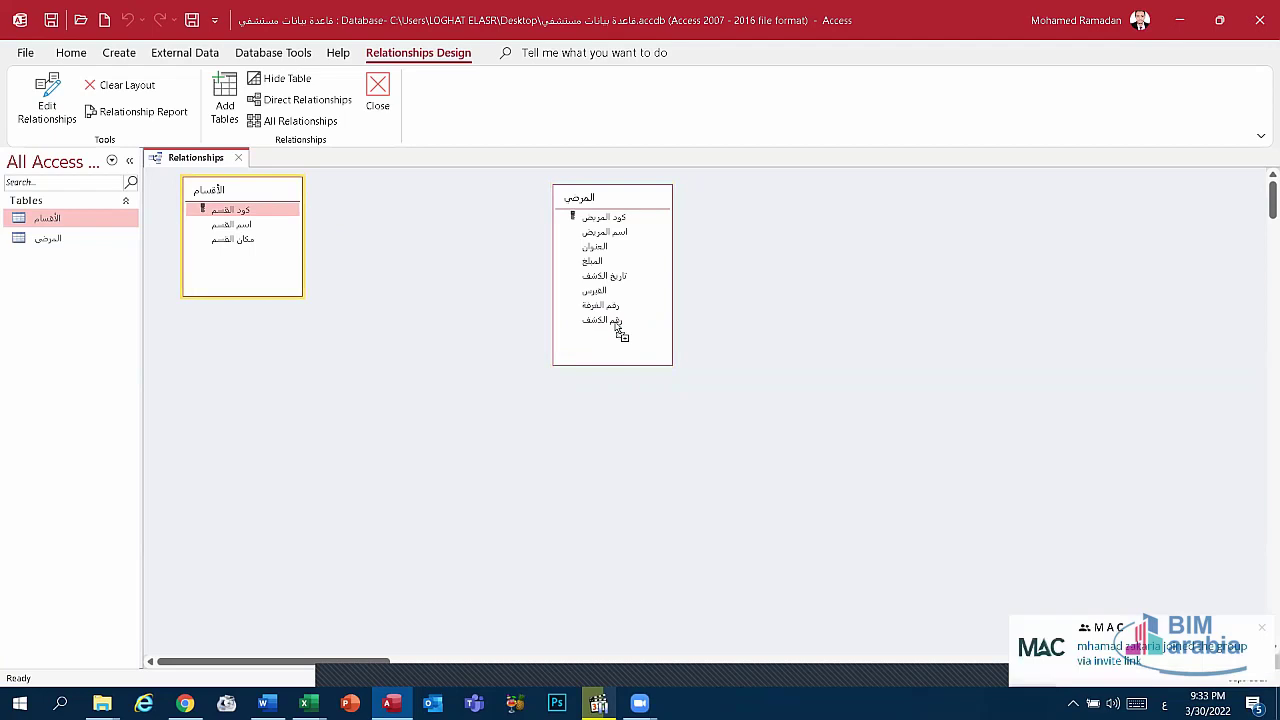
drag(620, 335, 252, 206)
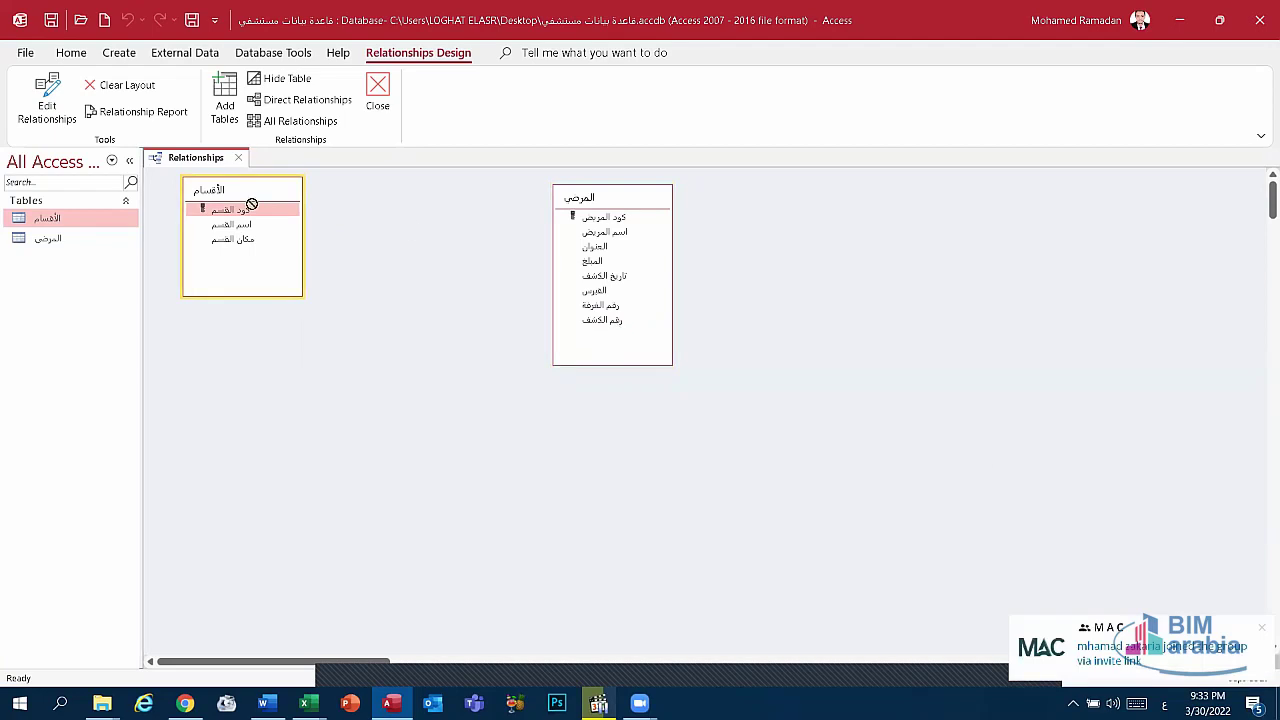
click(1261, 630)
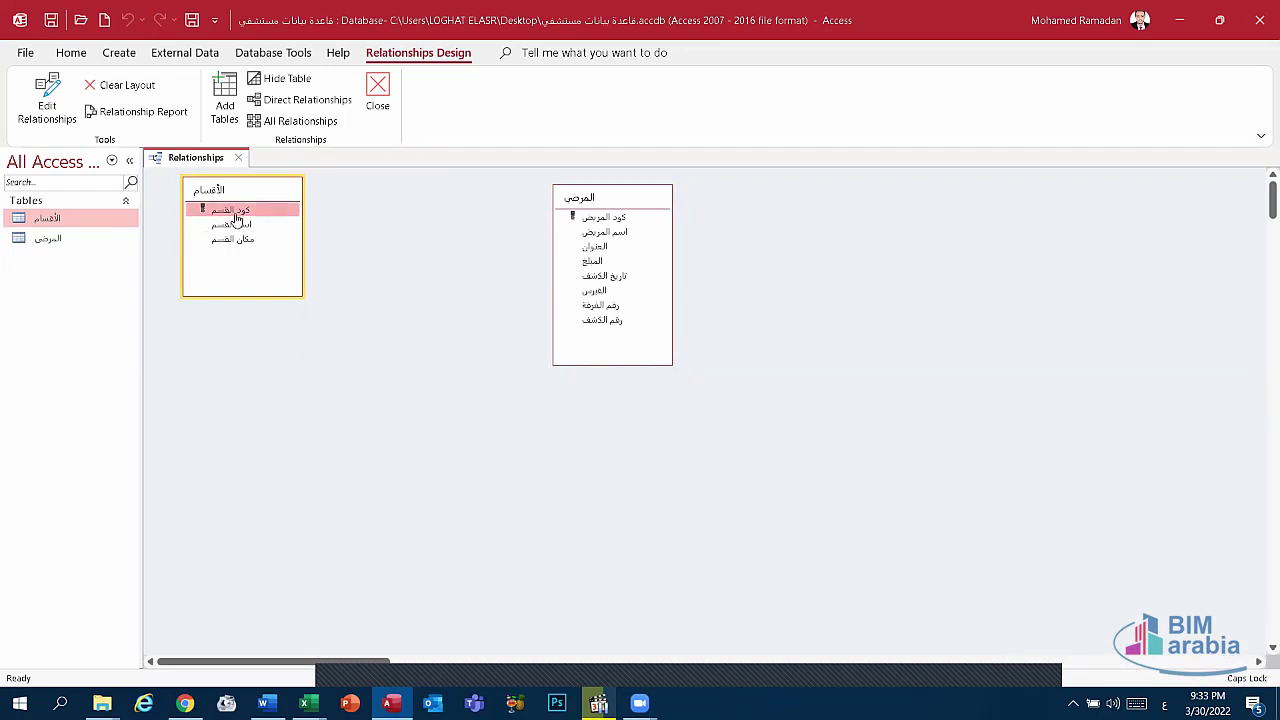
drag(230, 210, 608, 314)
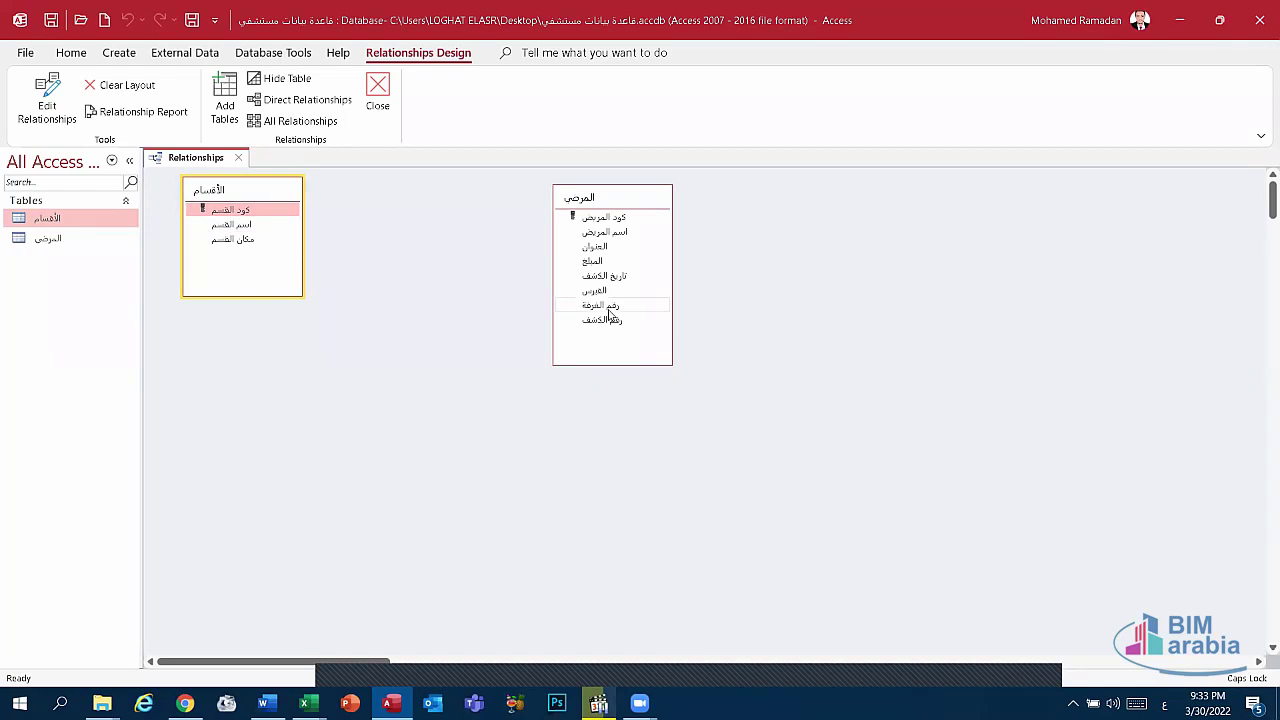
mouse_move(610, 314)
mouse_down()
mouse_move(232, 208)
mouse_move(620, 326)
mouse_up()
drag(620, 326, 603, 316)
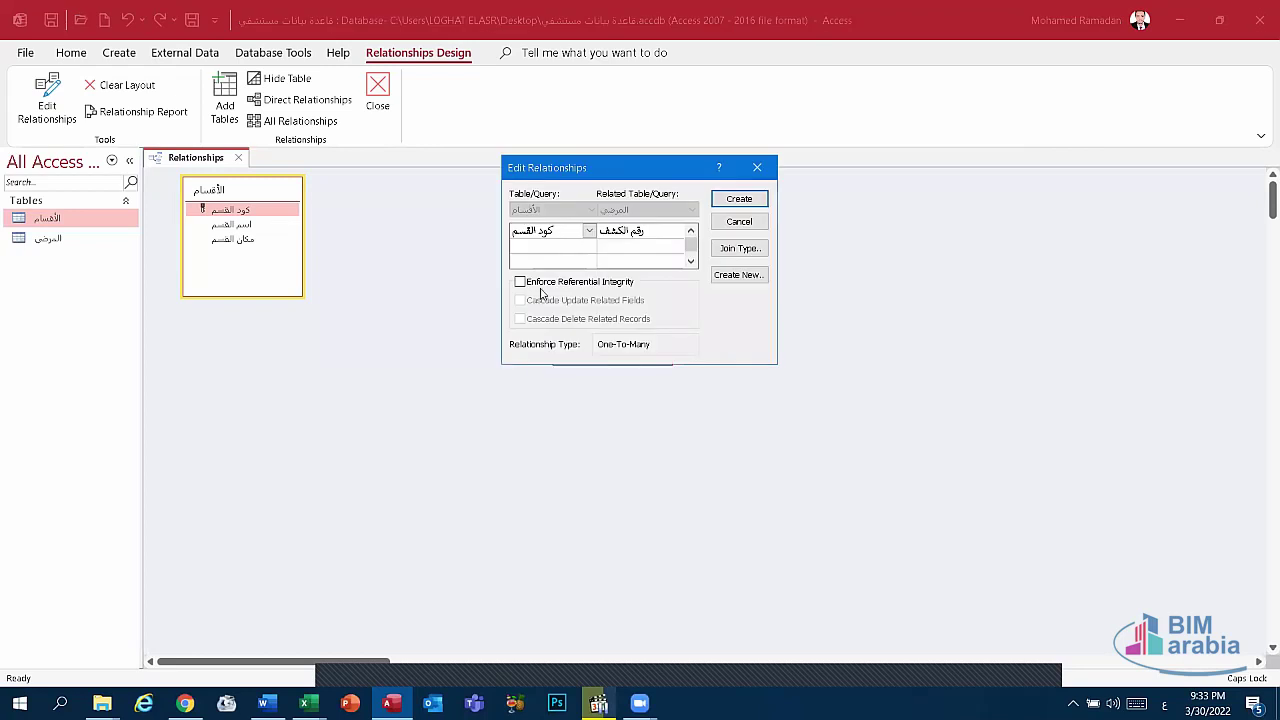
Create the plain كود القسم–رقم الكشف relationship and reopen its settings.
drag(598, 172, 605, 184)
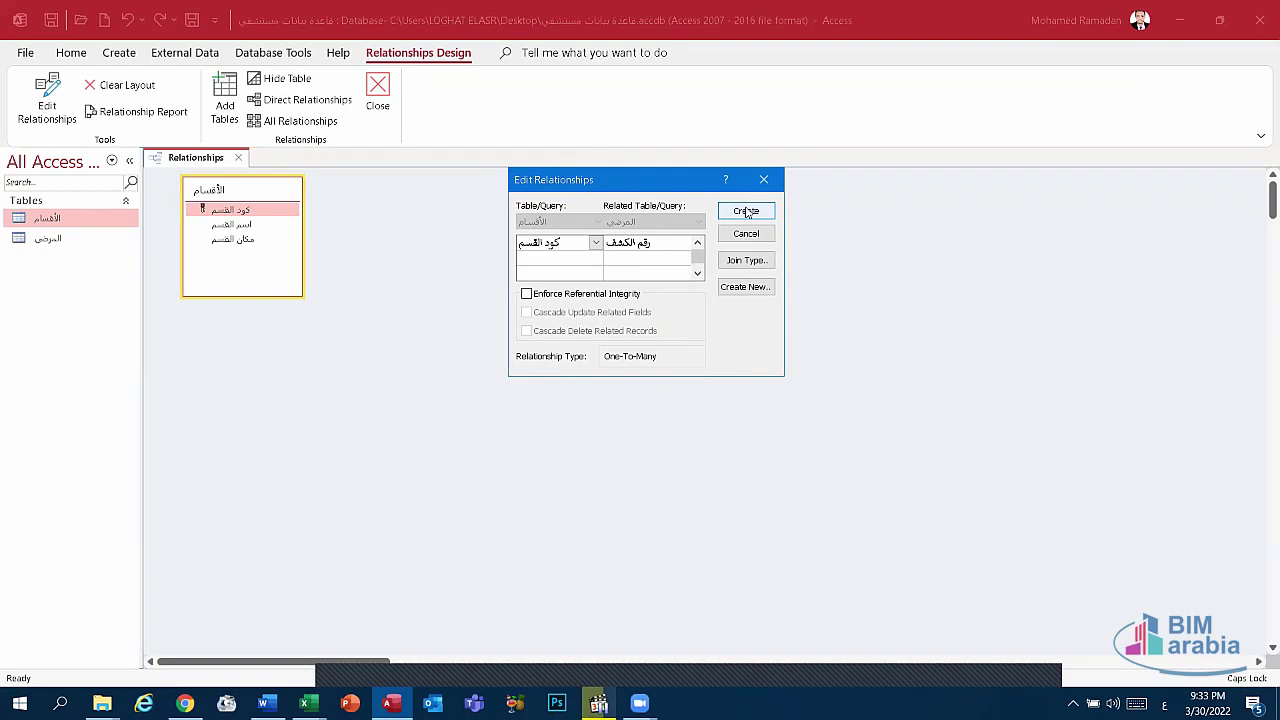
click(746, 212)
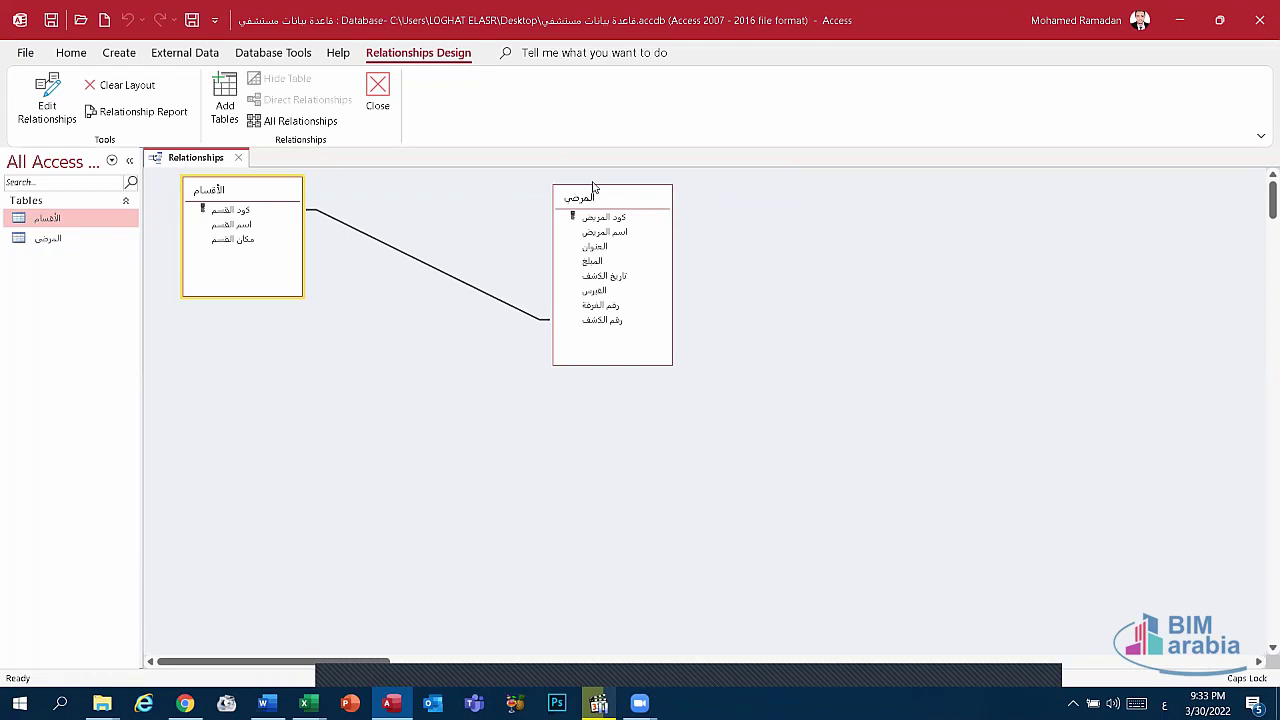
click(48, 104)
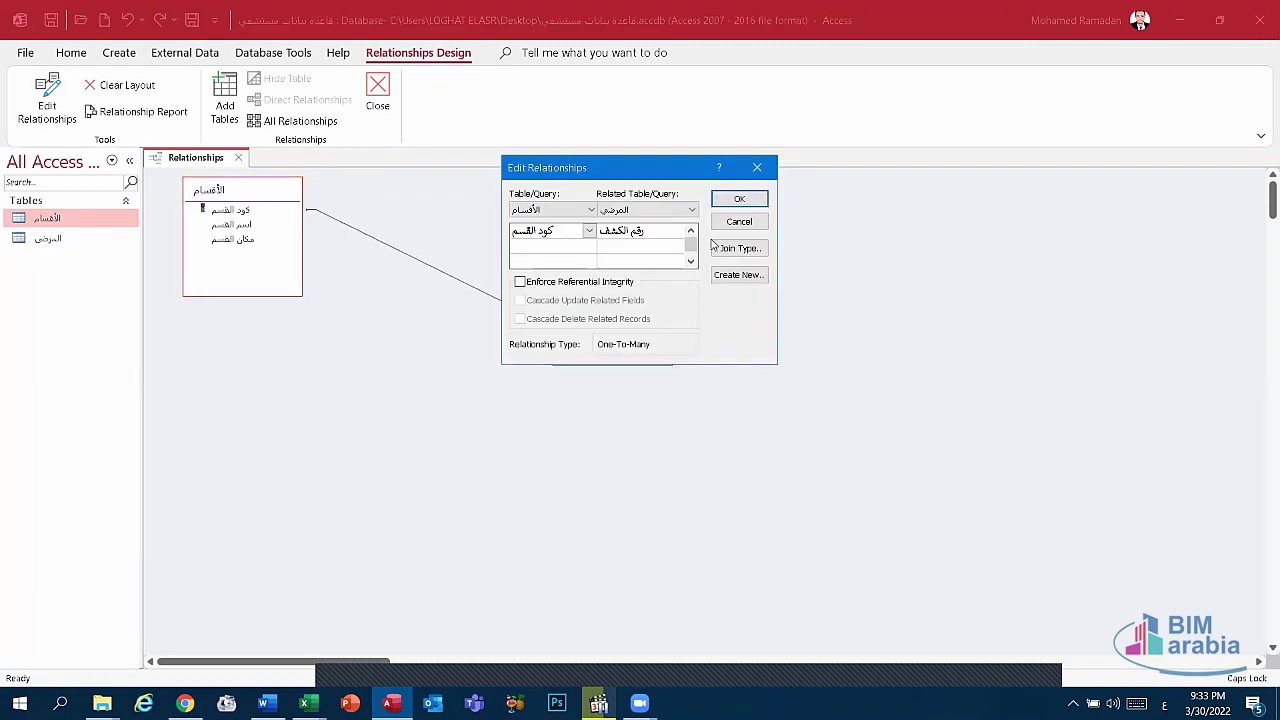
drag(680, 175, 530, 368)
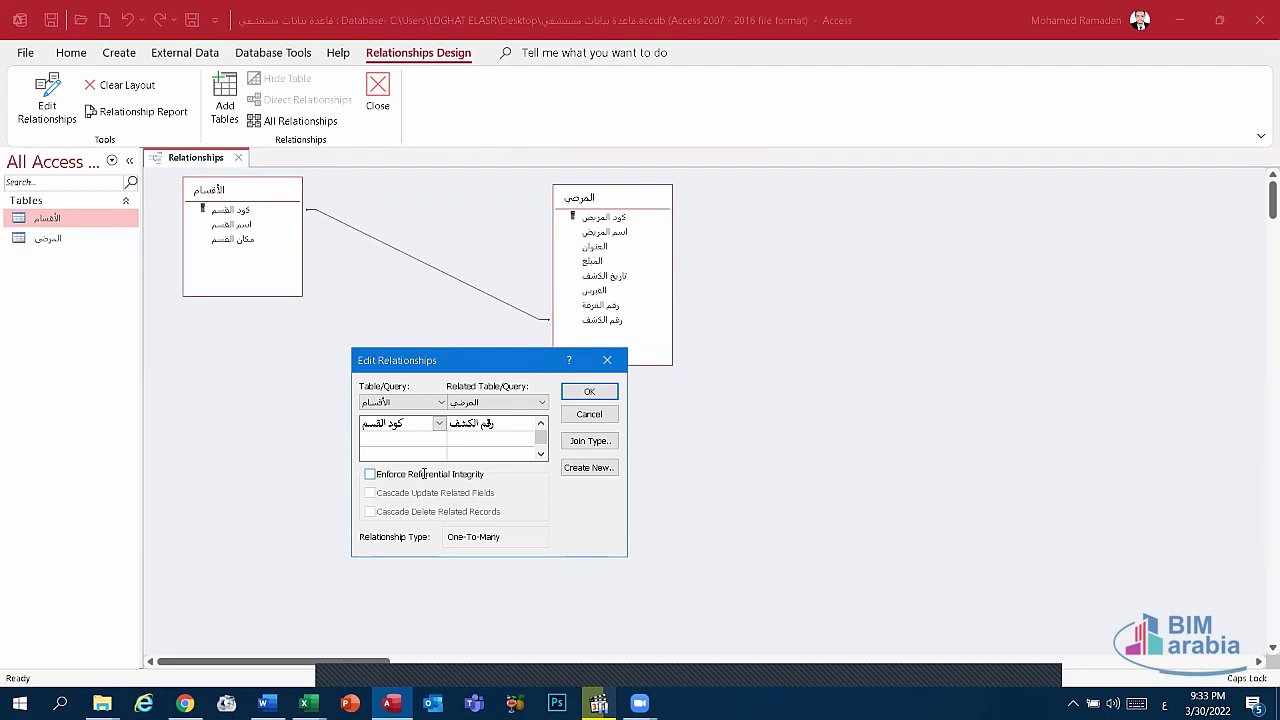
Tick referential integrity with cascade update and cascade delete; Access refuses with an error.
click(370, 474)
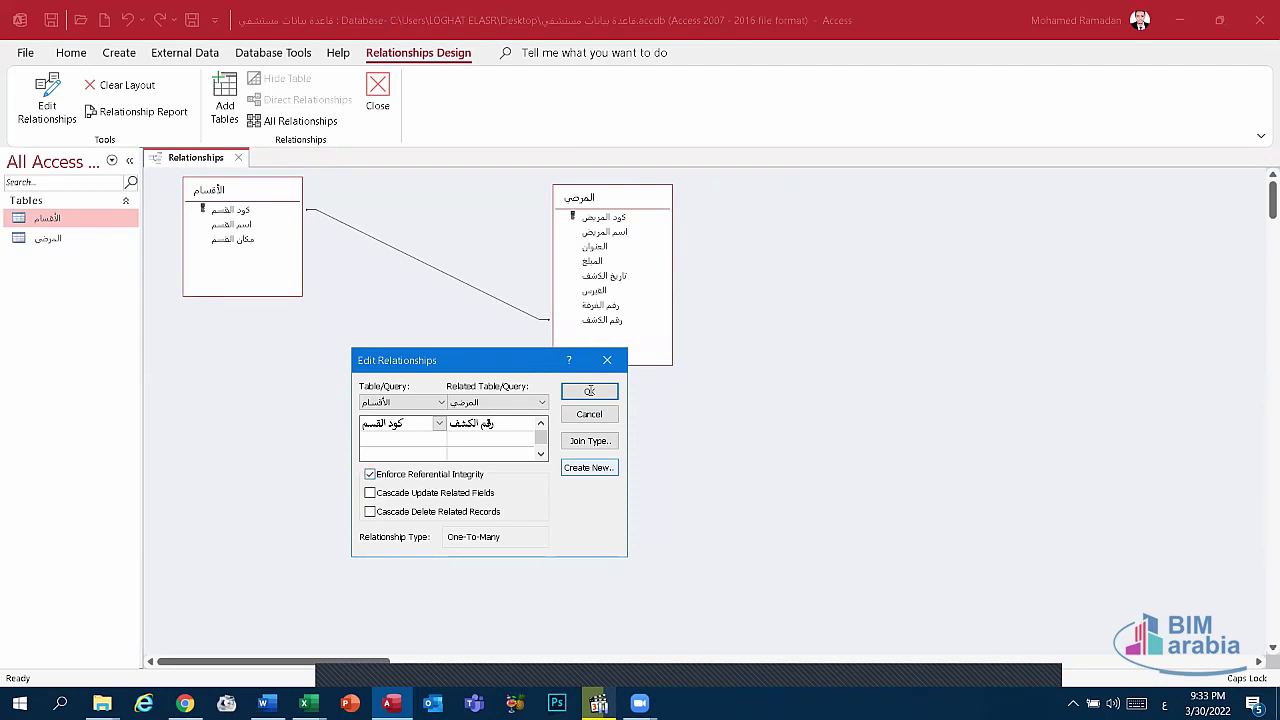
click(589, 392)
click(645, 426)
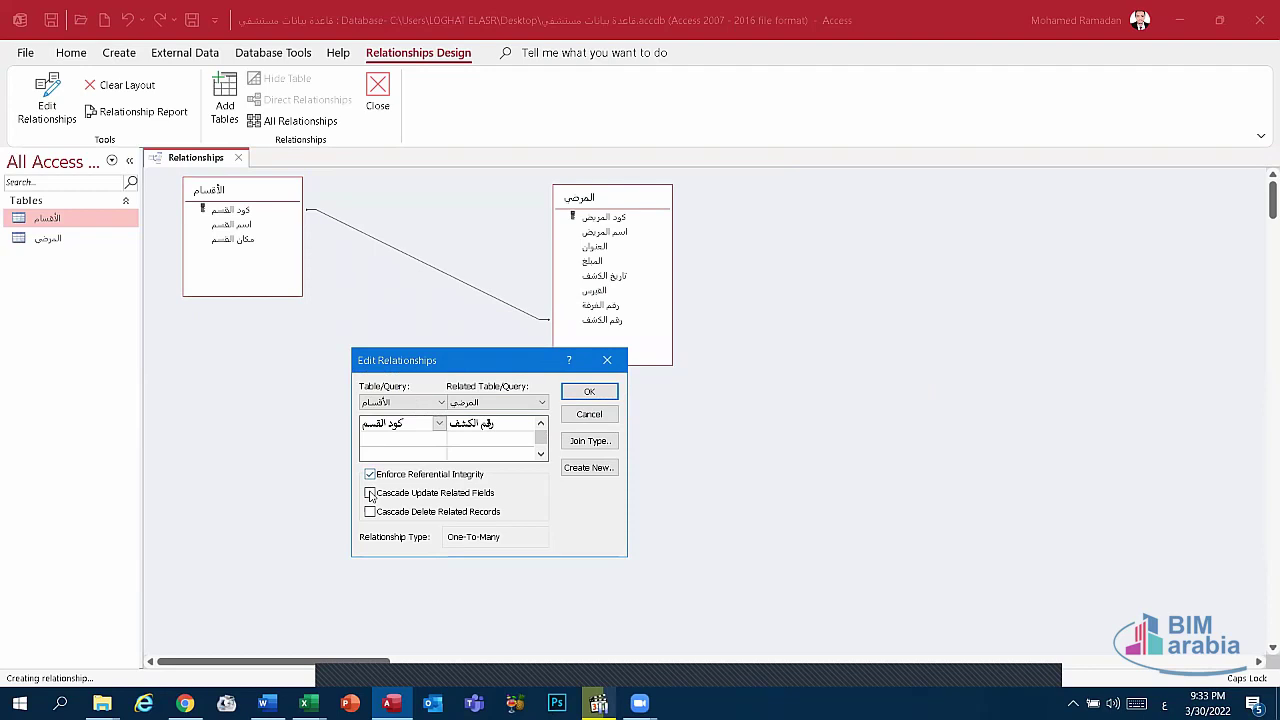
click(370, 493)
click(370, 512)
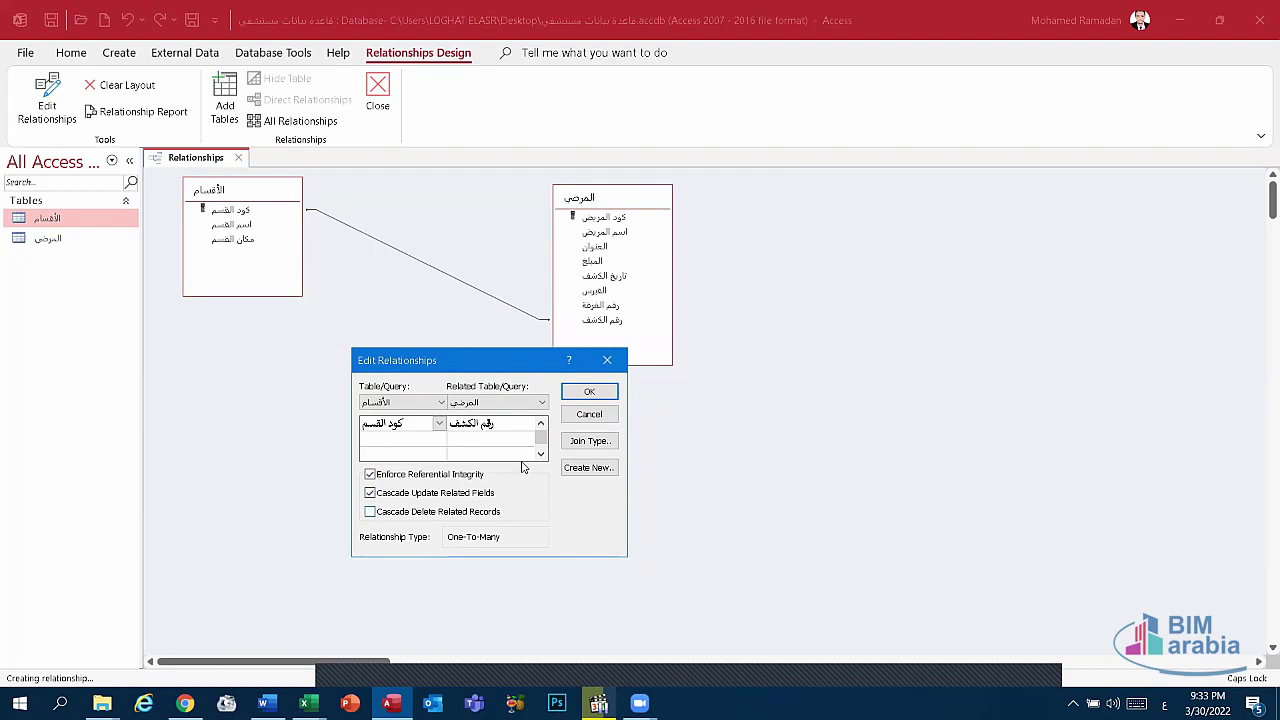
click(587, 392)
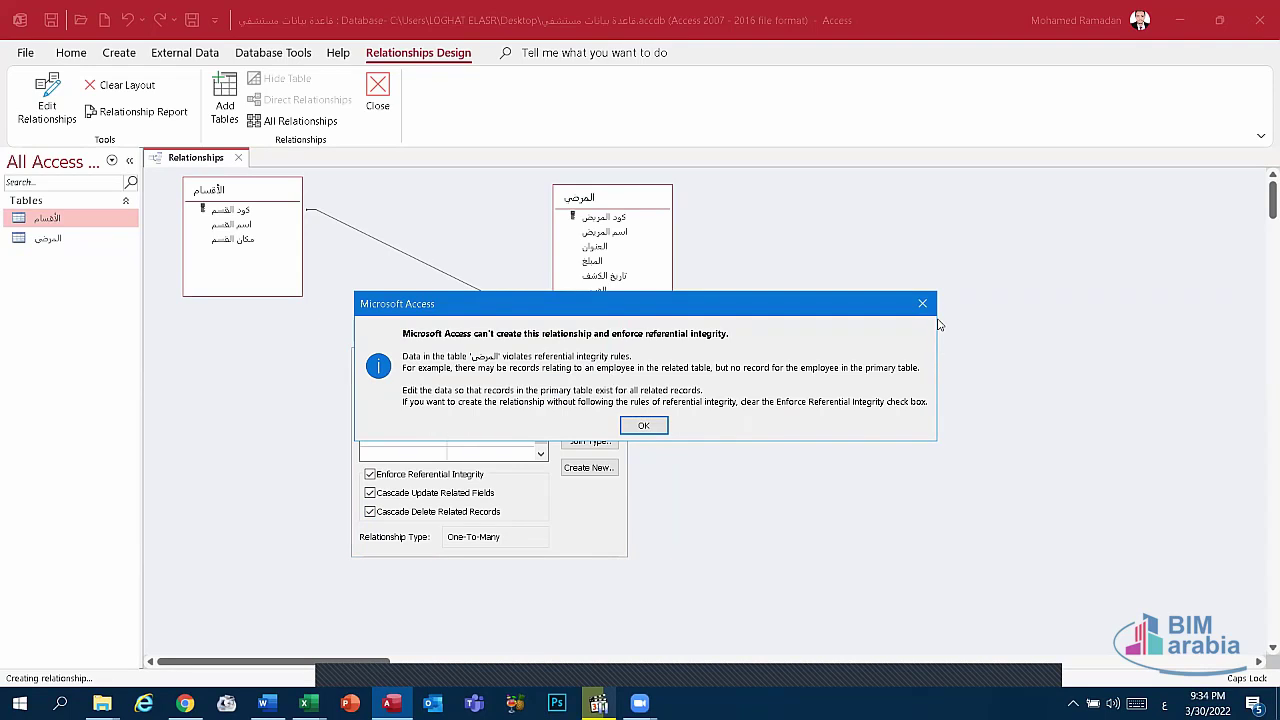
click(922, 304)
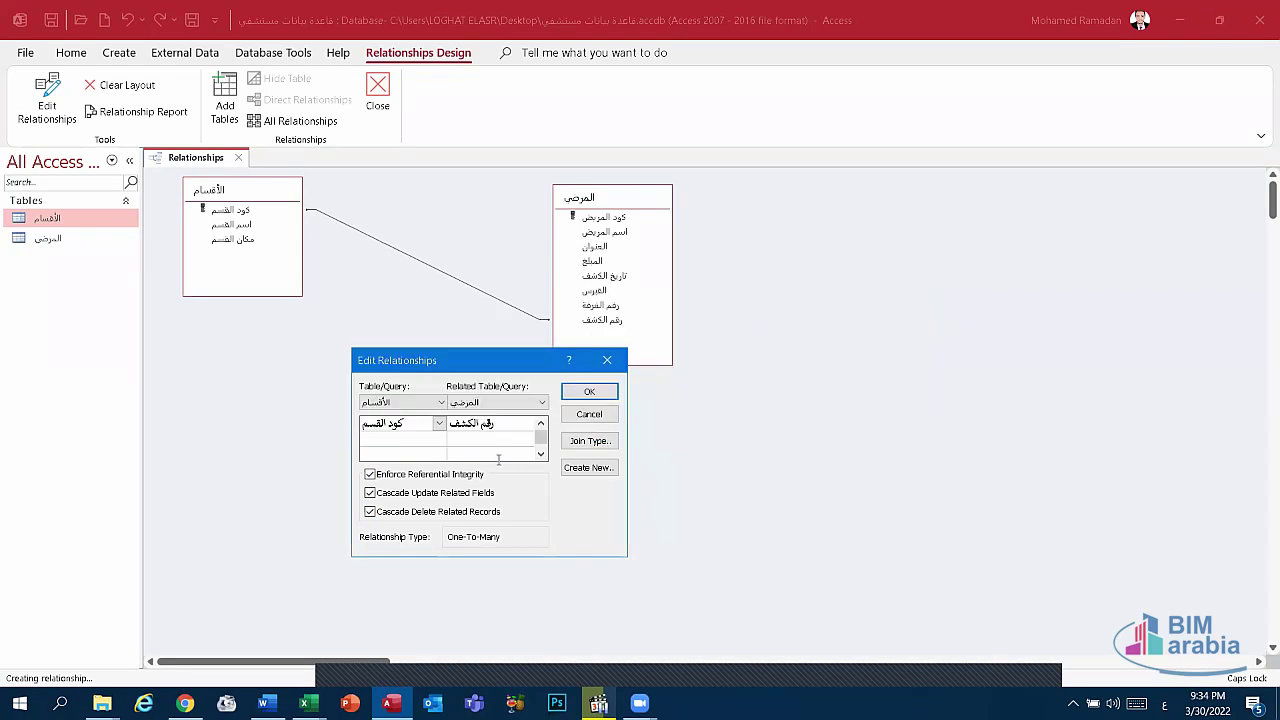
Reopen the relationship and keep it without enforced referential integrity.
click(607, 360)
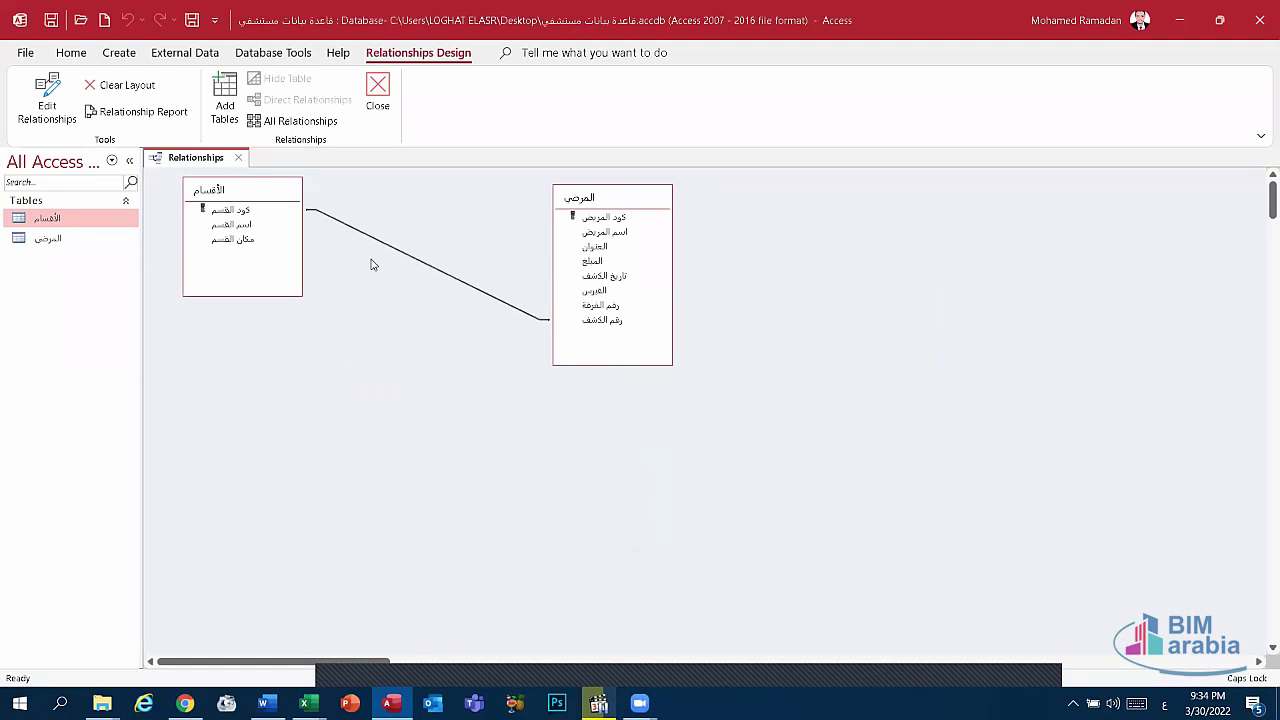
click(378, 247)
click(330, 219)
right_click(386, 247)
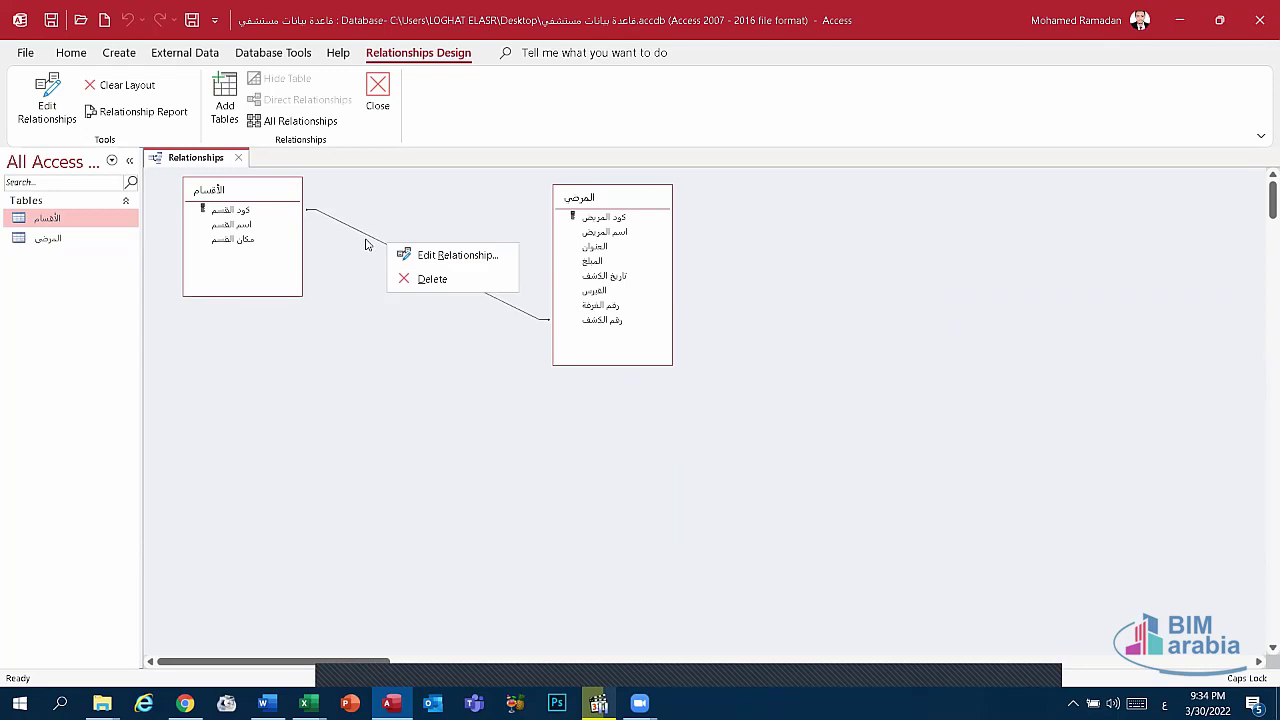
click(449, 256)
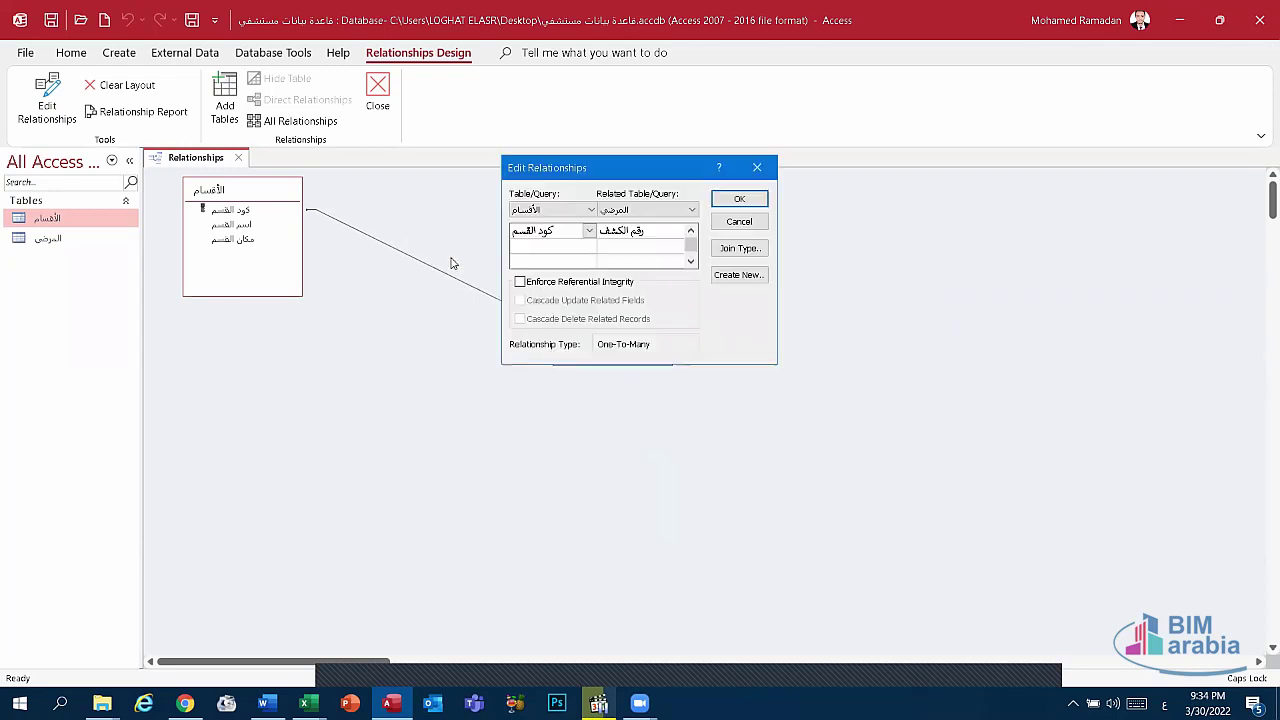
click(543, 286)
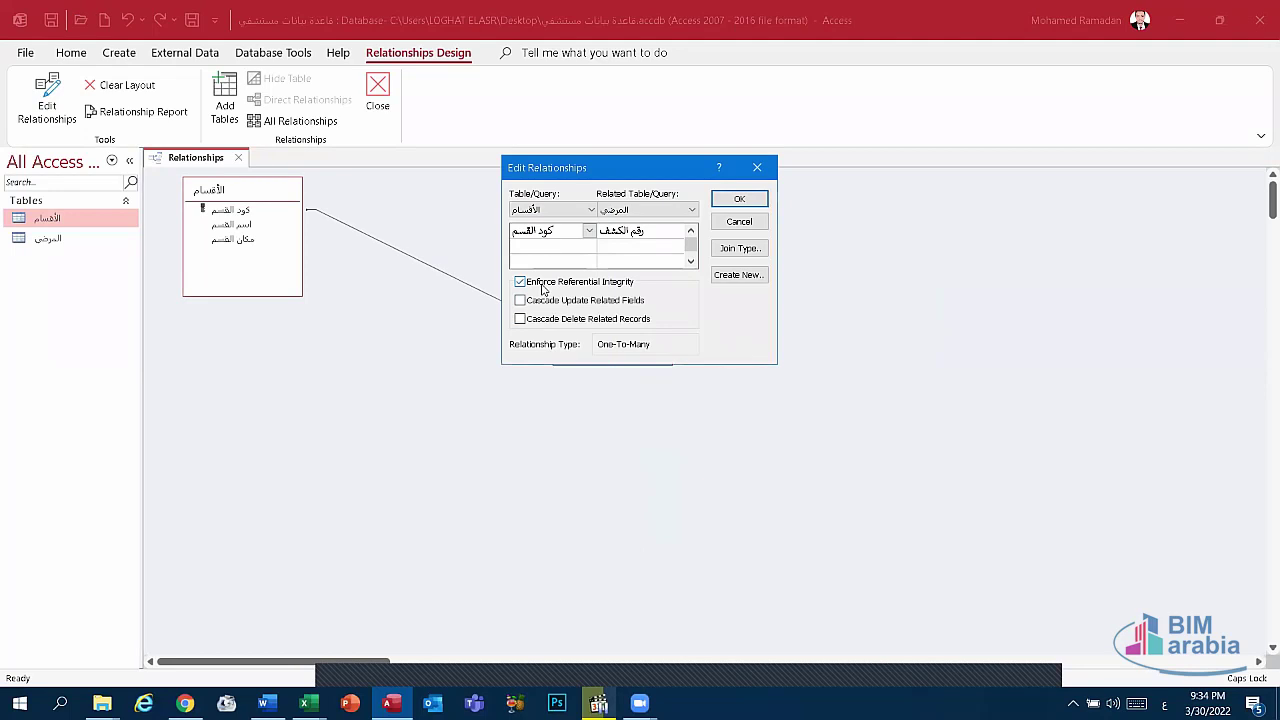
click(542, 287)
click(542, 287)
click(542, 287)
click(542, 287)
click(543, 287)
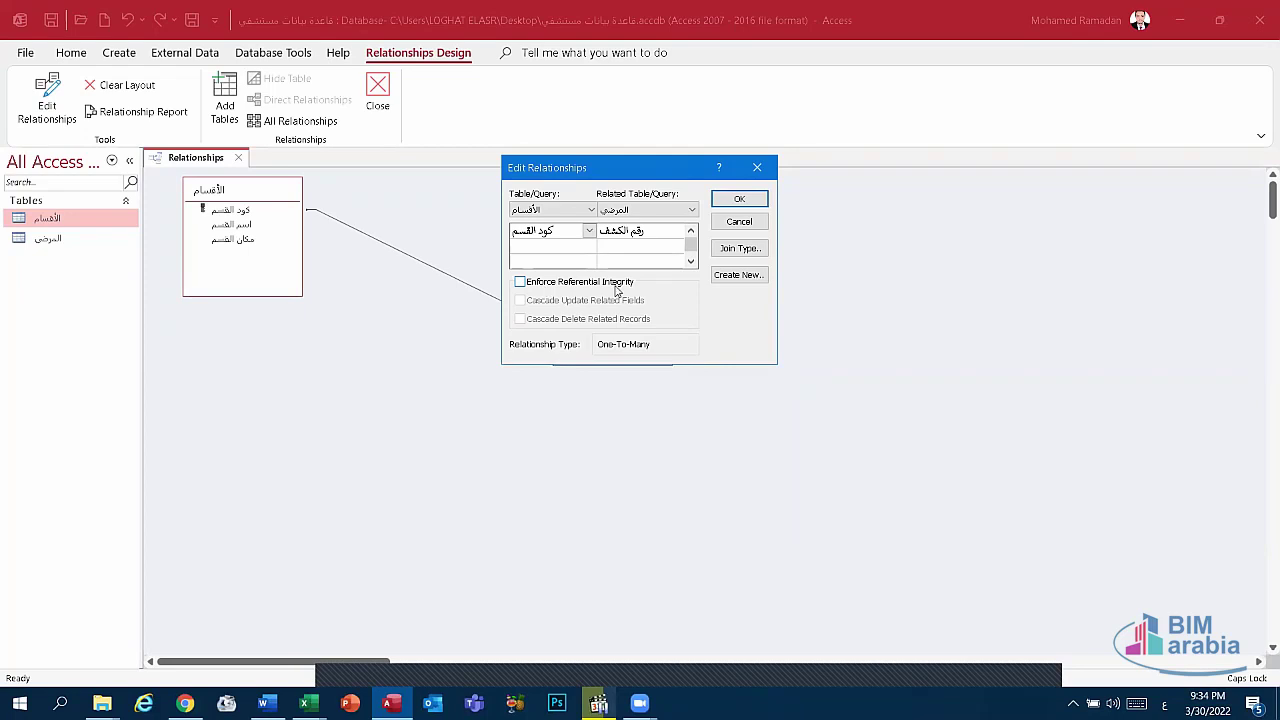
click(740, 199)
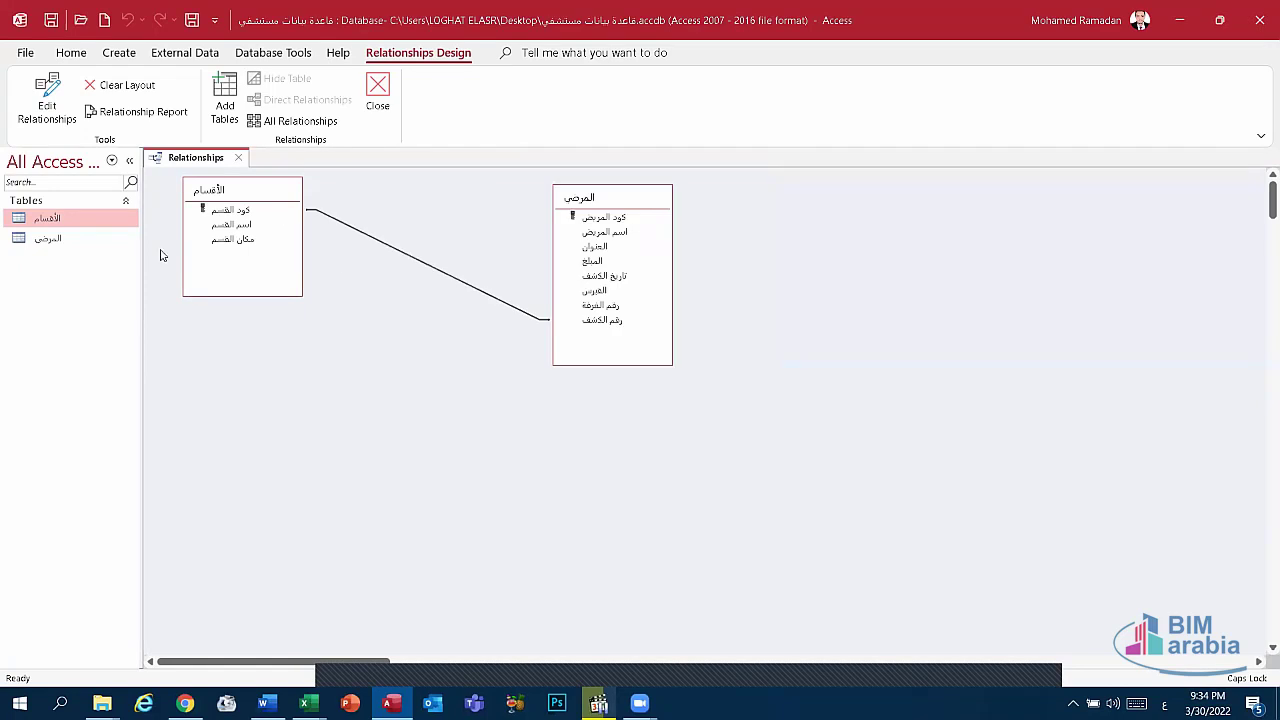
Permanently delete the relationship between الأقسام and المرضى.
right_click(381, 247)
click(440, 286)
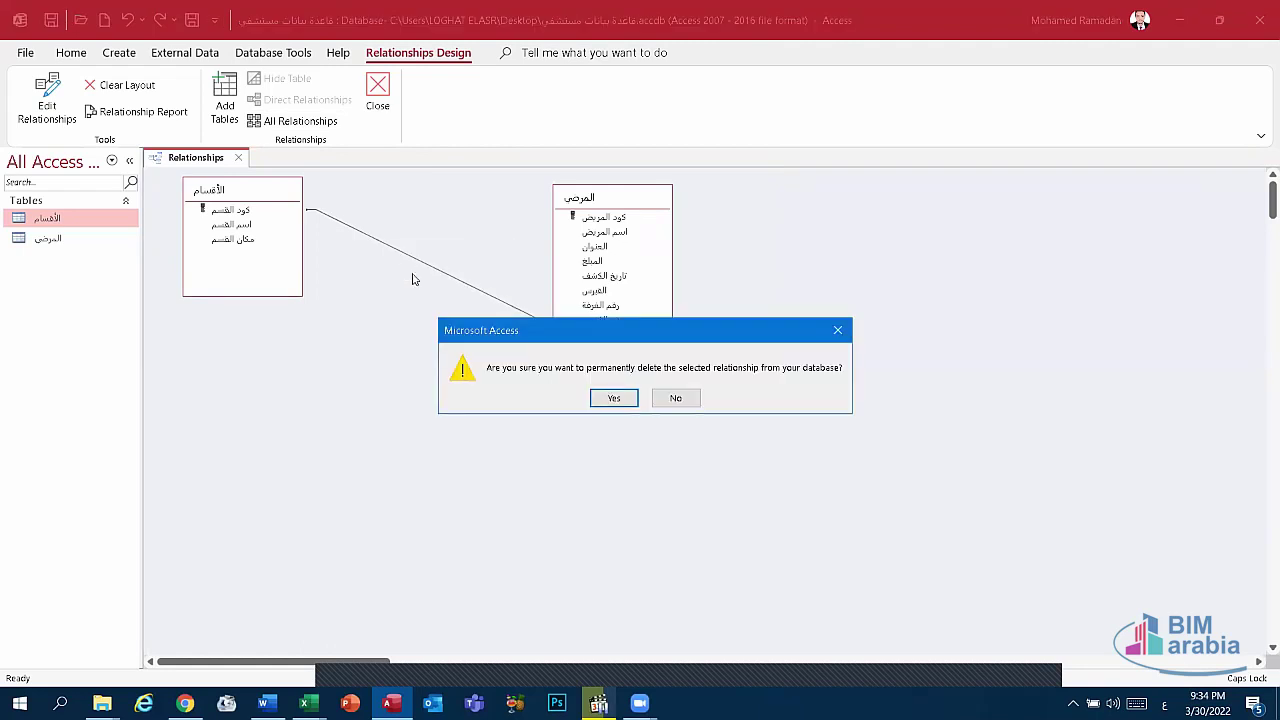
click(613, 398)
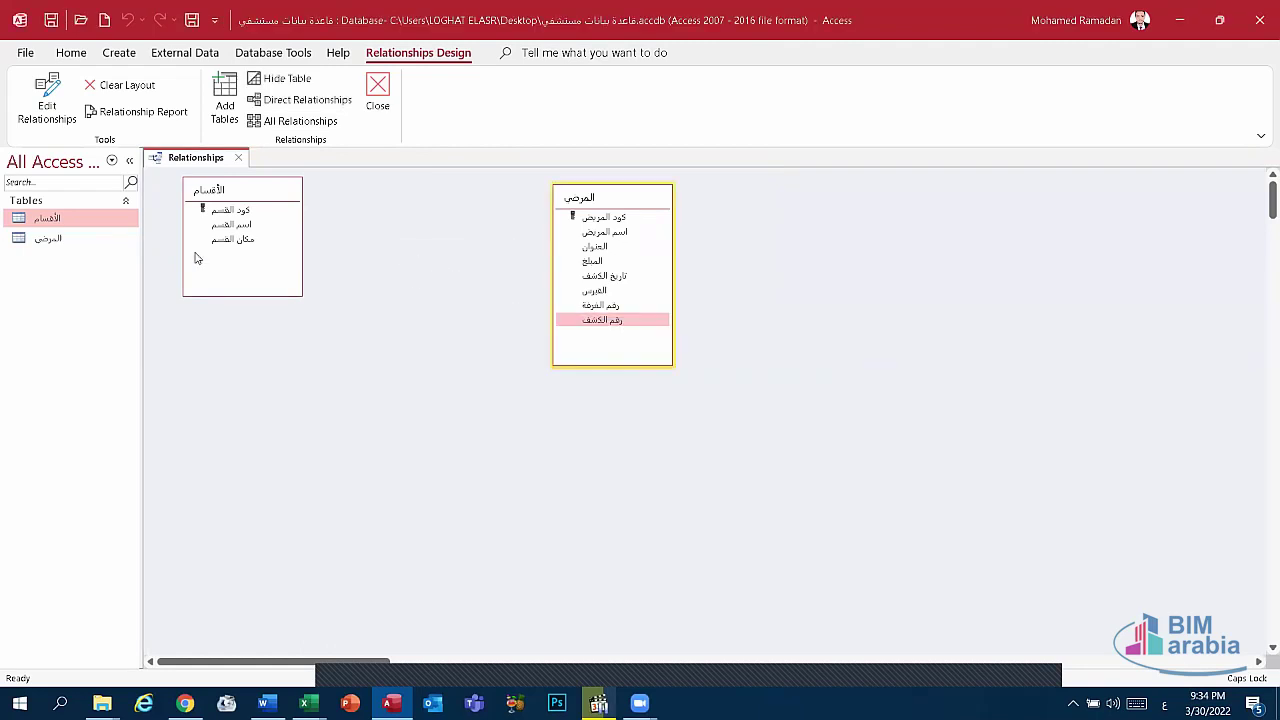
Close the Relationships window and open the الأقسام datasheet.
click(241, 158)
right_click(109, 220)
click(152, 231)
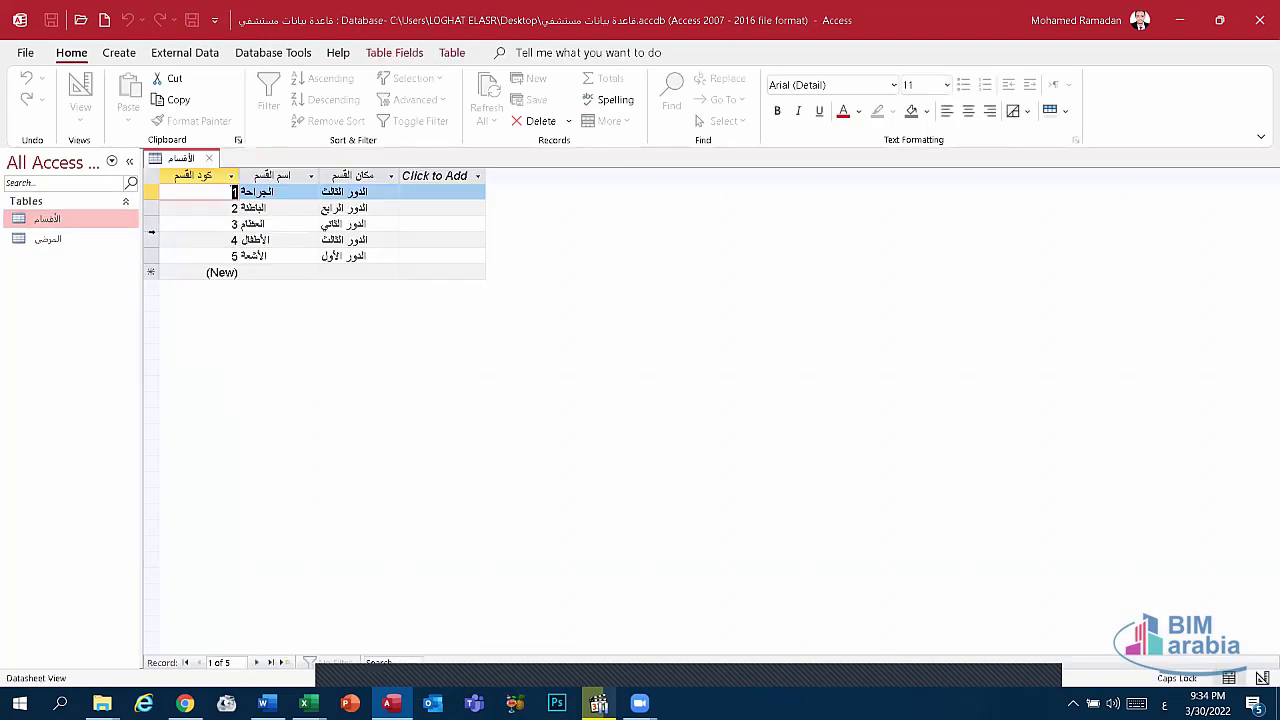
click(152, 224)
Open the المرضى datasheet, then return to الأقسام and select its third record.
right_click(78, 240)
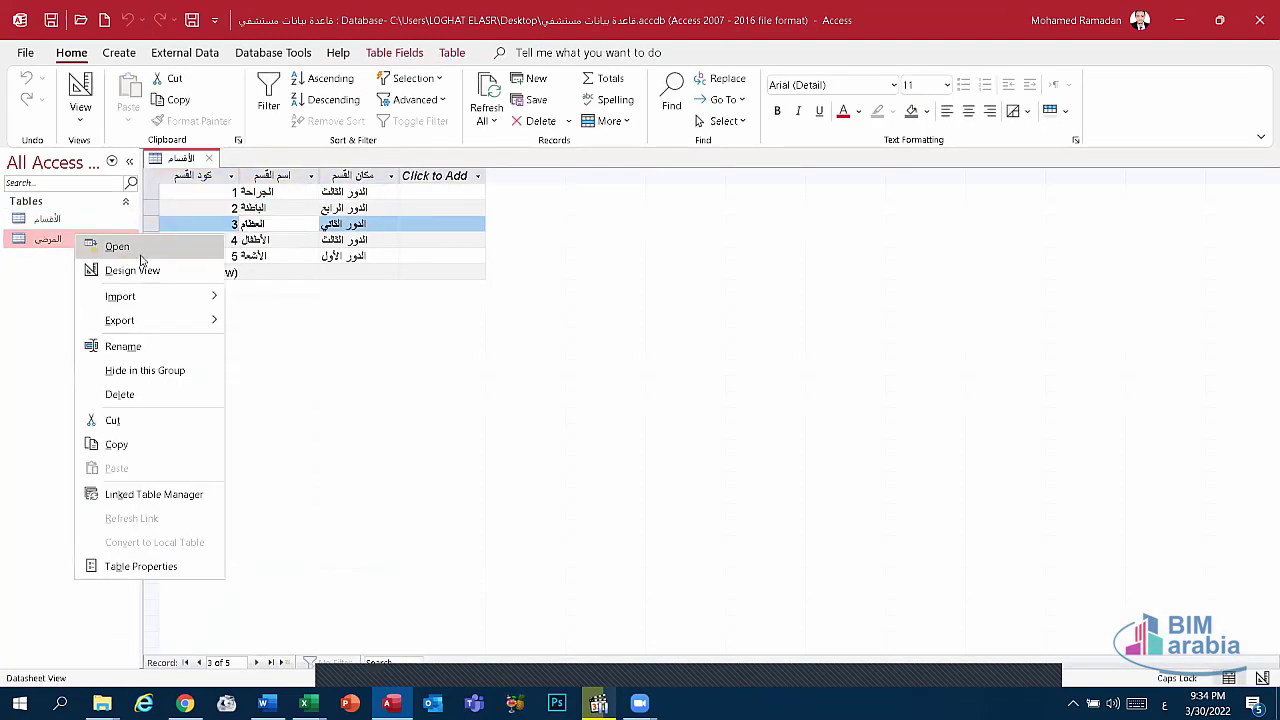
click(141, 250)
click(252, 240)
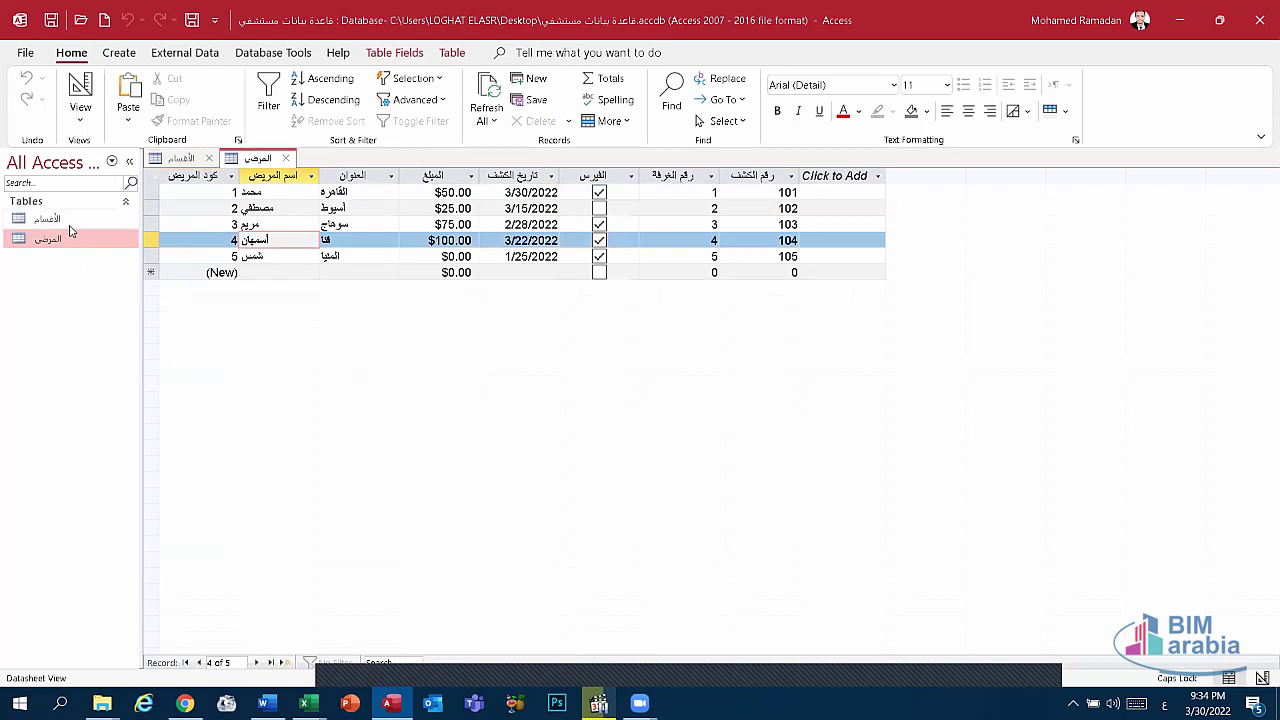
right_click(76, 226)
click(110, 236)
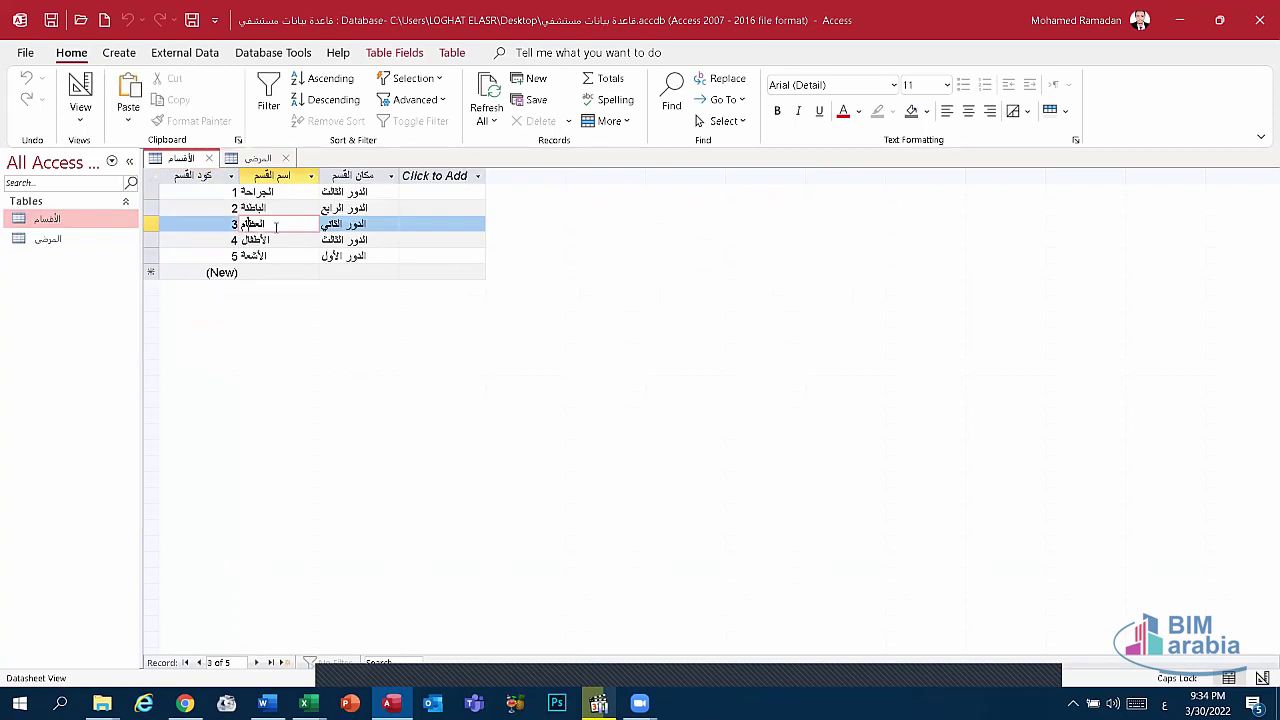
key(shift+space)
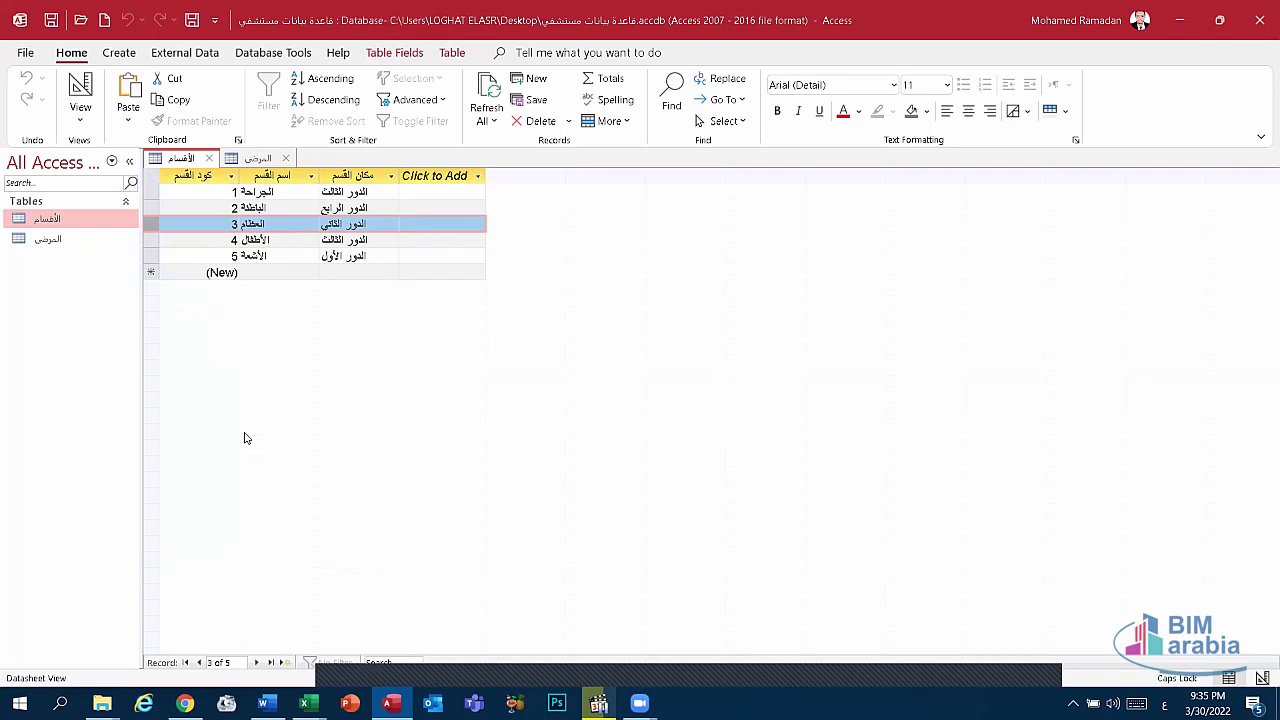
Close both the الأقسام and المرضى tables.
right_click(198, 160)
click(230, 191)
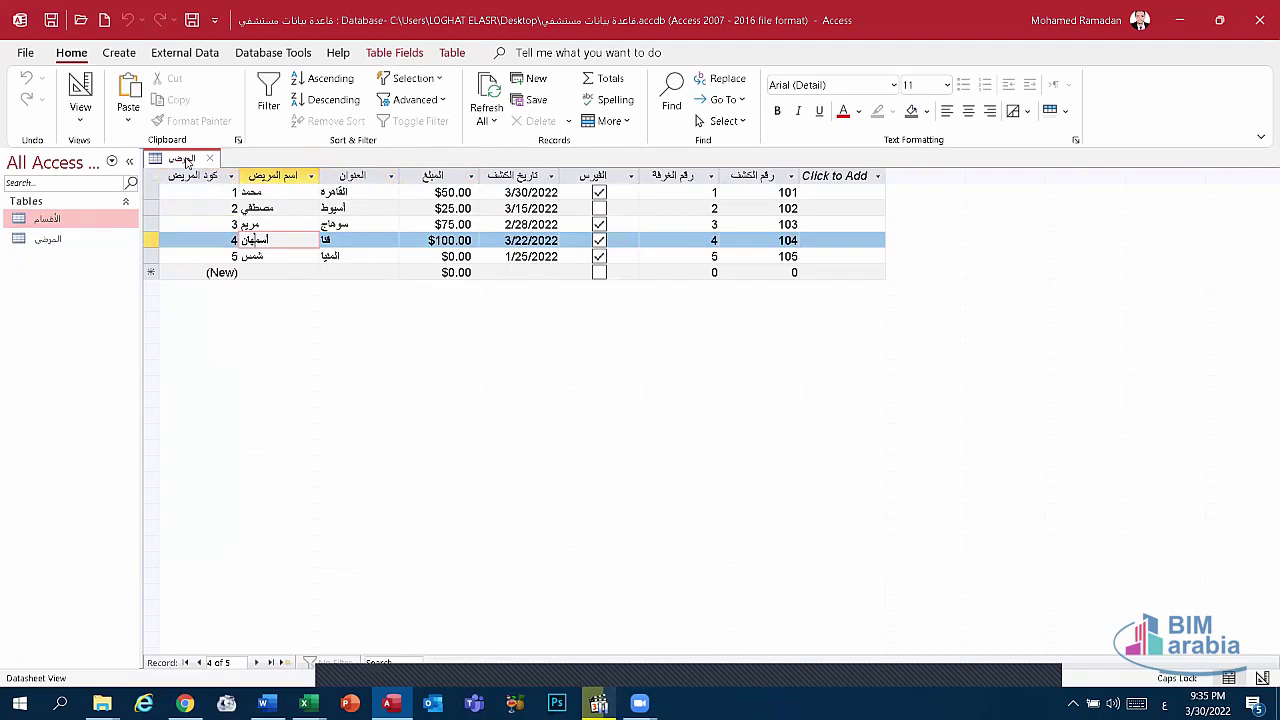
right_click(186, 163)
click(235, 191)
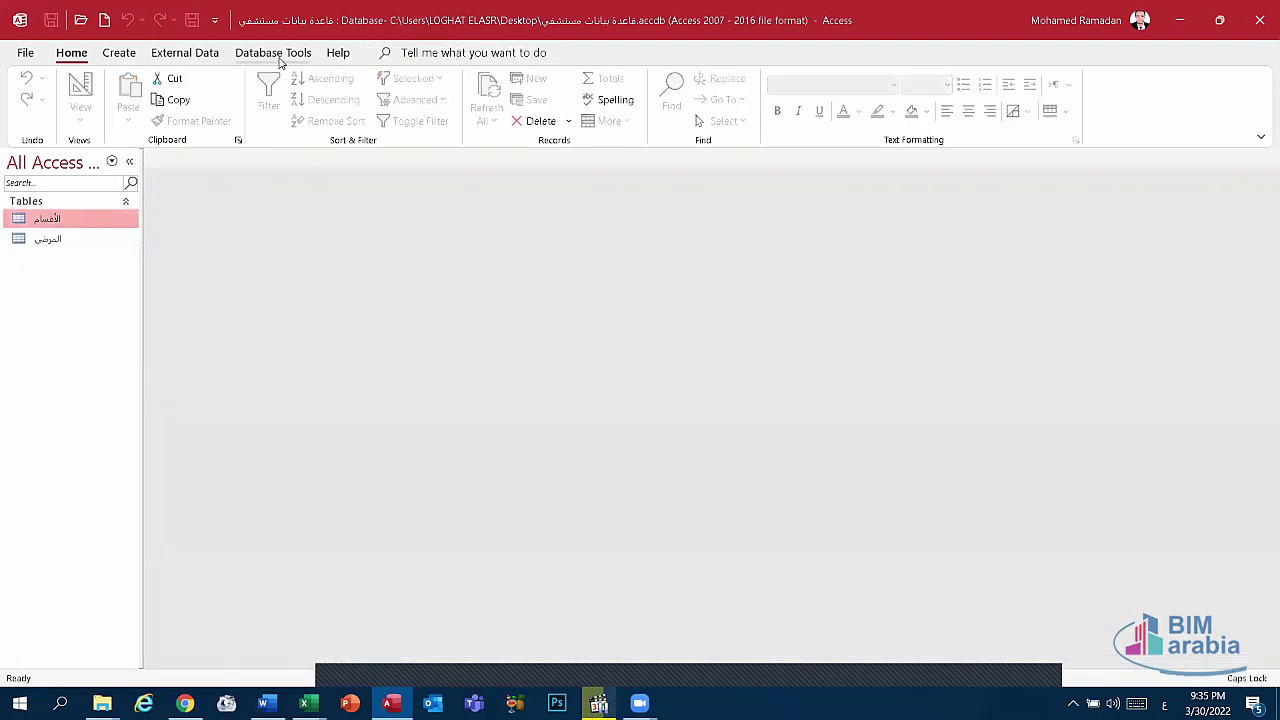
Relink كود القسم to رقم الكشف in Relationships, then save and close the layout.
click(272, 53)
click(222, 100)
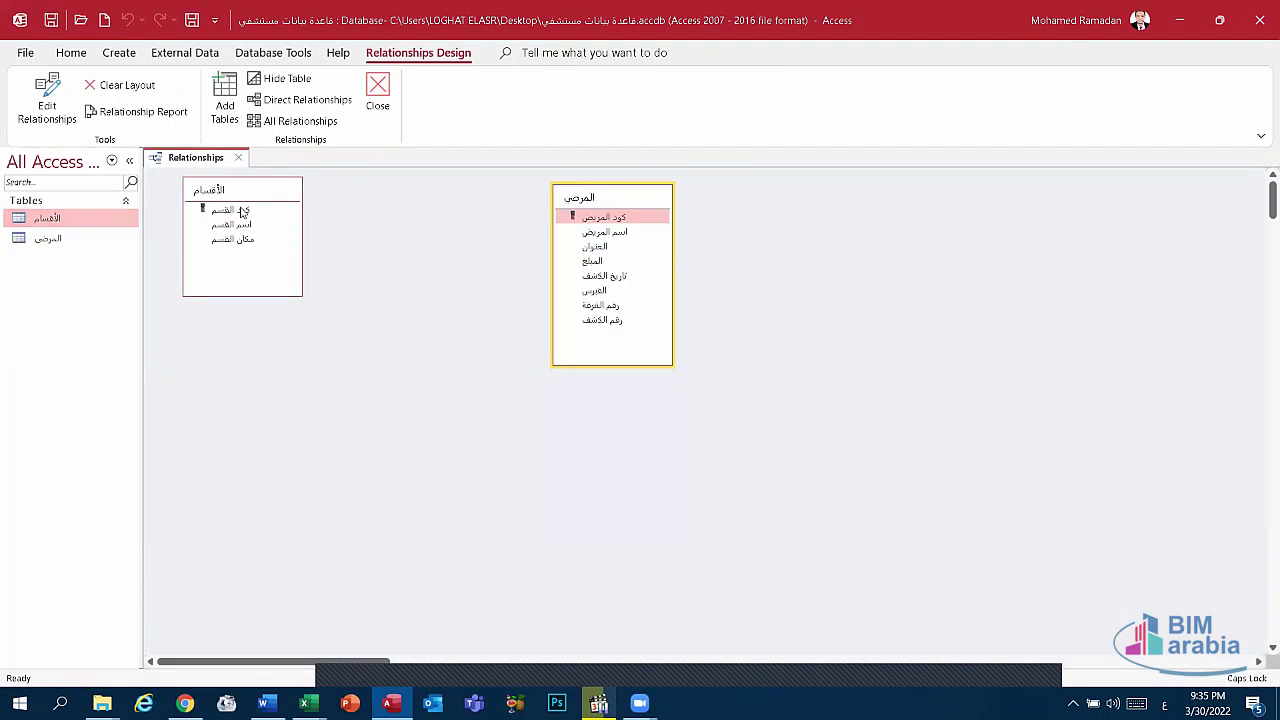
drag(241, 212, 620, 322)
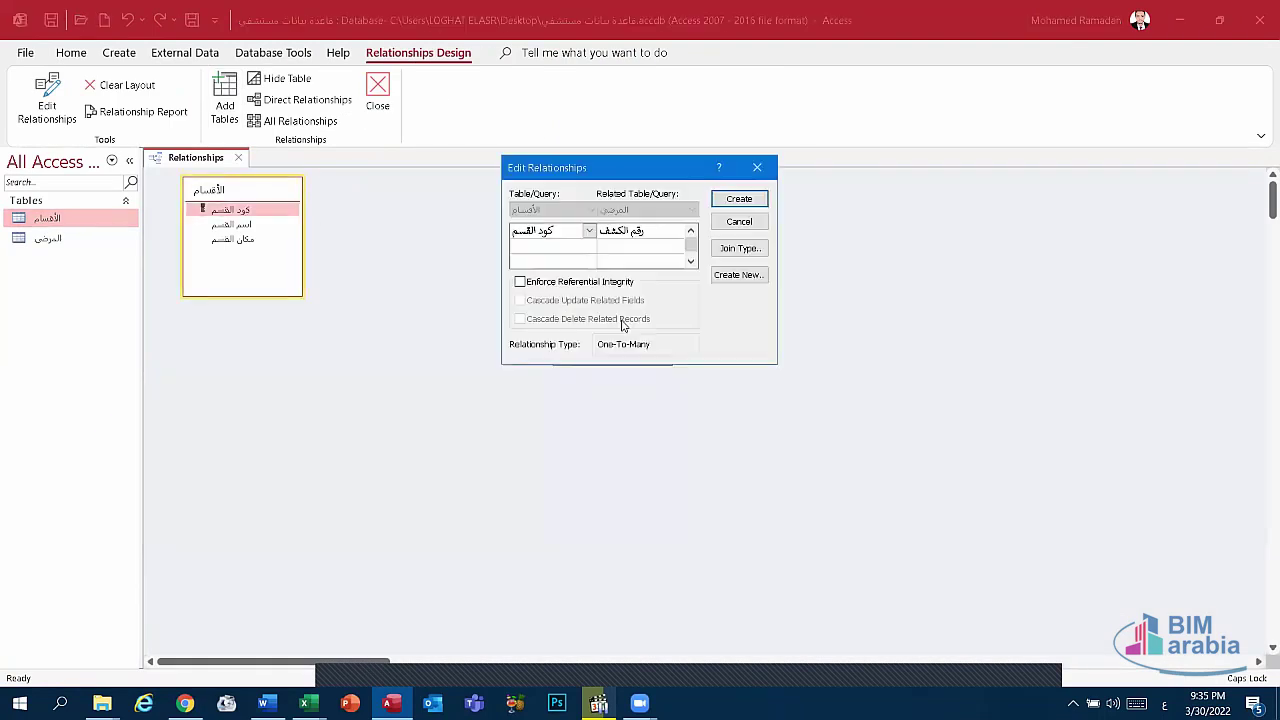
click(739, 199)
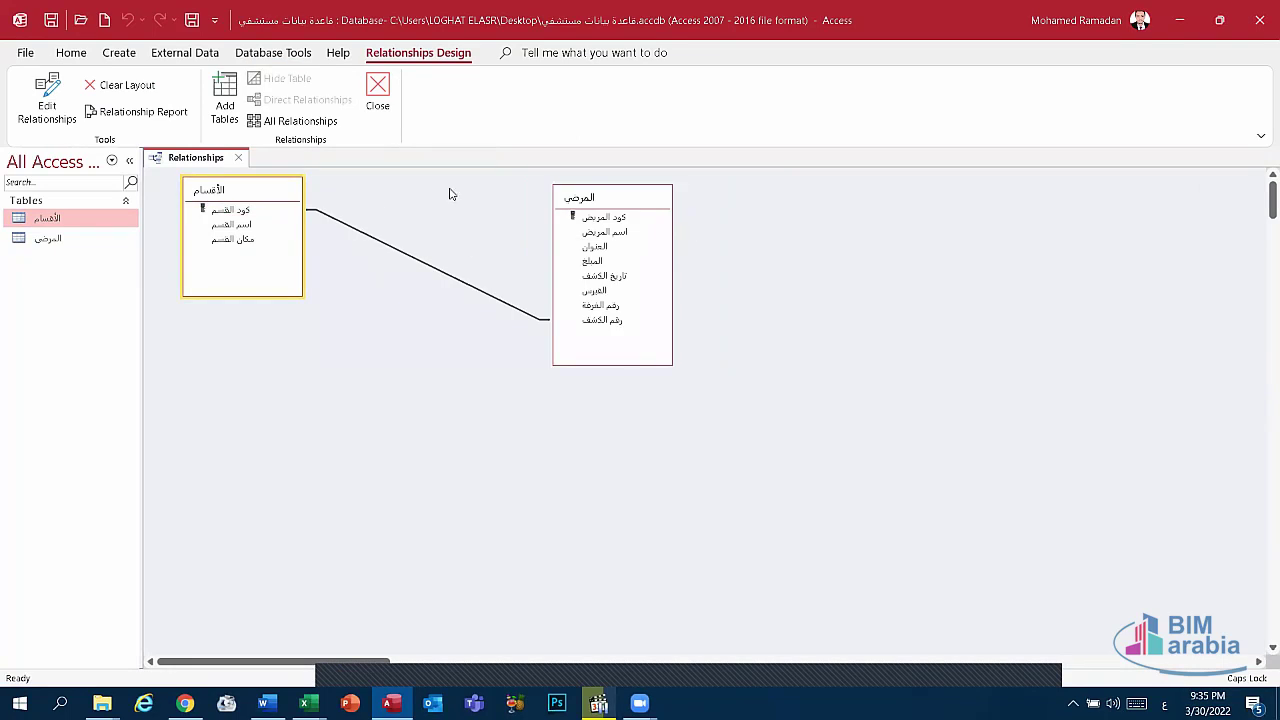
right_click(212, 160)
click(253, 173)
right_click(192, 160)
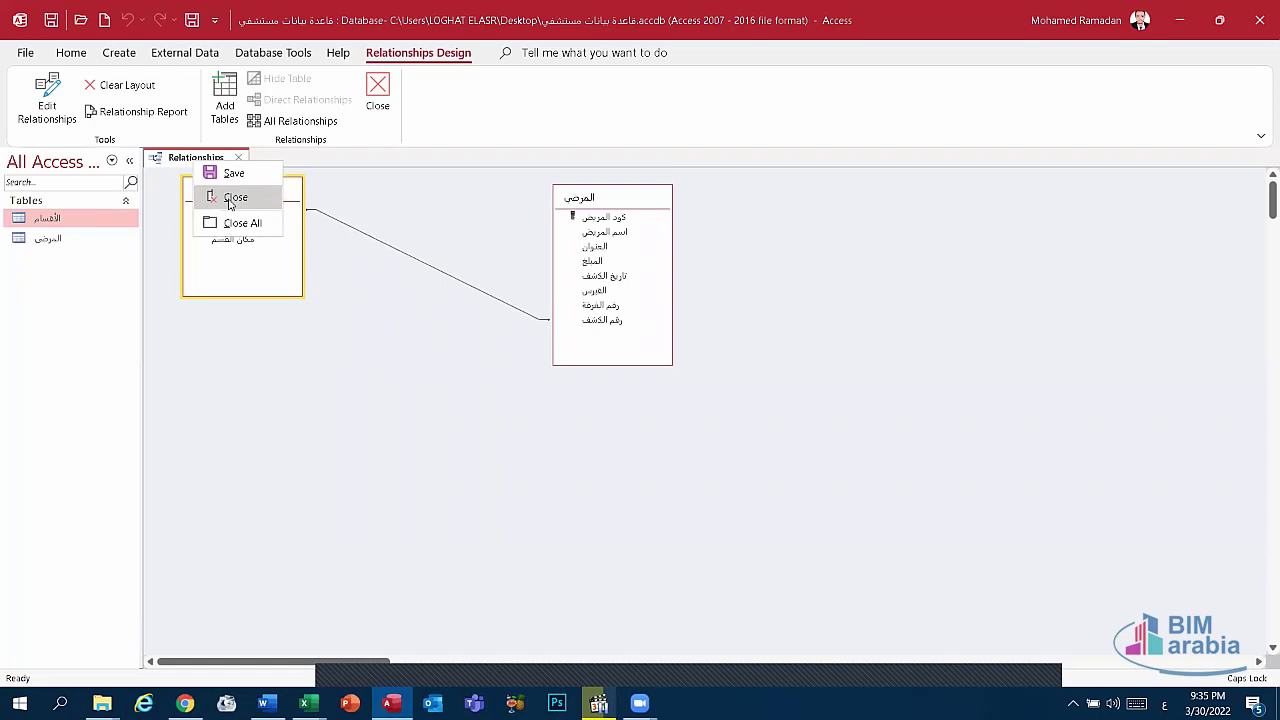
click(233, 198)
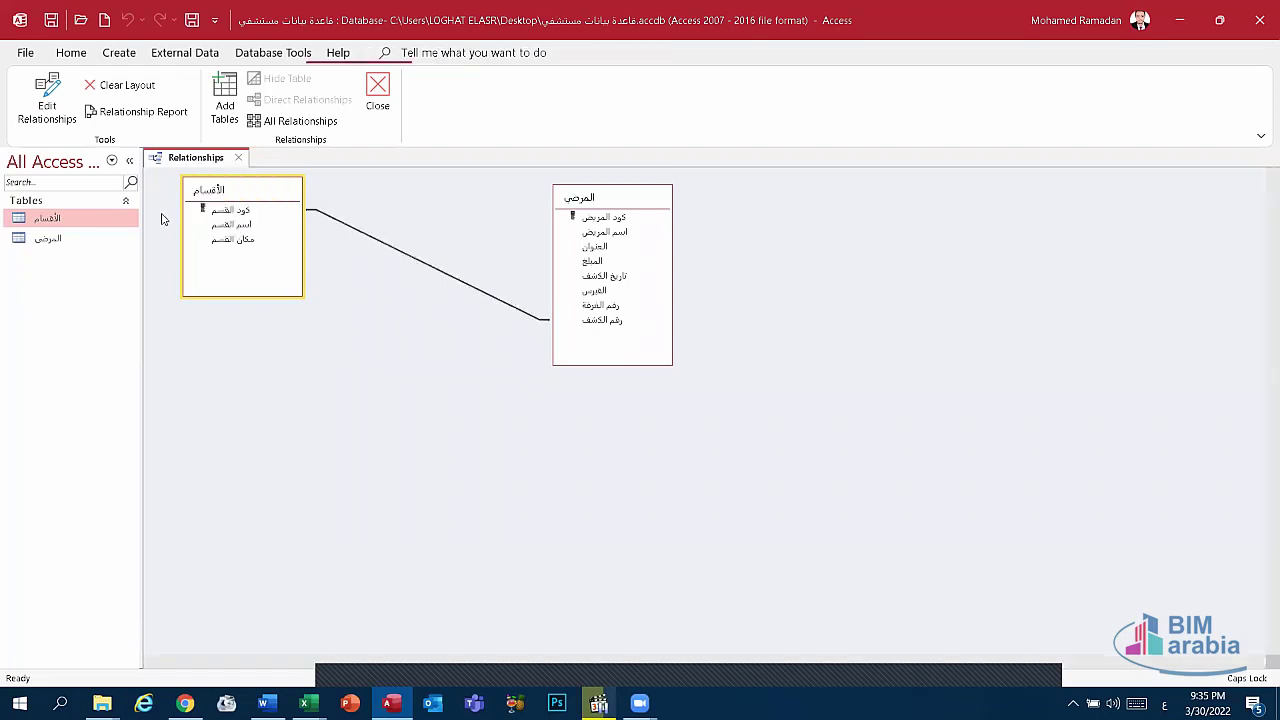
Open الأقسام and expand department 1's patients subdatasheet, moving to the new row's name field.
right_click(68, 226)
click(110, 232)
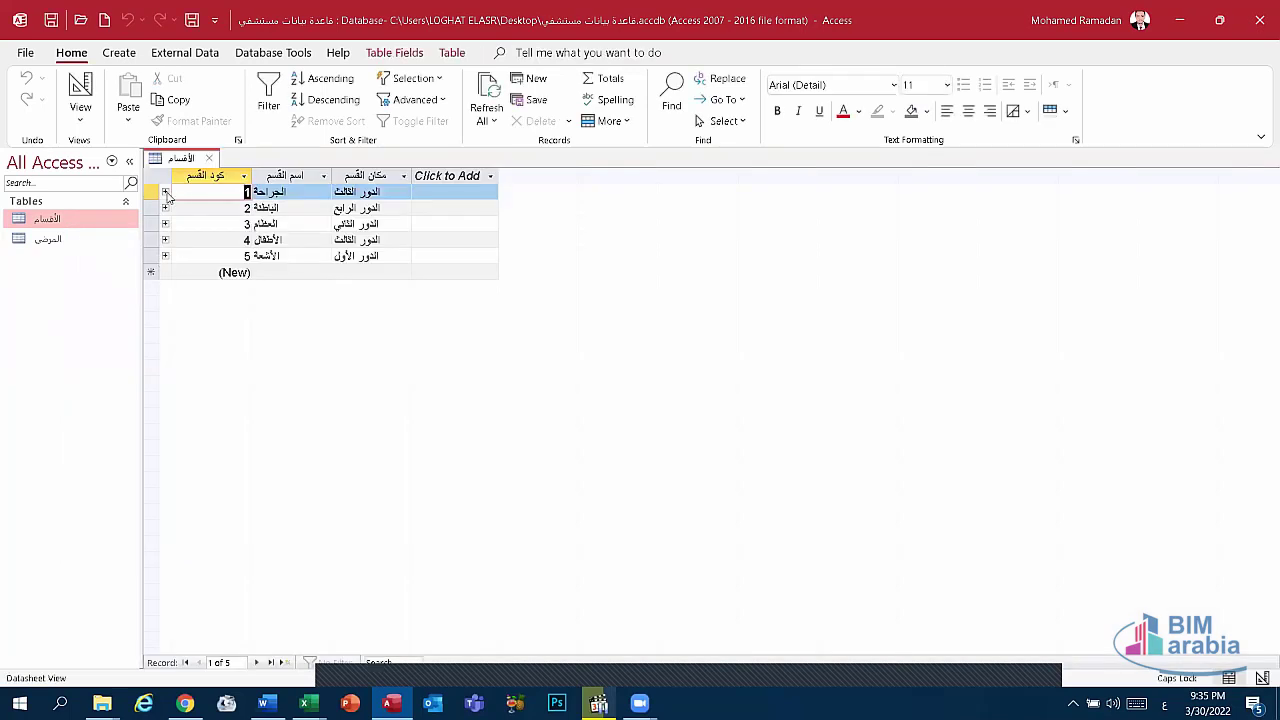
click(165, 192)
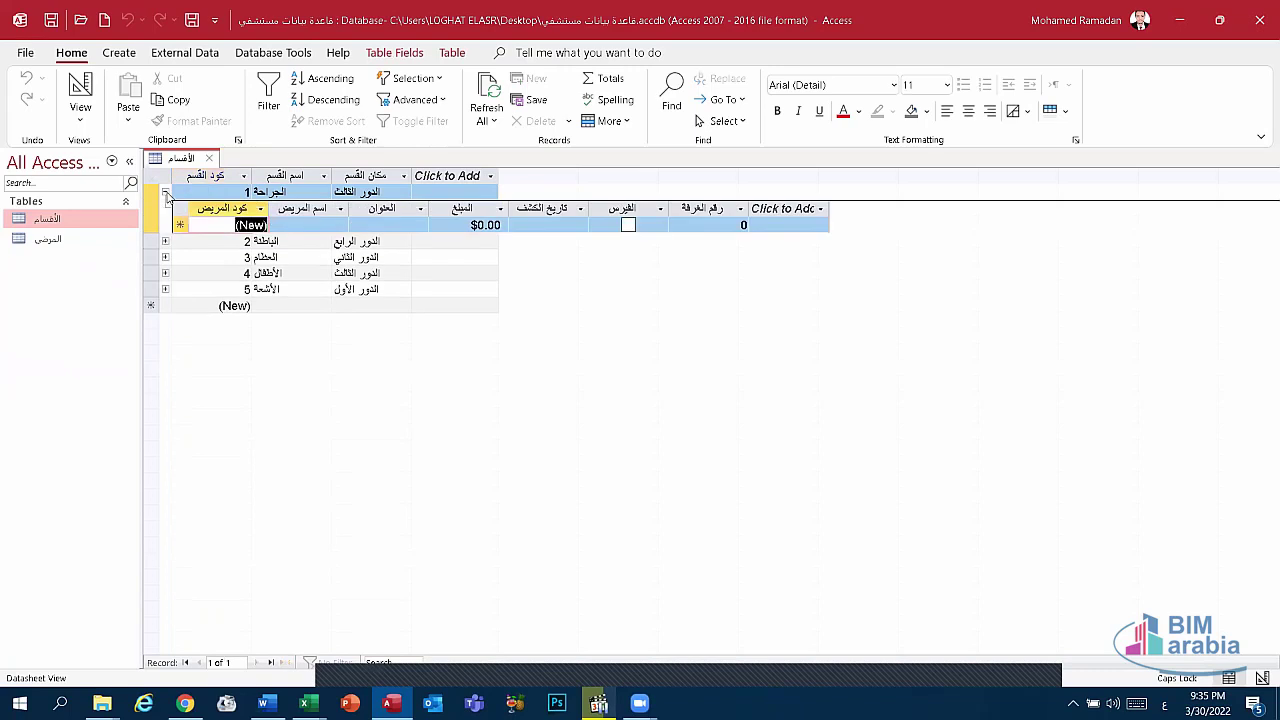
key(Tab)
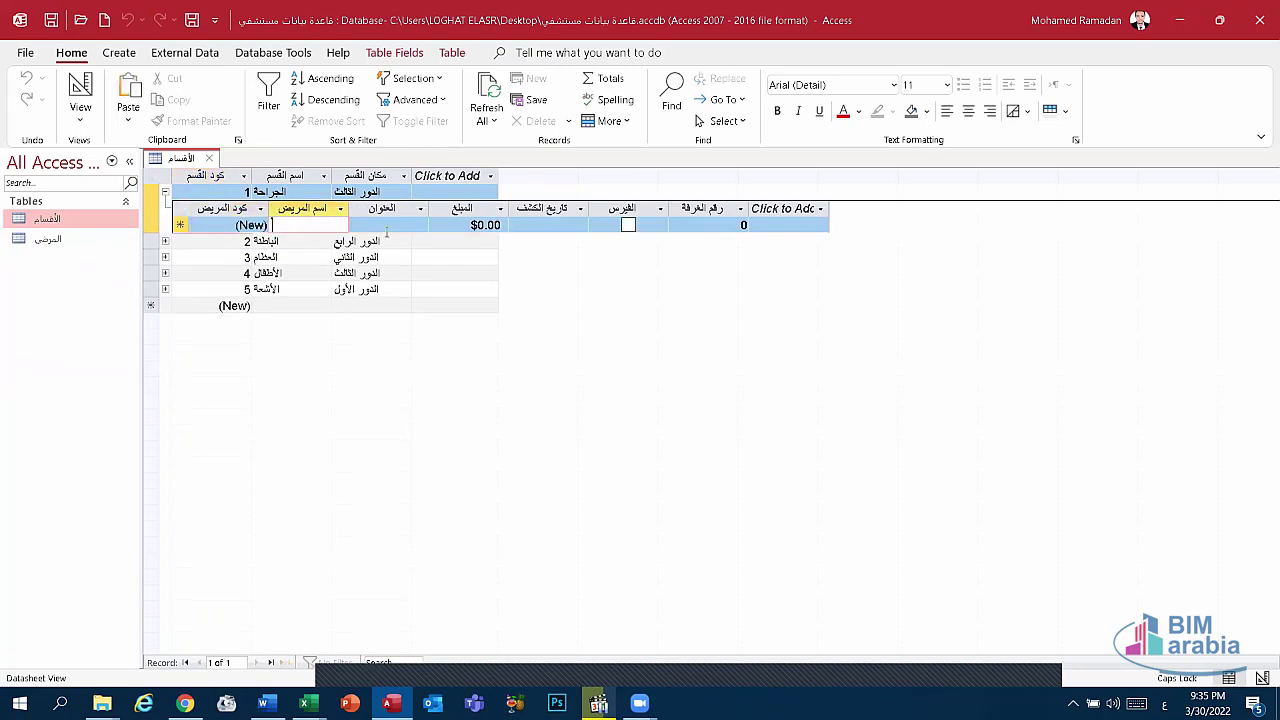
key(Tab)
key(Tab)
key(Tab)
key(Tab)
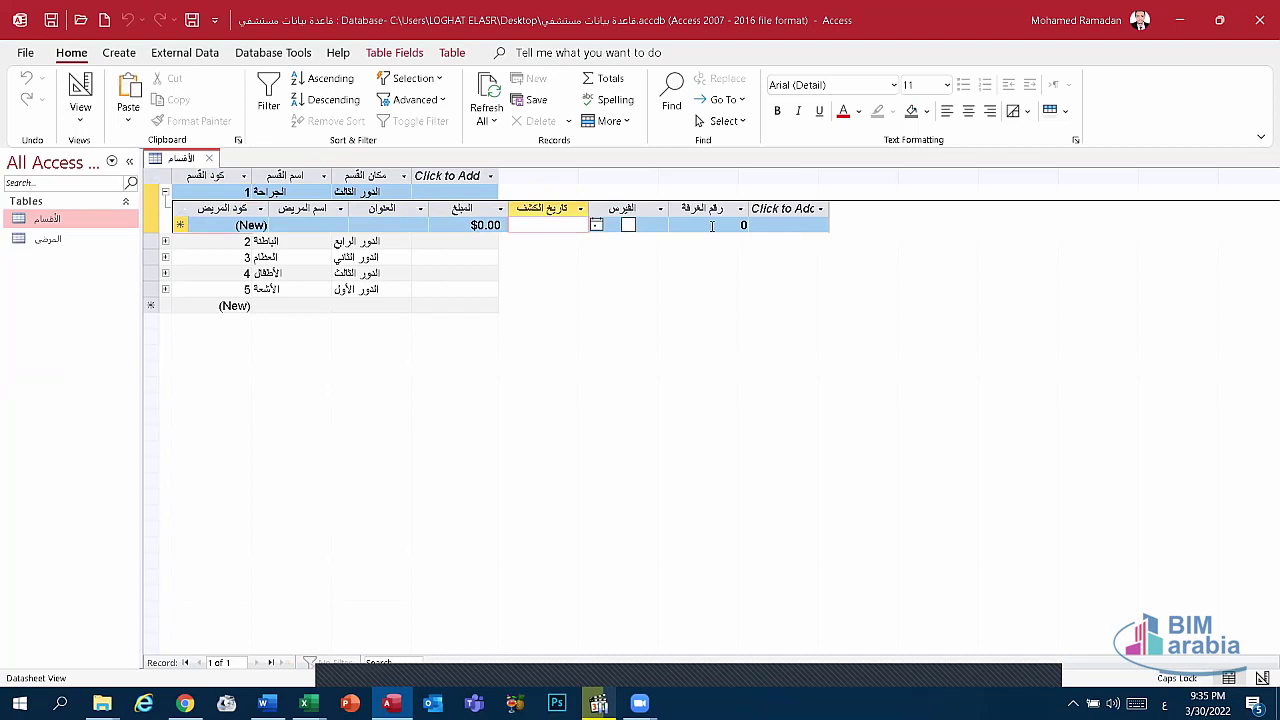
key(Tab)
click(321, 224)
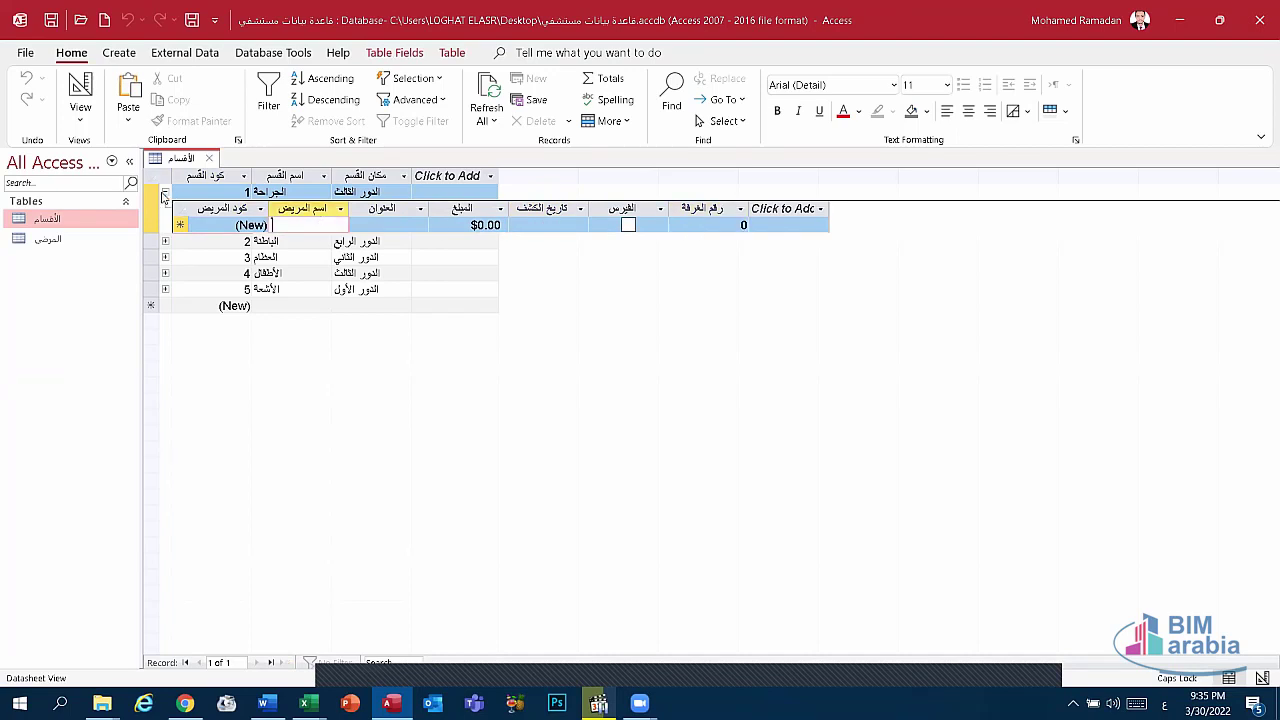
click(164, 194)
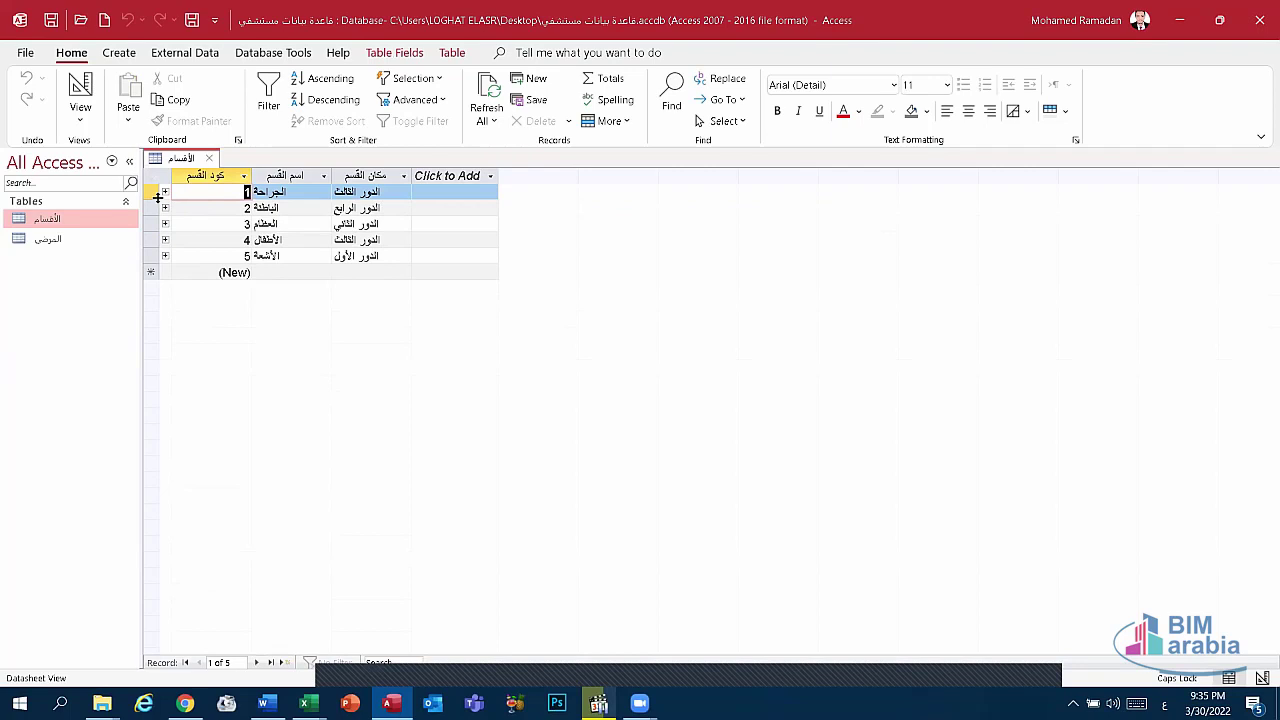
click(164, 192)
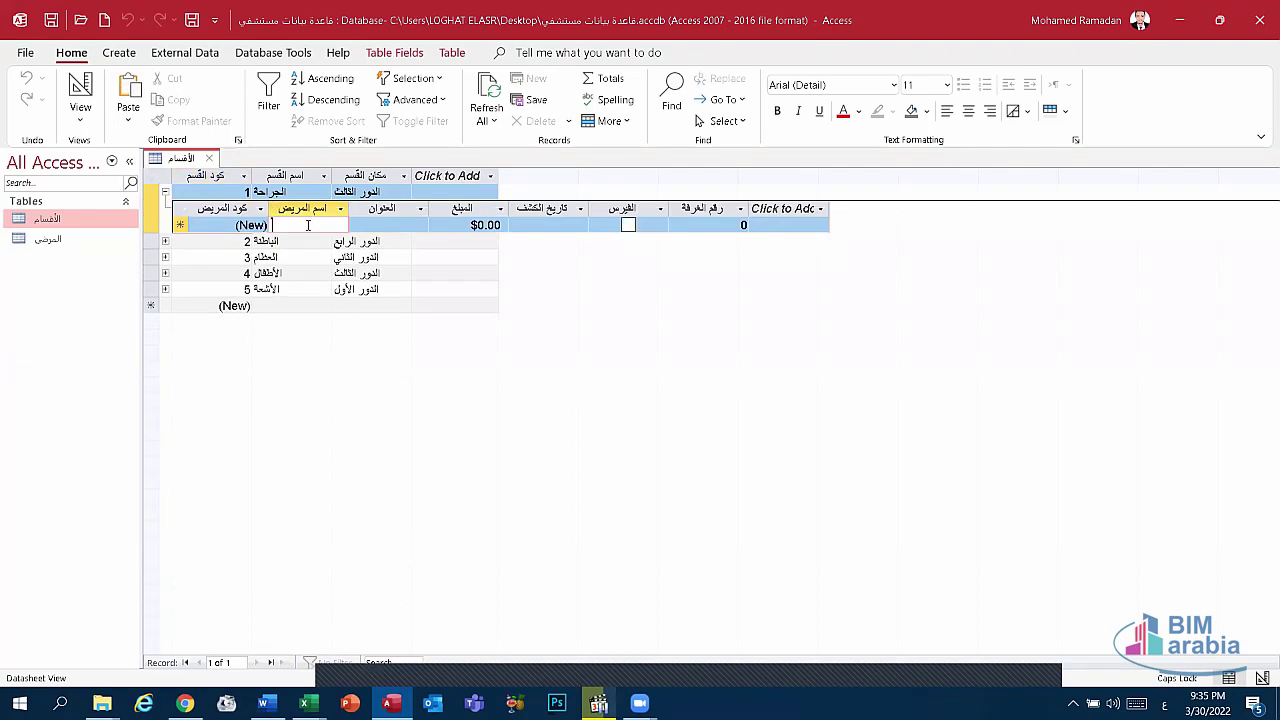
key(Tab)
key(Tab)
key(Tab)
key(Tab)
key(Tab)
key(Tab)
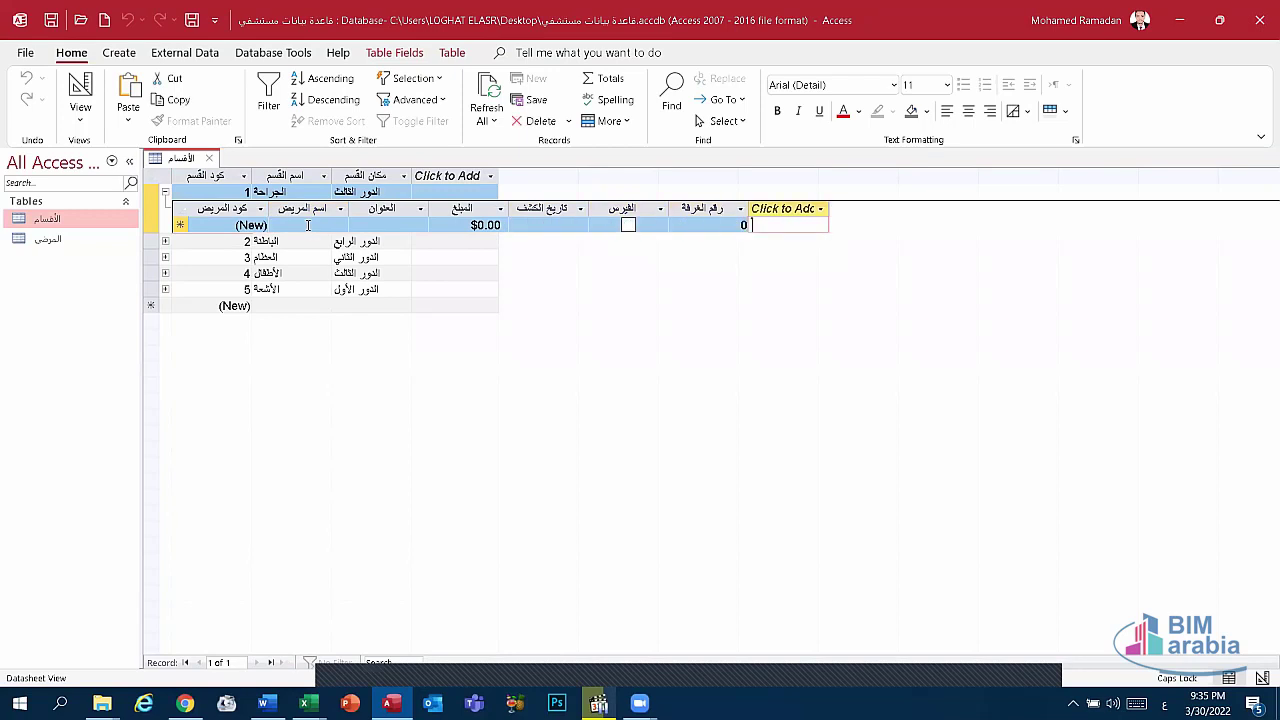
key(Tab)
key(Tab)
key(Tab)
key(Tab)
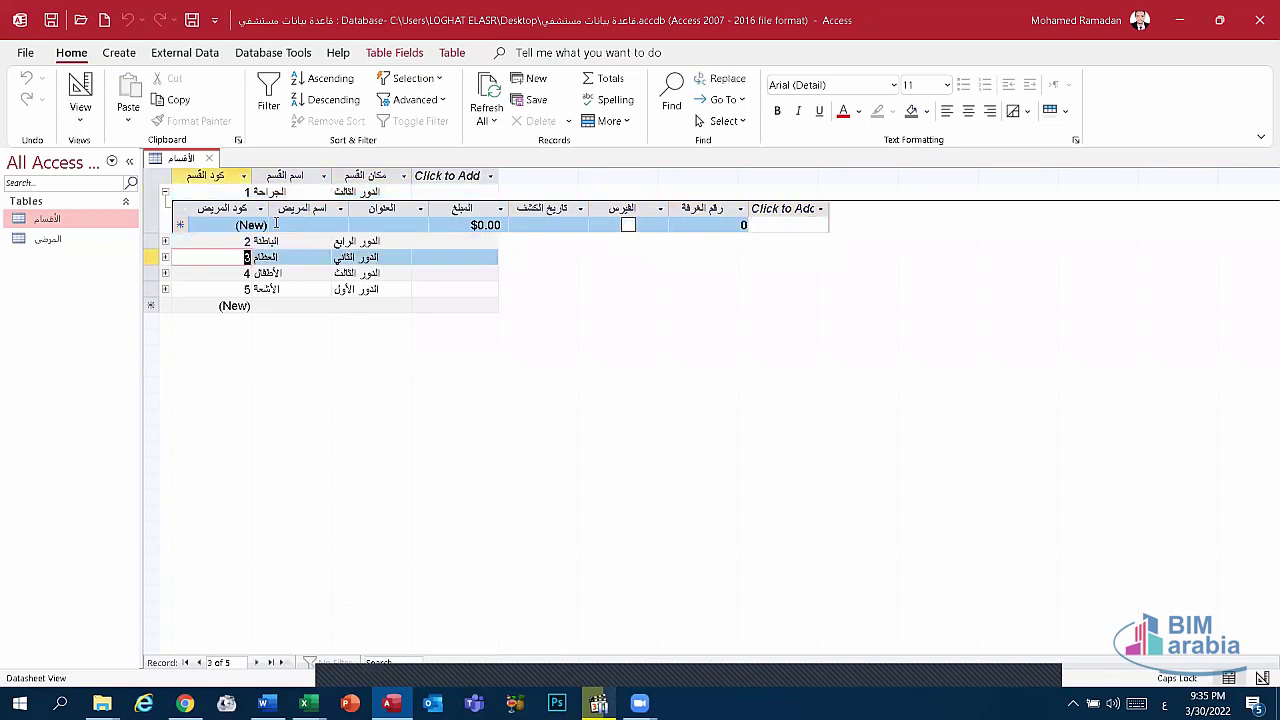
click(283, 223)
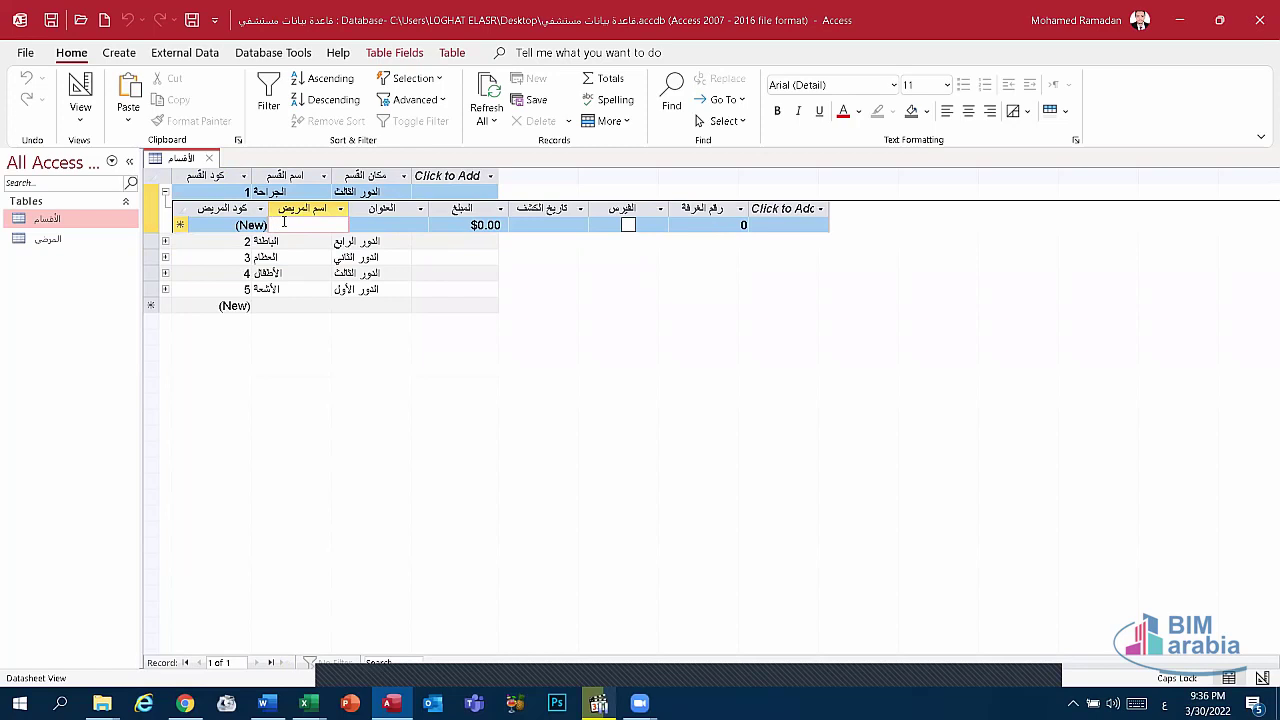
Enter a trial patient named 'ا' under الجراحة with الفرس ticked and save it.
text(ا)
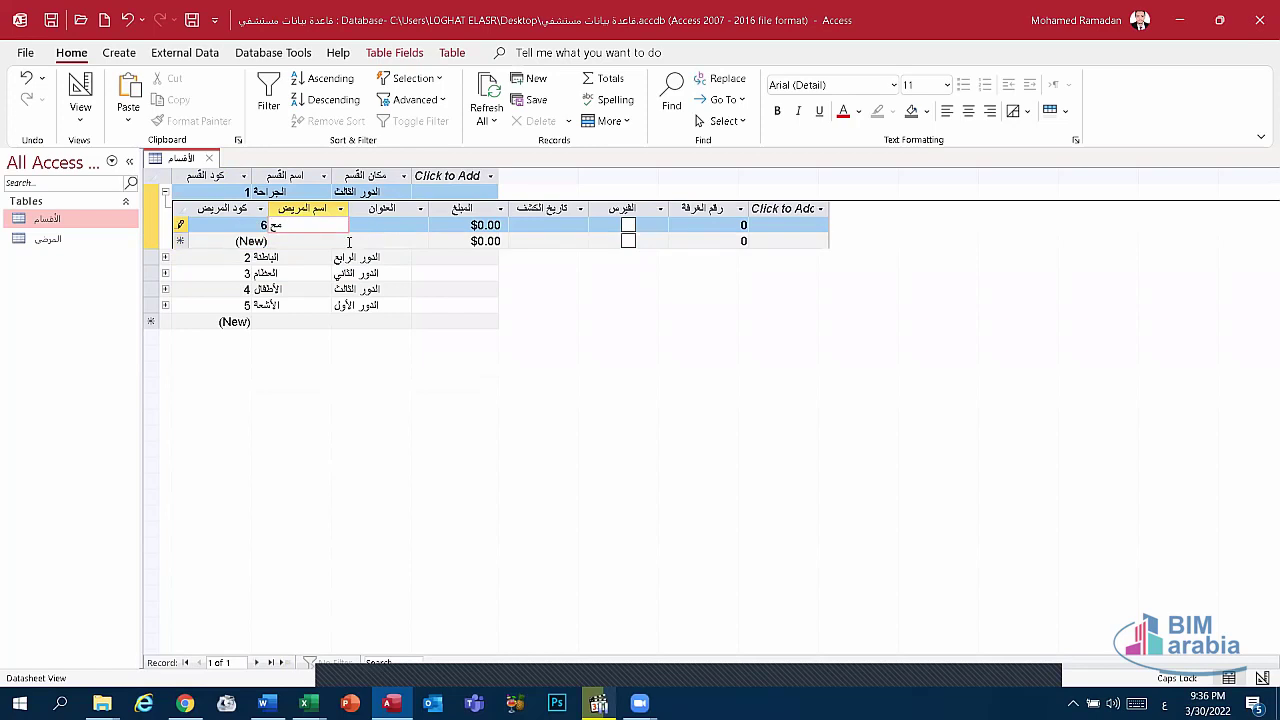
click(368, 230)
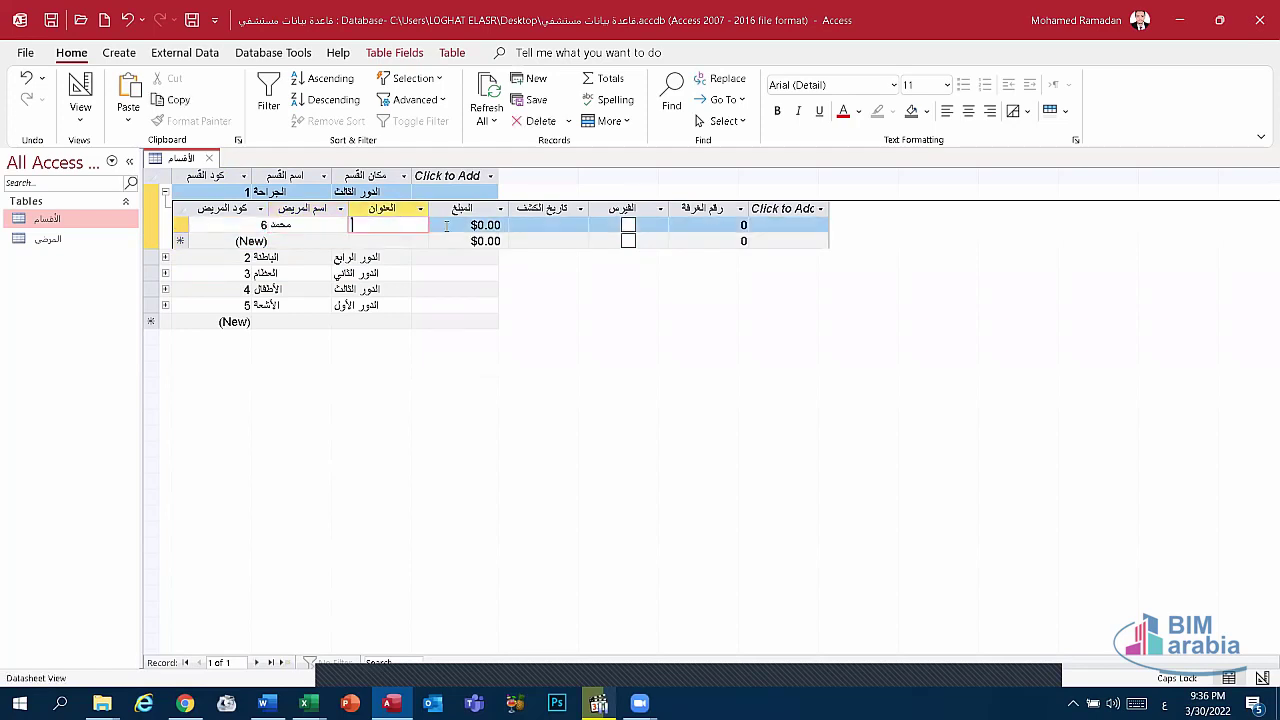
click(626, 225)
key(shift+Tab)
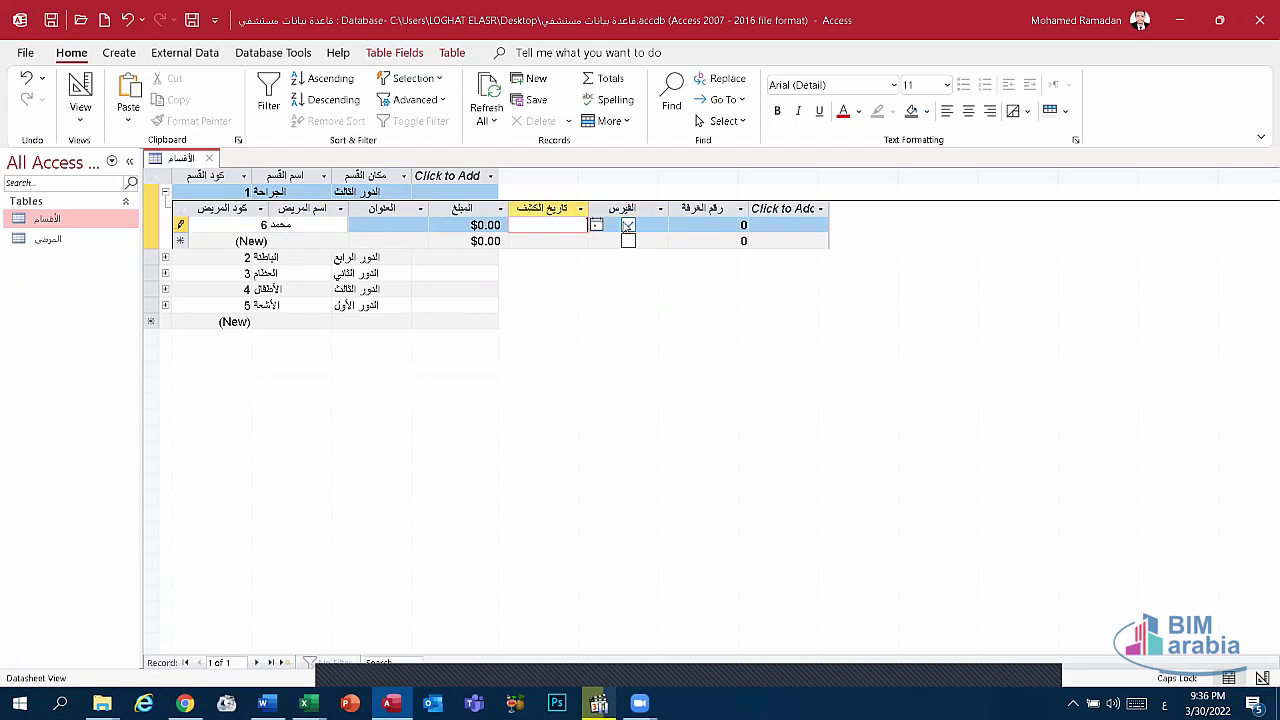
click(628, 225)
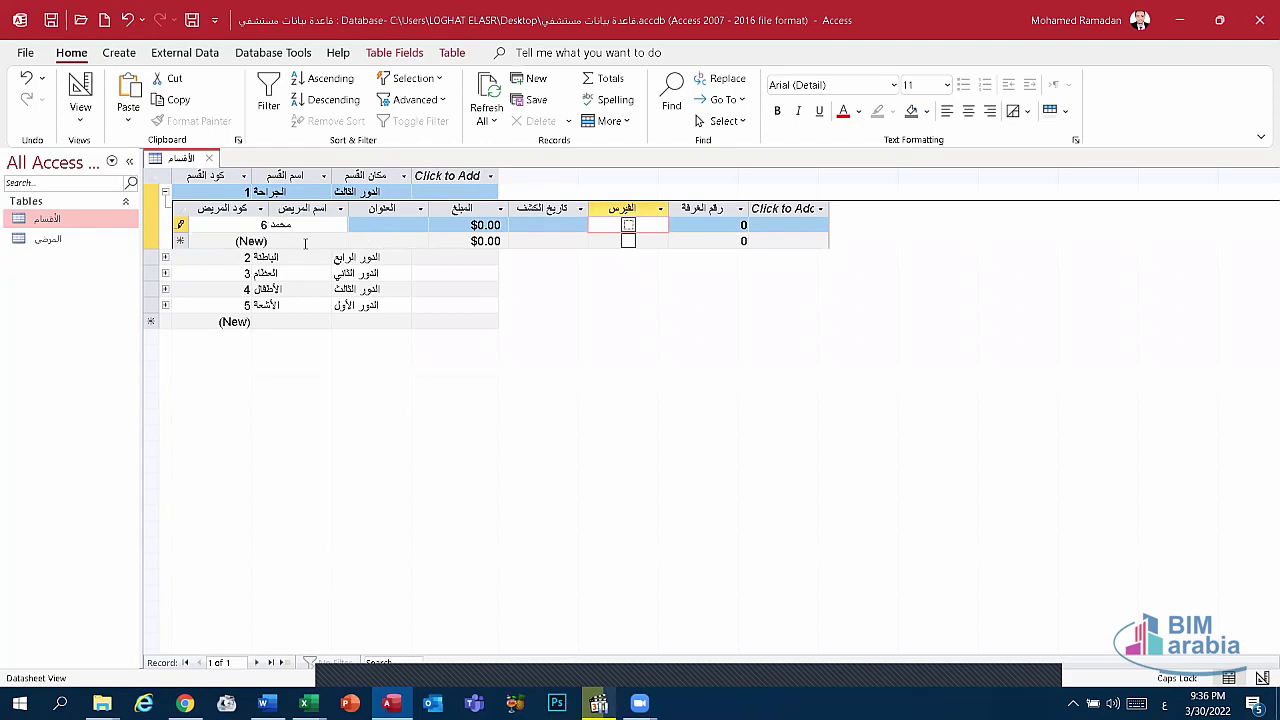
click(305, 242)
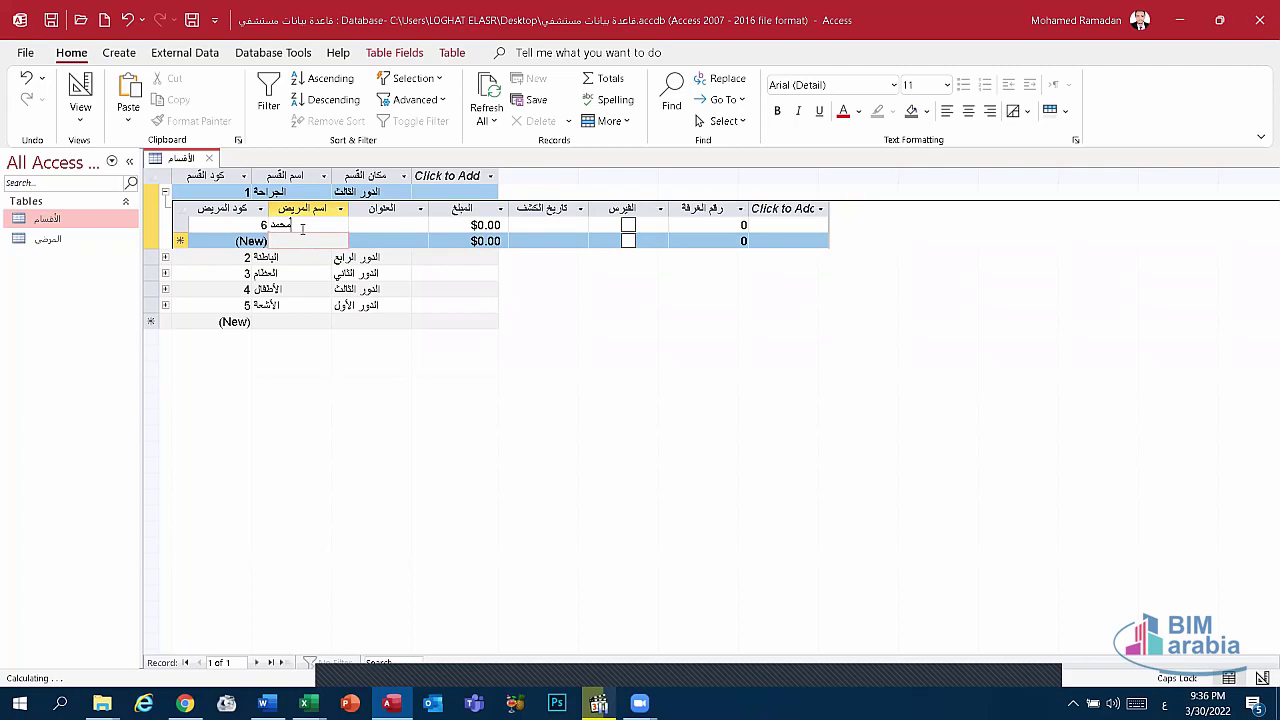
Clear the name and delete the stray patient record 6, confirming the deletion.
click(276, 228)
double_click(317, 224)
key(BackSpace)
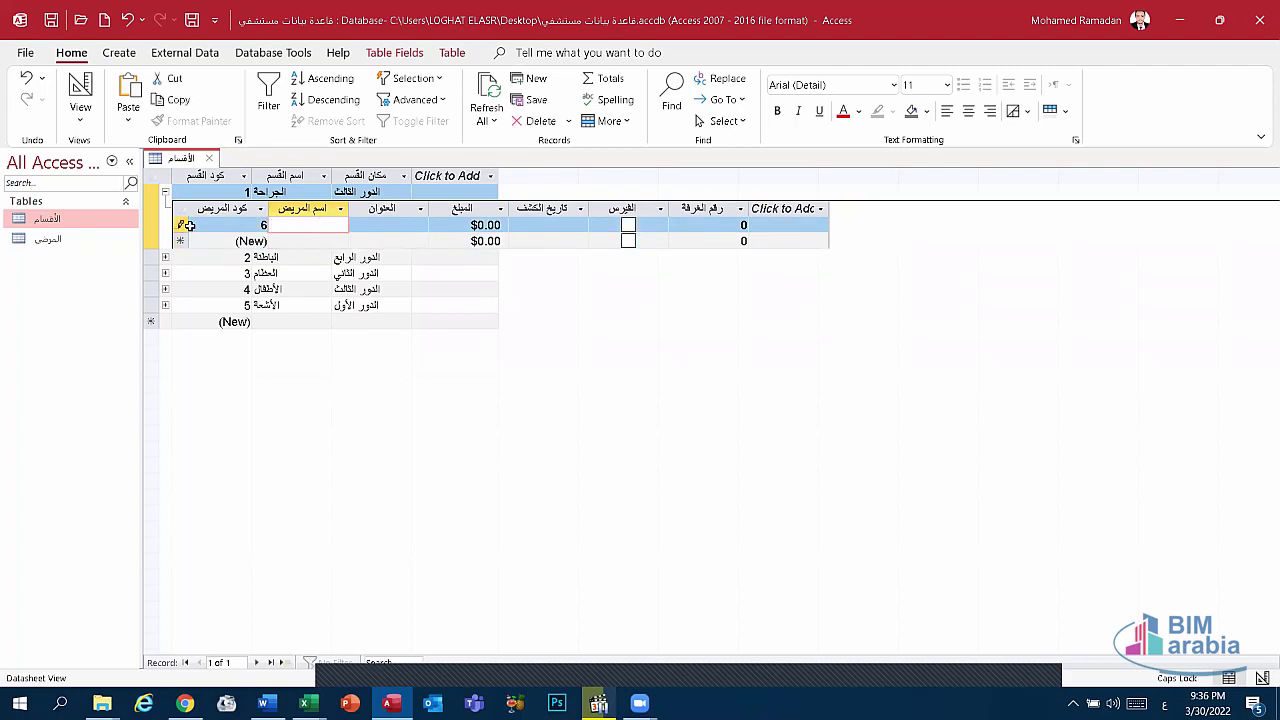
click(178, 225)
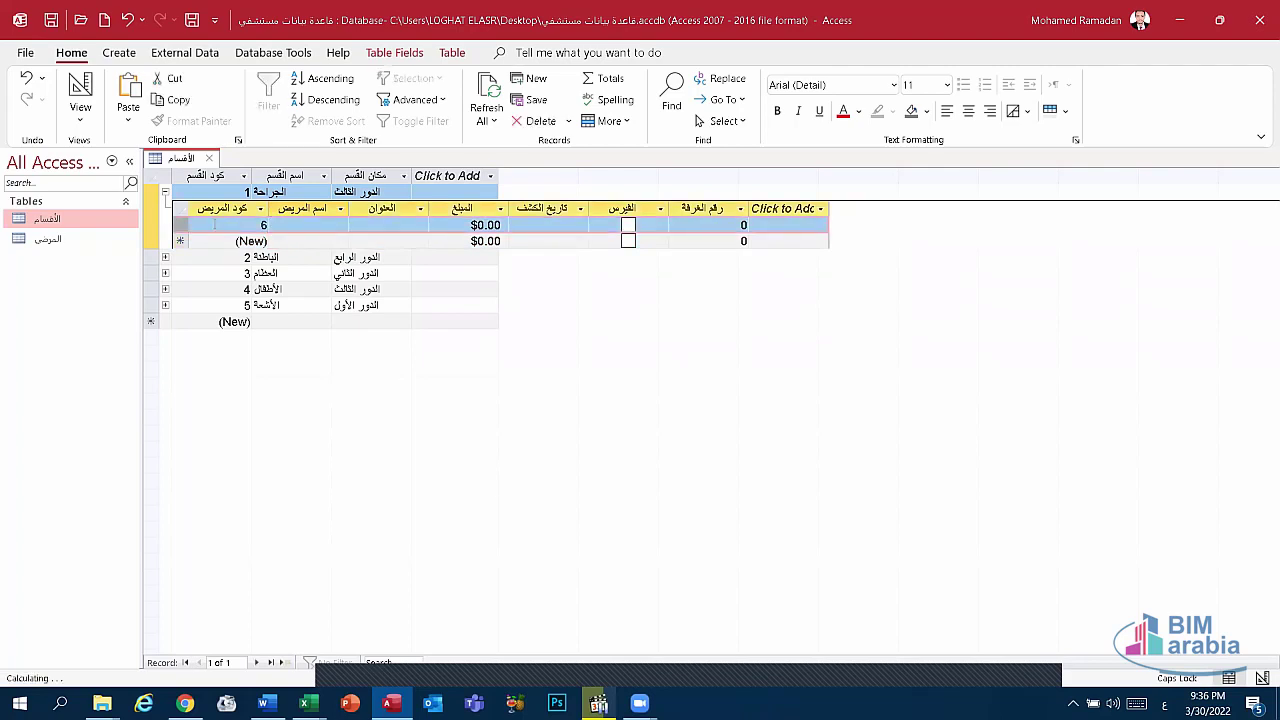
key(Delete)
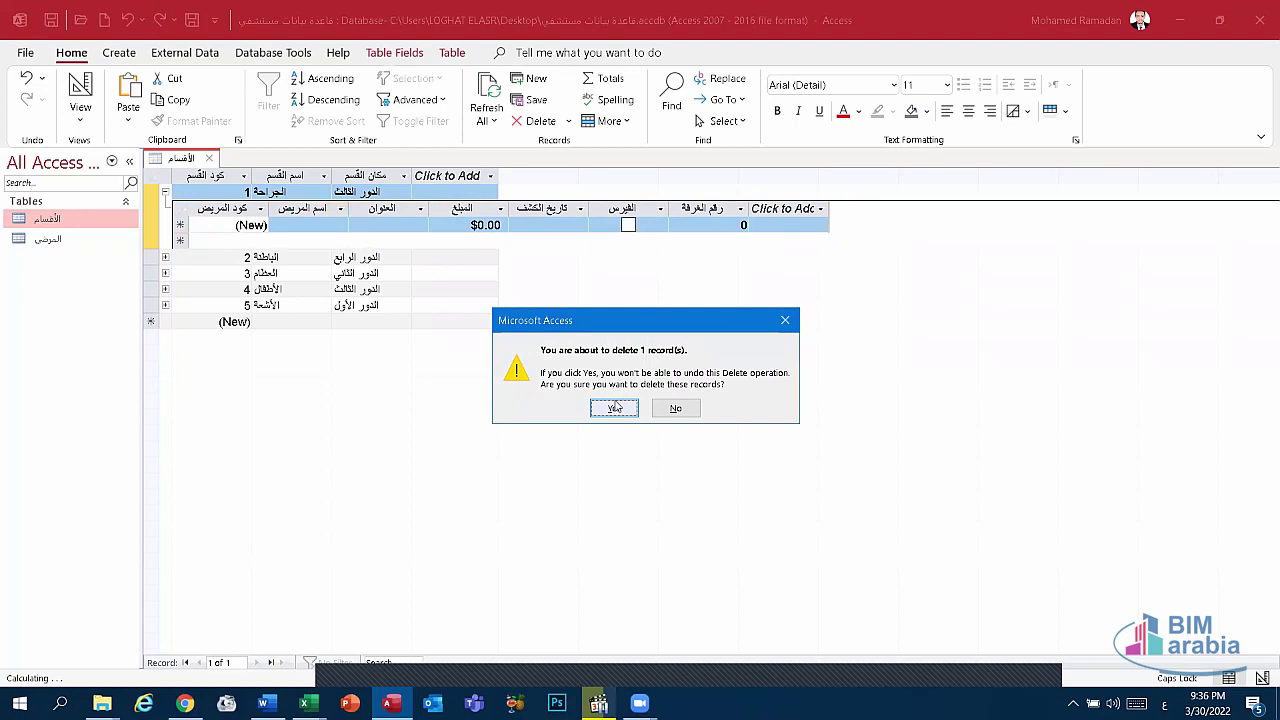
click(614, 408)
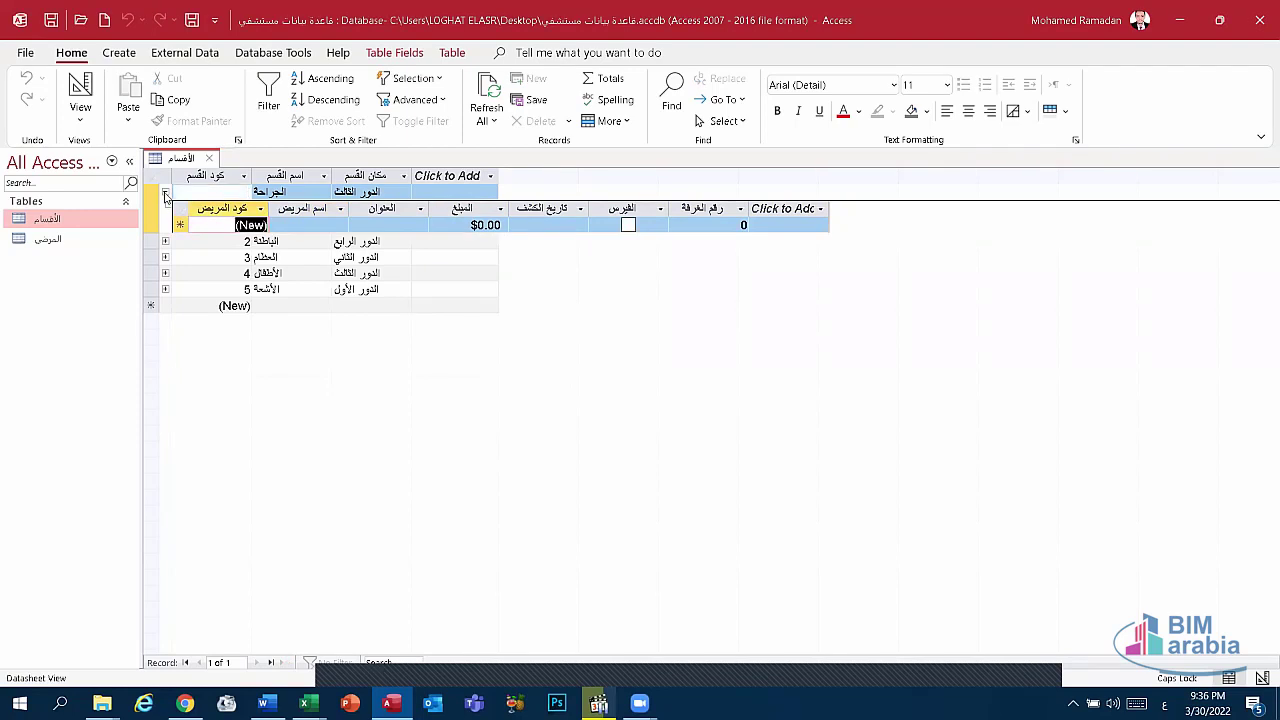
Recheck the now-empty الجراحة subdatasheet and collapse it.
click(165, 191)
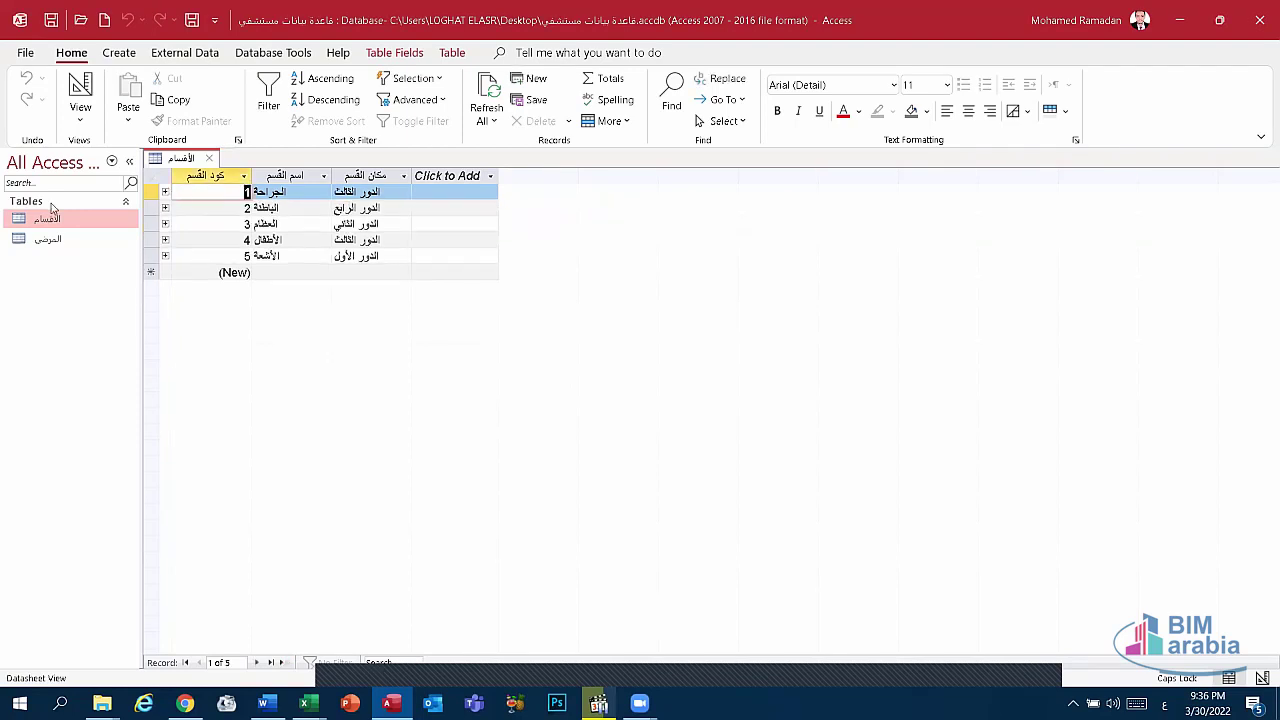
click(165, 192)
click(325, 225)
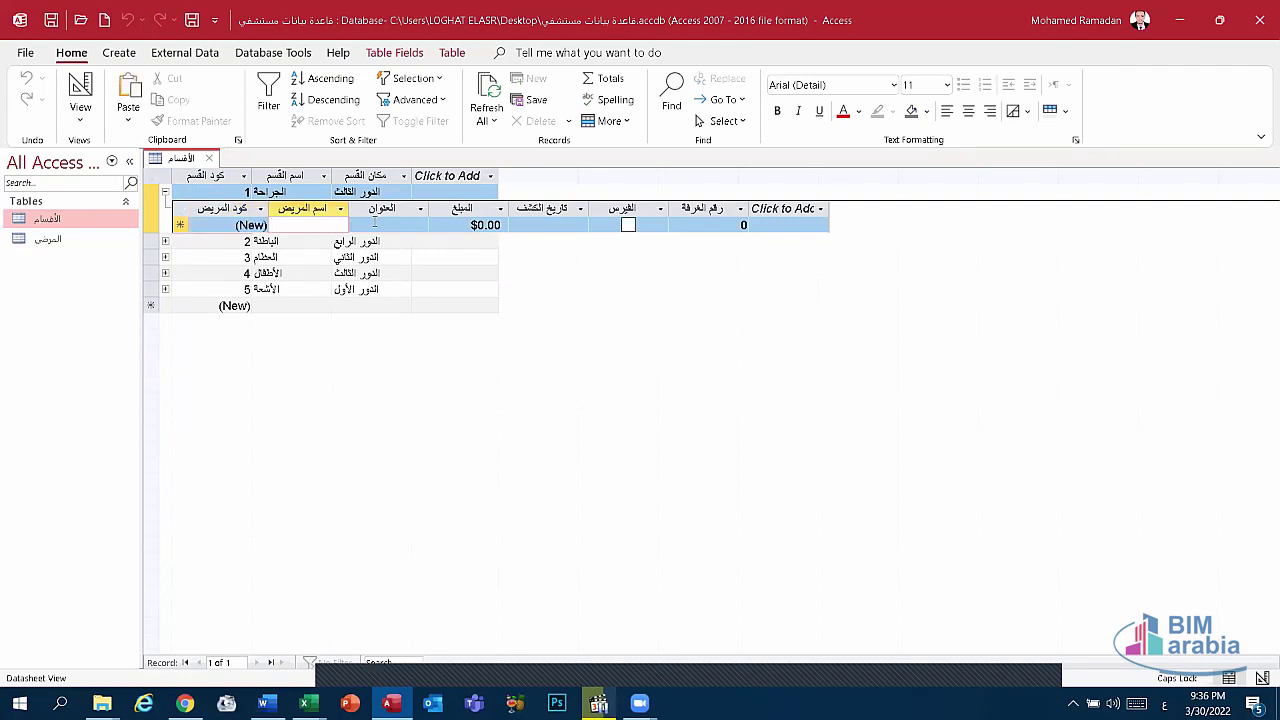
key(Tab)
click(165, 192)
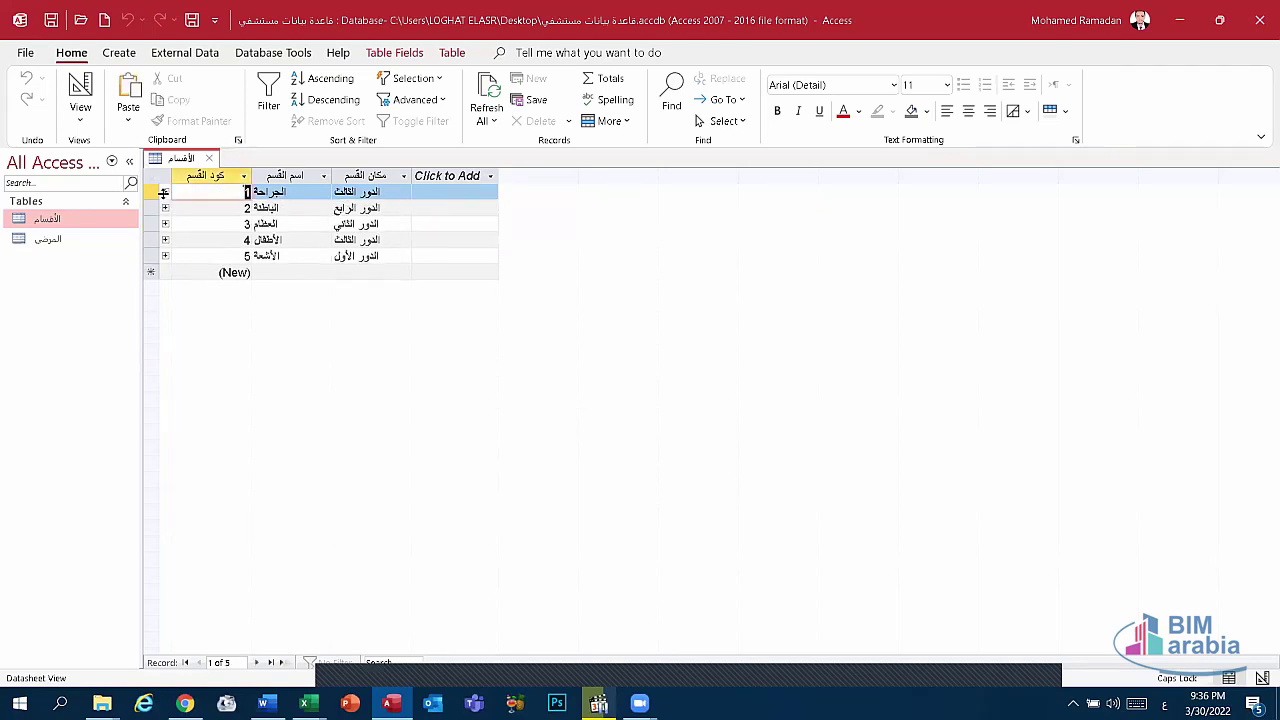
click(70, 240)
Open the المرضى datasheet and browse its first three patient records.
right_click(70, 248)
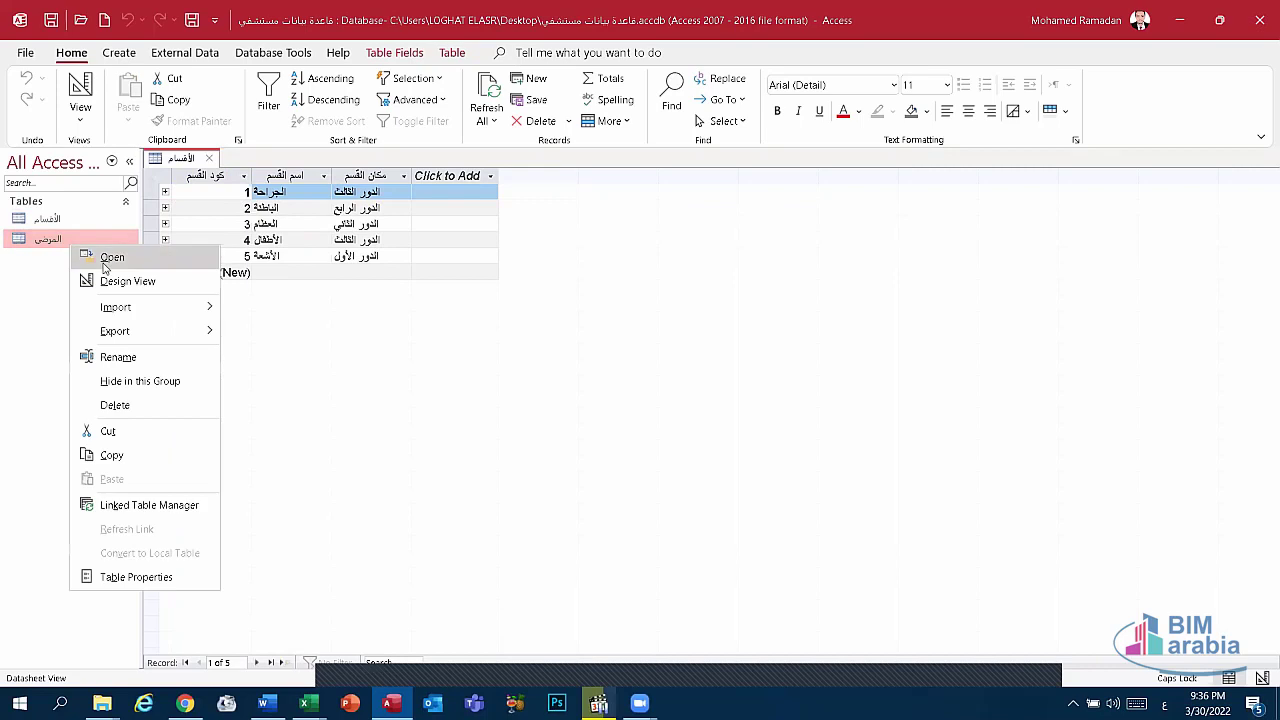
click(108, 258)
click(284, 209)
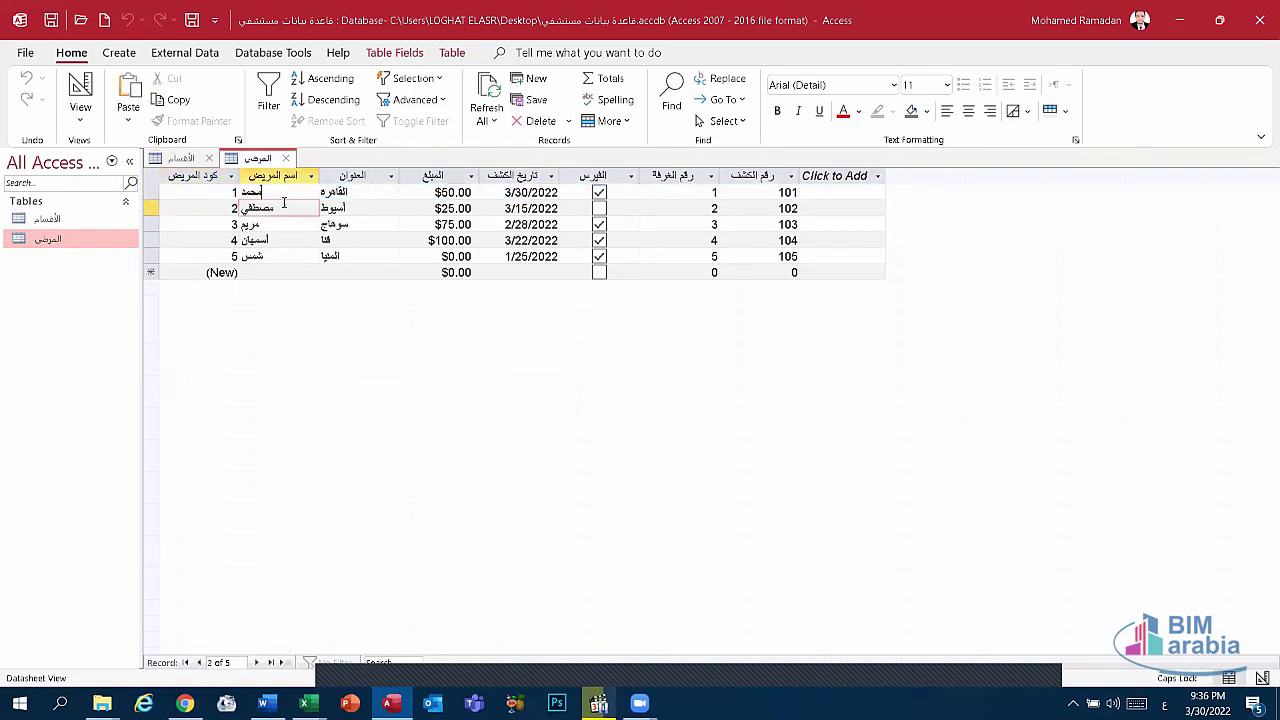
click(277, 228)
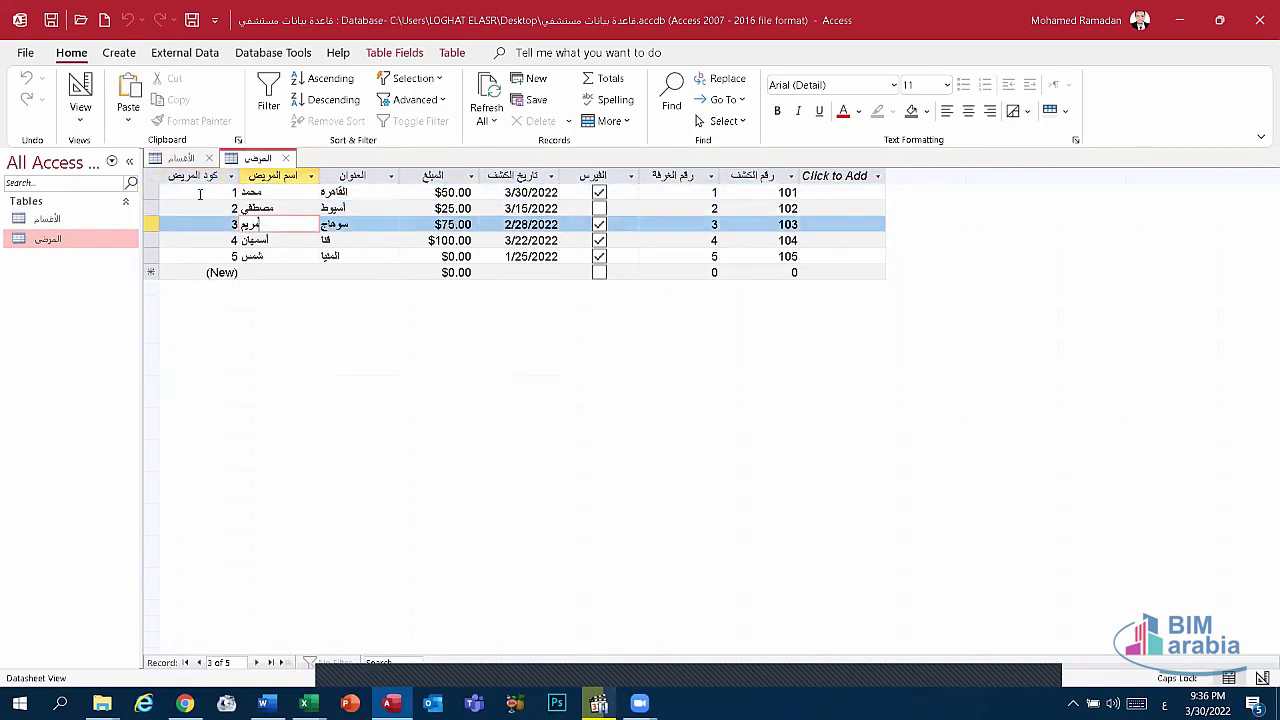
click(286, 193)
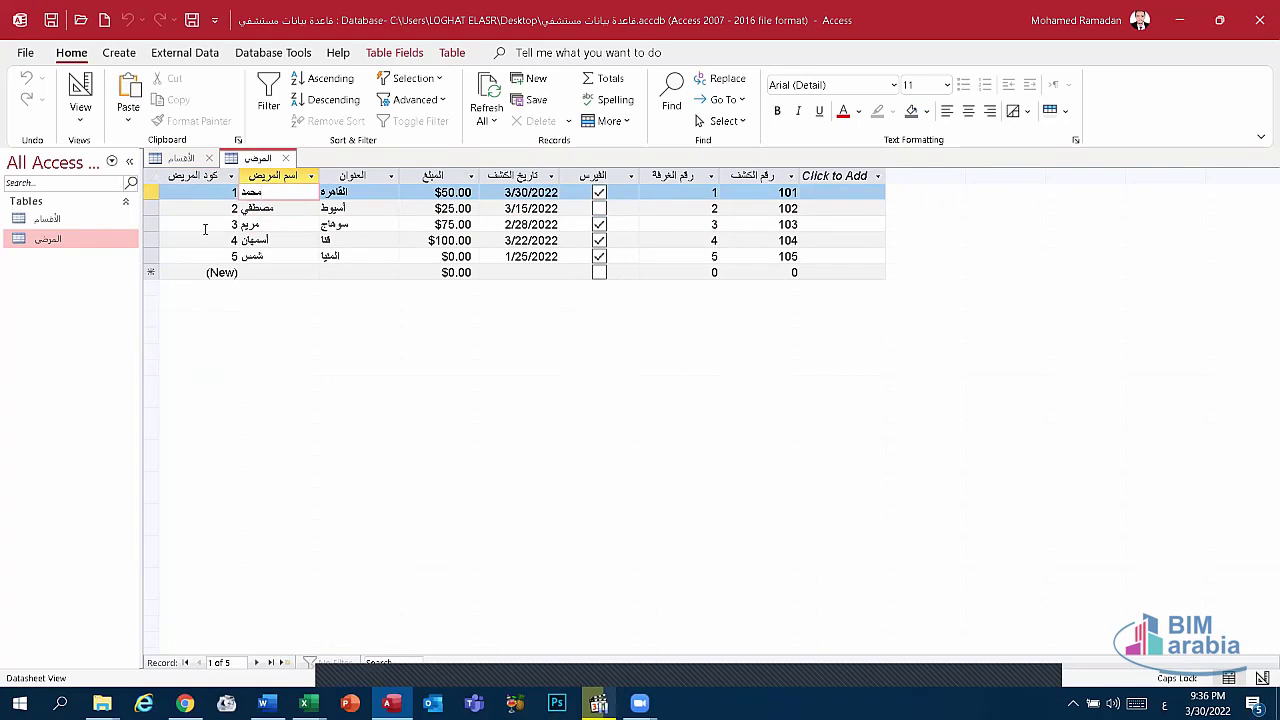
Open الأقسام and expand the الجراحة department's patient subdatasheet.
right_click(47, 219)
click(90, 232)
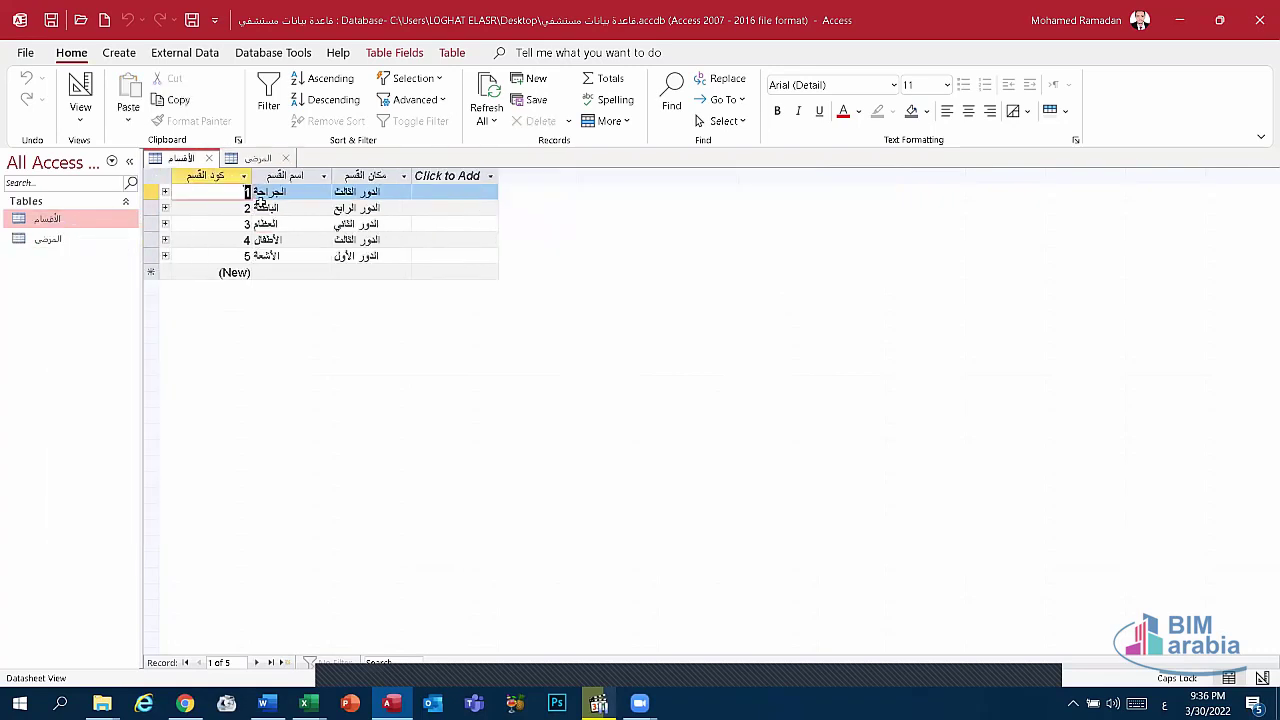
click(165, 192)
click(305, 224)
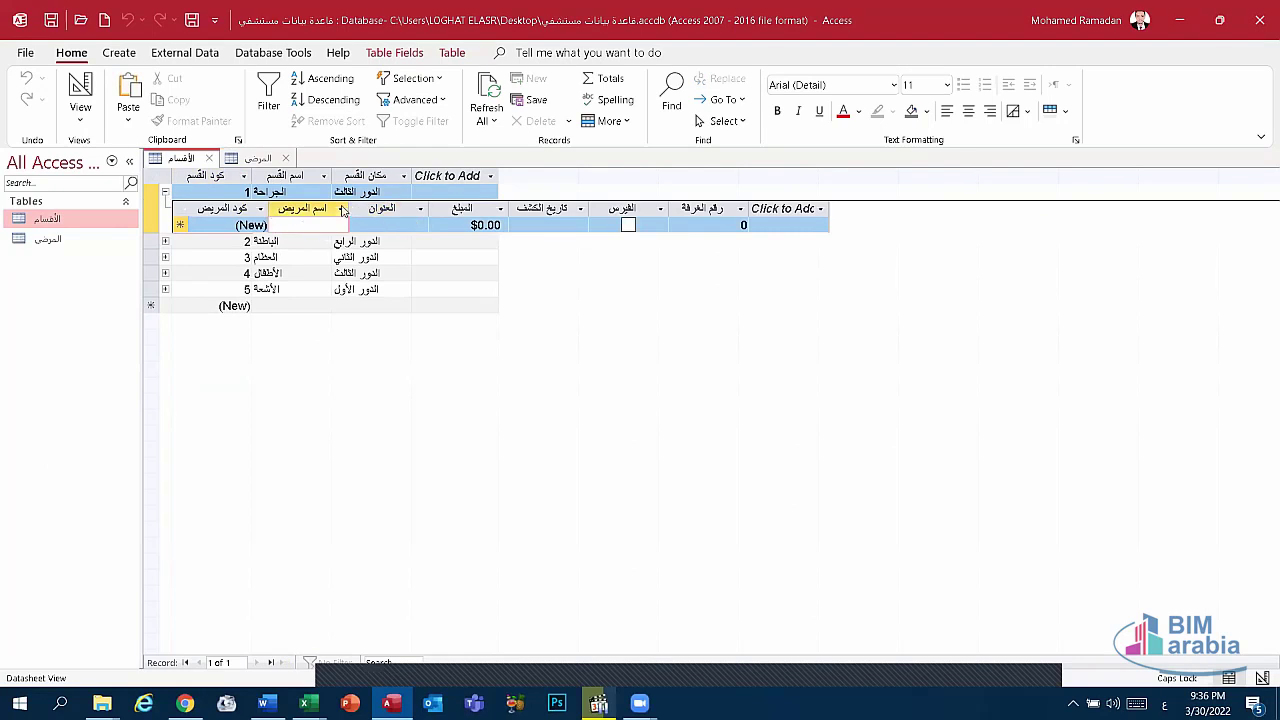
click(342, 209)
click(342, 210)
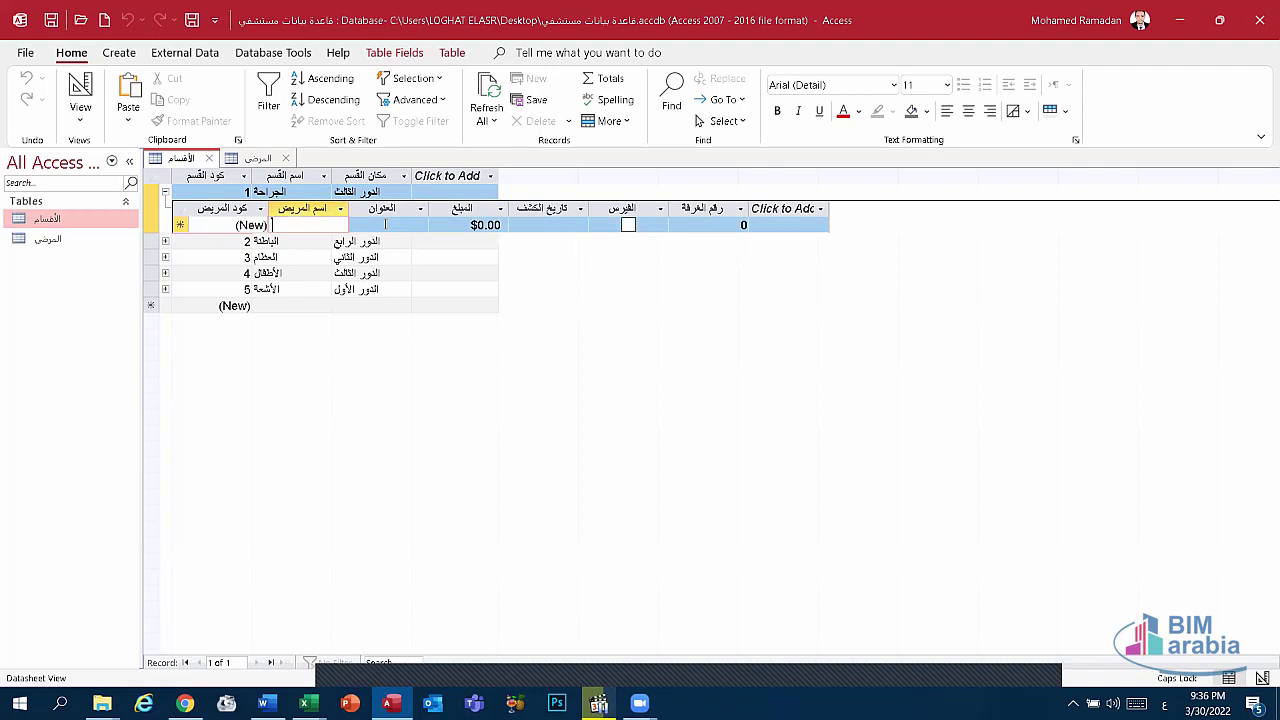
key(Tab)
key(Tab)
key(Tab)
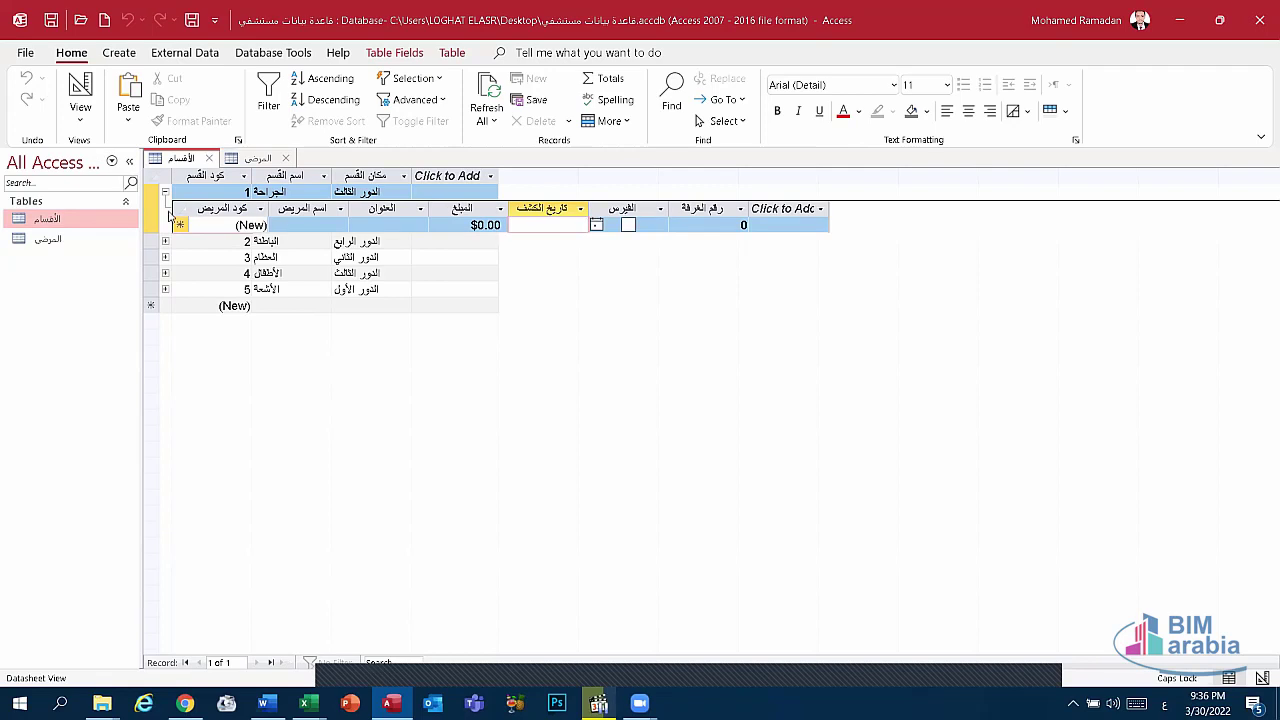
Switch between the two tables, then close المرضى and الأقسام.
click(250, 163)
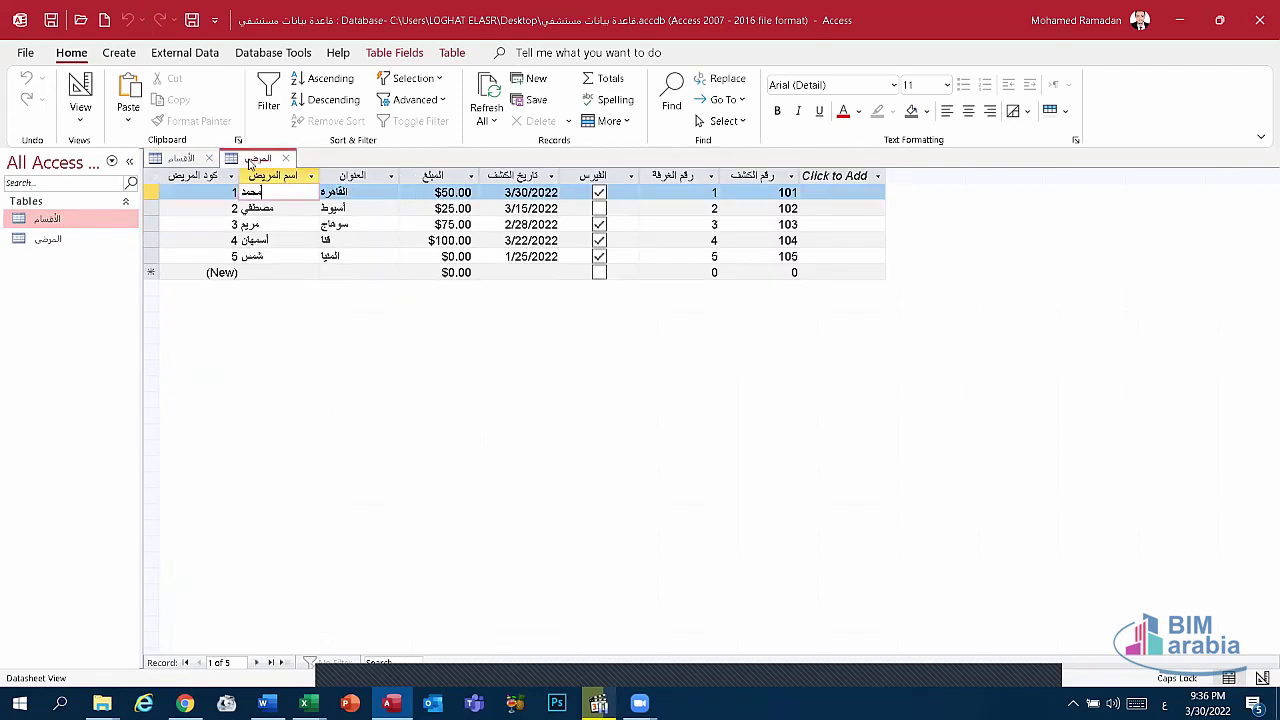
click(165, 163)
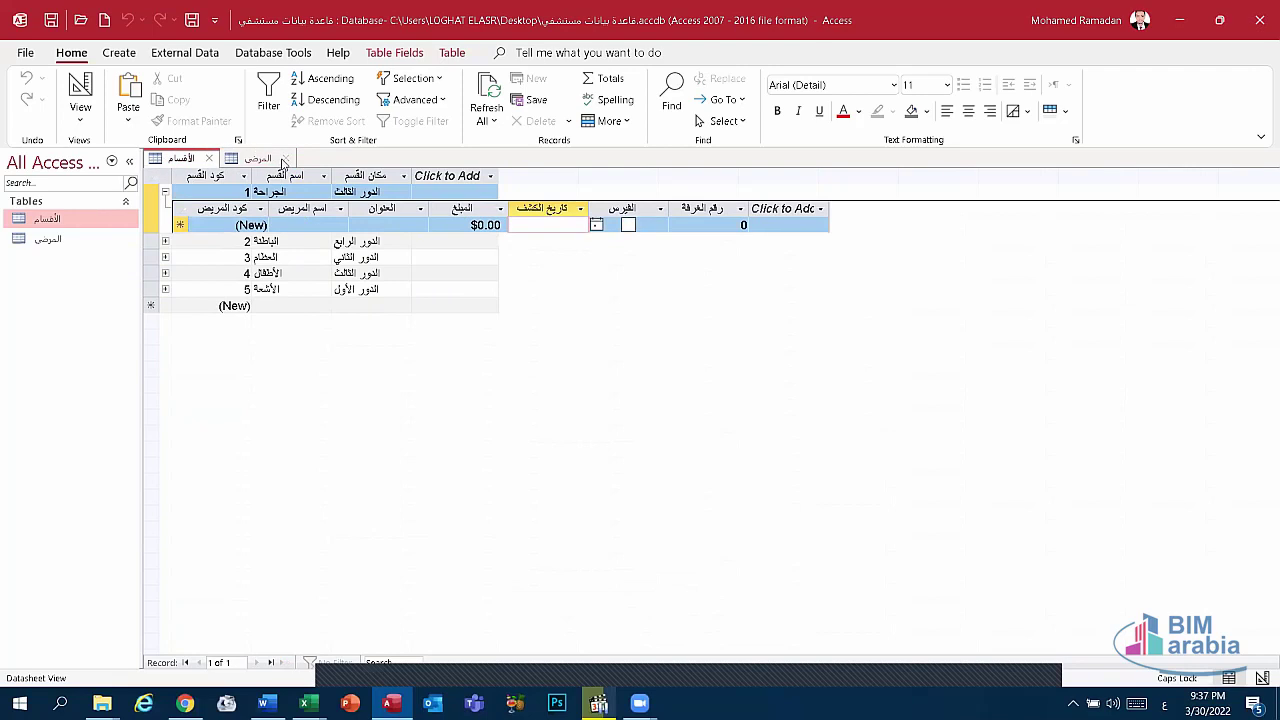
click(258, 160)
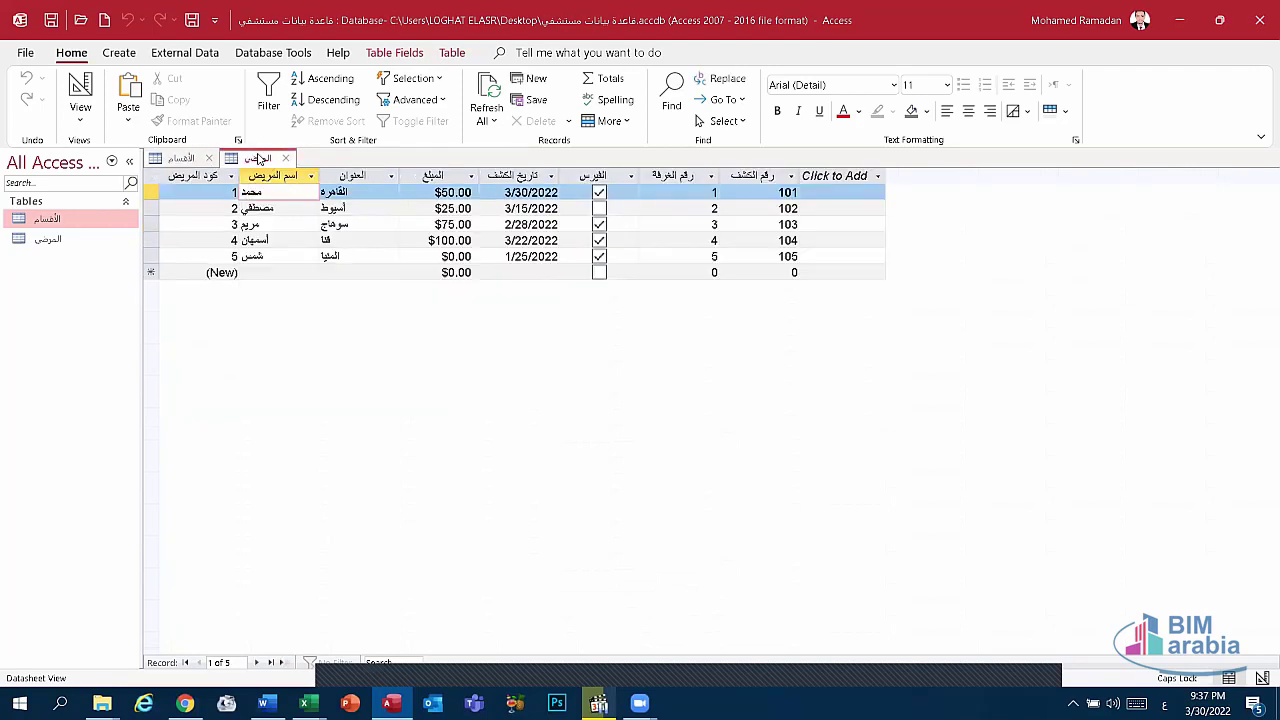
right_click(262, 162)
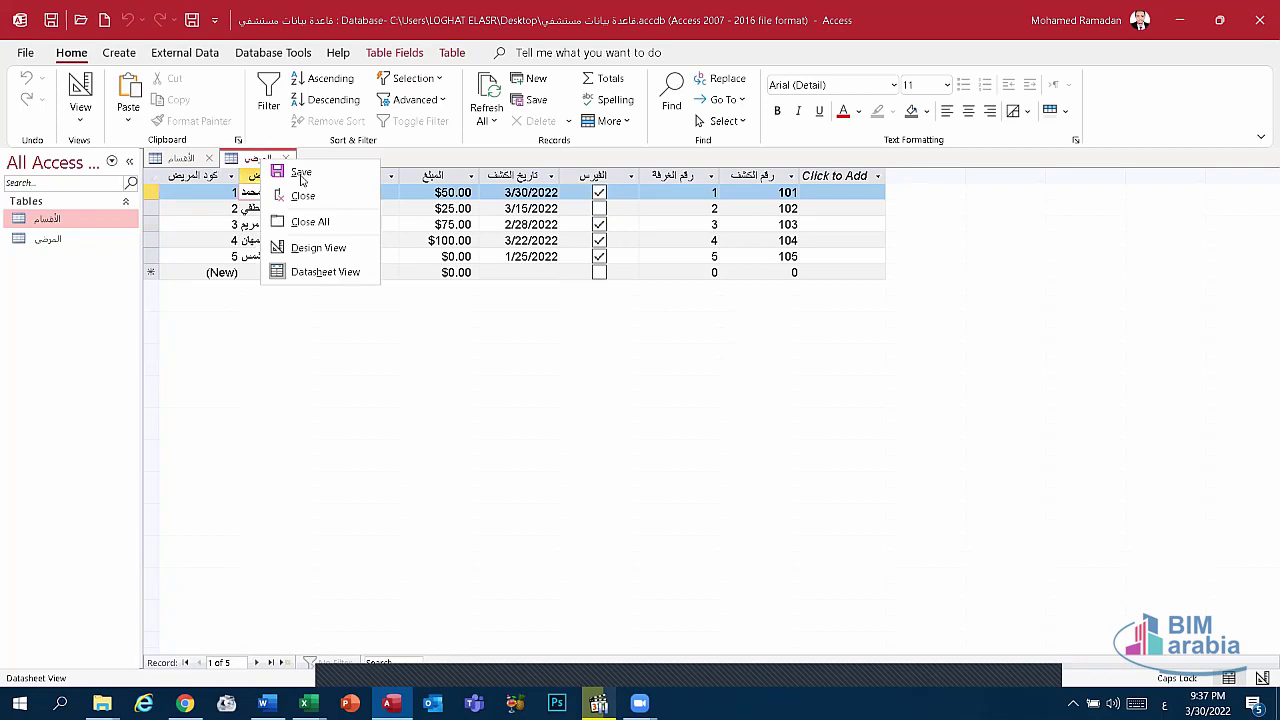
click(253, 175)
right_click(165, 160)
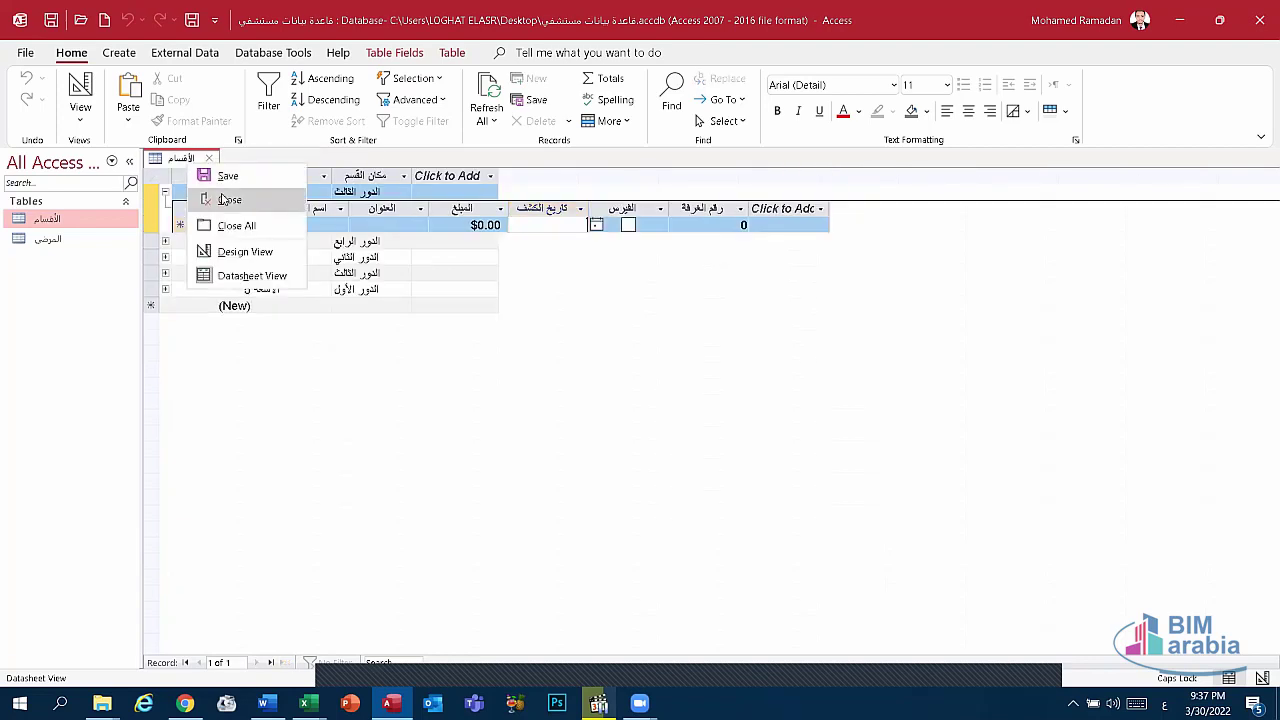
click(222, 200)
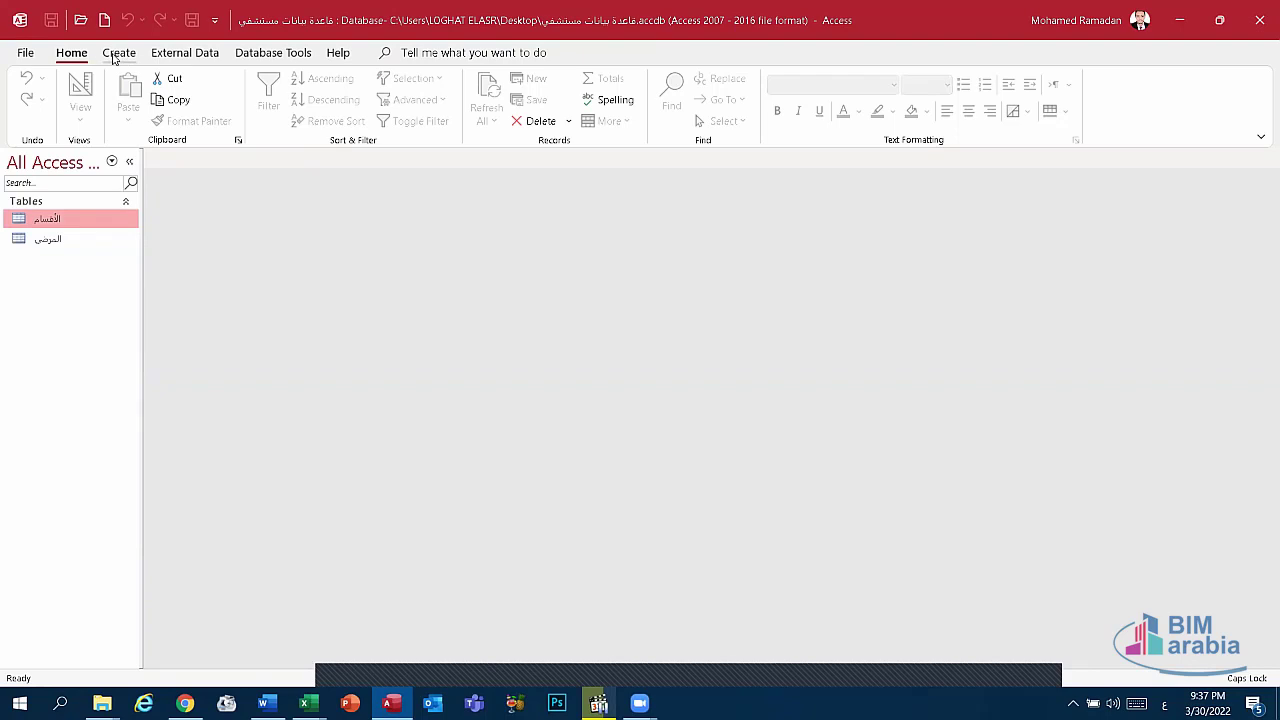
Start a new query design with the الأقسام and المرضى tables added.
click(115, 55)
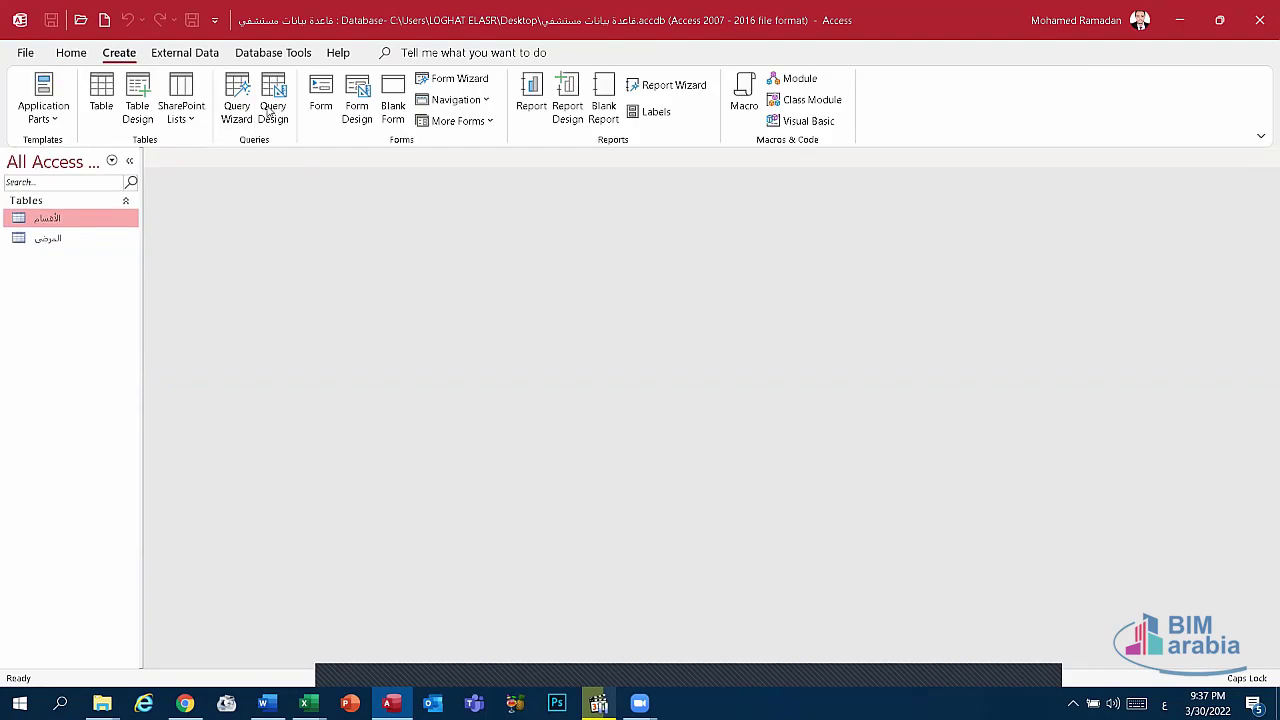
click(276, 98)
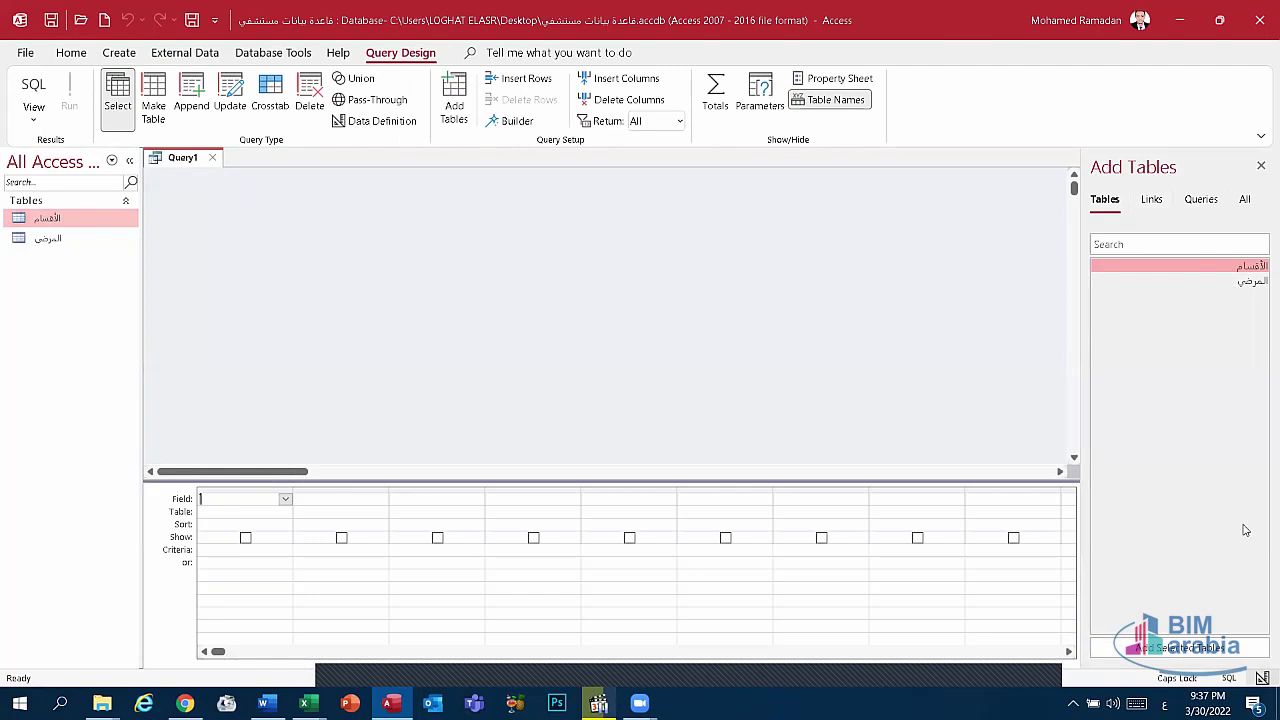
click(1180, 647)
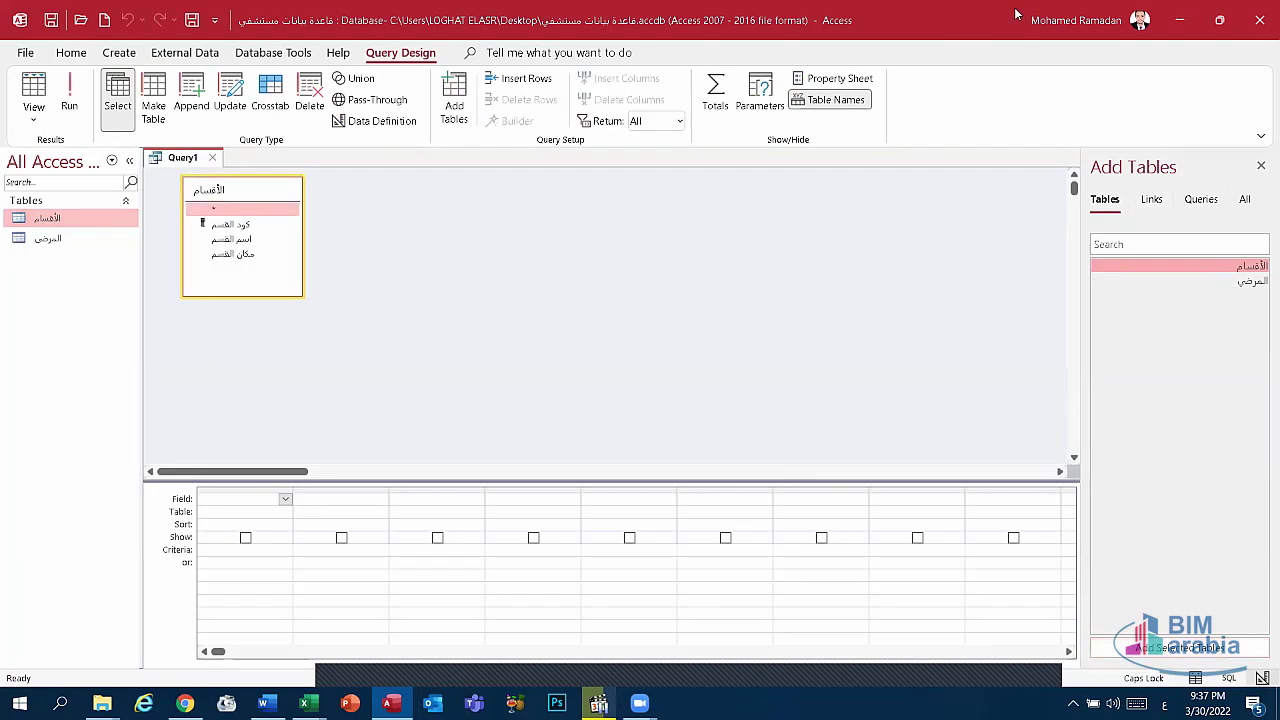
click(1235, 282)
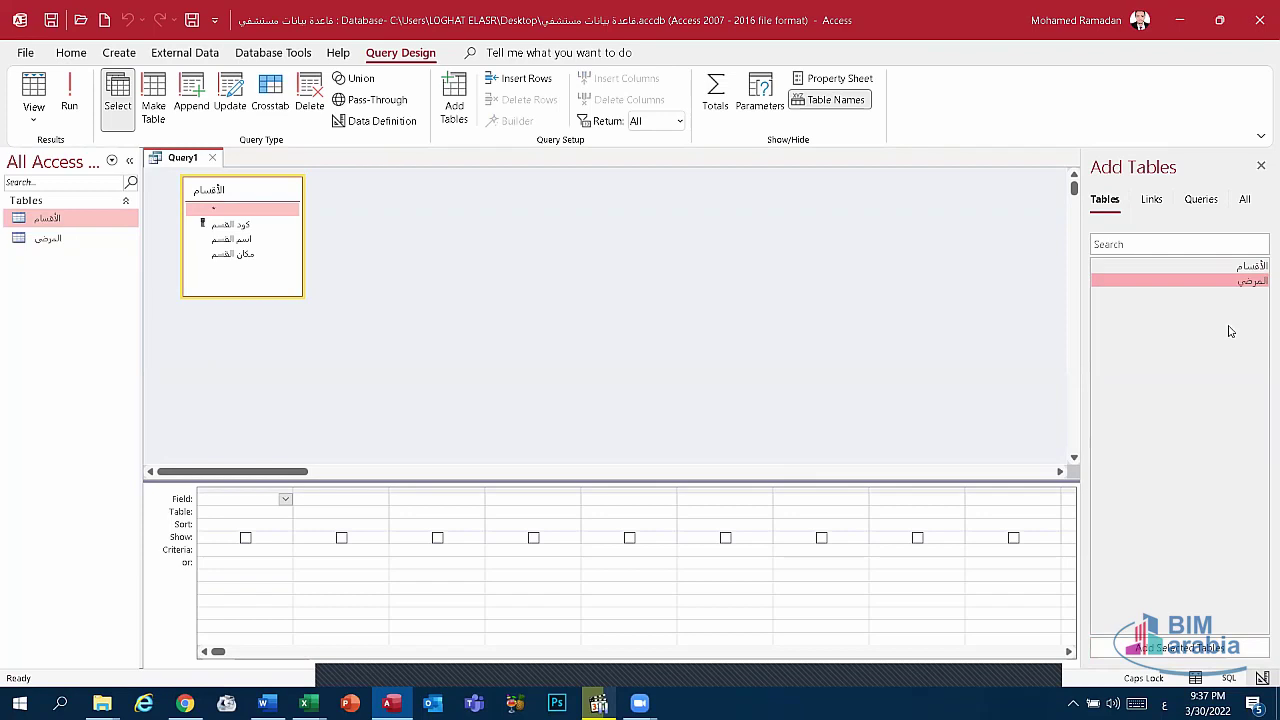
click(1180, 647)
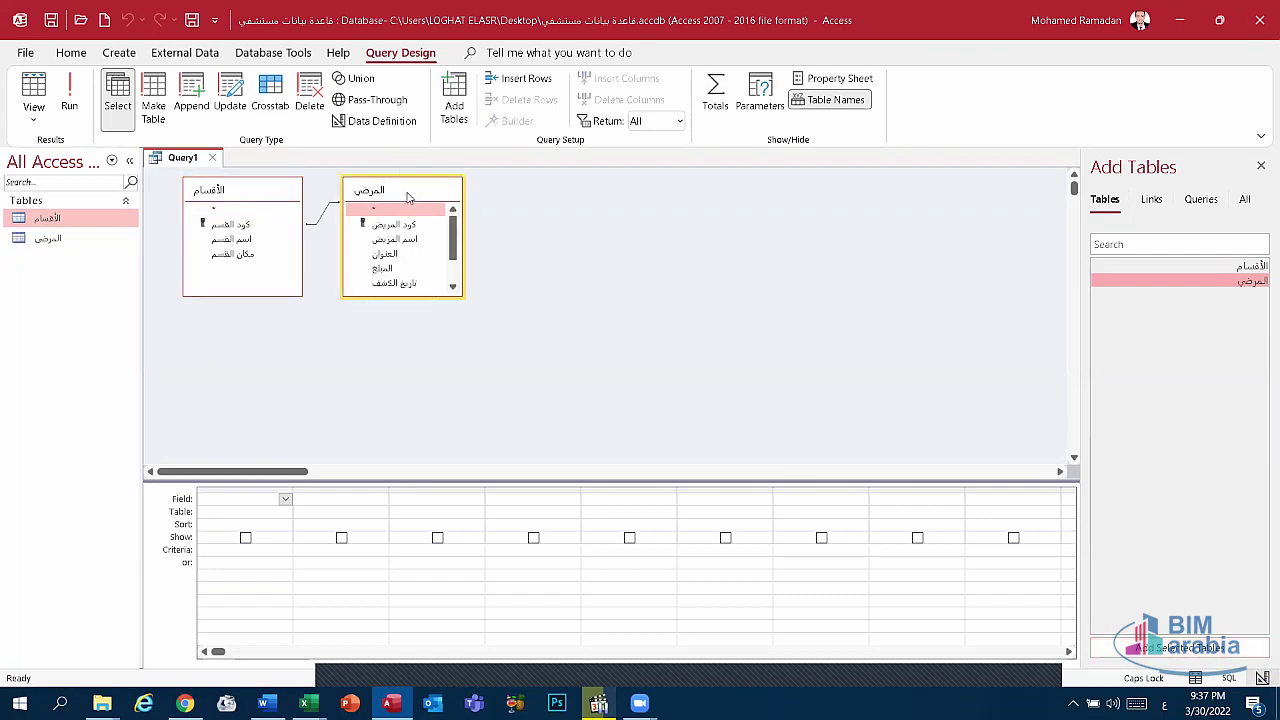
drag(408, 197, 753, 233)
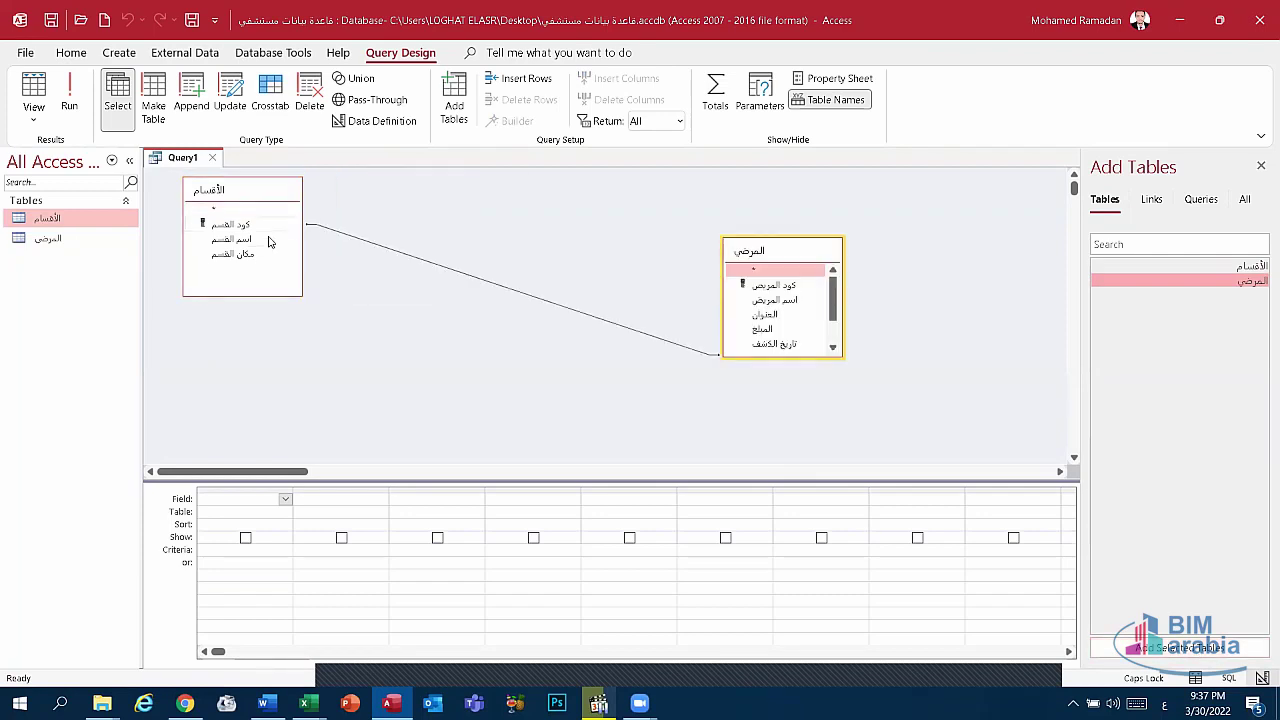
Open the الأقسام datasheet from its field list, close it, and return to Query1's design.
click(229, 244)
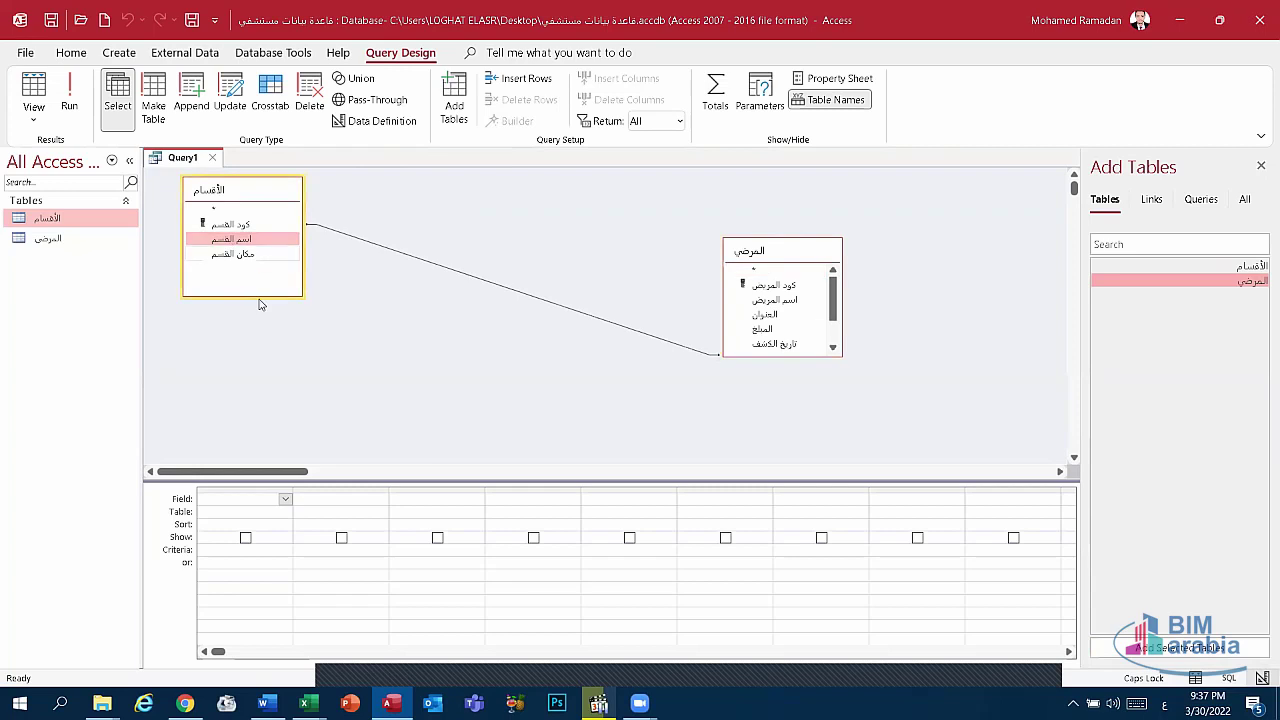
right_click(242, 246)
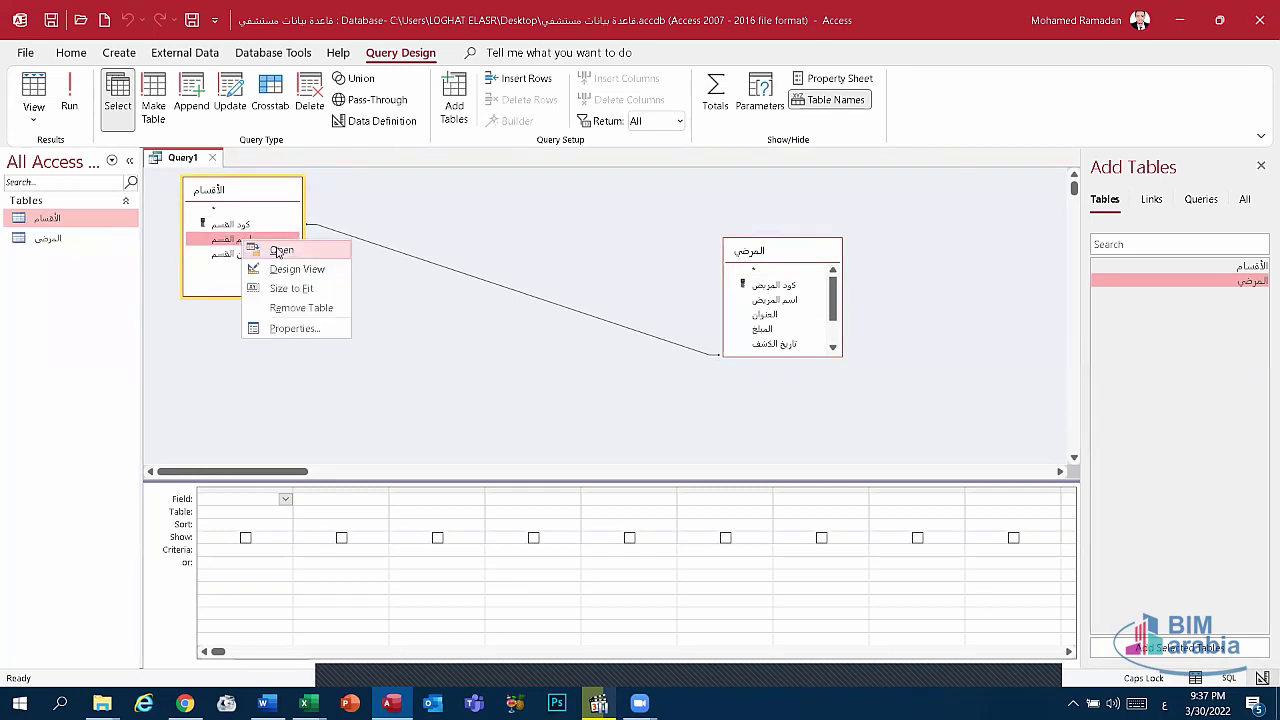
click(279, 252)
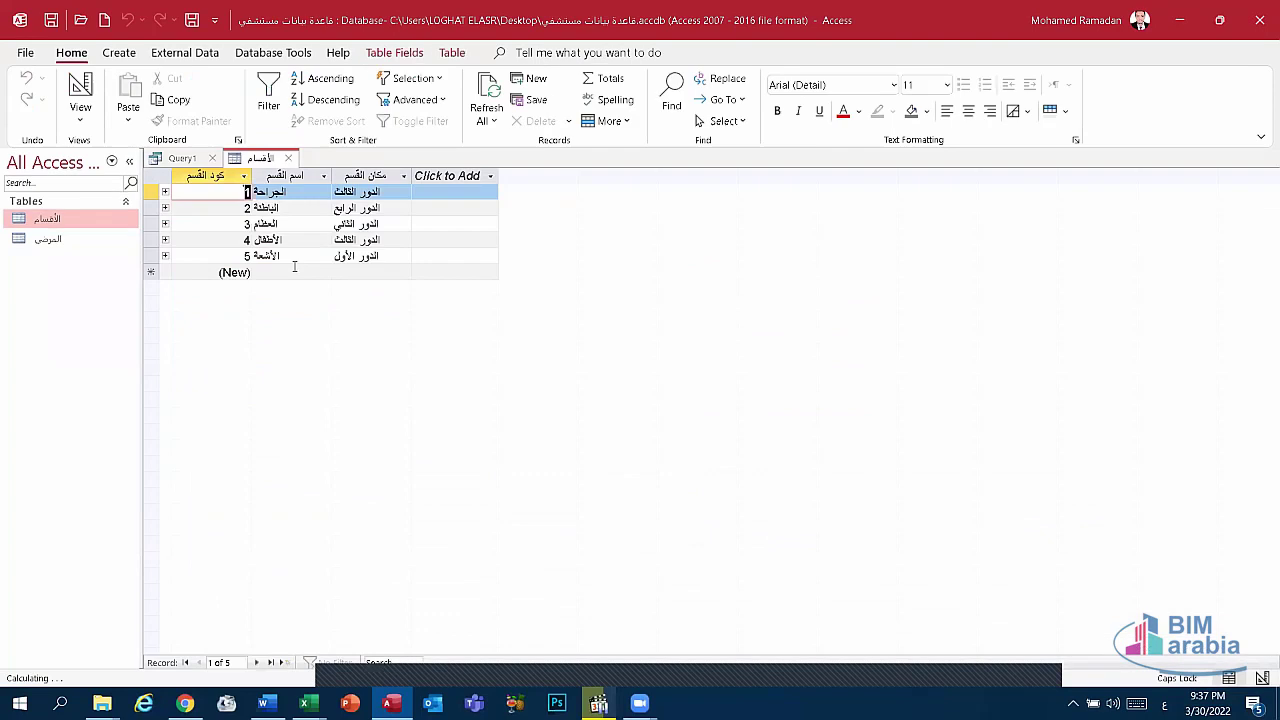
click(292, 160)
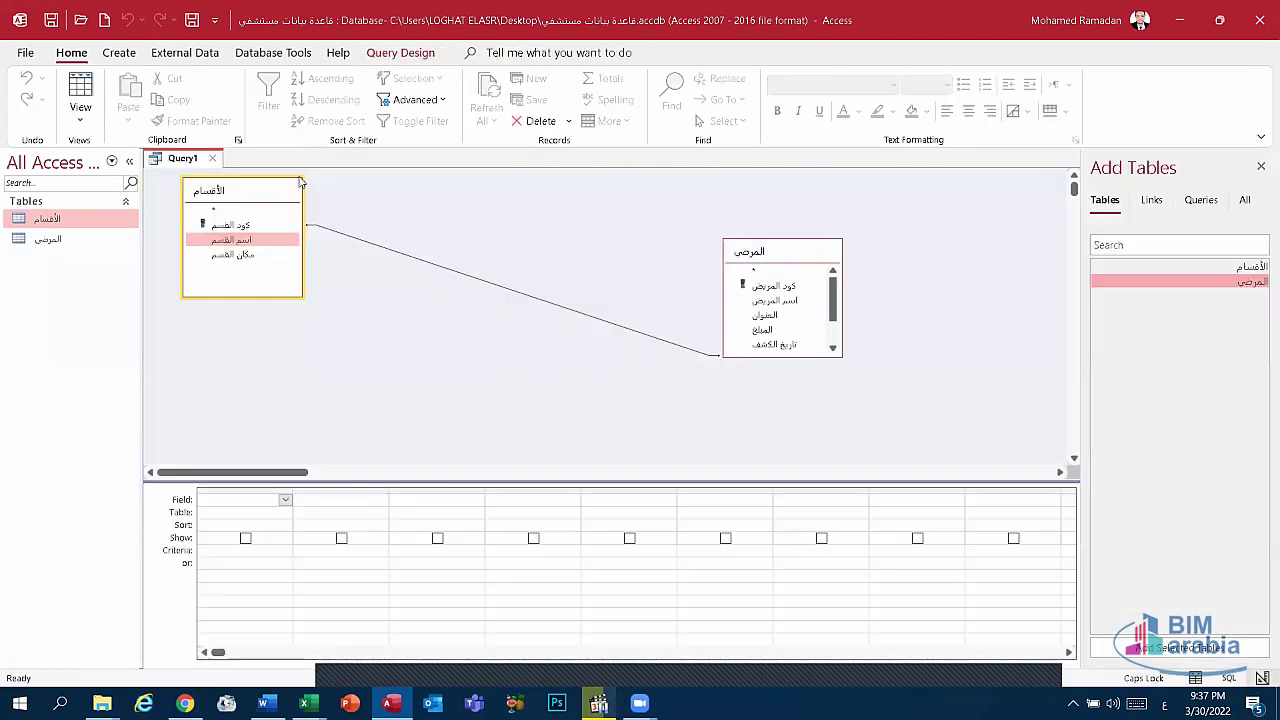
right_click(261, 247)
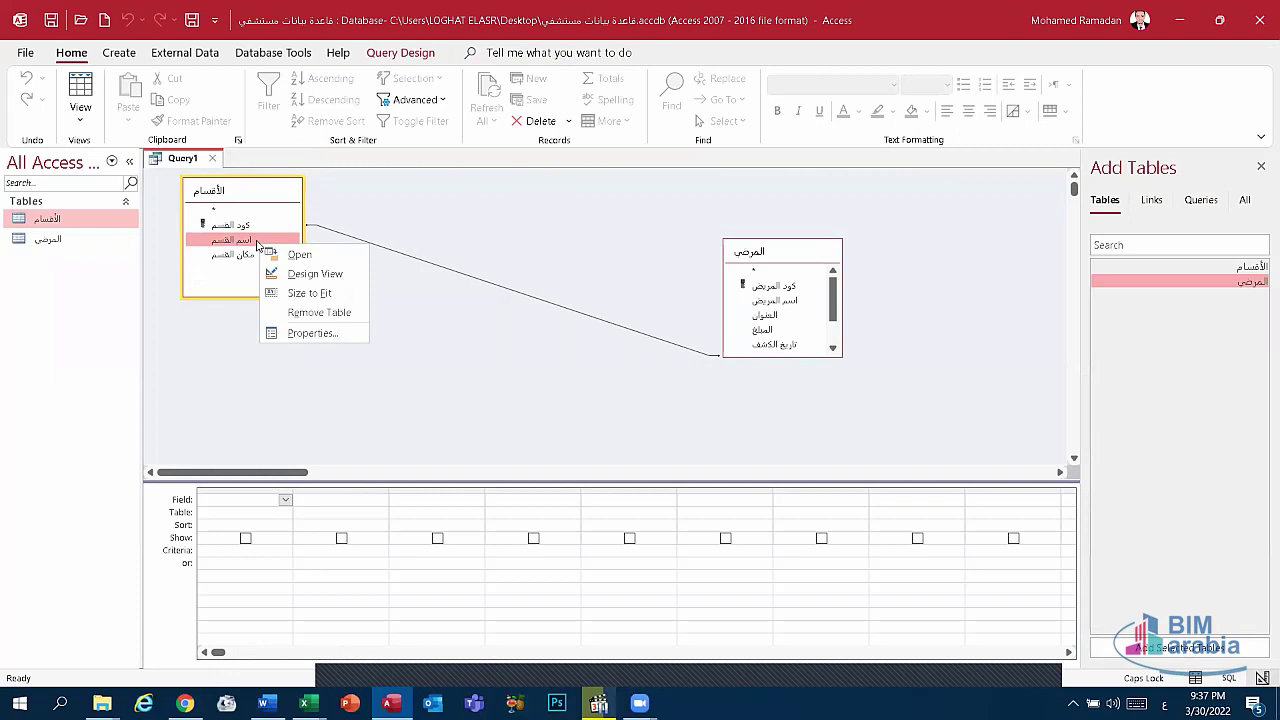
key(Escape)
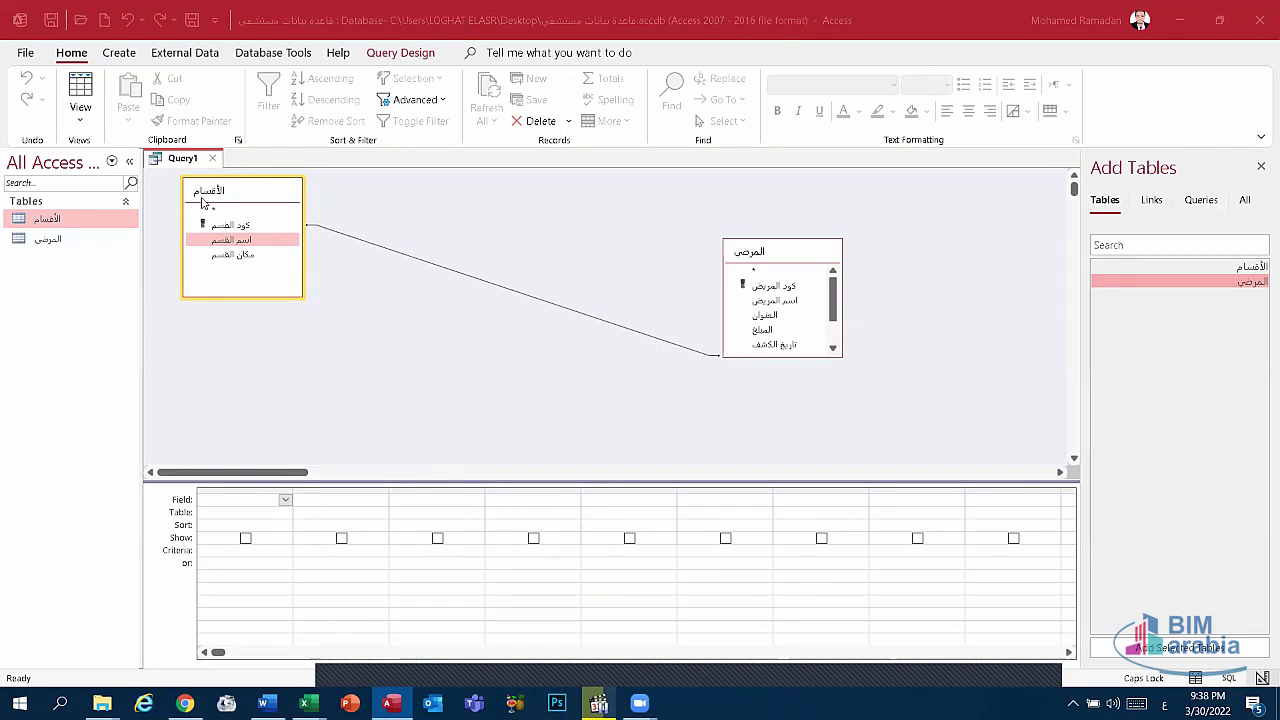
click(248, 244)
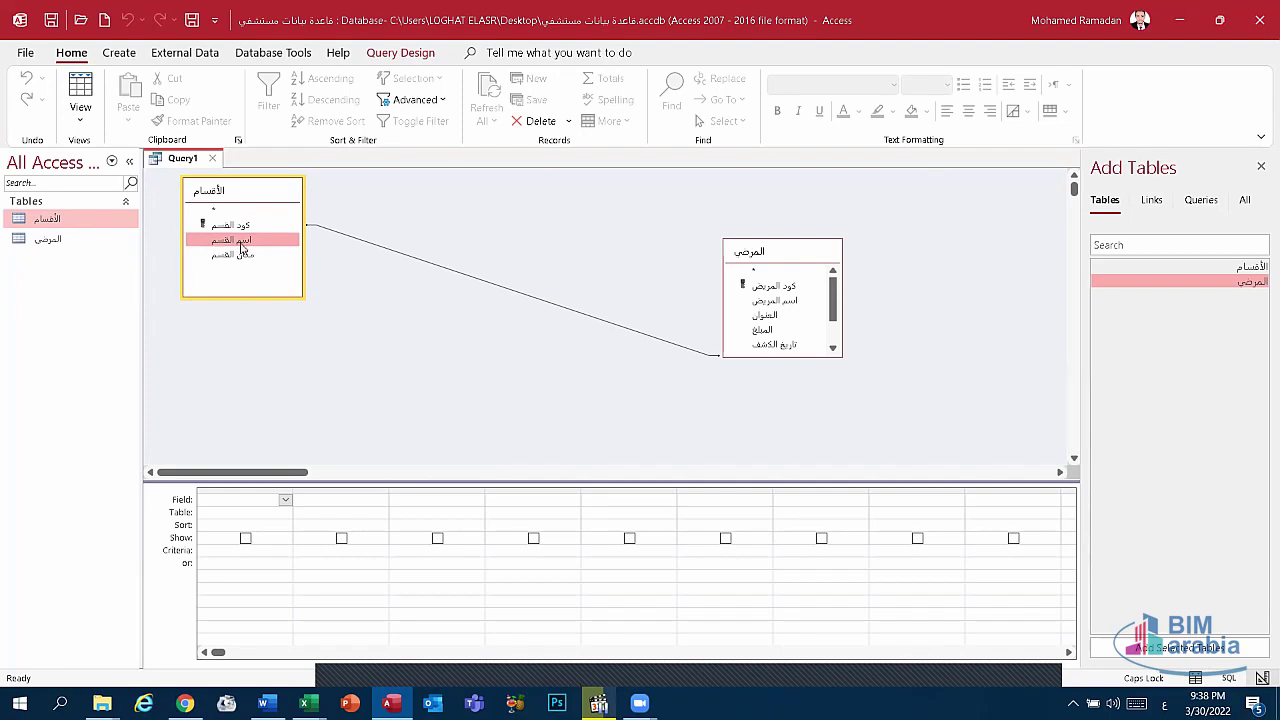
Add اسم القسم and مكان القسم from الأقسام as the query's two fields.
click(285, 500)
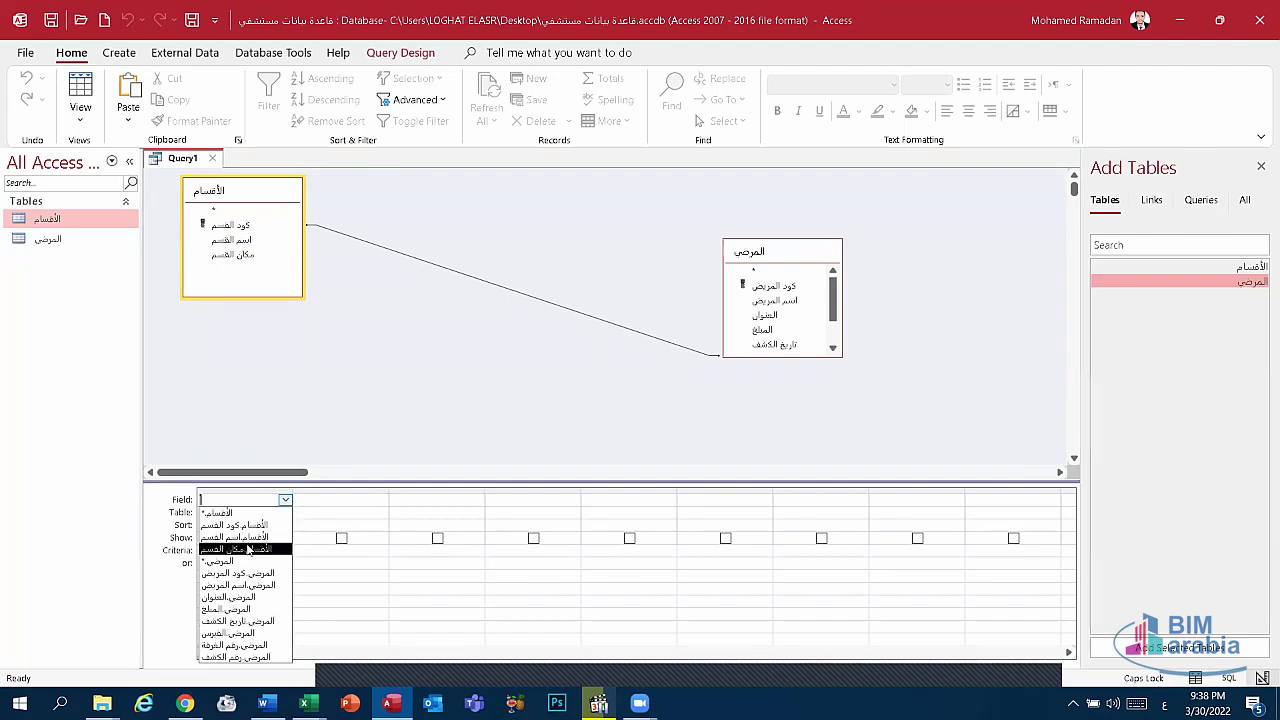
click(249, 539)
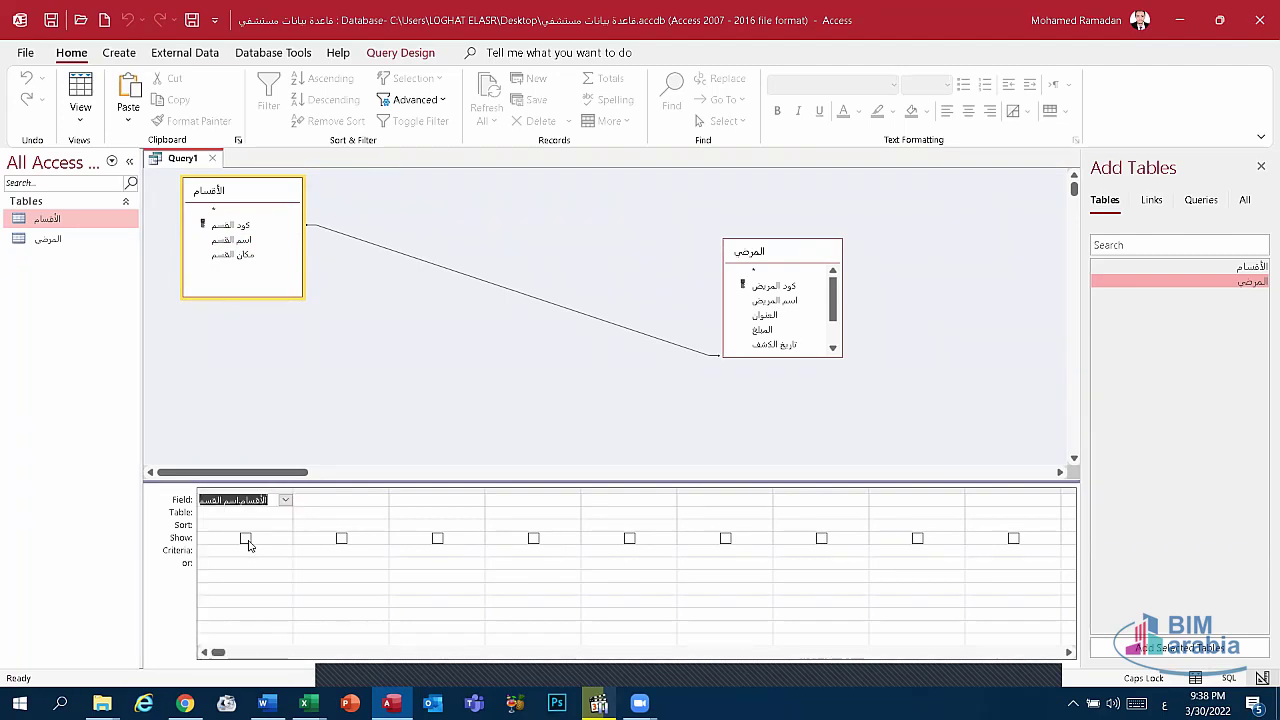
click(330, 501)
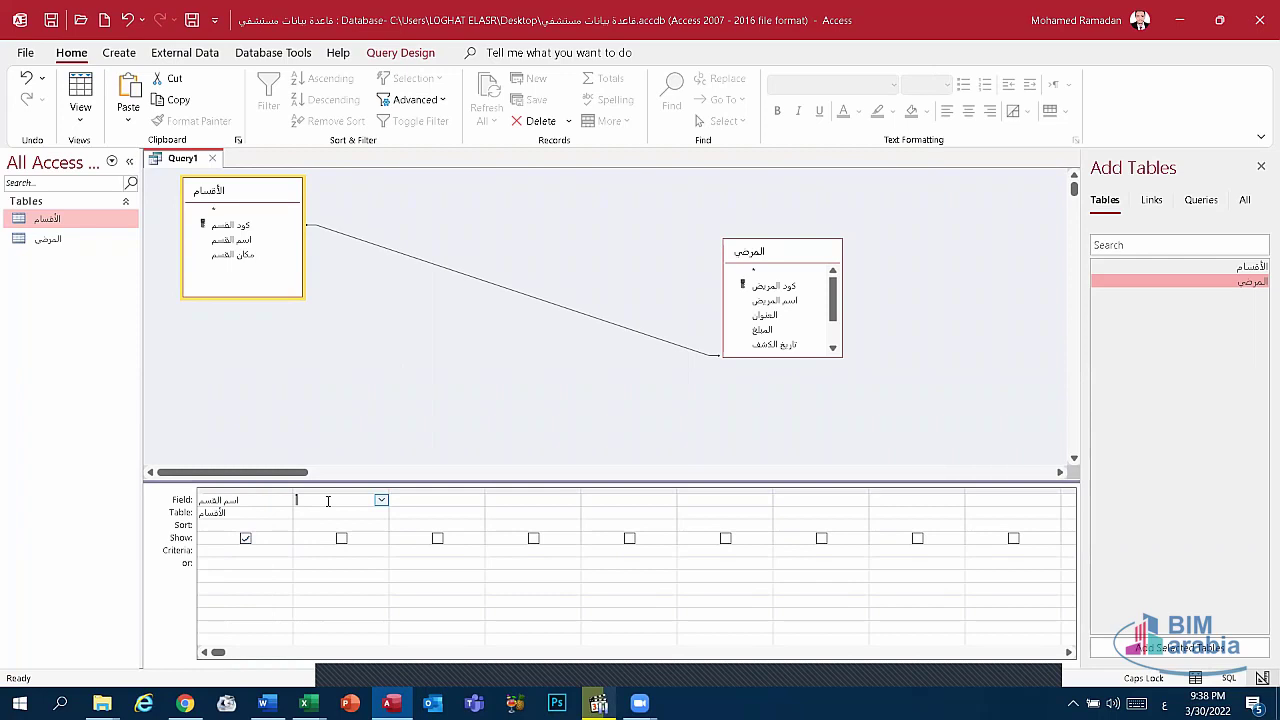
click(380, 501)
click(348, 546)
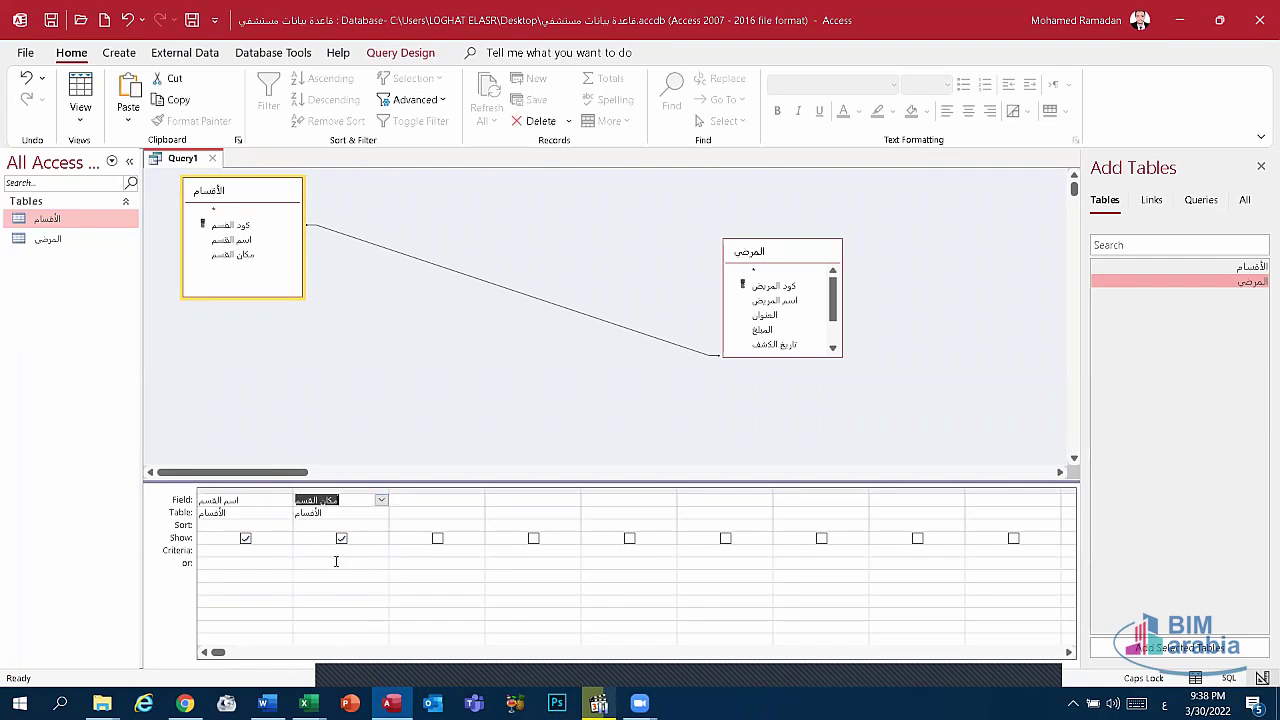
Set the مكان القسم criterion to "القاهرة".
click(328, 551)
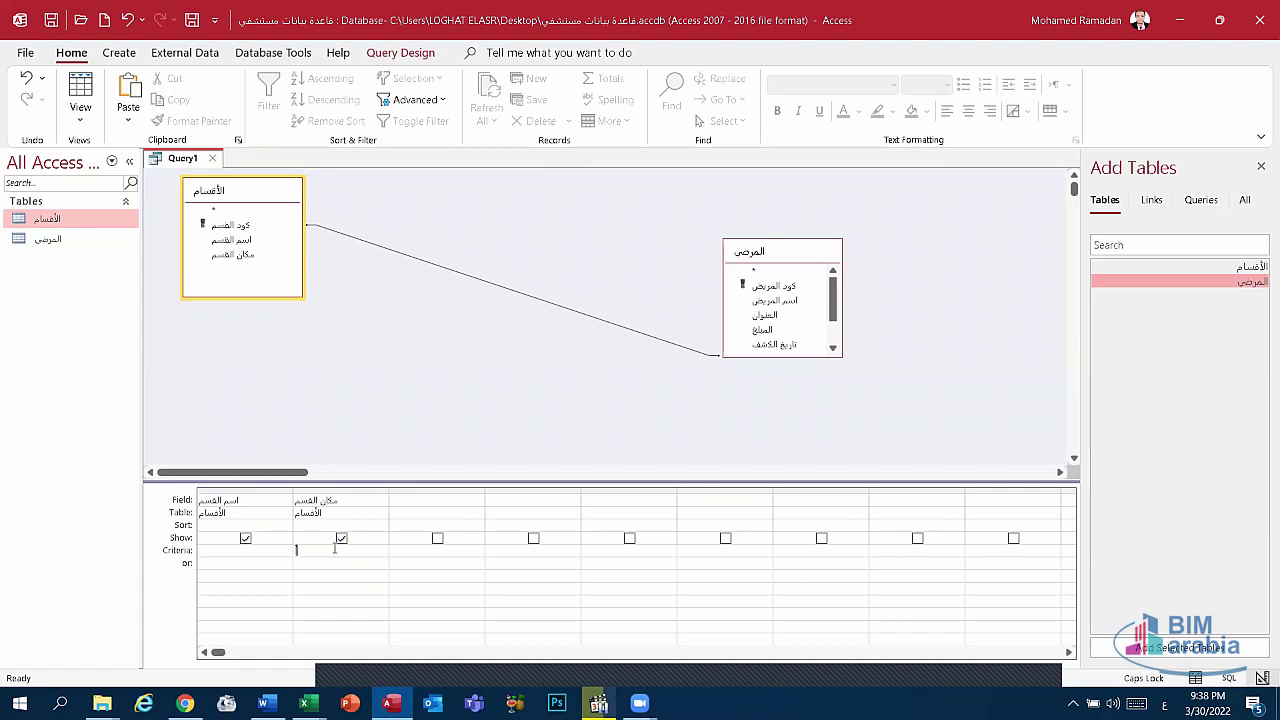
text(ال)
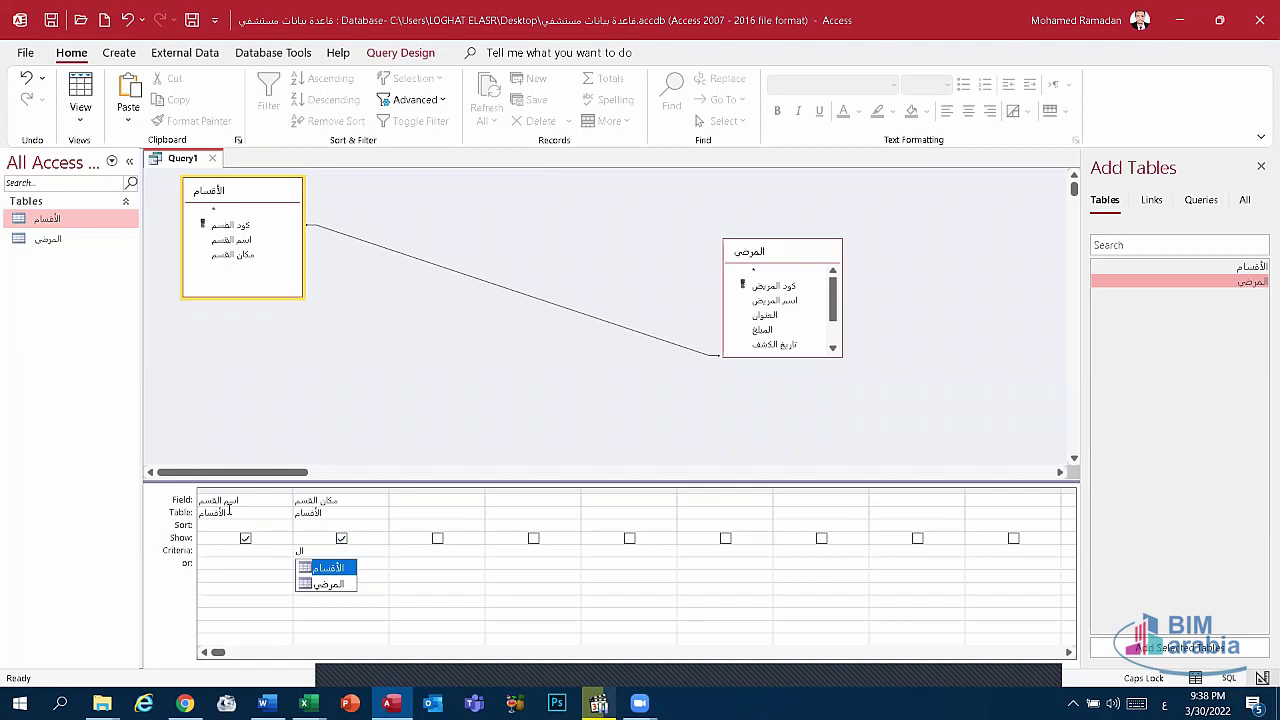
text(قاهرة)
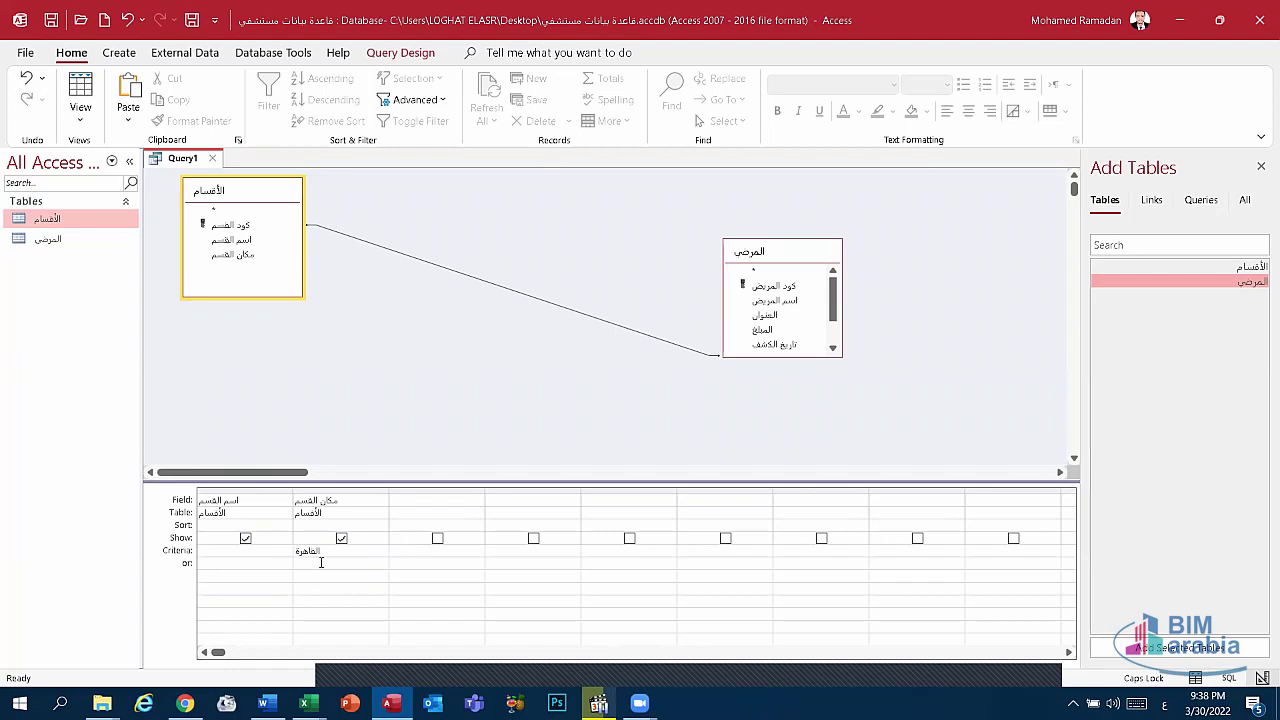
key(Return)
click(400, 52)
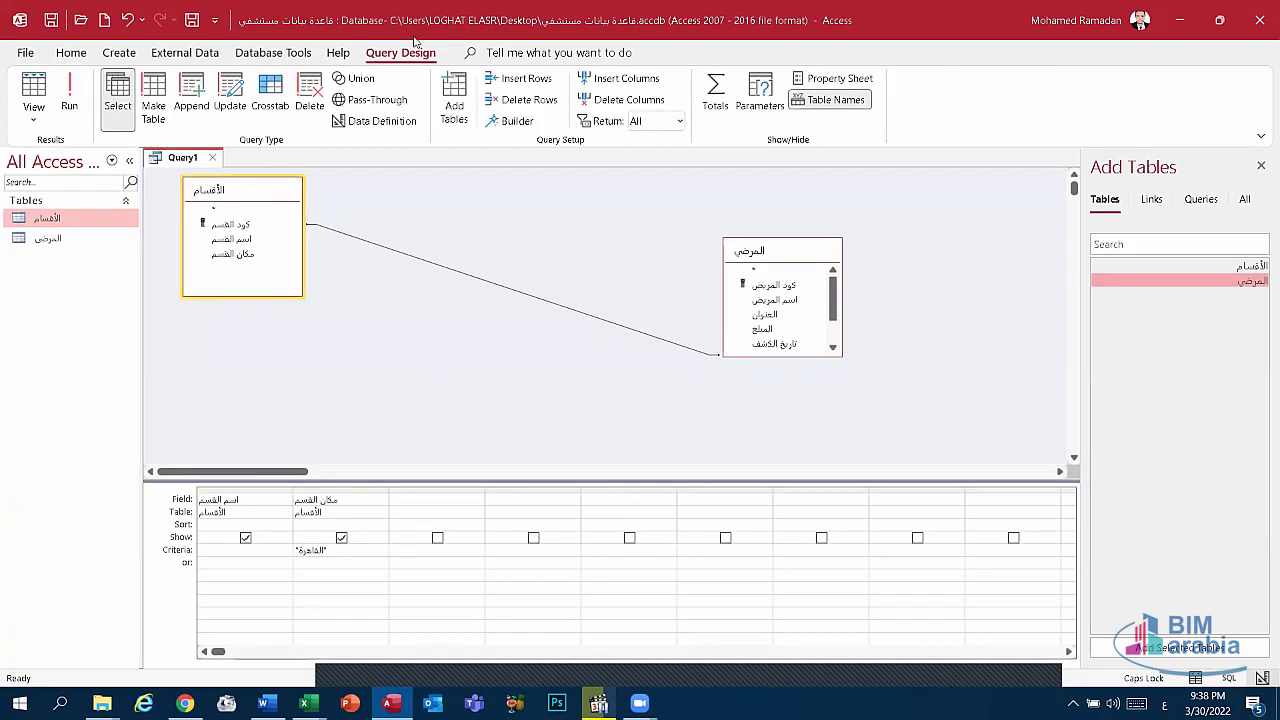
Run Query1 and inspect the empty department name and مكان القسم results.
click(58, 92)
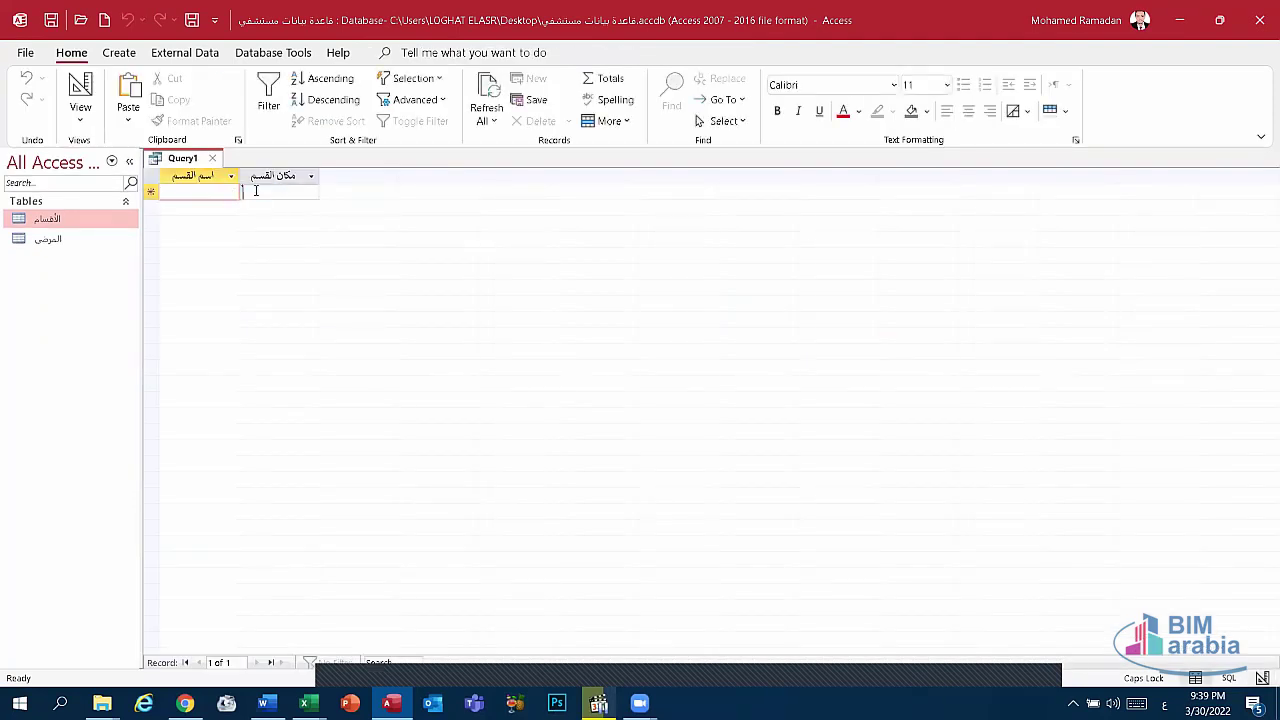
click(252, 193)
click(201, 192)
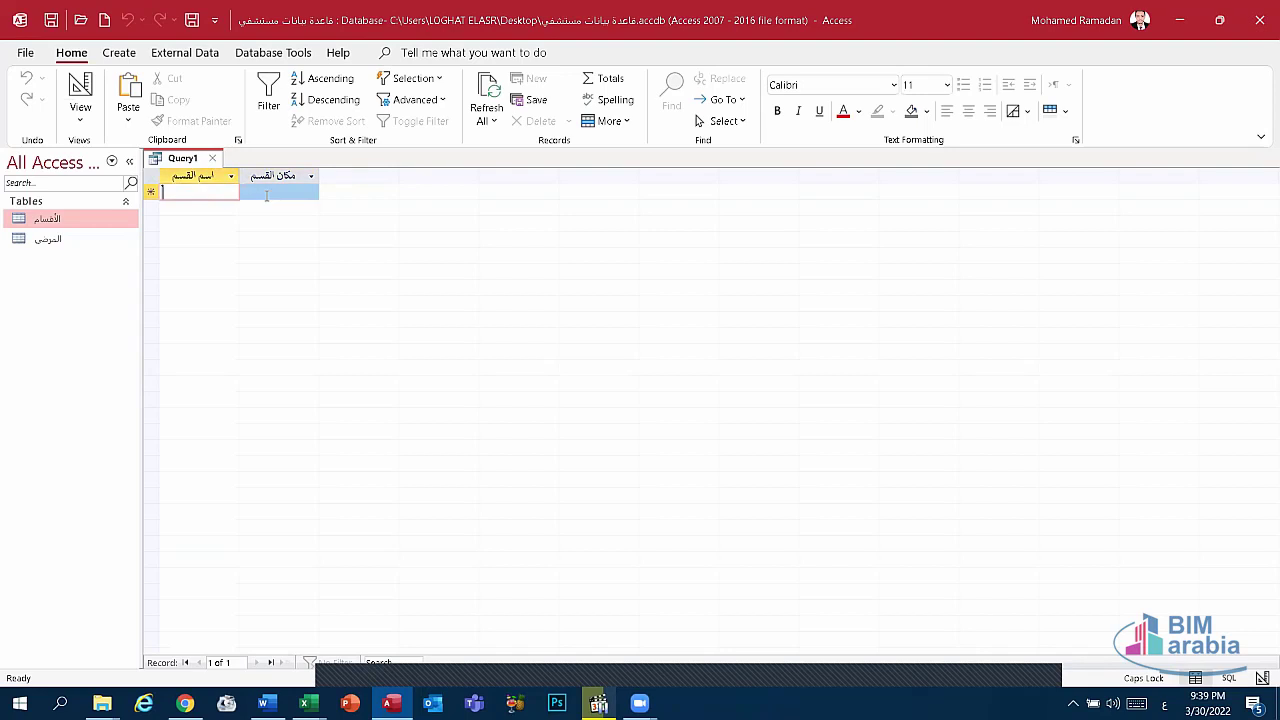
click(190, 176)
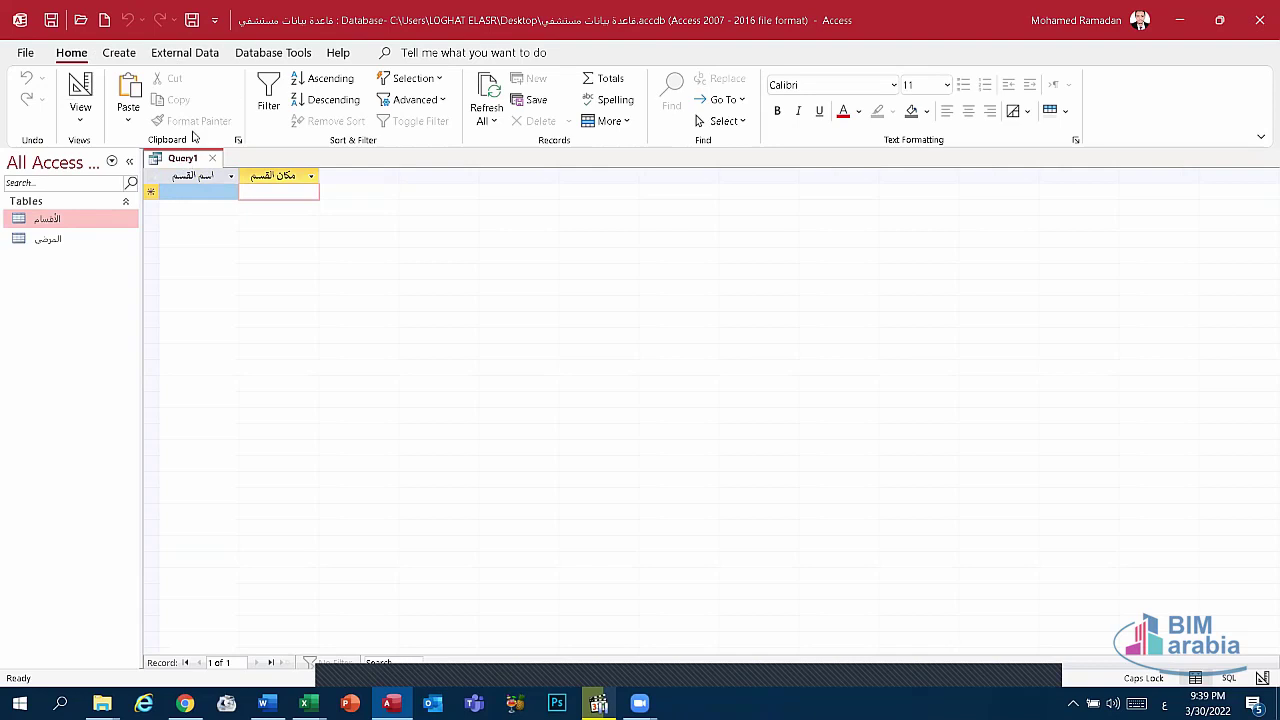
Close Query1 without saving its design changes.
right_click(183, 163)
click(216, 199)
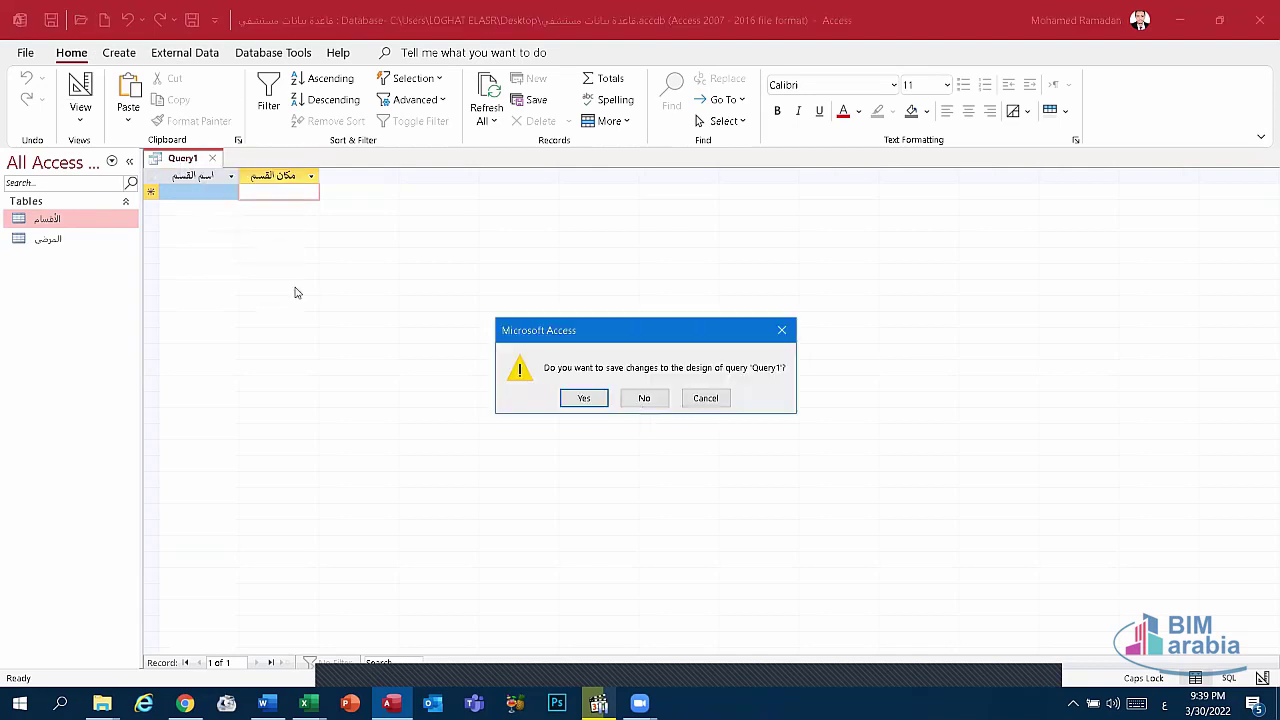
click(643, 397)
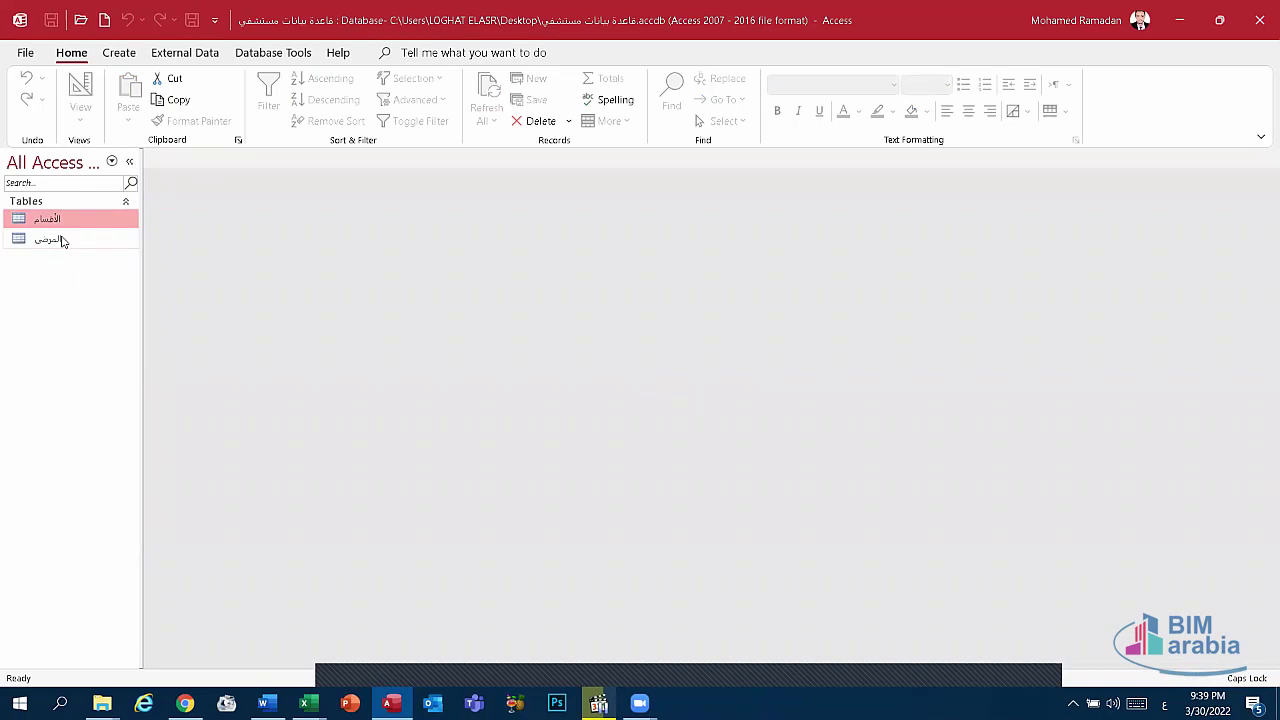
Start a new query design and add the الأقسام and المرضى tables.
click(127, 57)
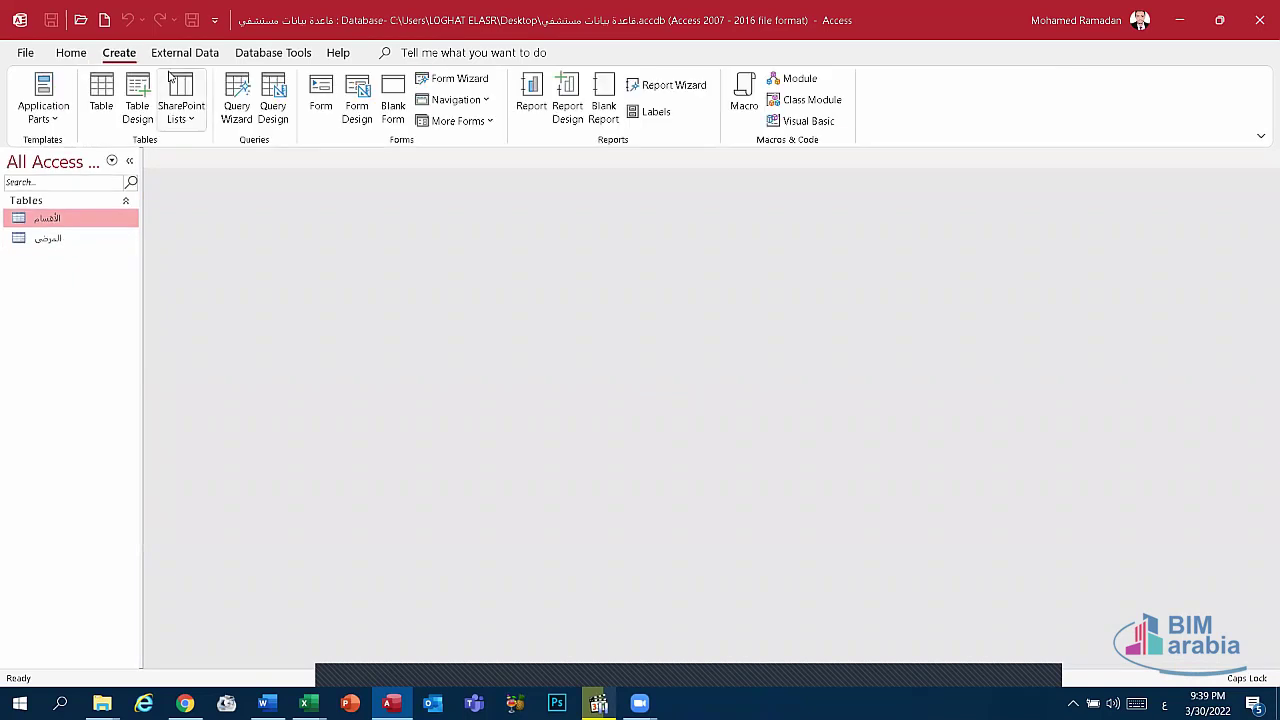
click(272, 100)
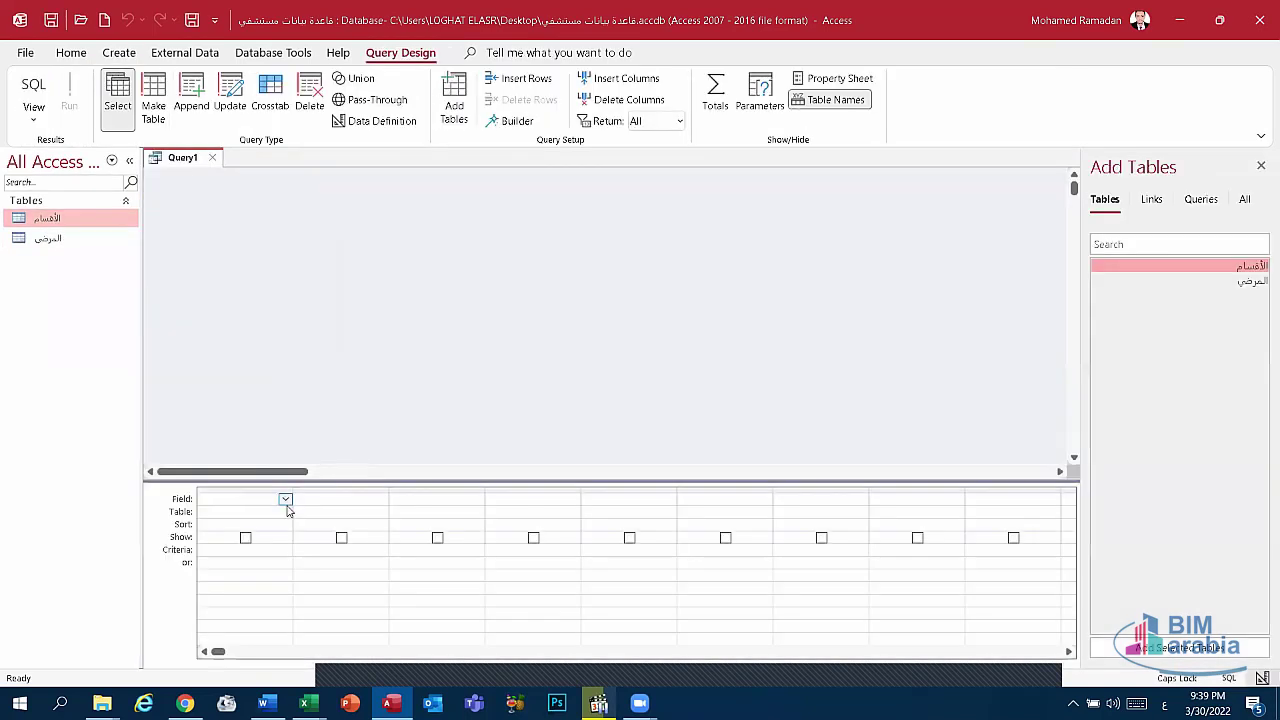
click(363, 333)
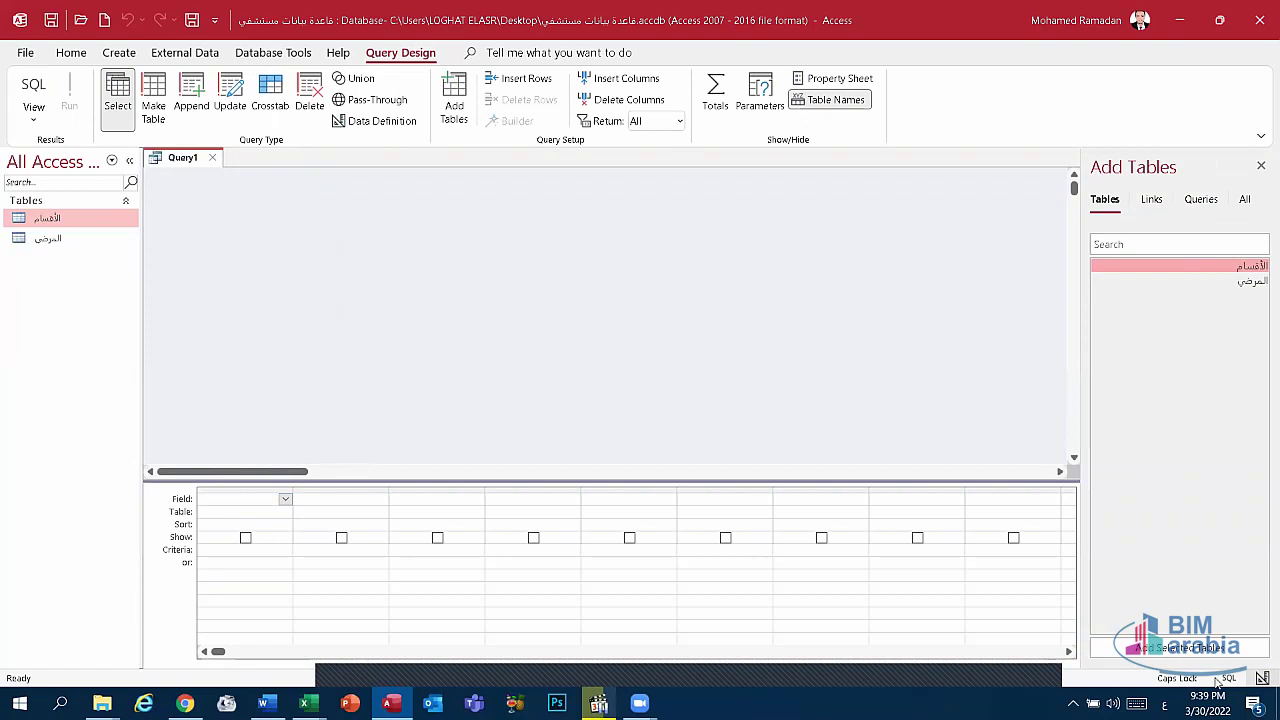
click(1200, 646)
click(1229, 282)
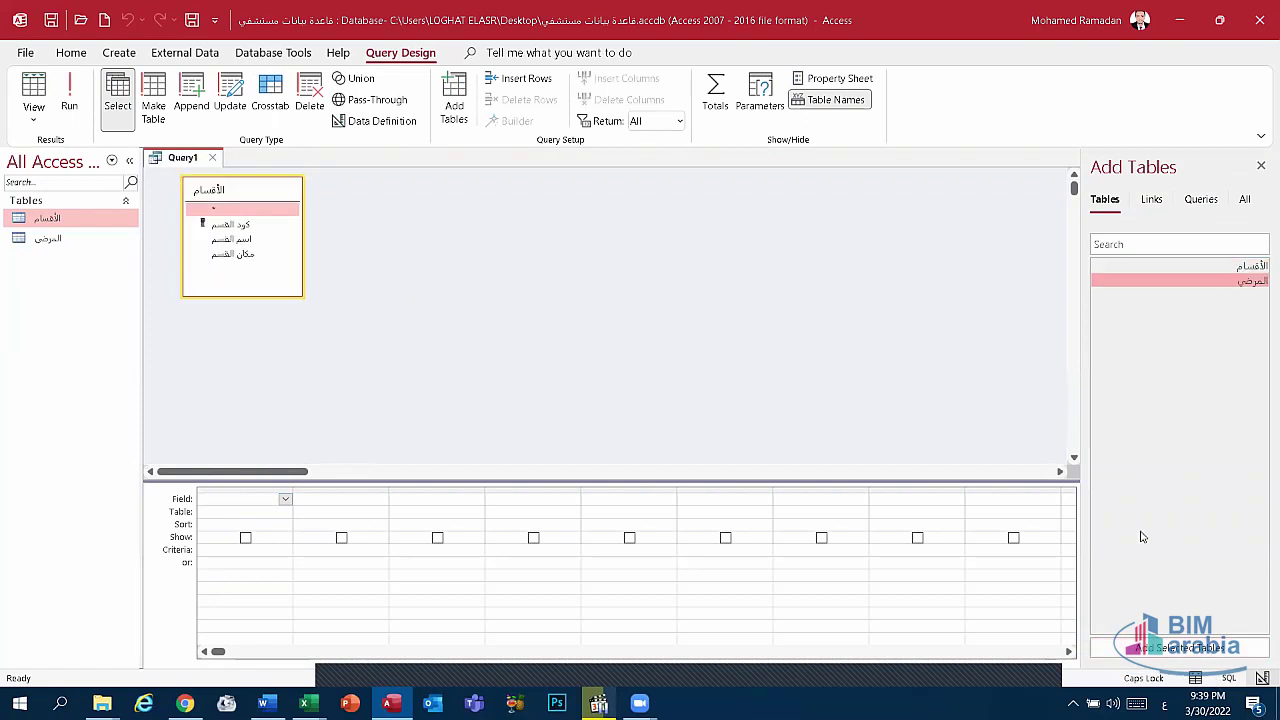
click(1140, 647)
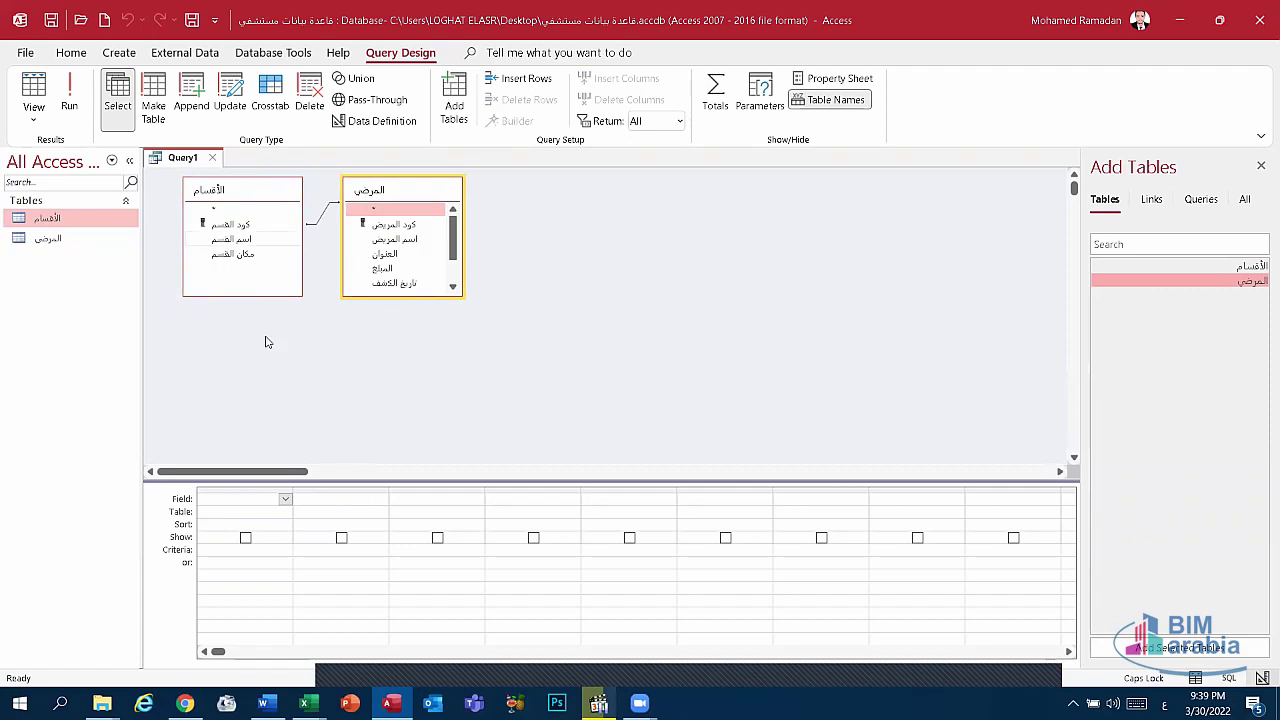
Put اسم القسم and مكان القسم in the first two grid columns.
click(285, 498)
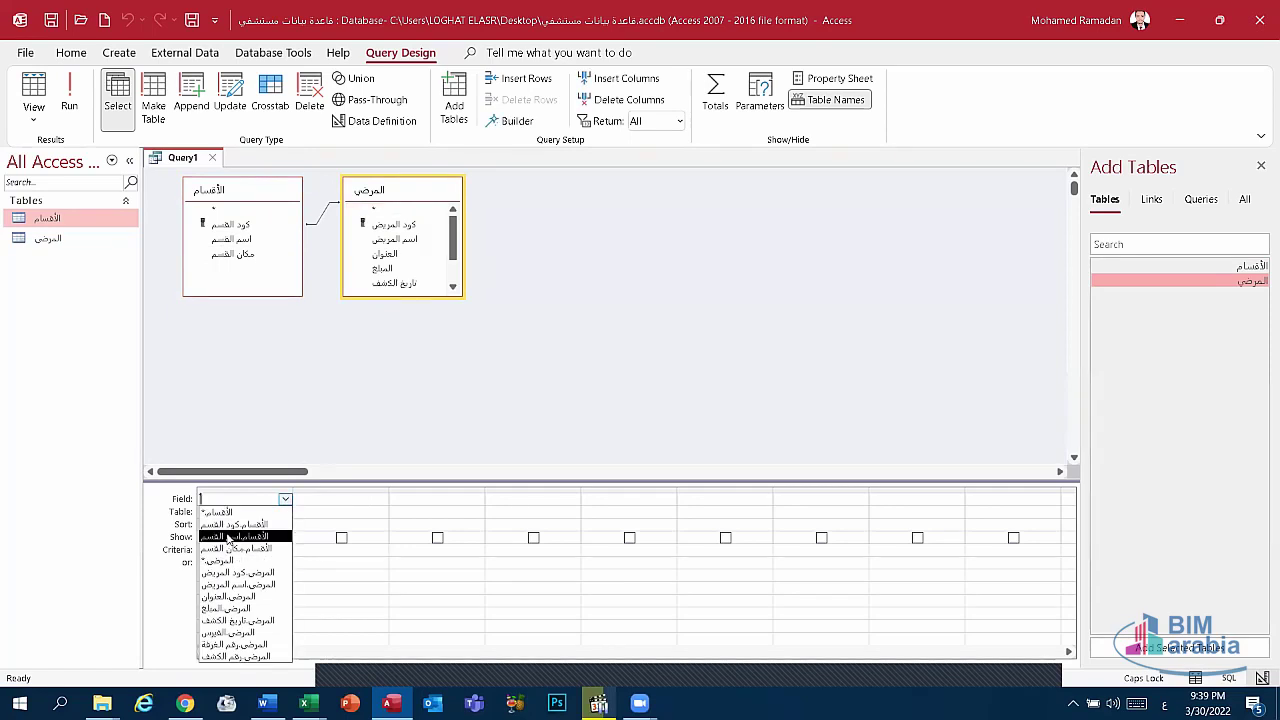
click(229, 537)
click(381, 500)
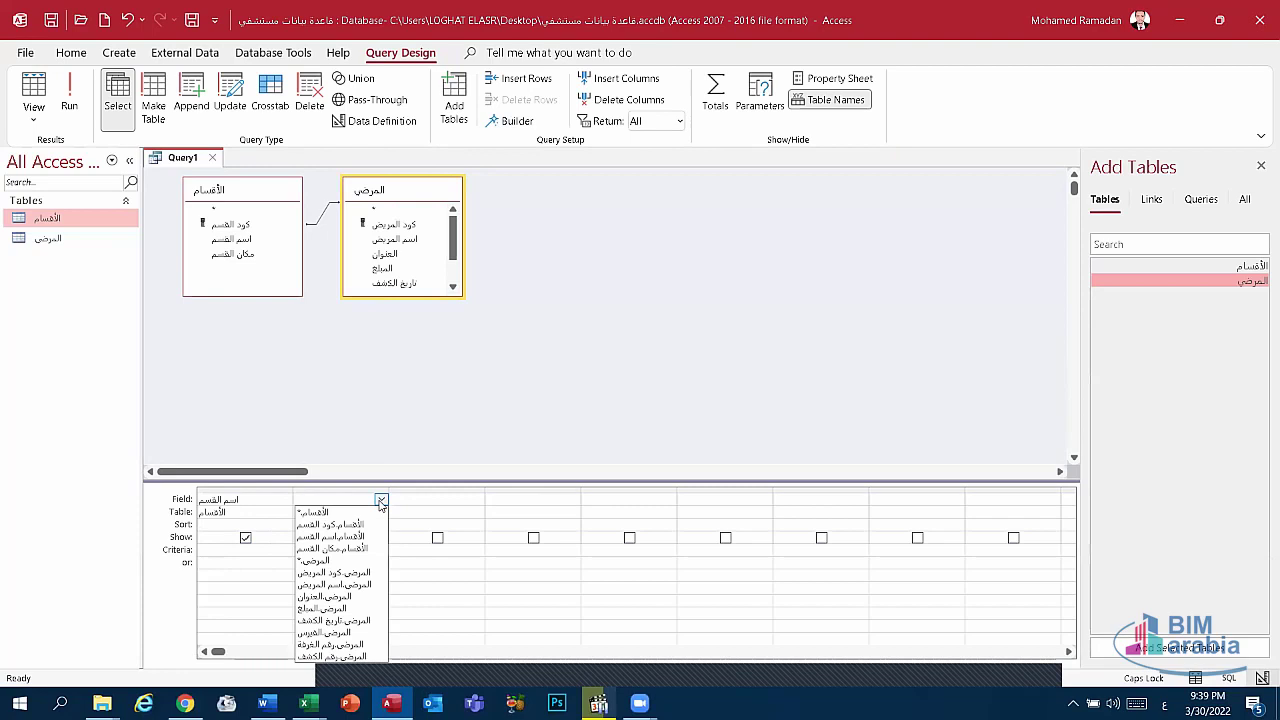
click(339, 544)
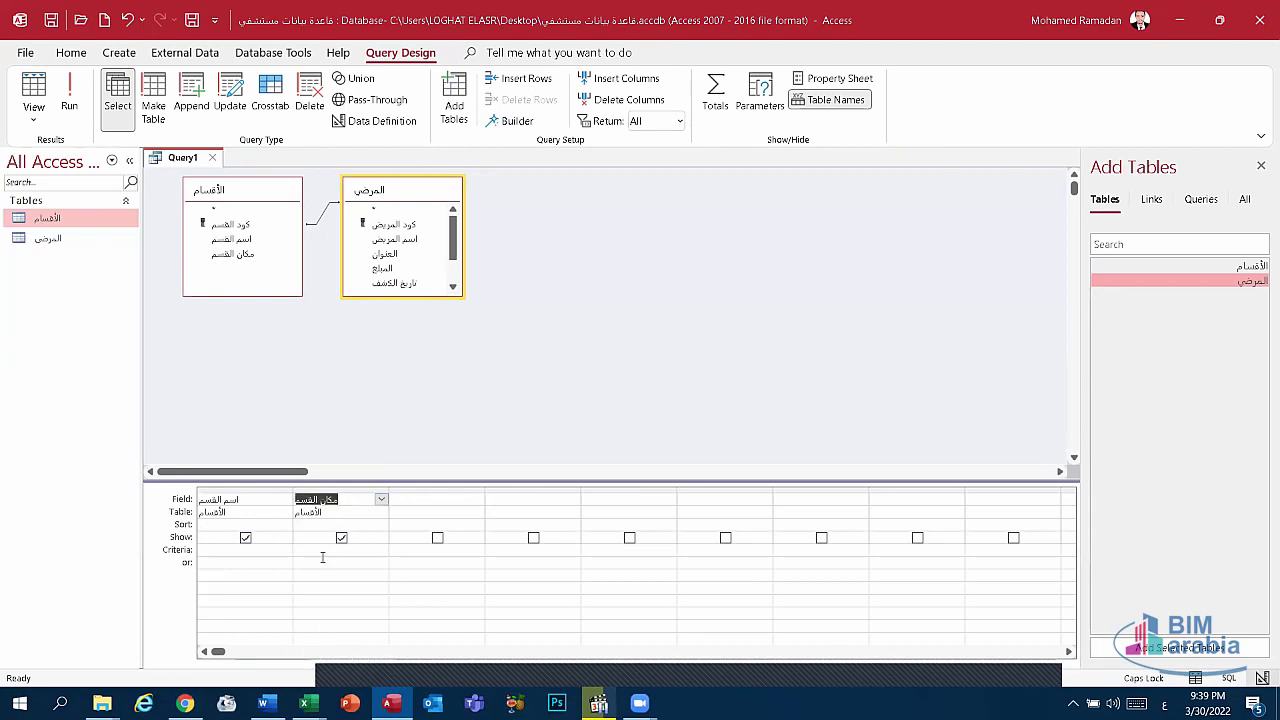
Enter the criterion "Qena" for مكان القسم.
click(322, 550)
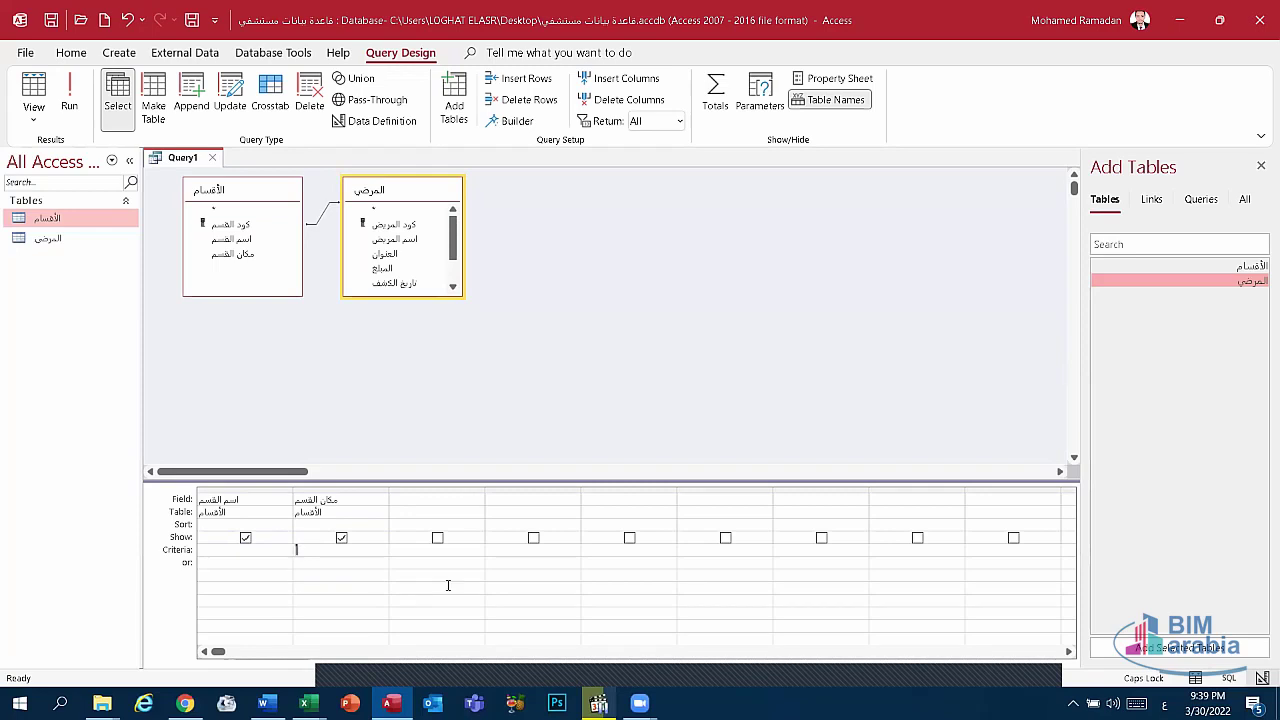
key(alt+shift)
text(Q)
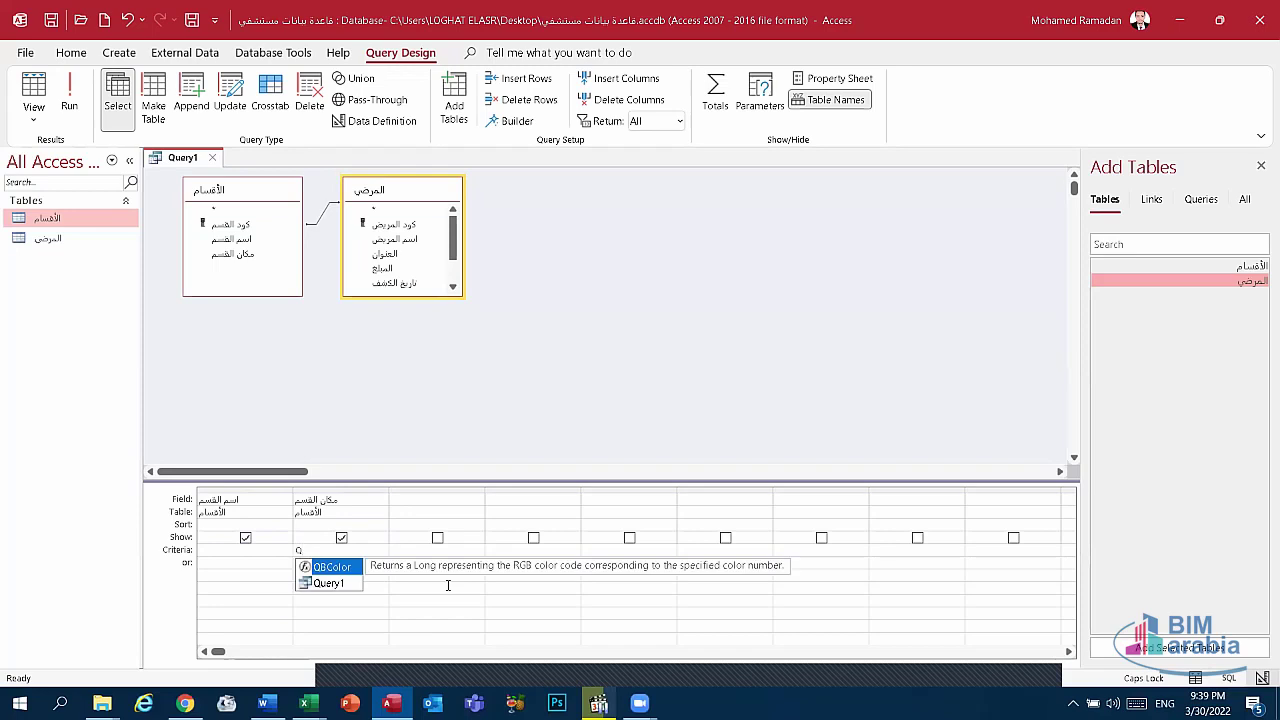
key(Caps_Lock)
text(ena)
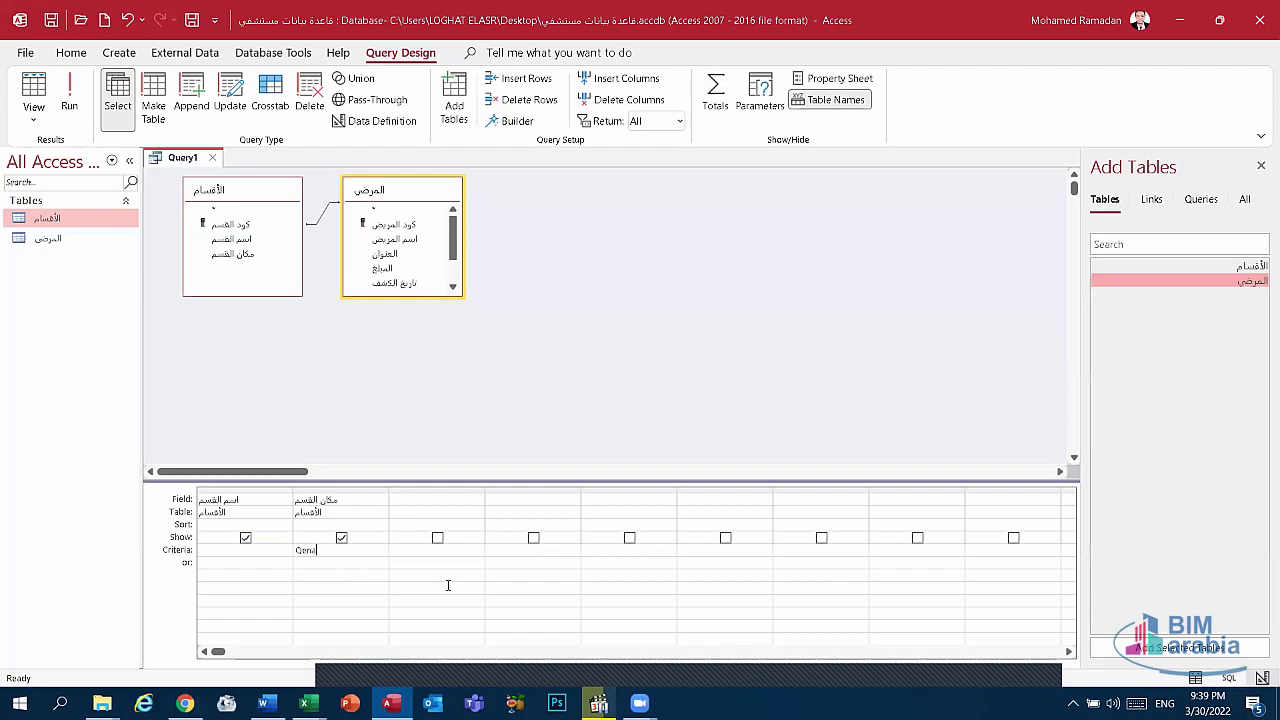
key(Tab)
Run the query, which returns no records, then close it without saving.
click(69, 95)
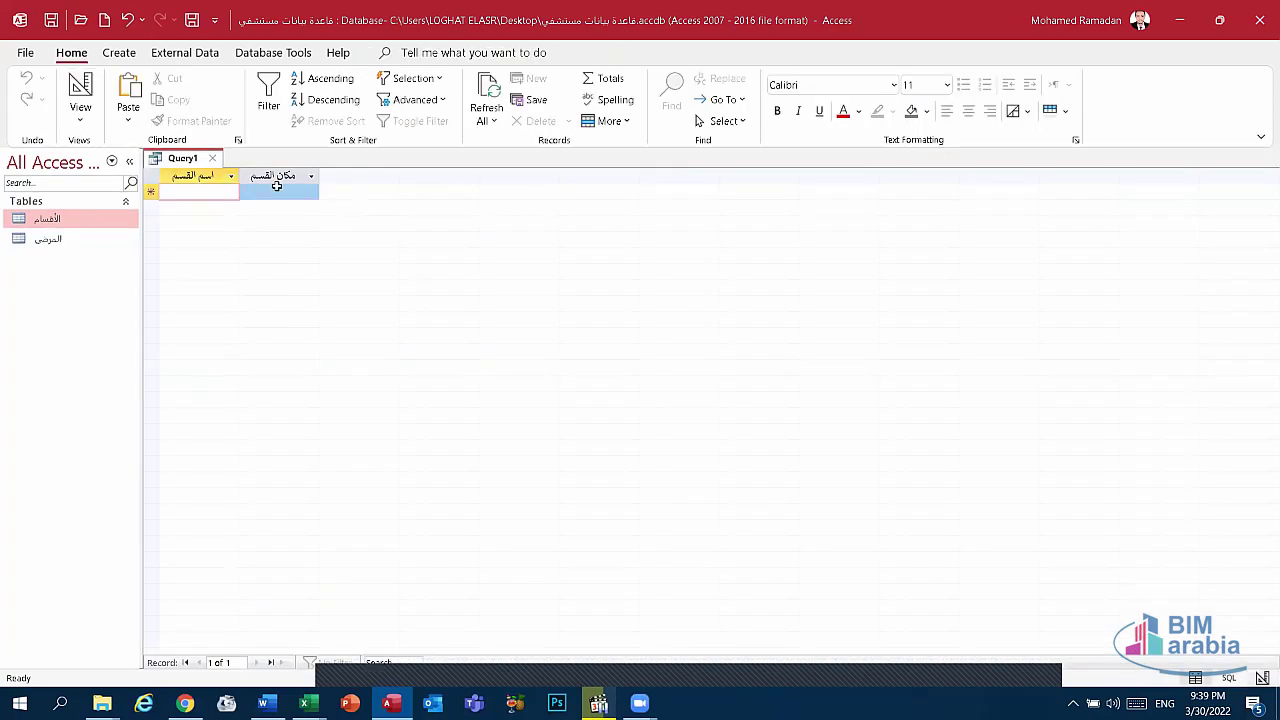
click(276, 188)
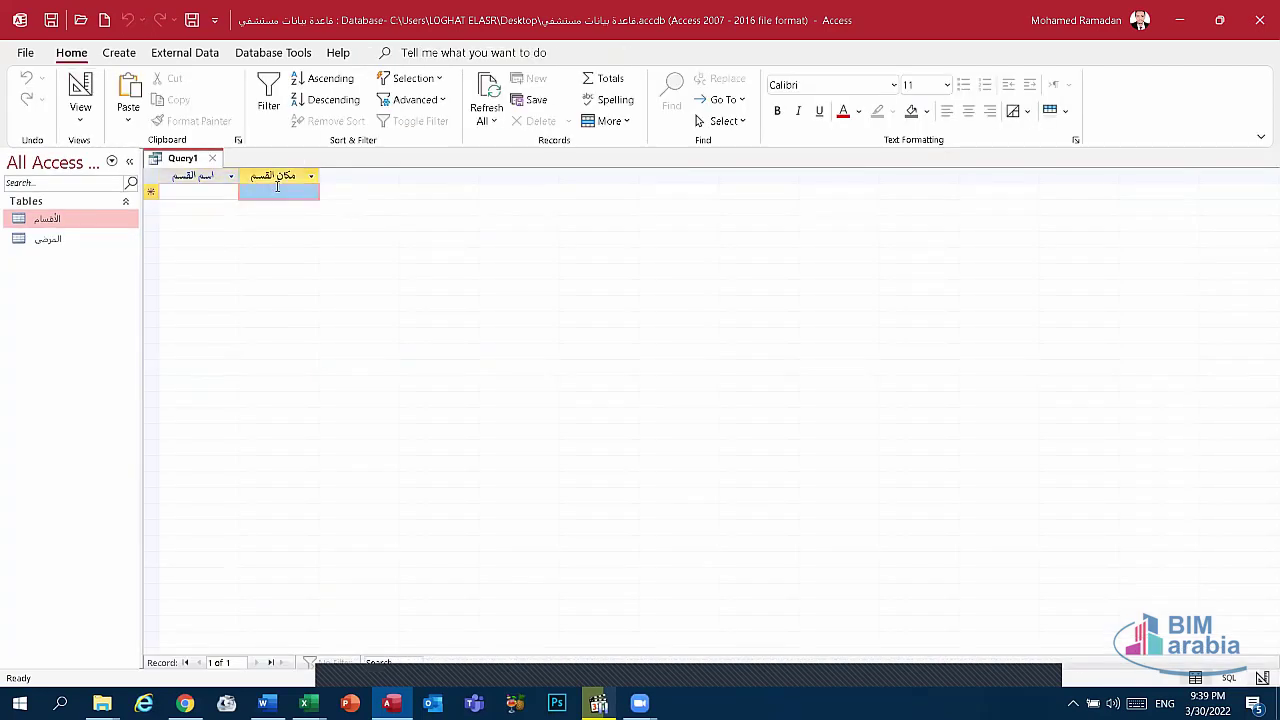
right_click(182, 161)
click(211, 195)
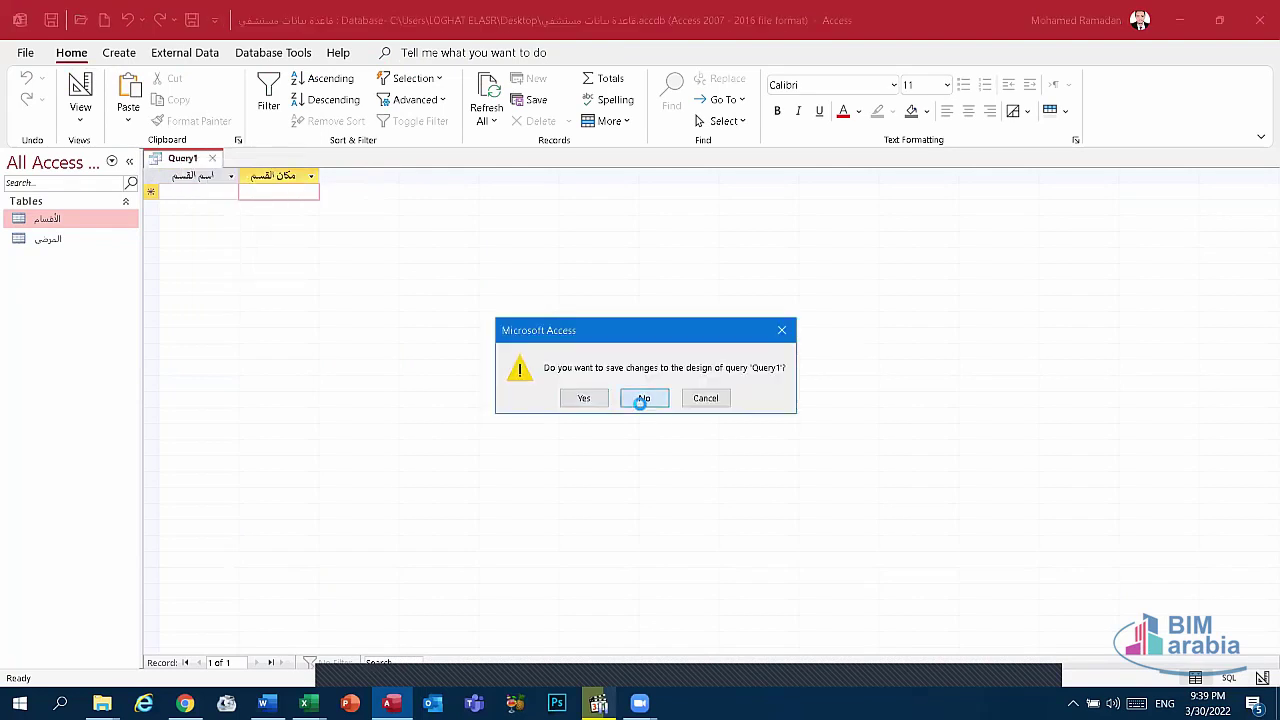
click(640, 398)
click(82, 238)
right_click(82, 238)
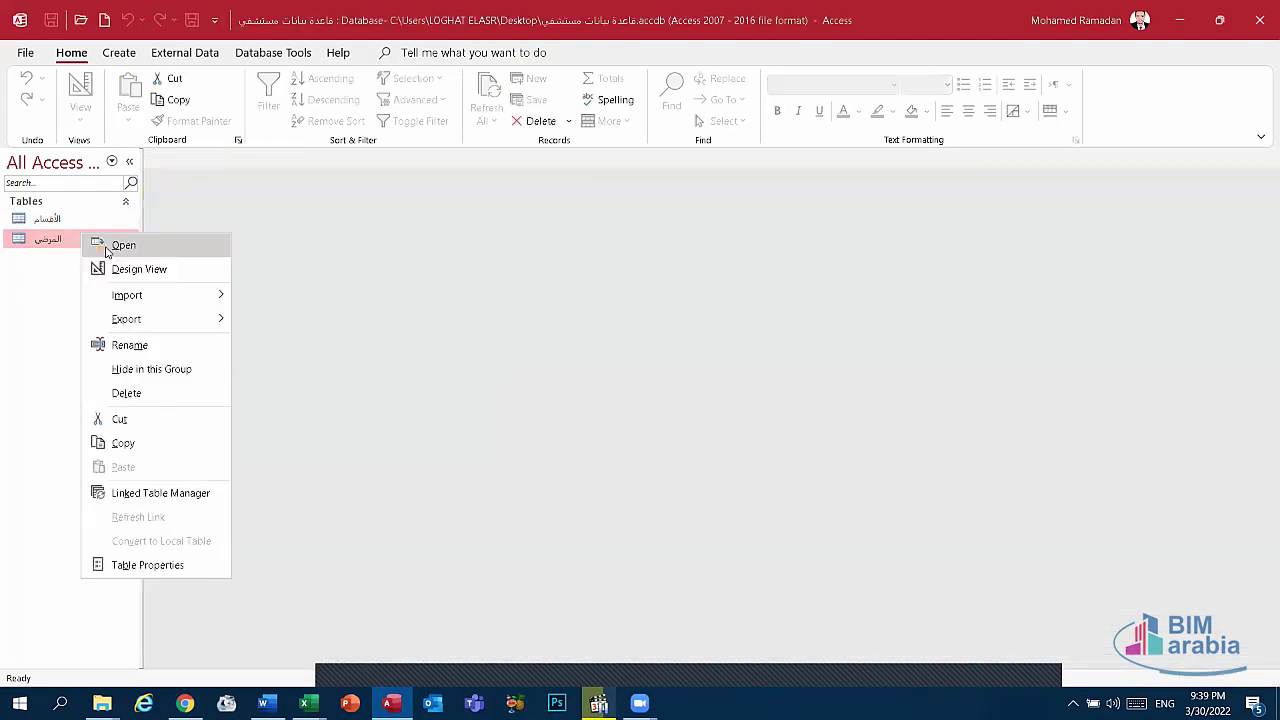
click(118, 246)
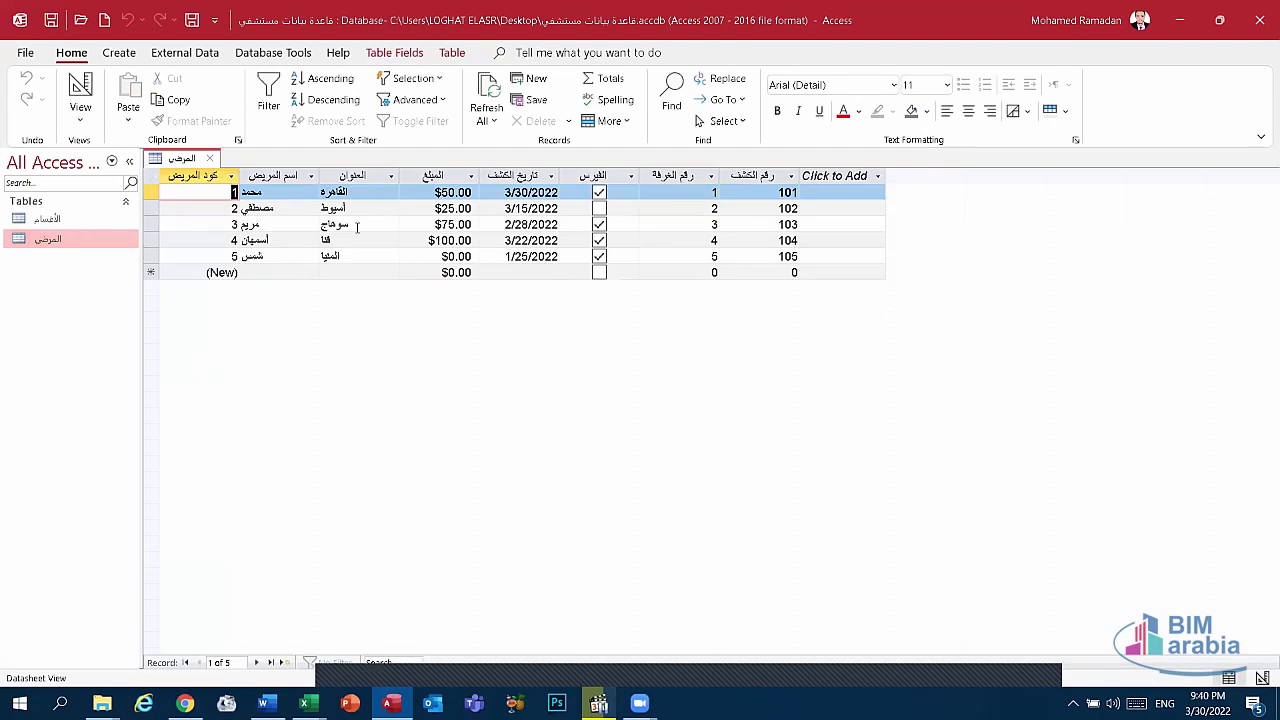
click(344, 254)
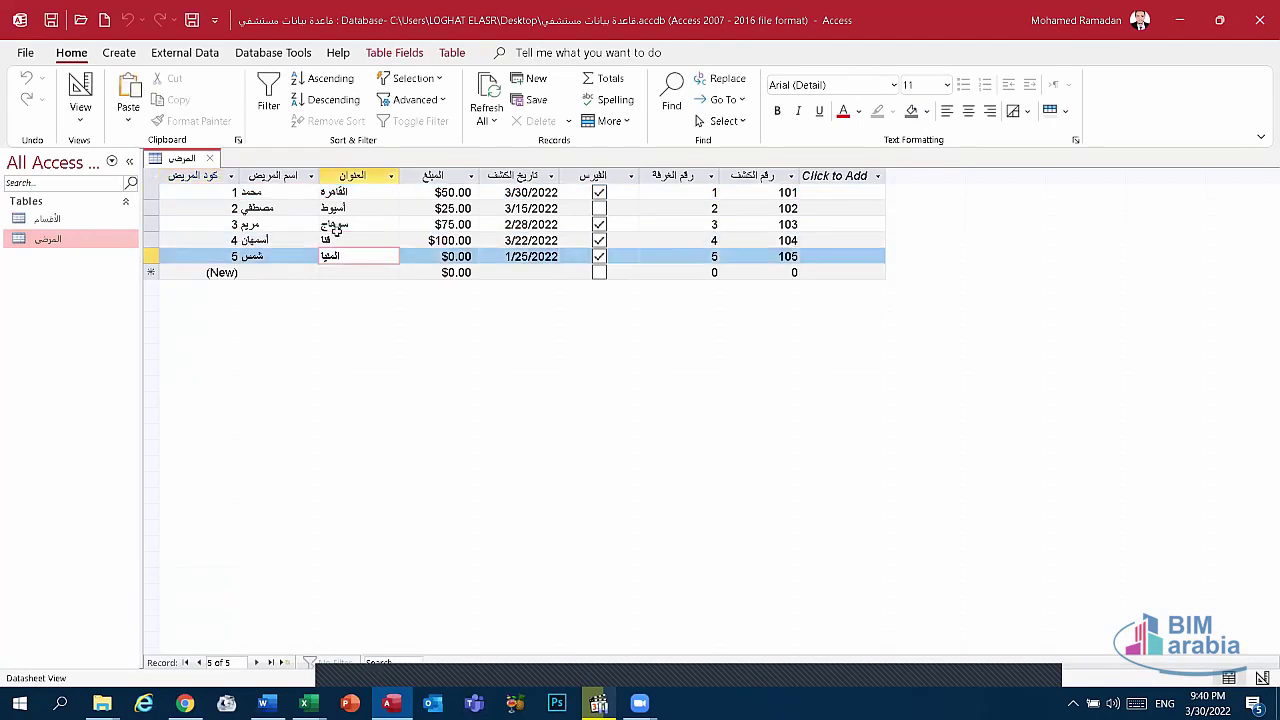
key(Up)
key(Up)
key(Up)
key(Up)
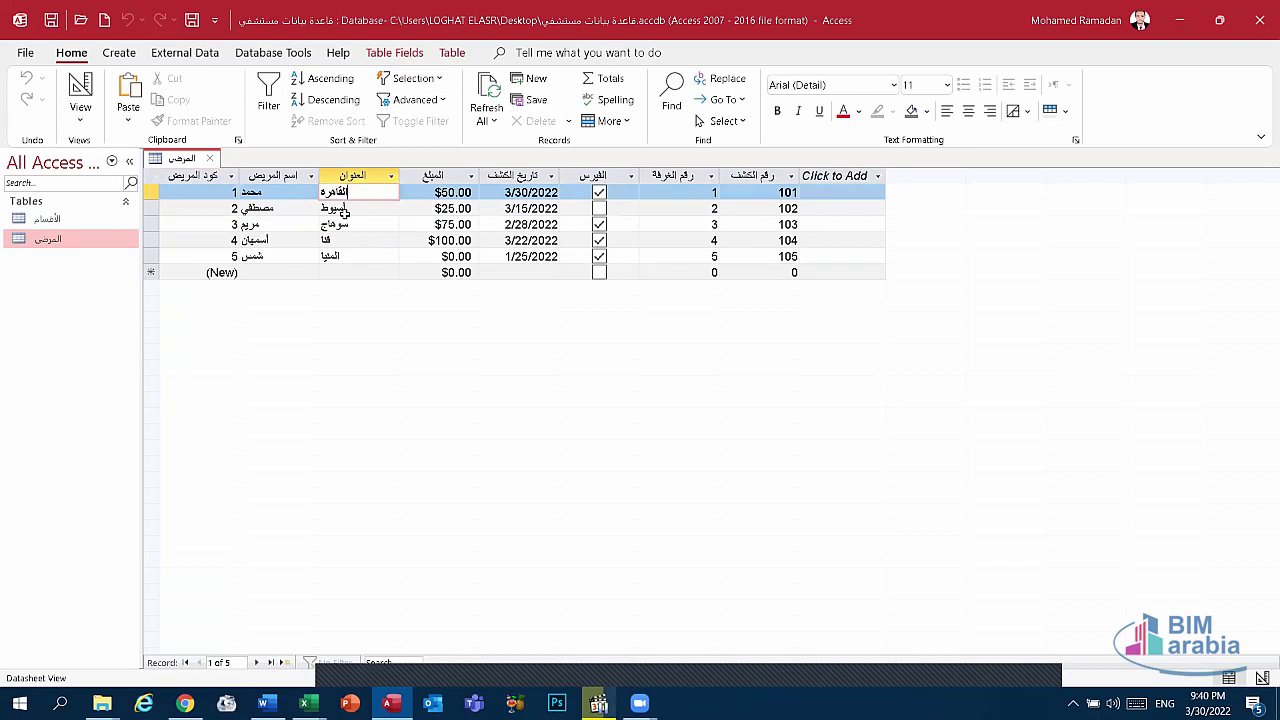
key(Down)
key(Down)
key(Down)
click(70, 222)
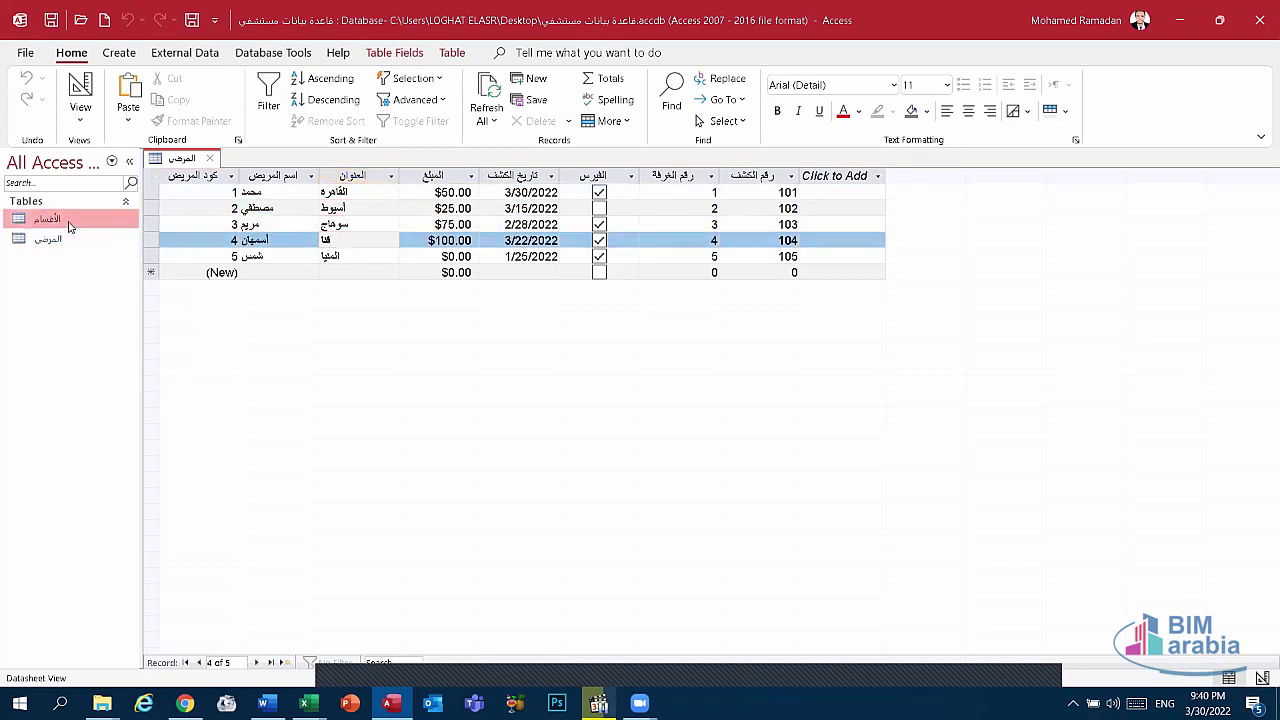
double_click(70, 222)
click(285, 224)
click(310, 240)
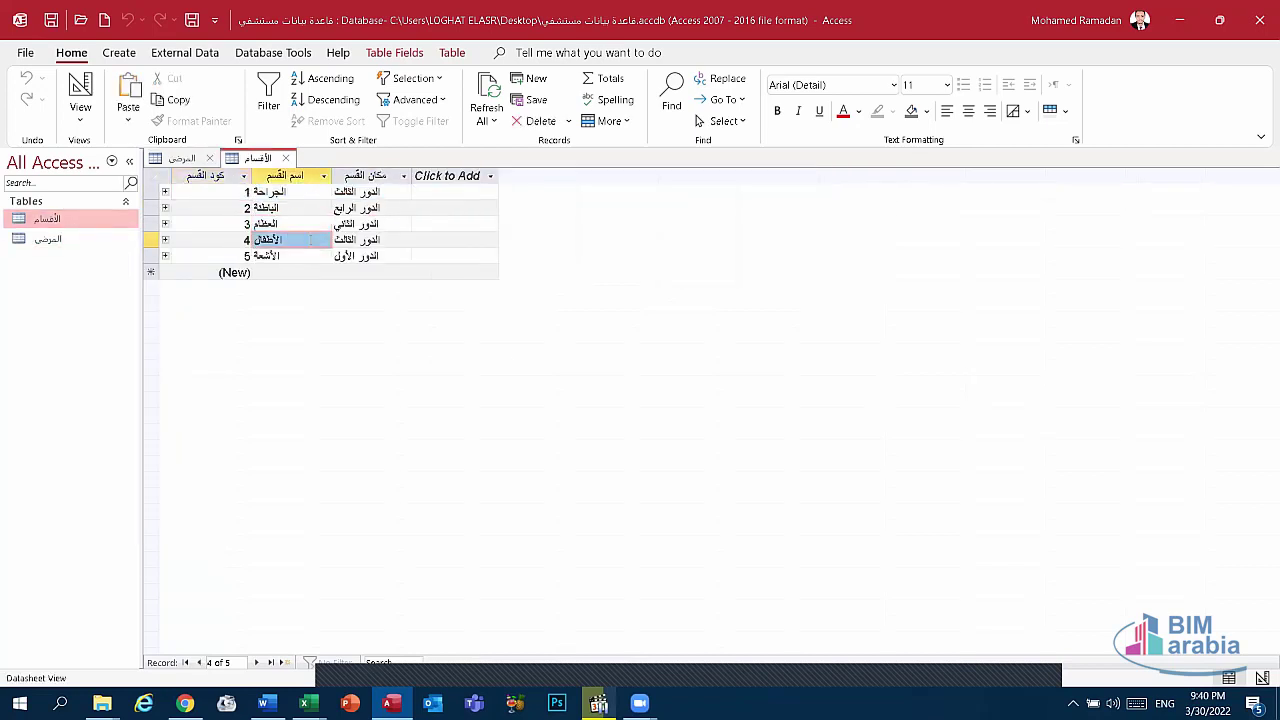
click(350, 238)
right_click(62, 238)
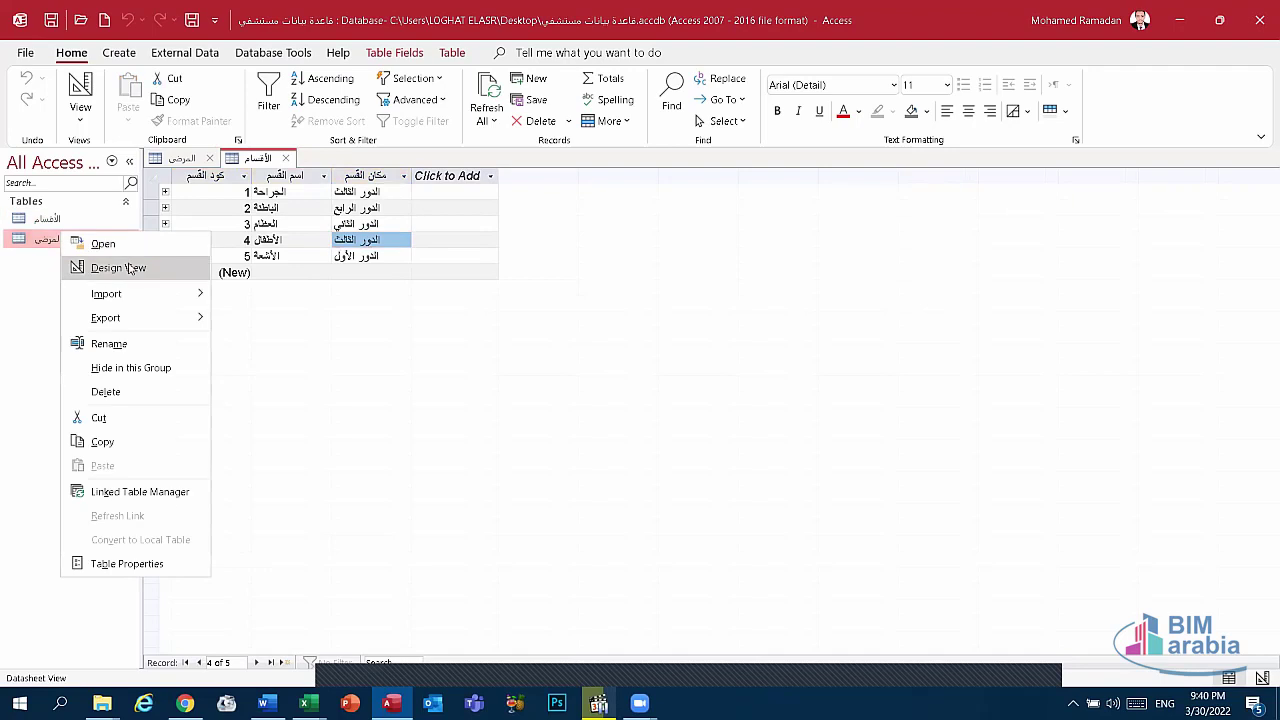
click(103, 243)
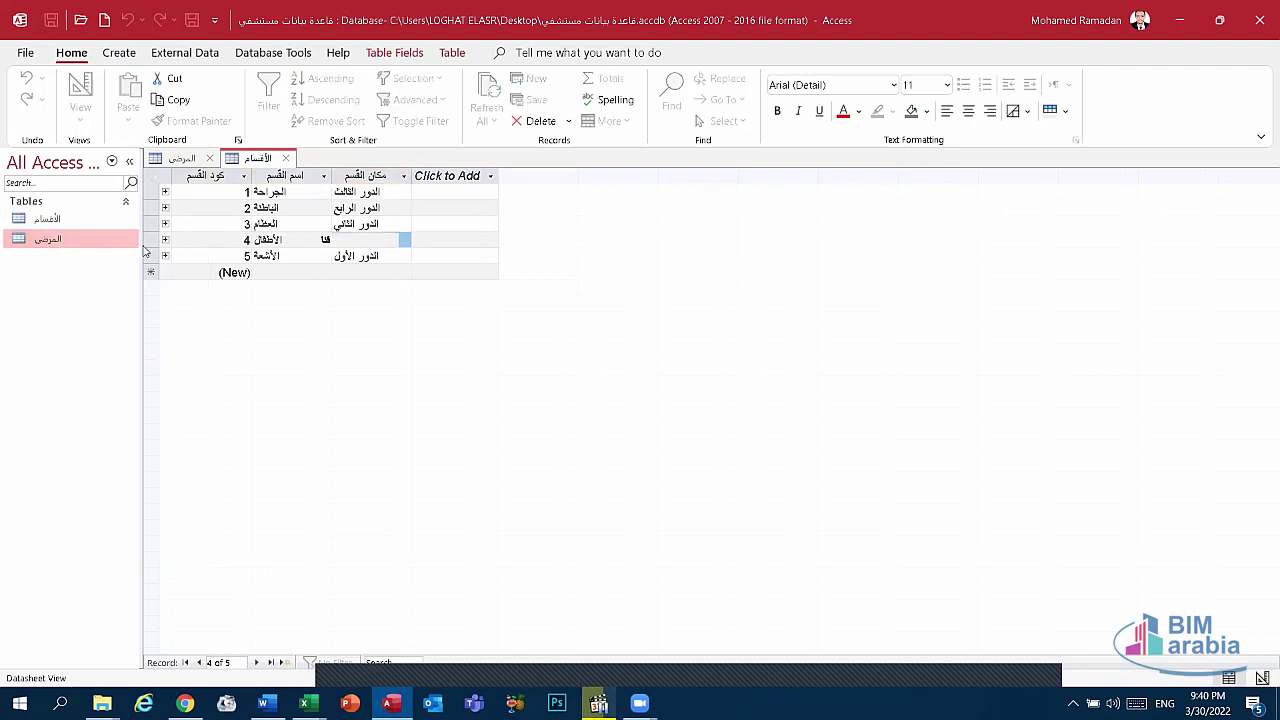
click(286, 159)
click(211, 161)
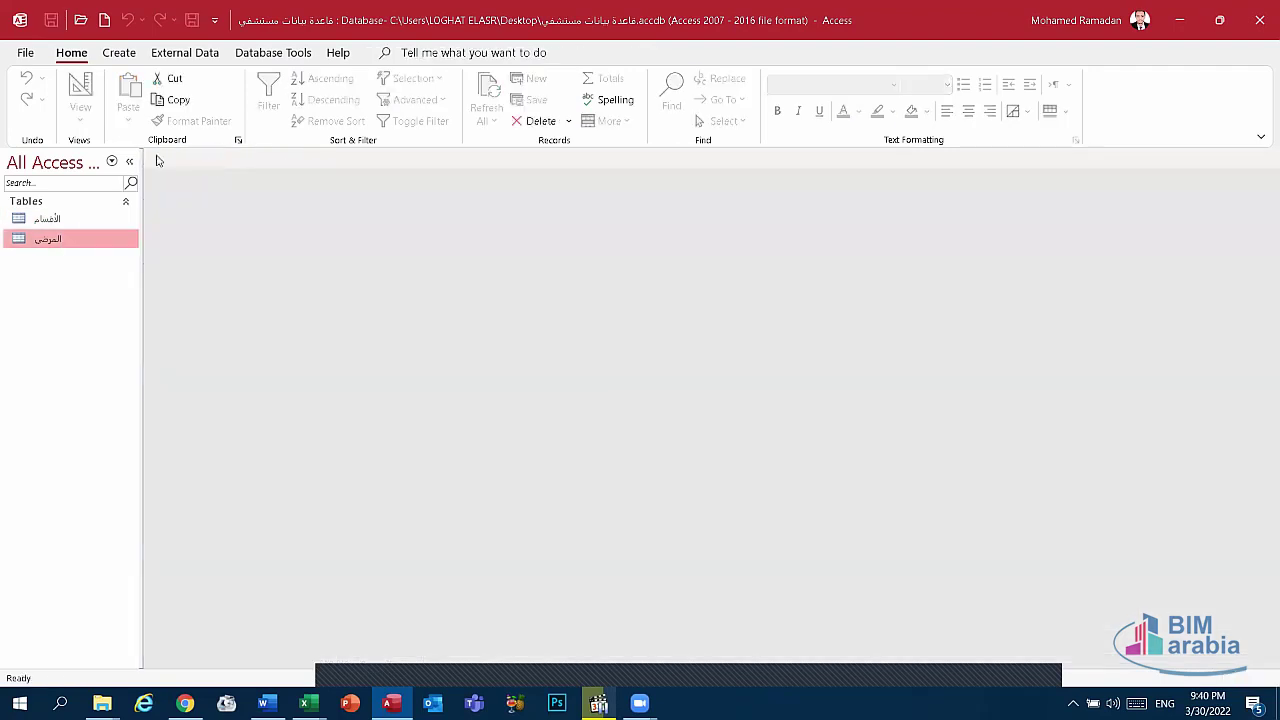
Start a new query design with المرضى and الأقسام, moving the الأقسام box right.
click(114, 56)
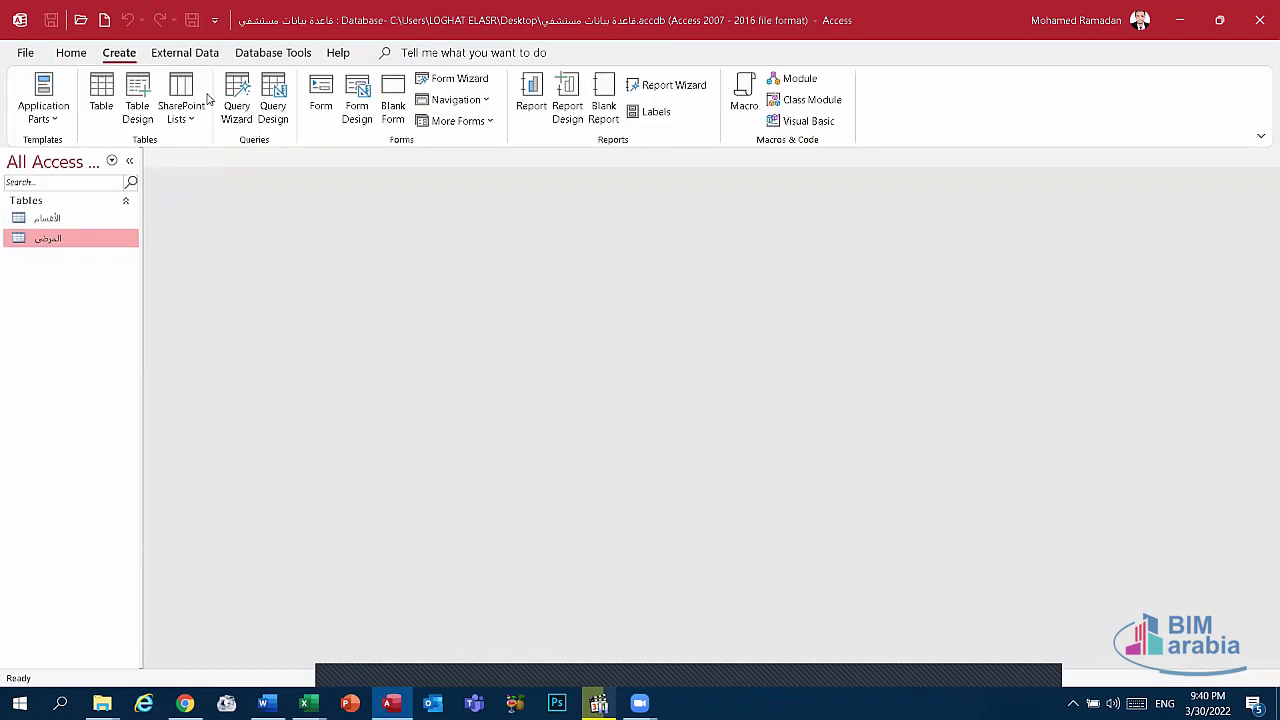
click(273, 105)
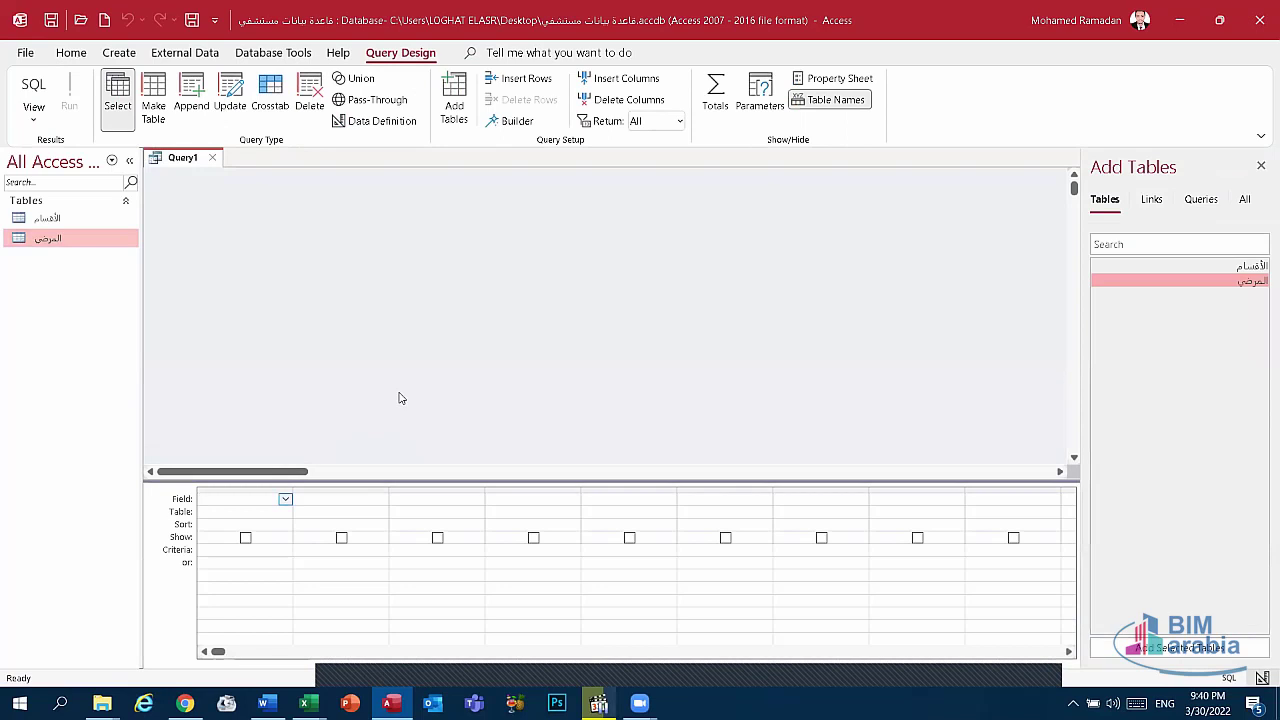
click(1180, 647)
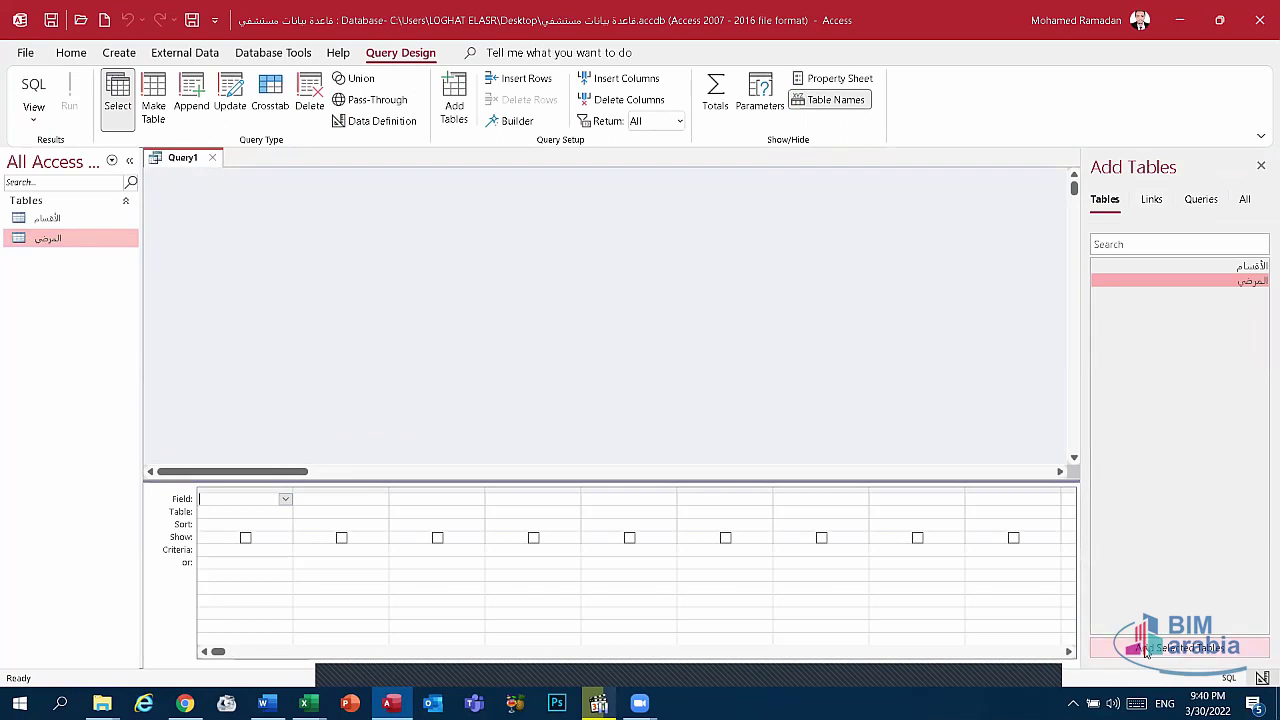
click(1200, 266)
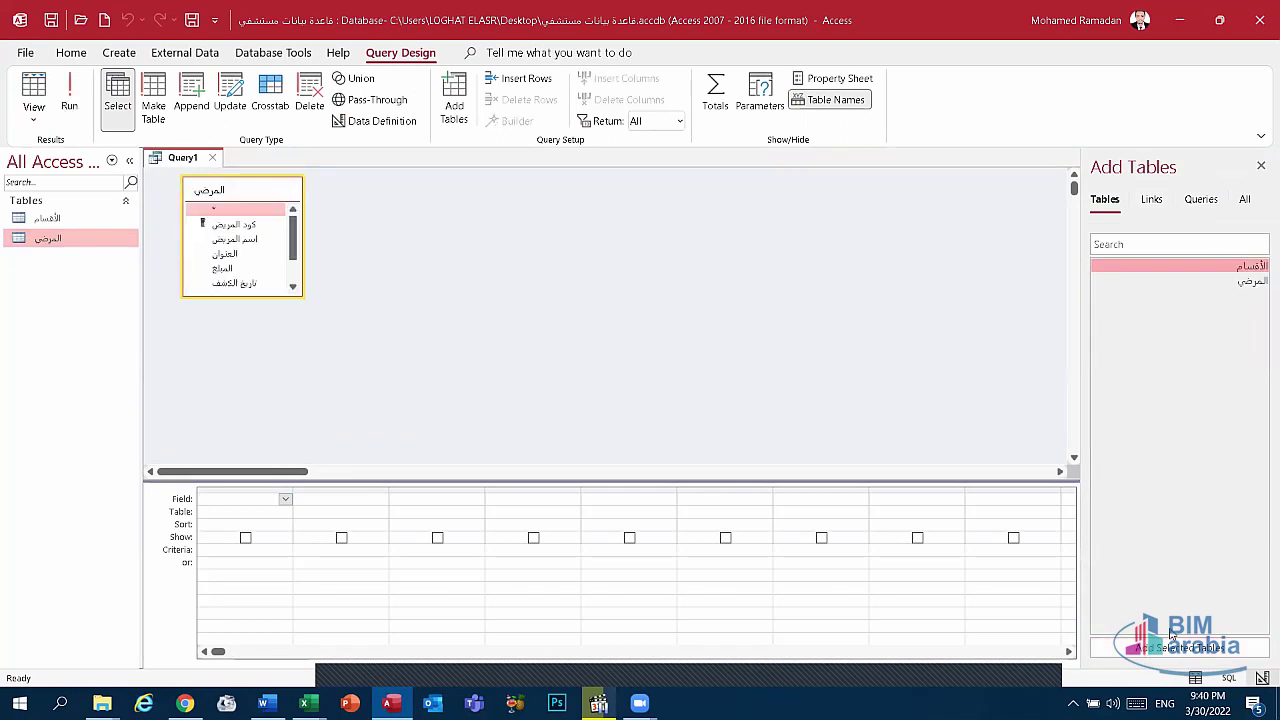
click(1162, 647)
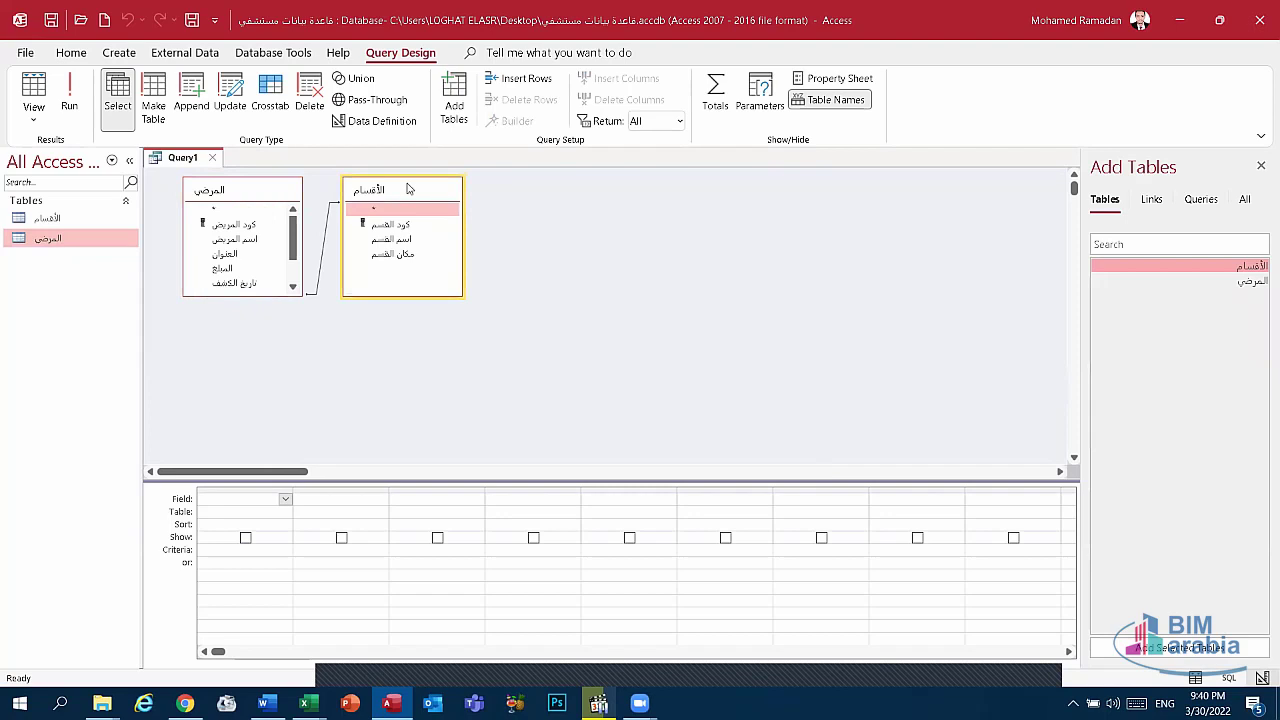
drag(407, 189, 732, 264)
Add اسم المريض and العنوان from المرضى to the grid, ready for a criterion.
click(285, 498)
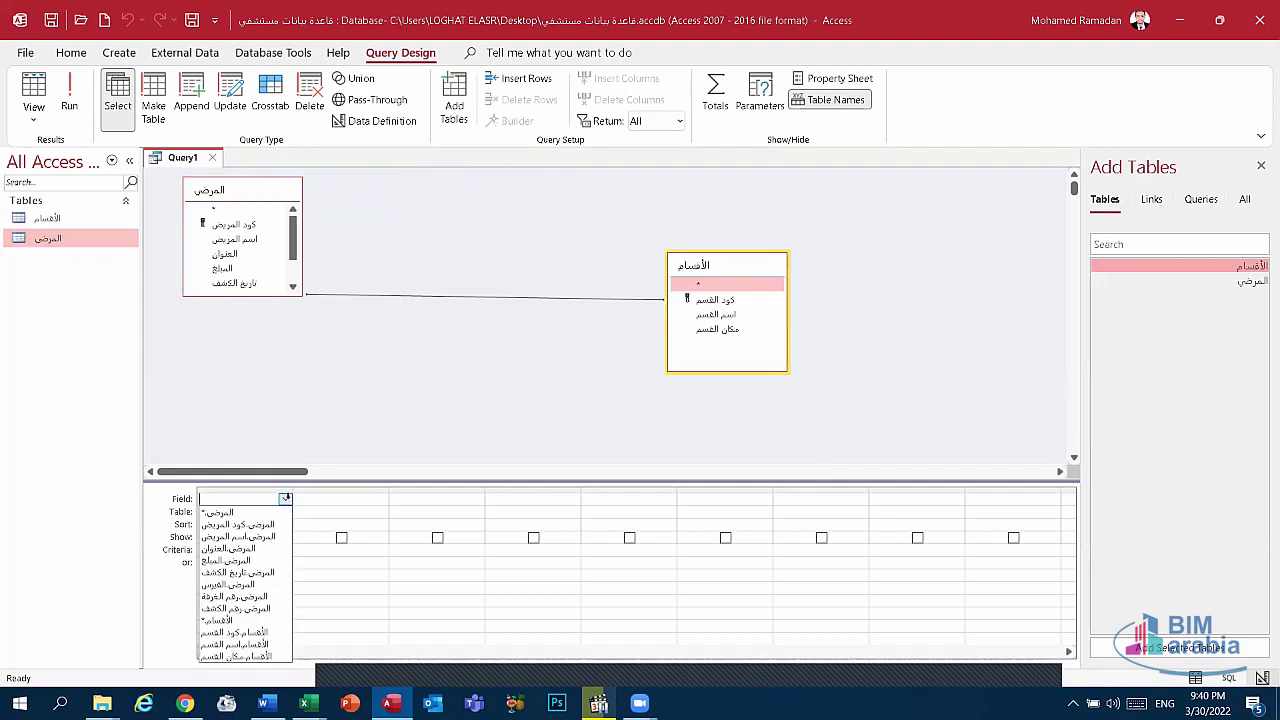
click(242, 536)
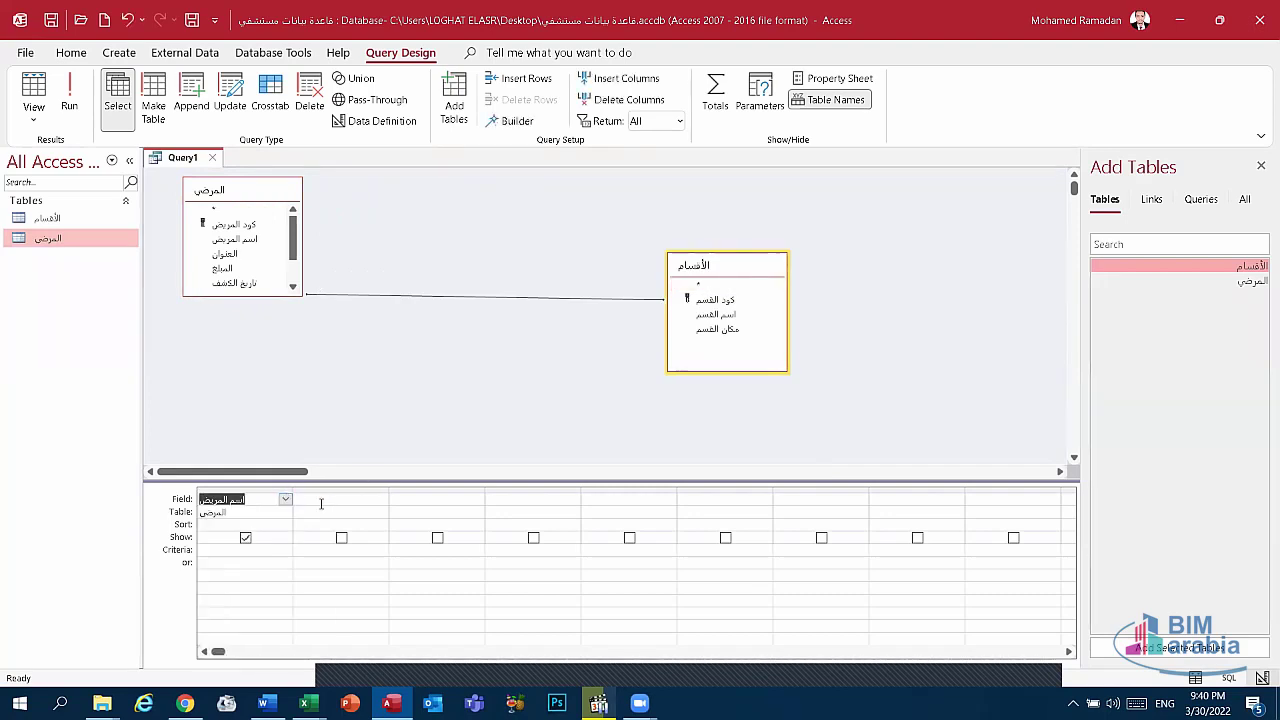
click(321, 503)
click(381, 499)
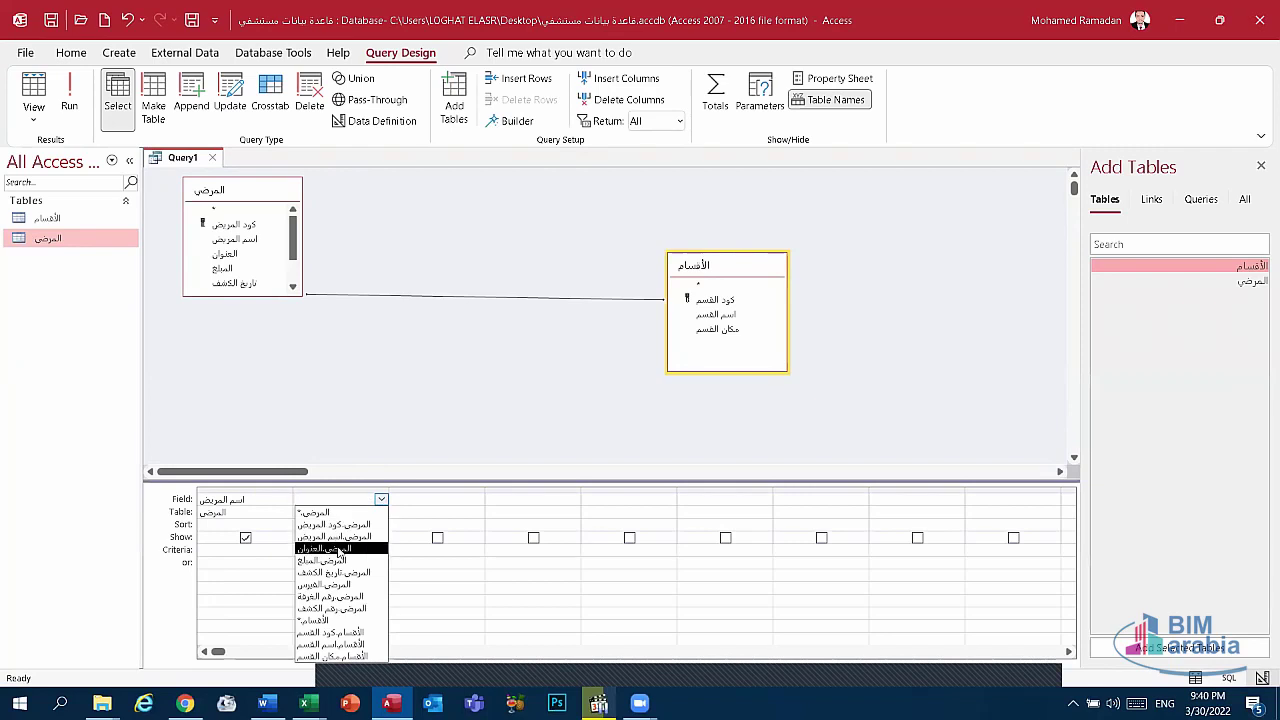
click(338, 549)
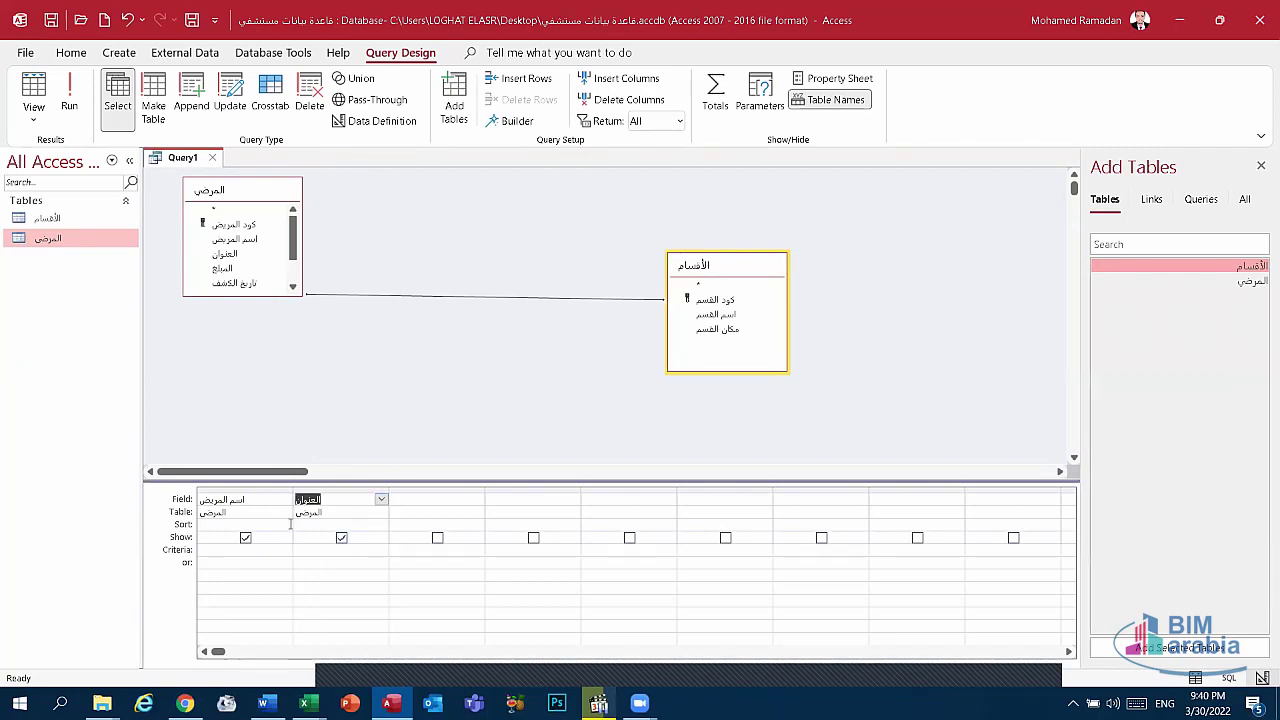
click(333, 552)
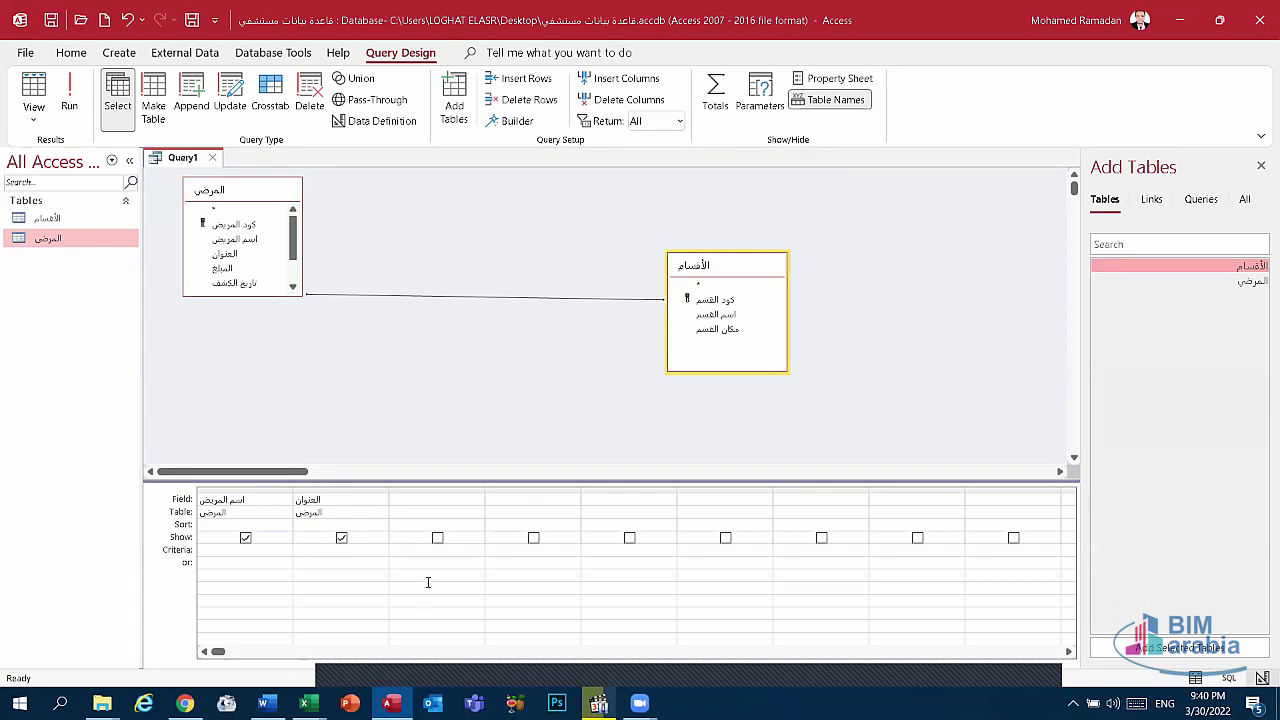
Set the العنوان criterion to القاهرة.
text(I)
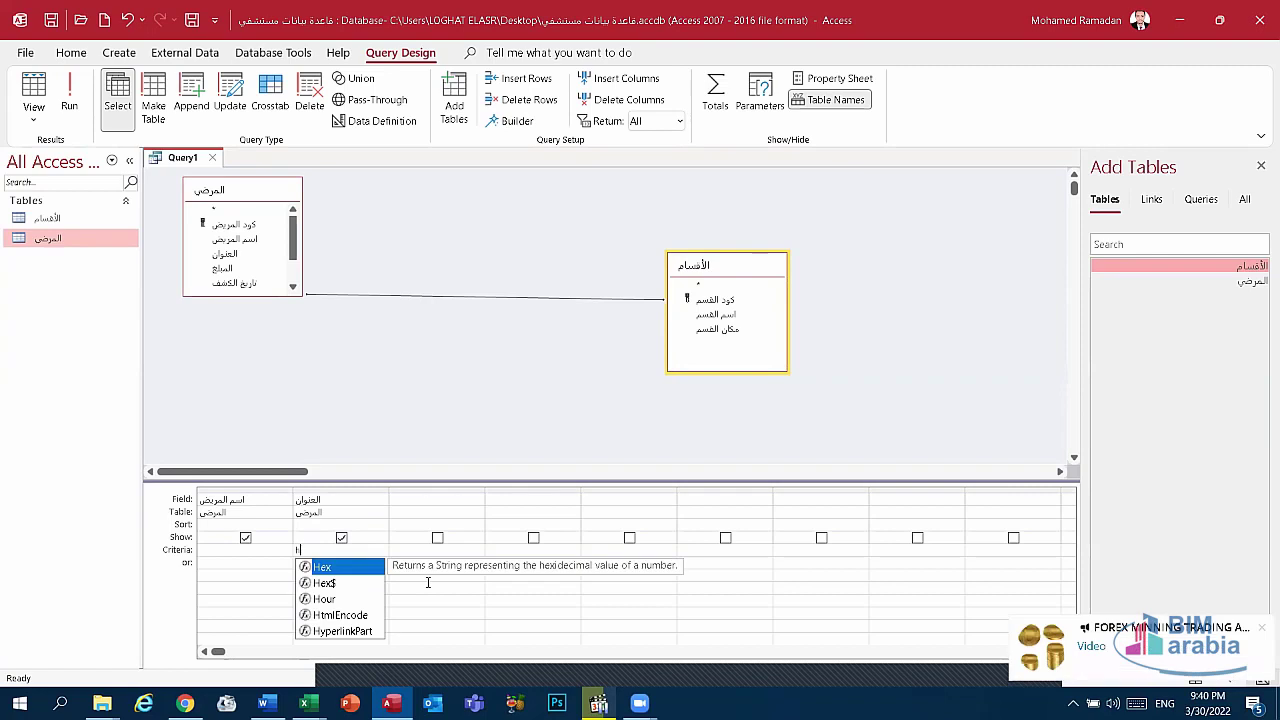
text(s)
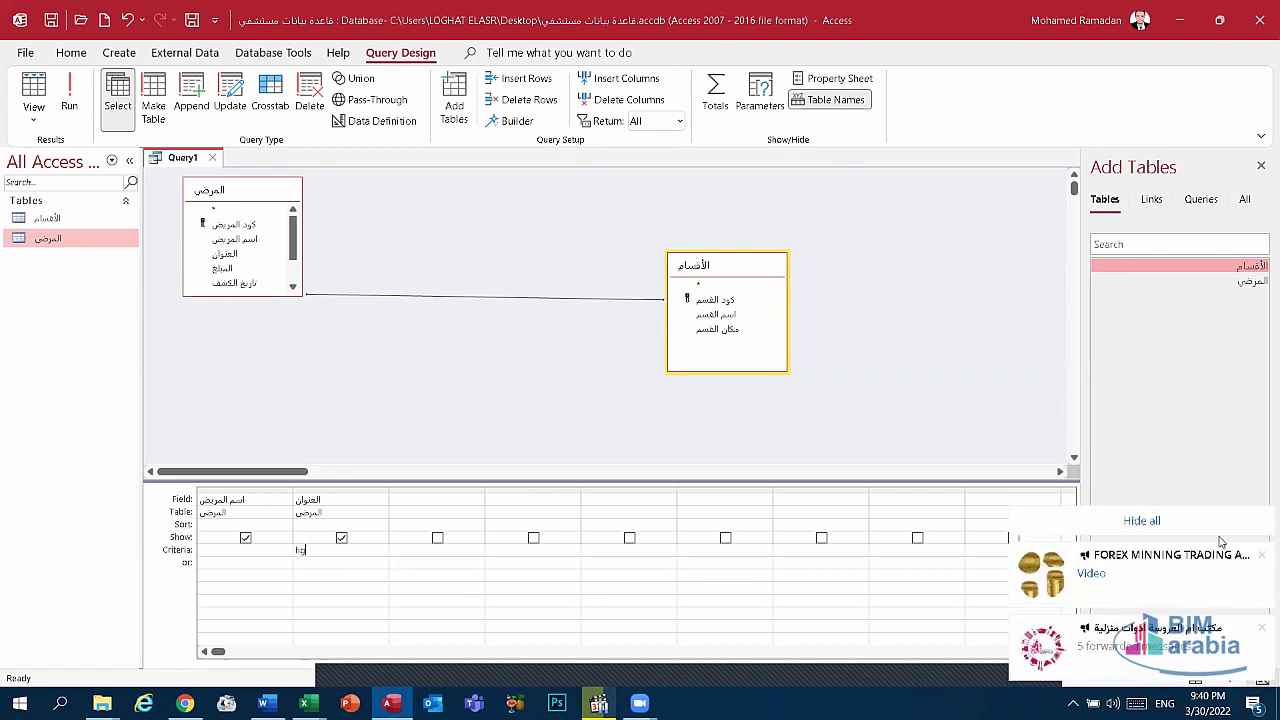
key(BackSpace)
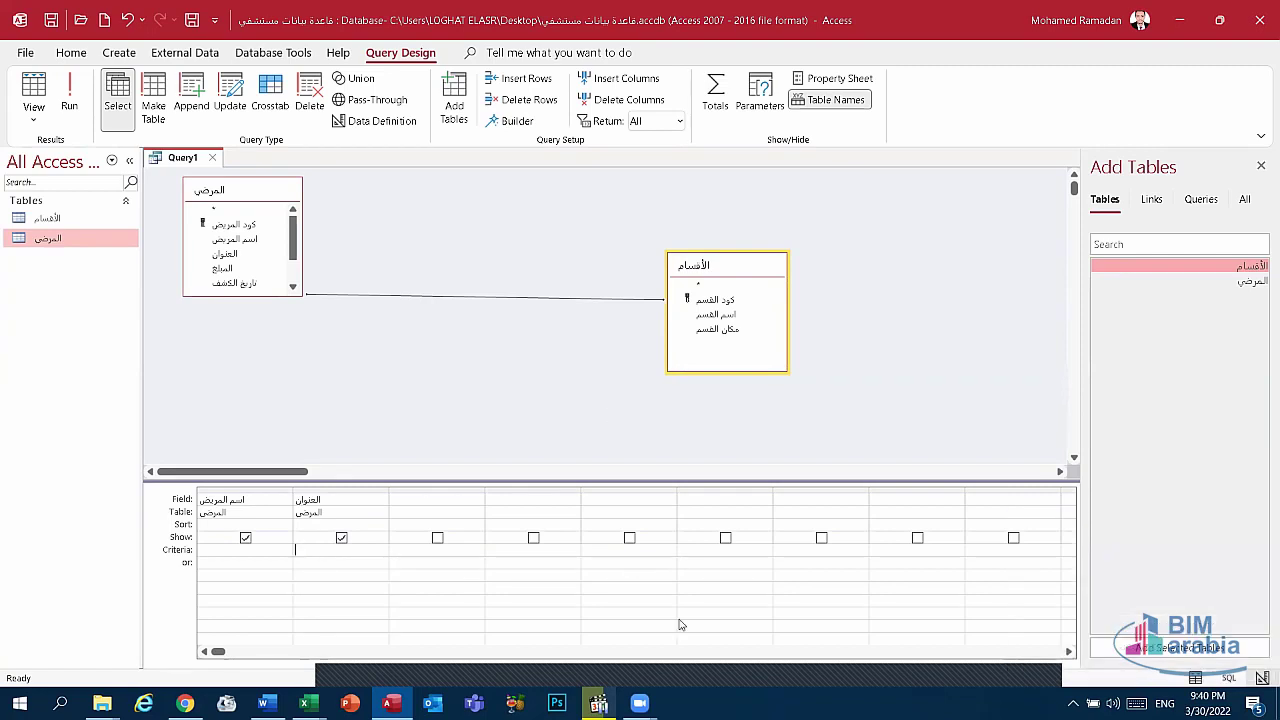
key(super+space)
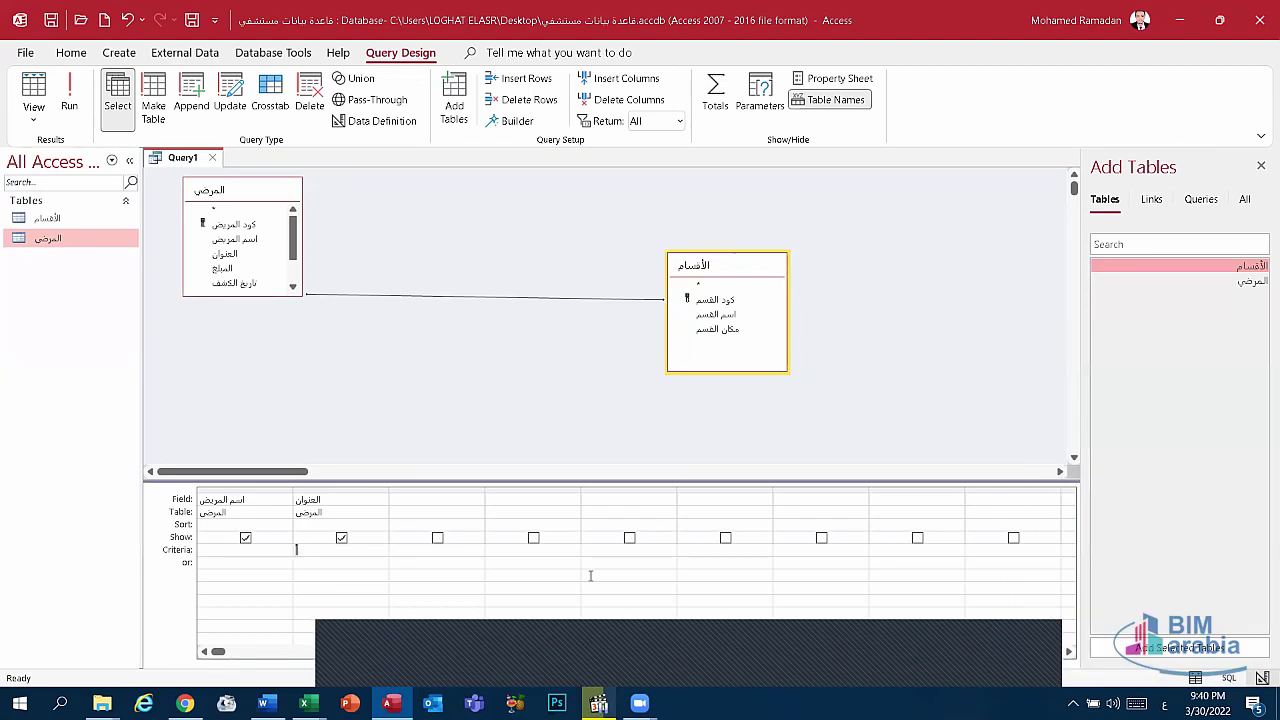
text(ال)
text(ن)
text(رة)
key(Tab)
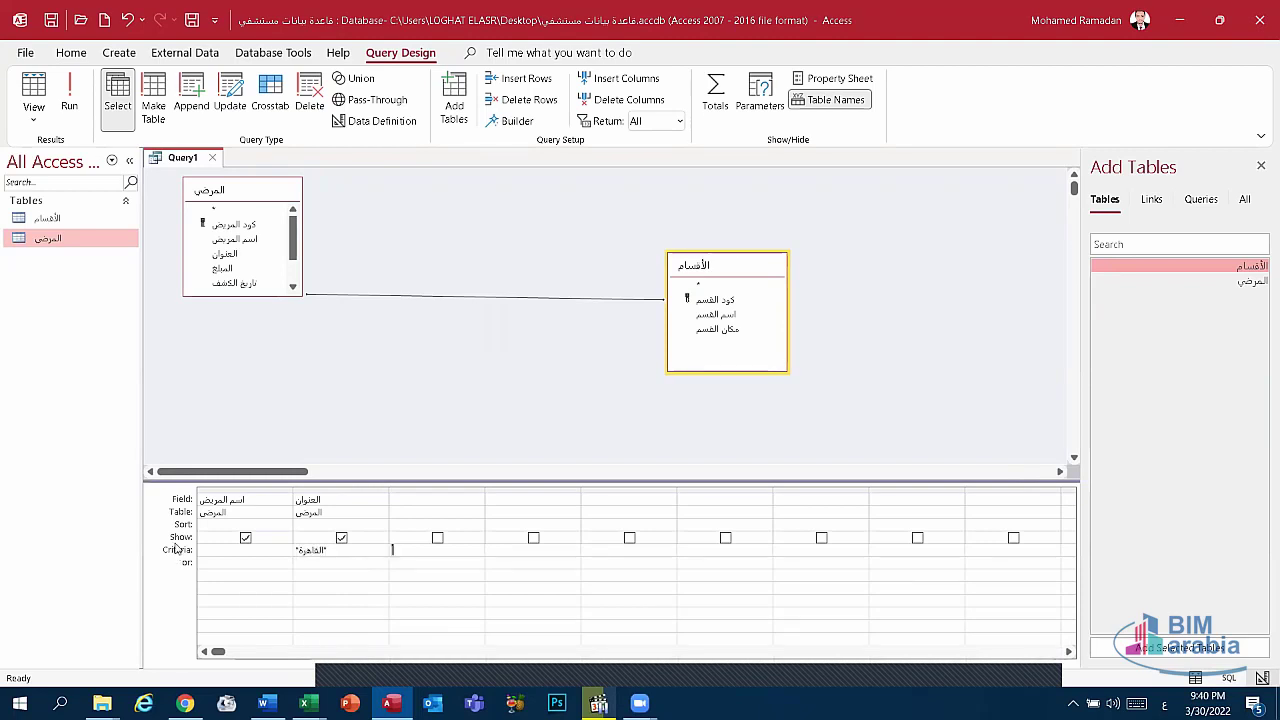
Run the patient query, which shows no matches, then close it without saving.
click(69, 100)
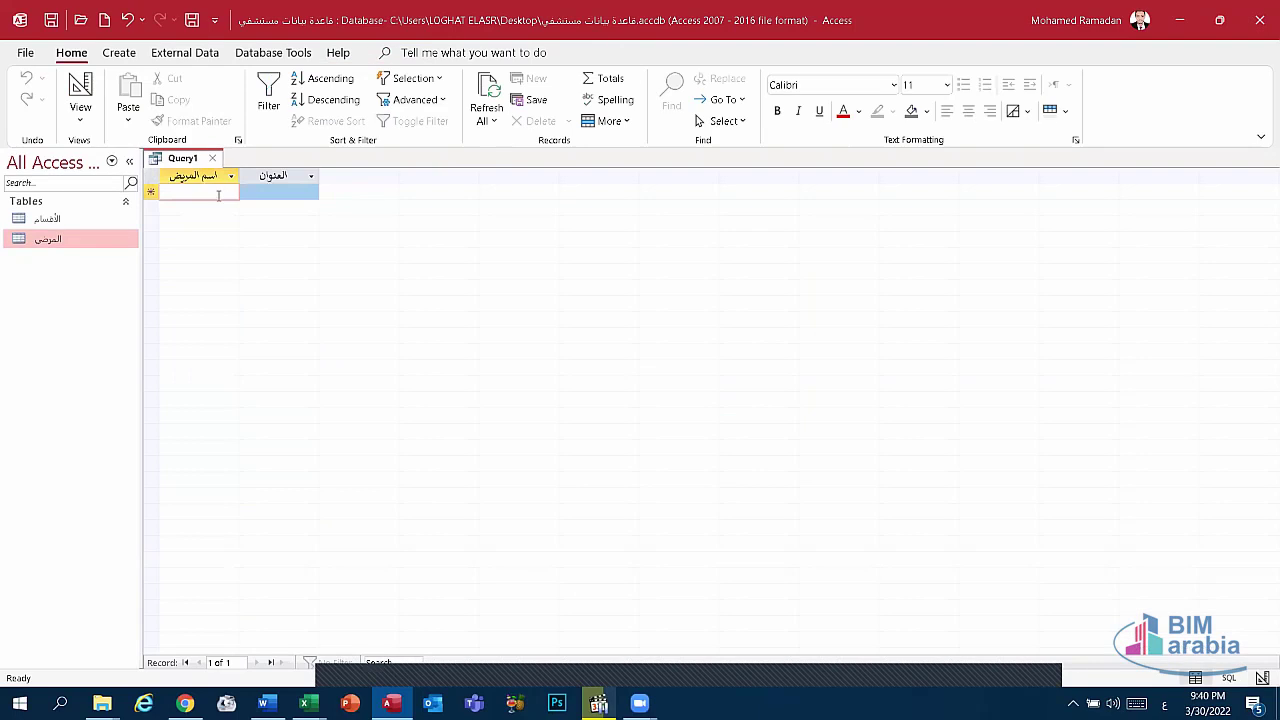
click(275, 176)
click(311, 176)
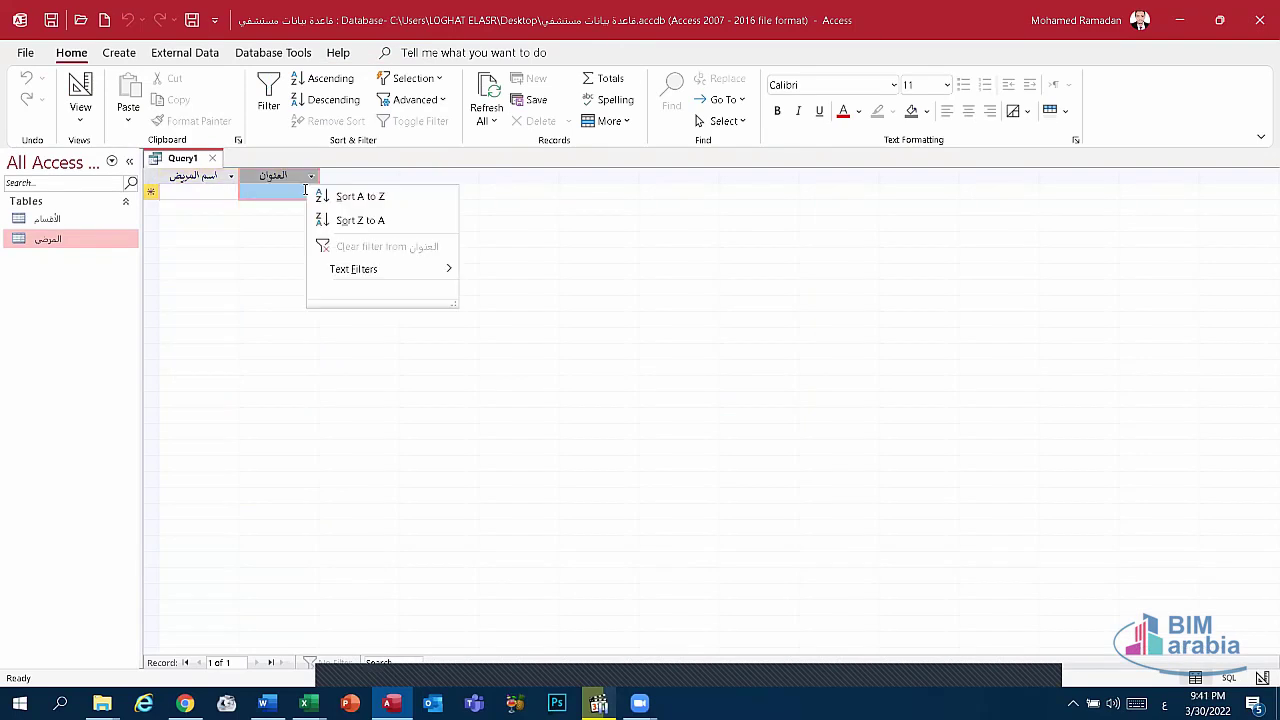
key(Escape)
right_click(205, 162)
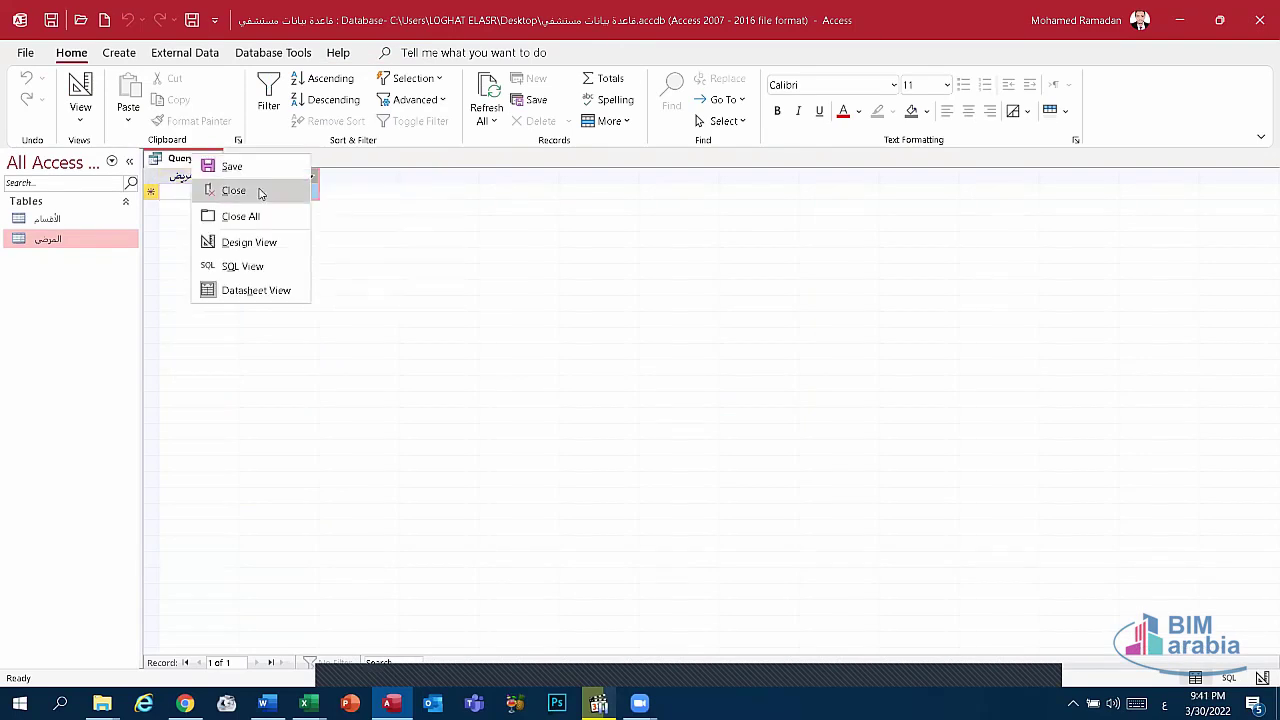
click(240, 190)
click(645, 398)
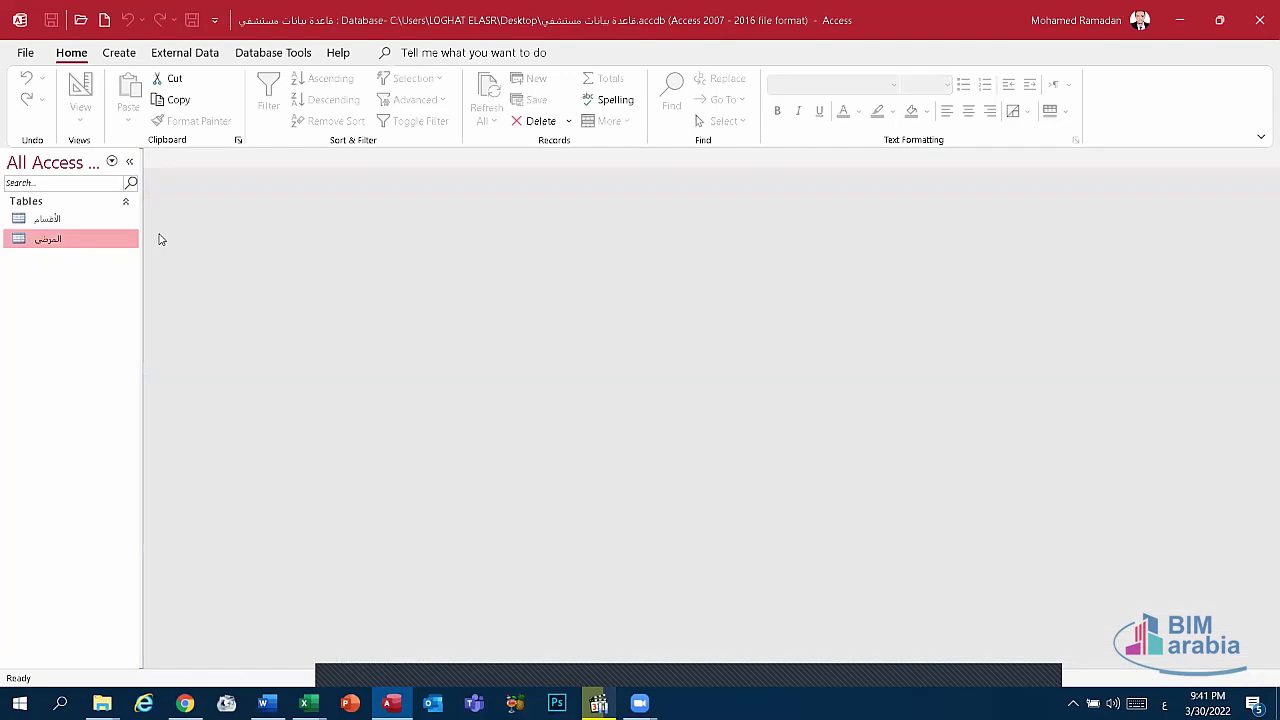
Start a fresh empty query design from the Create tab.
right_click(66, 218)
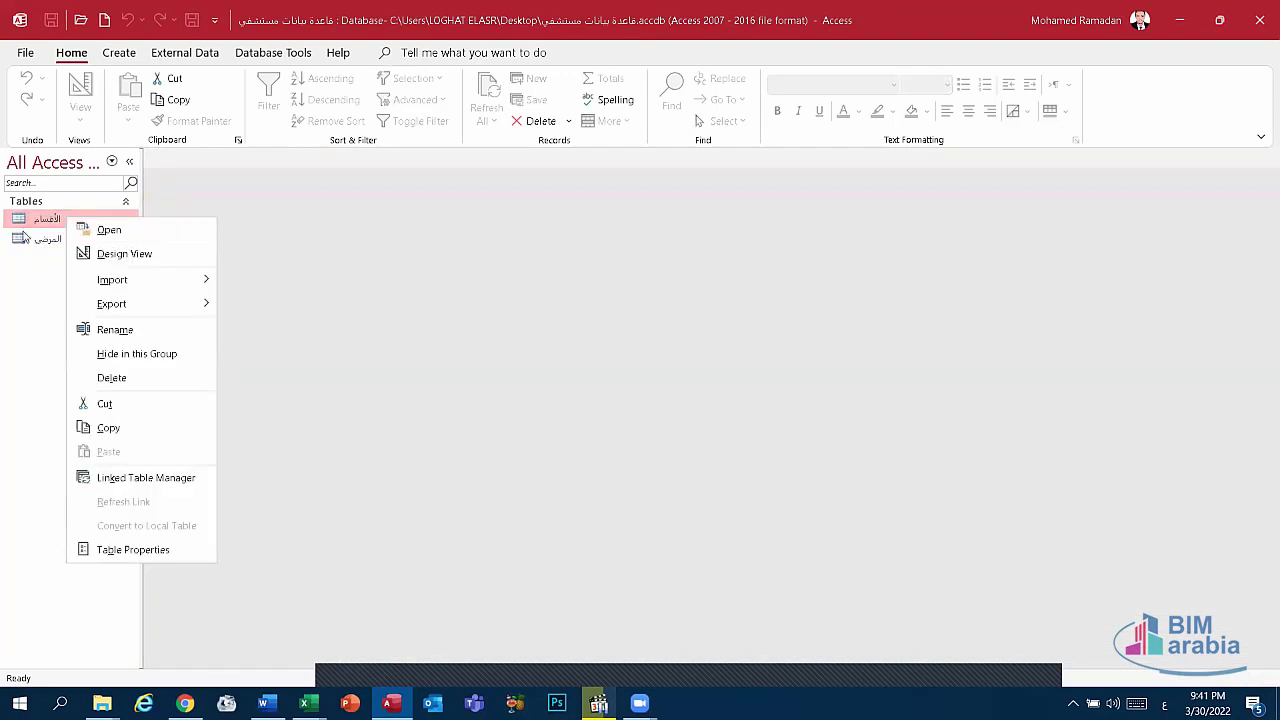
right_click(47, 238)
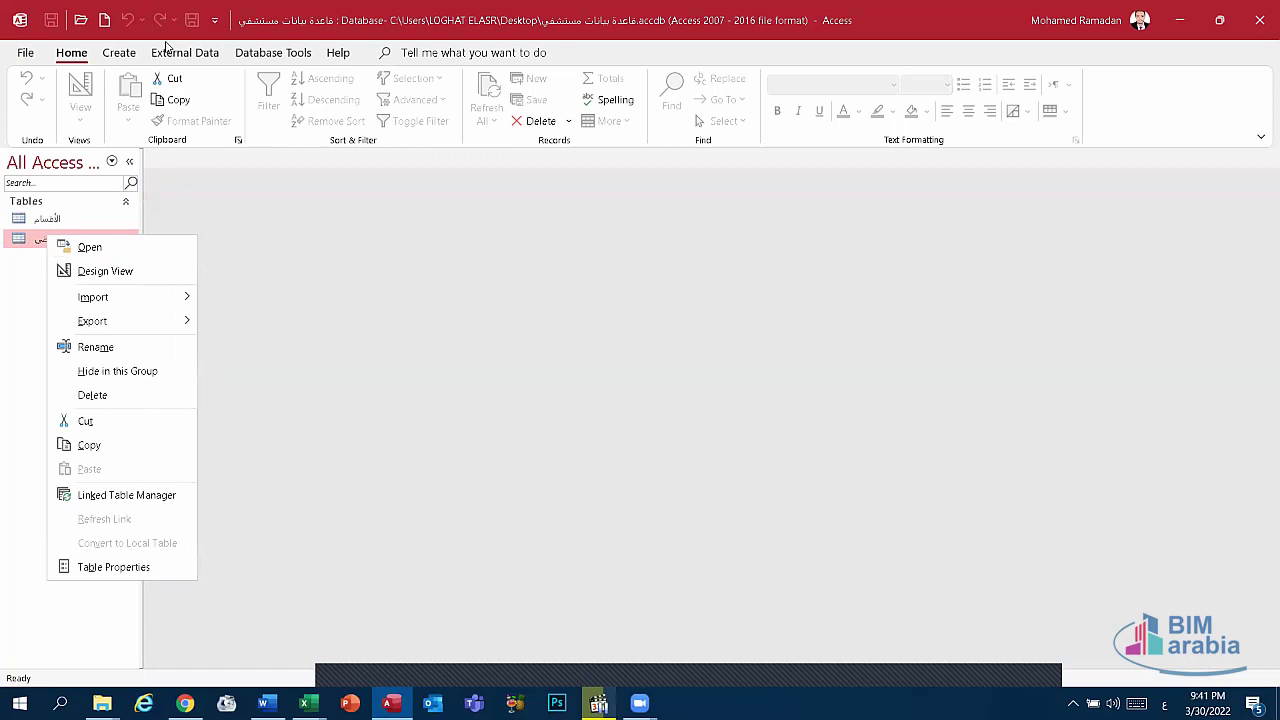
click(120, 53)
click(272, 100)
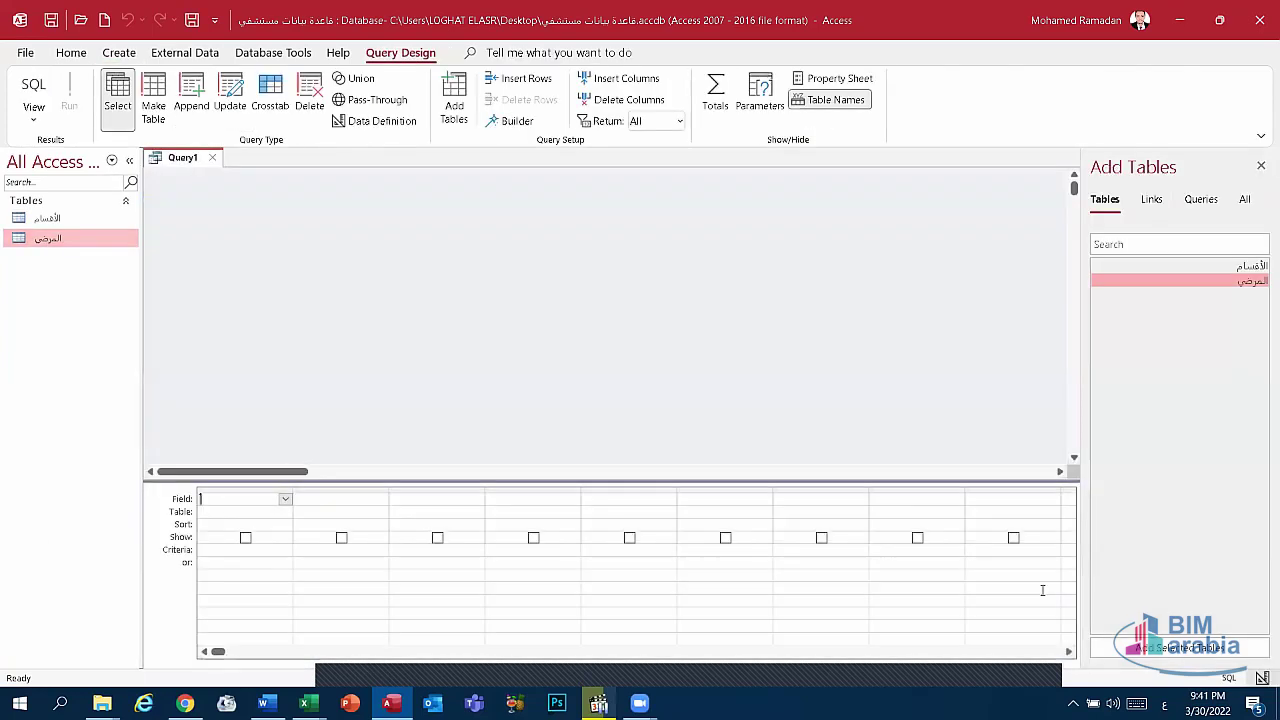
Add the المرضى and الأقسام tables and move the الأقسام list to the right.
click(1218, 645)
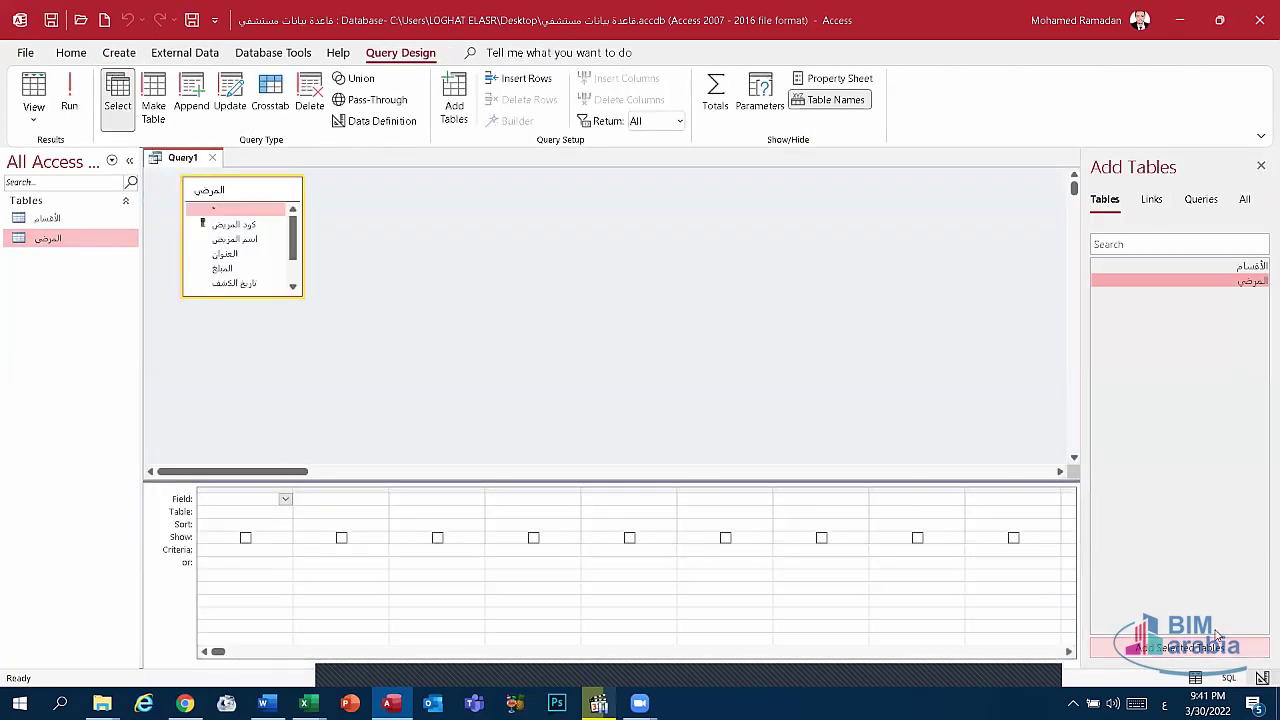
click(1250, 265)
click(1180, 647)
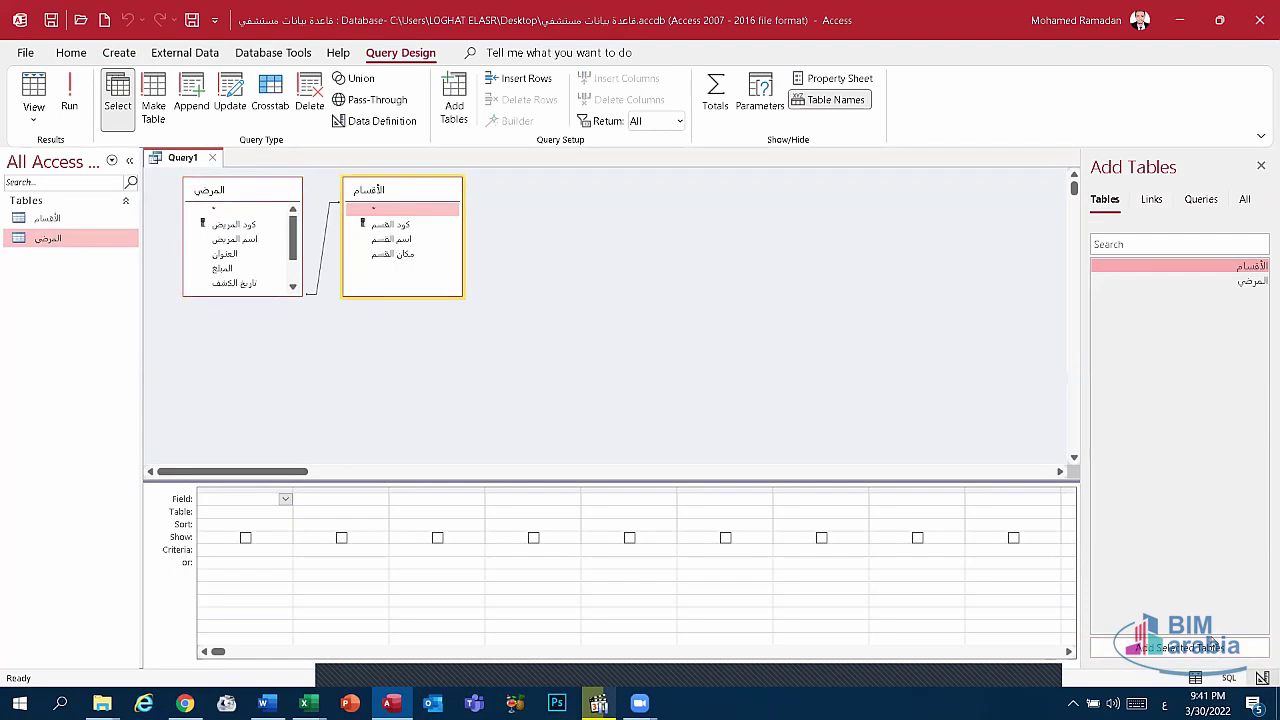
mouse_move(428, 195)
mouse_down()
mouse_move(796, 307)
mouse_move(806, 197)
mouse_move(803, 245)
mouse_up()
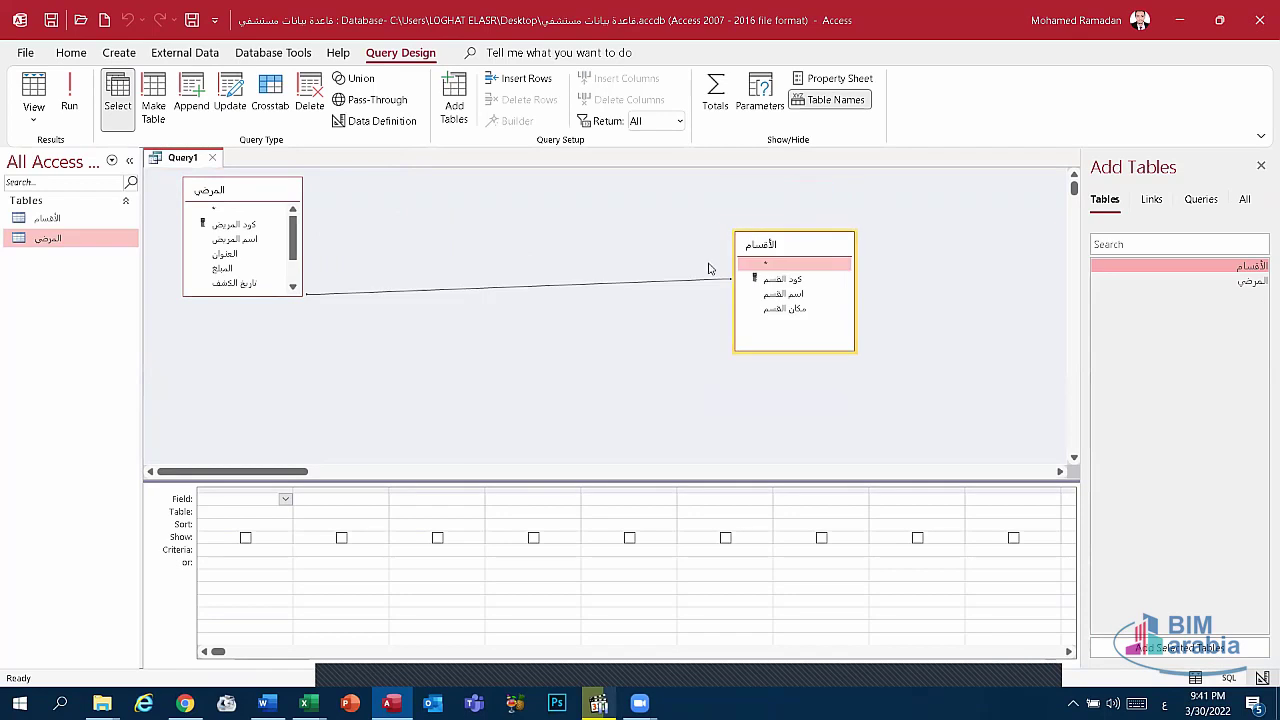
Set the first two columns to اسم المريض and العنوان.
click(285, 499)
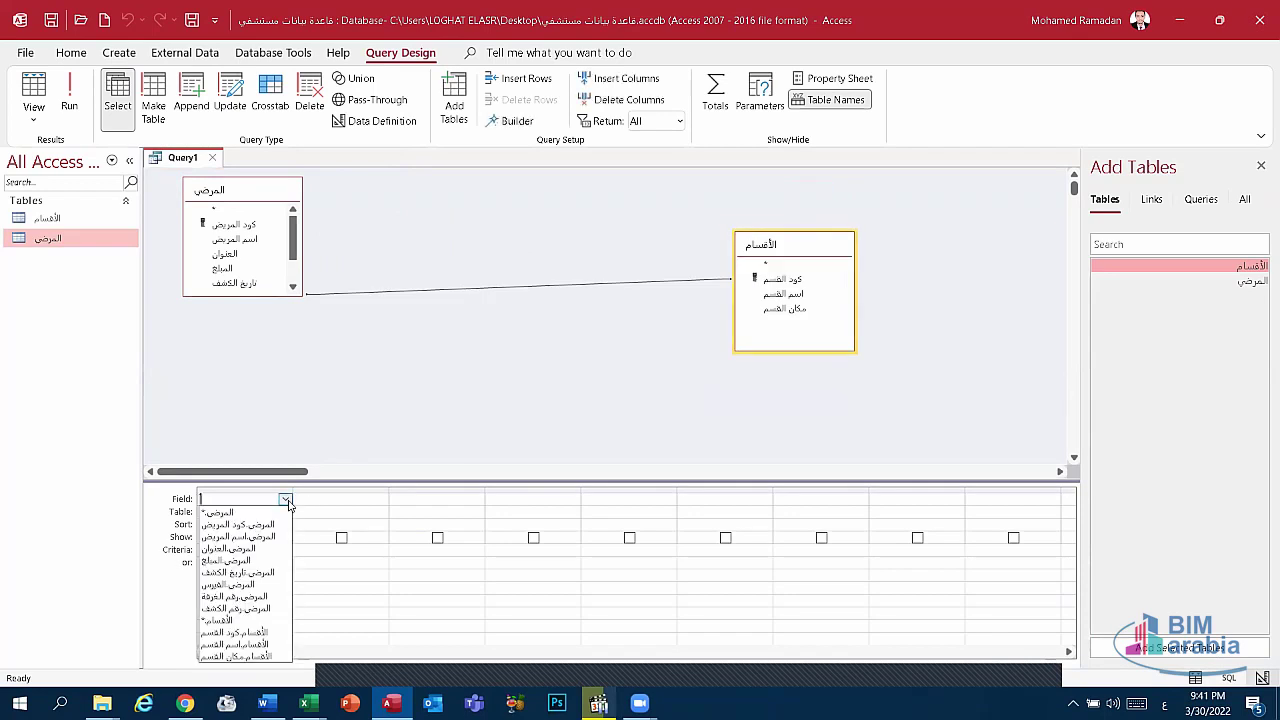
click(230, 513)
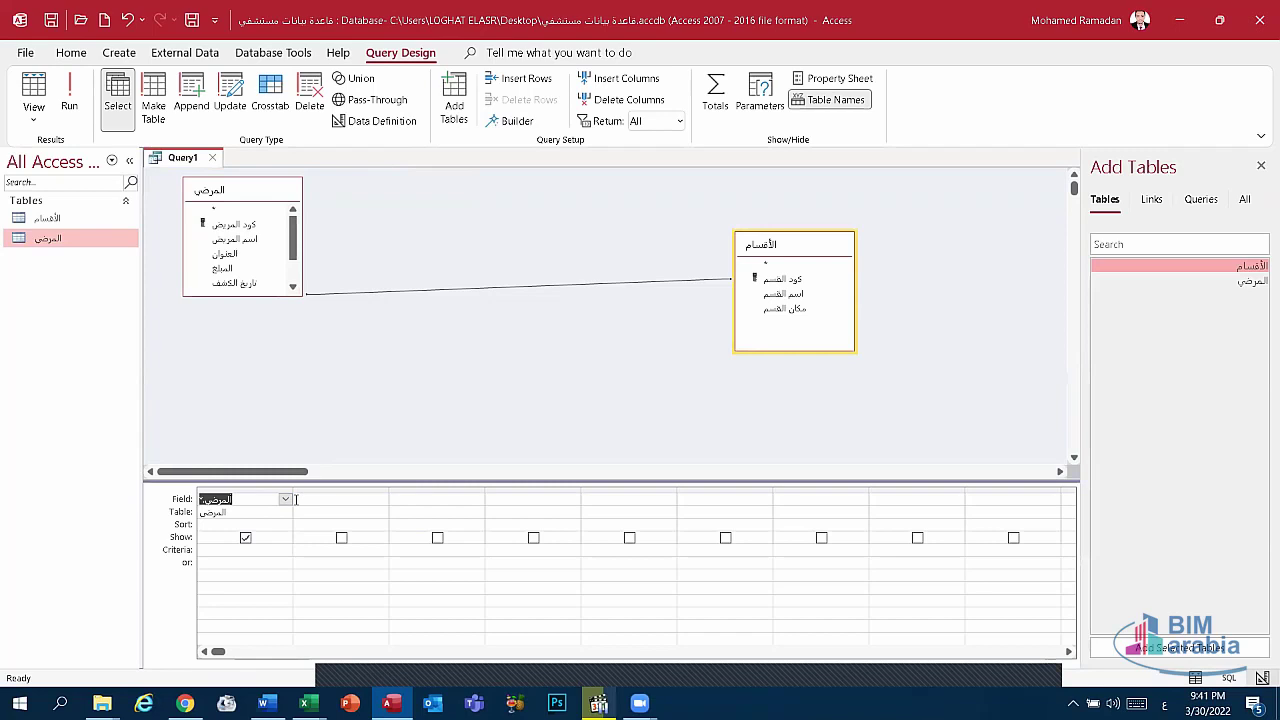
click(285, 499)
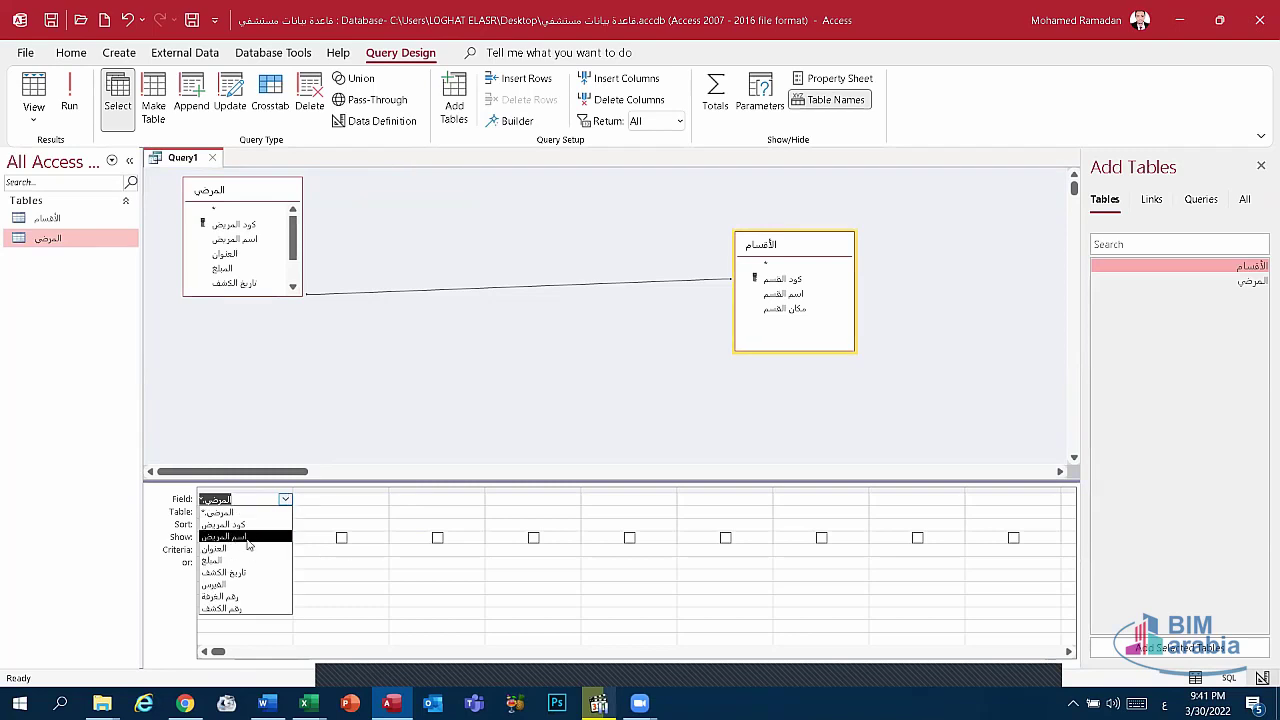
click(241, 538)
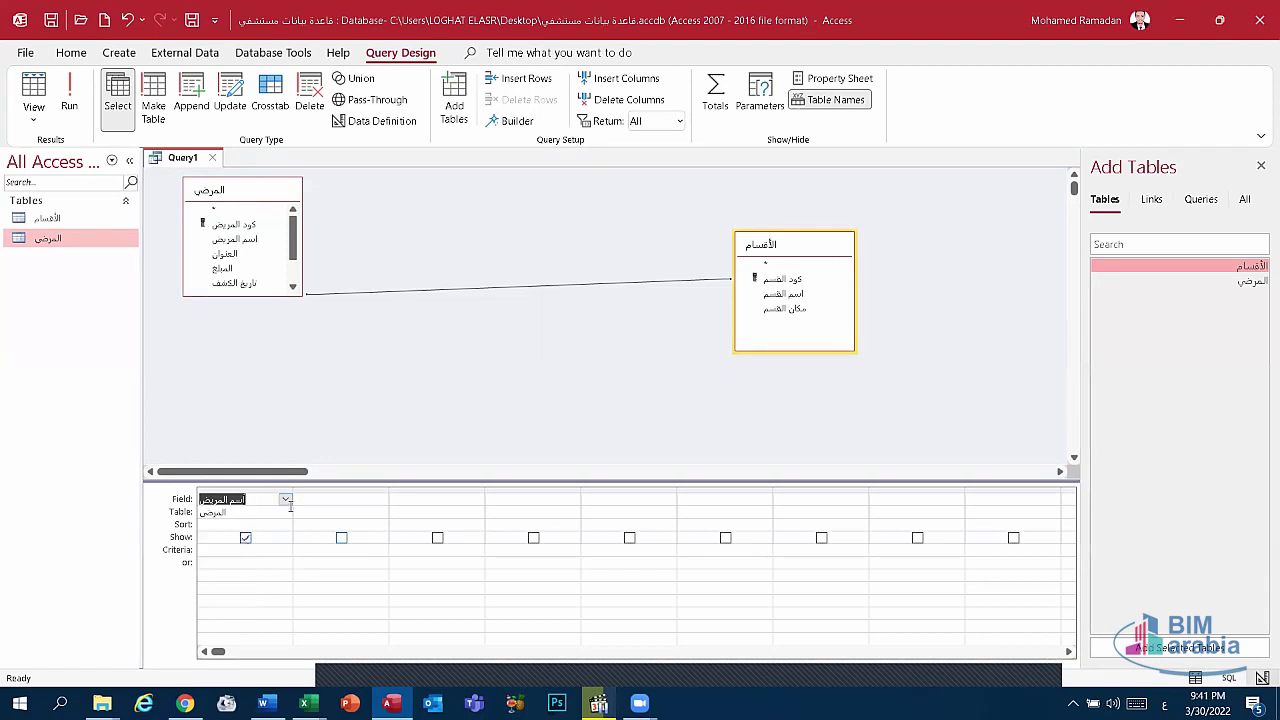
click(380, 499)
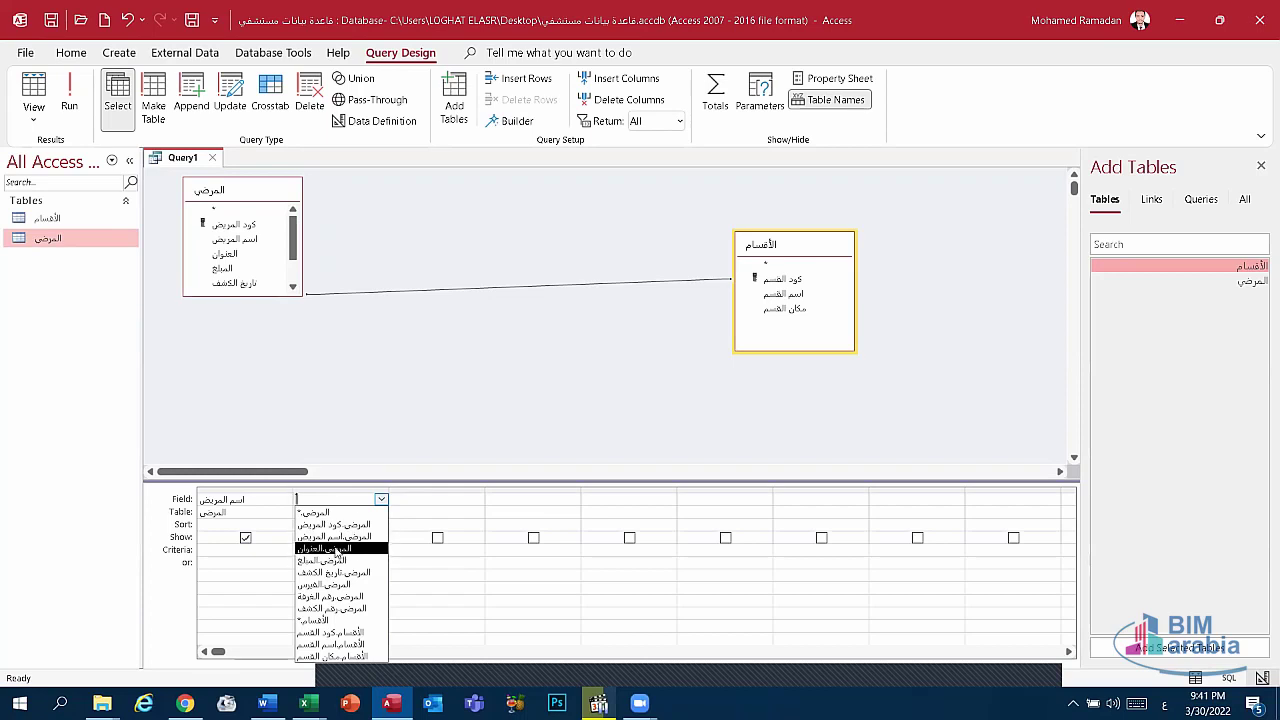
click(337, 550)
Fill the next columns with رقم الغرفة, رقم الكشف and one more patient field.
click(425, 499)
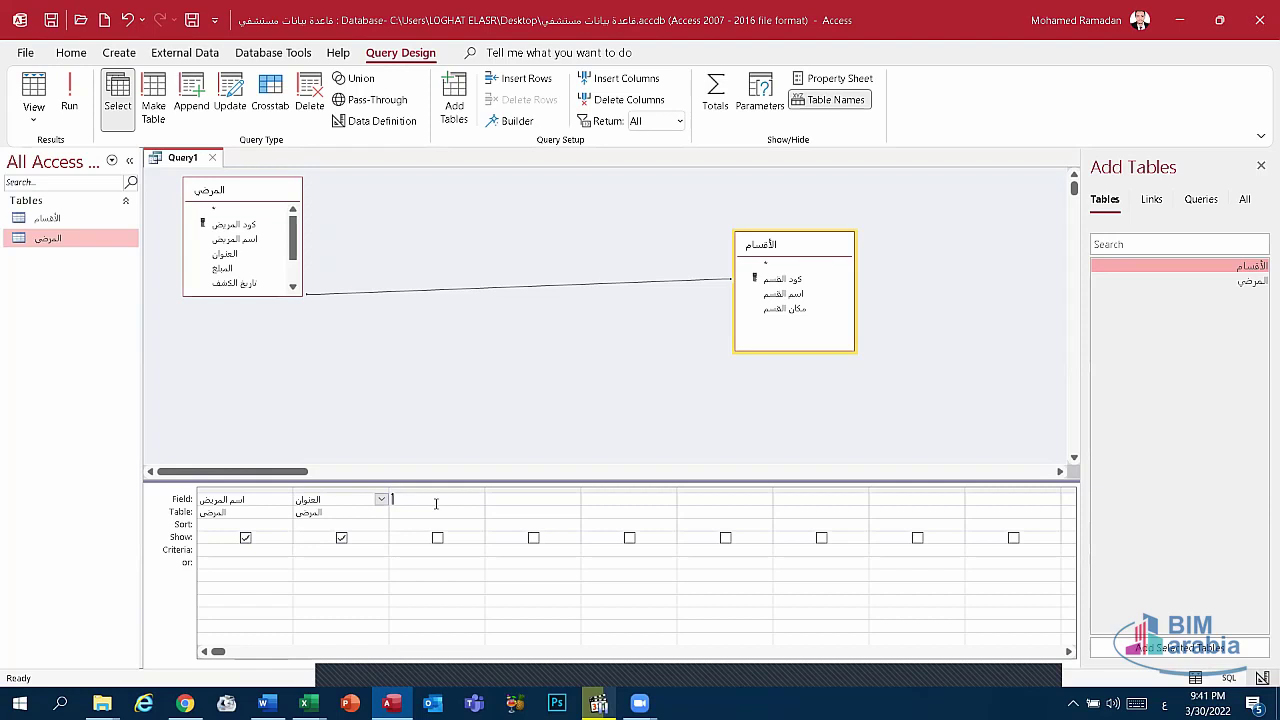
click(477, 498)
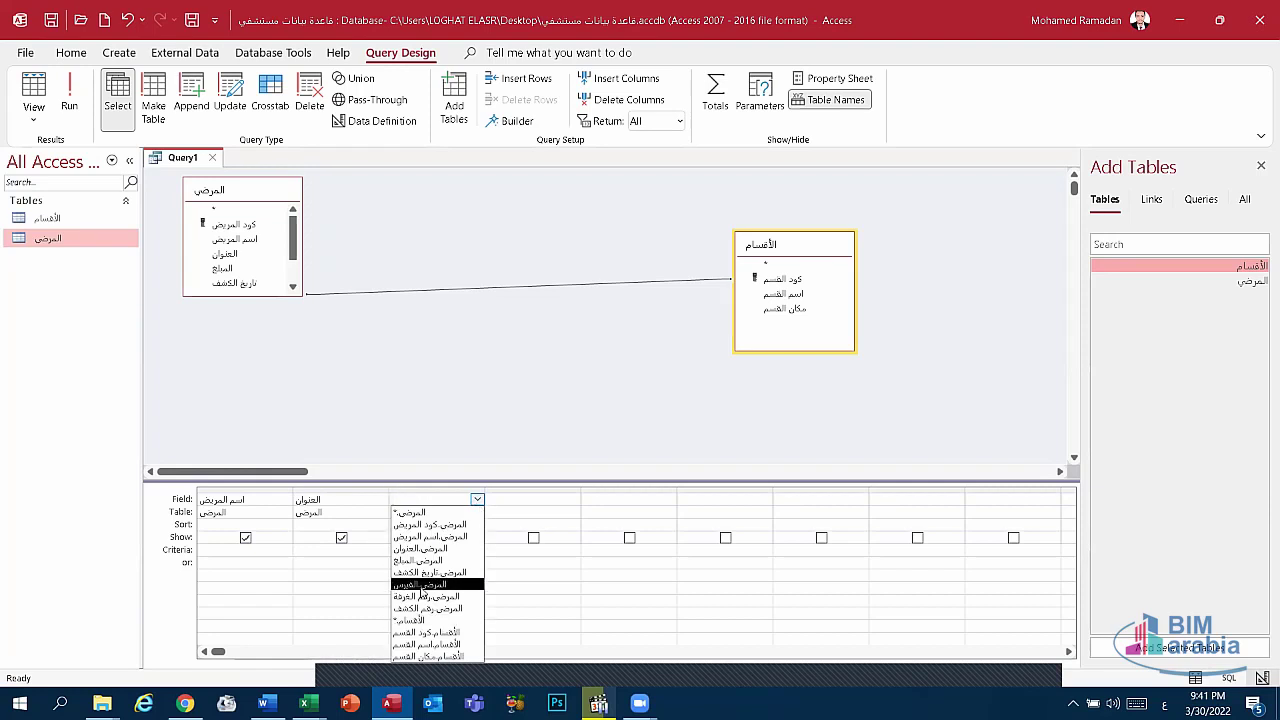
click(422, 596)
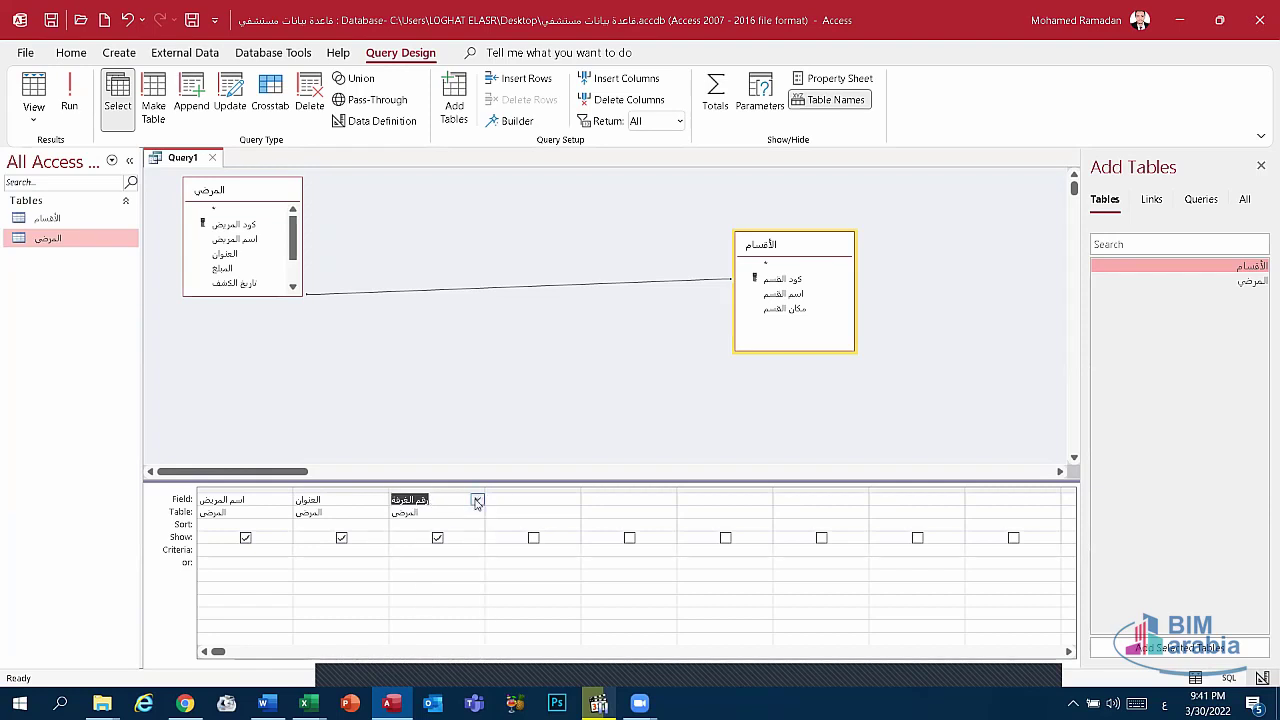
click(557, 499)
click(573, 500)
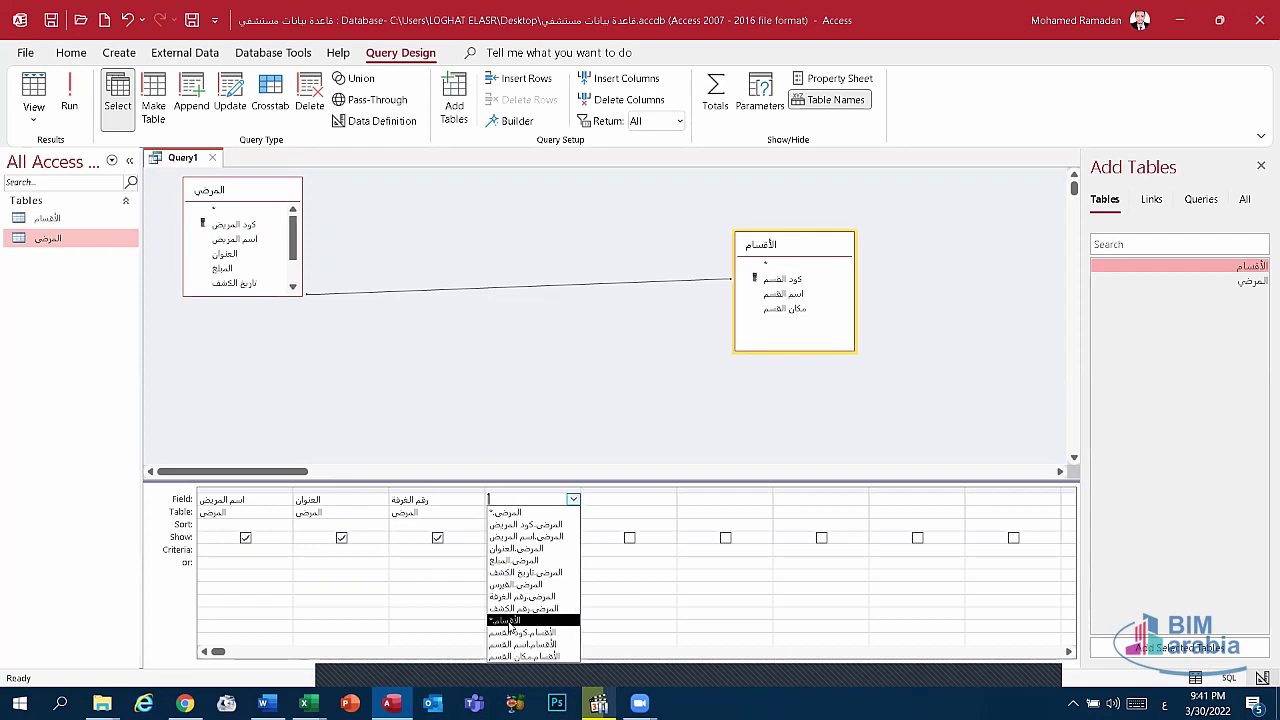
click(515, 607)
click(650, 500)
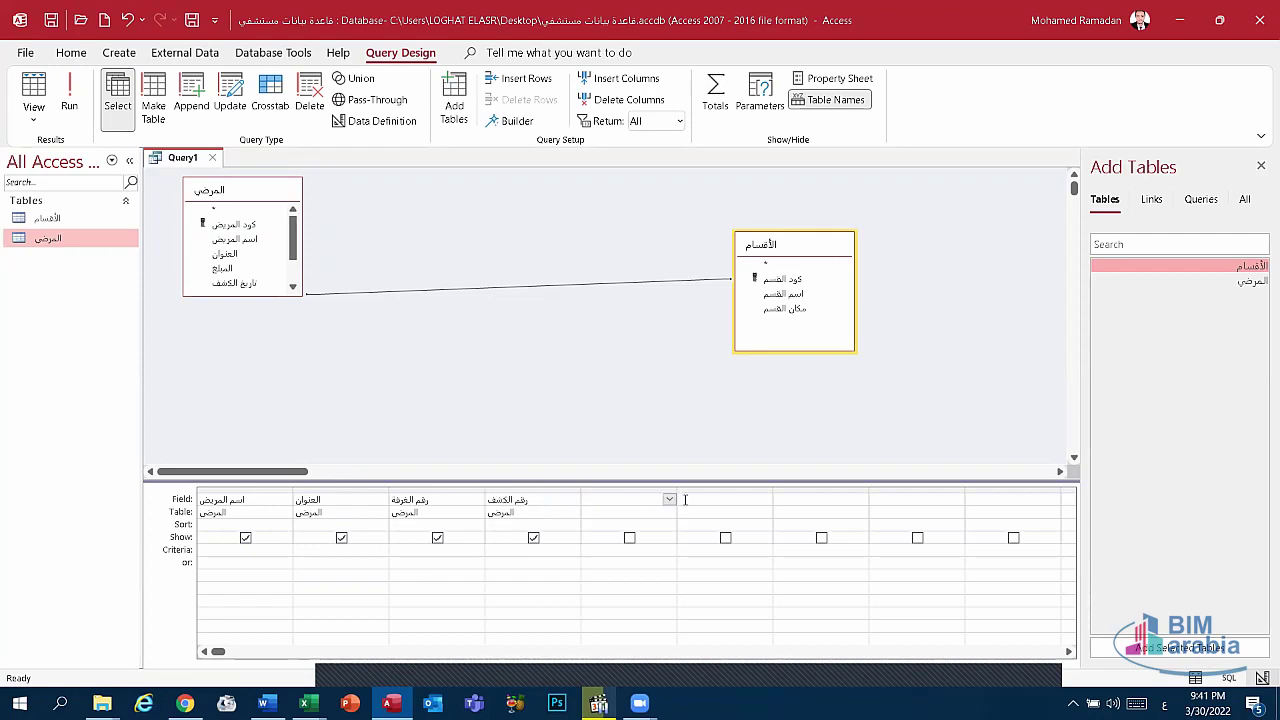
click(670, 500)
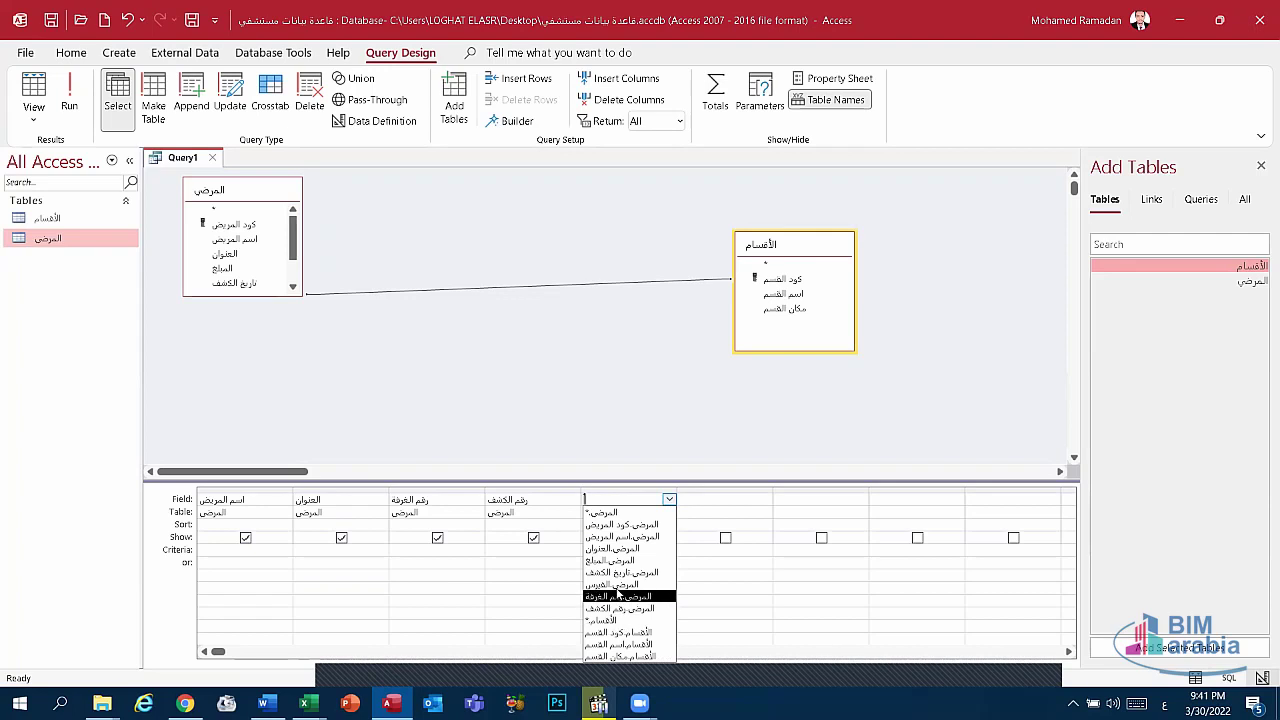
click(628, 585)
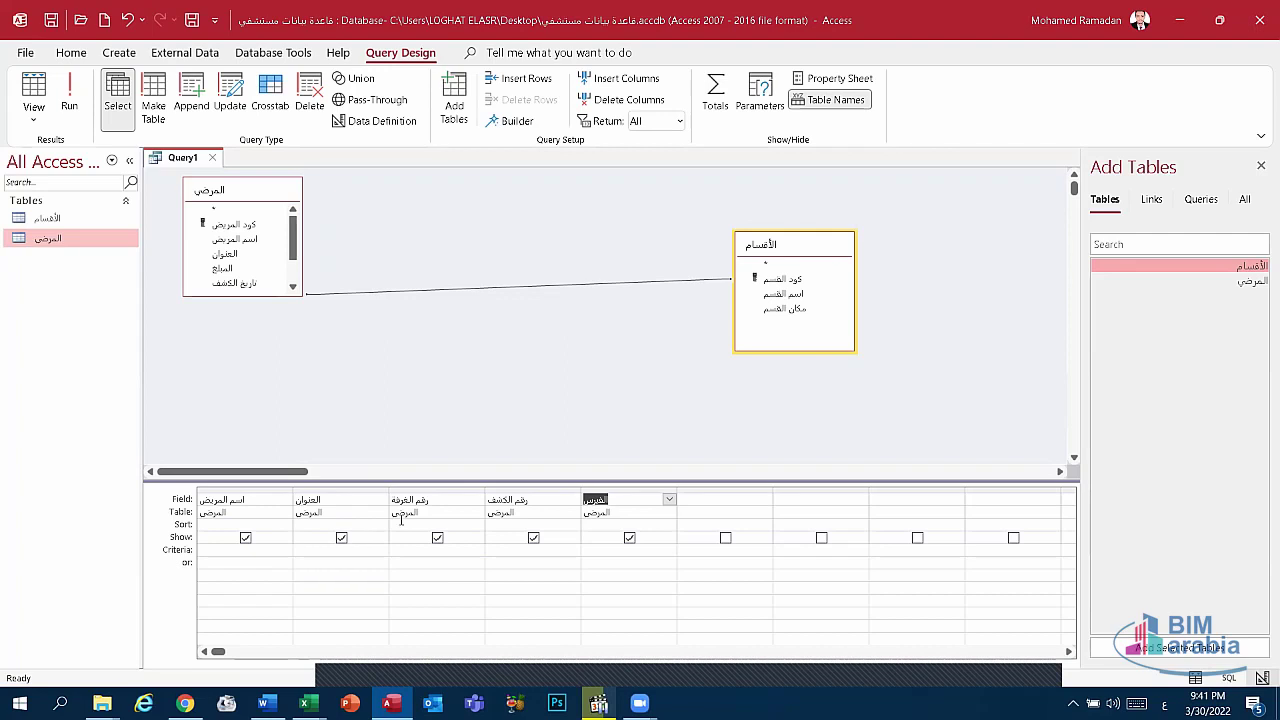
Run Query1, which returns no records, and open the المرضى table with its five patients.
click(69, 95)
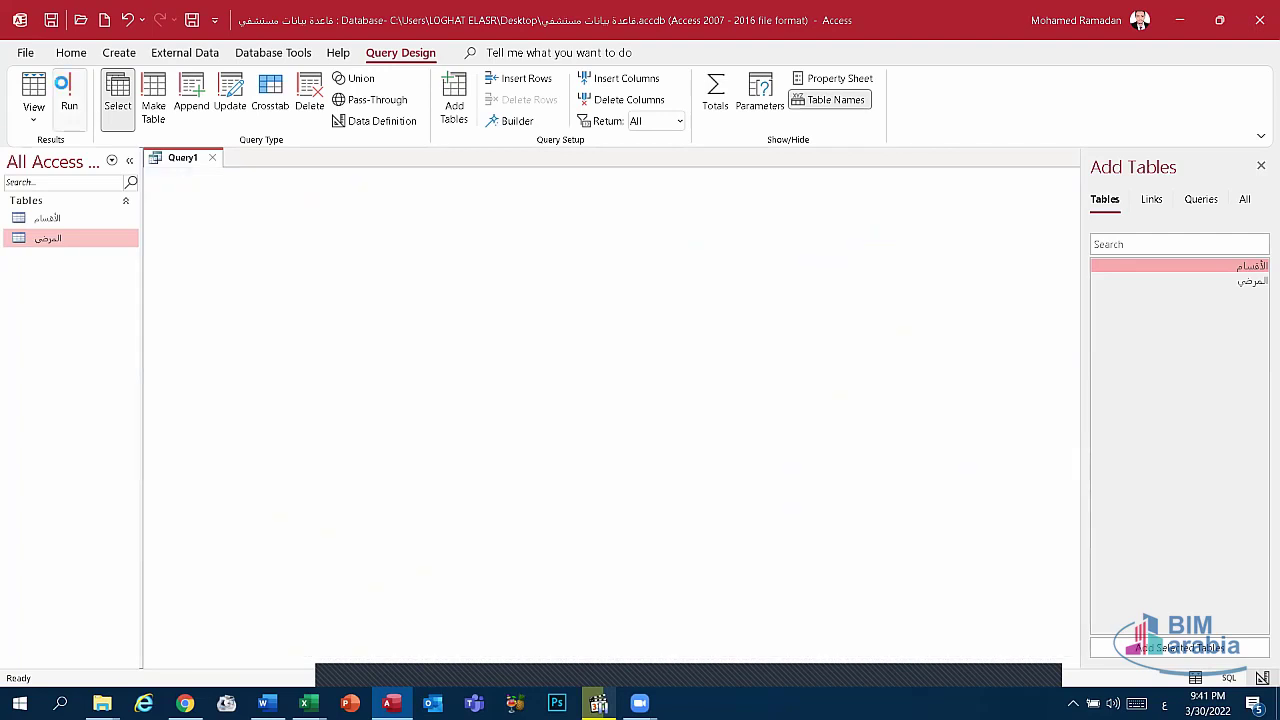
key(Tab)
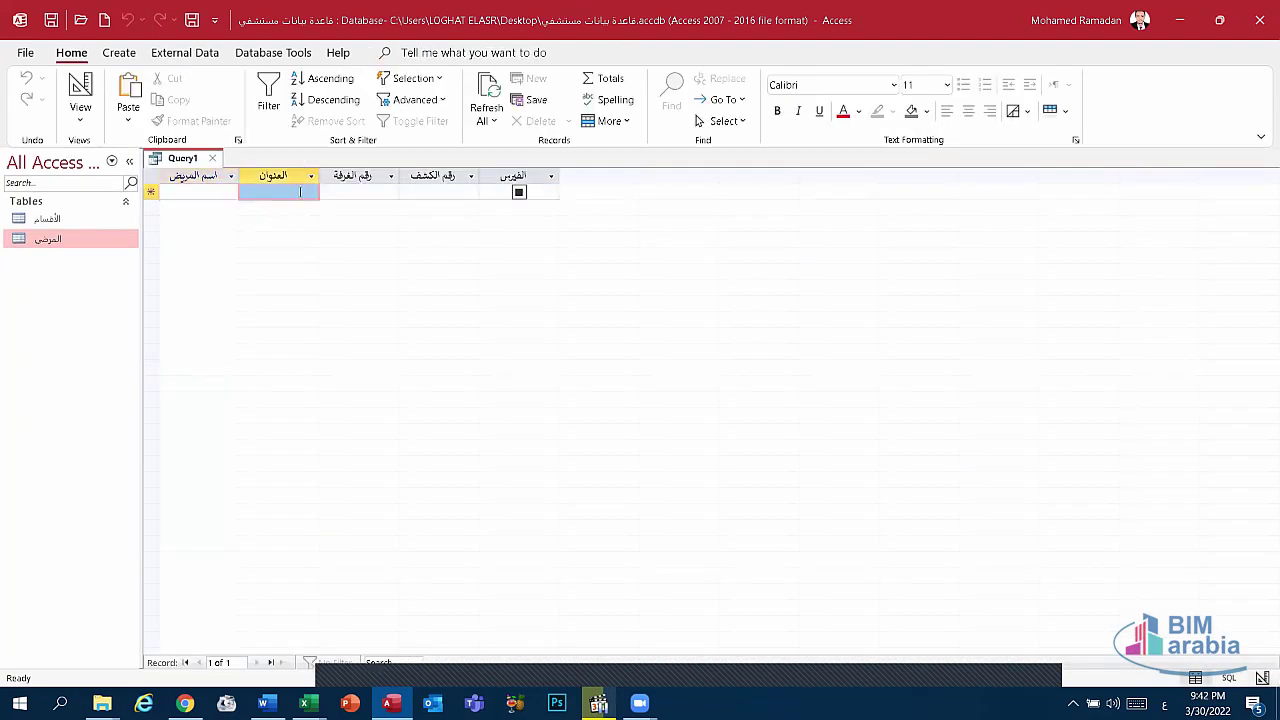
key(Tab)
key(Tab)
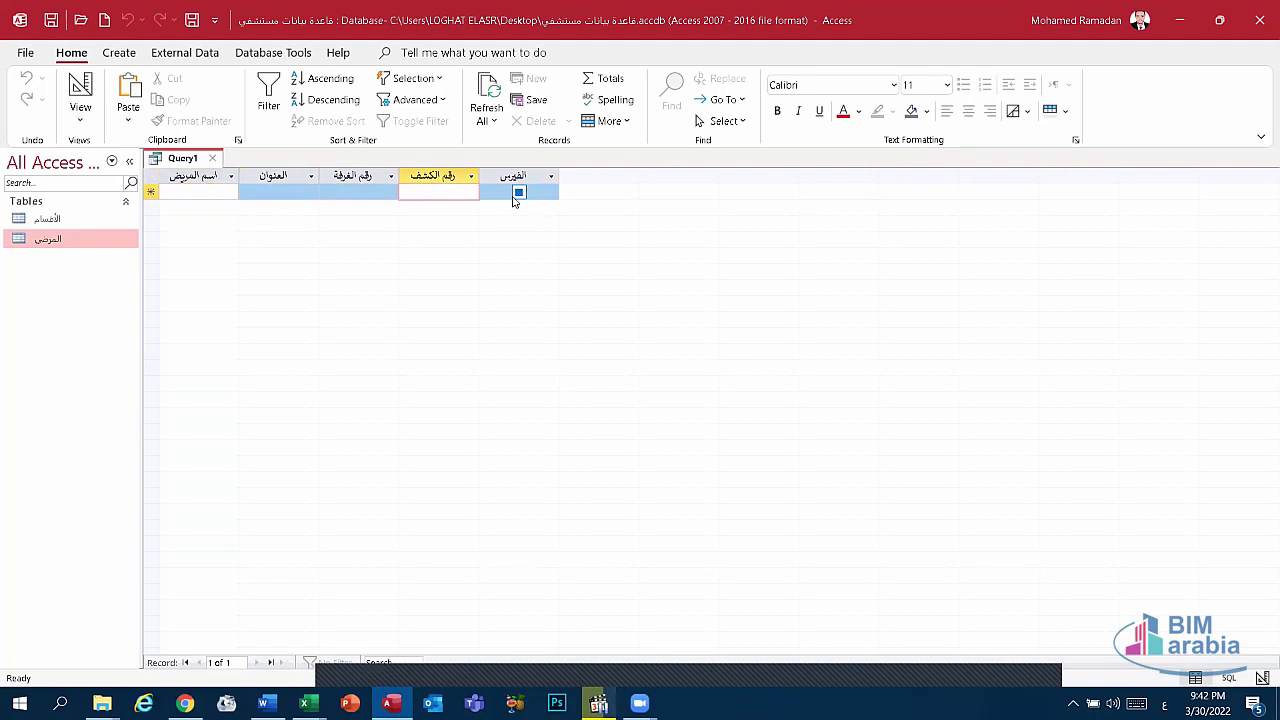
right_click(60, 242)
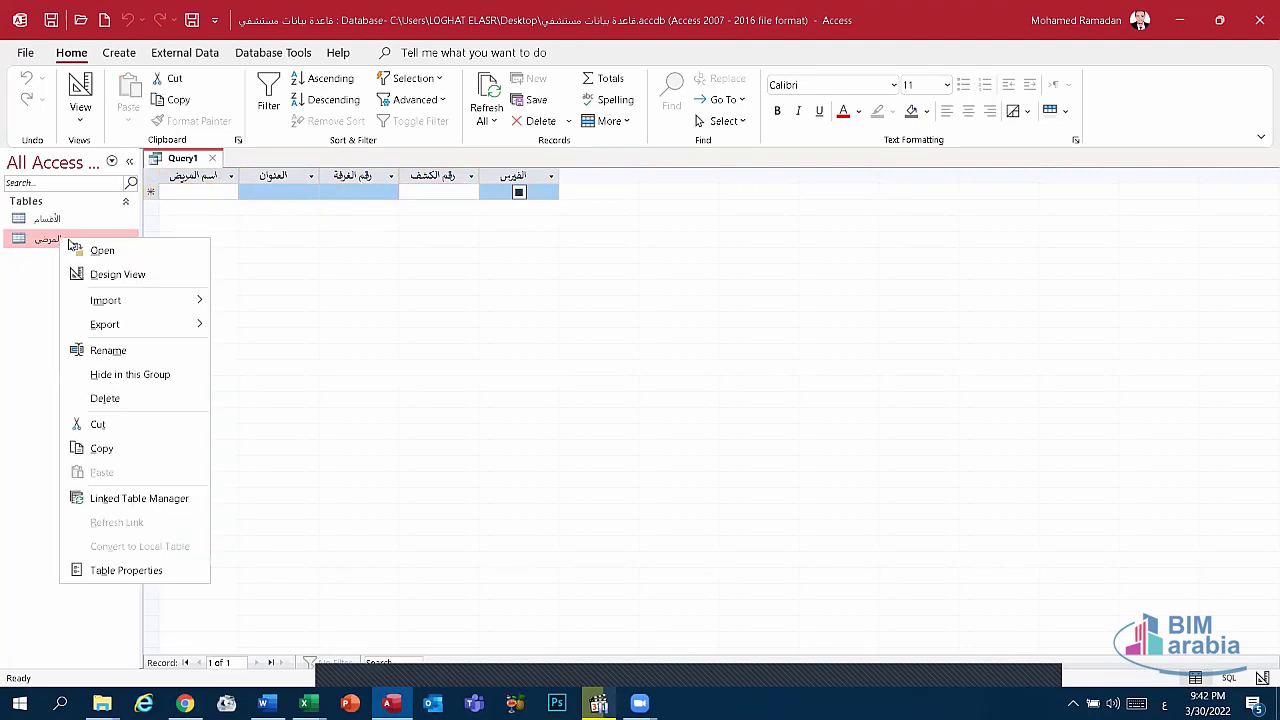
click(88, 249)
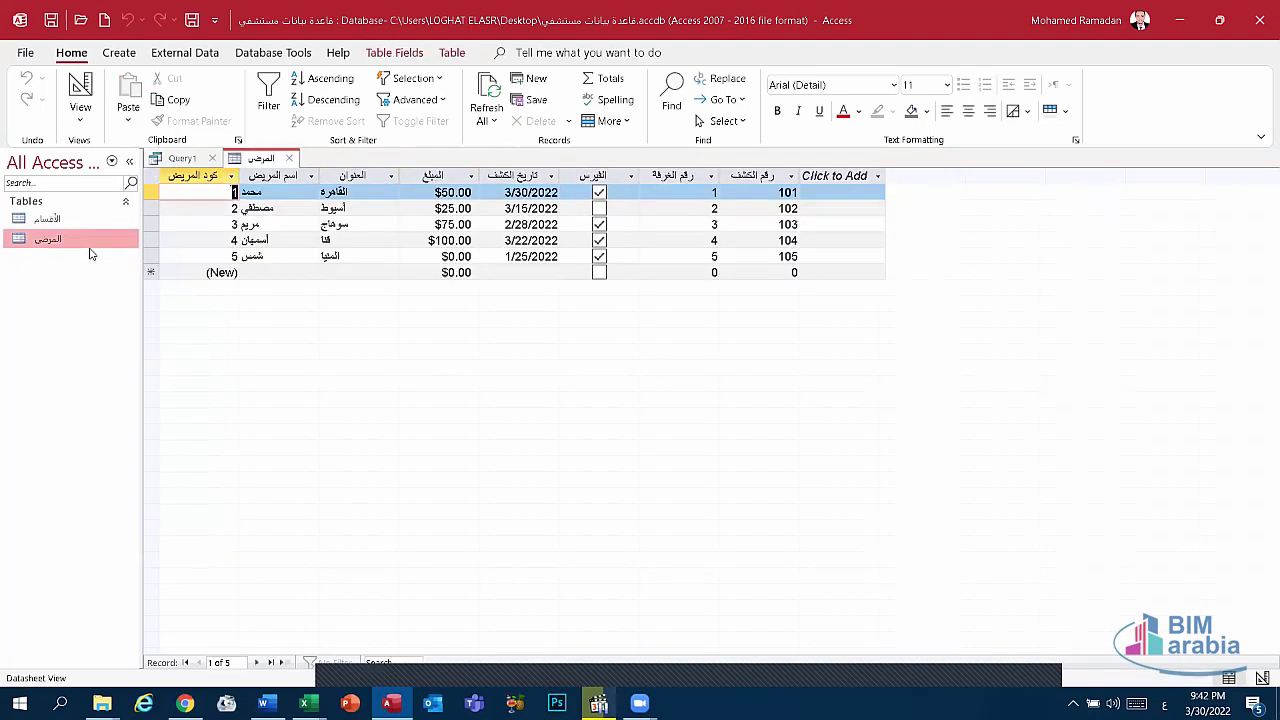
Open the الأقسام table showing its five departments.
click(336, 222)
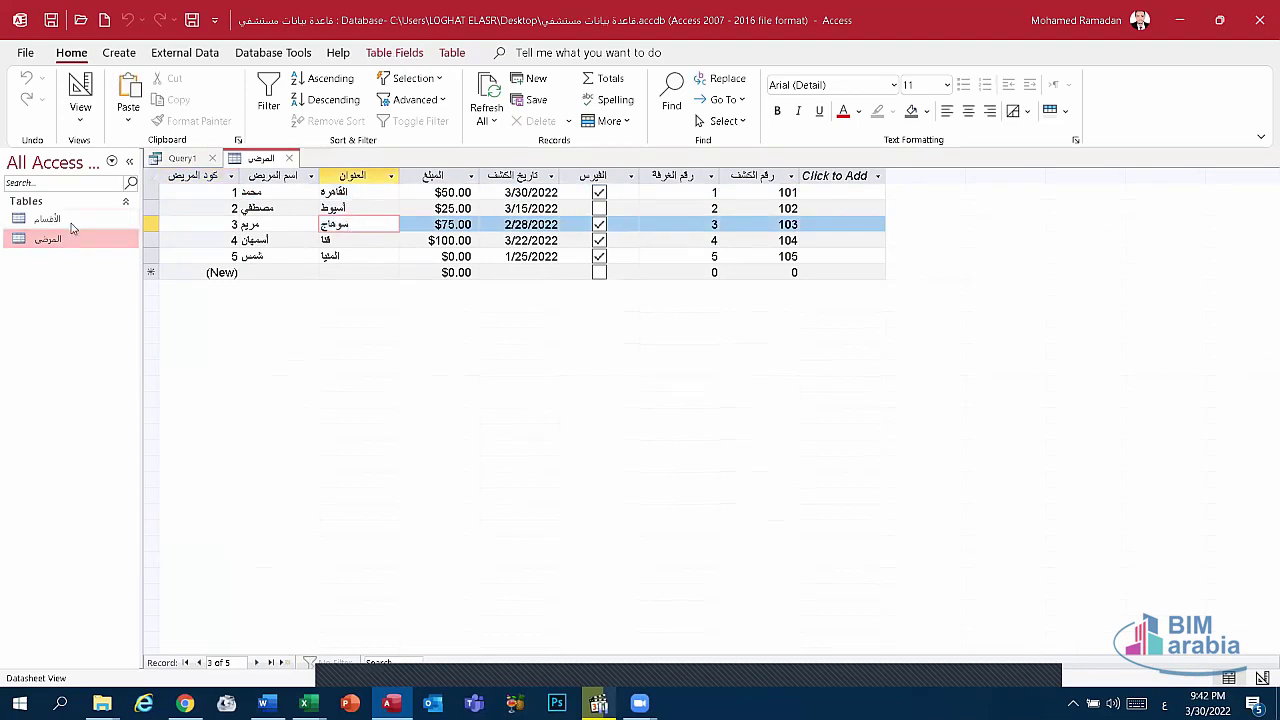
click(72, 220)
right_click(72, 220)
click(112, 234)
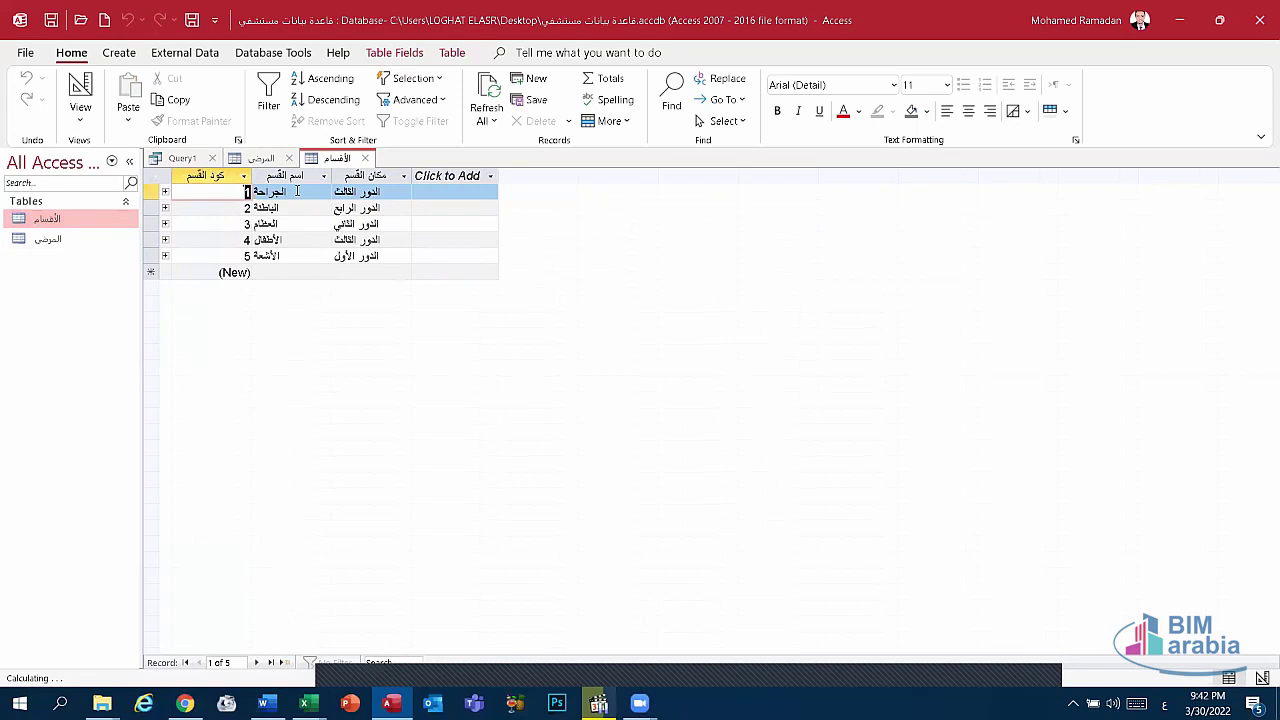
Expand the الجراحة department's linked patient rows and browse the new patient row's fields.
click(297, 190)
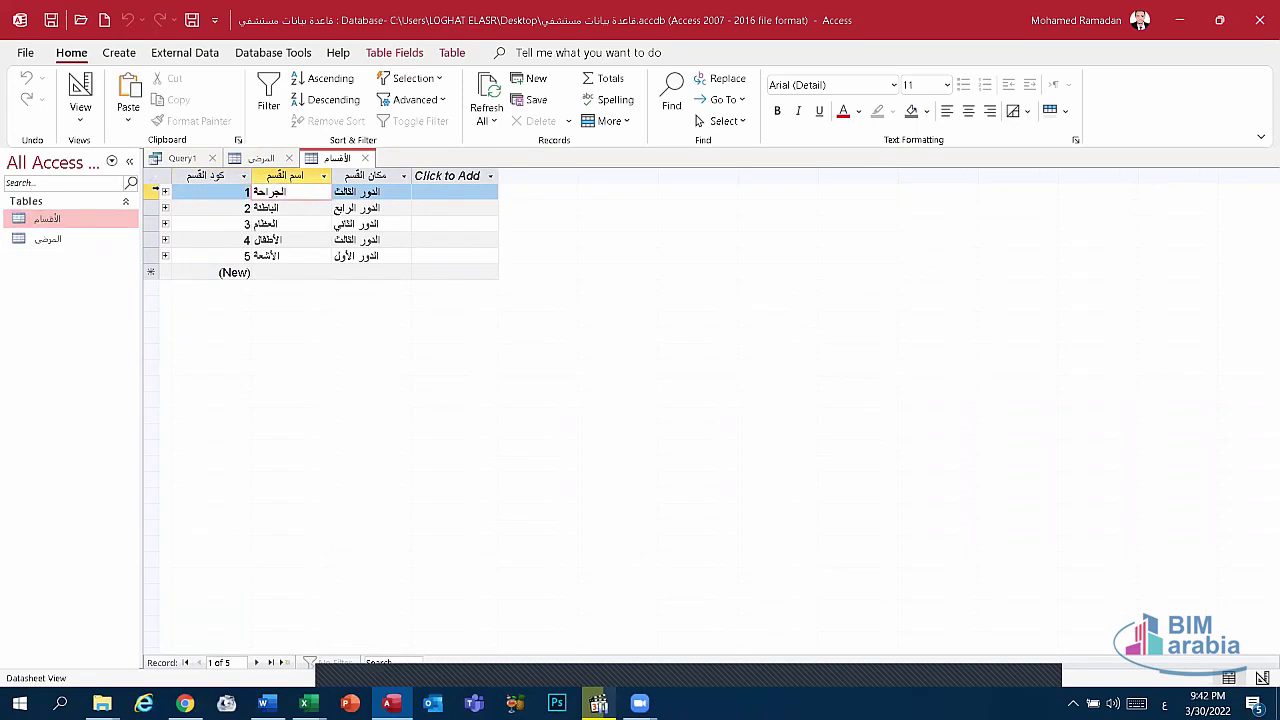
click(165, 191)
click(300, 225)
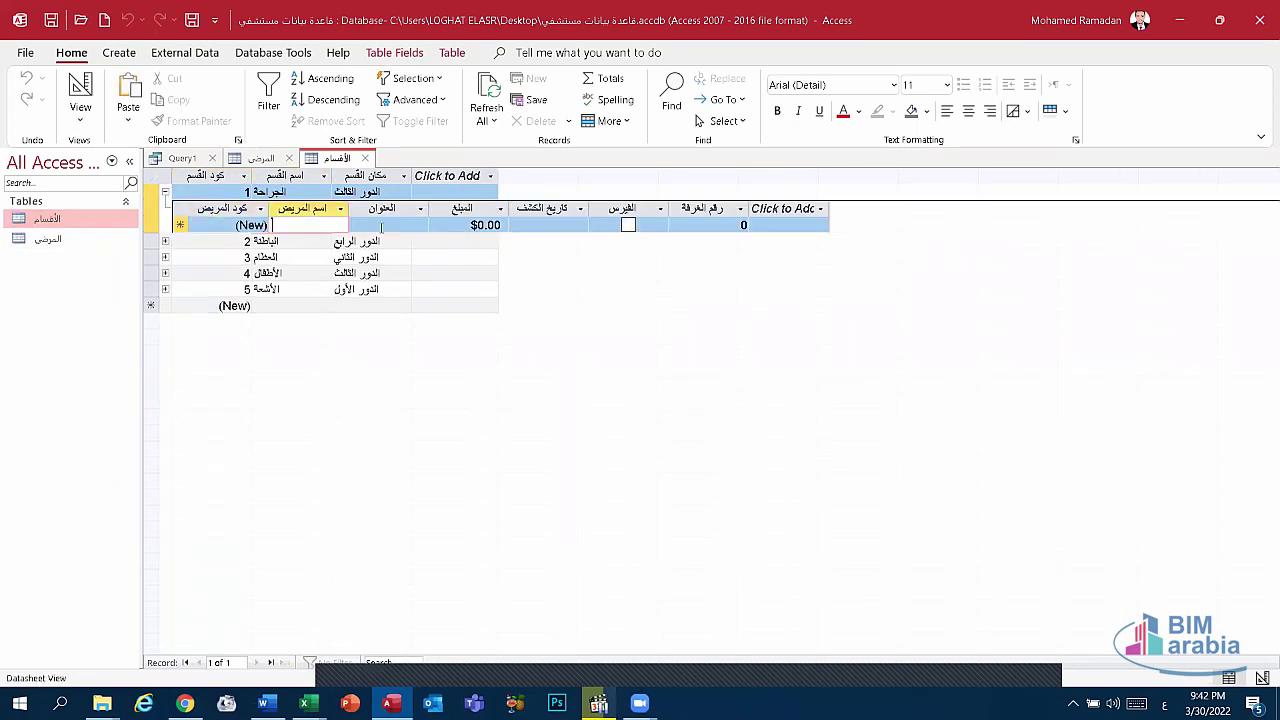
click(381, 228)
key(Tab)
key(Tab)
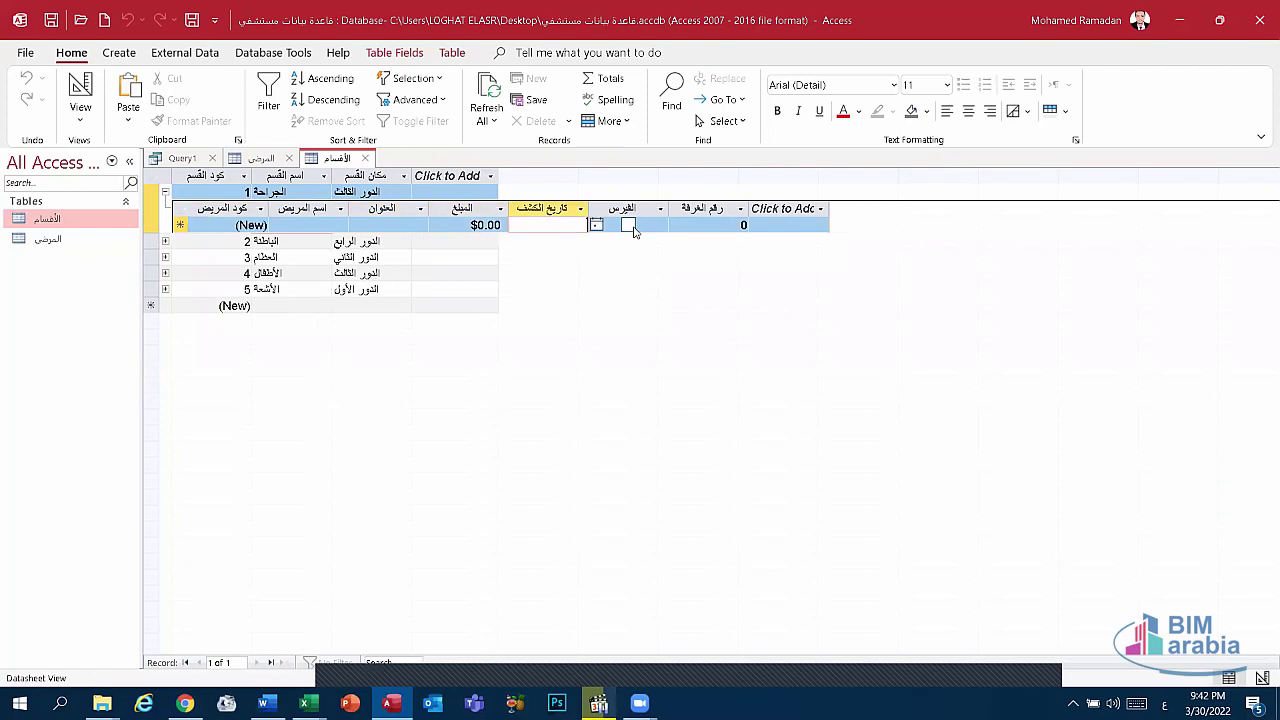
key(Tab)
key(Tab)
click(310, 224)
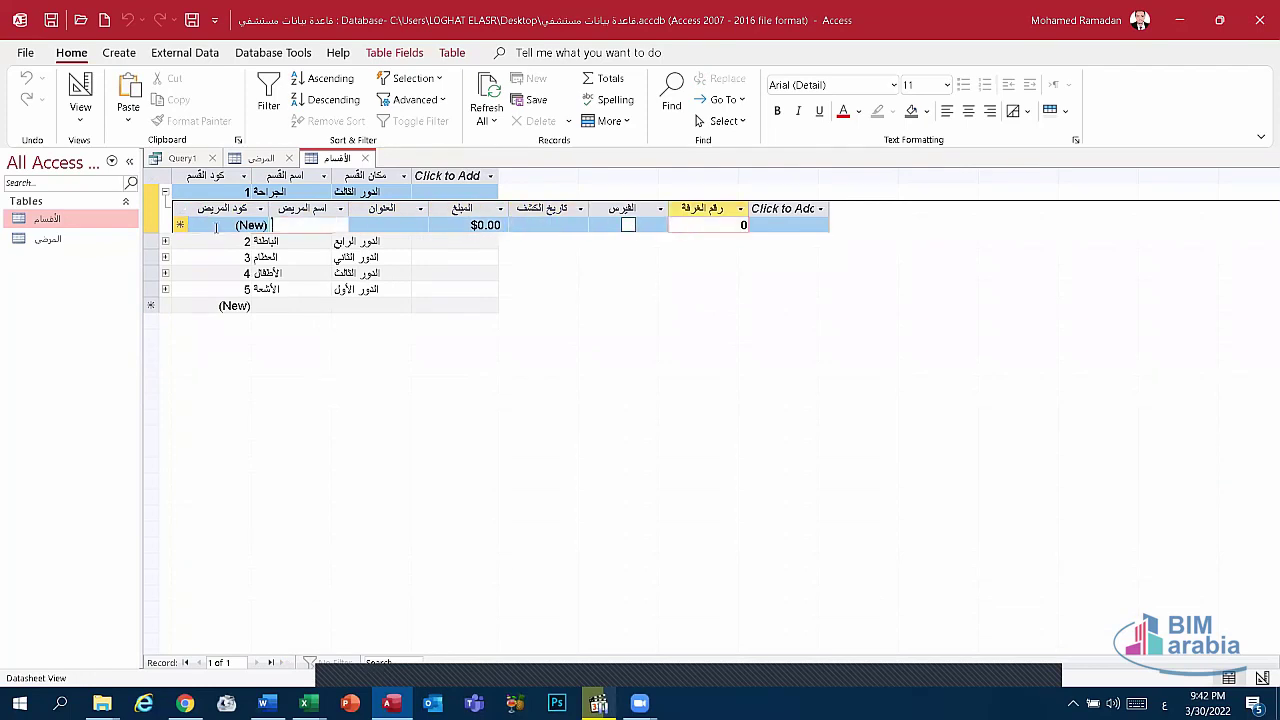
Leave the الجراحة record's patient subdatasheet collapsed.
click(166, 193)
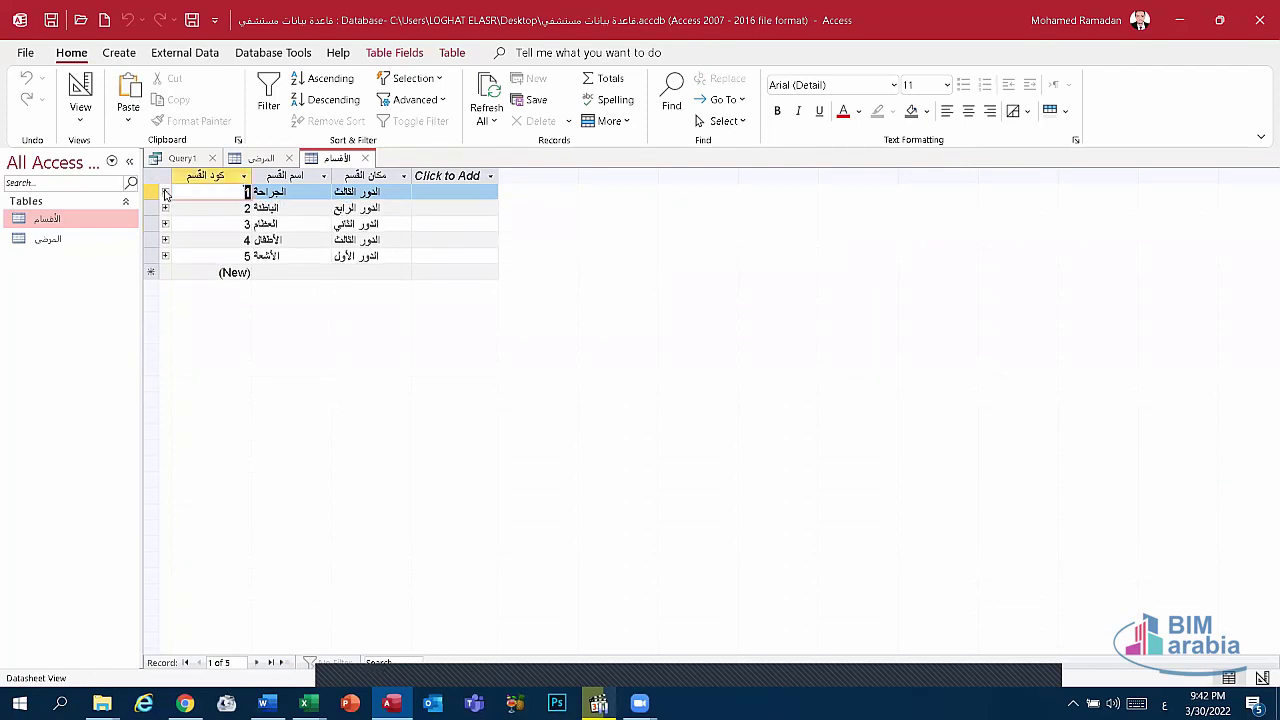
click(166, 193)
click(166, 193)
click(166, 193)
click(166, 193)
click(166, 193)
click(166, 193)
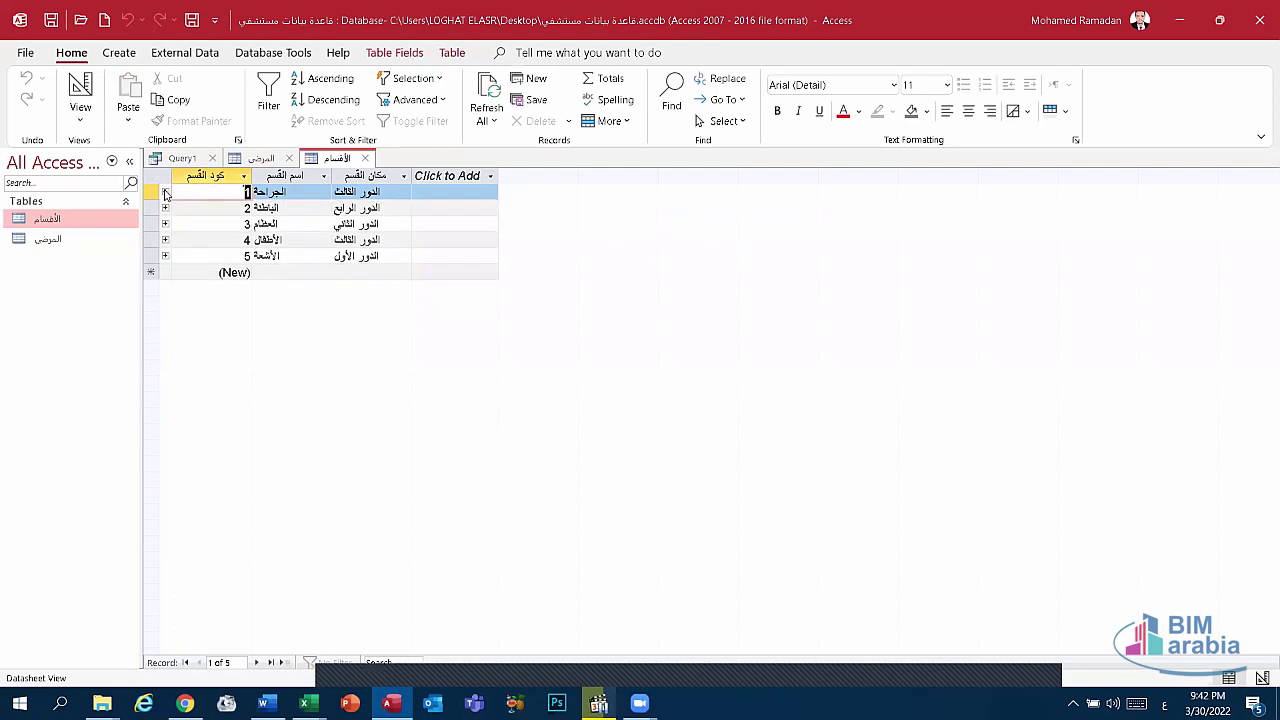
click(166, 193)
click(166, 193)
click(166, 193)
click(166, 193)
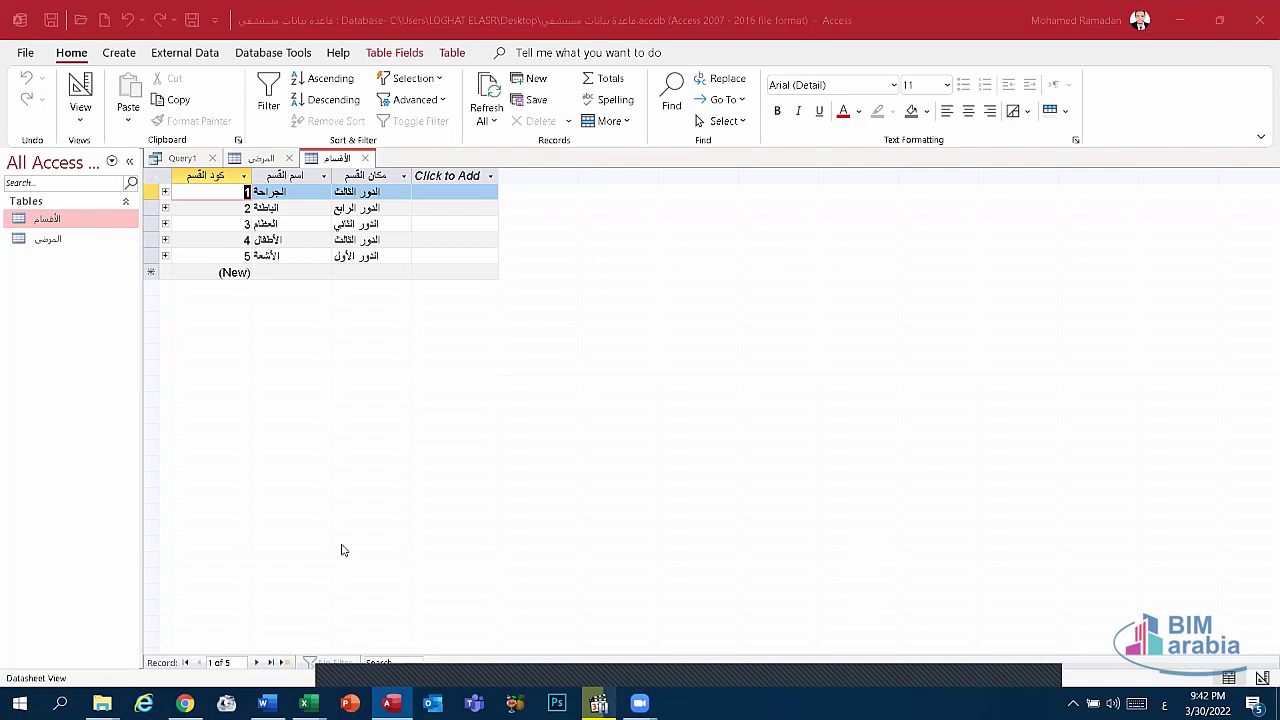
Close the الأقسام, المرضى and Query1 tabs, discarding the query changes.
right_click(341, 165)
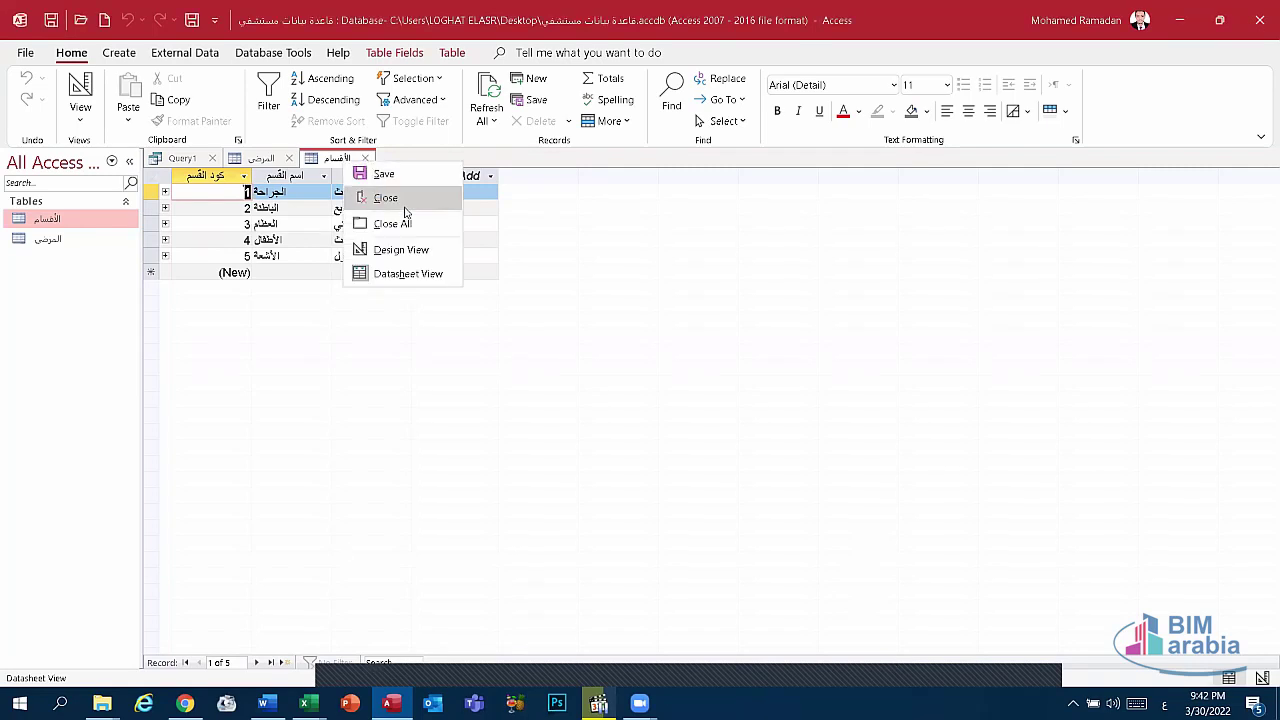
click(400, 195)
right_click(258, 160)
click(280, 188)
right_click(200, 158)
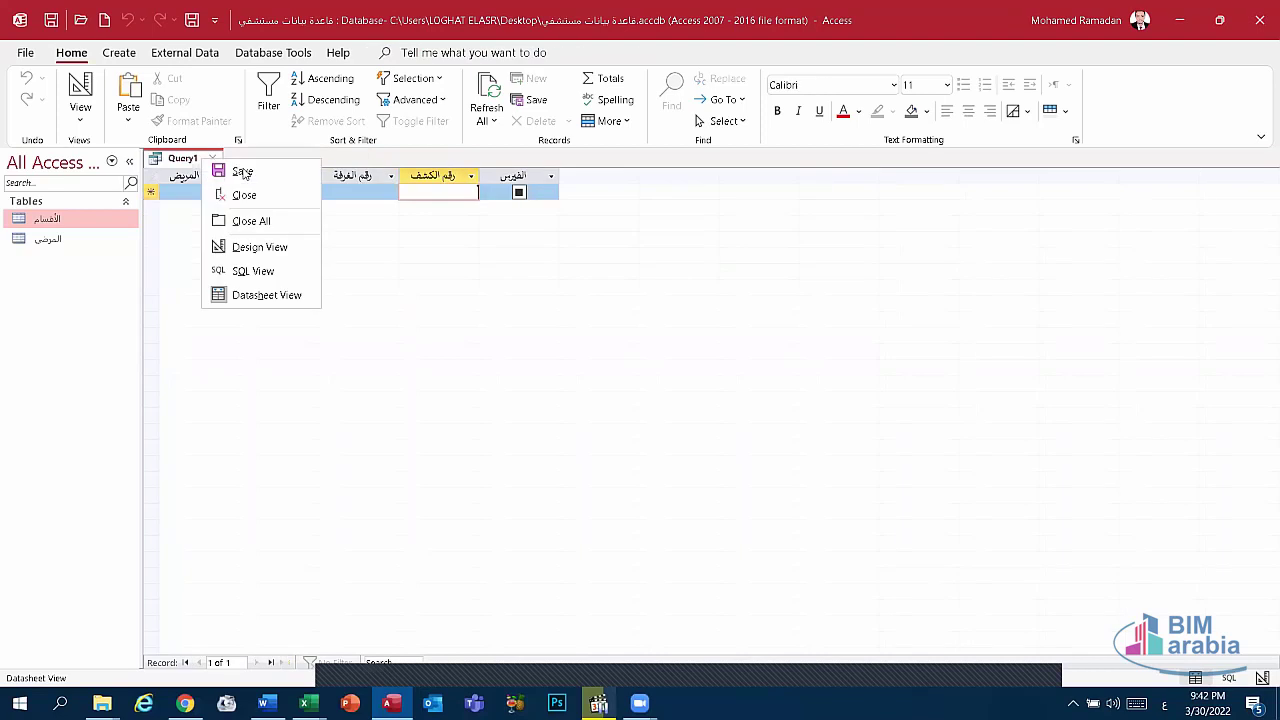
click(235, 191)
key(Tab)
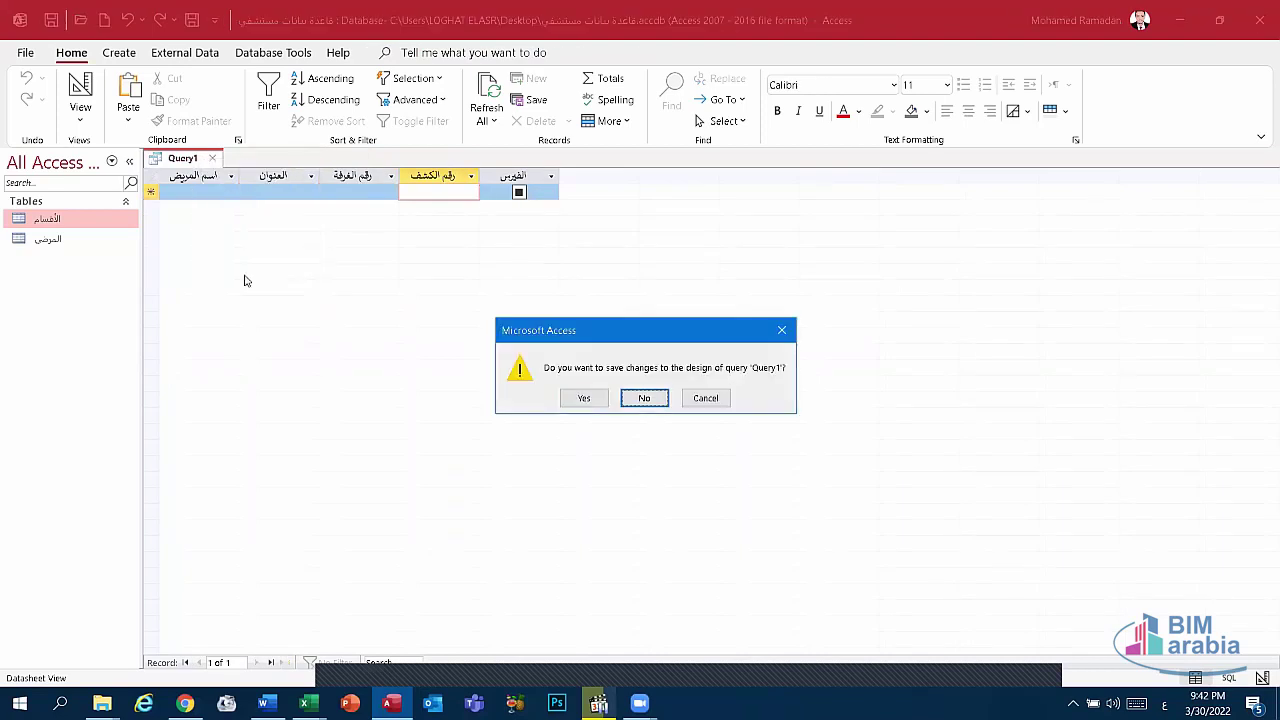
key(Return)
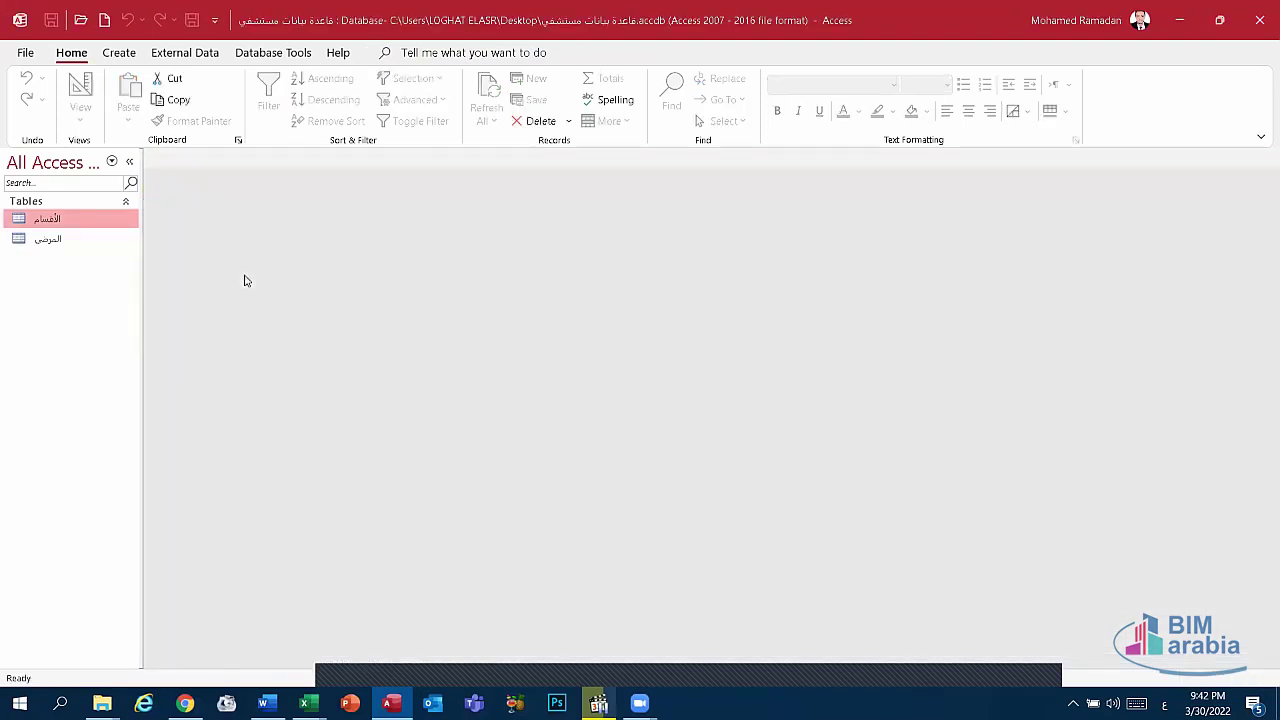
Start a new empty query design from the Create tab.
right_click(55, 220)
click(40, 240)
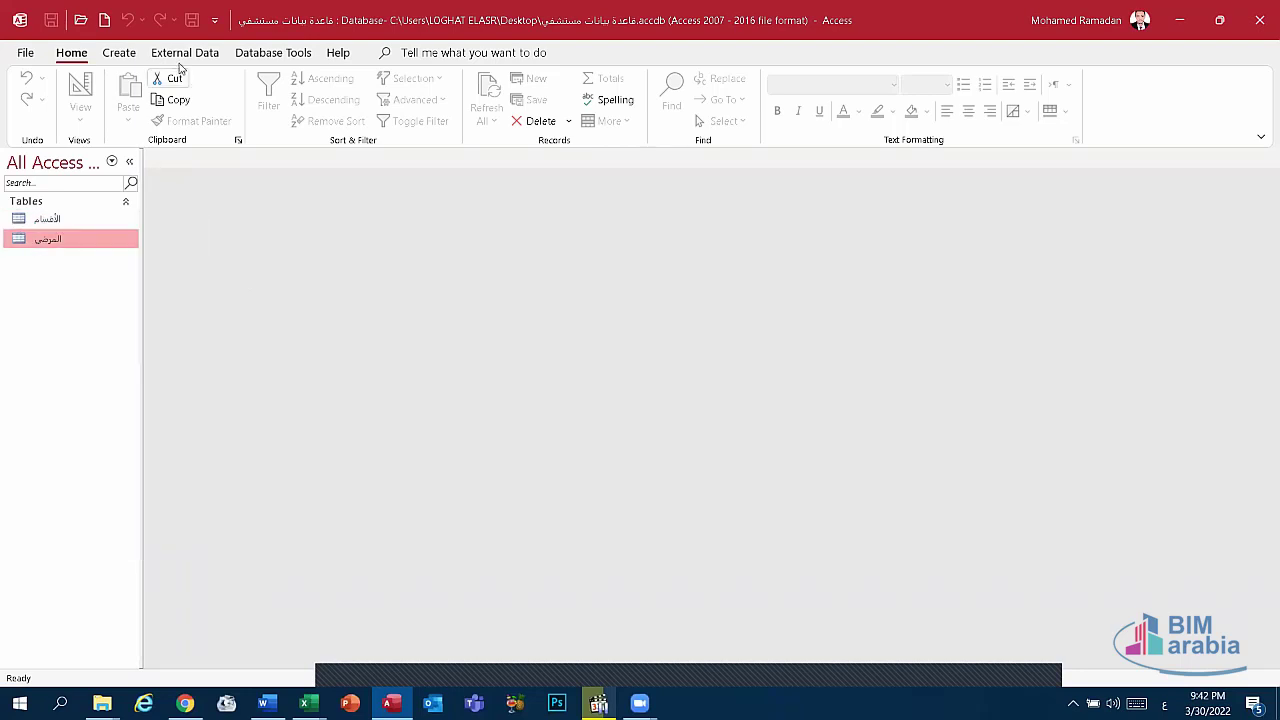
click(121, 54)
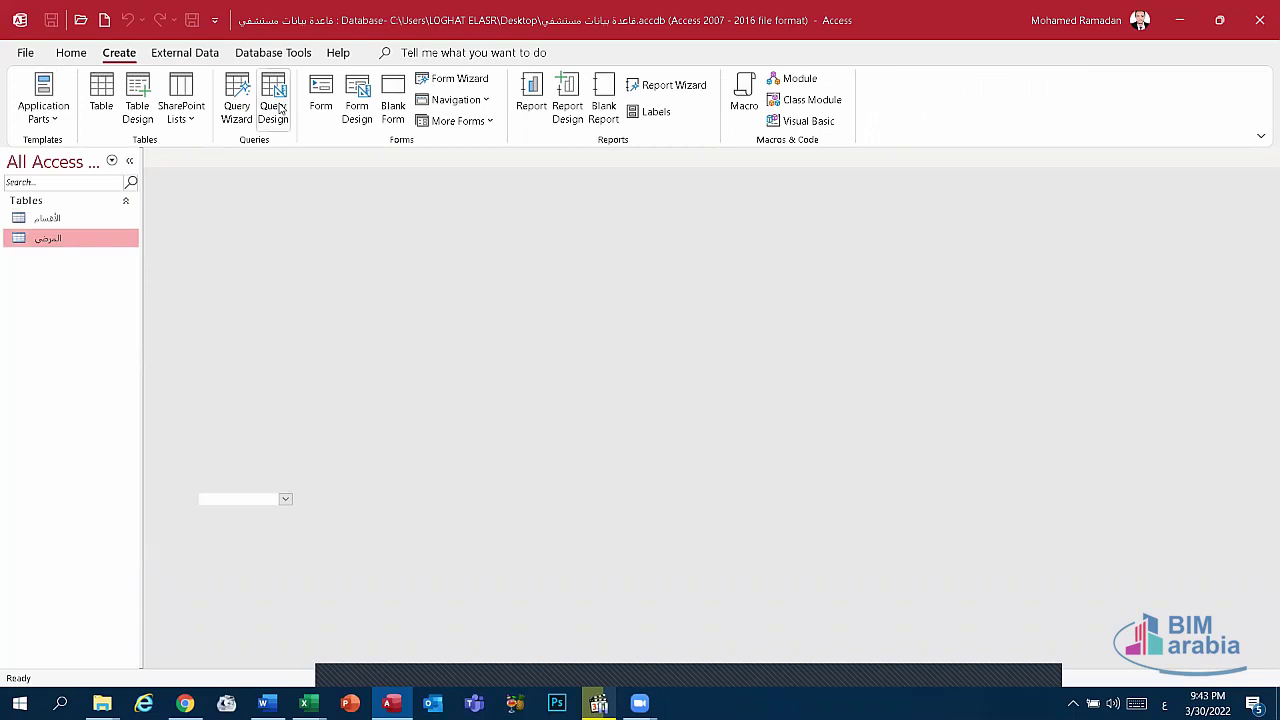
click(280, 108)
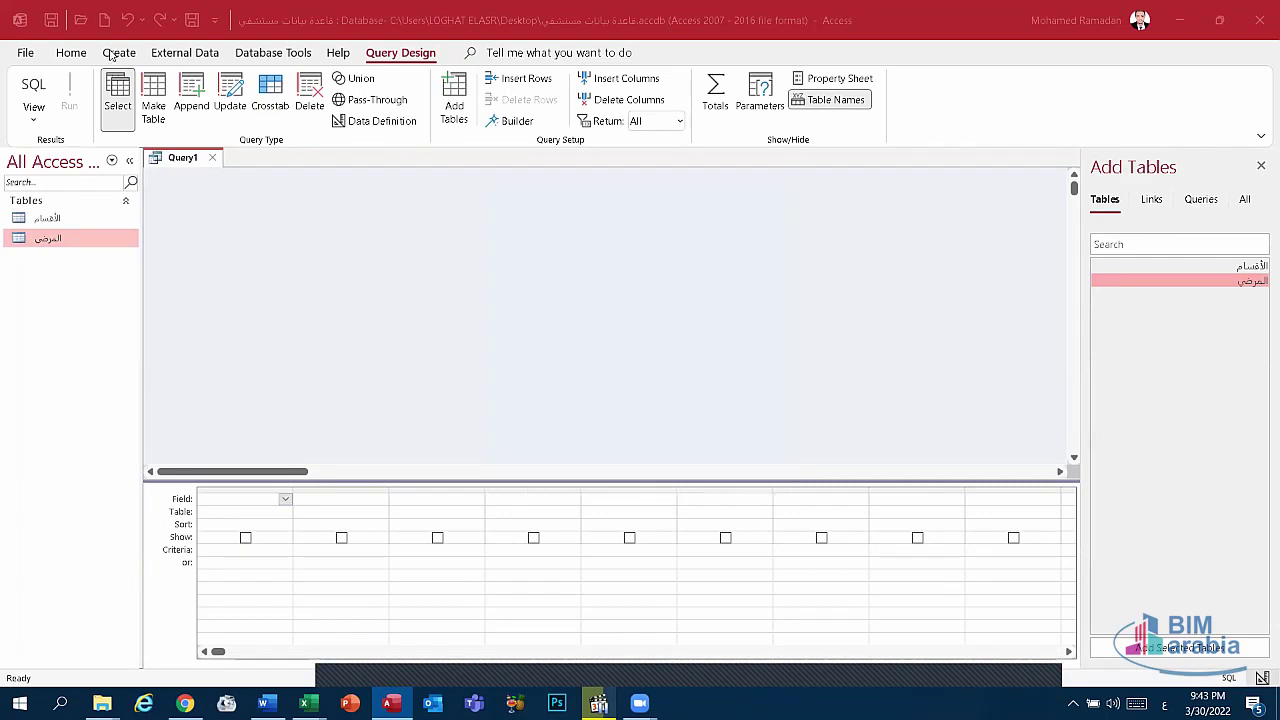
Add the الأقسام and المرضى tables and move the المرضى box right and down.
click(260, 56)
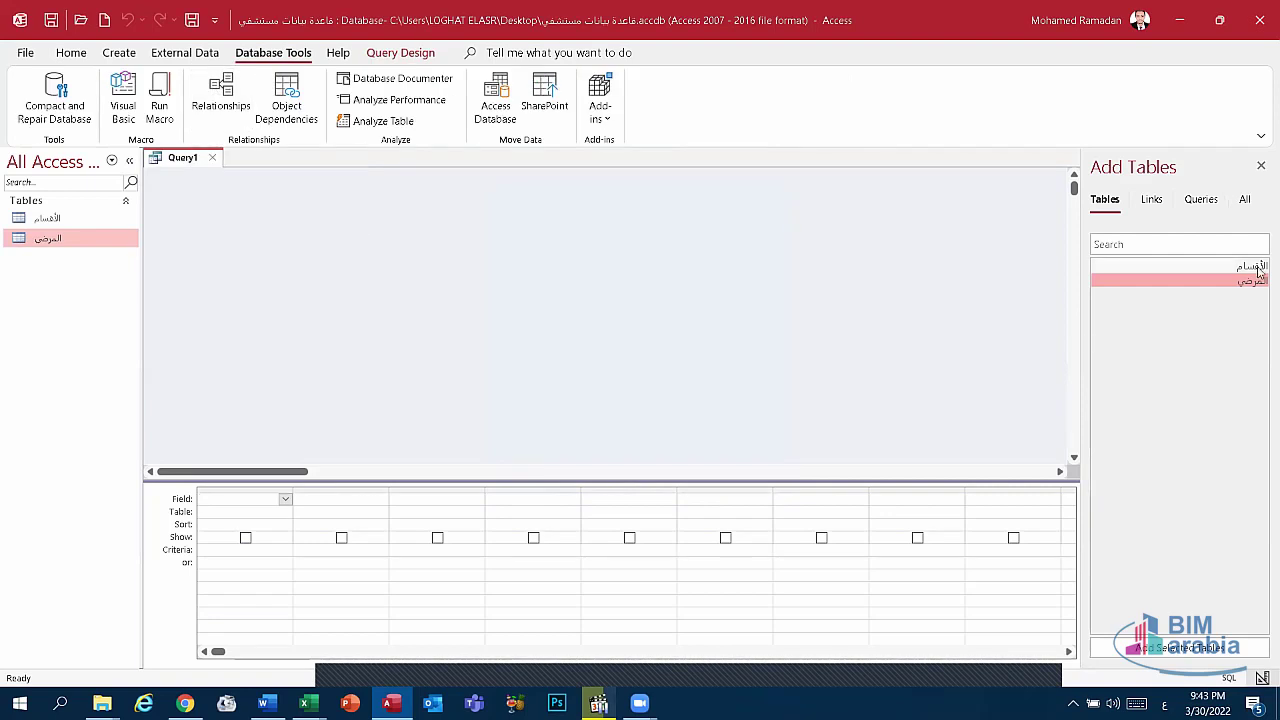
click(1258, 268)
click(1240, 648)
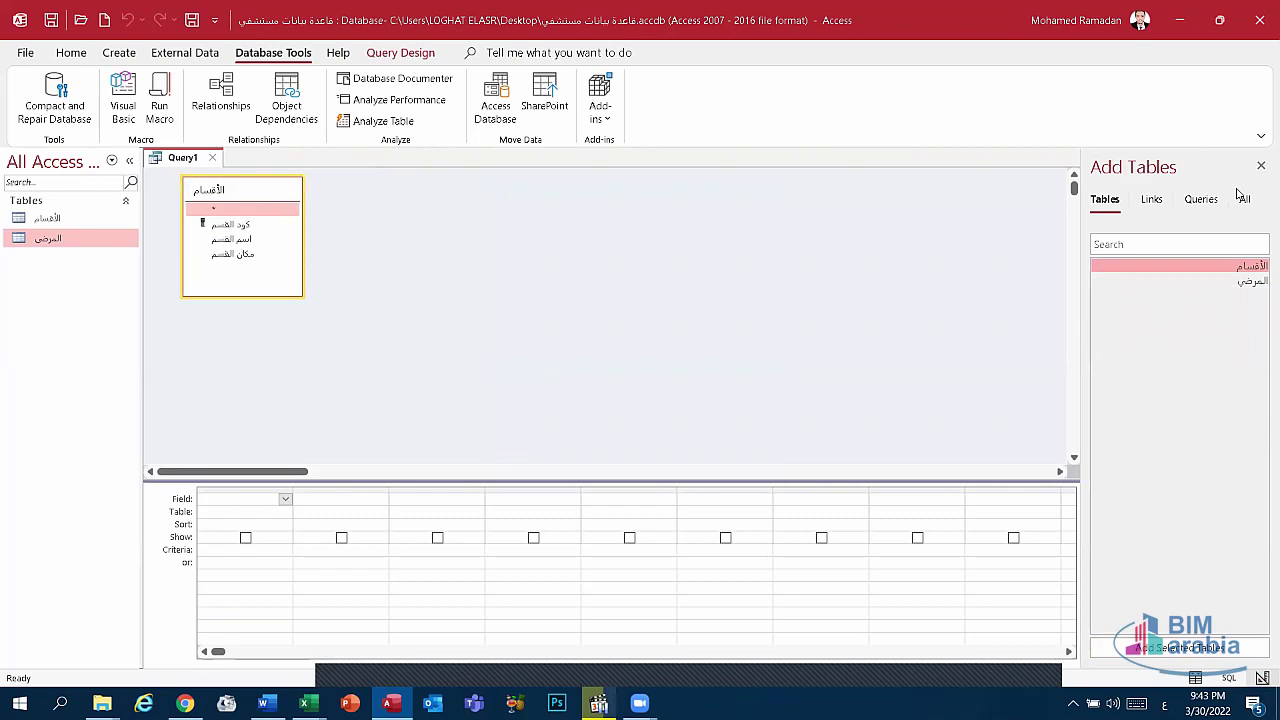
click(1250, 281)
click(1180, 648)
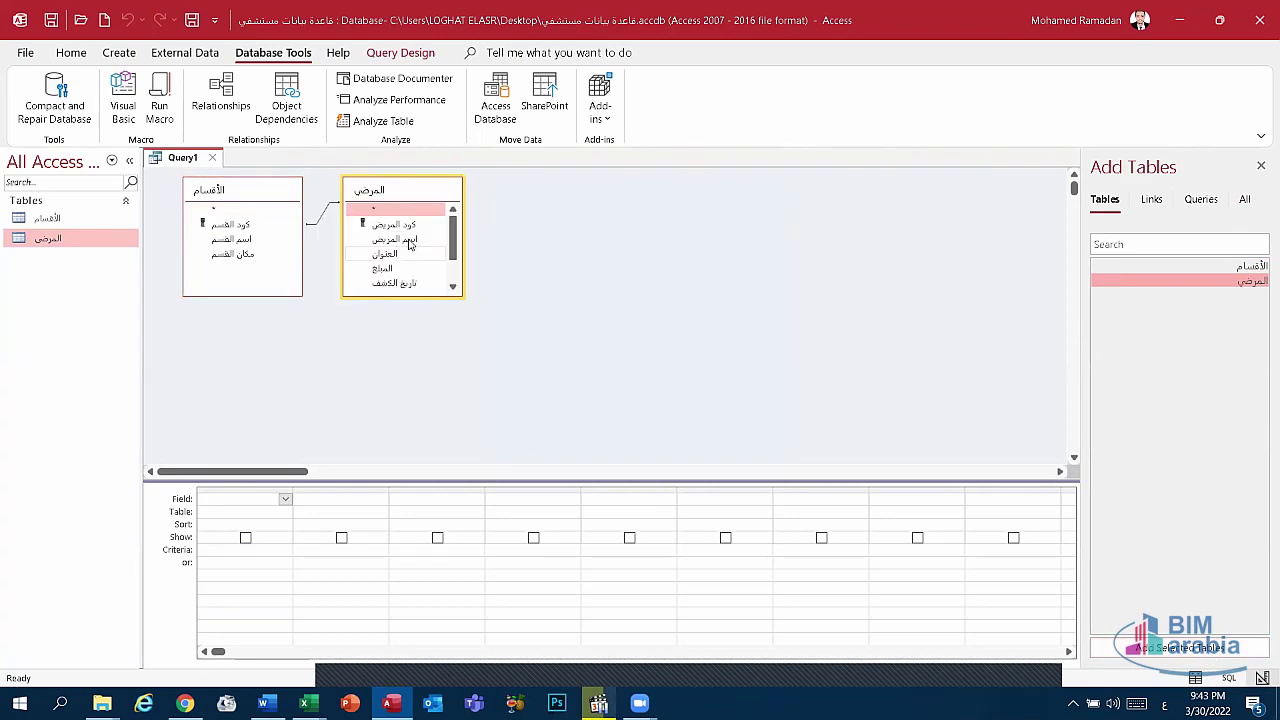
drag(400, 191, 673, 233)
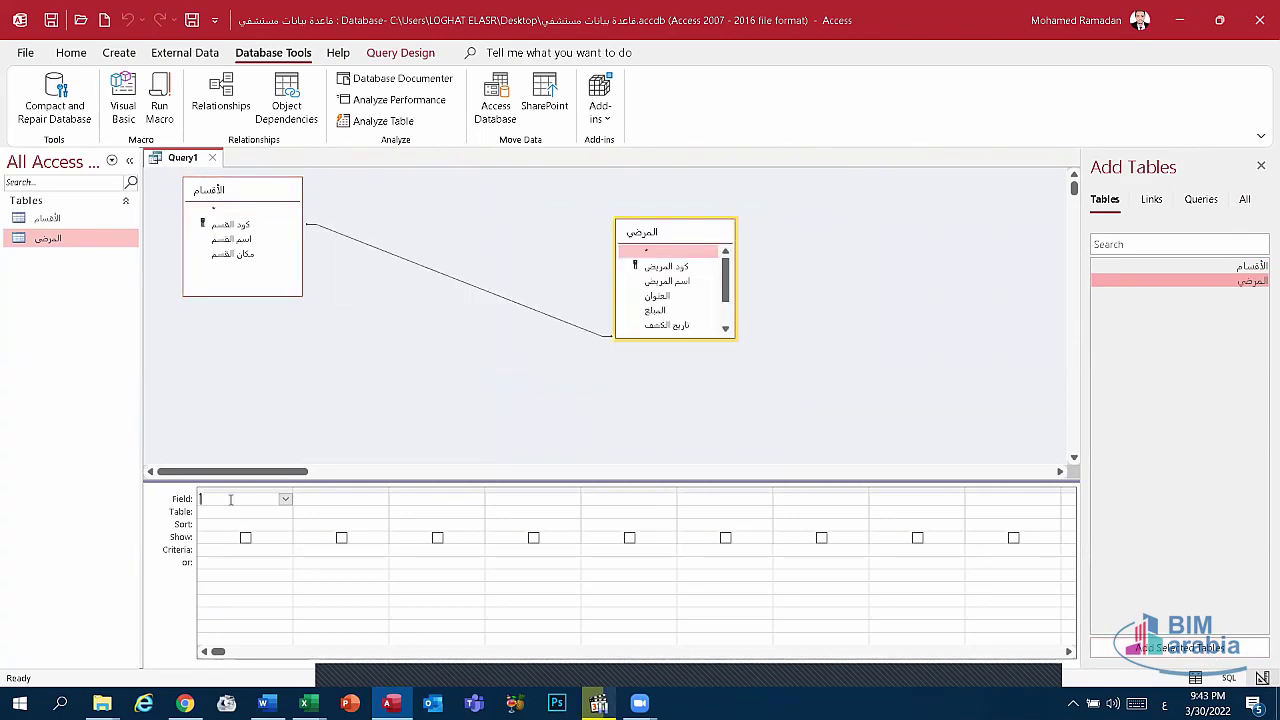
Set the first column to اسم القسم and inspect the join between the tables.
click(285, 499)
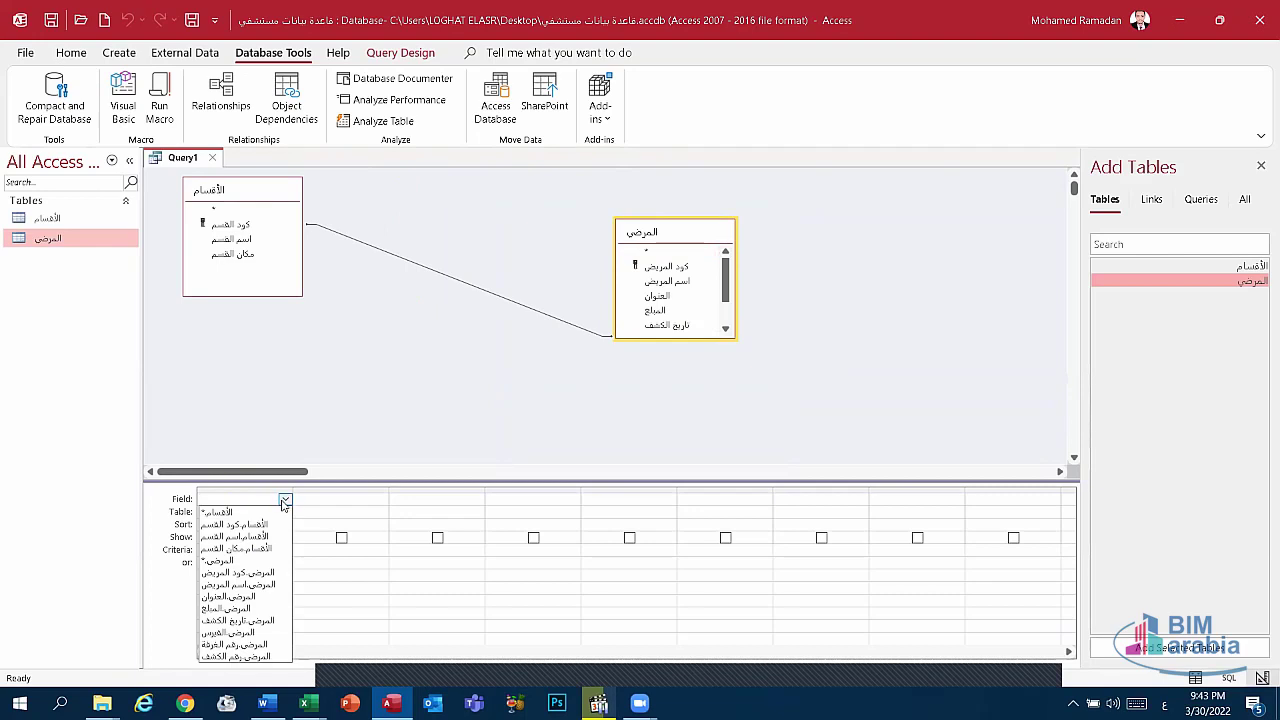
click(238, 536)
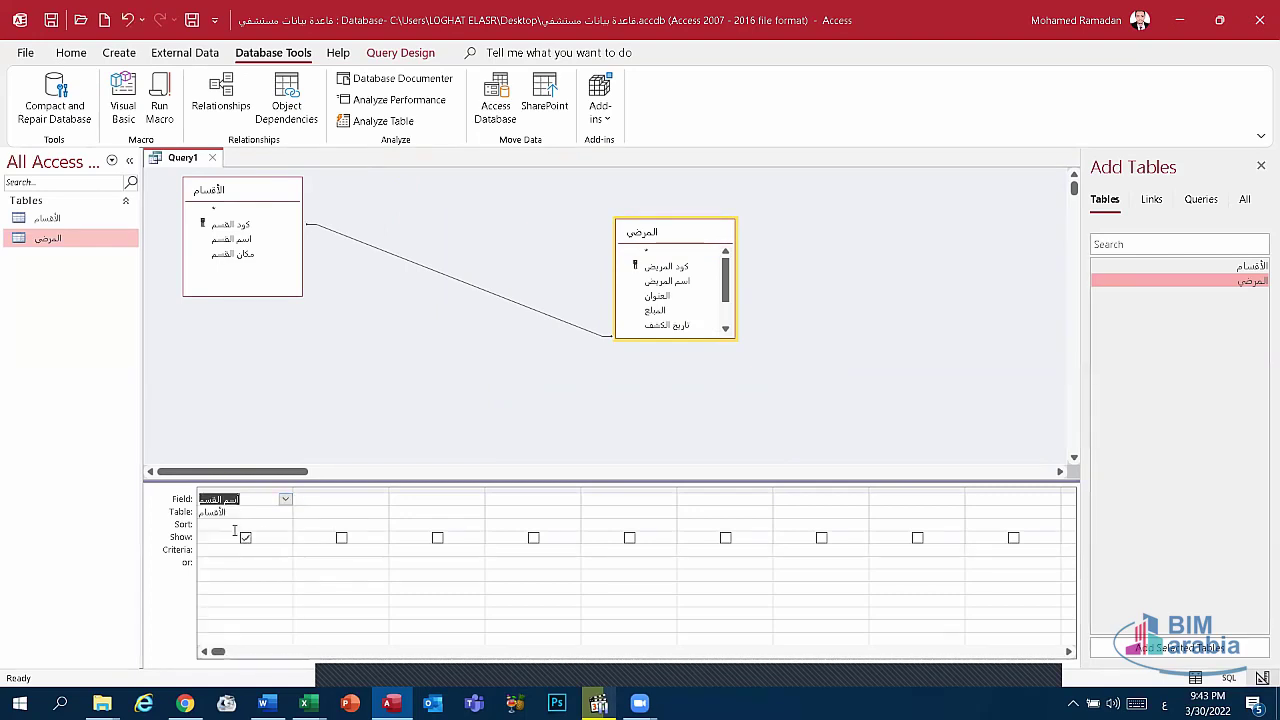
click(285, 499)
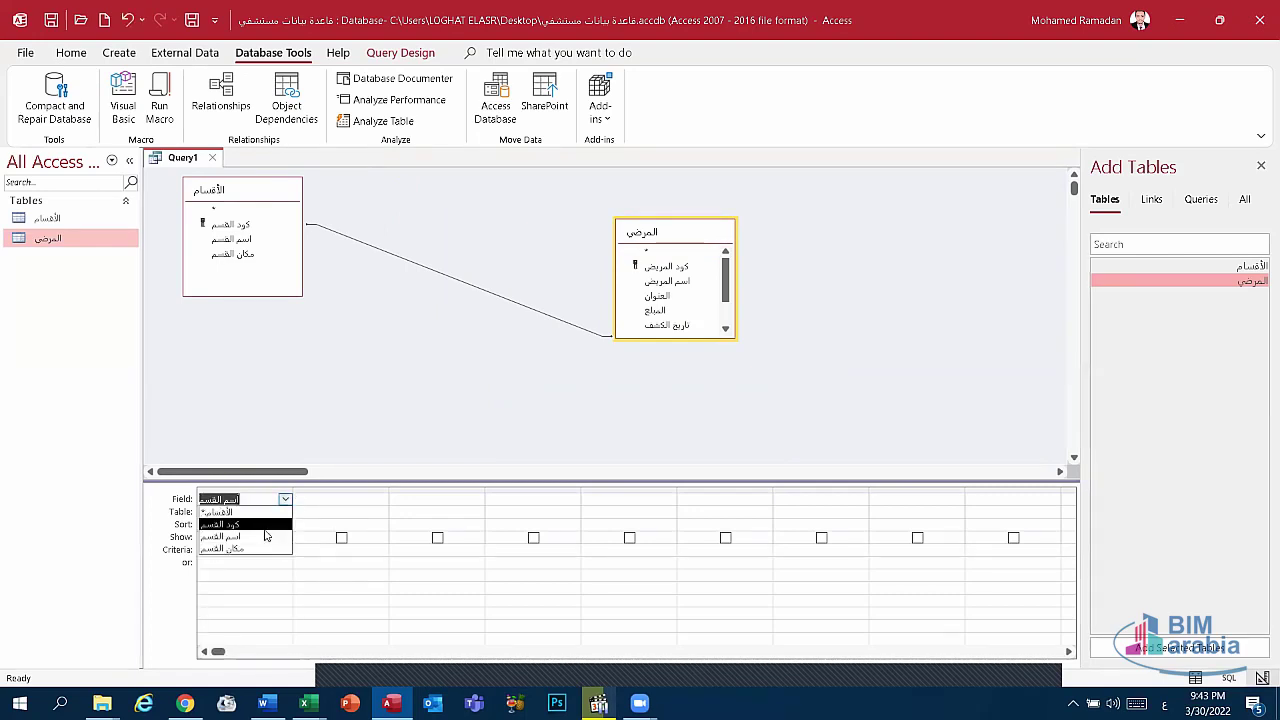
click(285, 499)
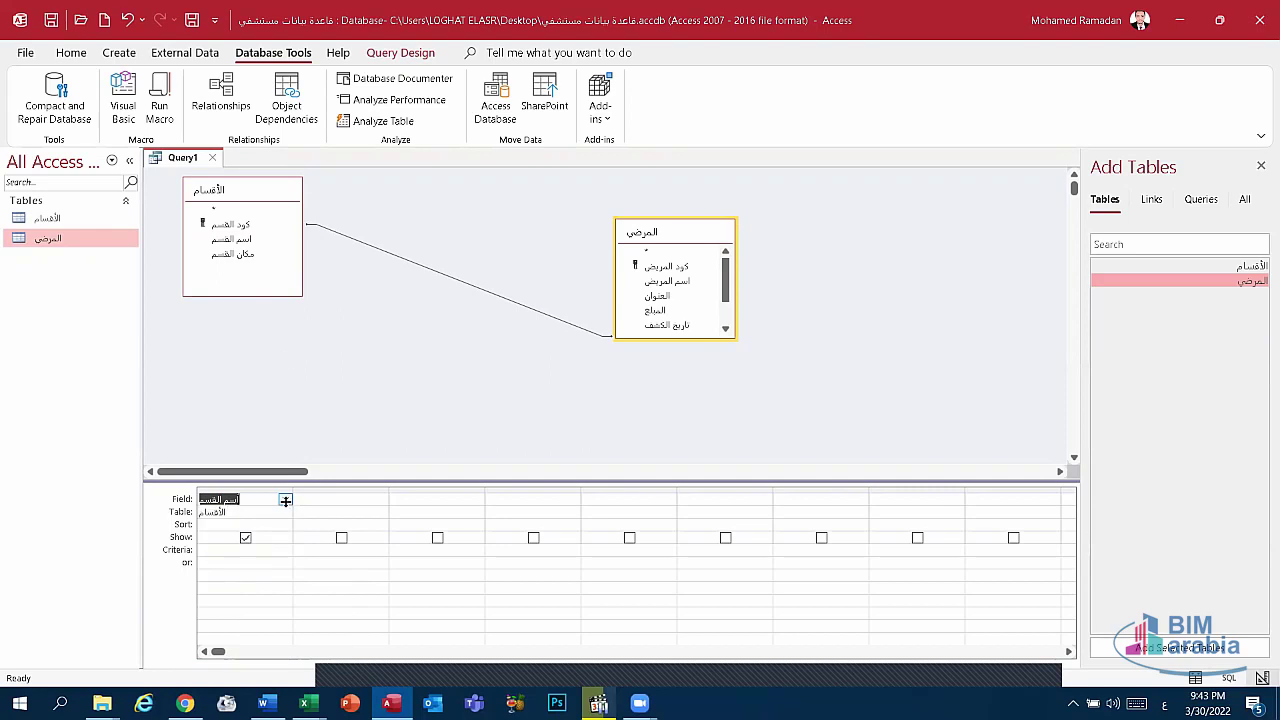
click(285, 499)
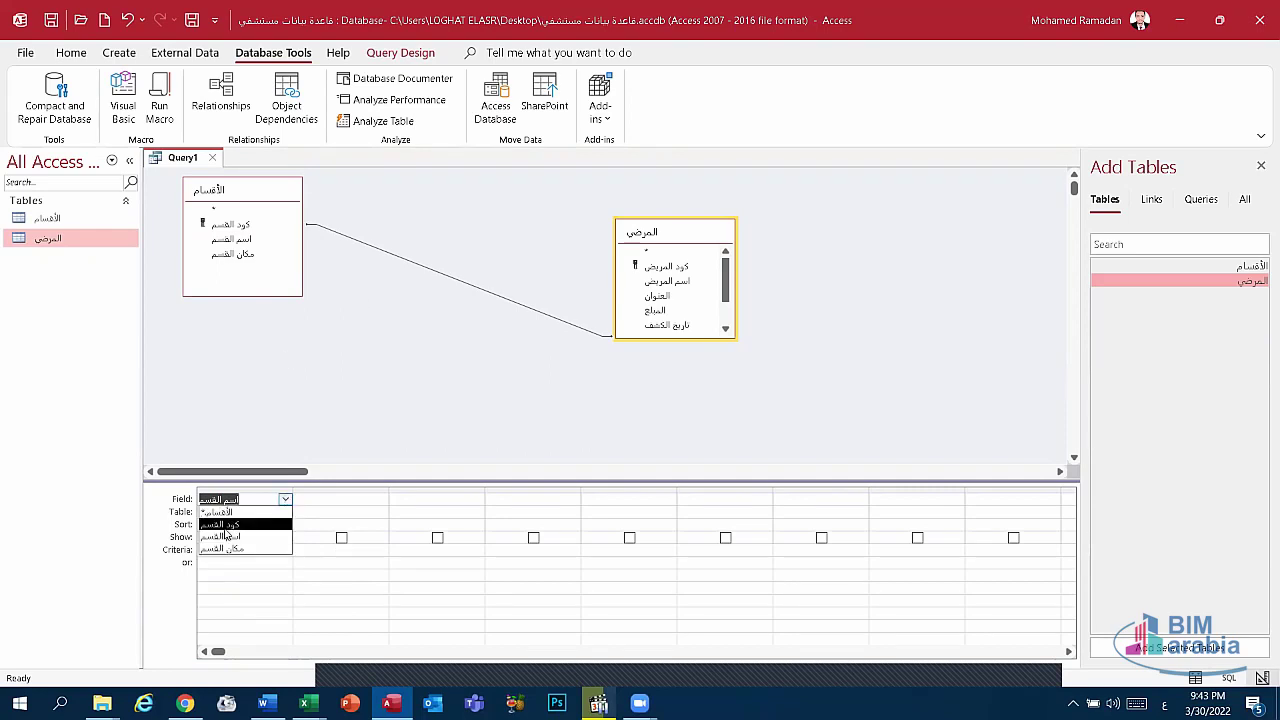
click(286, 500)
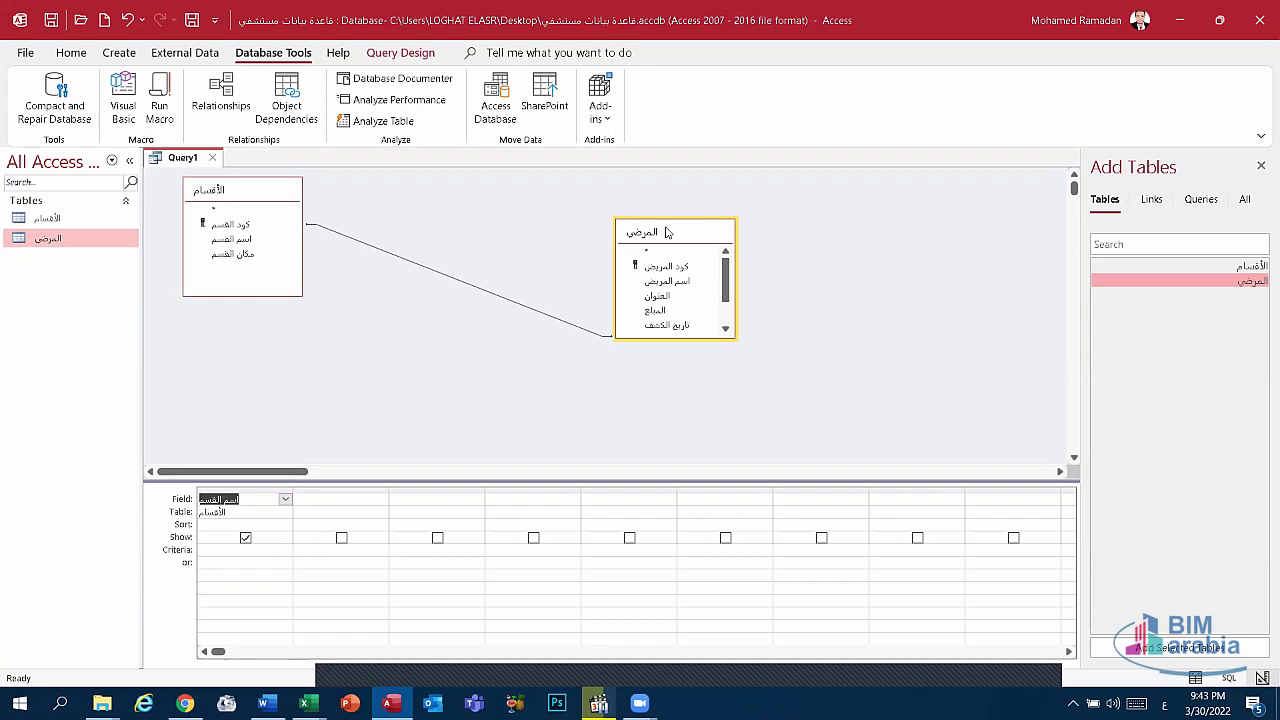
click(277, 191)
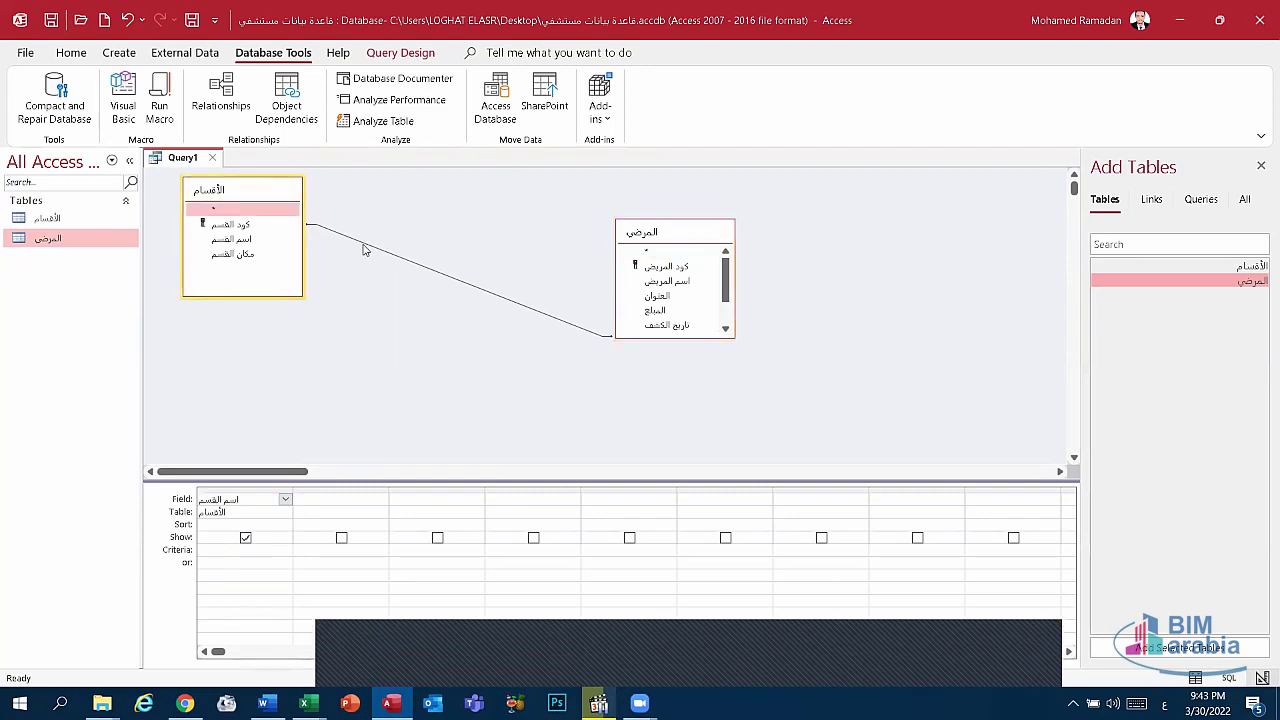
click(377, 250)
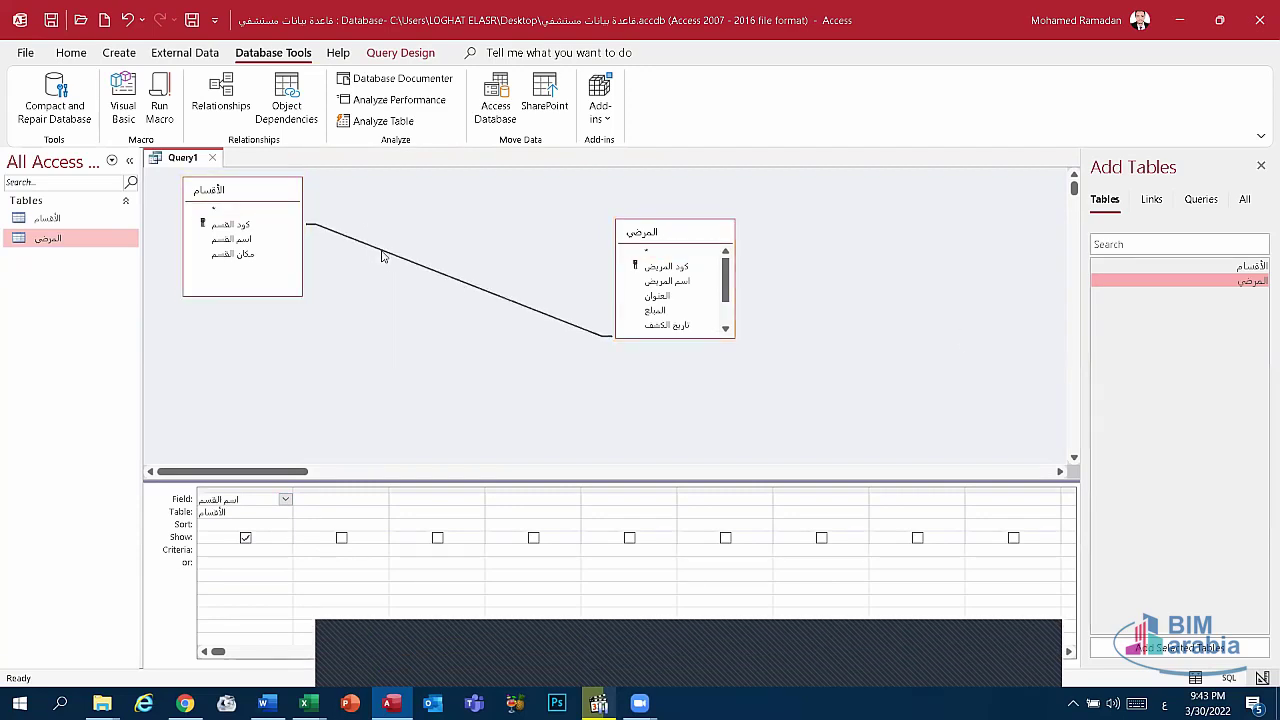
click(288, 516)
Close Query1 without saving its changes.
right_click(186, 159)
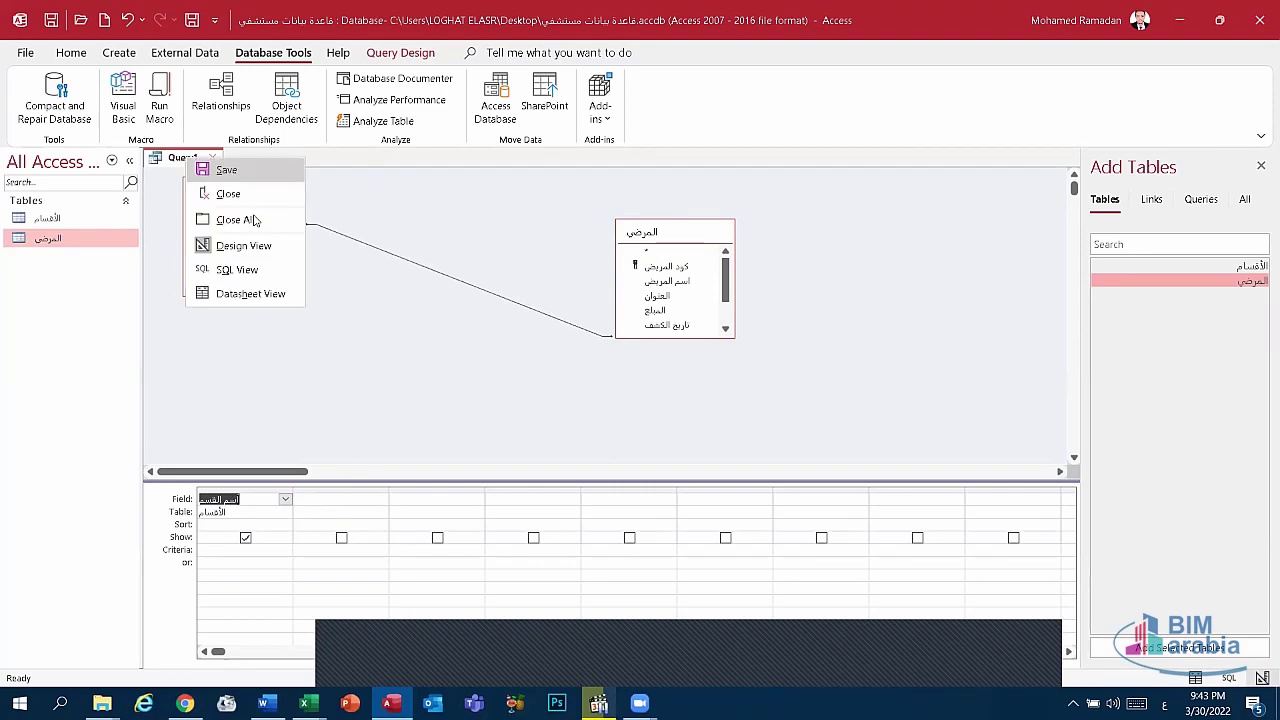
click(235, 194)
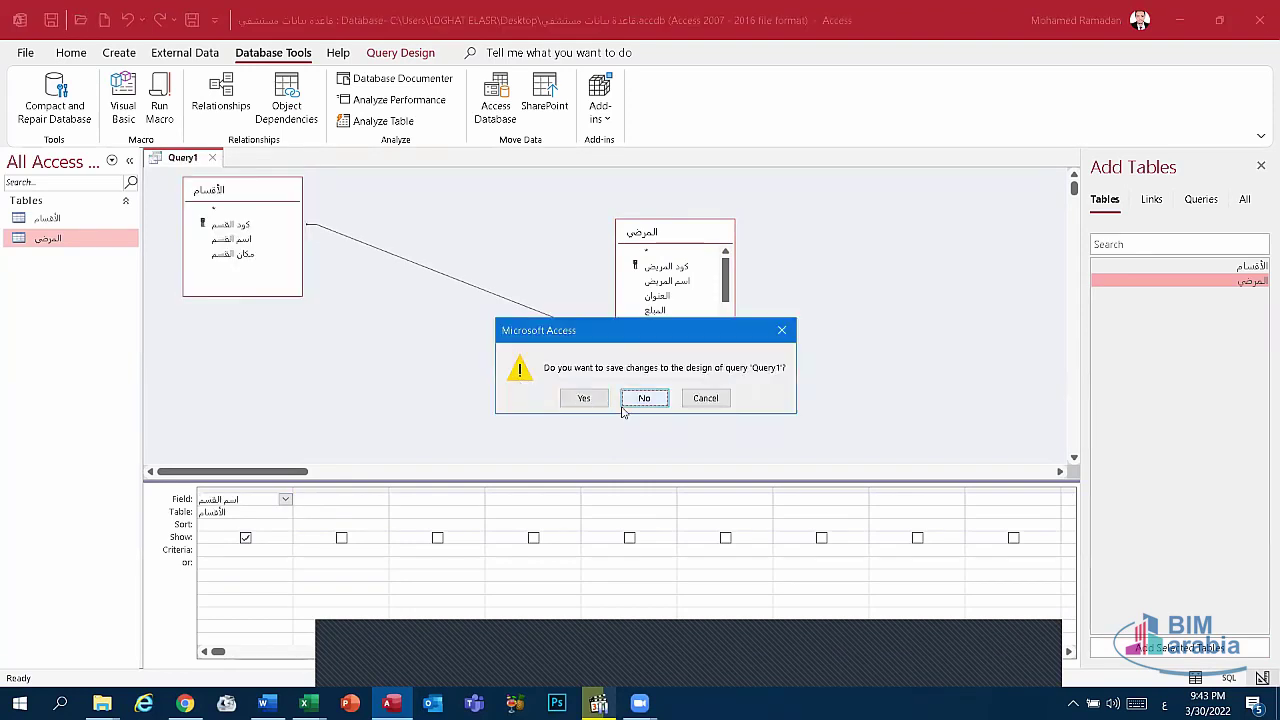
click(622, 407)
click(86, 220)
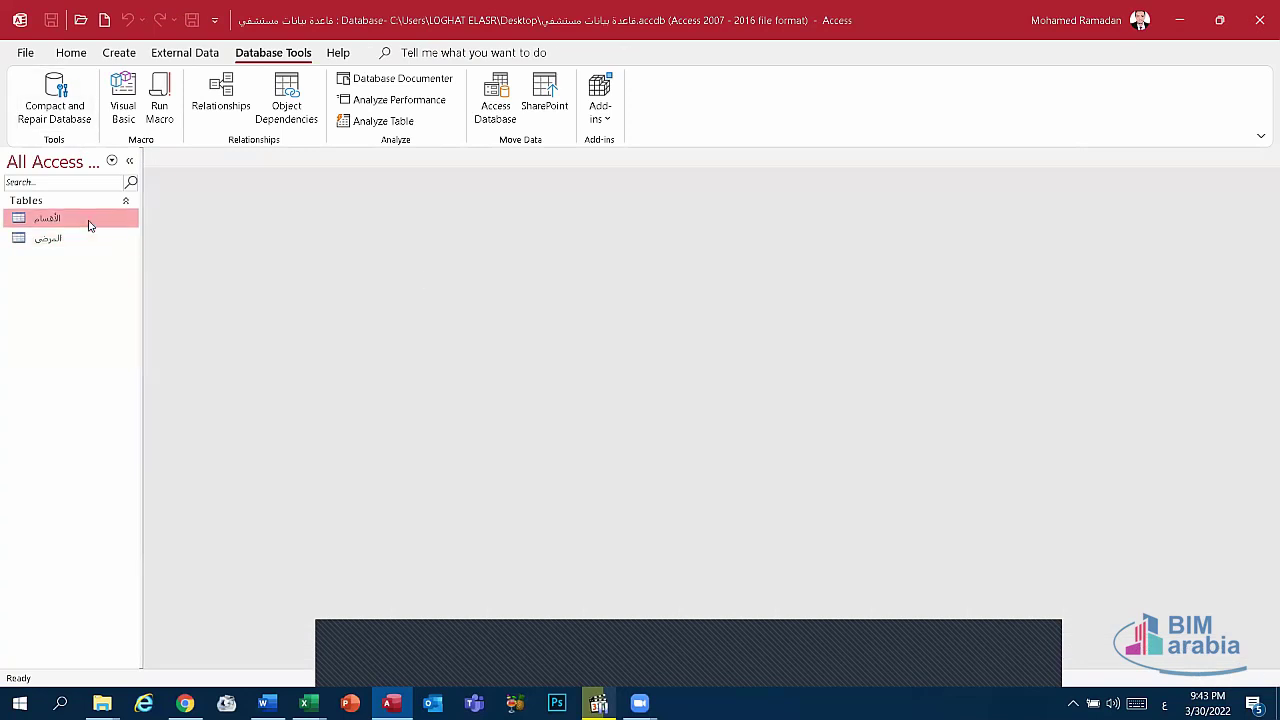
Start a new design query on the المرضى table with اسم المريض as column 1's field.
click(128, 56)
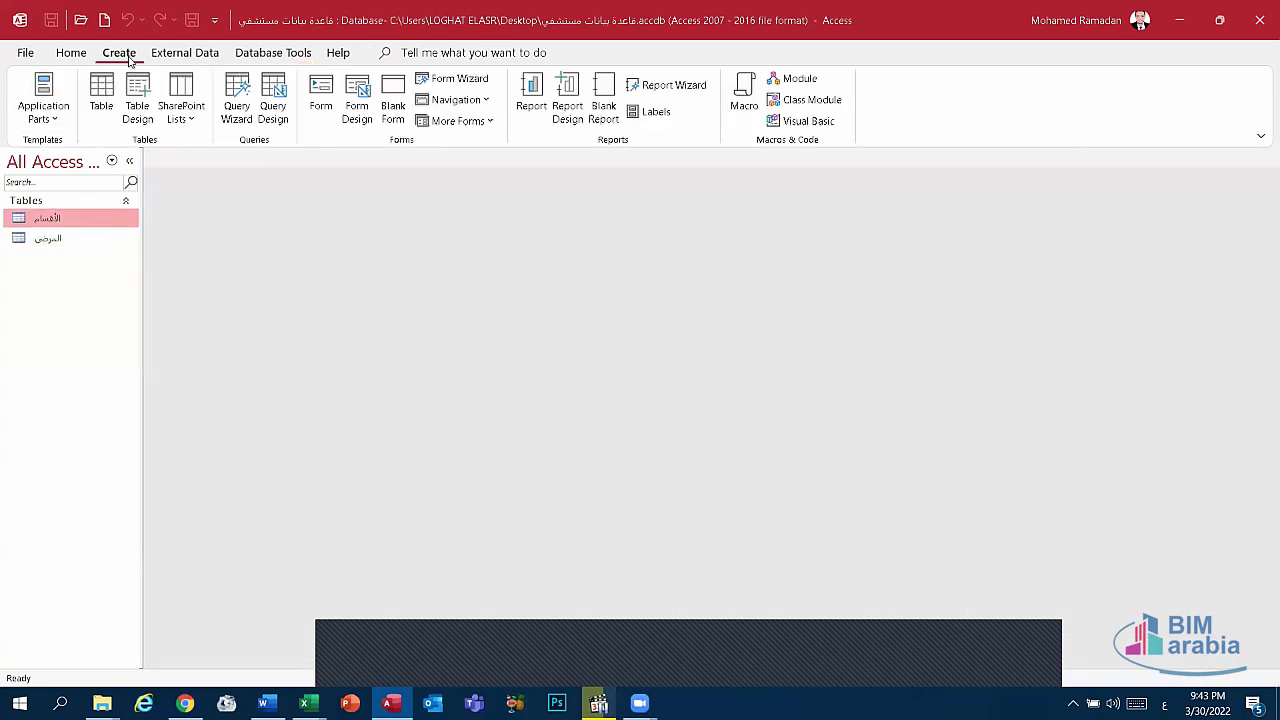
click(50, 240)
click(272, 100)
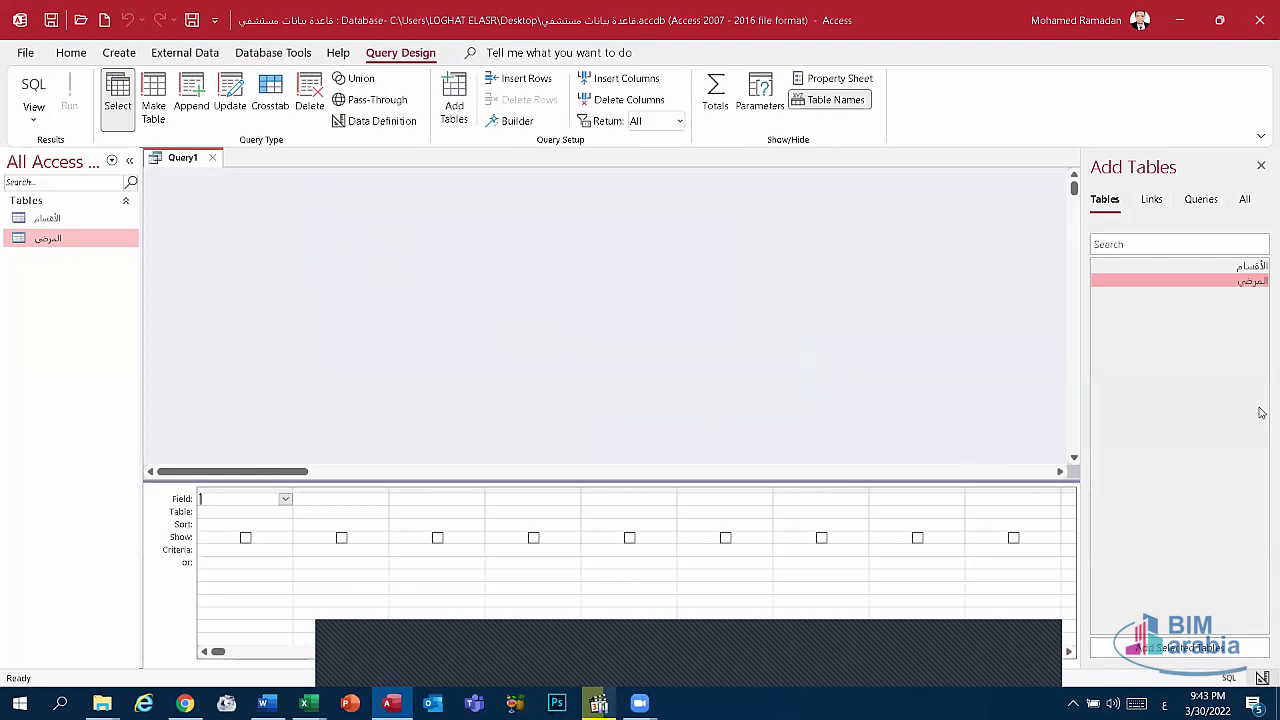
click(1199, 650)
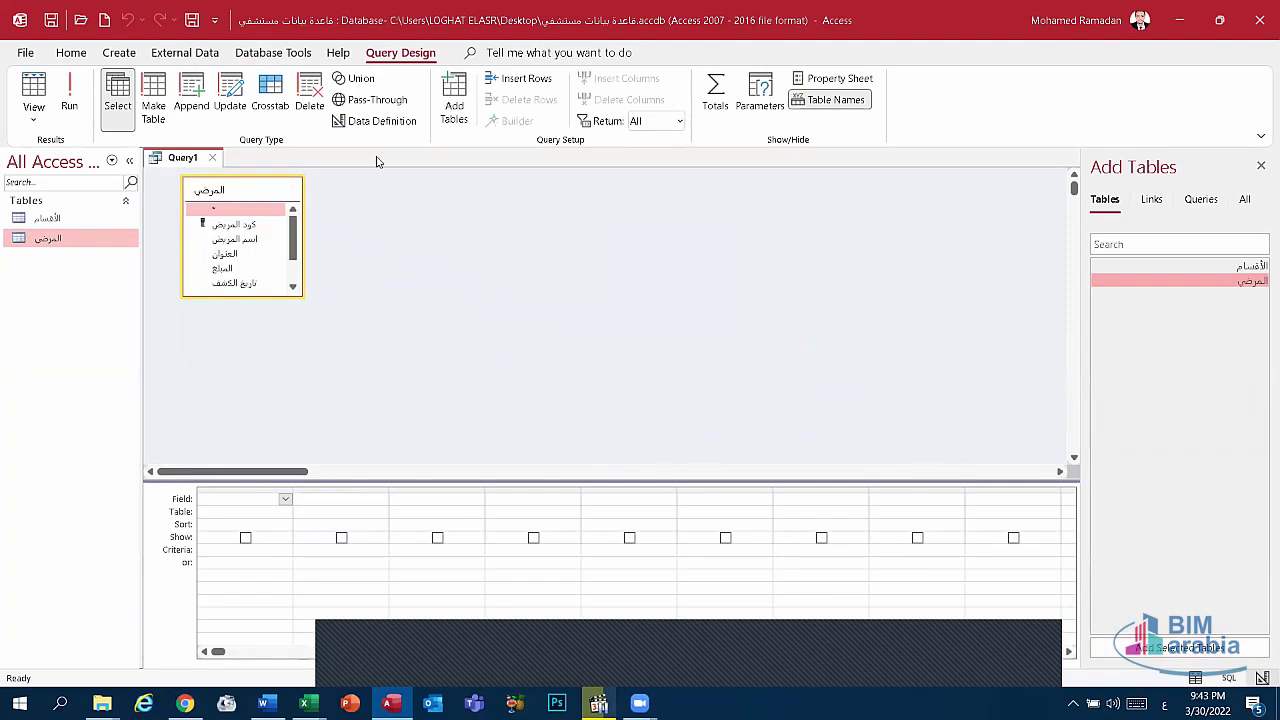
drag(278, 201, 438, 245)
click(285, 499)
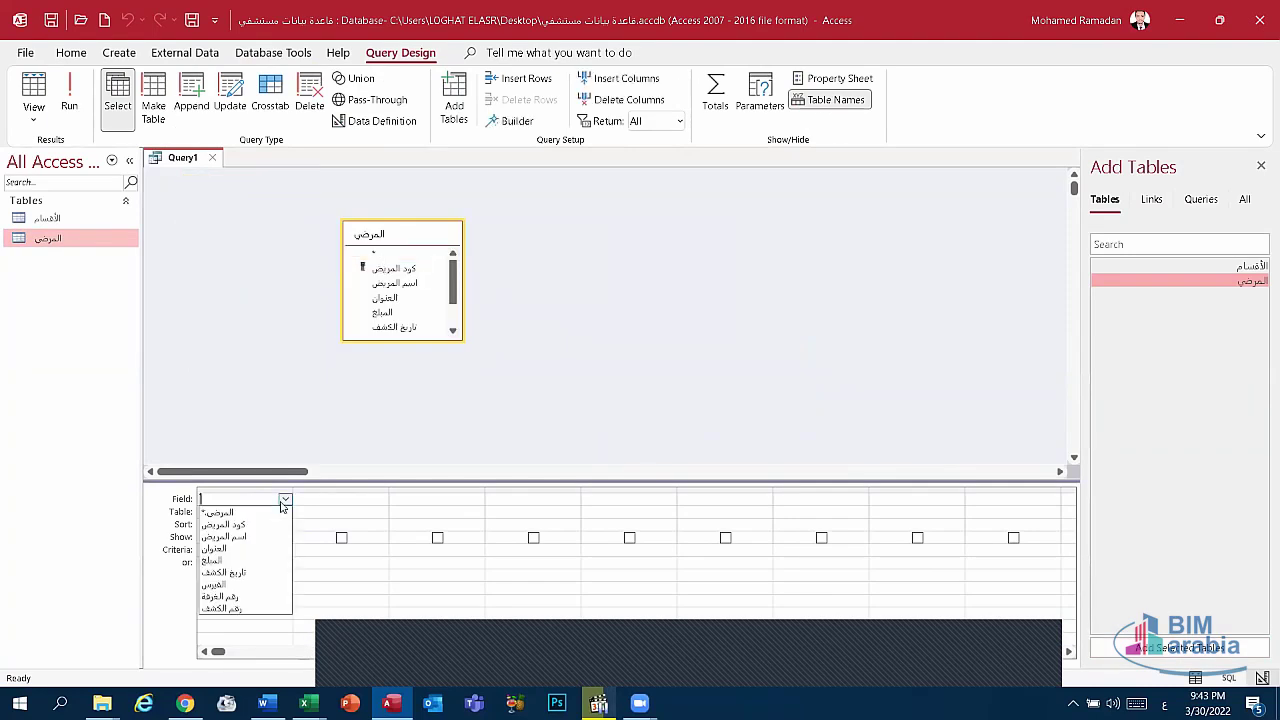
click(240, 539)
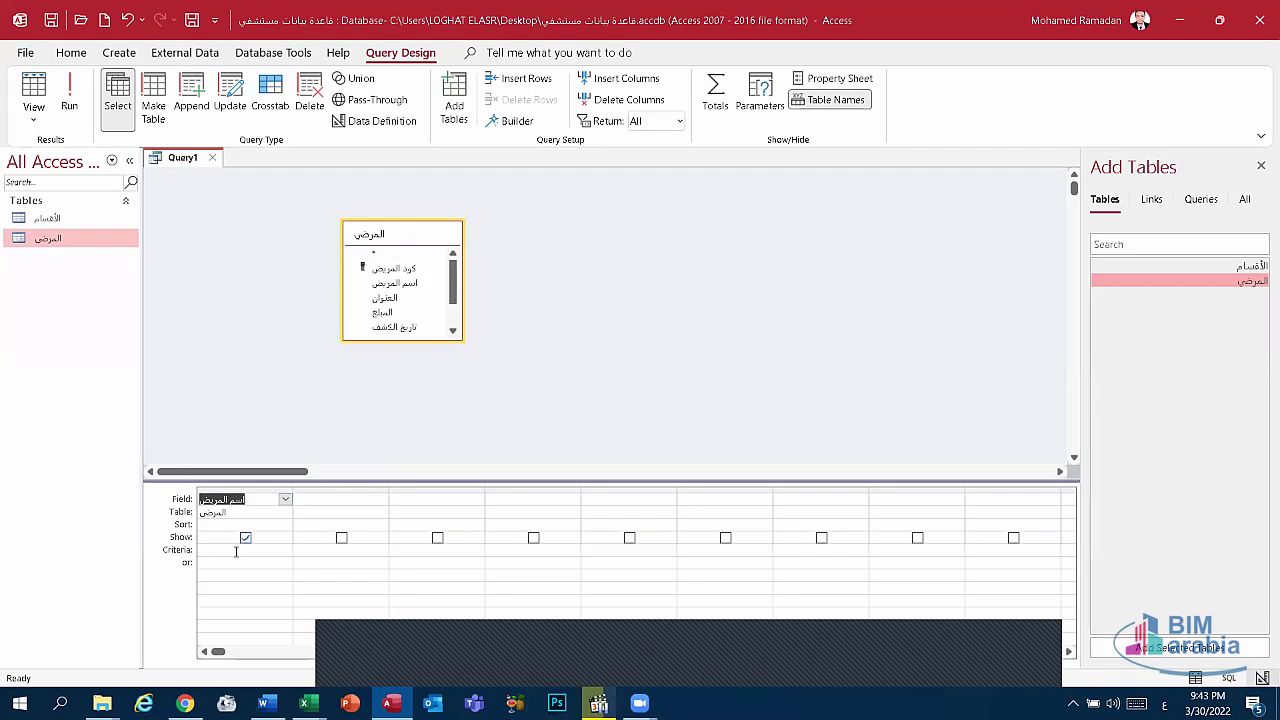
Enter and adjust the criteria Like "م*" under اسم المريض.
click(236, 551)
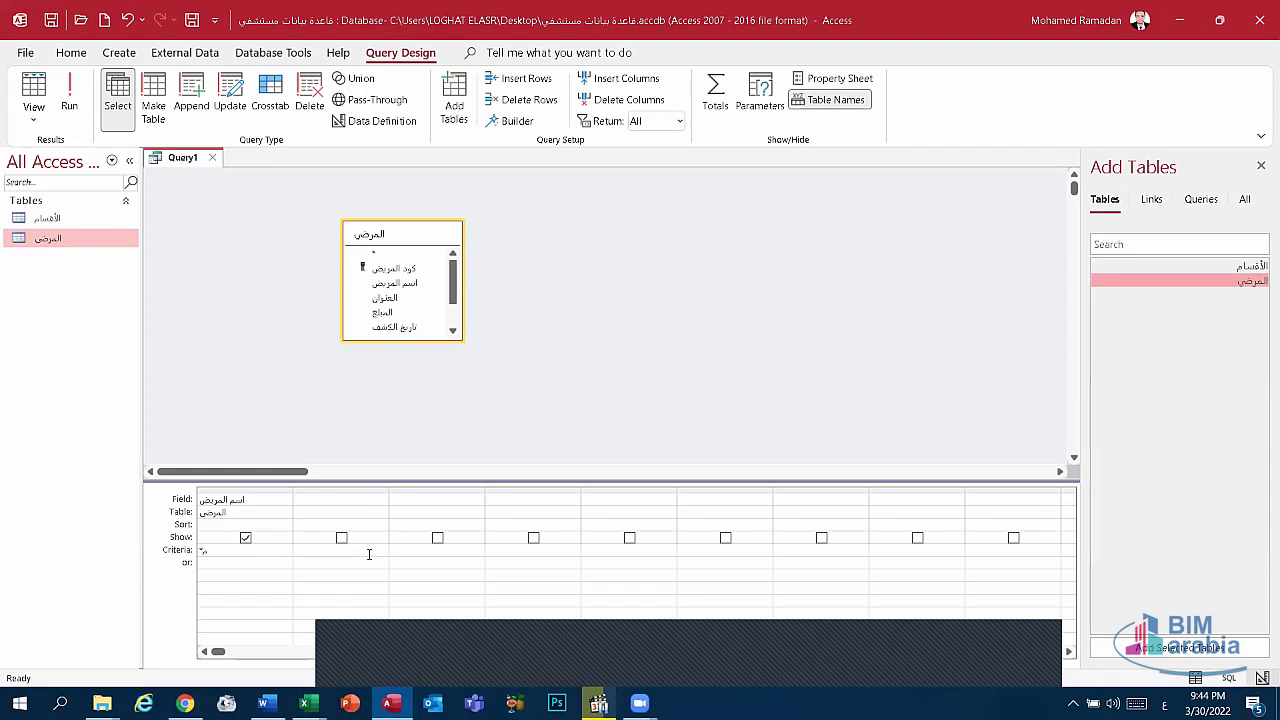
click(241, 562)
key(BackSpace)
key(BackSpace)
key(BackSpace)
key(BackSpace)
click(228, 549)
key(BackSpace)
key(BackSpace)
key(BackSpace)
key(BackSpace)
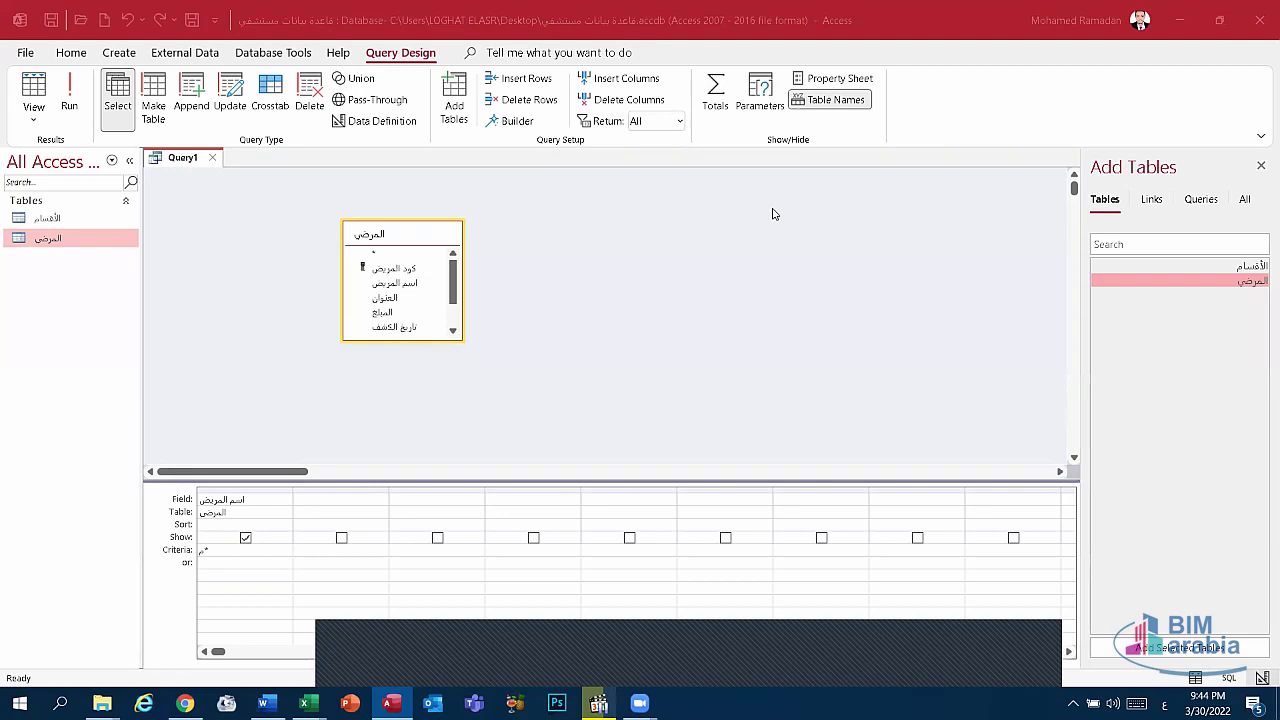
click(366, 457)
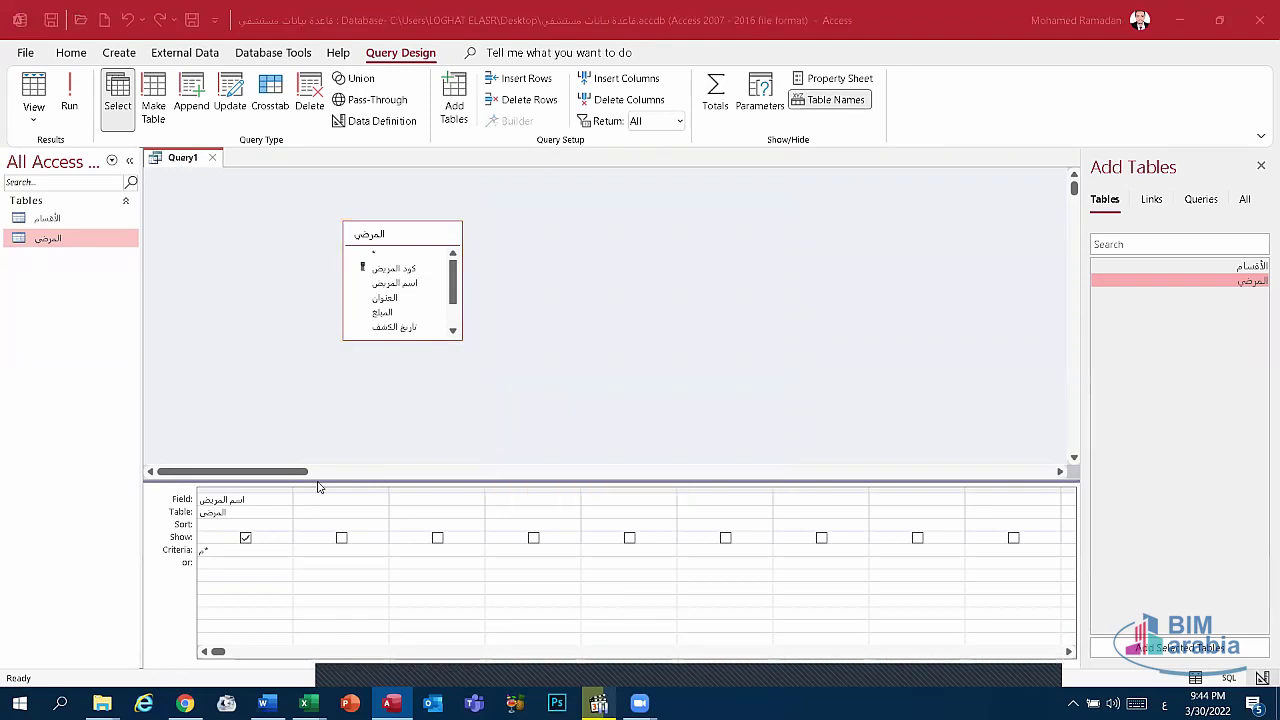
click(261, 502)
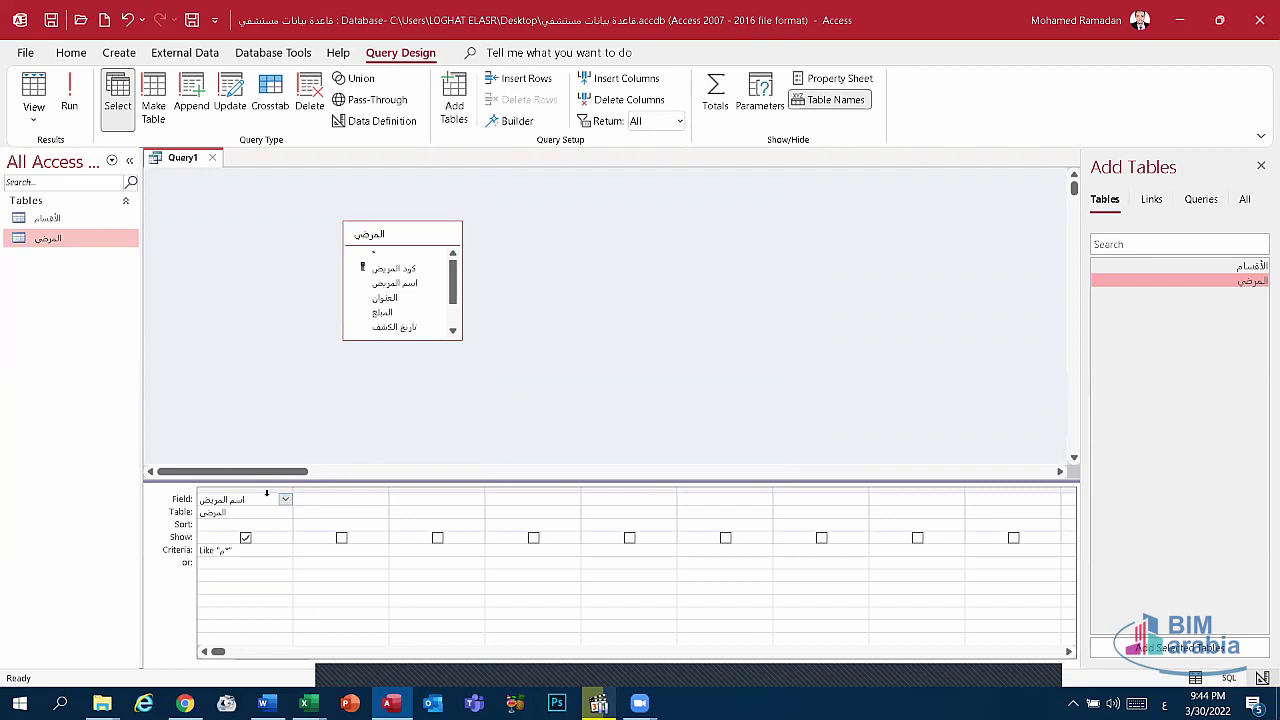
Open the second column's field list, leaving it without a field.
click(354, 504)
click(381, 500)
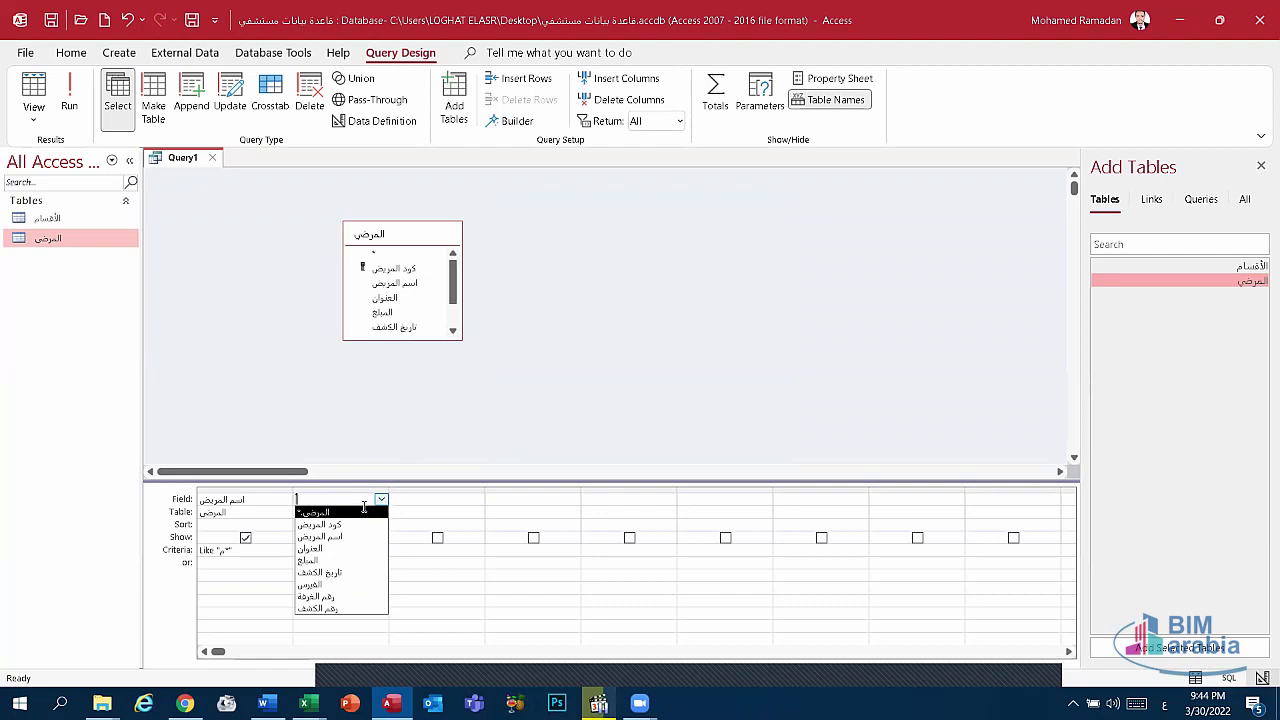
key(Tab)
click(368, 496)
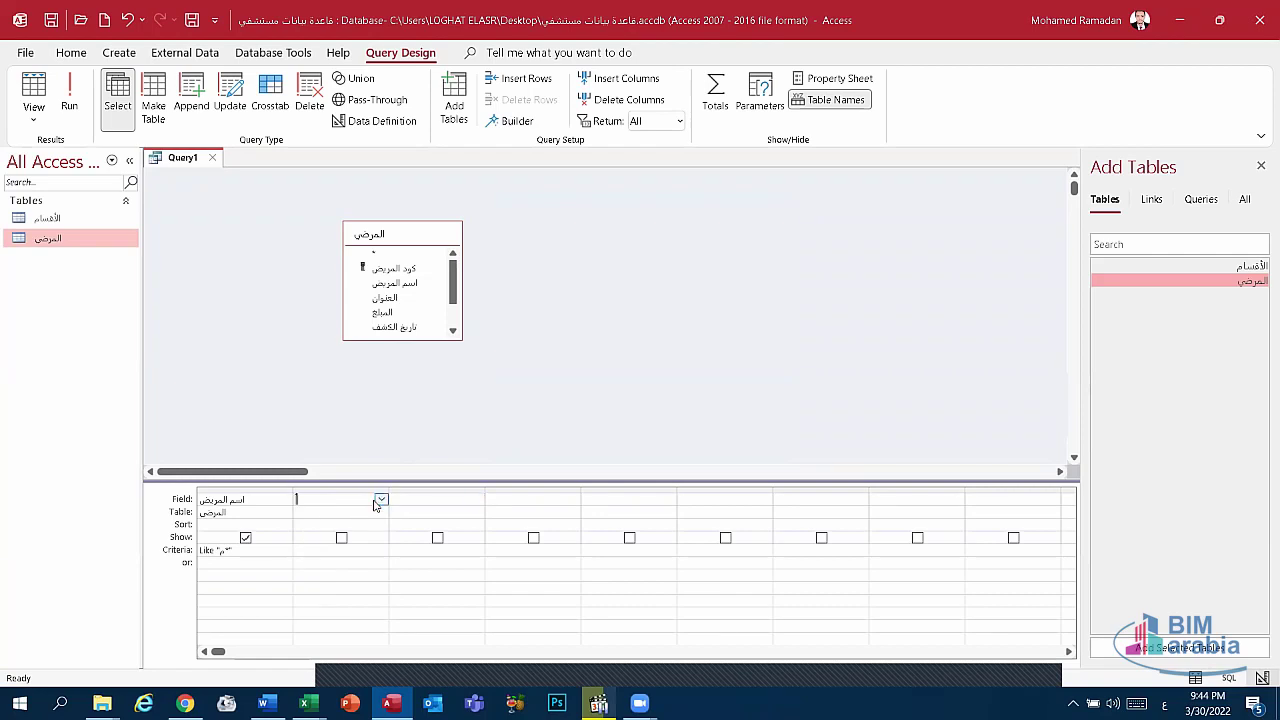
click(436, 251)
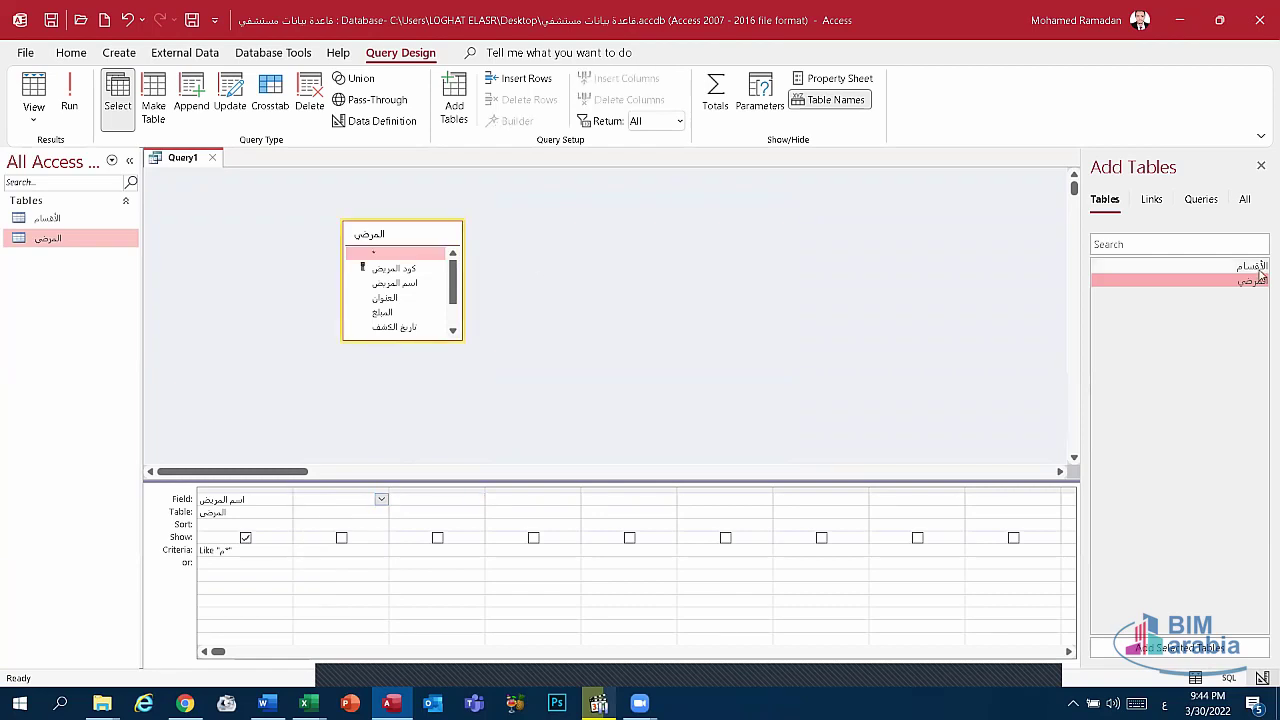
Add the الأقسام table and set column 2's field to اسم القسم.
click(1258, 266)
click(1180, 648)
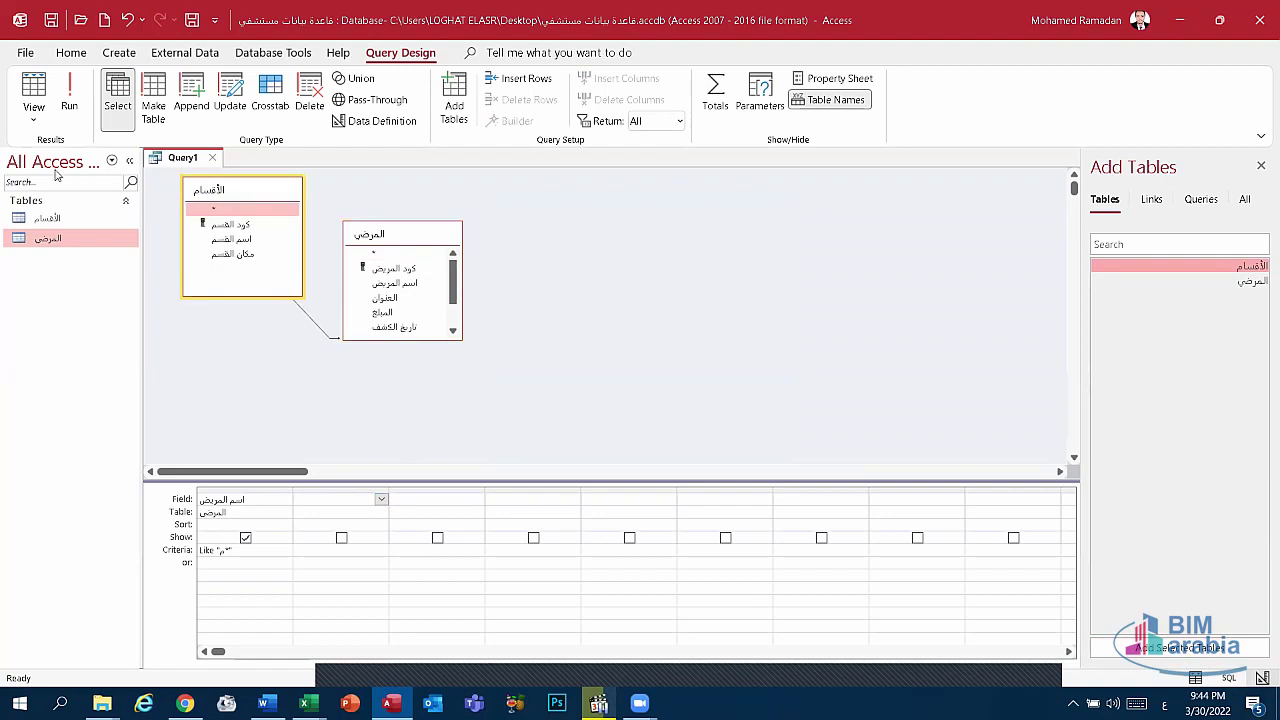
click(381, 511)
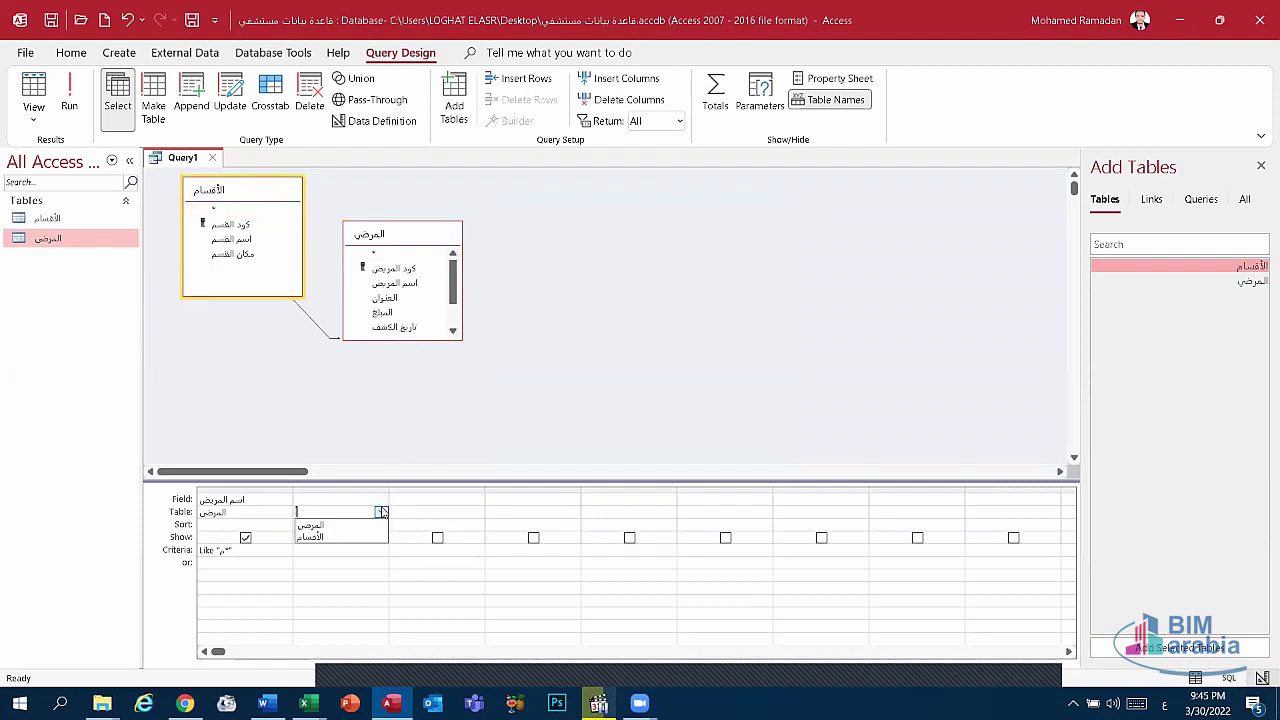
click(381, 511)
click(381, 499)
click(381, 499)
click(381, 499)
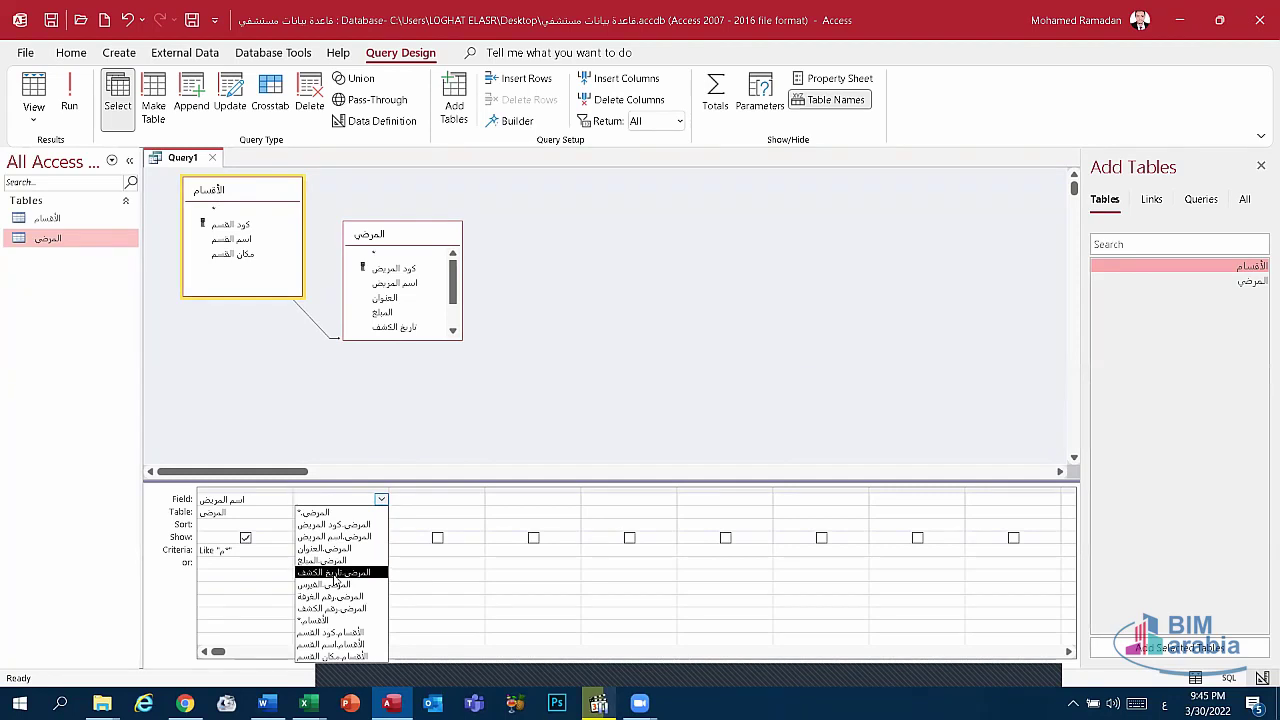
click(333, 644)
Enter the criteria Not "الباطنة" for the اسم القسم column.
click(355, 552)
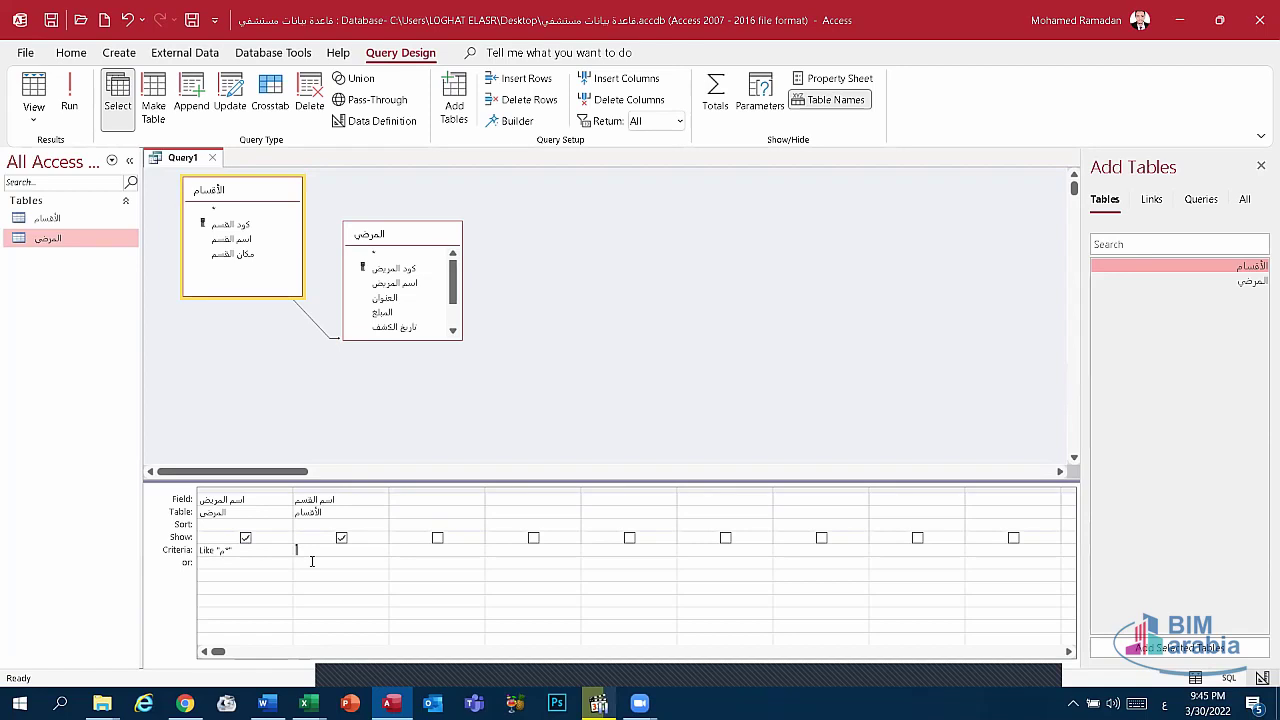
text(بجد)
key(BackSpace)
key(BackSpace)
key(alt+shift)
text(t)
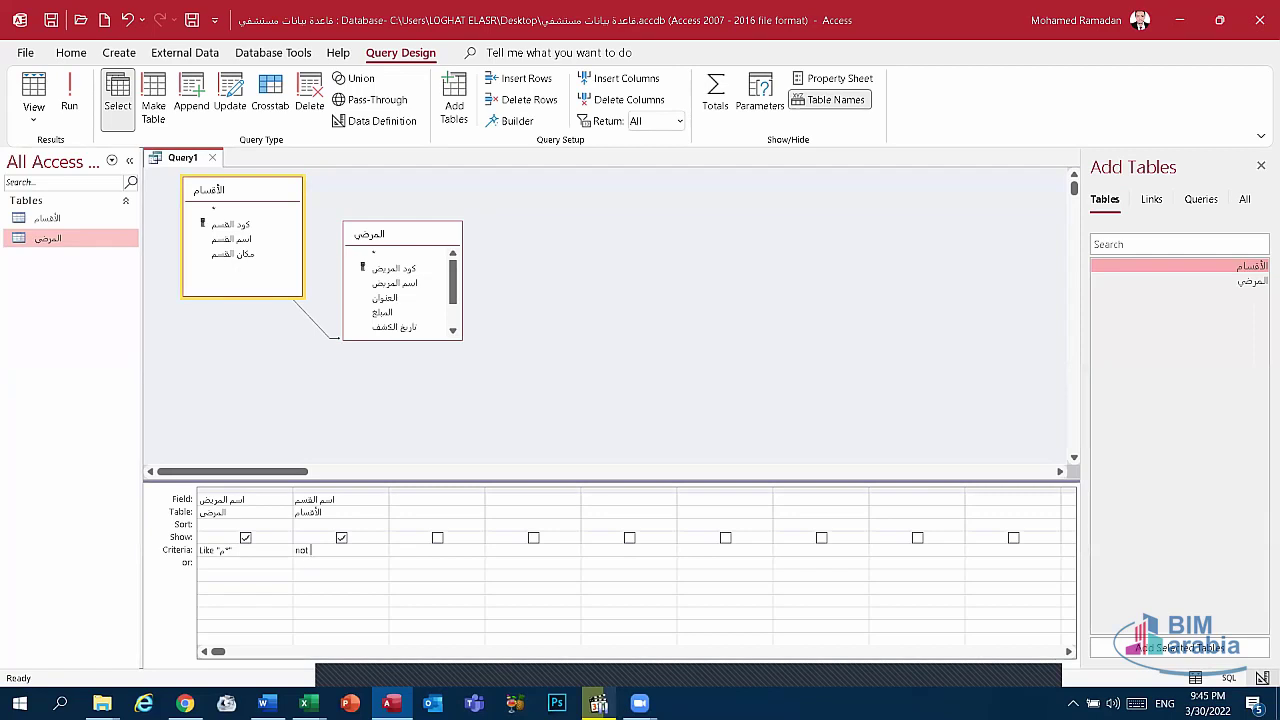
key(alt+shift)
text(ب)
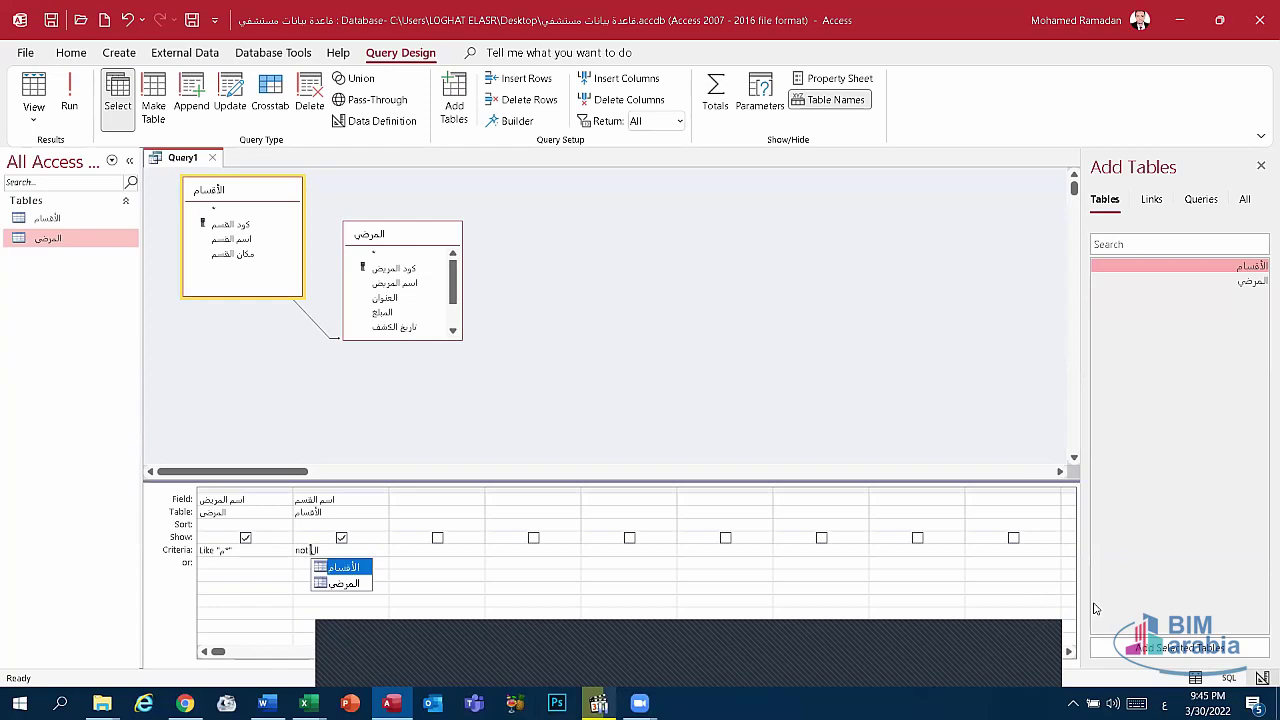
text(اطنة)
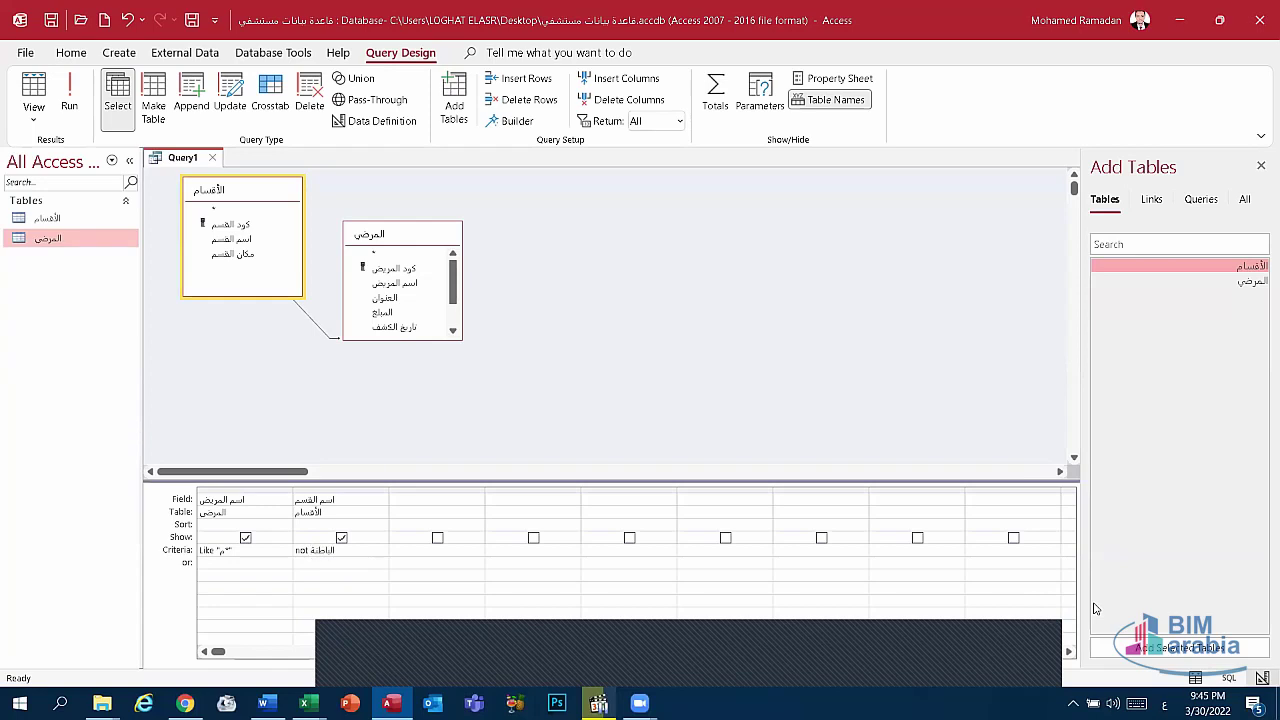
key(Return)
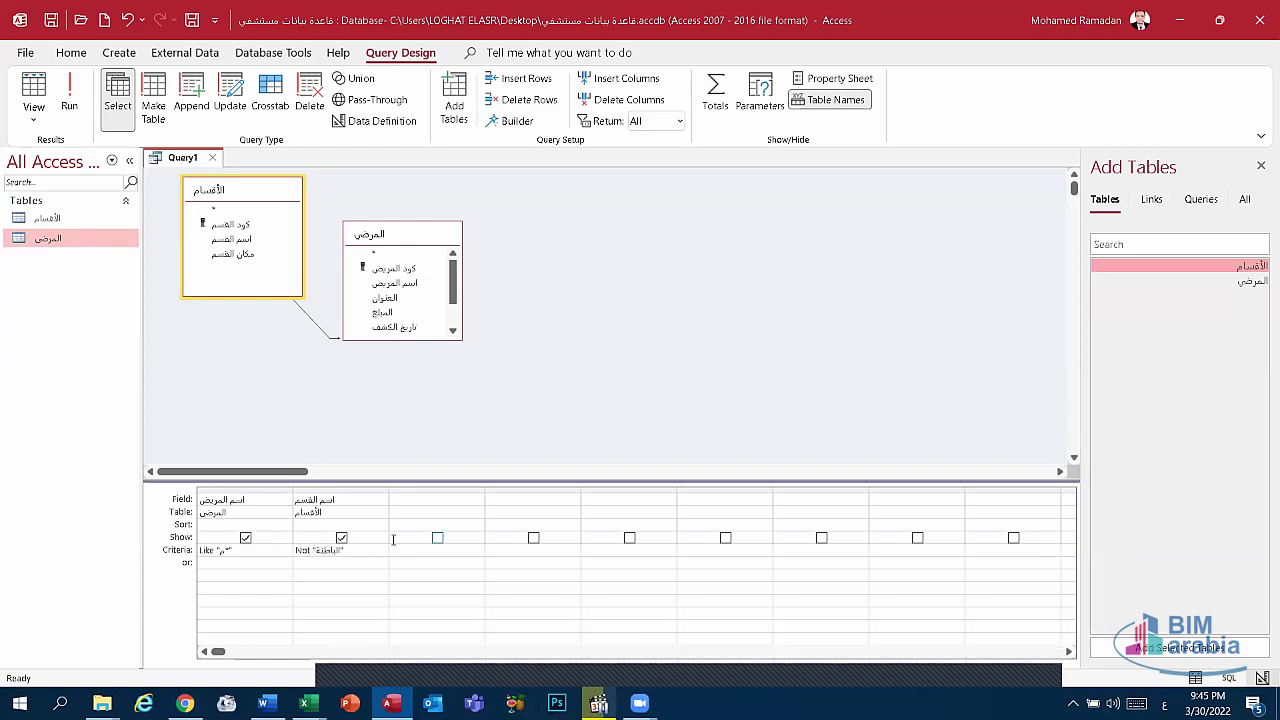
Change the department criteria to "الباطنة" with "الجراحة" as the Or alternative.
click(343, 553)
click(310, 557)
drag(344, 550, 295, 550)
text(الباط)
text(نة)
click(361, 562)
text(راحة)
key(Tab)
Delete the الجراحة alternative and clear the remaining criteria.
click(326, 550)
drag(332, 563, 288, 566)
key(Delete)
key(Delete)
drag(333, 550, 141, 551)
key(Delete)
Replace the اسم المريض criteria with "من فضلك ادخل القسم".
text(من)
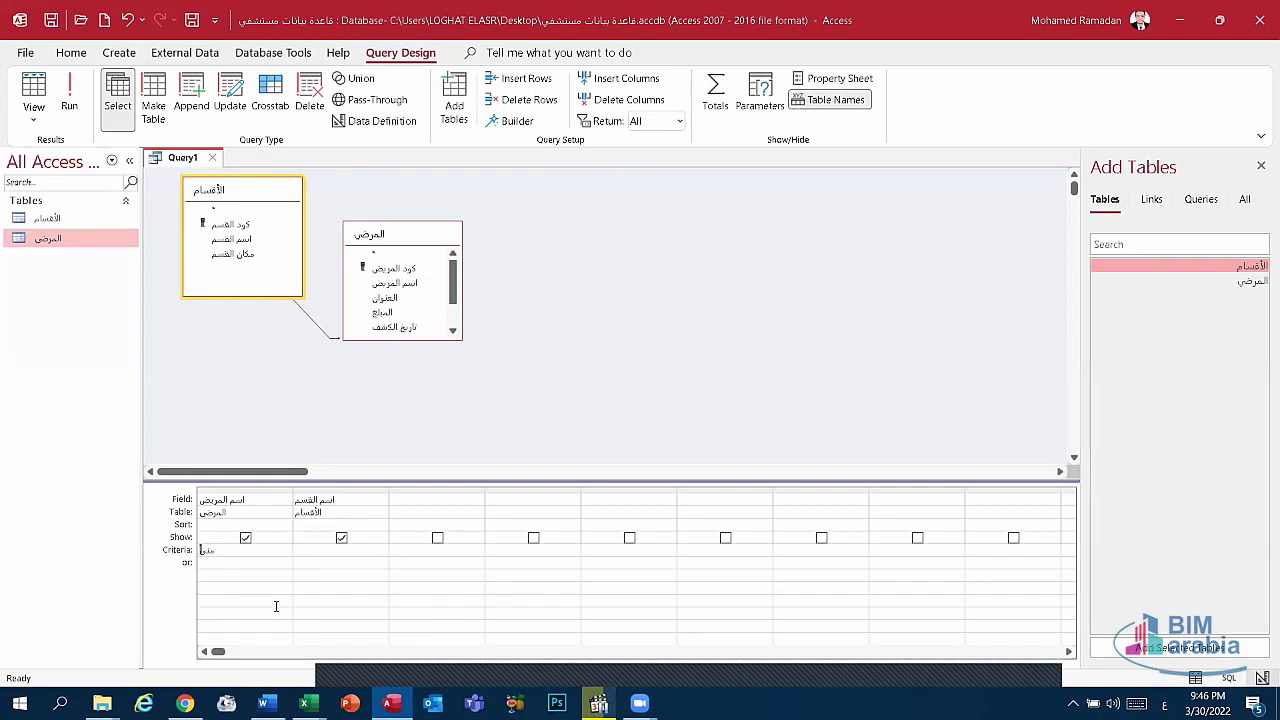
text( ع)
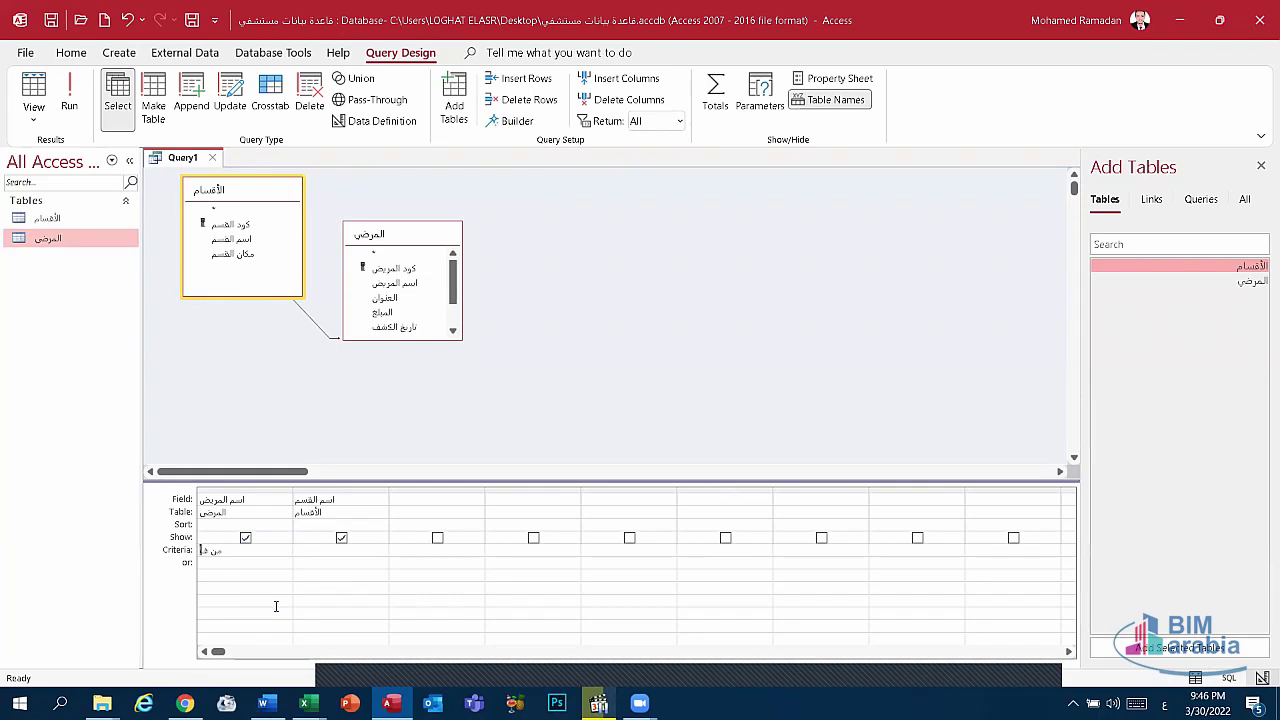
text(لال)
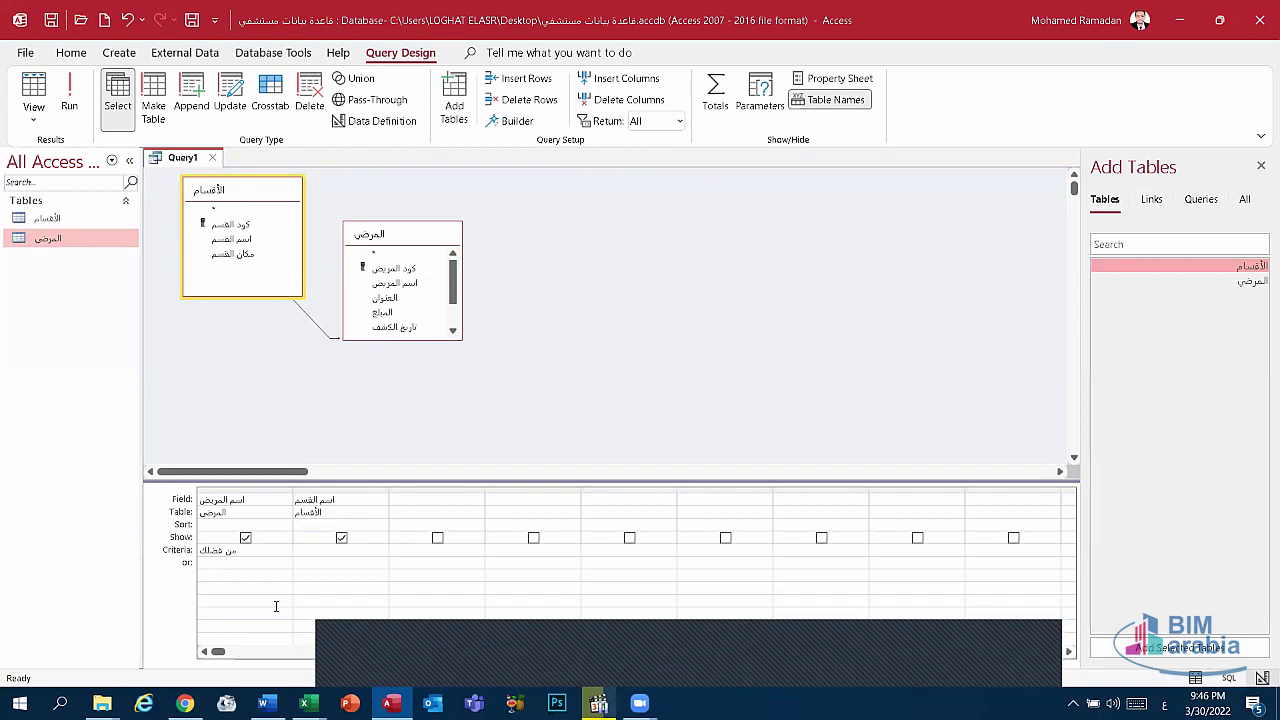
text( ا)
text(دخل ال)
text(قسم)
key(Tab)
click(236, 555)
Save the query under the name استعلام.
right_click(203, 160)
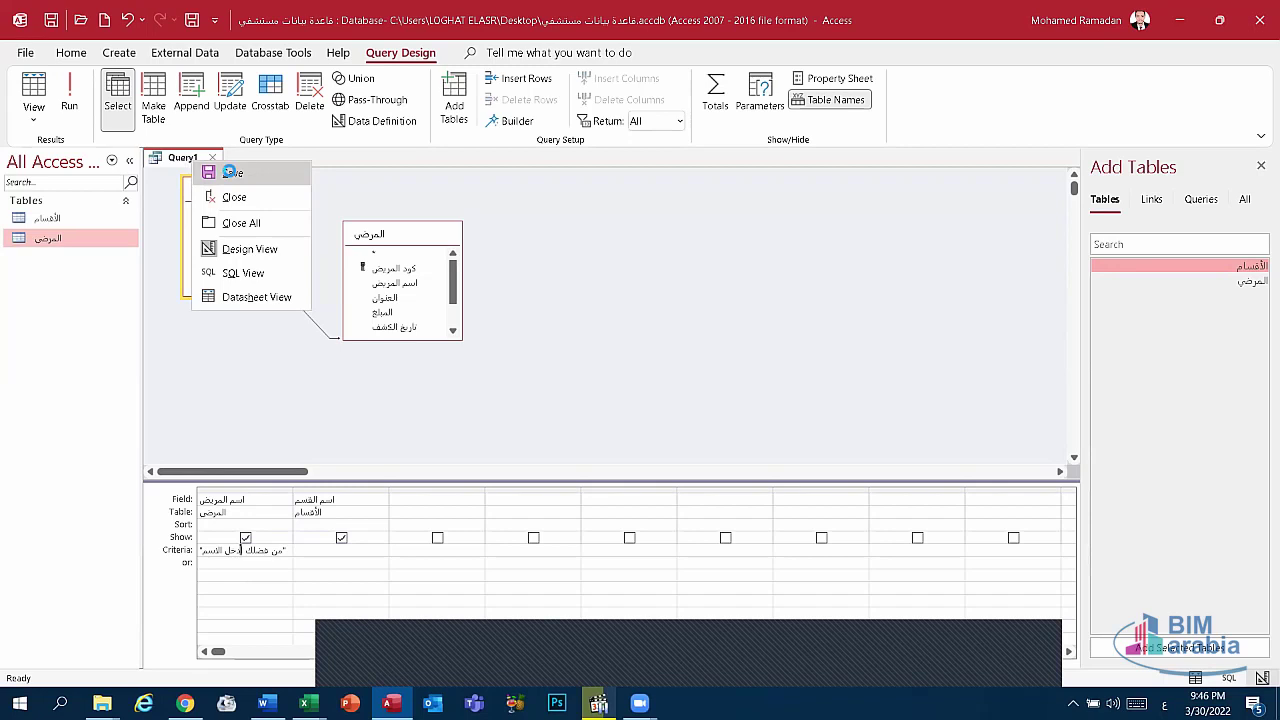
click(231, 174)
key(BackSpace)
text(اسر)
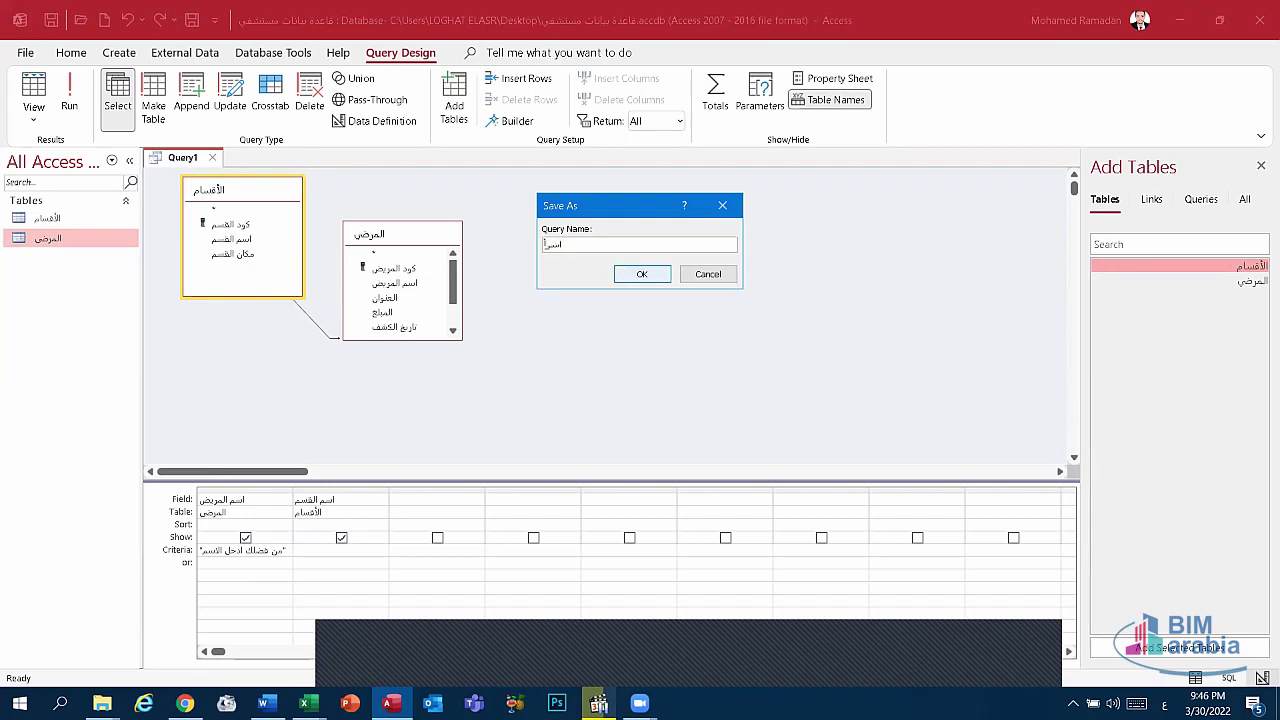
key(BackSpace)
key(BackSpace)
text(استعلام)
key(Return)
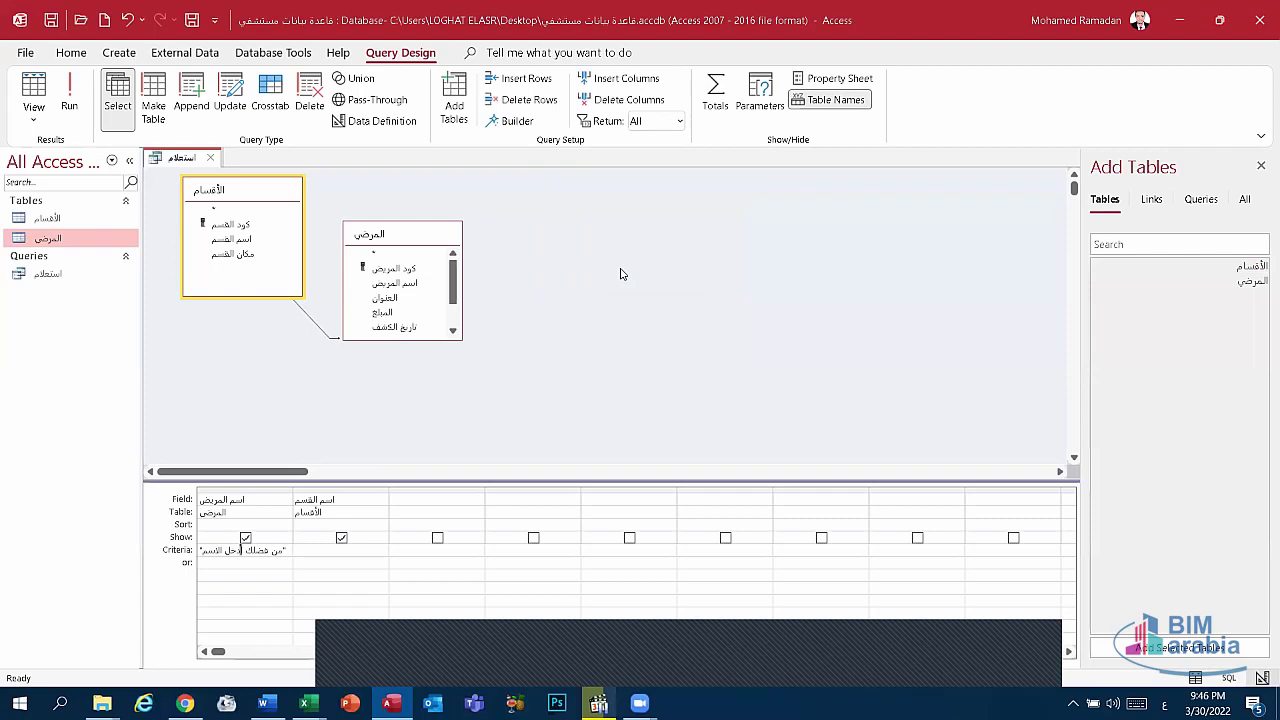
click(63, 275)
Run استعلام and view its empty اسم المريض and اسم القسم datasheet.
right_click(63, 275)
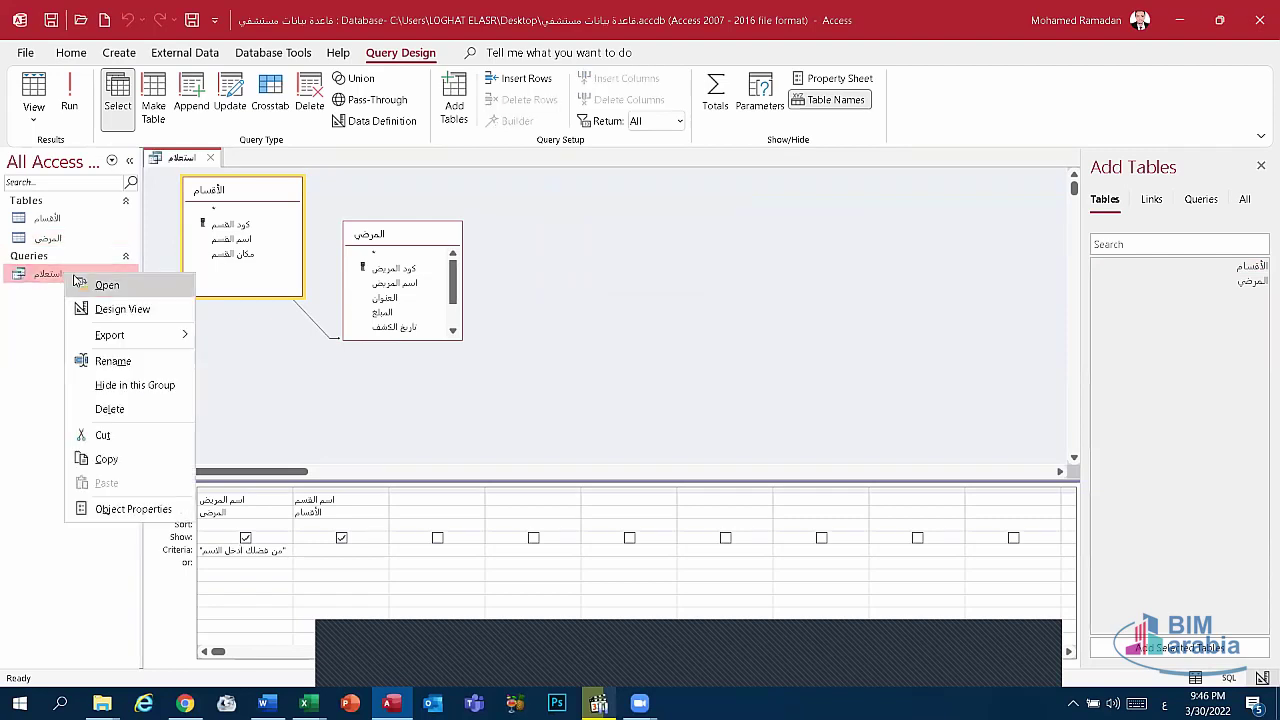
click(80, 281)
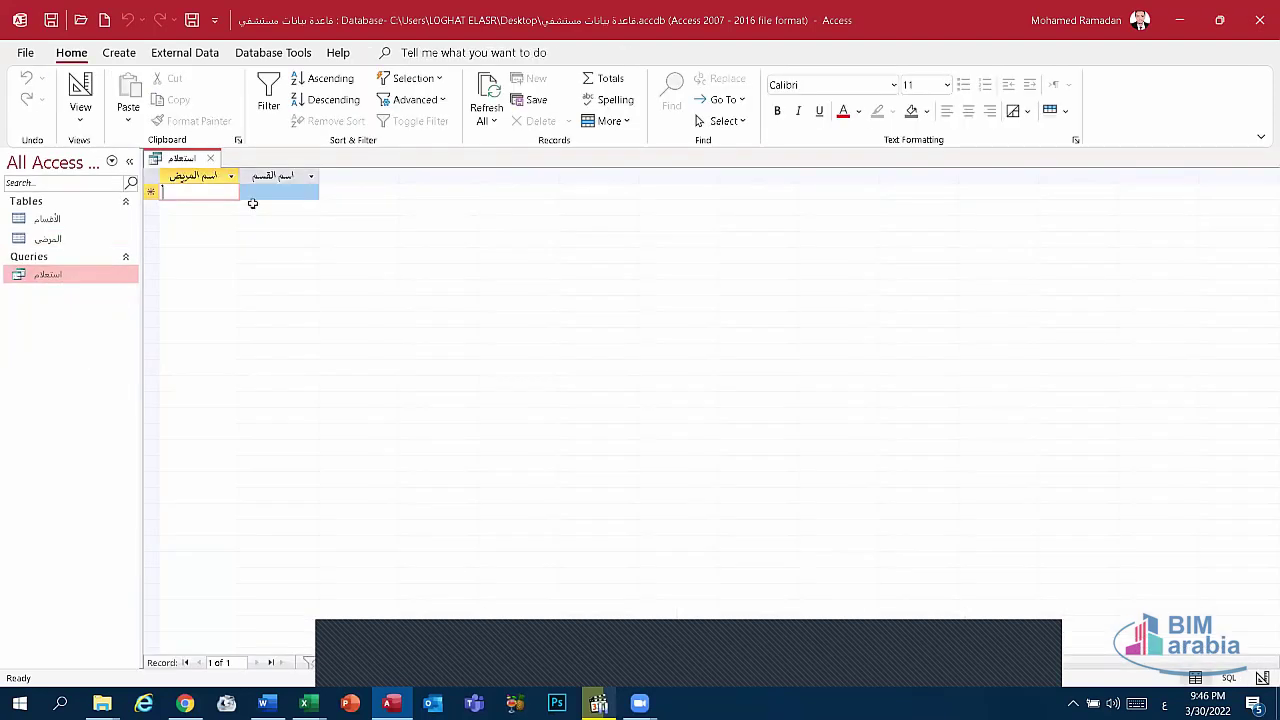
click(262, 200)
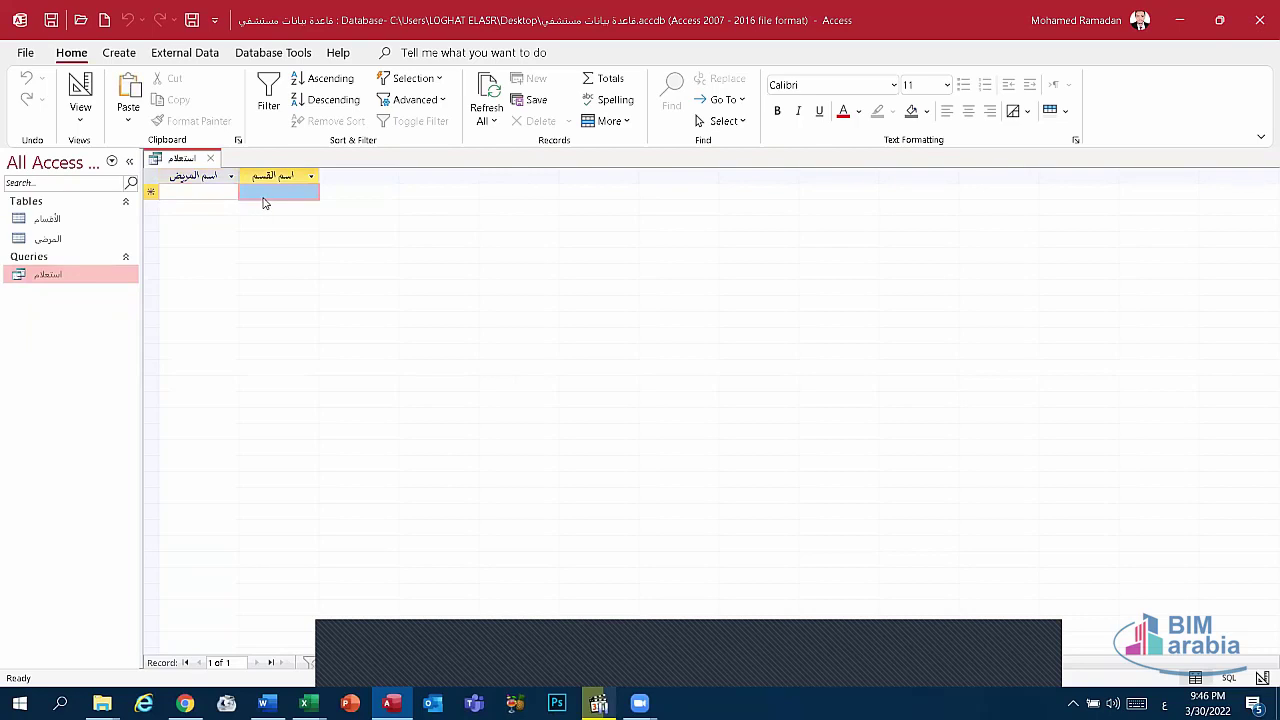
click(263, 193)
click(173, 192)
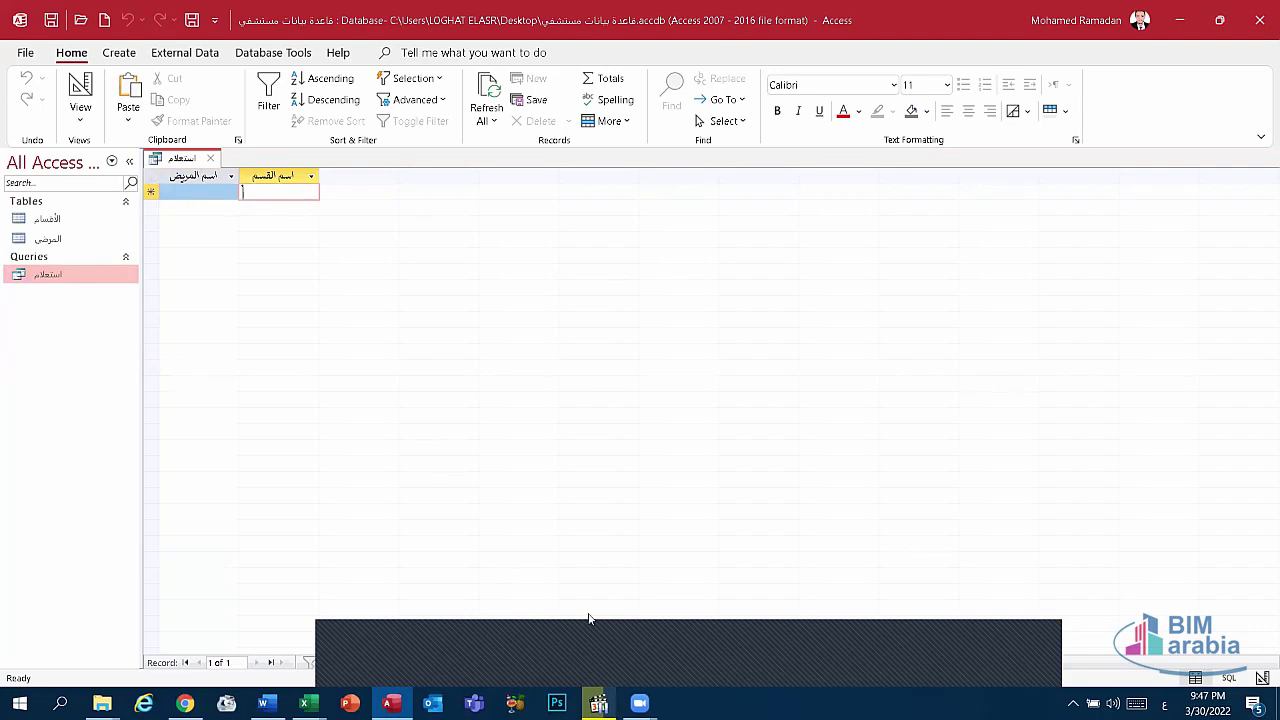
Close the استعلام query results and select the المرضى table.
right_click(185, 160)
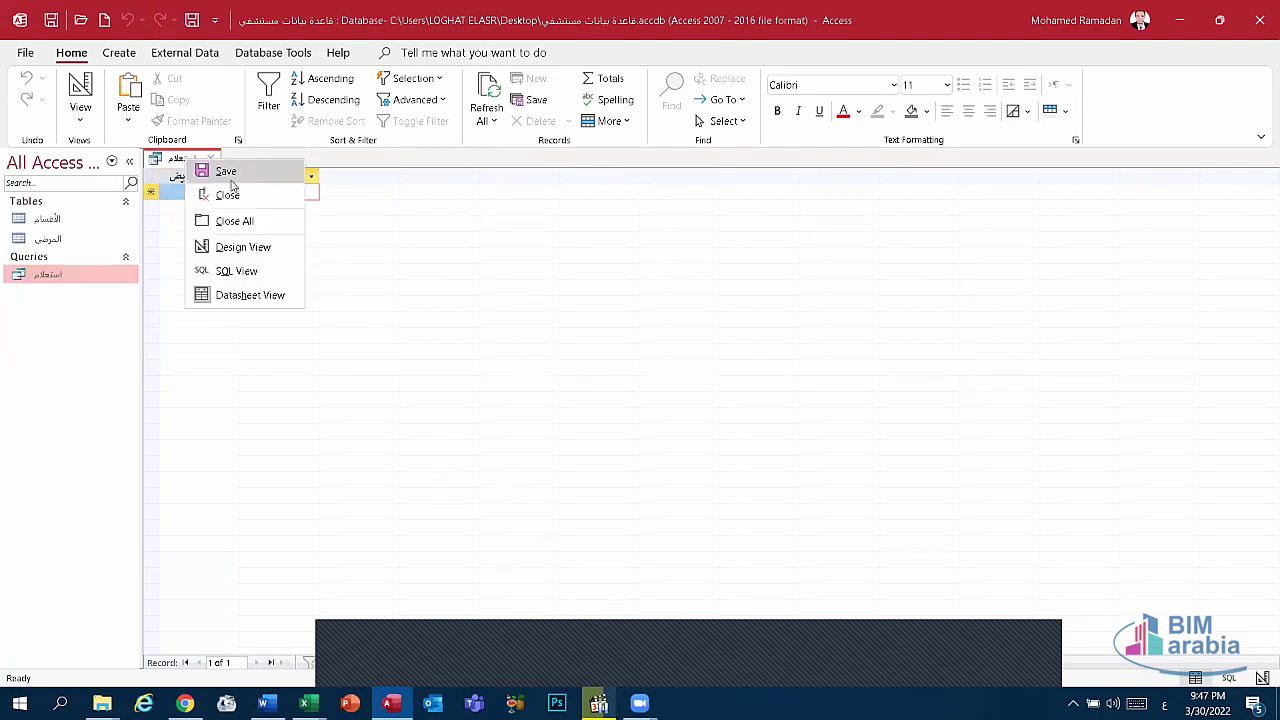
click(228, 194)
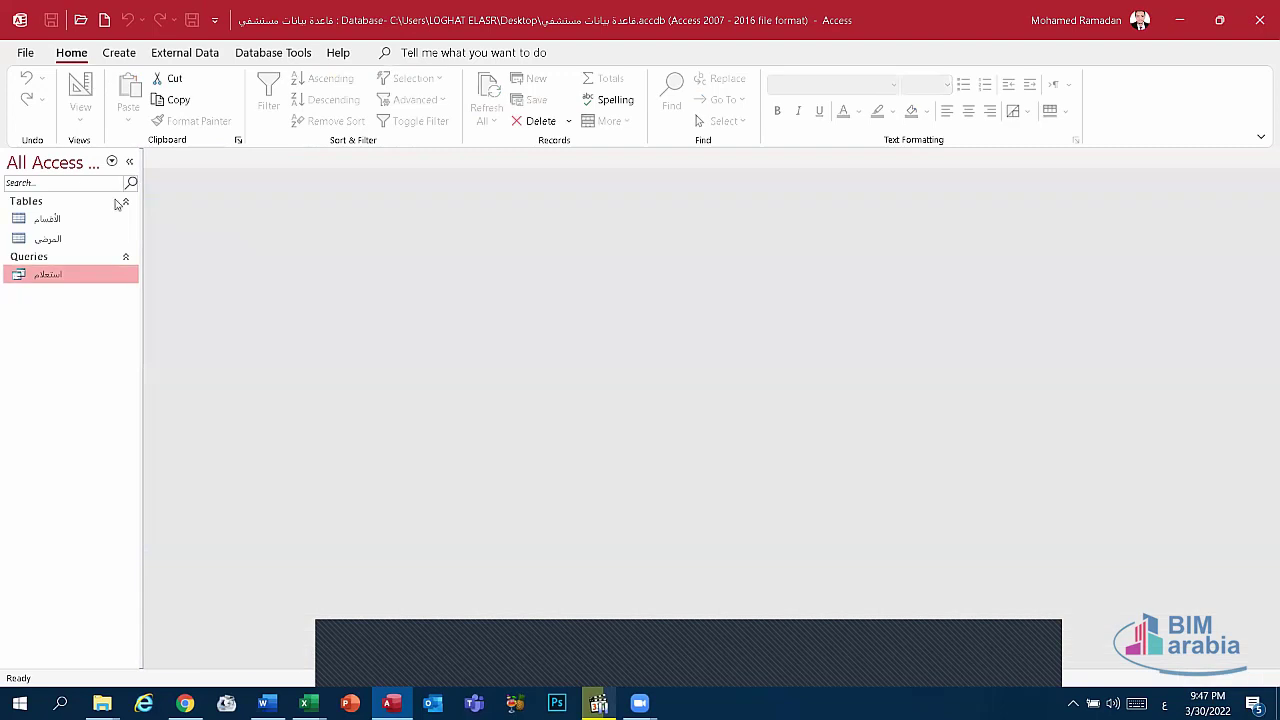
click(64, 240)
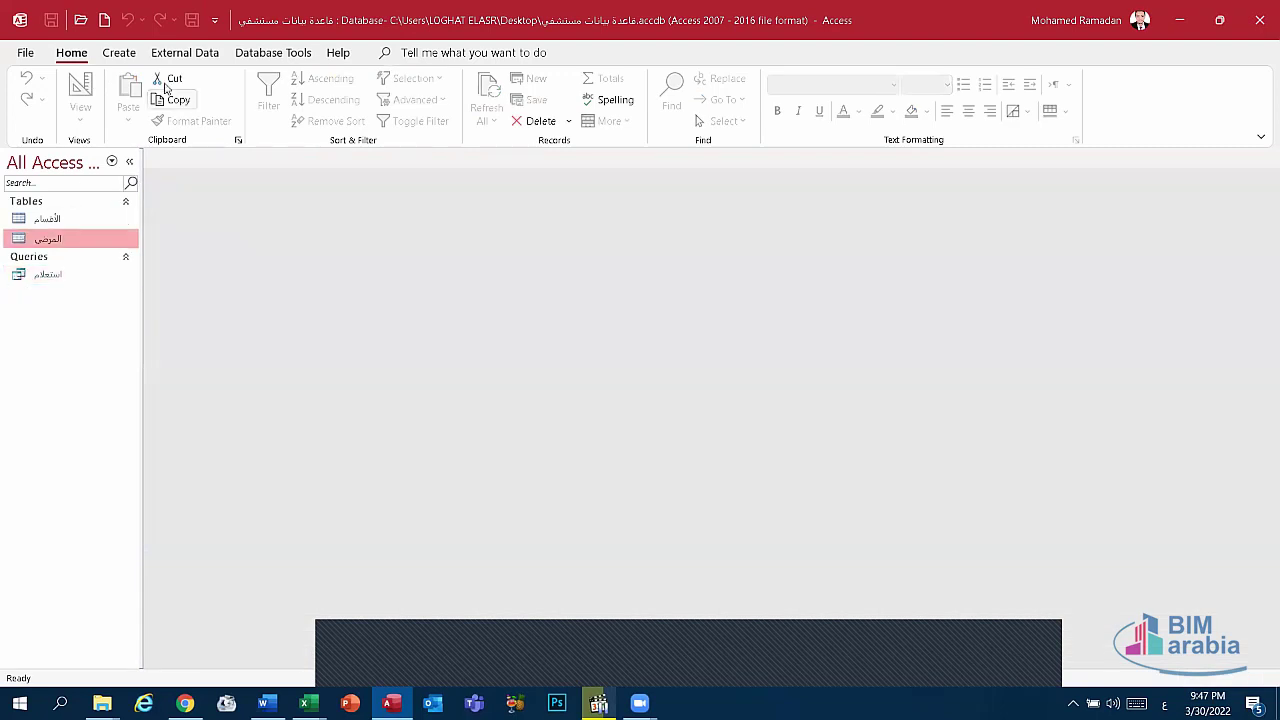
Add الأقسام in the Relationships view, then close it without saving the layout.
click(243, 52)
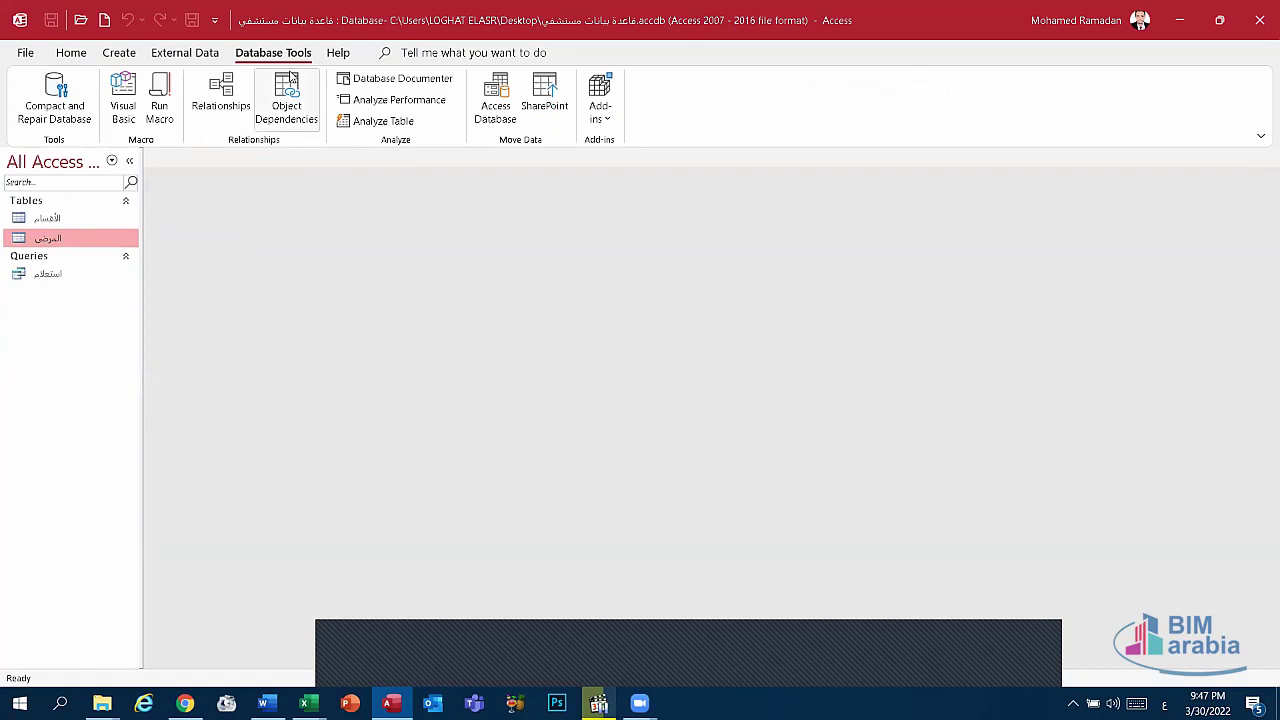
click(221, 95)
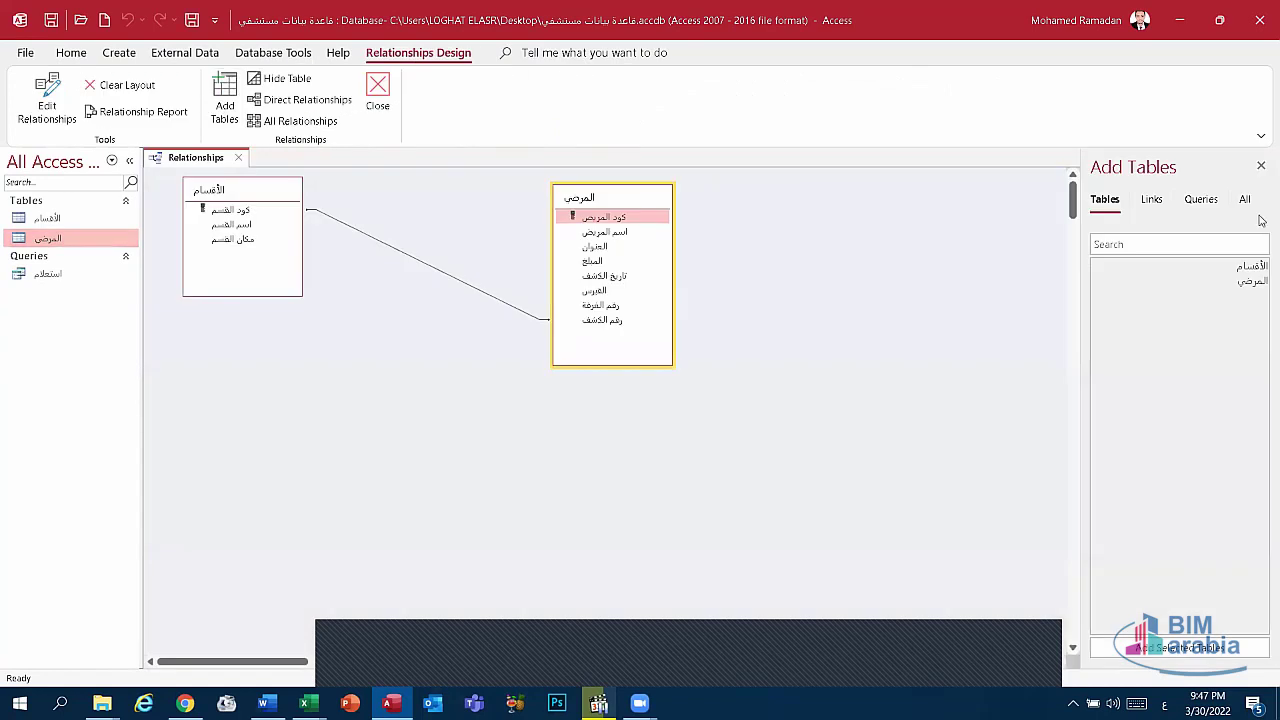
click(1211, 268)
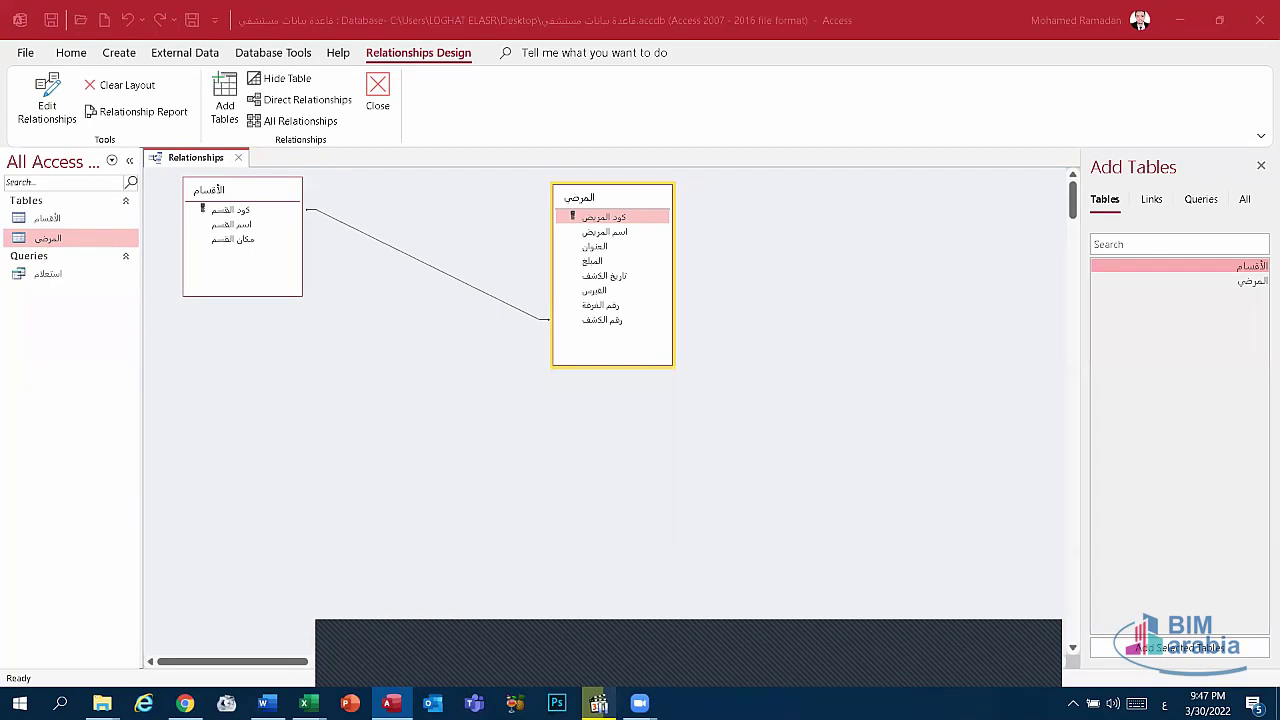
click(1192, 648)
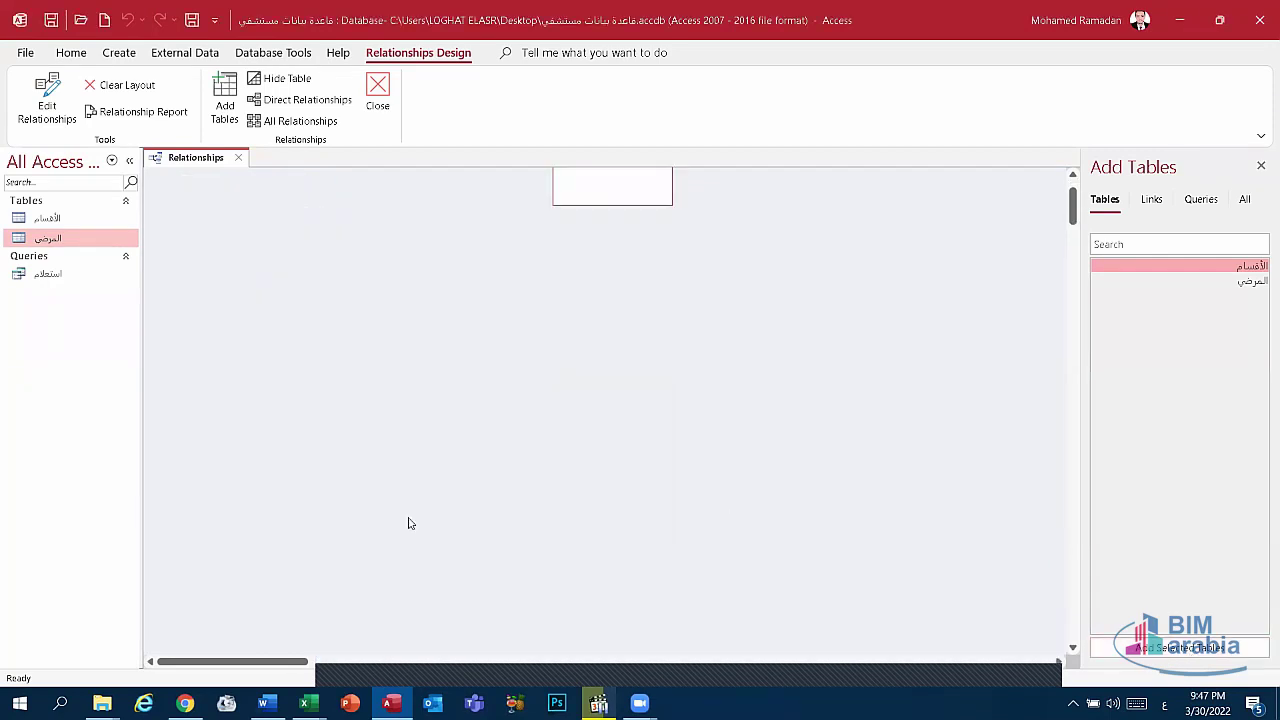
scroll(380, 580, down, 3)
scroll(657, 534, down, 3)
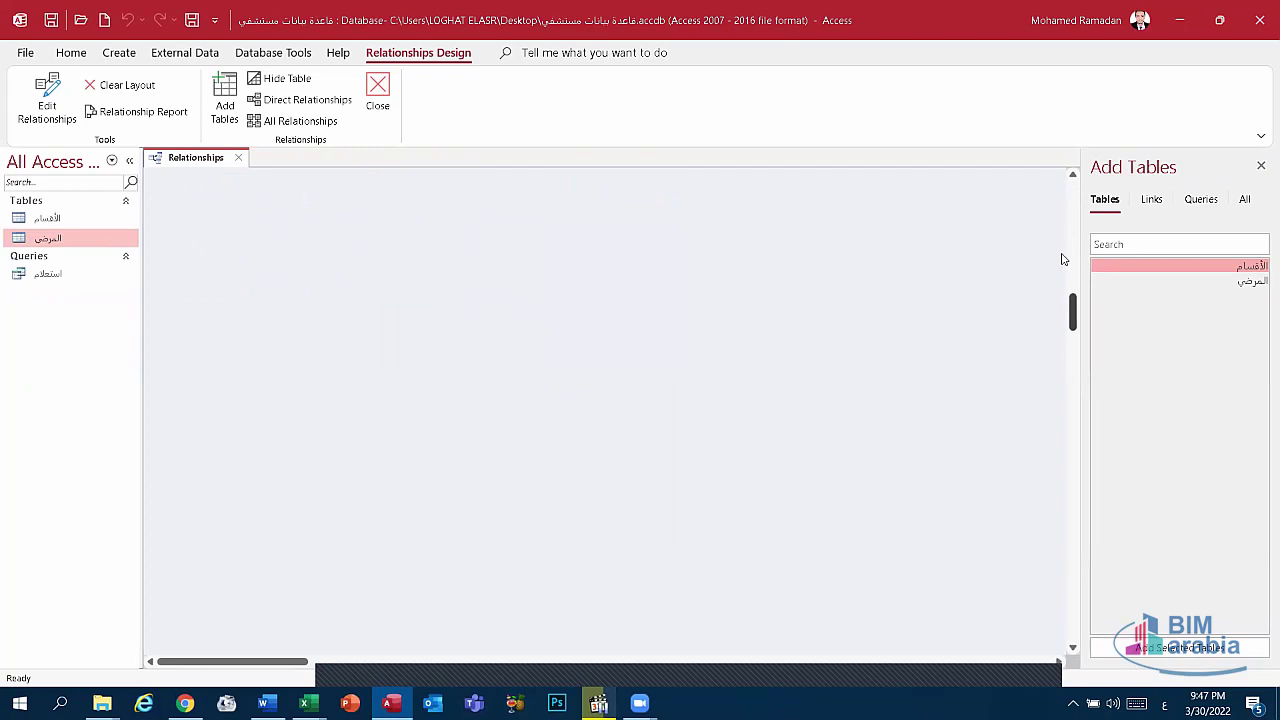
scroll(1063, 259, up, 5)
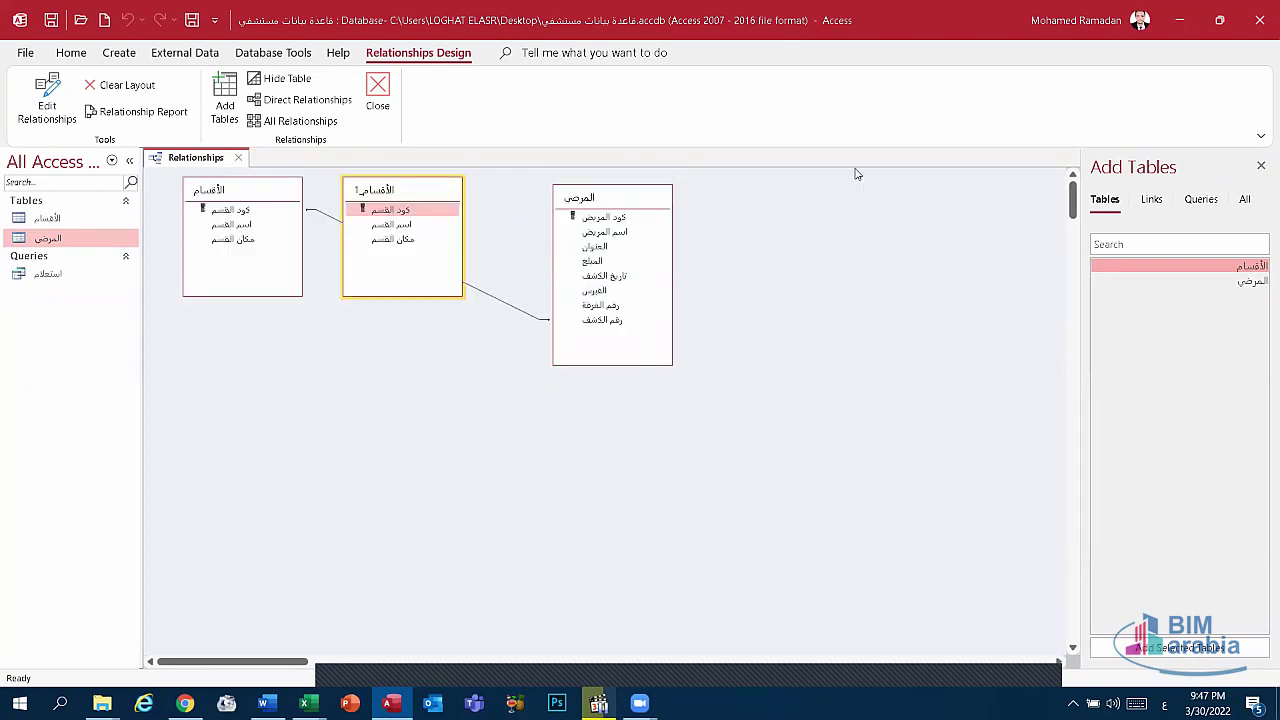
click(1260, 166)
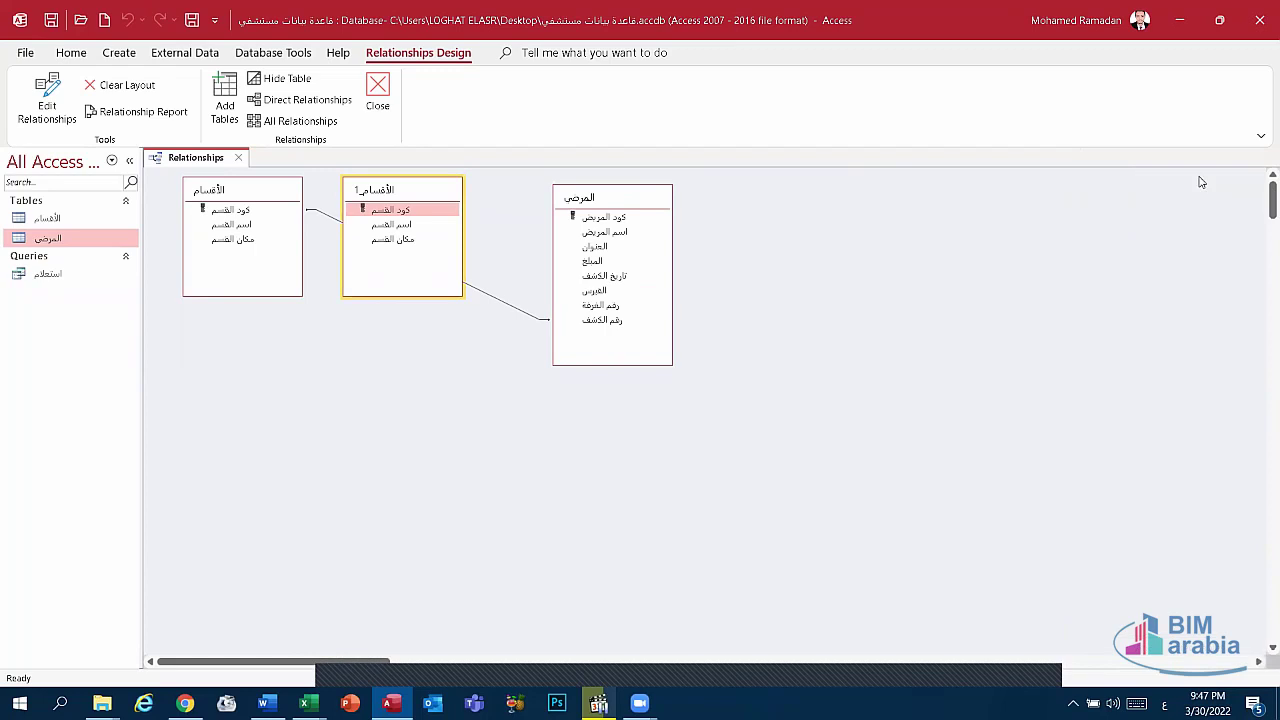
click(1261, 12)
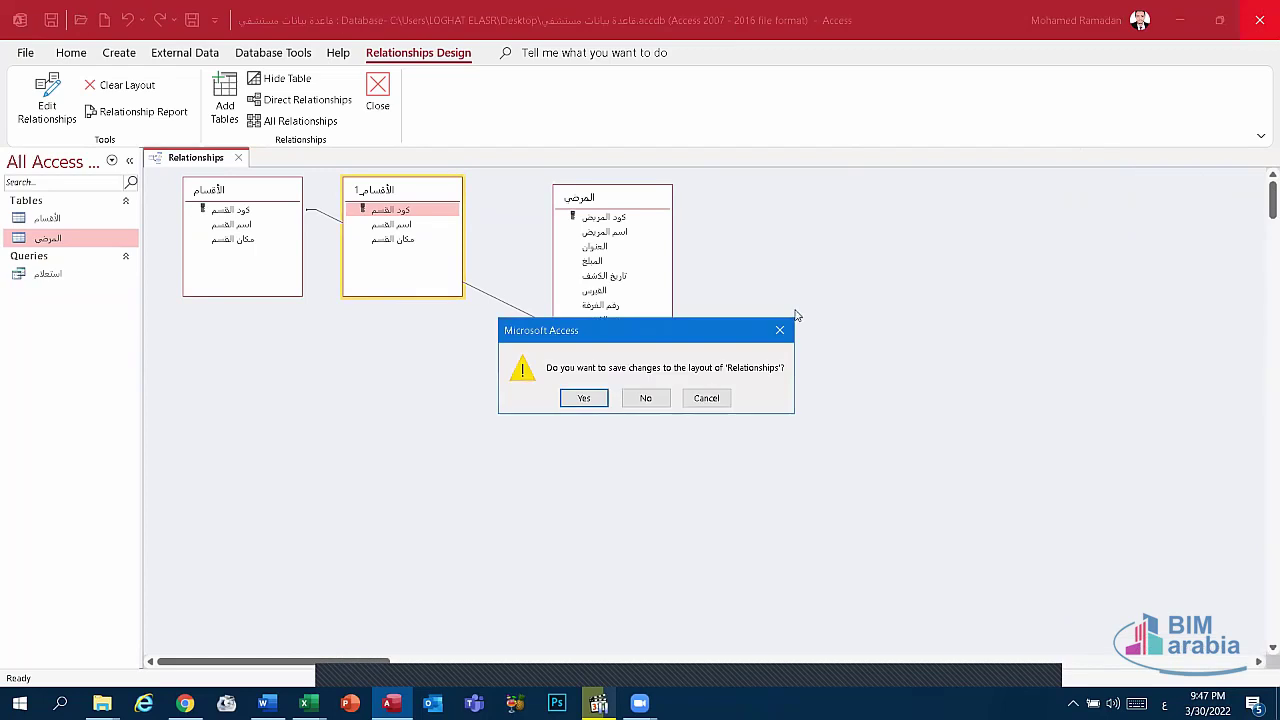
click(645, 398)
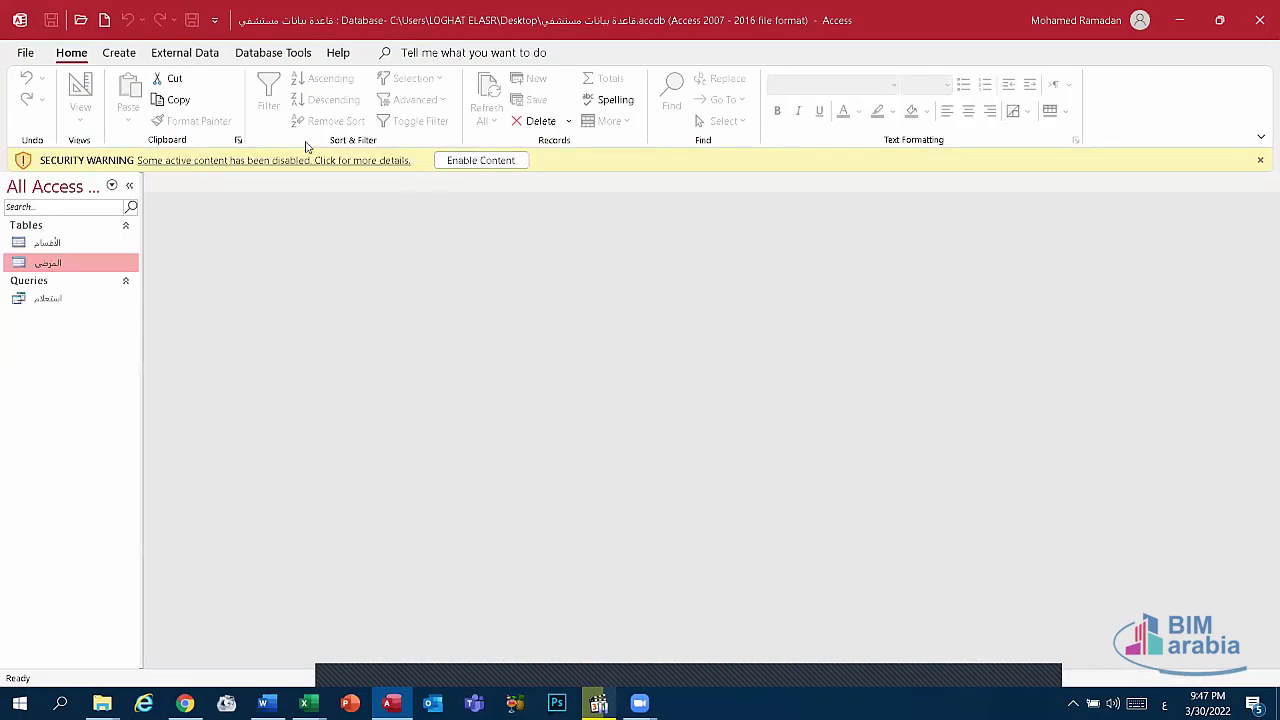
Dismiss the security warning and delete the saved استعلام query.
click(480, 160)
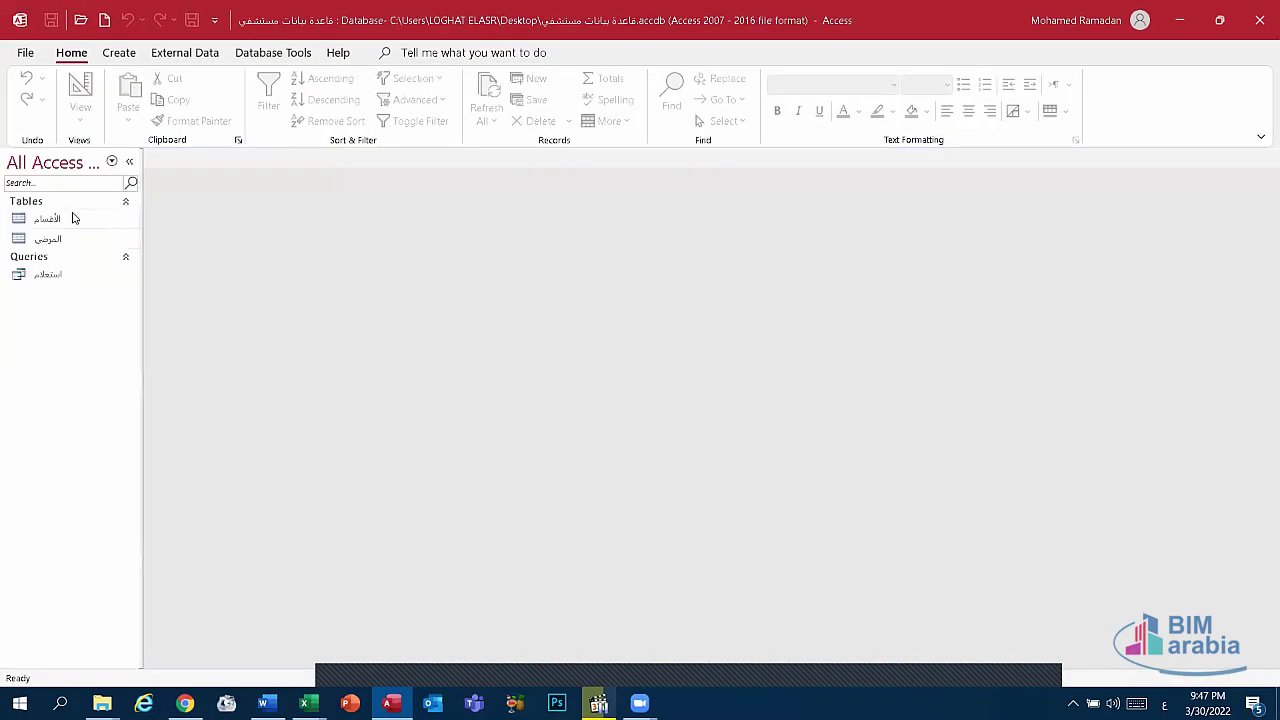
right_click(82, 222)
key(Escape)
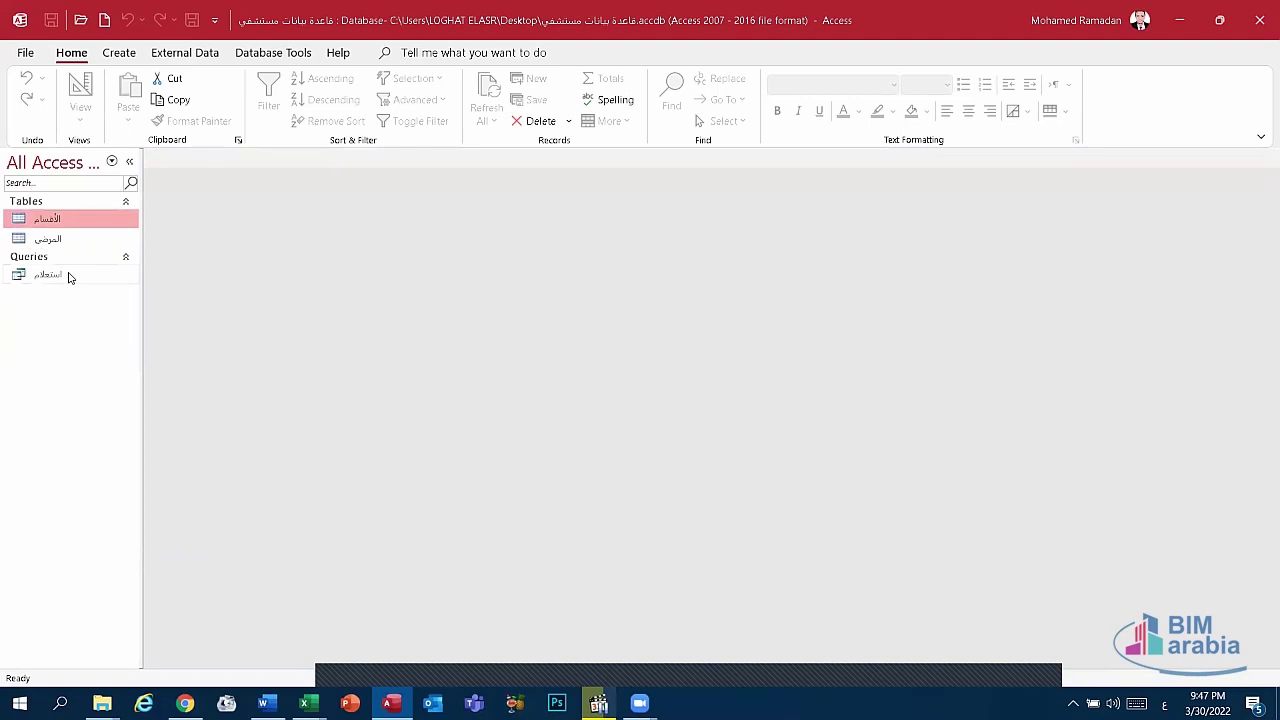
right_click(70, 274)
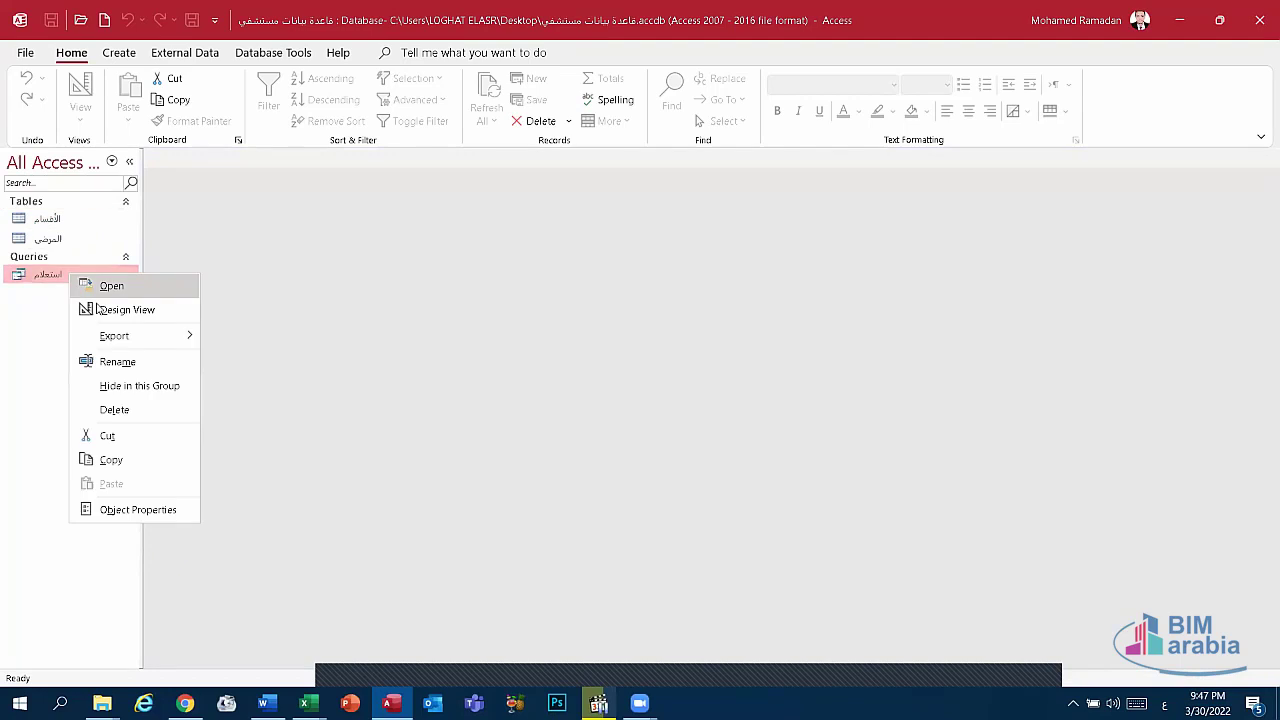
click(114, 410)
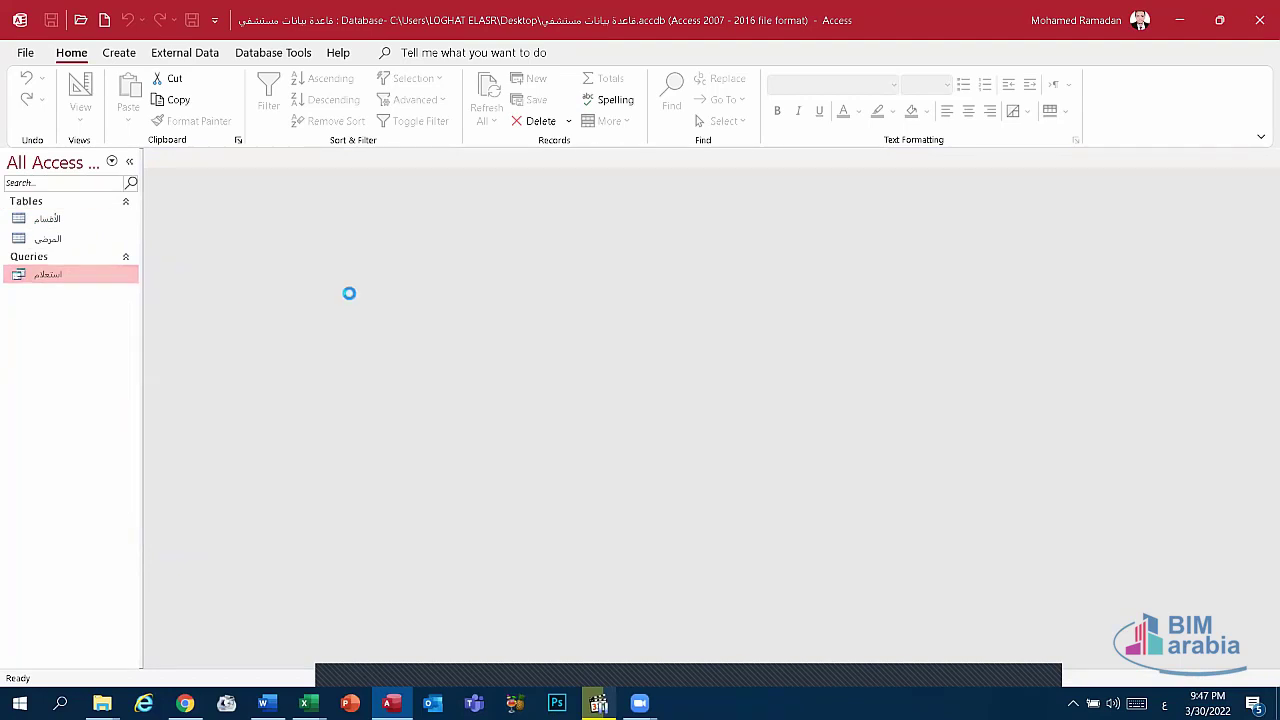
click(583, 403)
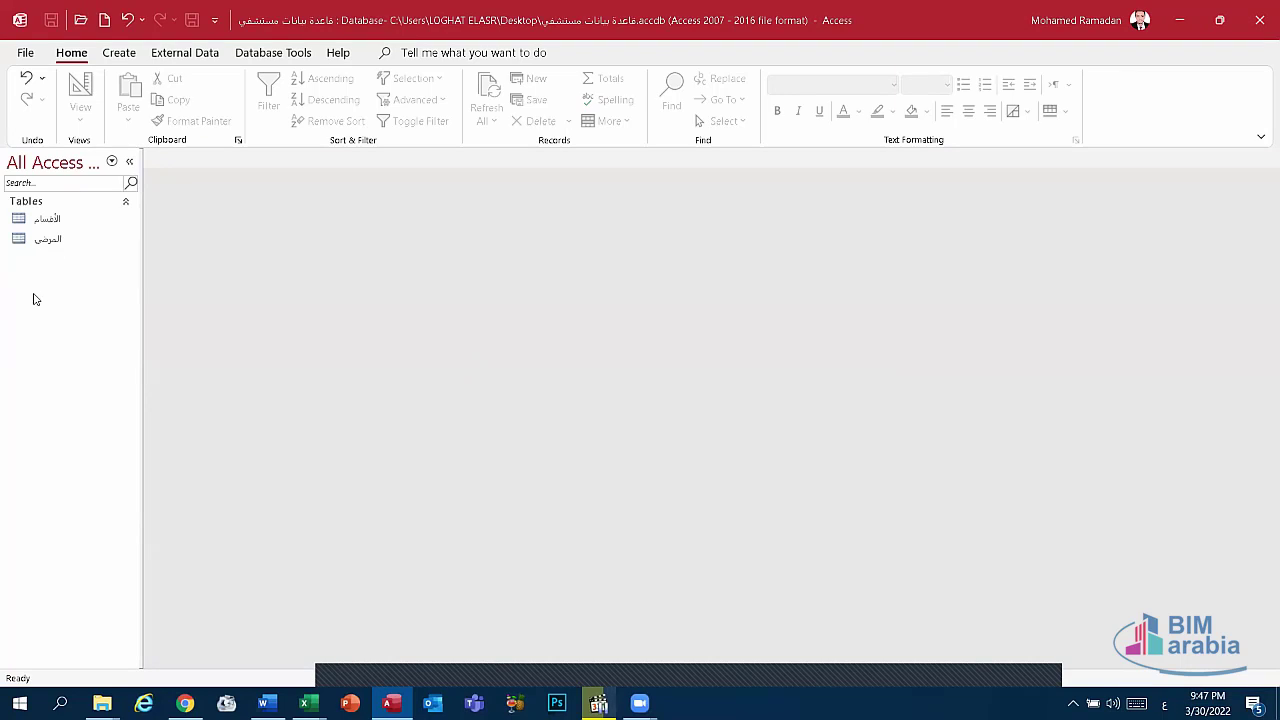
Select the المرضى table and bring up the Create commands.
right_click(73, 224)
click(65, 230)
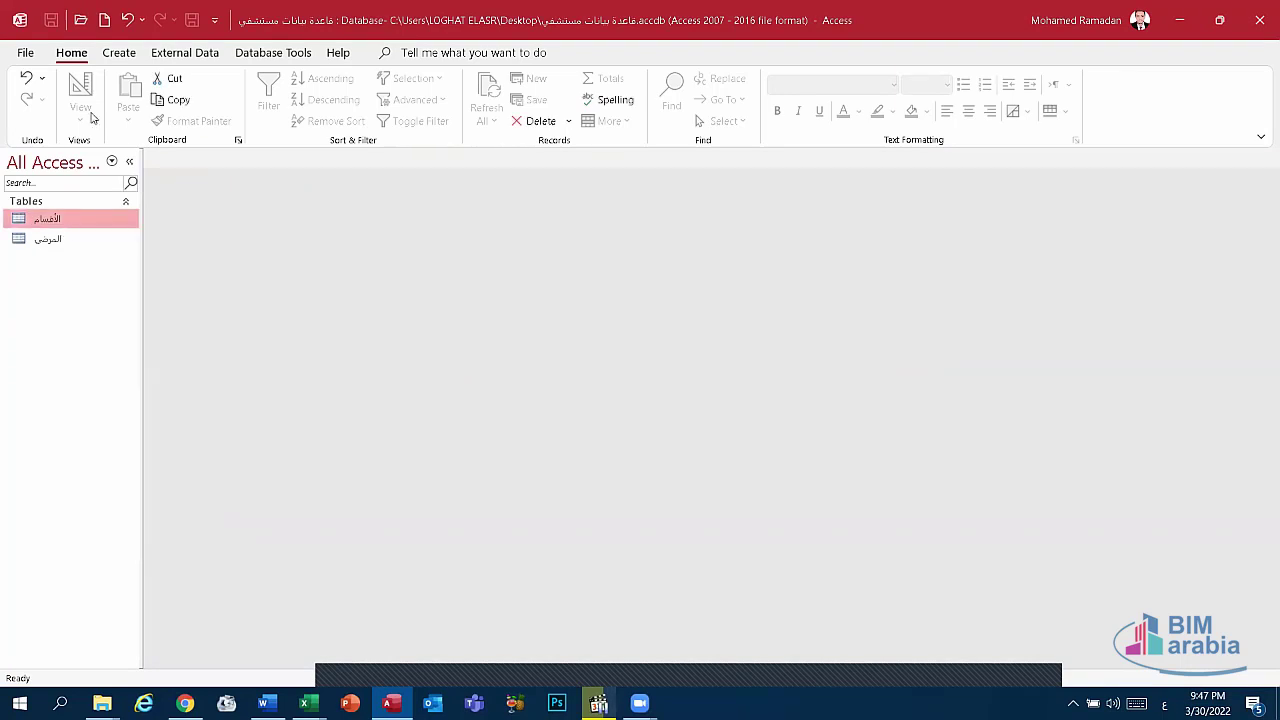
click(60, 239)
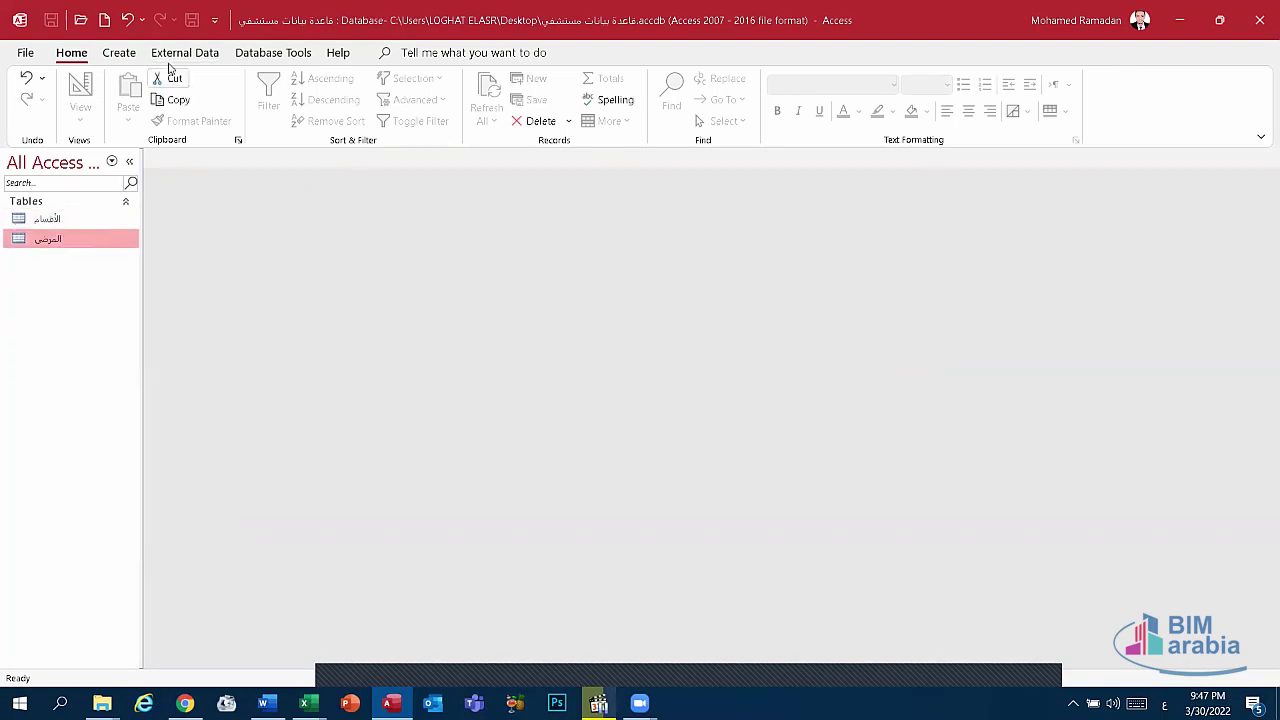
click(128, 54)
Start a new query design with the الأقسام and المرضى tables added.
click(274, 90)
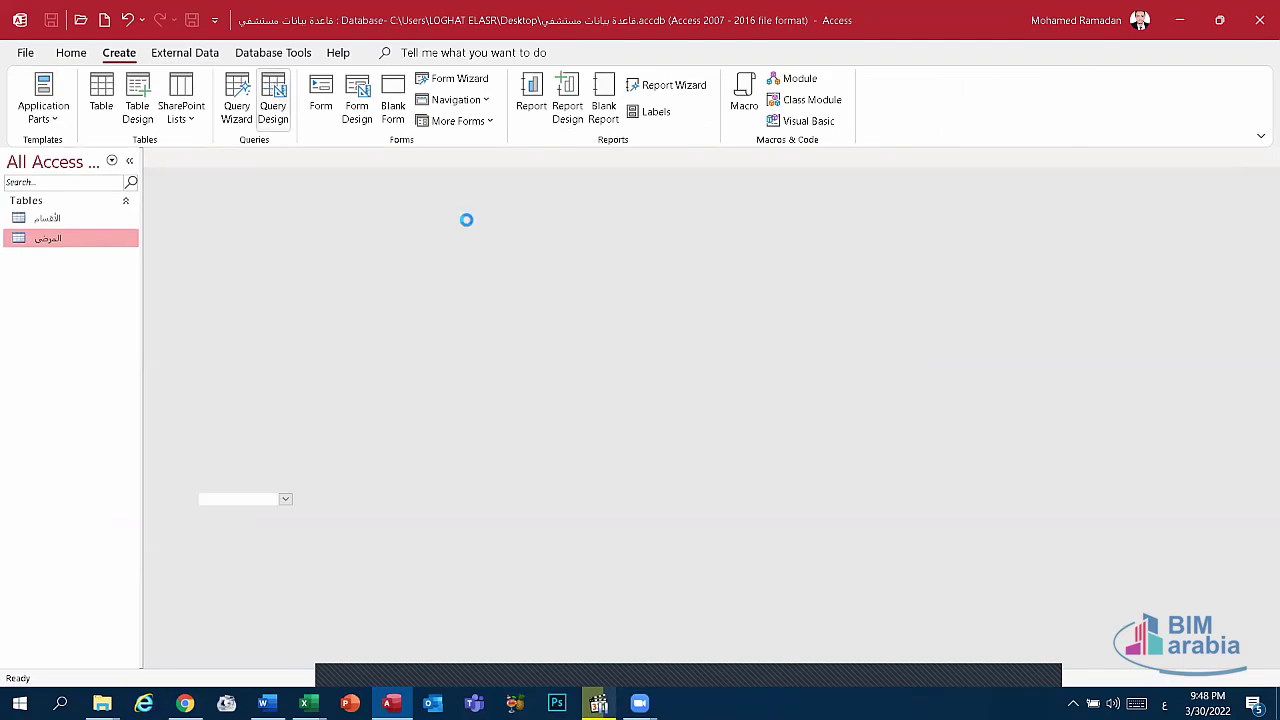
click(1208, 266)
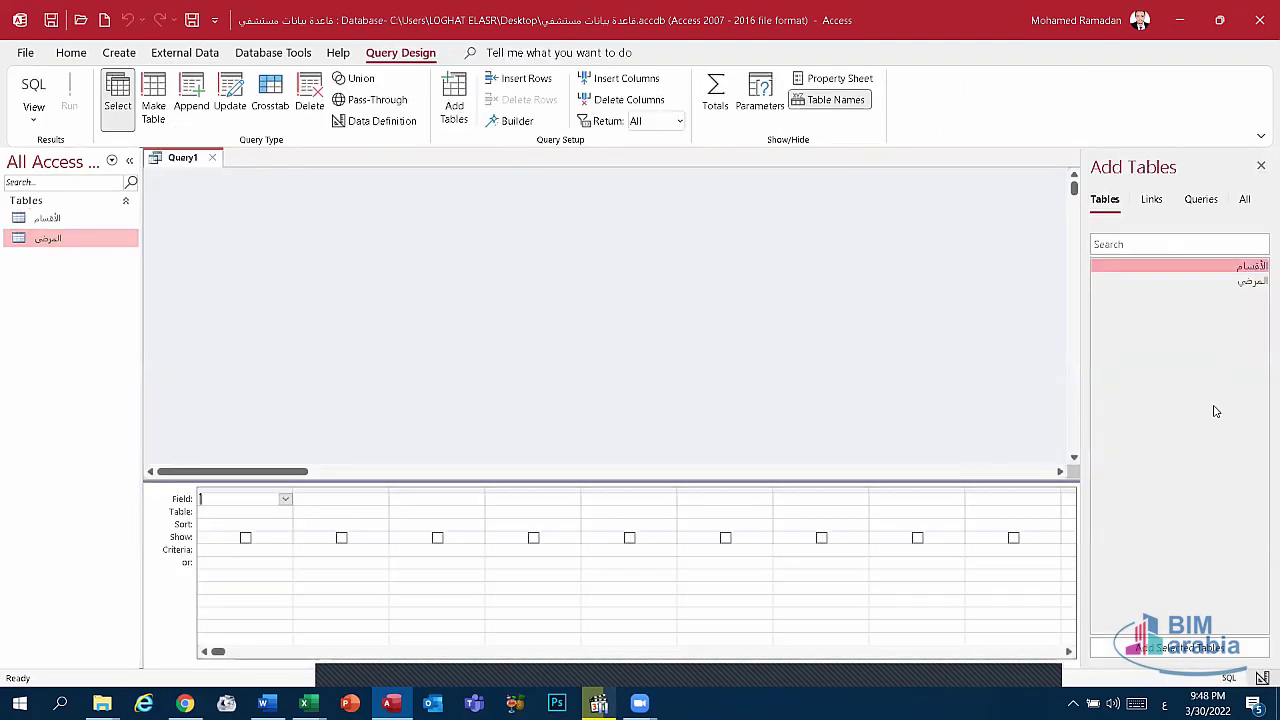
click(1222, 646)
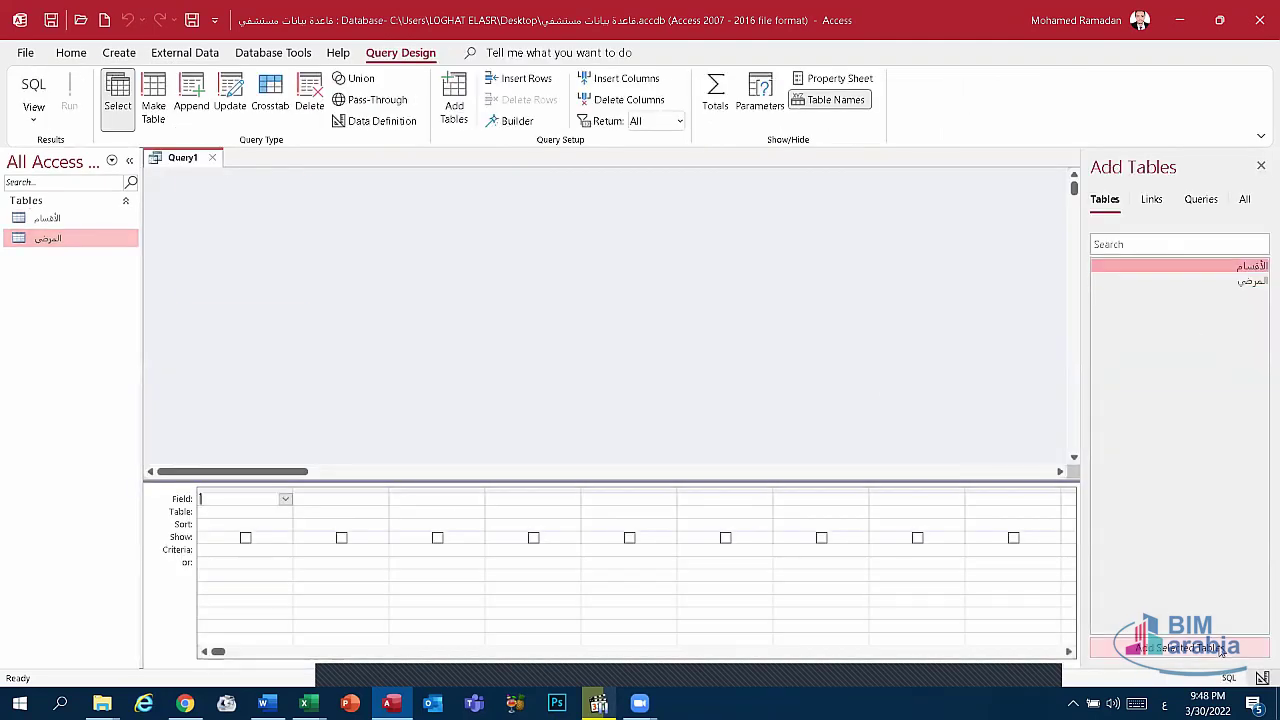
click(1248, 282)
click(1180, 647)
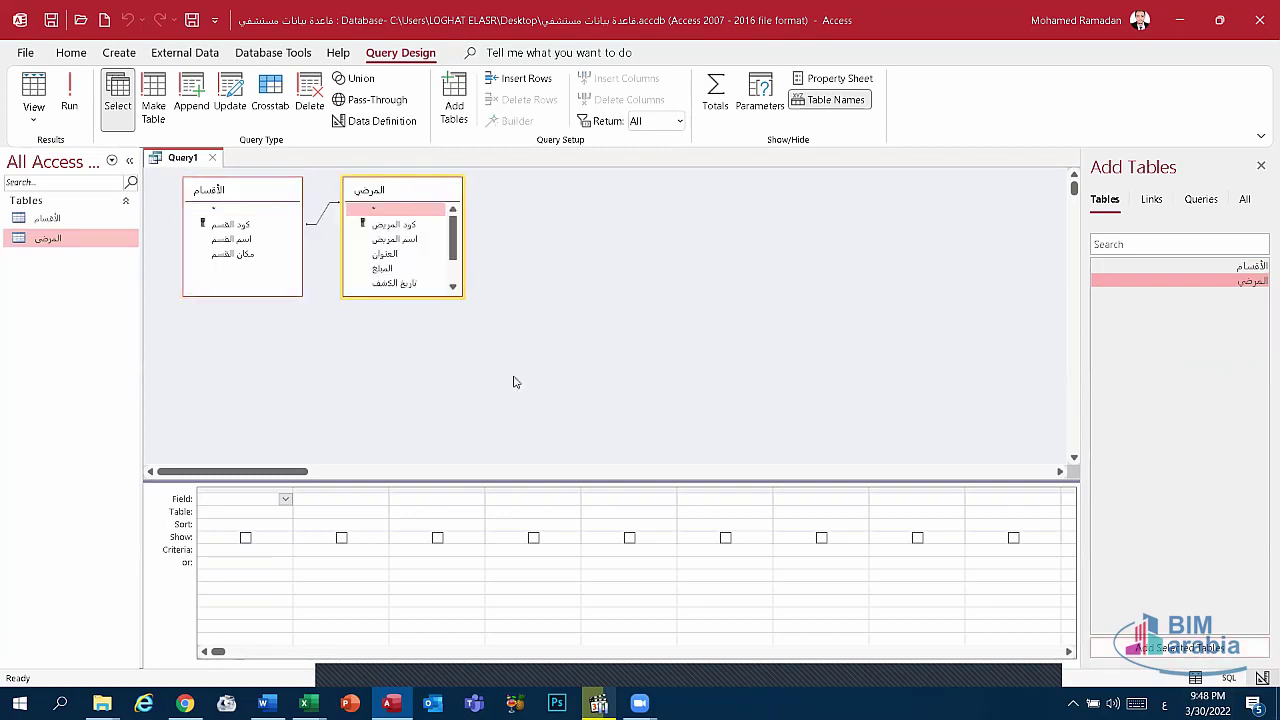
mouse_move(405, 178)
mouse_down()
mouse_move(404, 196)
mouse_move(405, 178)
mouse_move(590, 217)
mouse_up()
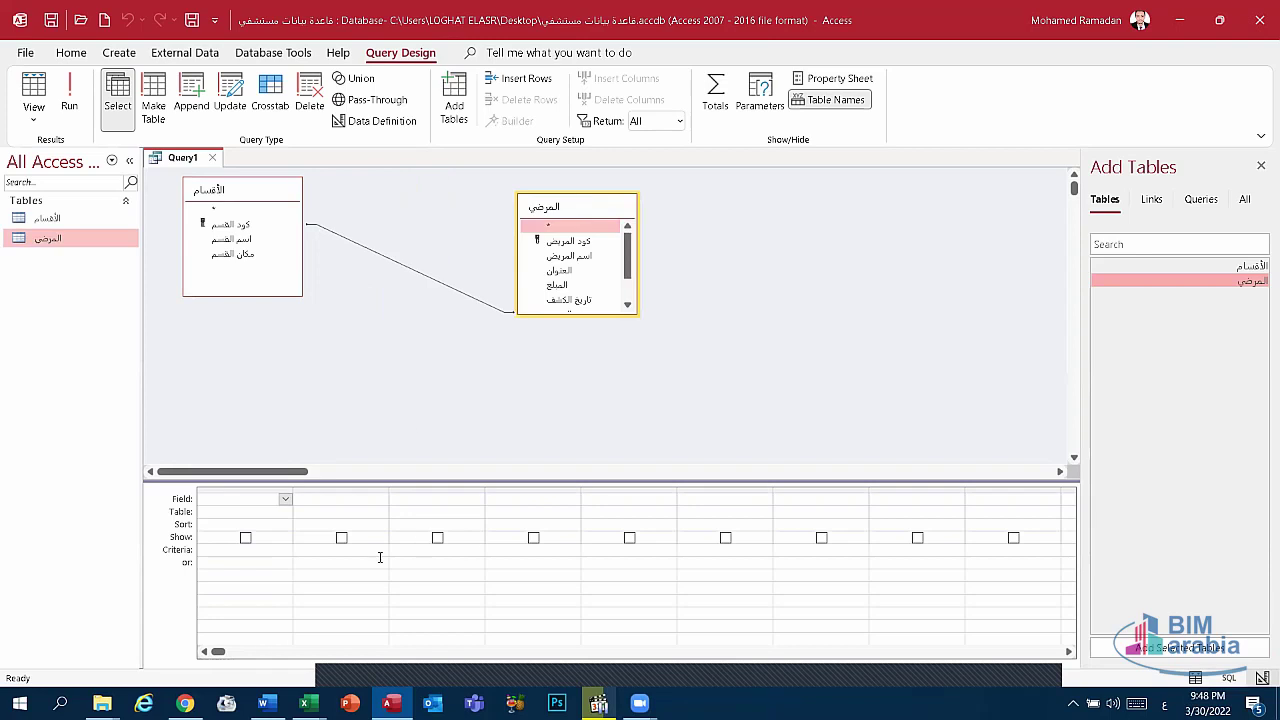
Put اسم المريض and اسم القسم in the first two columns and begin a patient-name criterion.
click(285, 500)
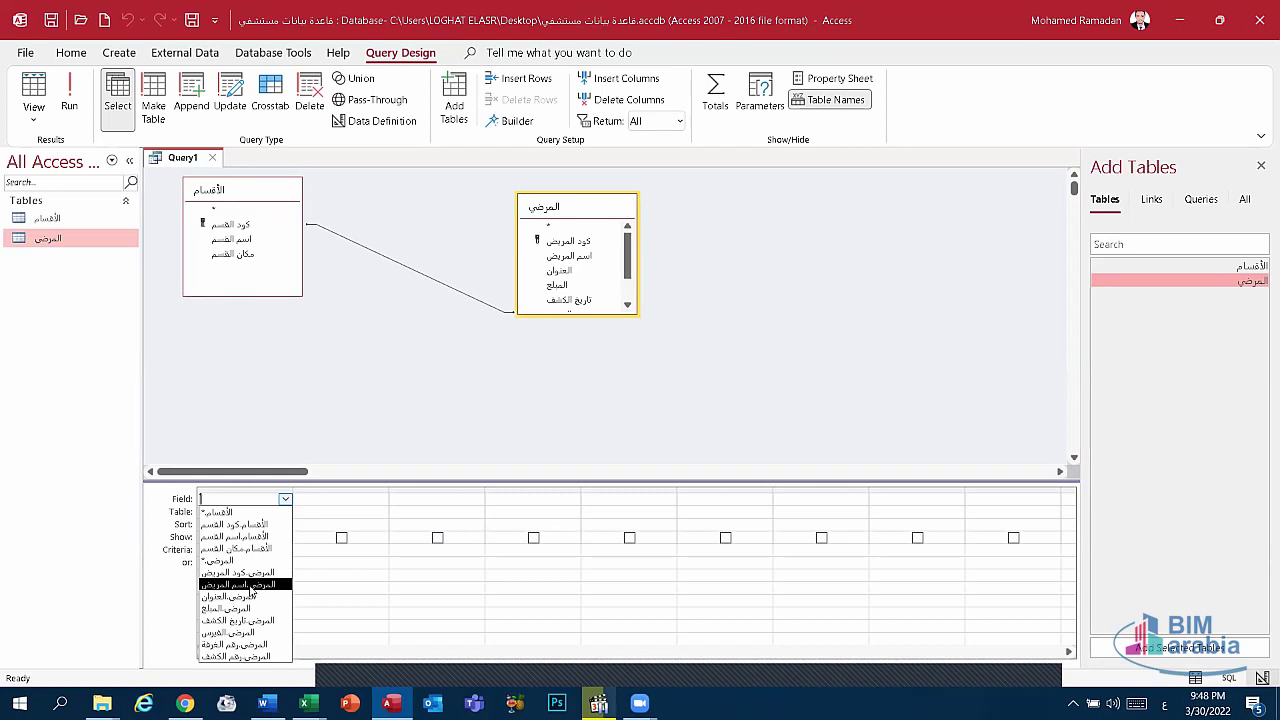
click(250, 585)
click(351, 500)
click(381, 500)
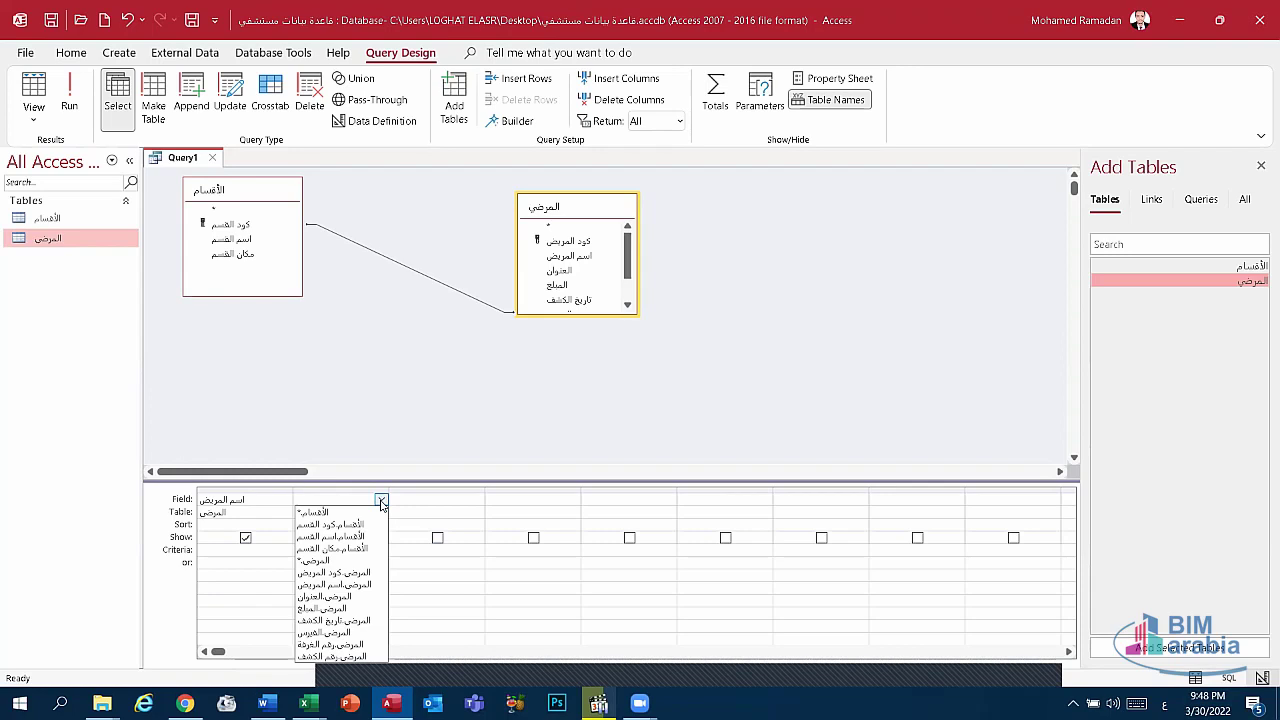
click(345, 537)
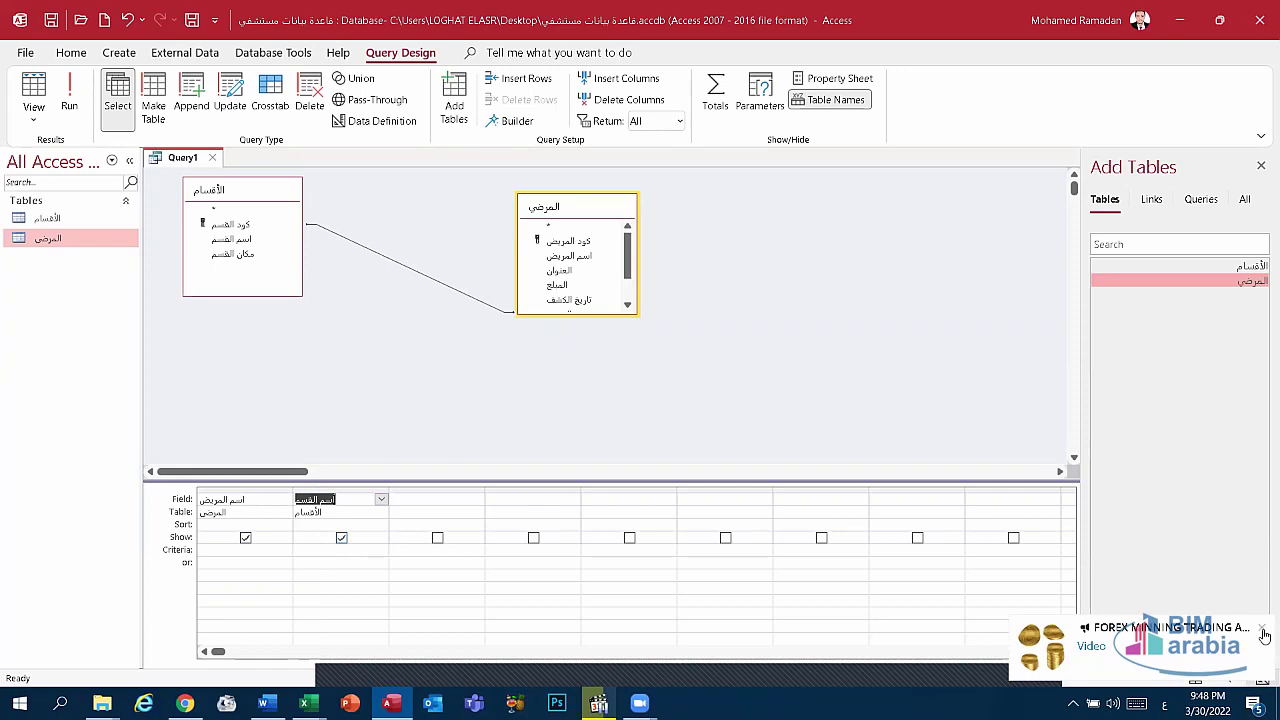
click(237, 549)
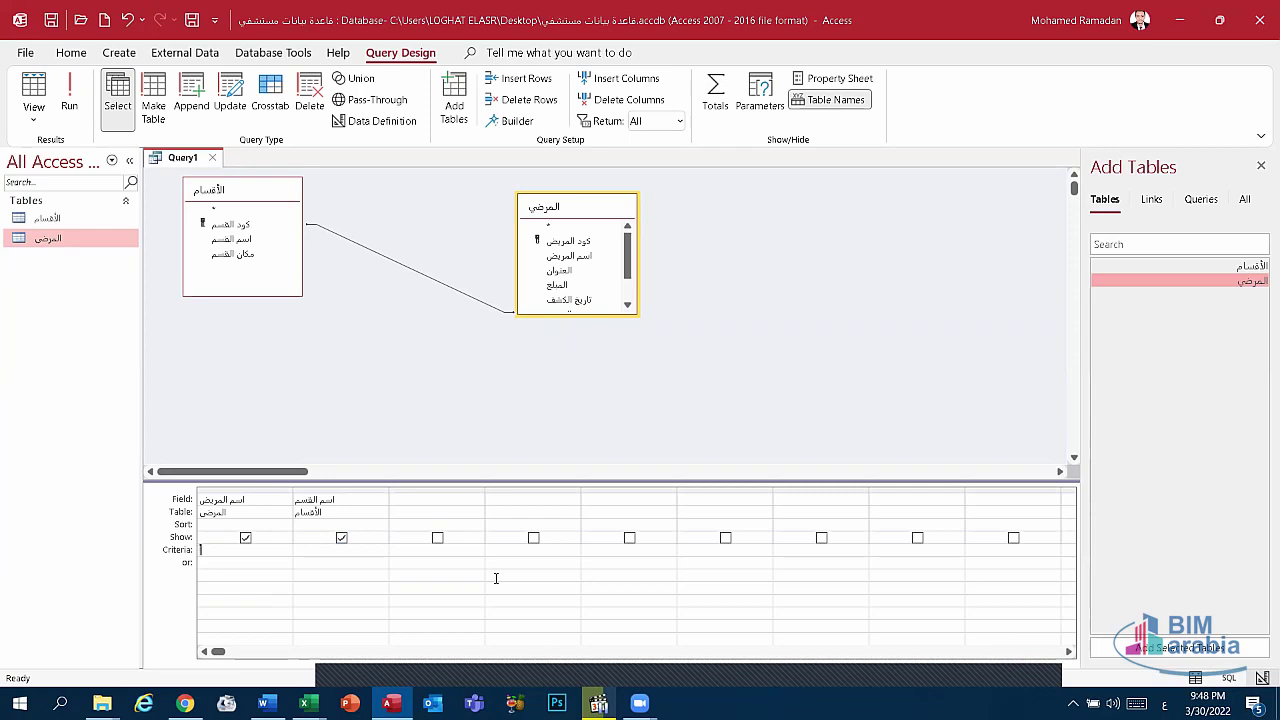
text(مادخل الاسم)
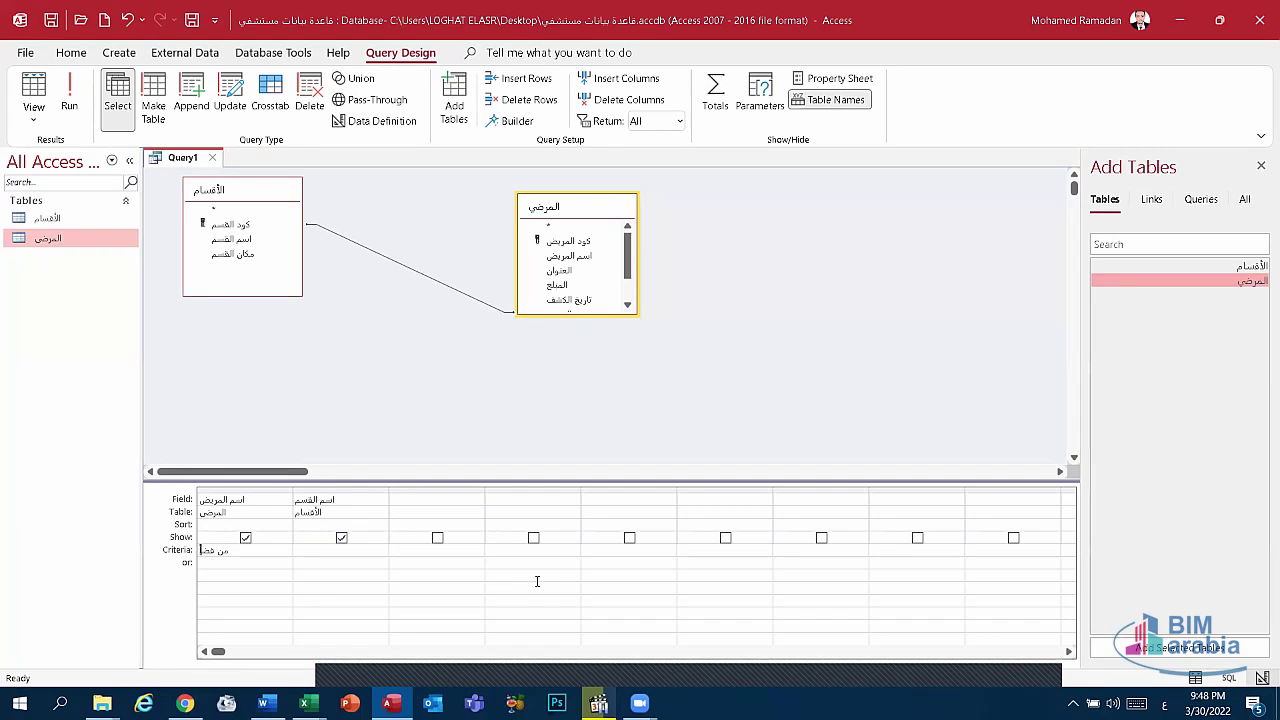
Try a prompt-text criterion in the patient-name column, then delete it.
text(ك ادخل الاسم)
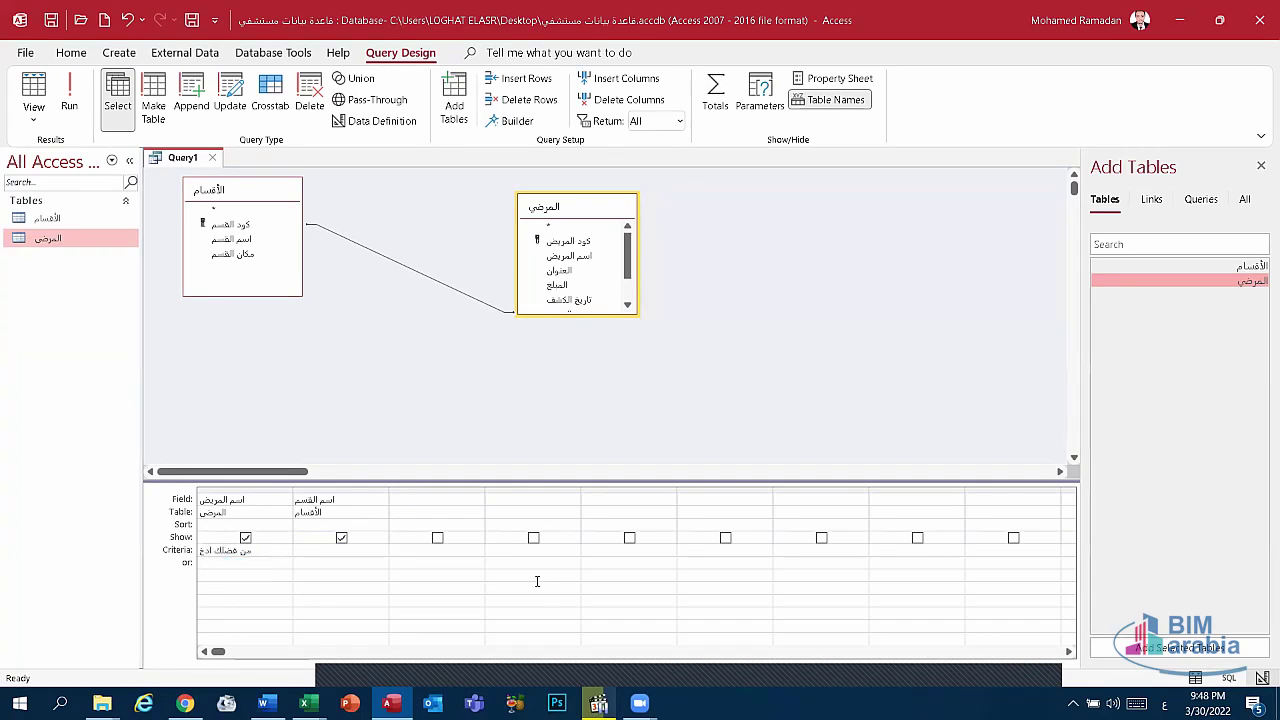
key(Tab)
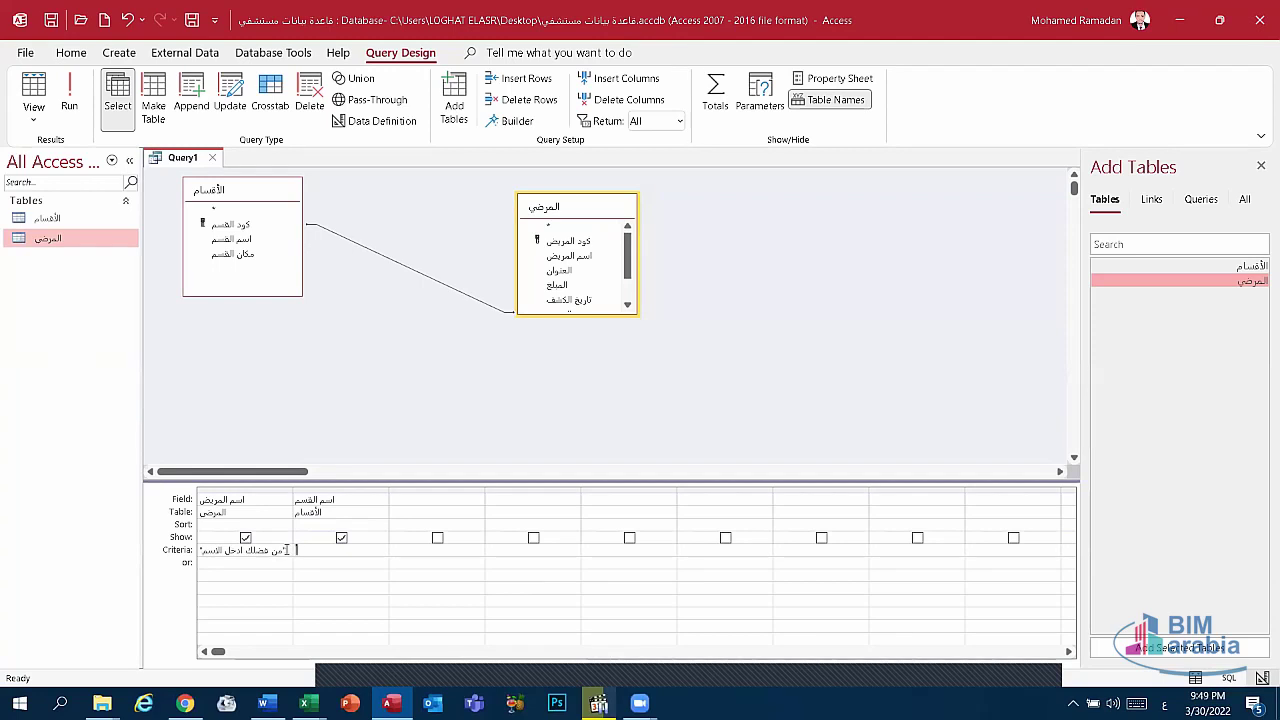
drag(287, 550, 198, 550)
key(Delete)
Enter a 'Not باطنة' criterion for the department column, then delete it.
key(alt+shift)
text(not)
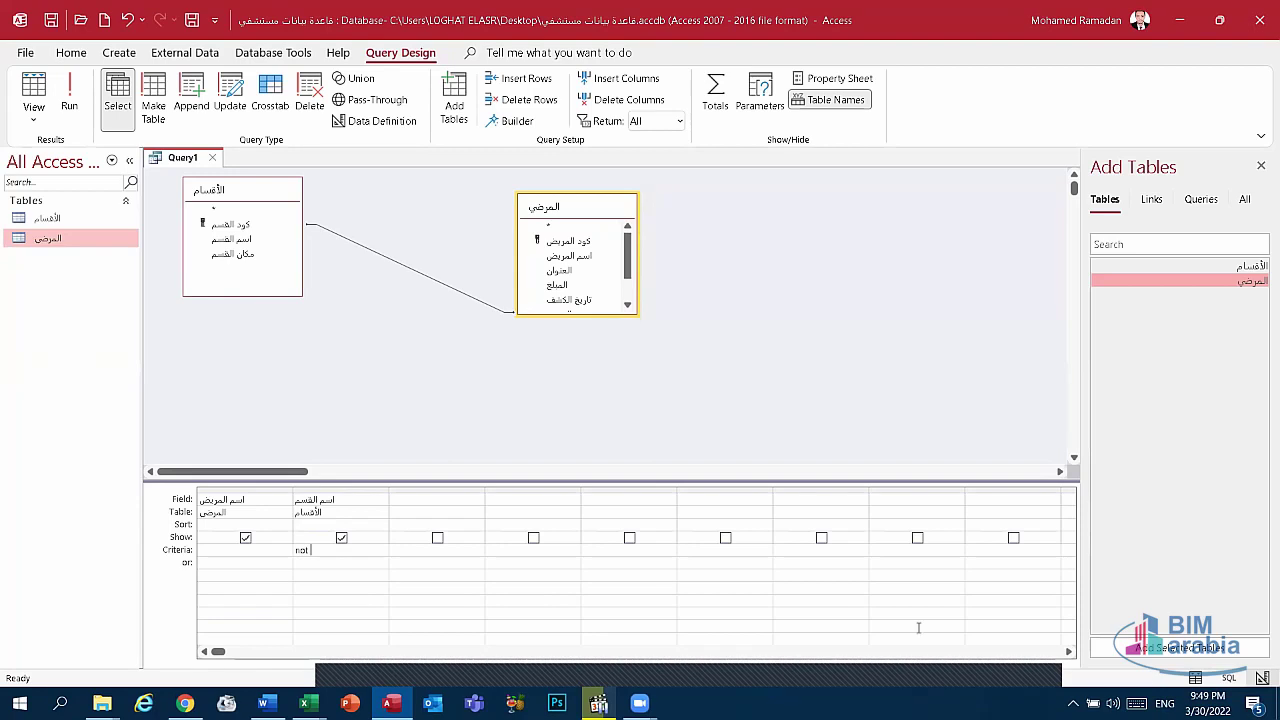
click(1164, 703)
click(1146, 618)
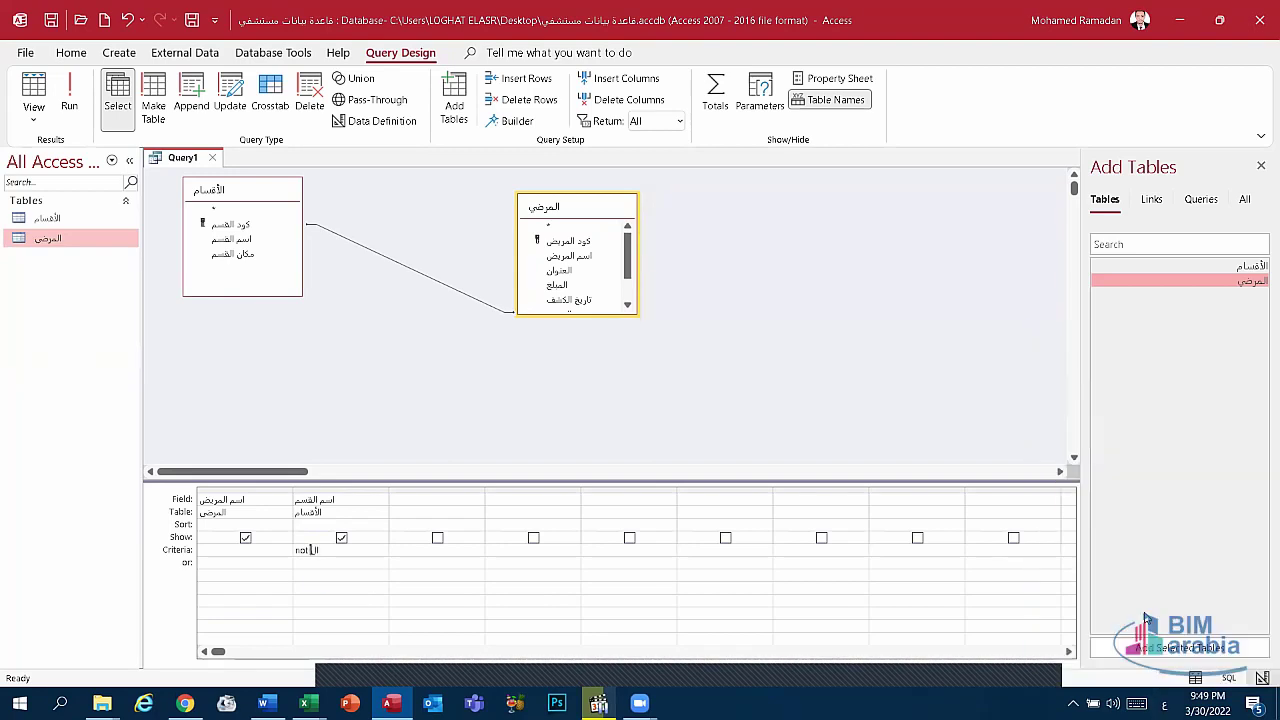
text(باطنة)
key(Tab)
drag(361, 549, 250, 549)
key(Delete)
Add الجراحة as an or criterion and close the Add Tables pane.
text(نة)
text(جراحة)
key(Return)
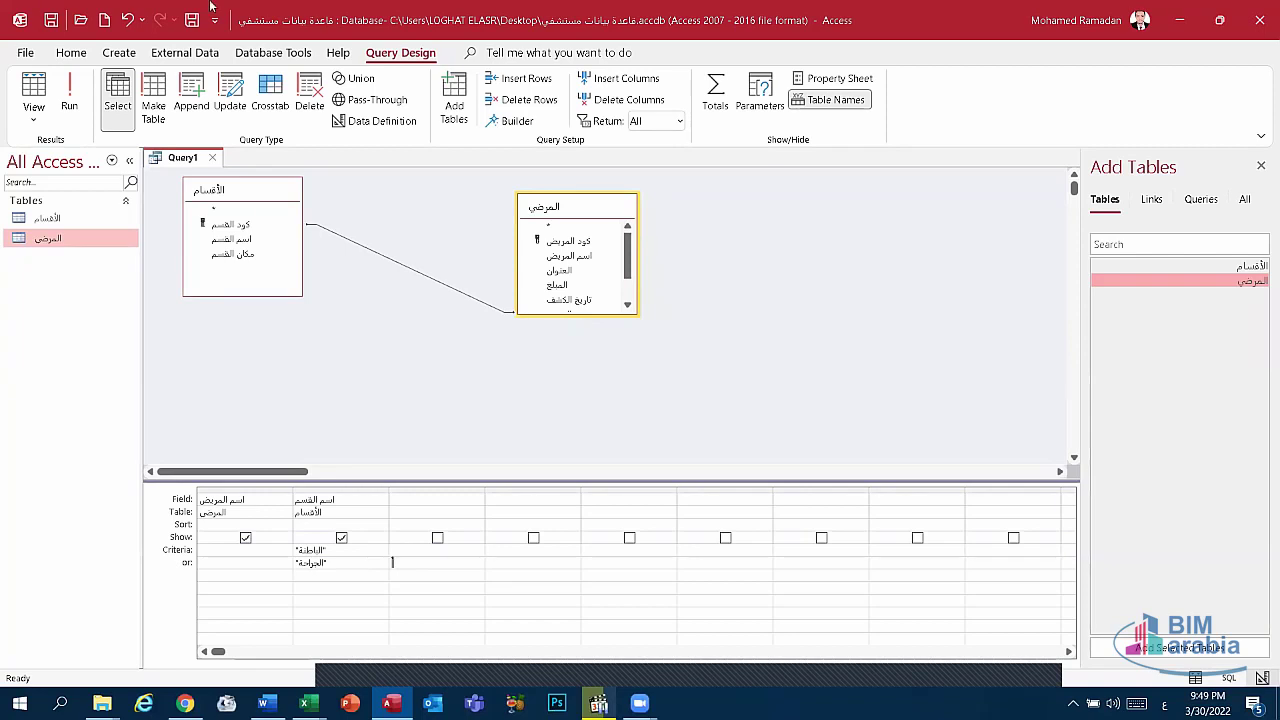
click(1260, 168)
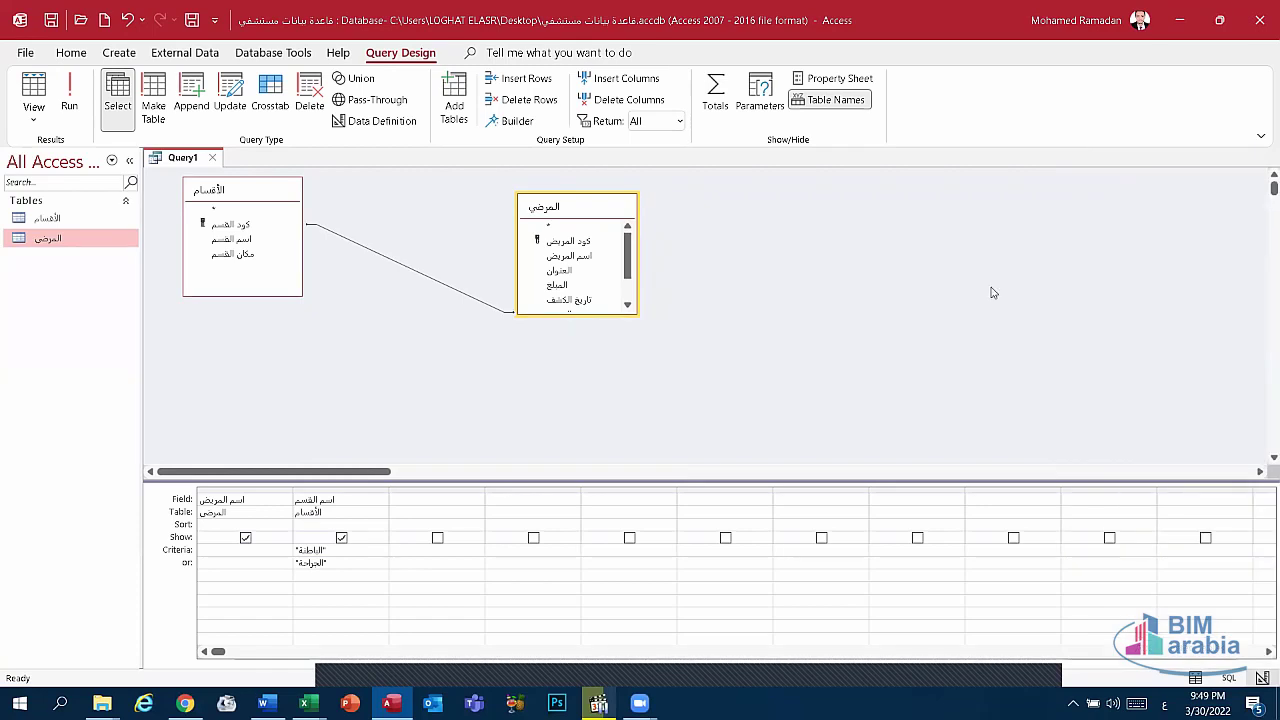
Delete the الجراحة and الباطنة criteria so no filters remain.
drag(337, 570, 308, 540)
text(الجر)
key(BackSpace)
key(BackSpace)
key(BackSpace)
drag(335, 550, 296, 550)
key(BackSpace)
Close Query1 without saving its design changes.
right_click(182, 158)
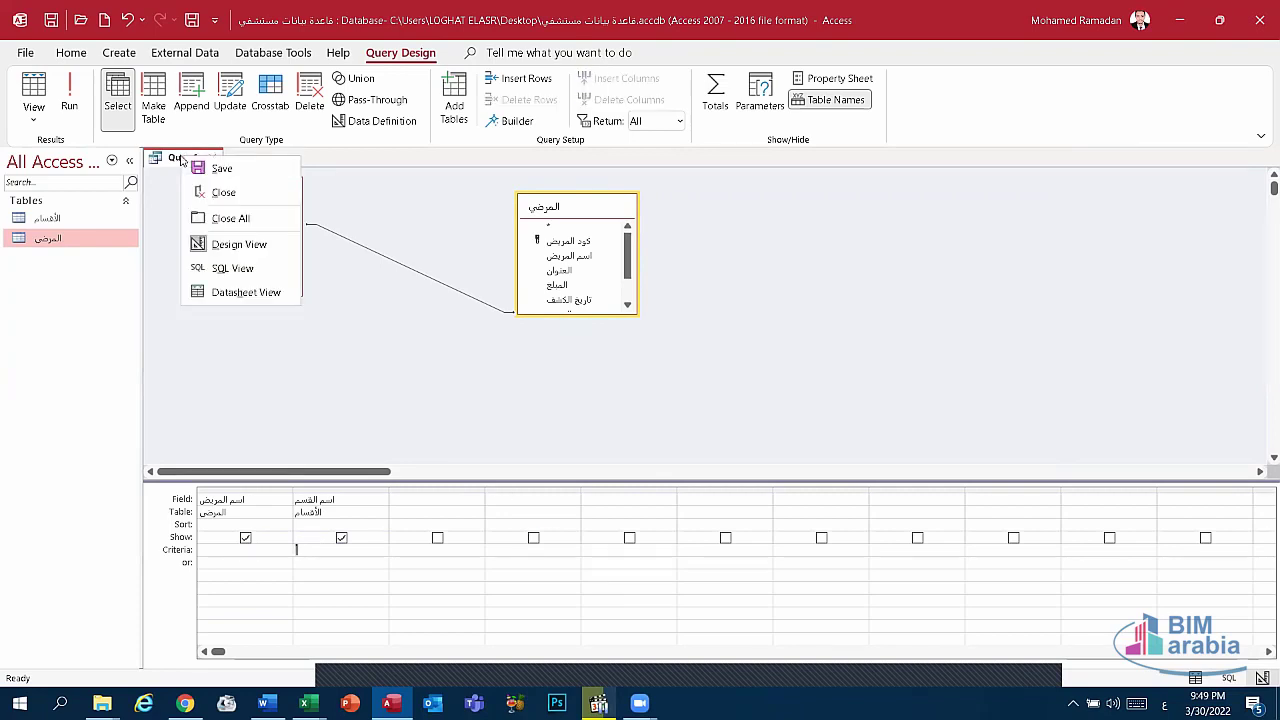
key(Escape)
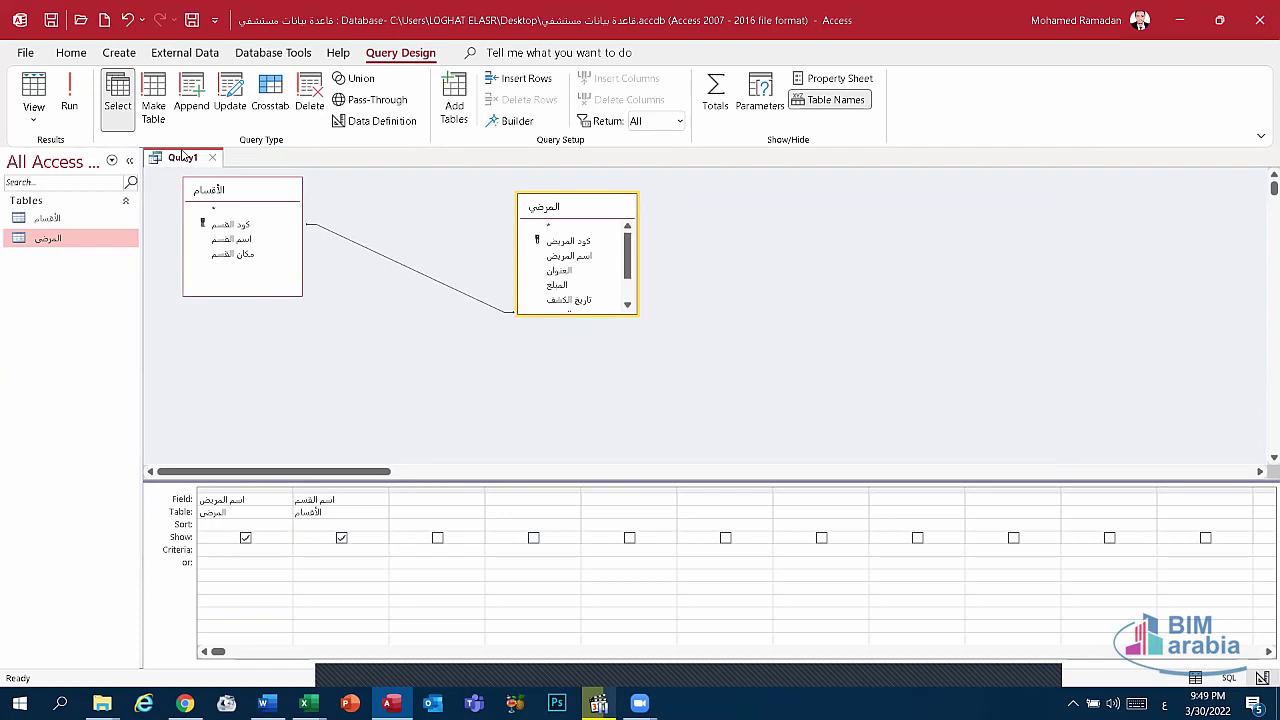
right_click(182, 156)
click(204, 186)
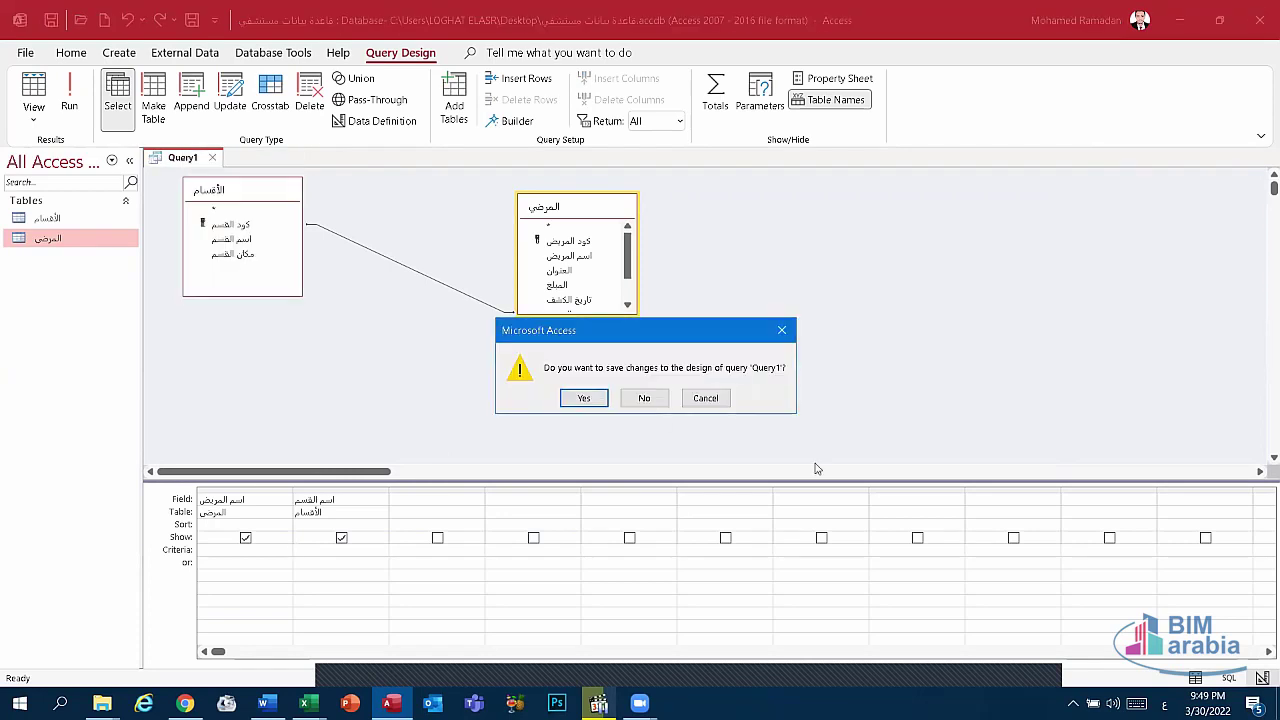
click(634, 401)
Select the الأقسام and المرضى tables in the navigation pane, then switch to the Create ribbon.
click(48, 219)
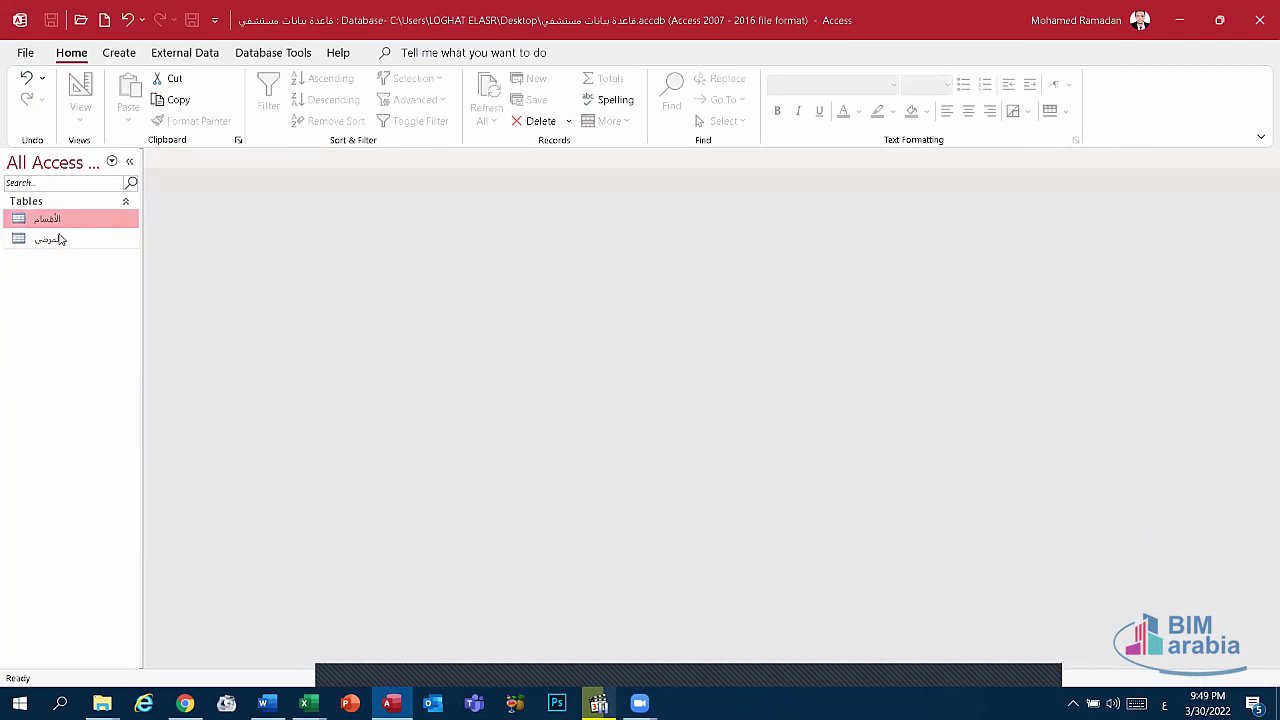
click(59, 239)
click(62, 219)
click(272, 54)
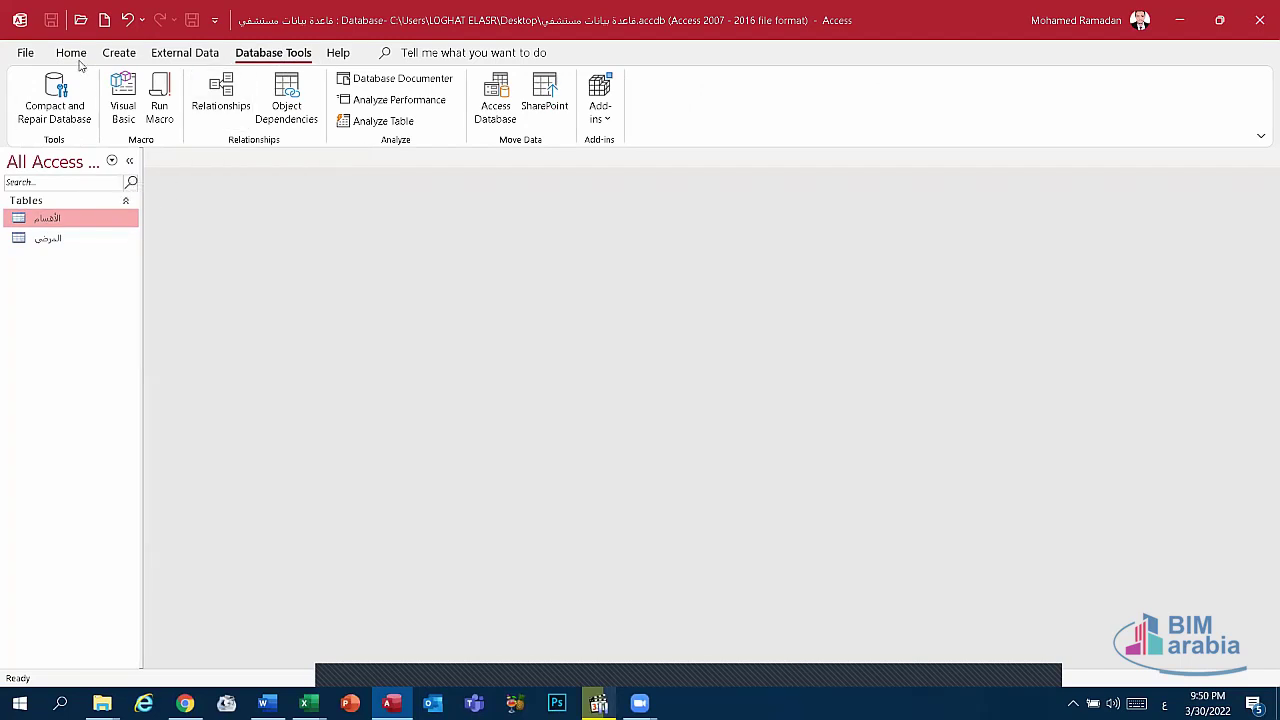
click(120, 54)
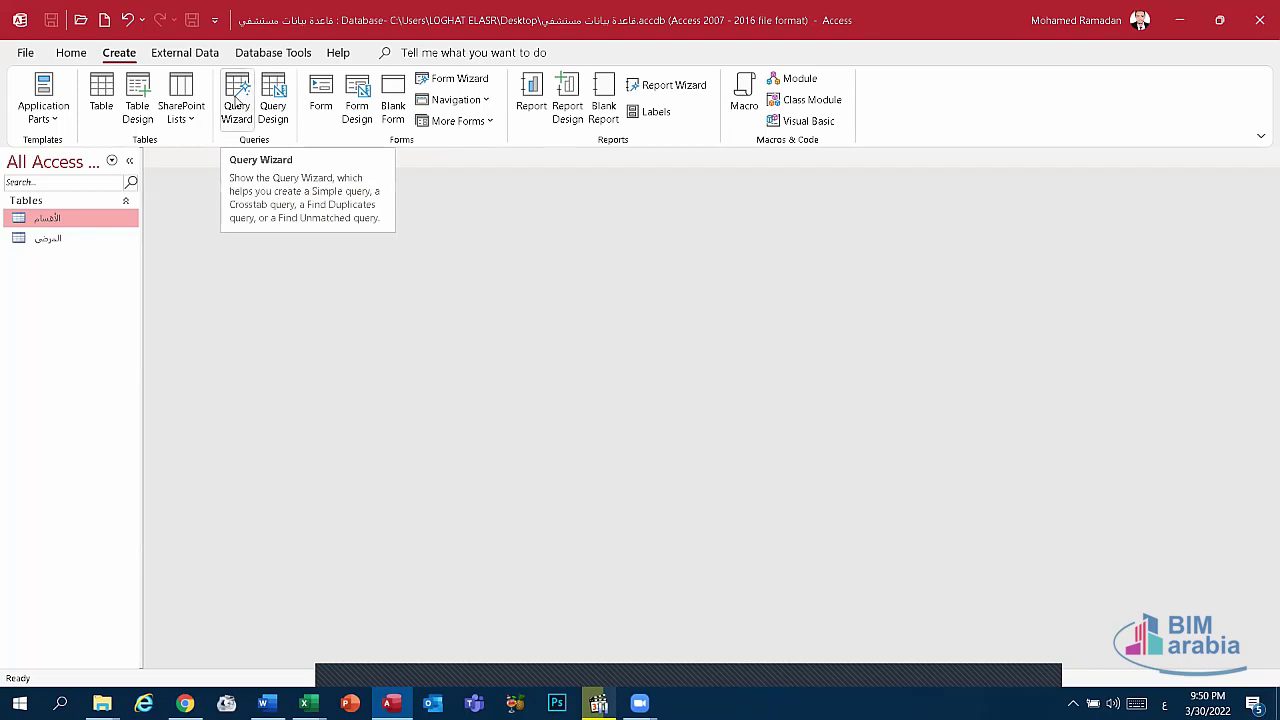
Start the Simple Query Wizard with the المرضى table as the source.
click(236, 102)
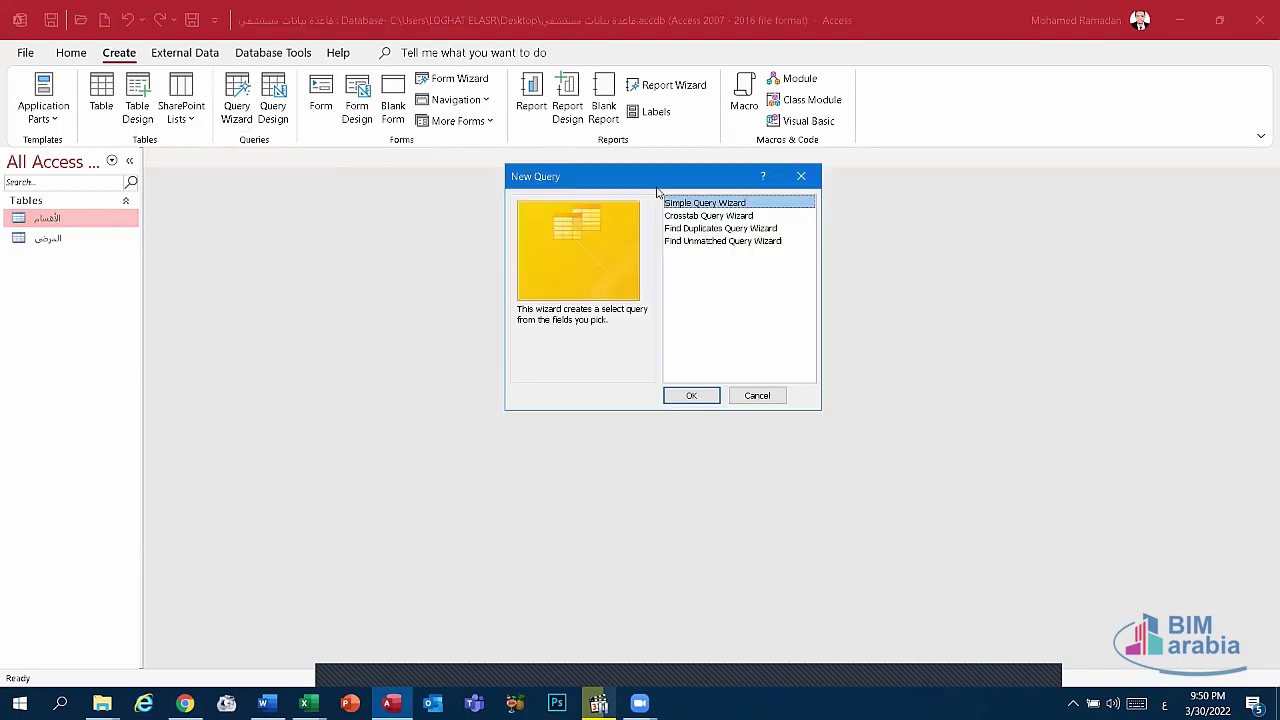
drag(645, 182, 521, 246)
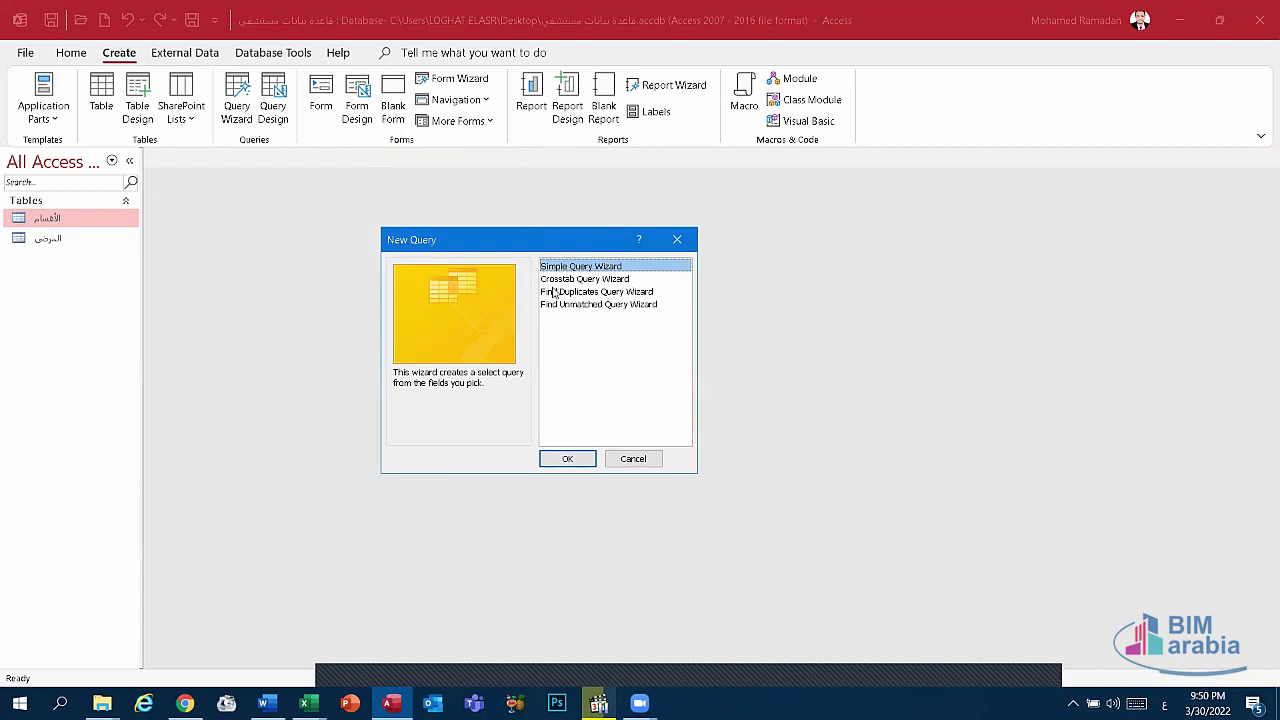
click(570, 459)
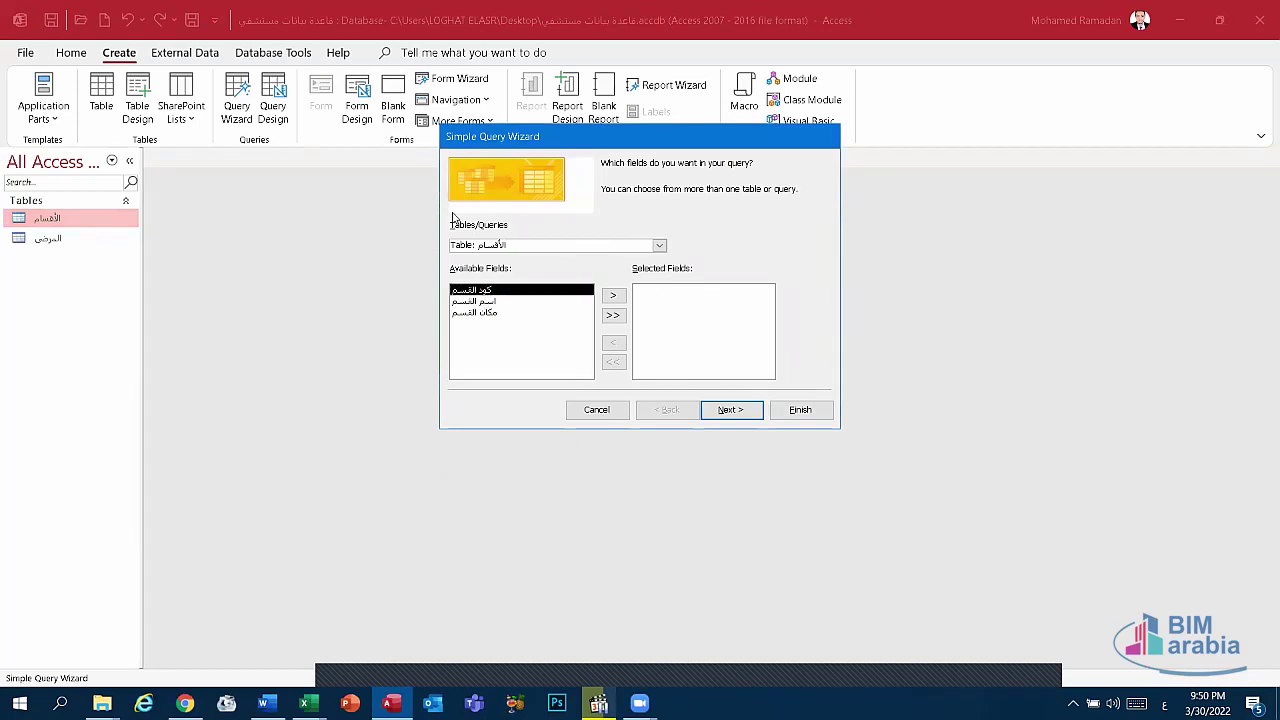
click(659, 245)
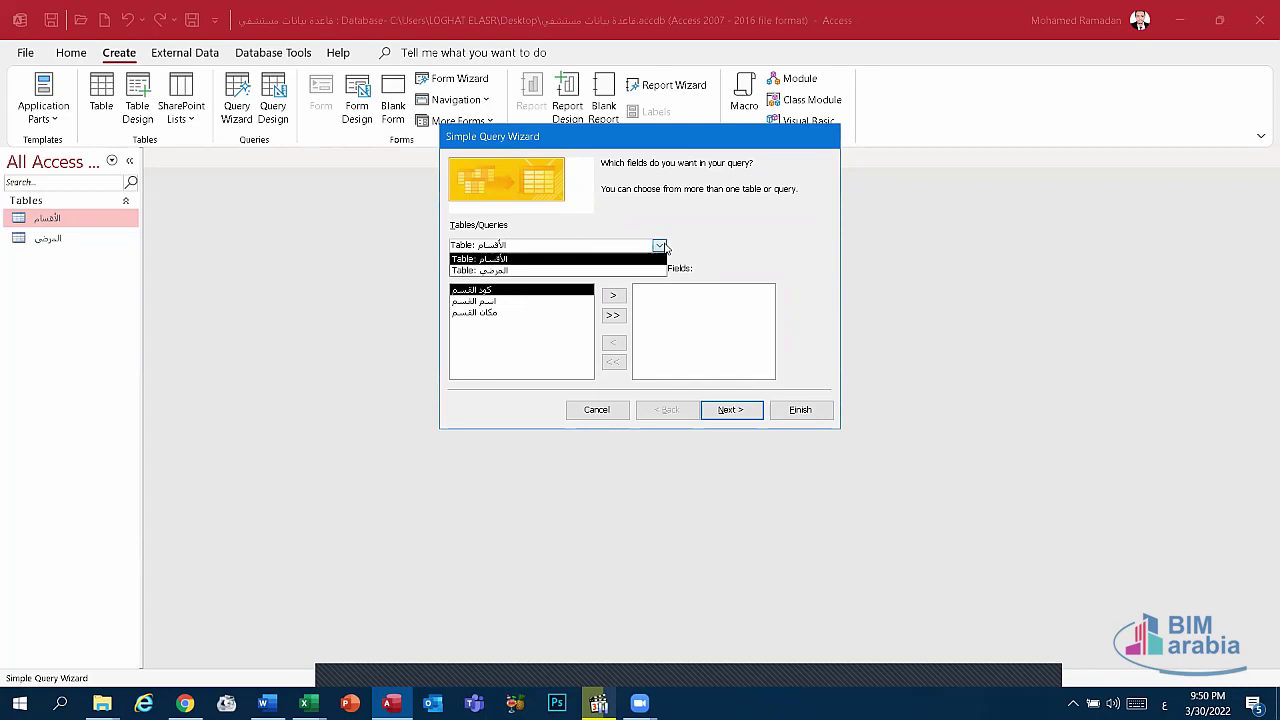
click(511, 271)
Add the اسم المريض and تاريخ الكشف fields and finish, opening the query's design.
click(493, 303)
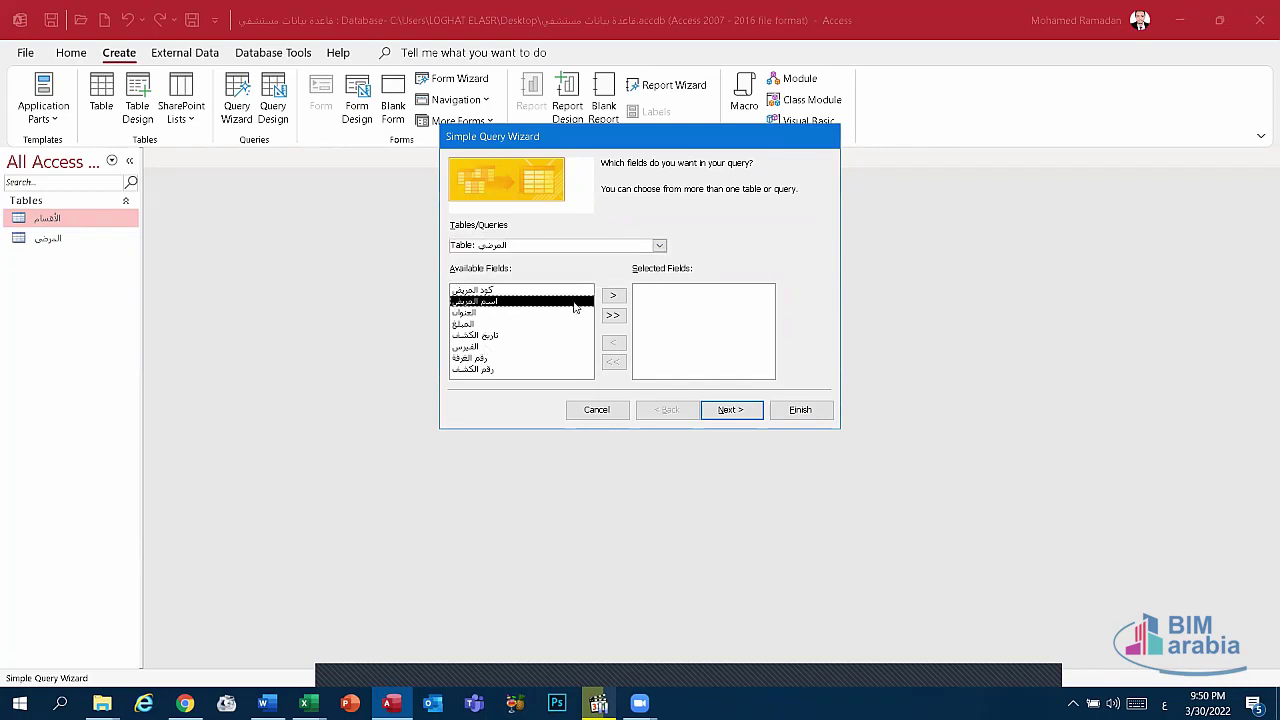
click(614, 296)
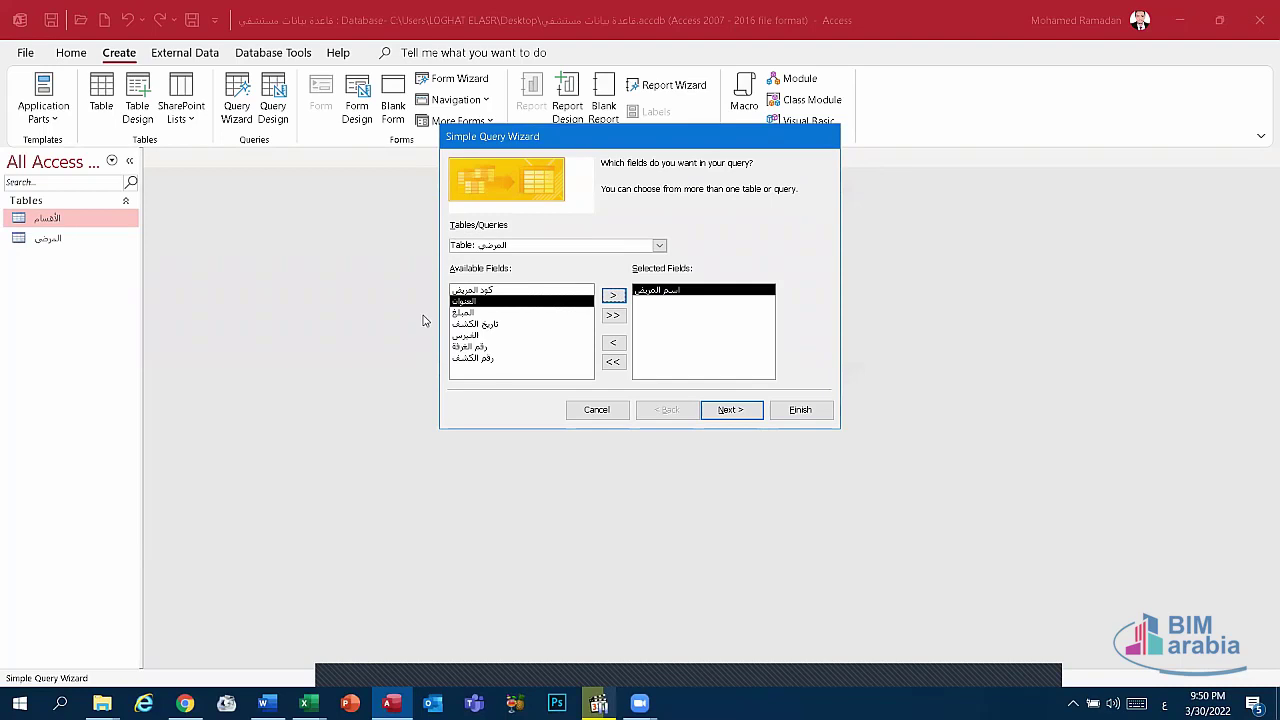
click(474, 322)
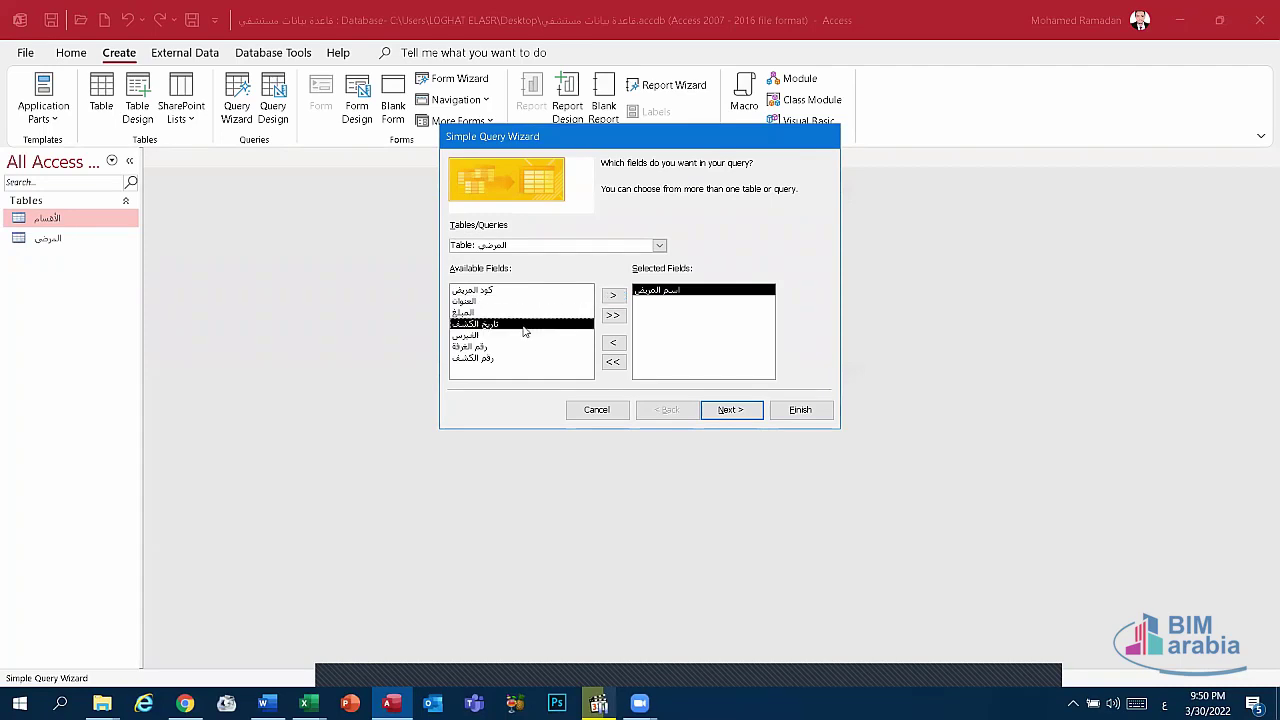
click(622, 297)
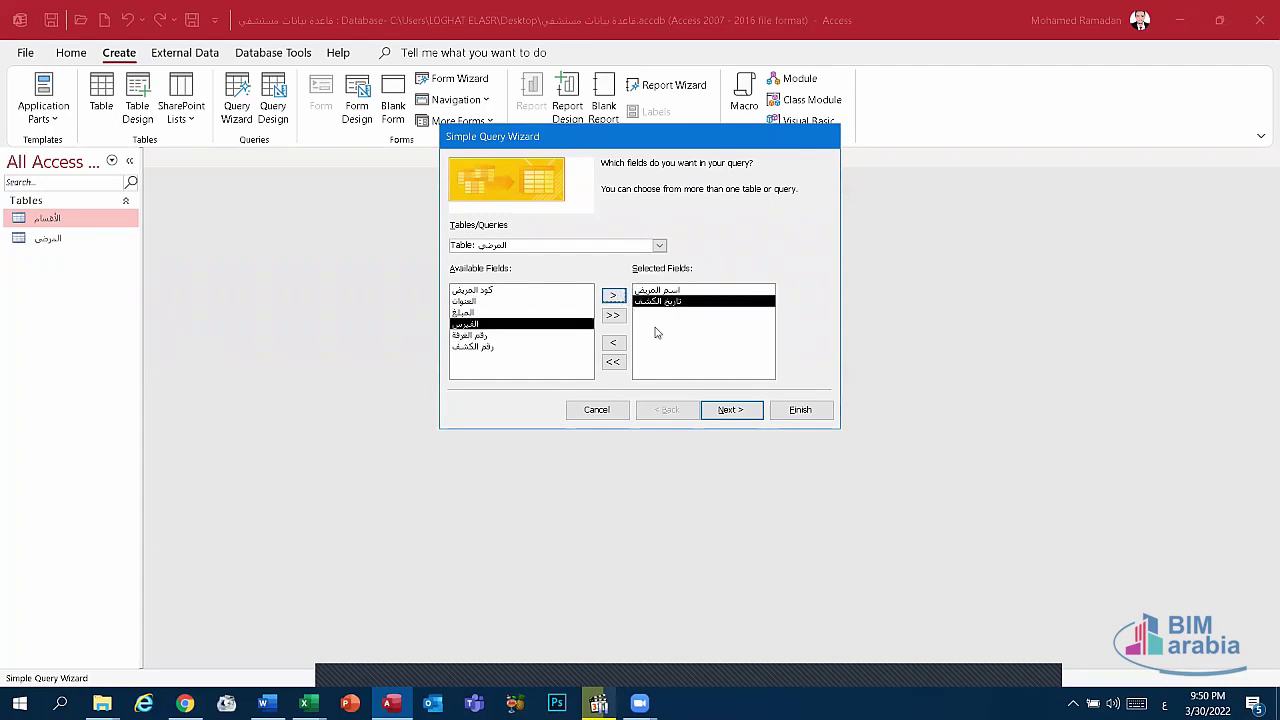
click(727, 410)
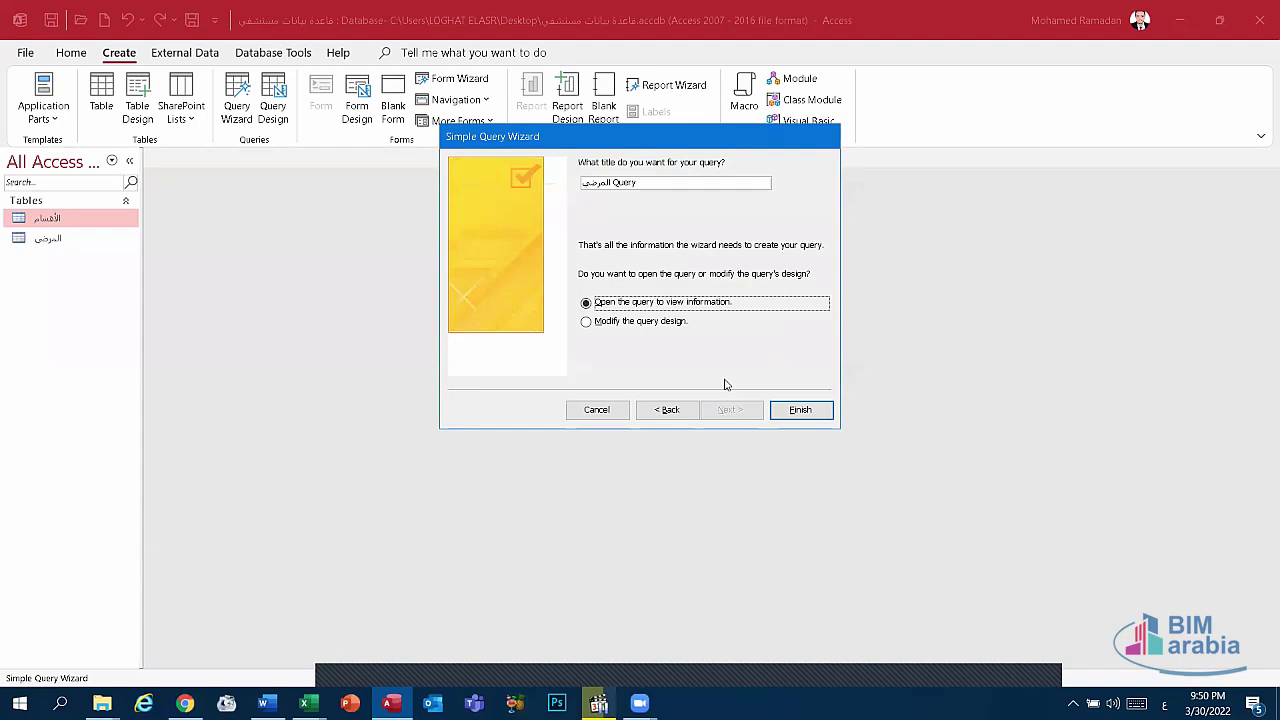
click(623, 325)
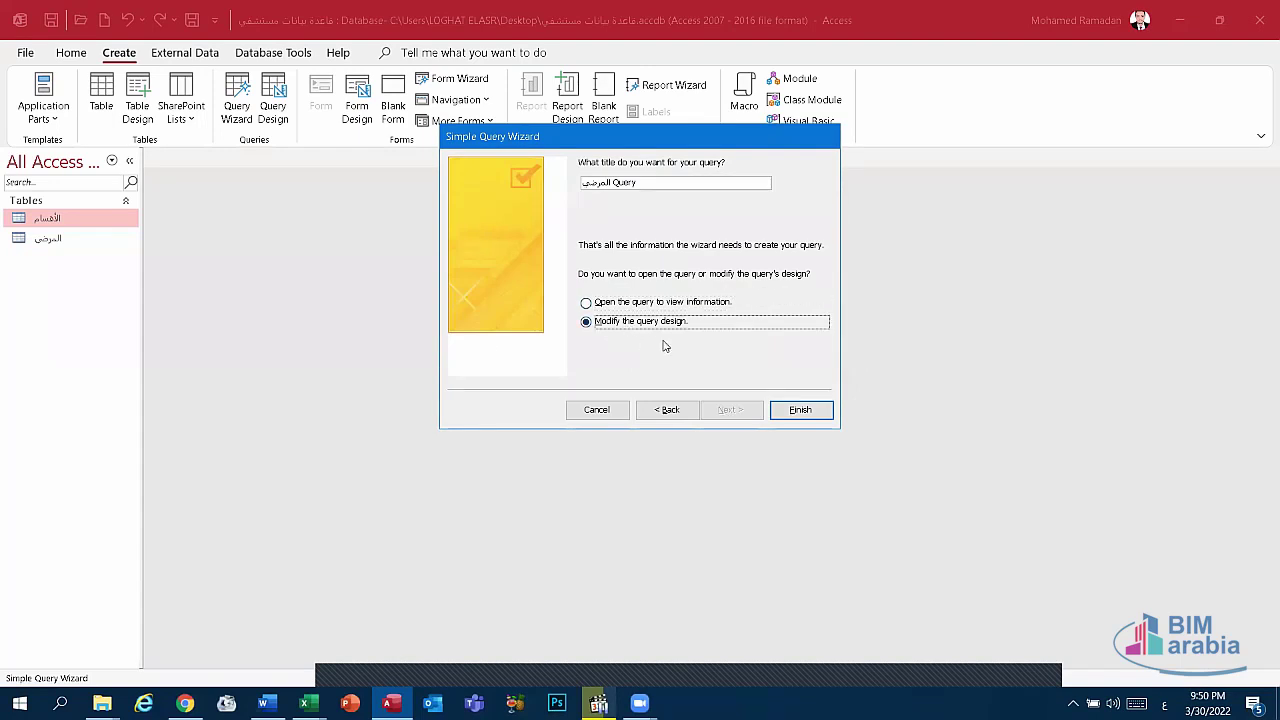
click(798, 412)
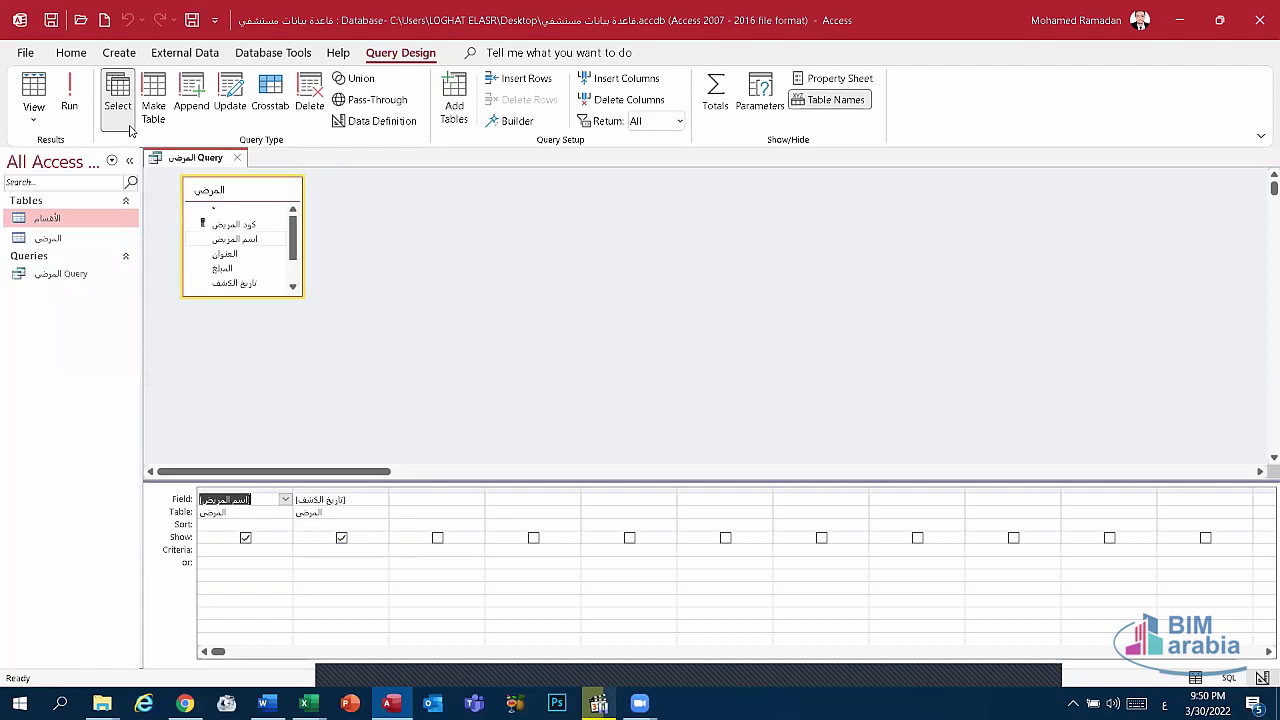
Run المرضى Query and browse its records.
click(69, 92)
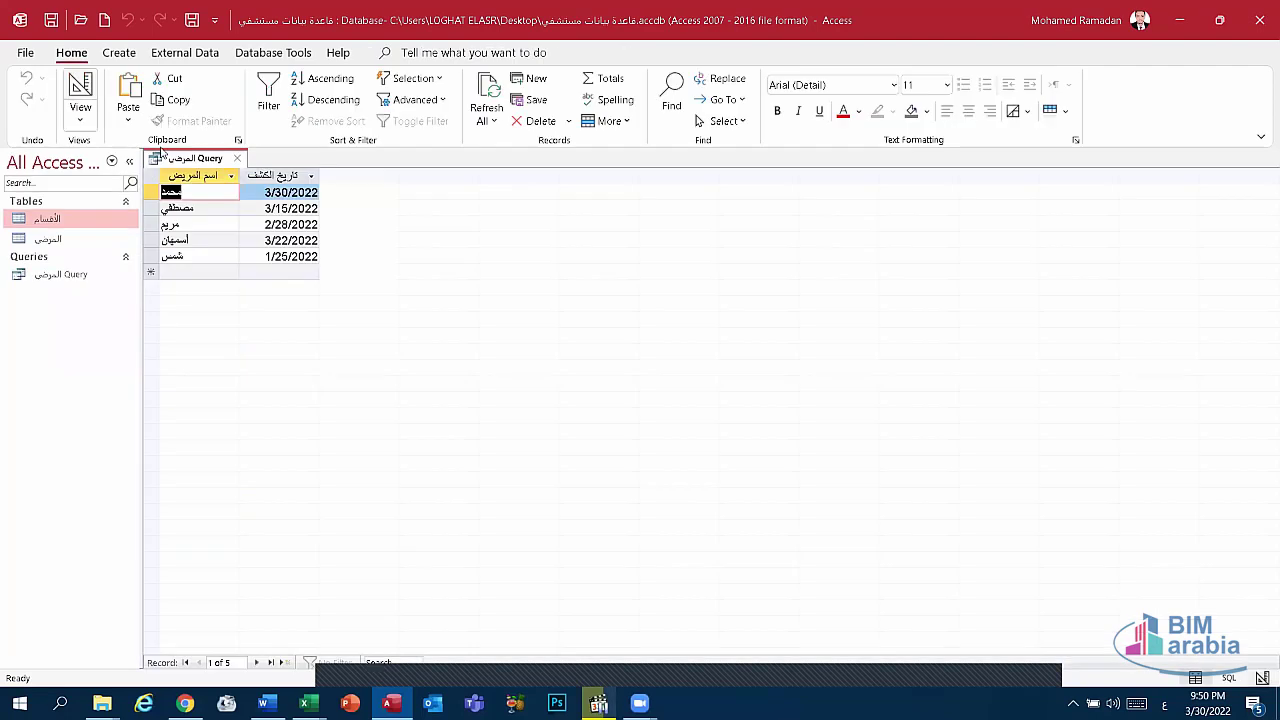
click(216, 209)
click(206, 224)
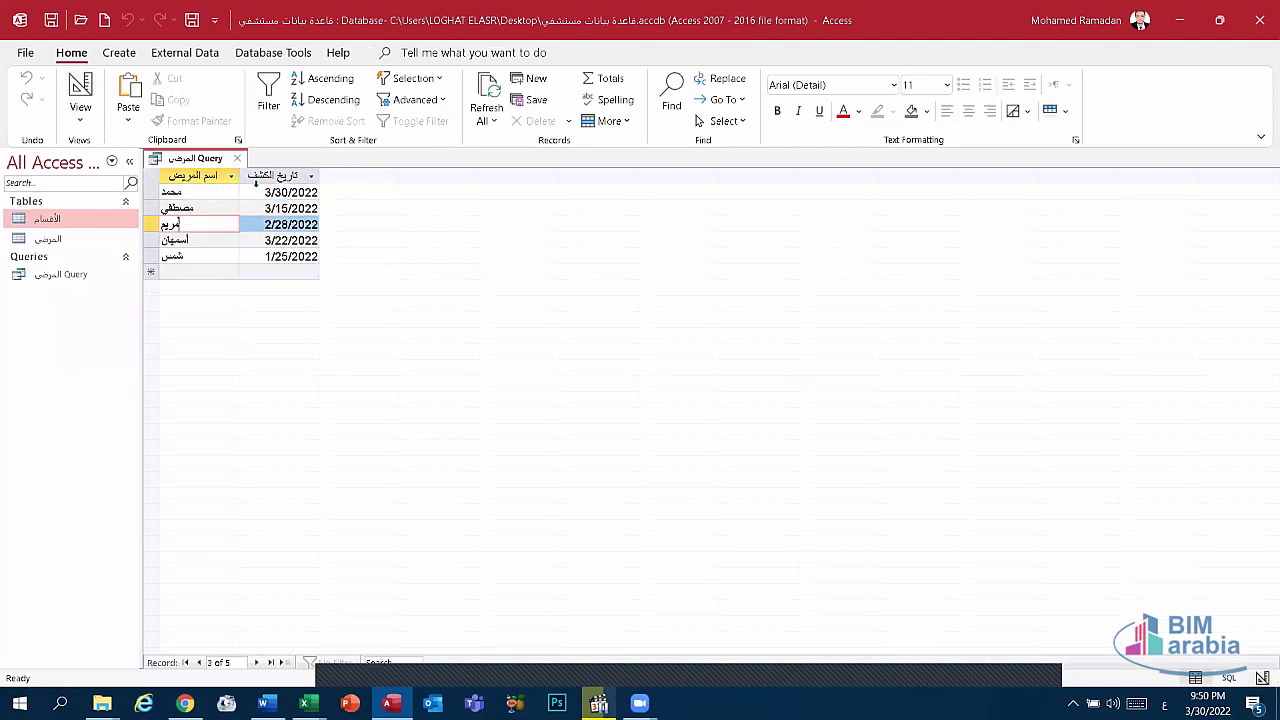
Close the query results and launch the Query Wizard again.
right_click(194, 166)
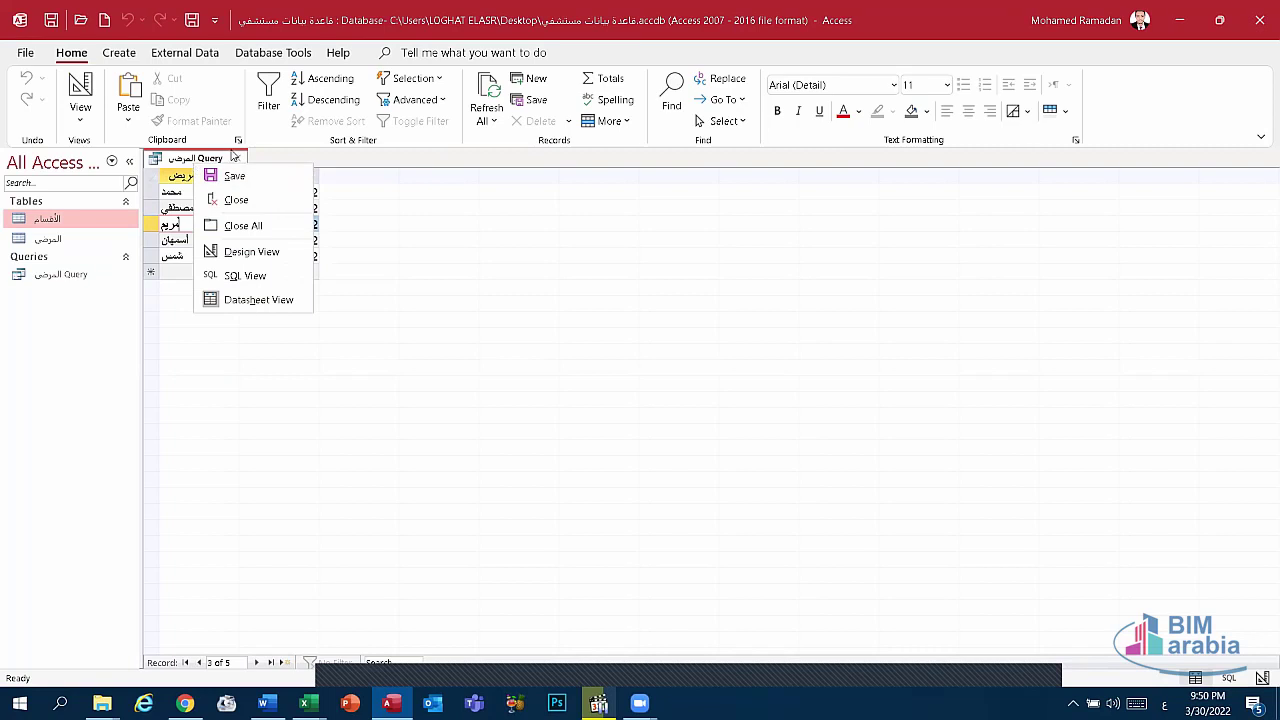
click(257, 198)
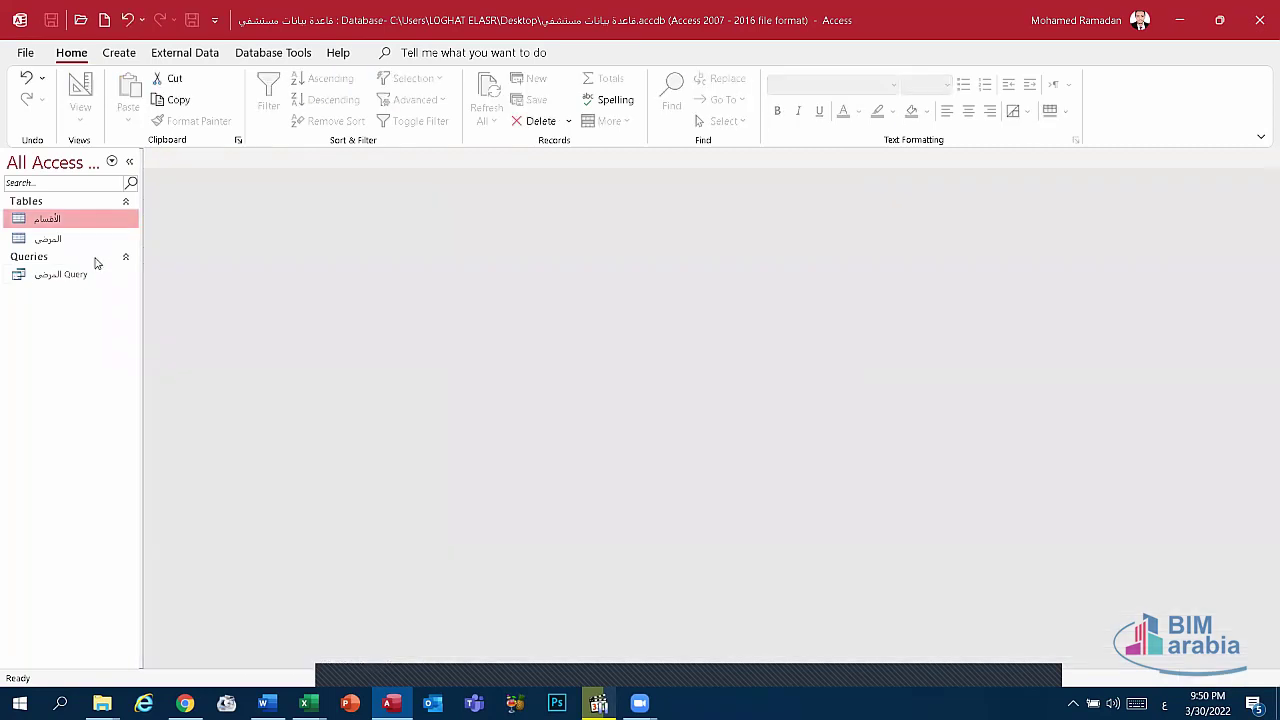
click(140, 57)
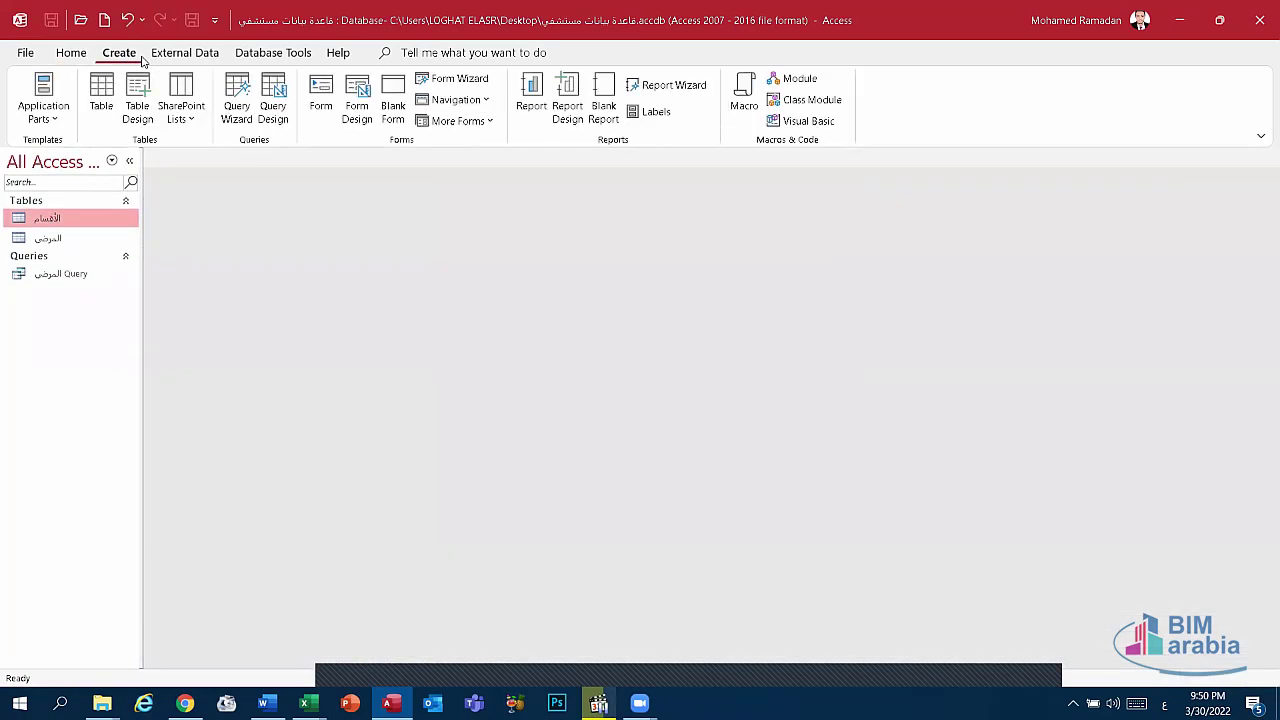
click(237, 100)
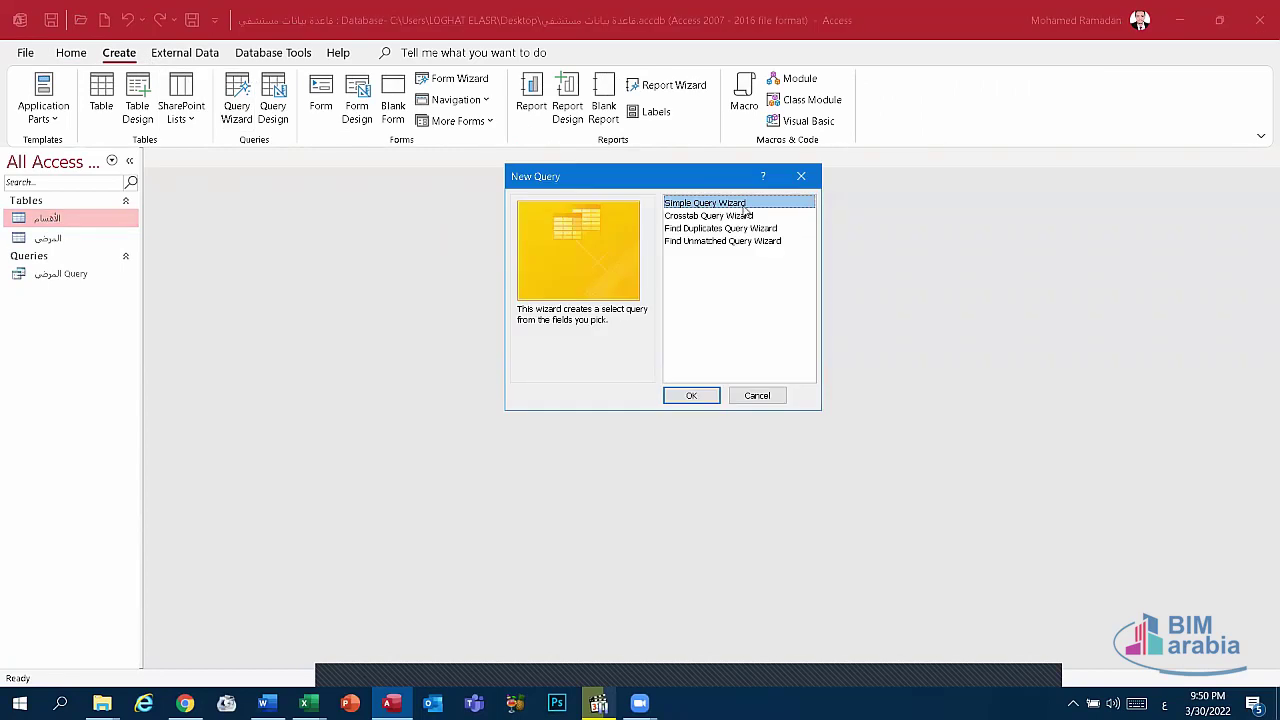
Start the Simple Query Wizard using the المرضى table.
click(688, 396)
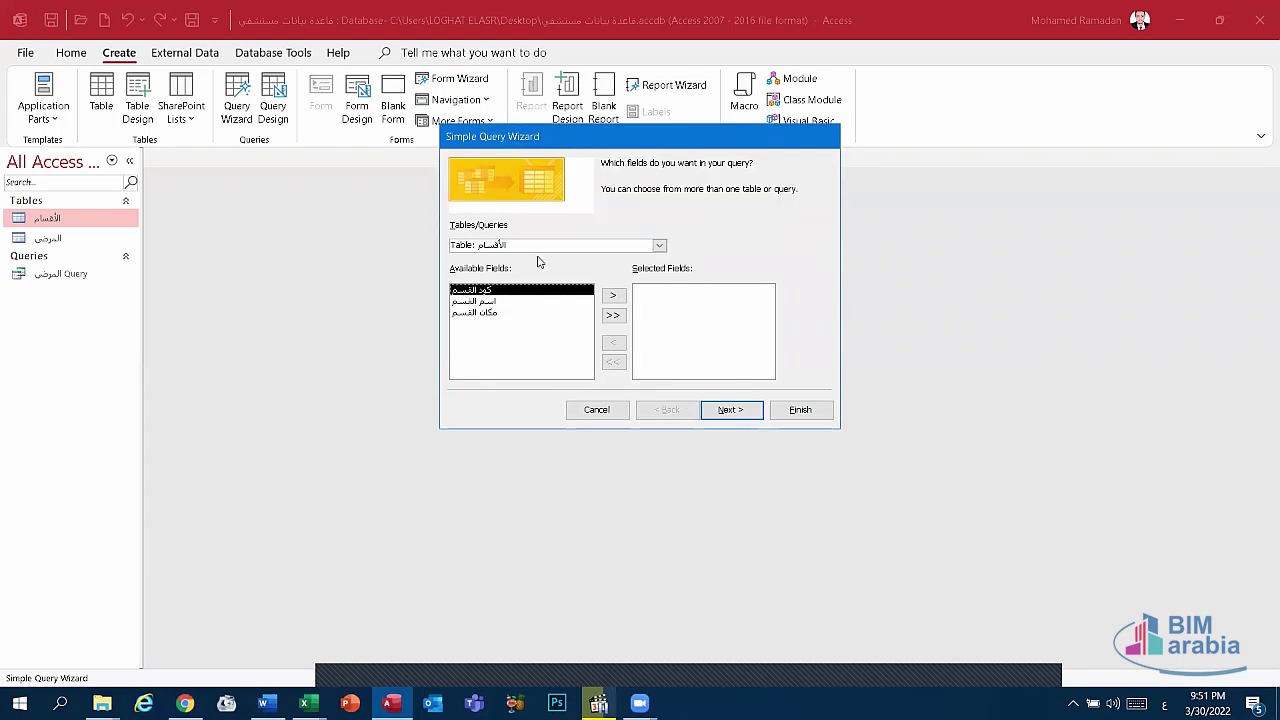
click(658, 246)
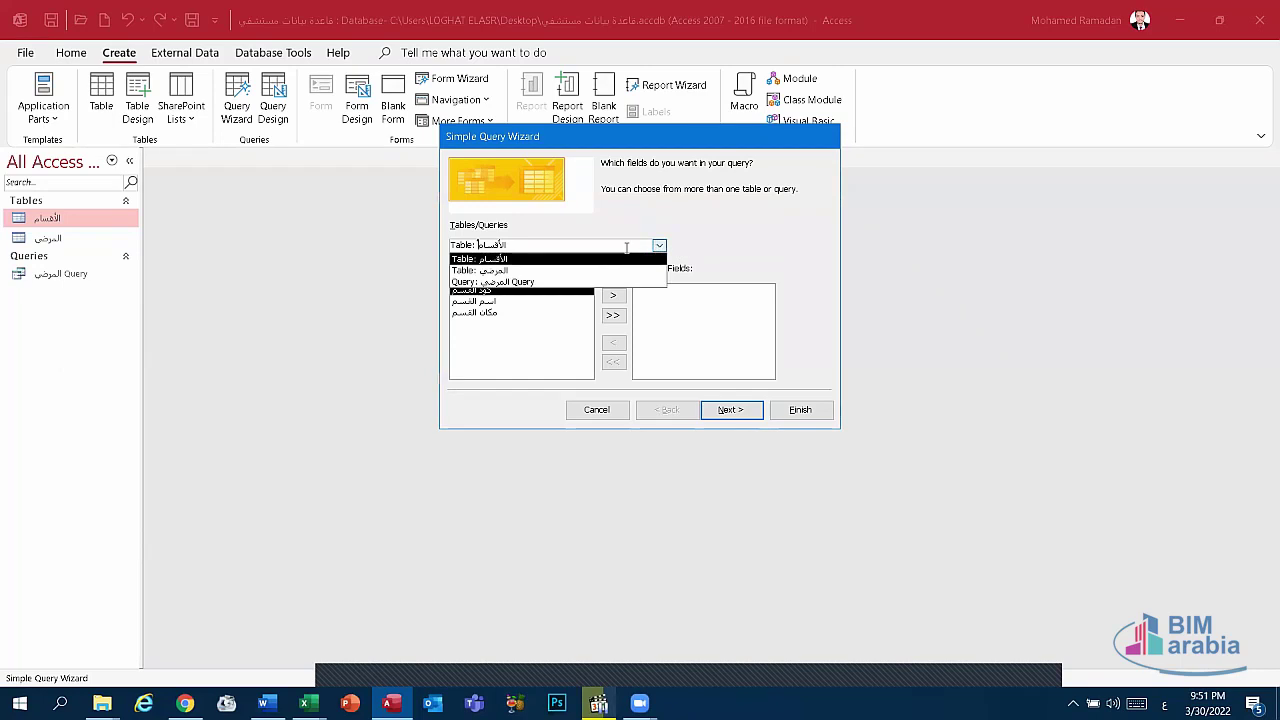
click(526, 272)
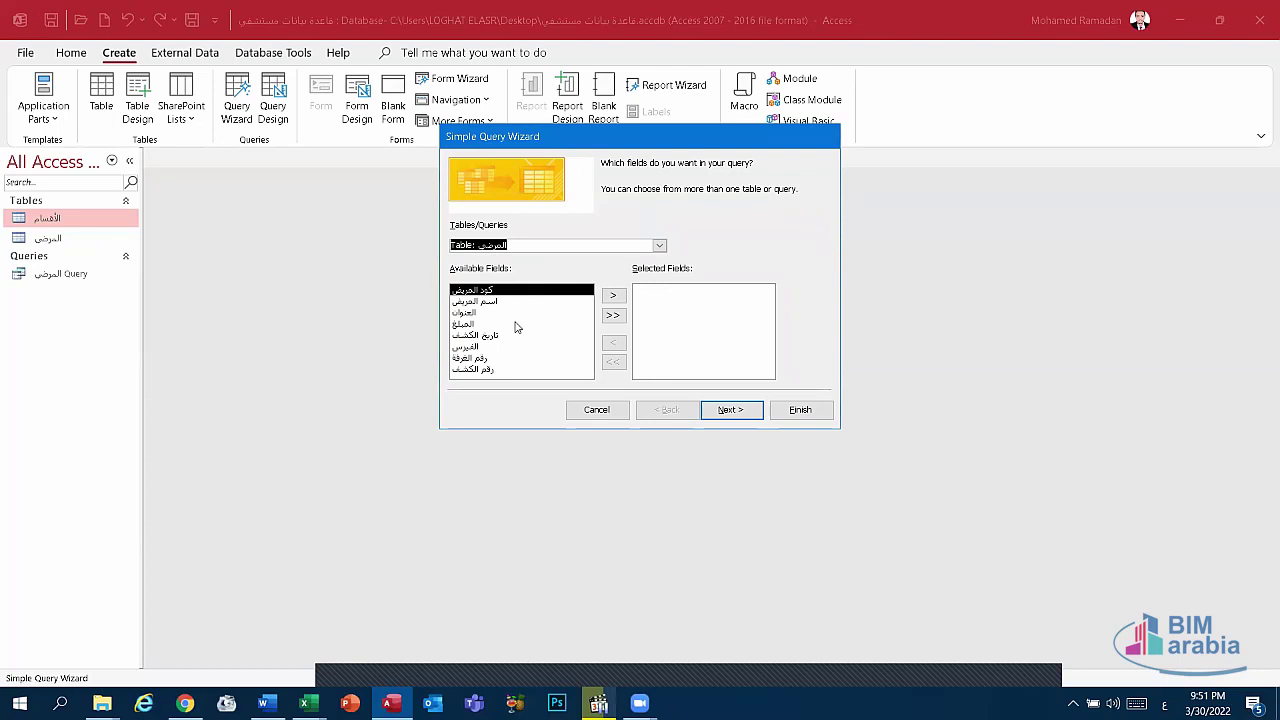
Practise moving fields with the >, <, >> and << buttons, ending with none selected.
click(476, 302)
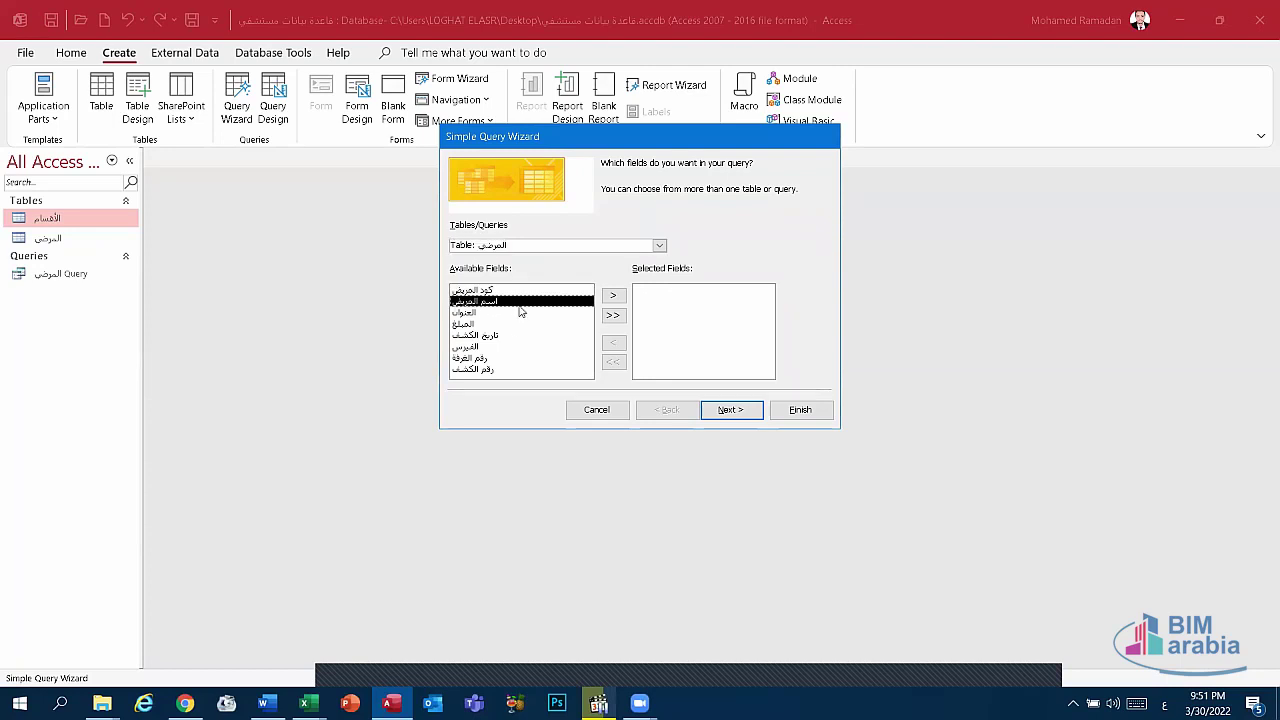
click(612, 299)
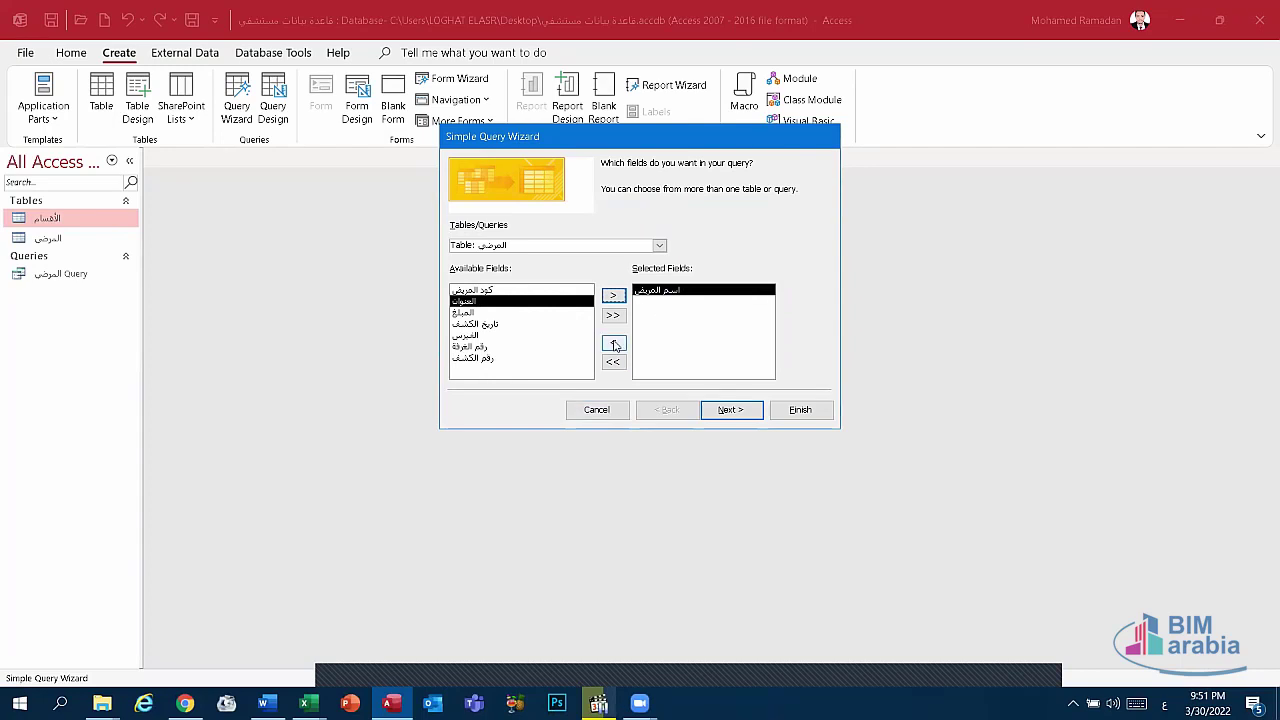
click(614, 344)
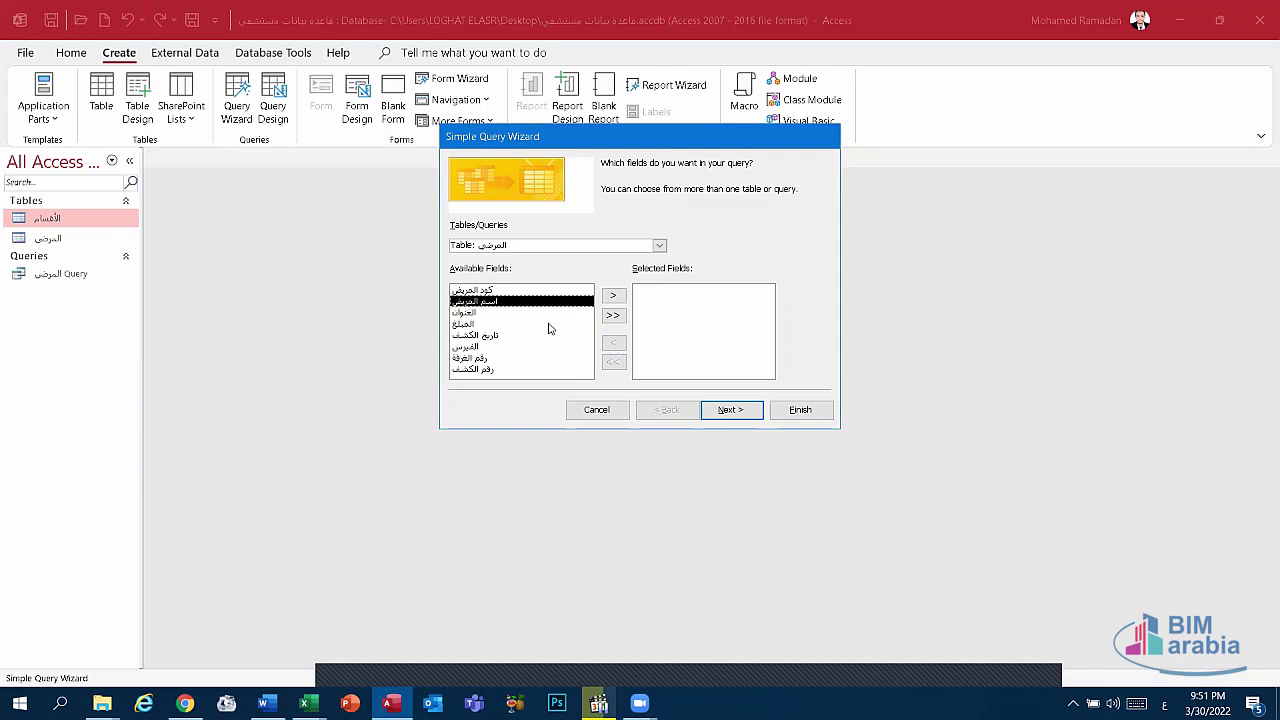
click(620, 317)
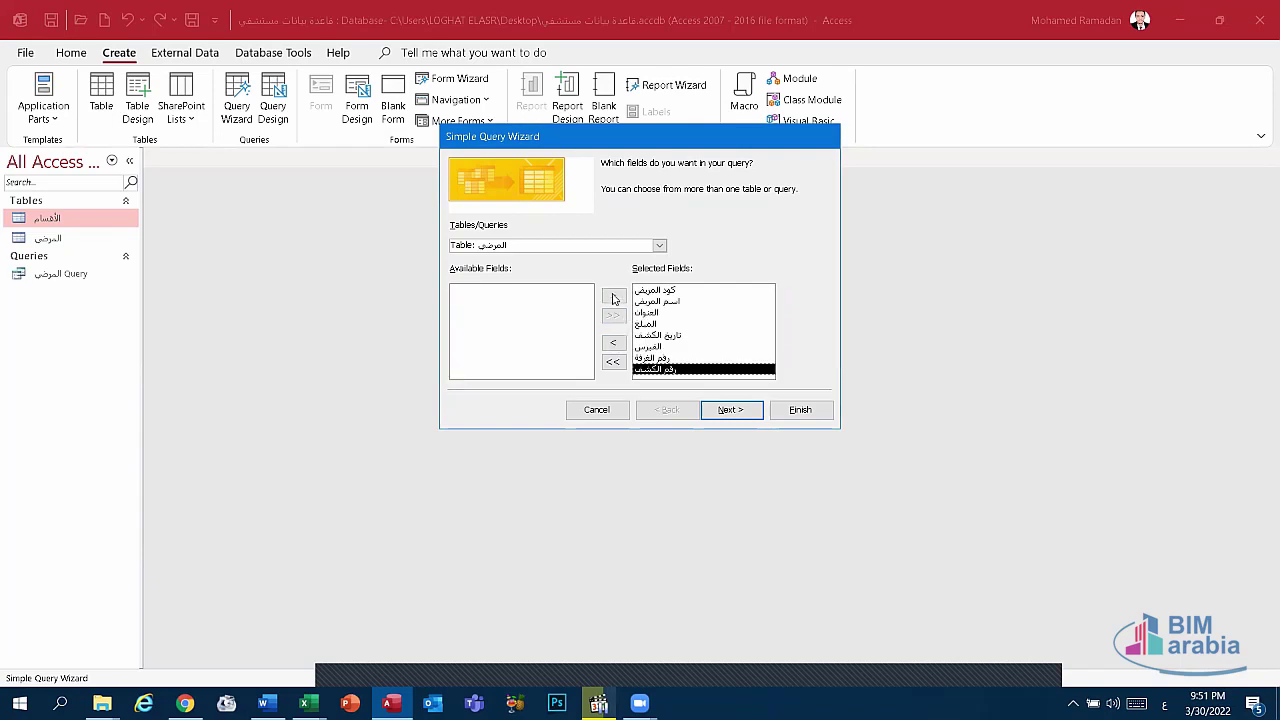
click(613, 361)
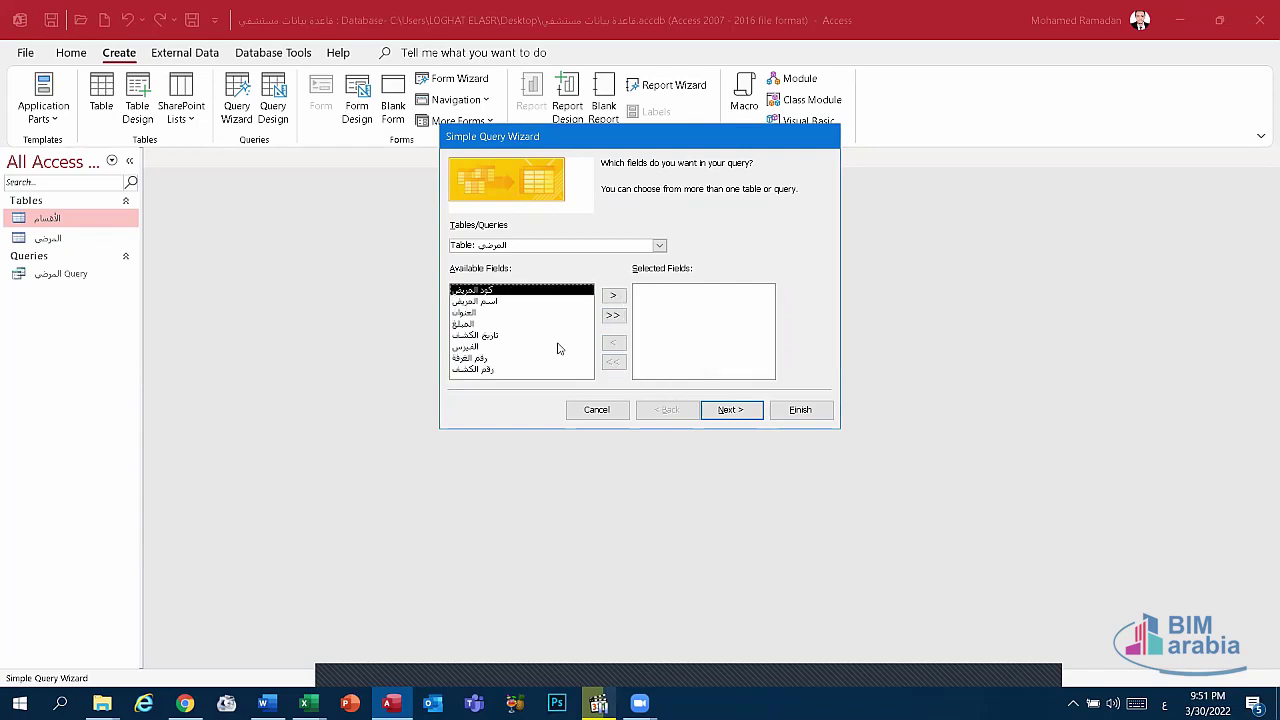
click(614, 318)
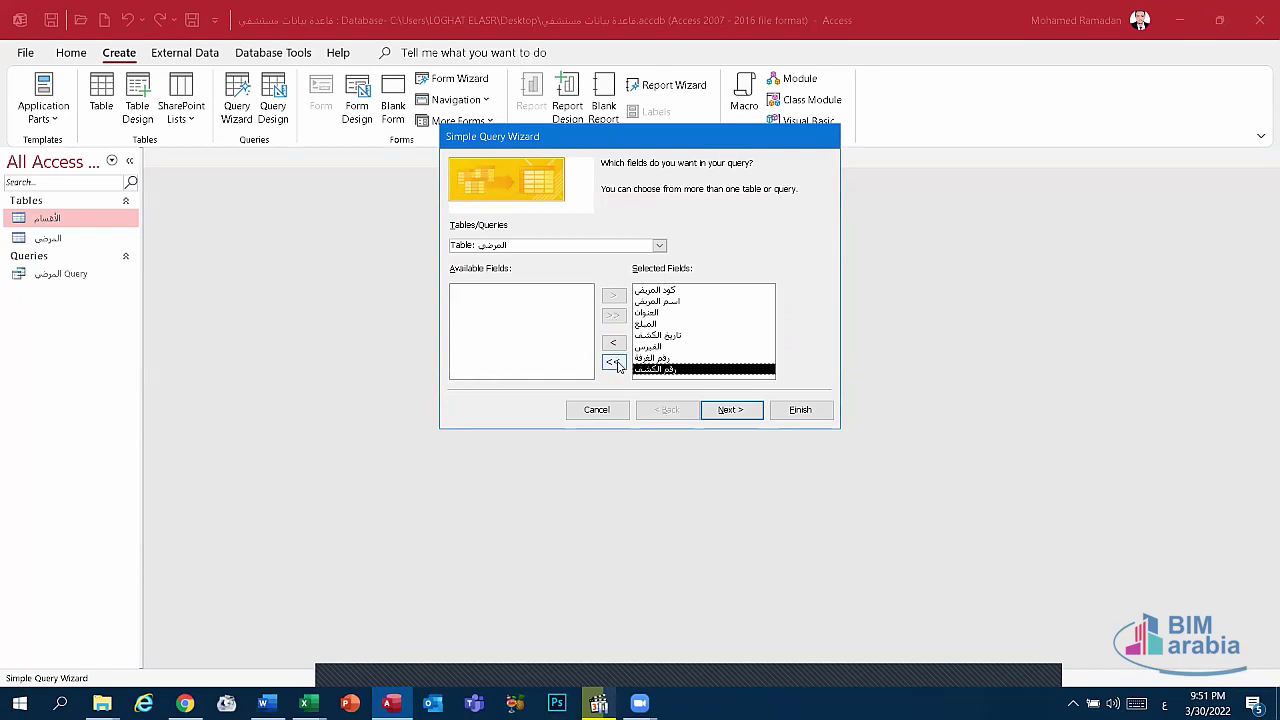
click(614, 362)
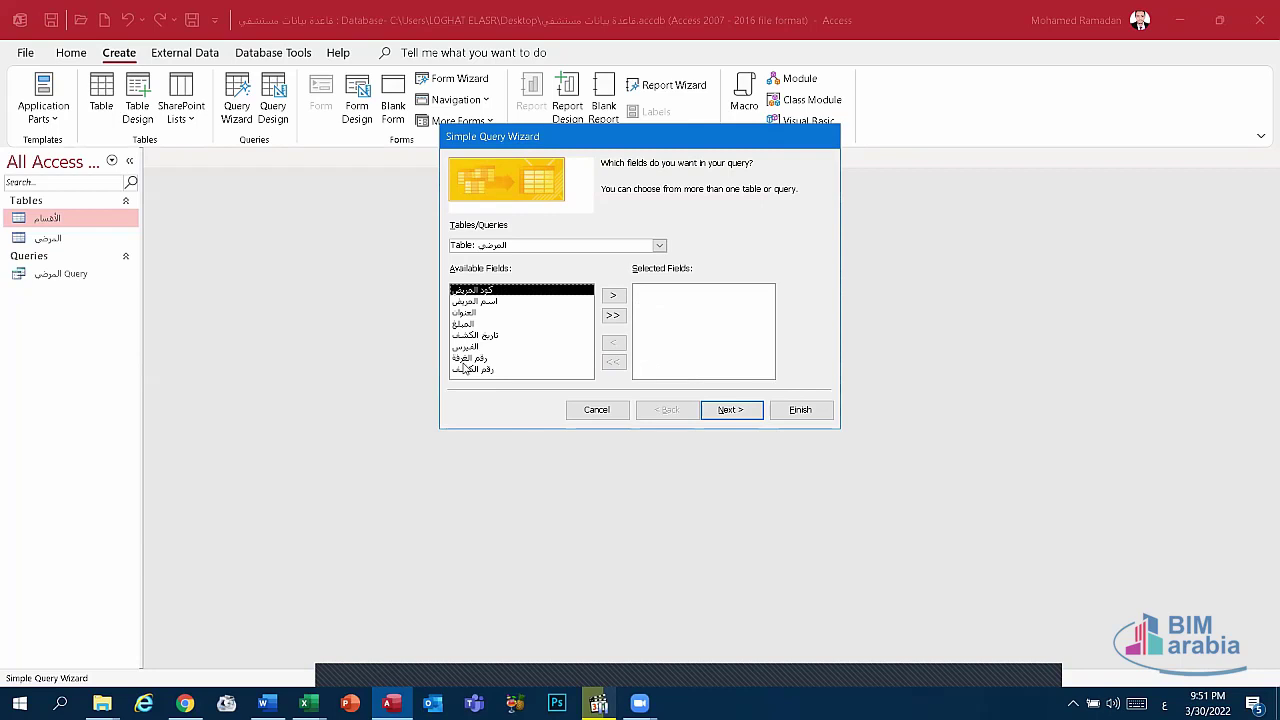
Add patient code and patient name, choose Modify the query design, then cancel the wizard.
click(482, 306)
click(485, 314)
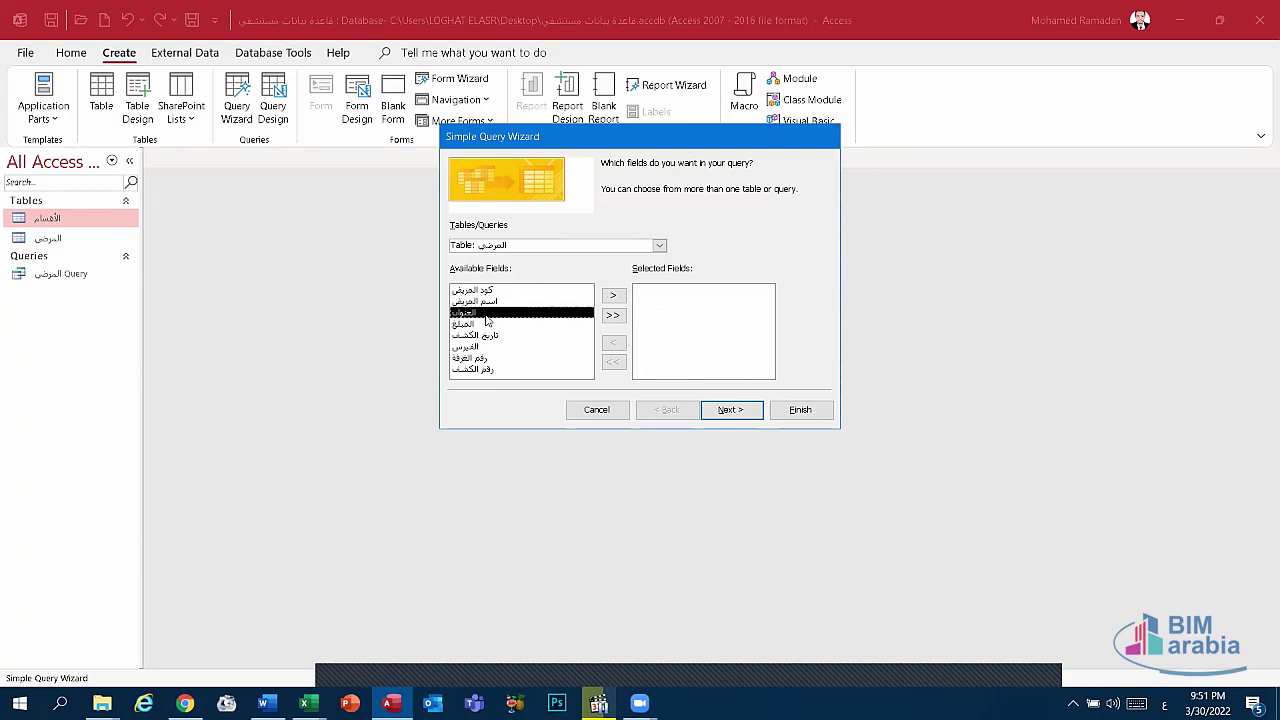
click(524, 291)
click(613, 296)
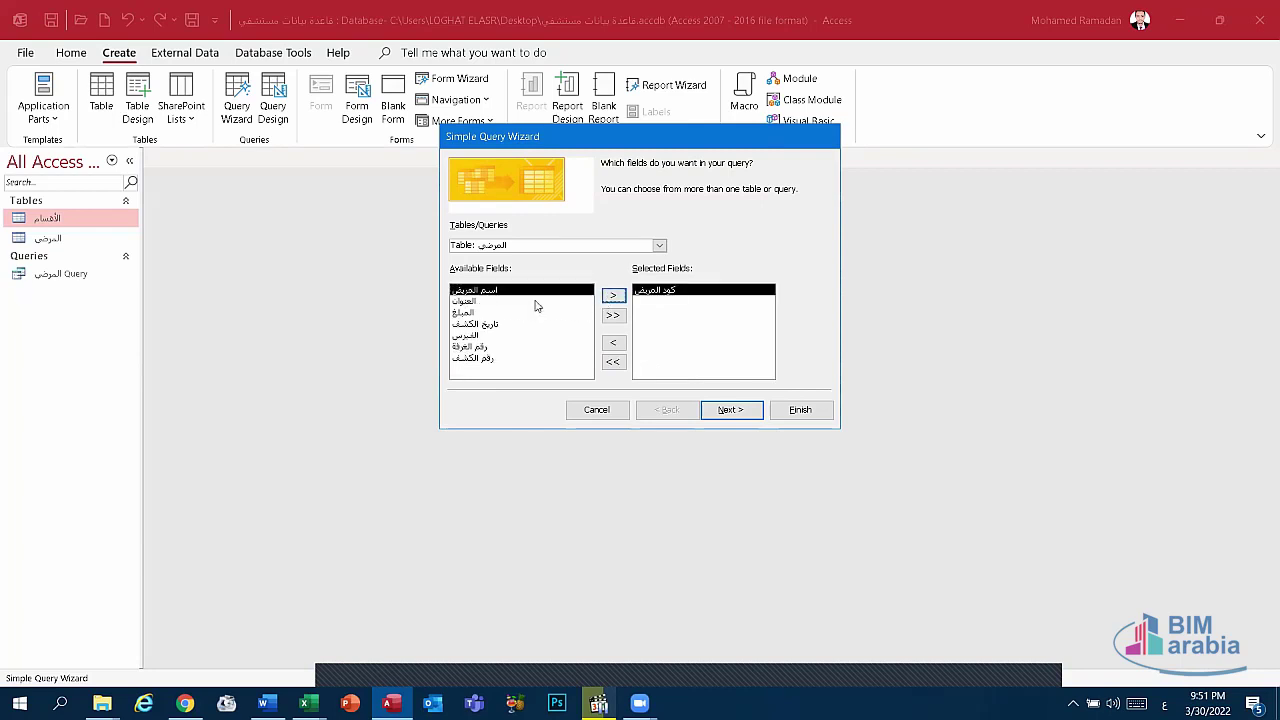
click(613, 296)
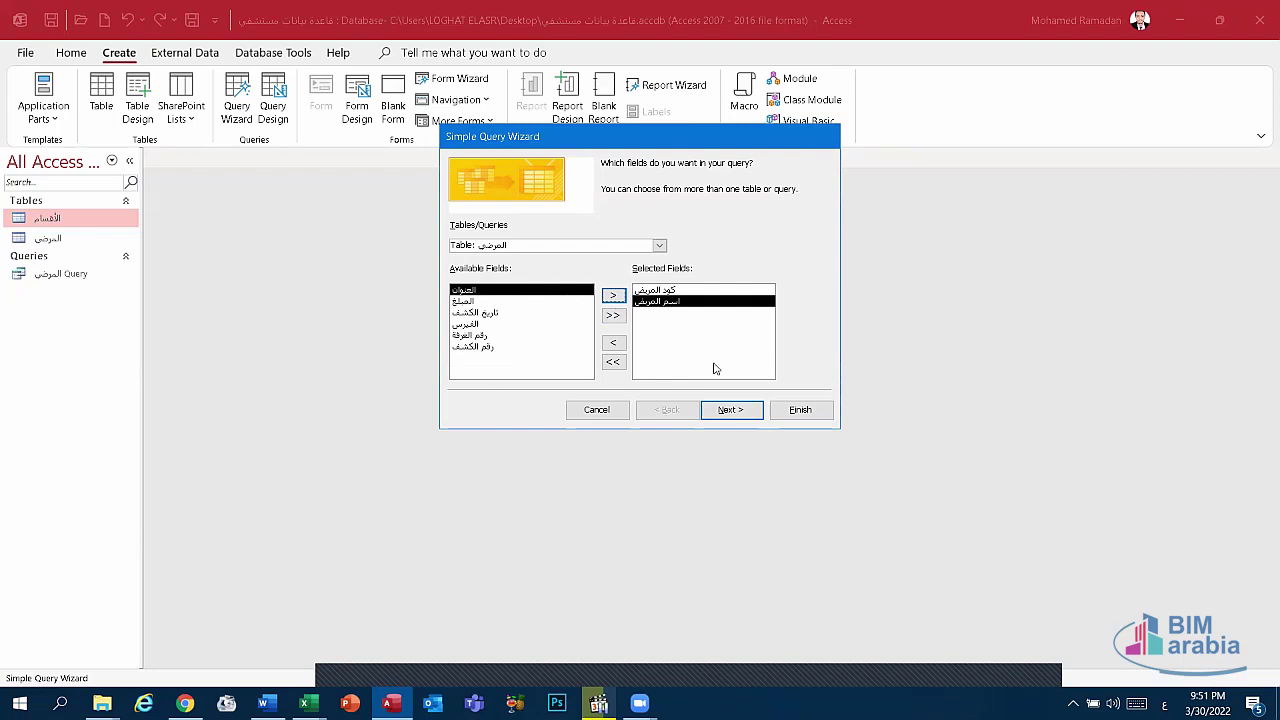
click(727, 410)
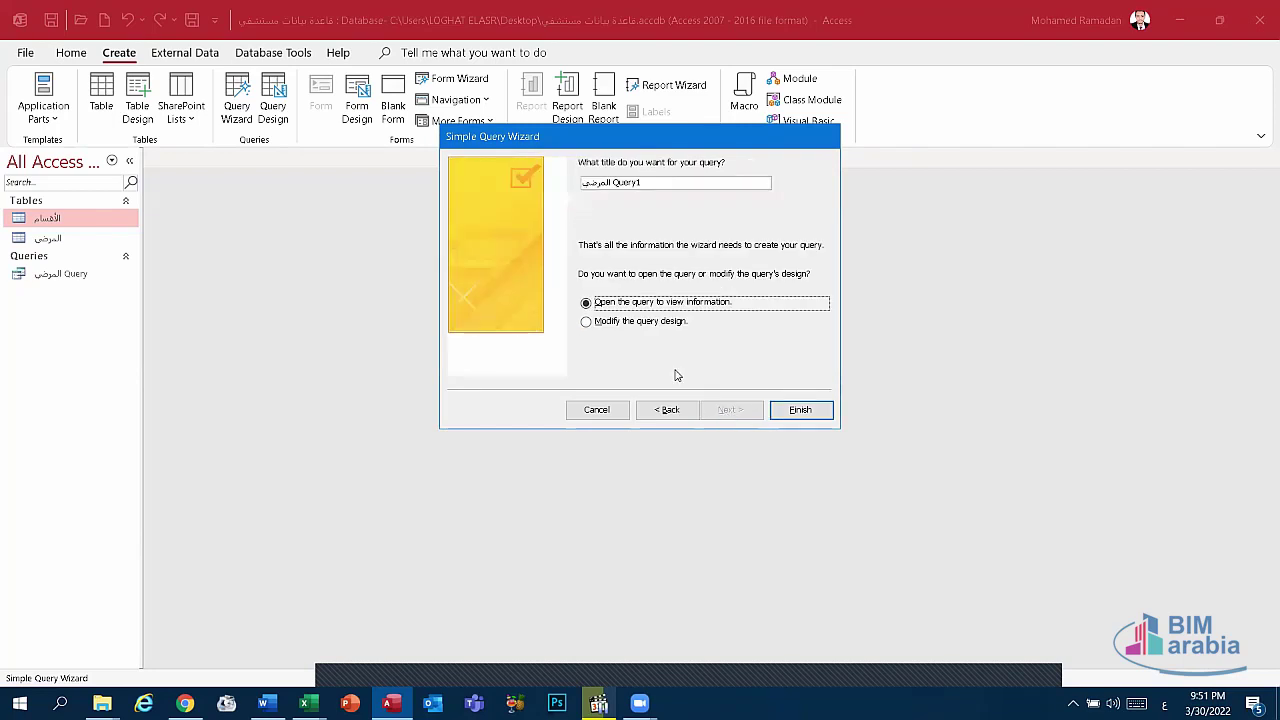
click(648, 320)
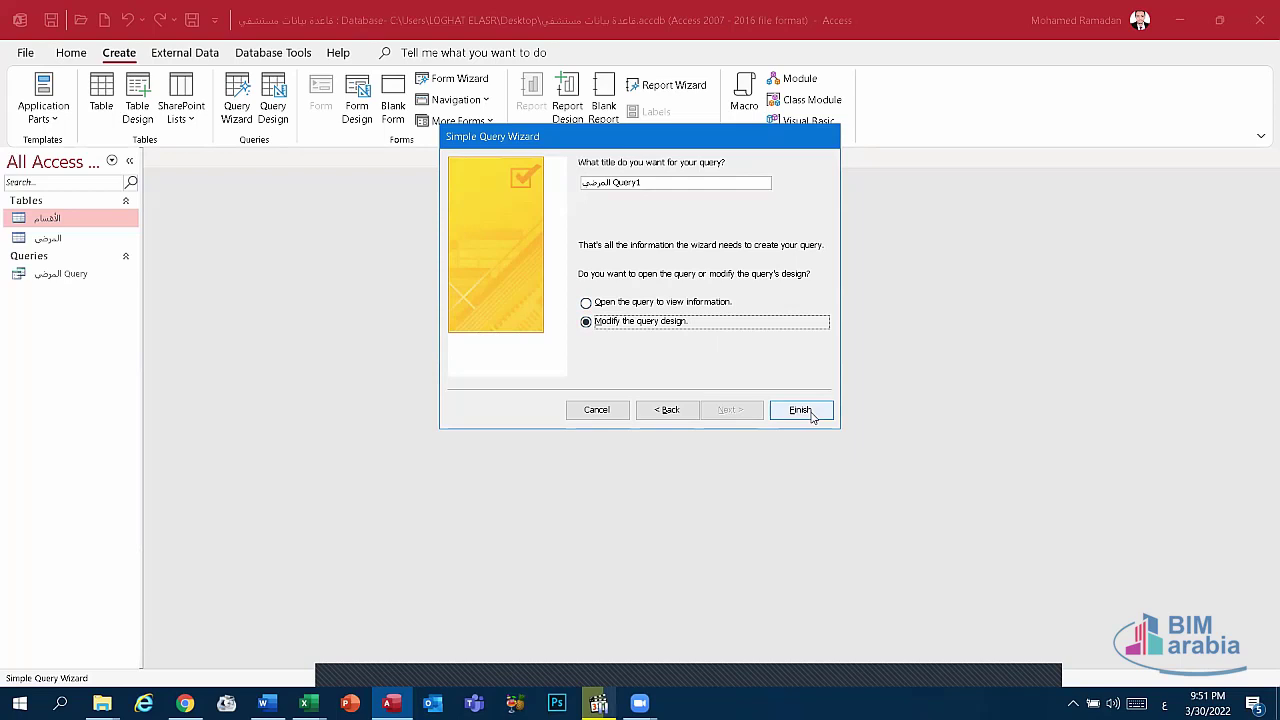
click(618, 419)
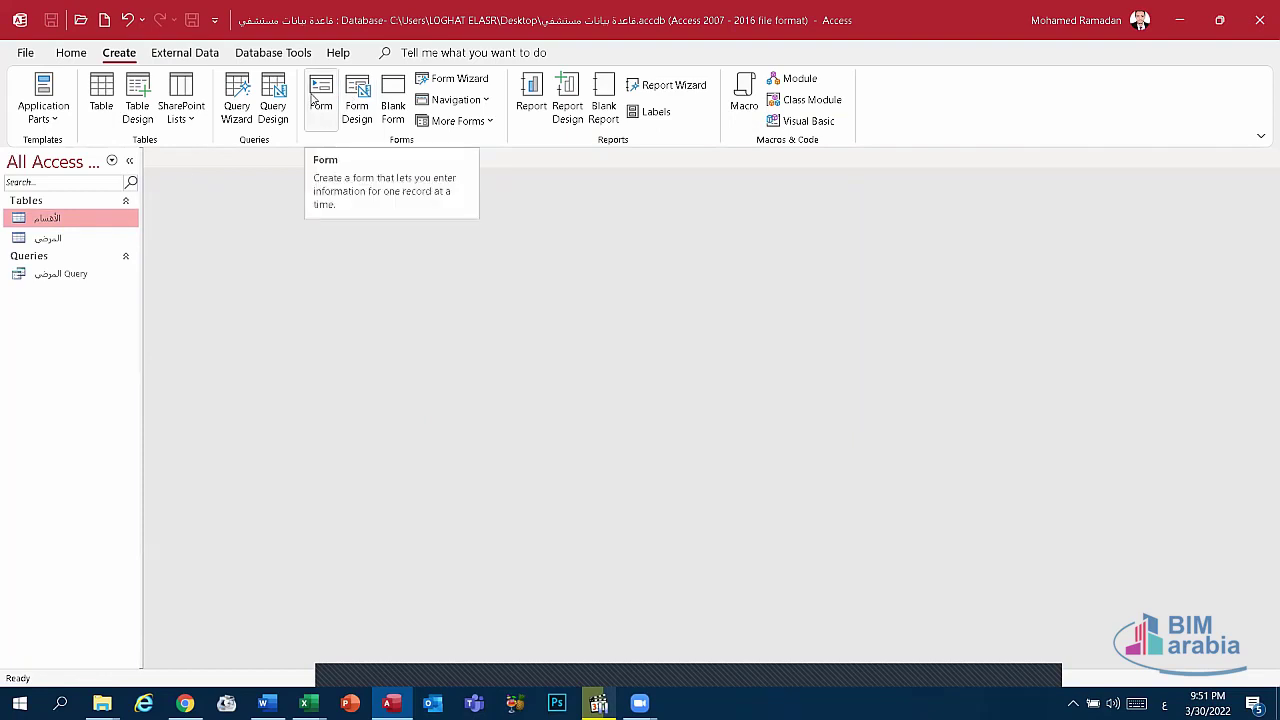
Auto-create a form from the المرضى patients table.
click(45, 240)
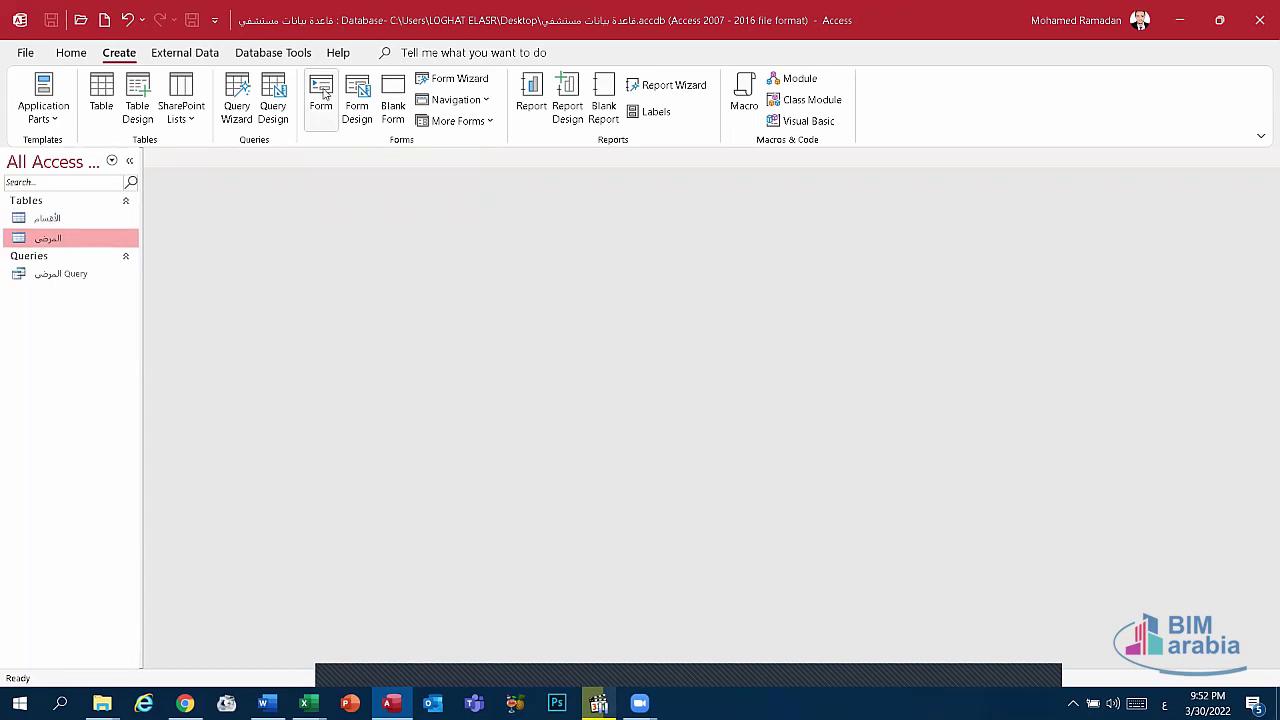
click(319, 104)
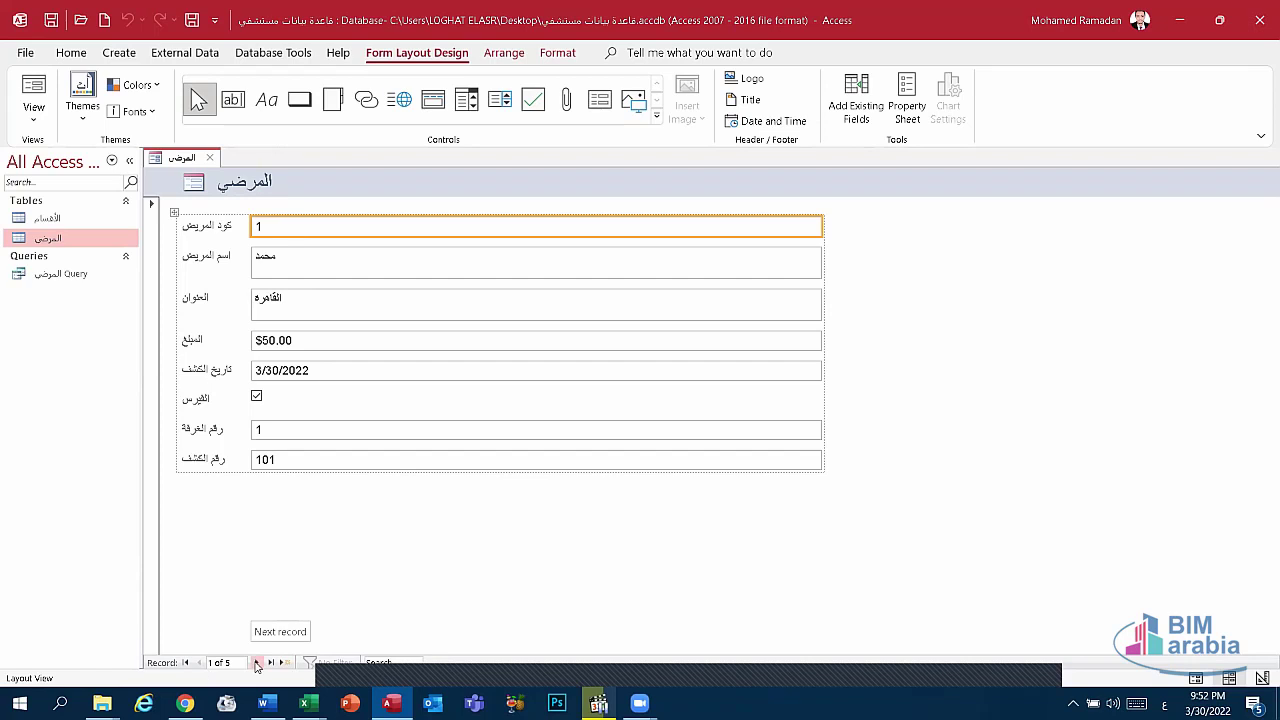
Page forward and back through the five patient records, then jump to last and first.
click(257, 663)
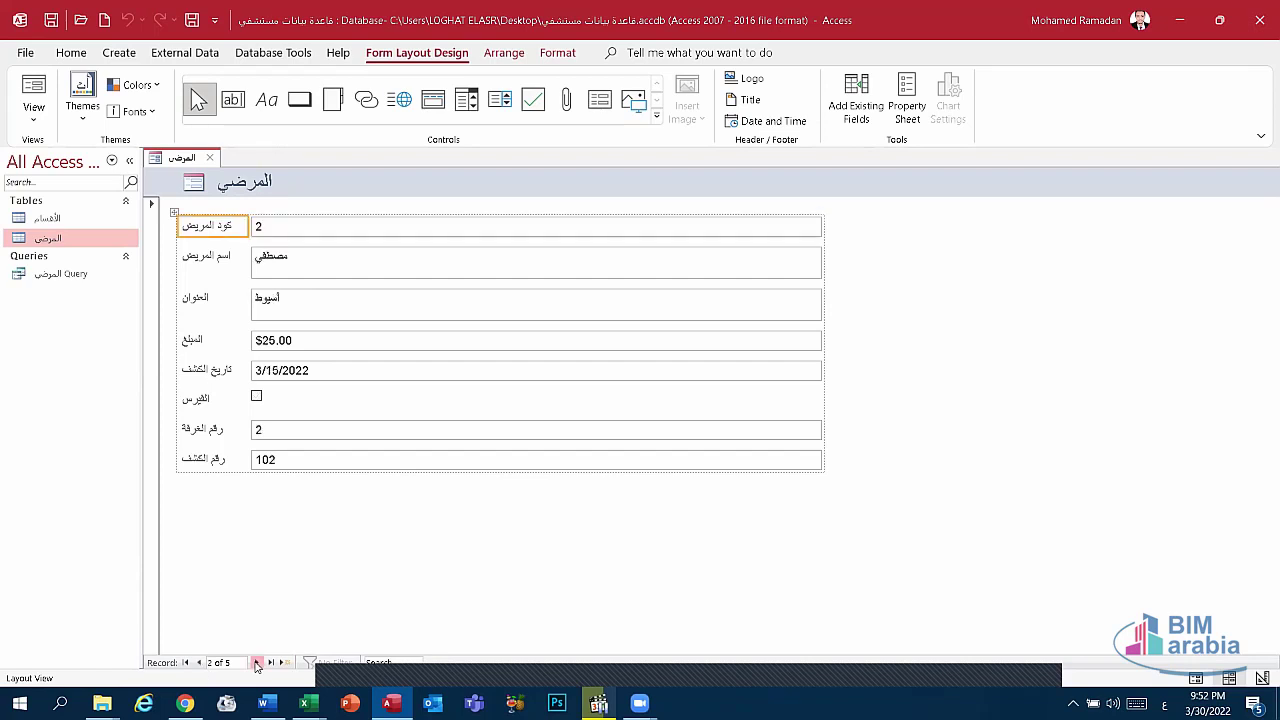
click(257, 663)
click(257, 663)
click(257, 663)
click(257, 663)
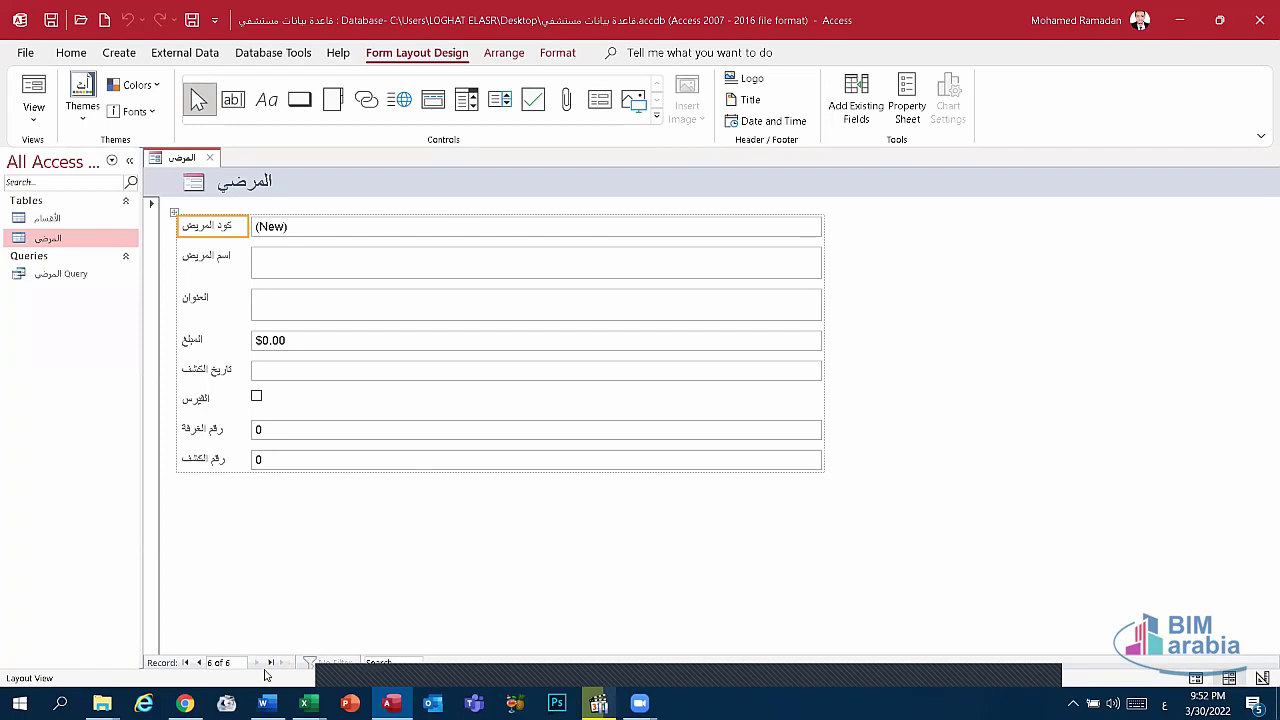
click(199, 663)
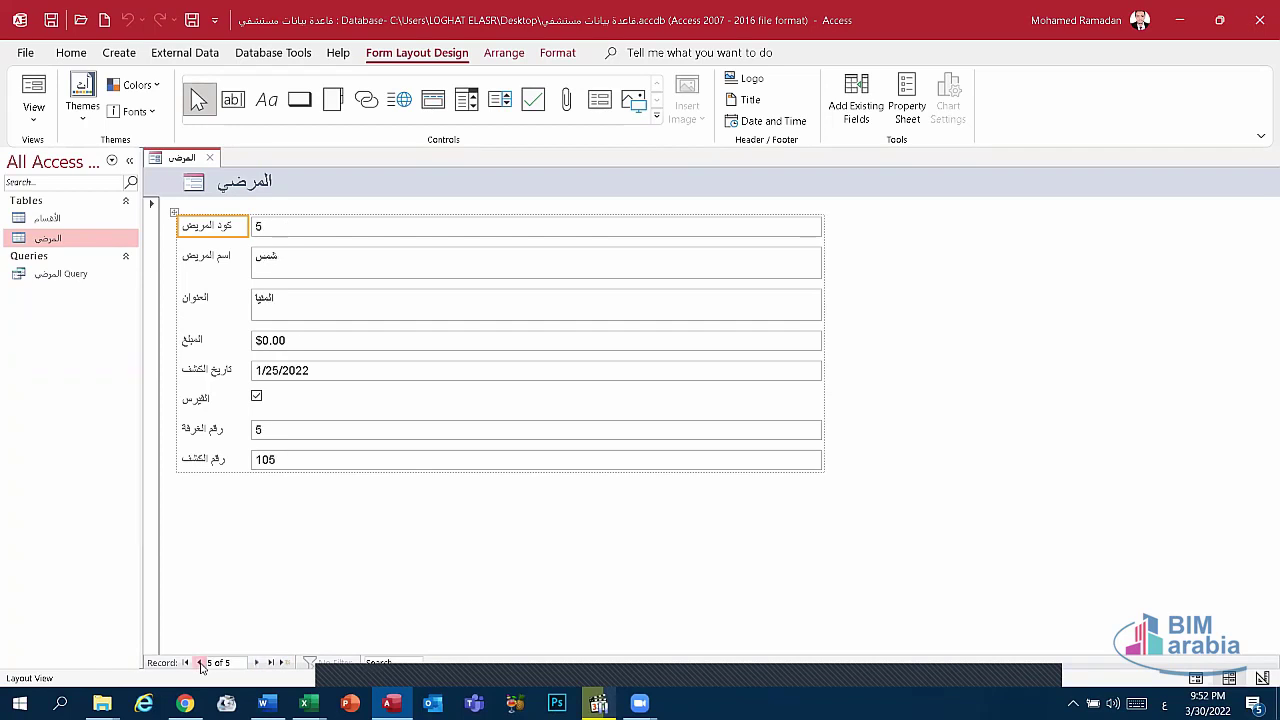
click(199, 663)
click(199, 663)
click(199, 663)
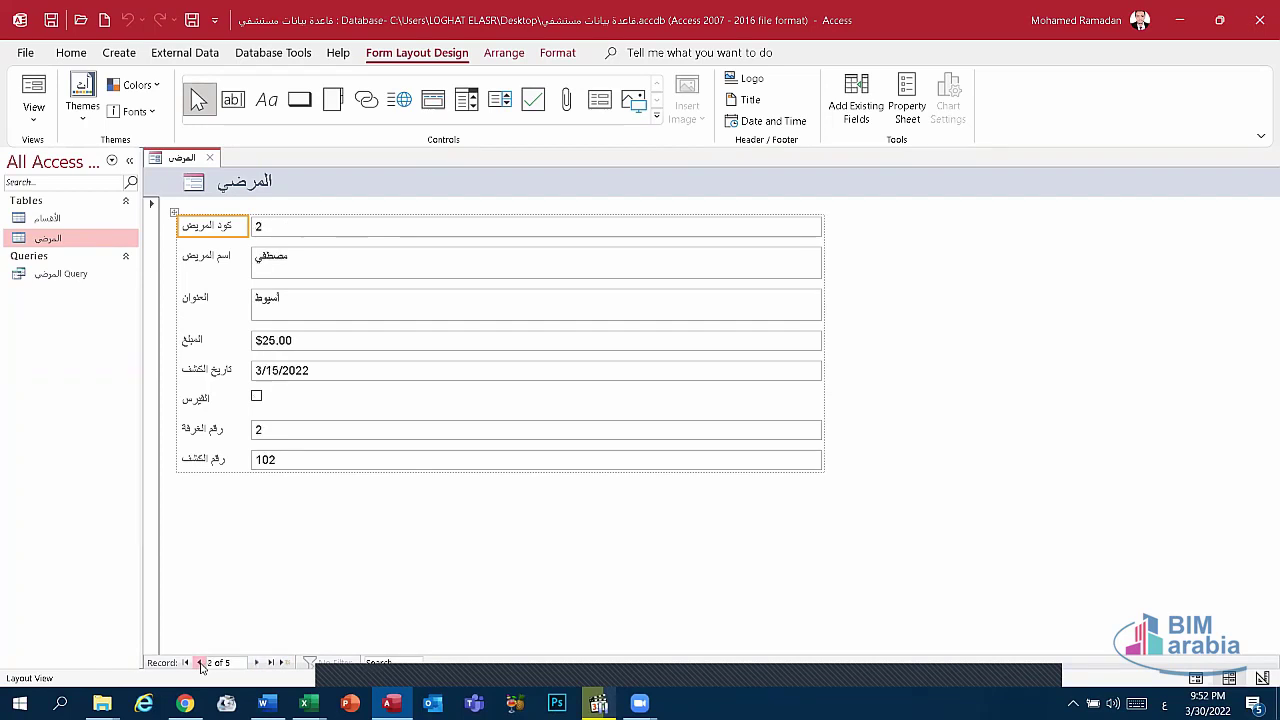
click(199, 663)
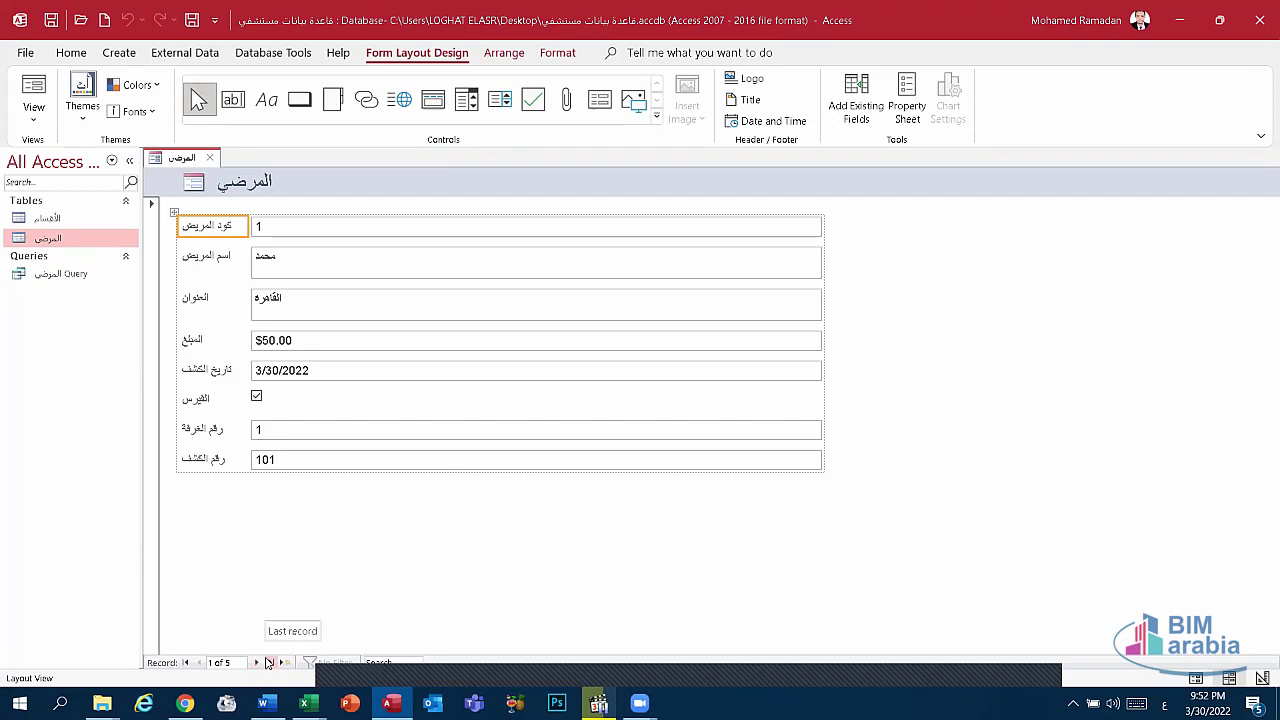
click(269, 663)
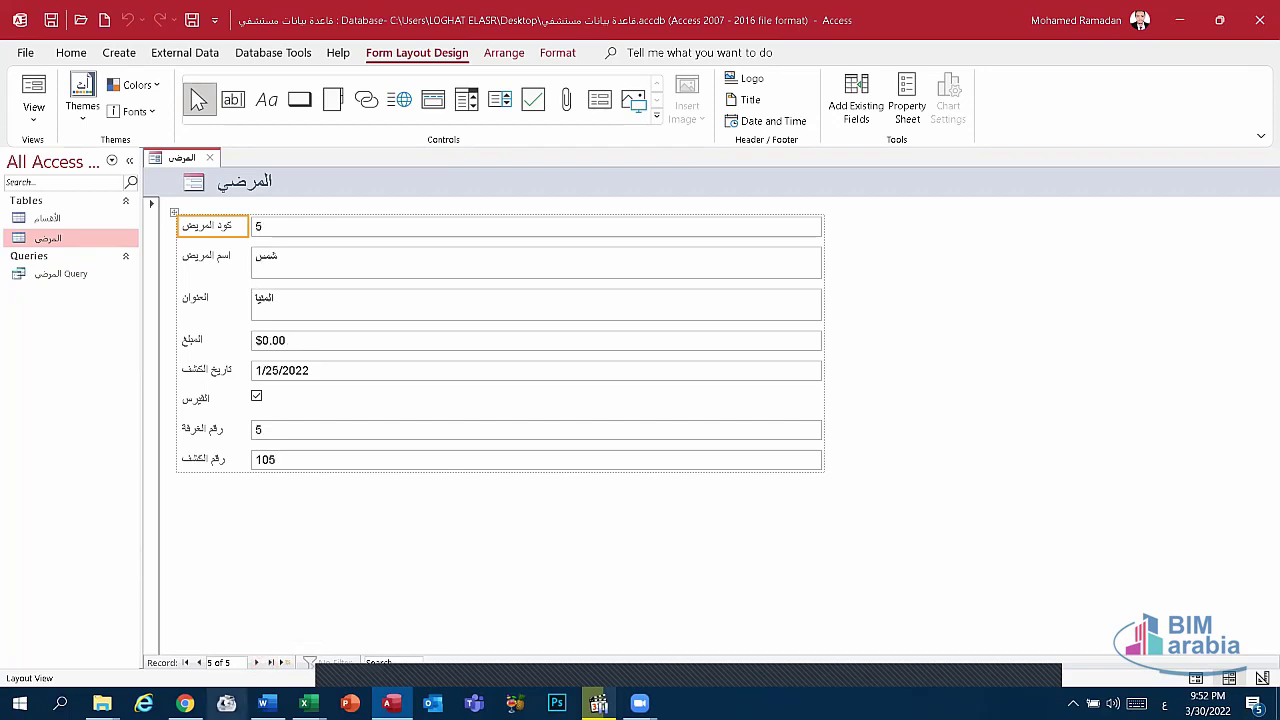
click(184, 663)
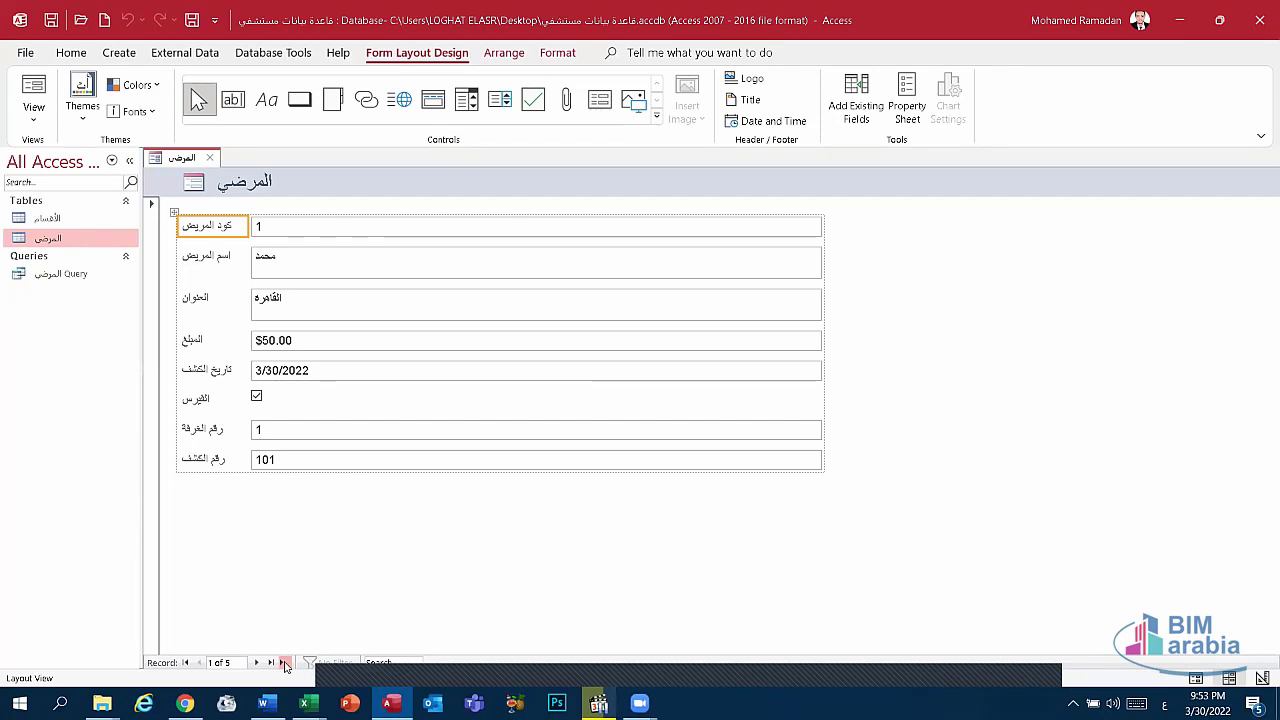
Start a new blank record, 6 of 6, and step through its fields.
click(285, 663)
click(294, 229)
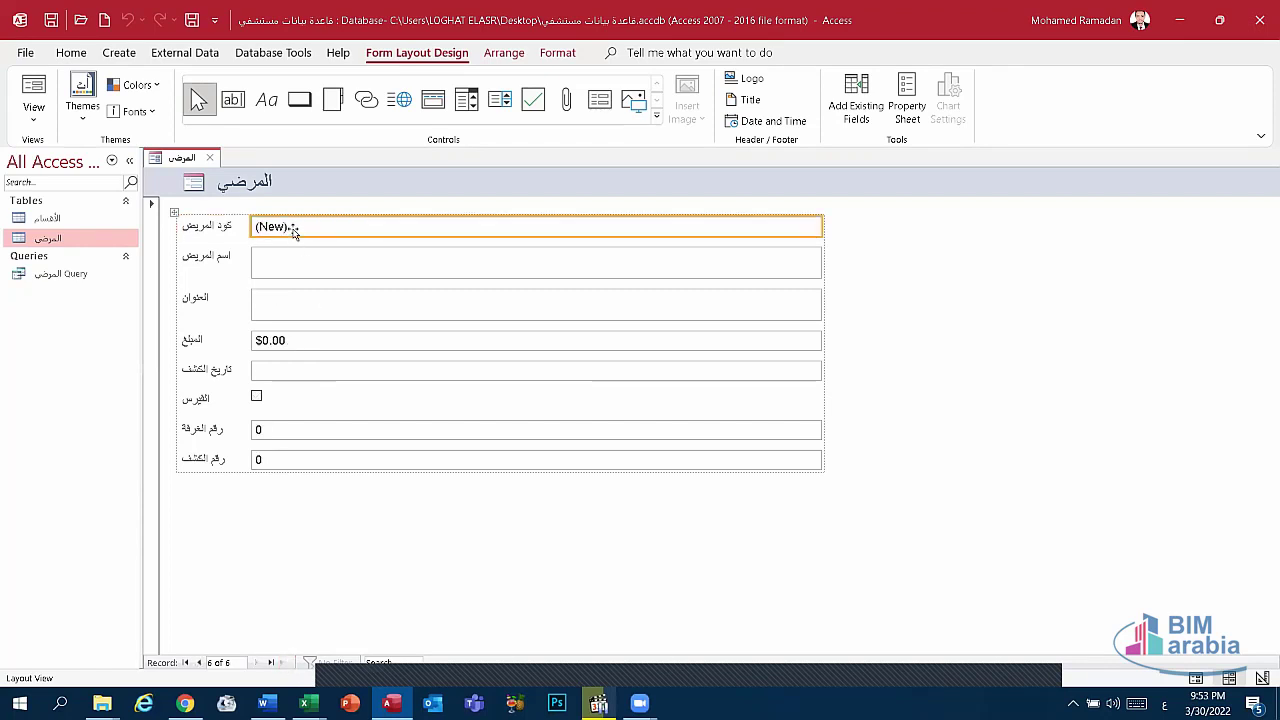
click(297, 259)
click(299, 310)
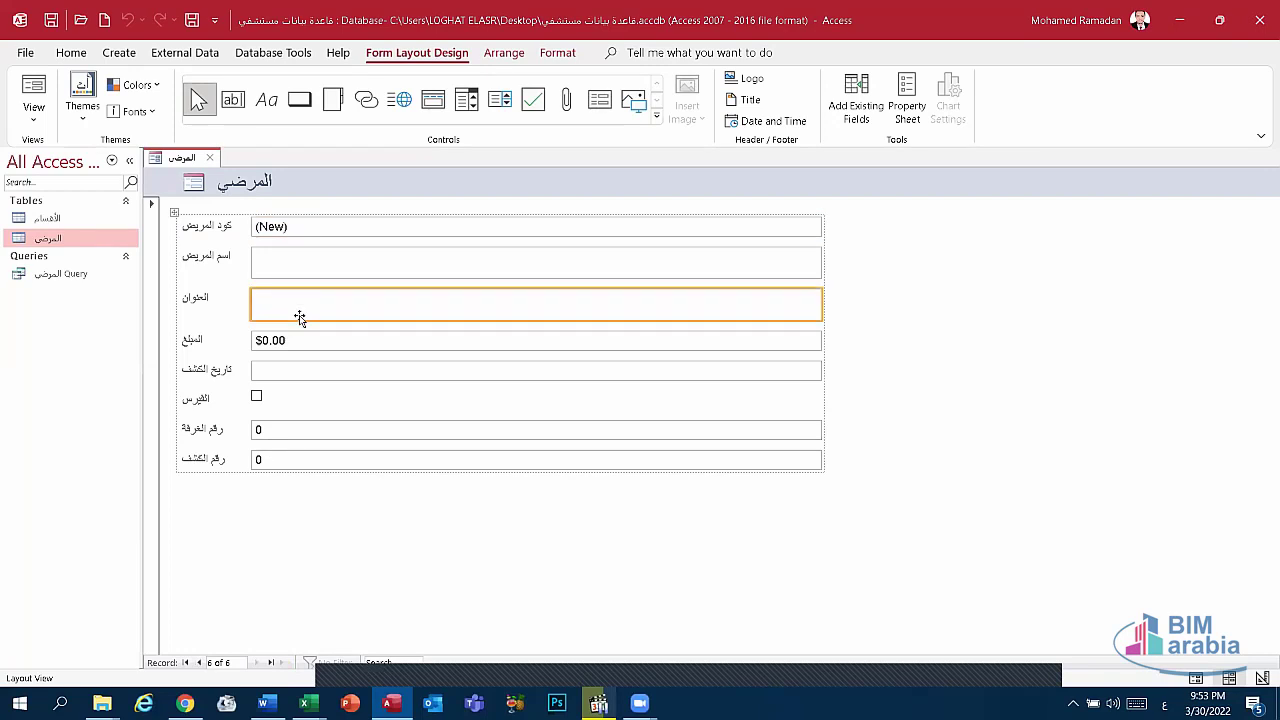
click(298, 340)
click(307, 374)
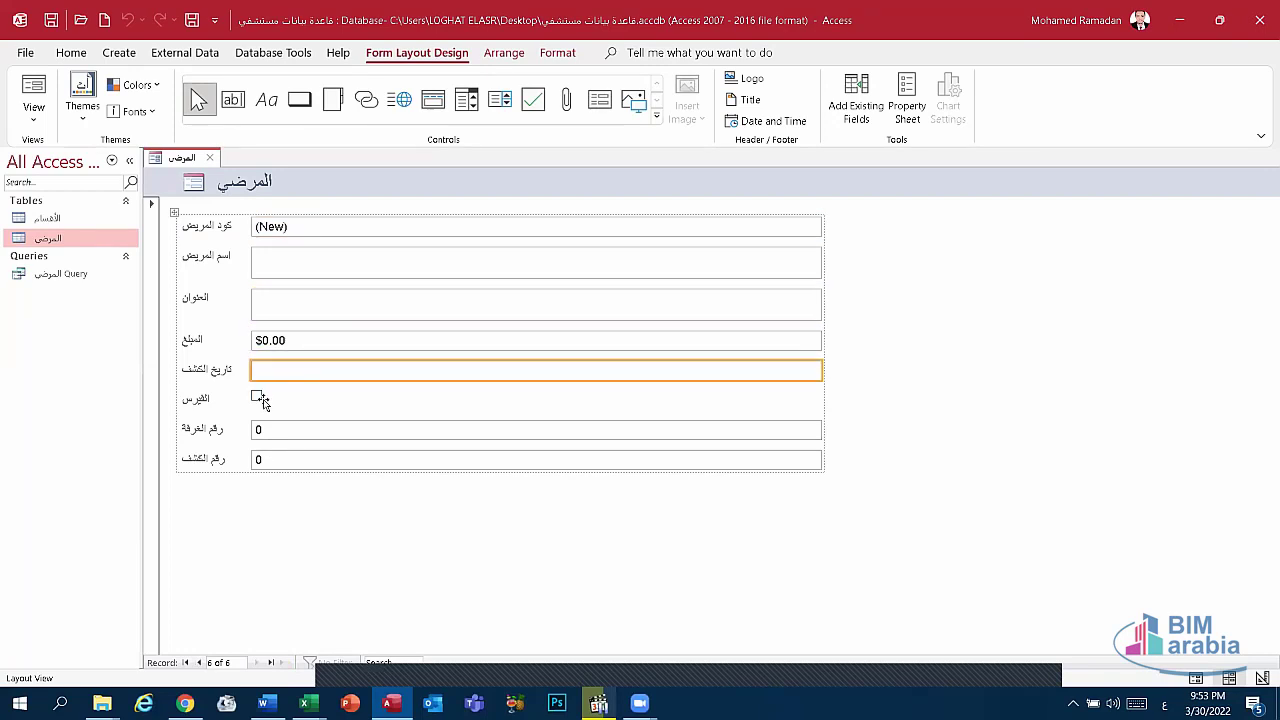
click(277, 431)
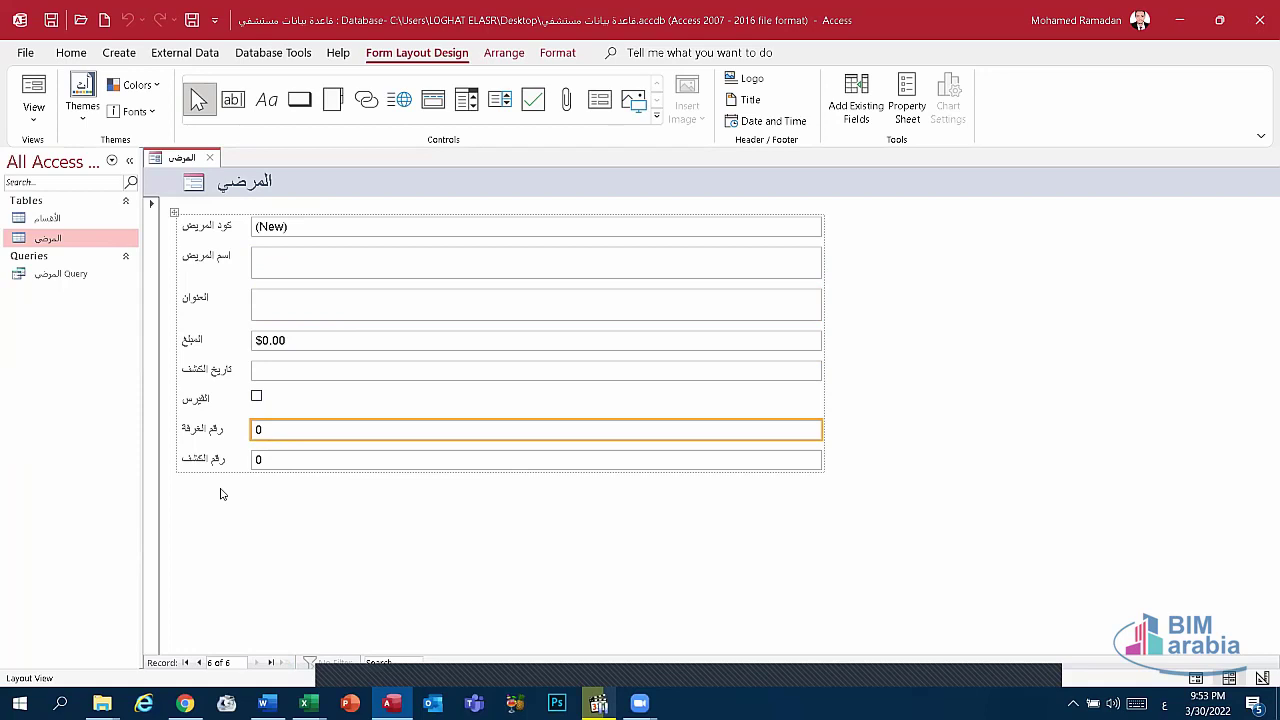
click(267, 464)
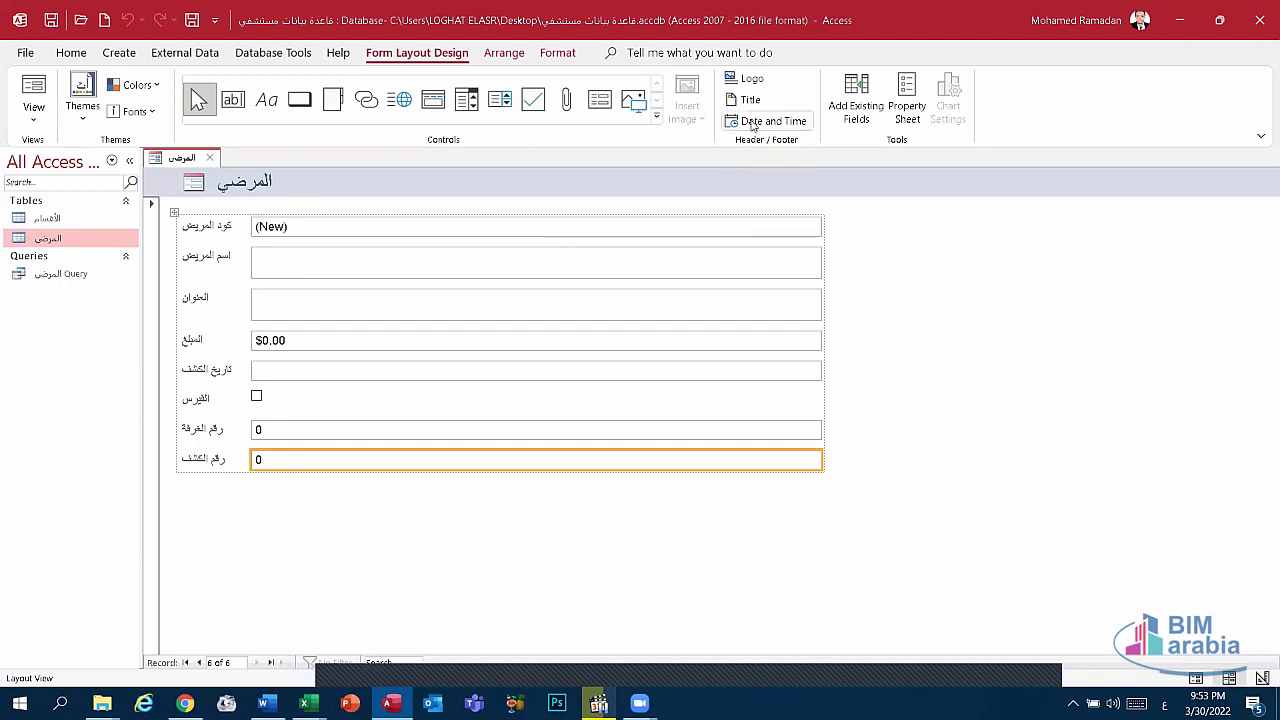
Add the current date and time to the form header and review the المرضي title.
click(759, 121)
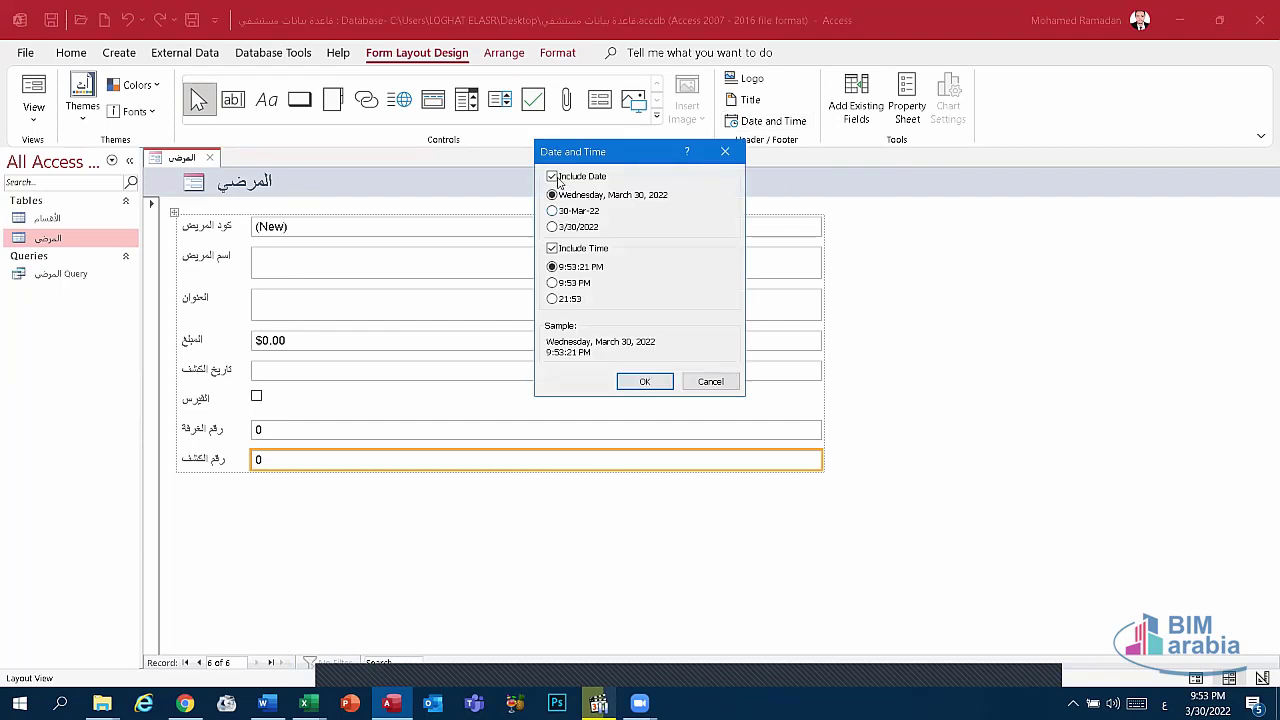
click(651, 389)
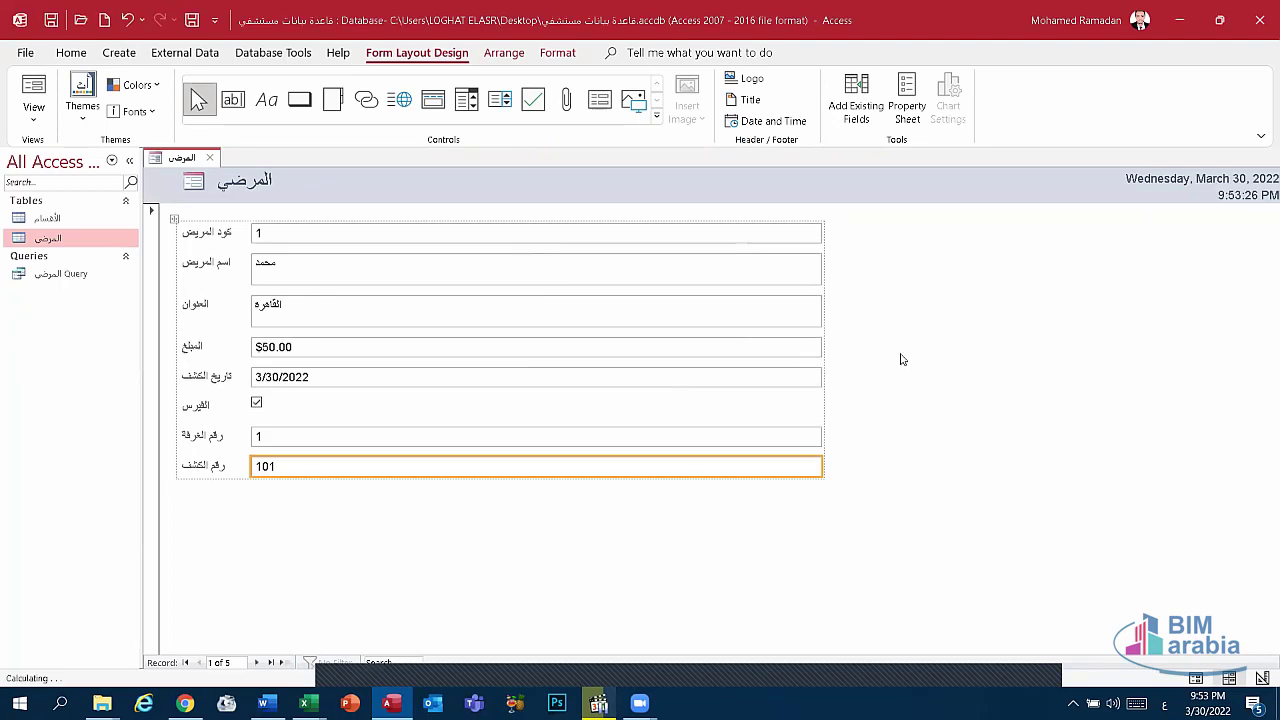
click(1201, 190)
click(1228, 180)
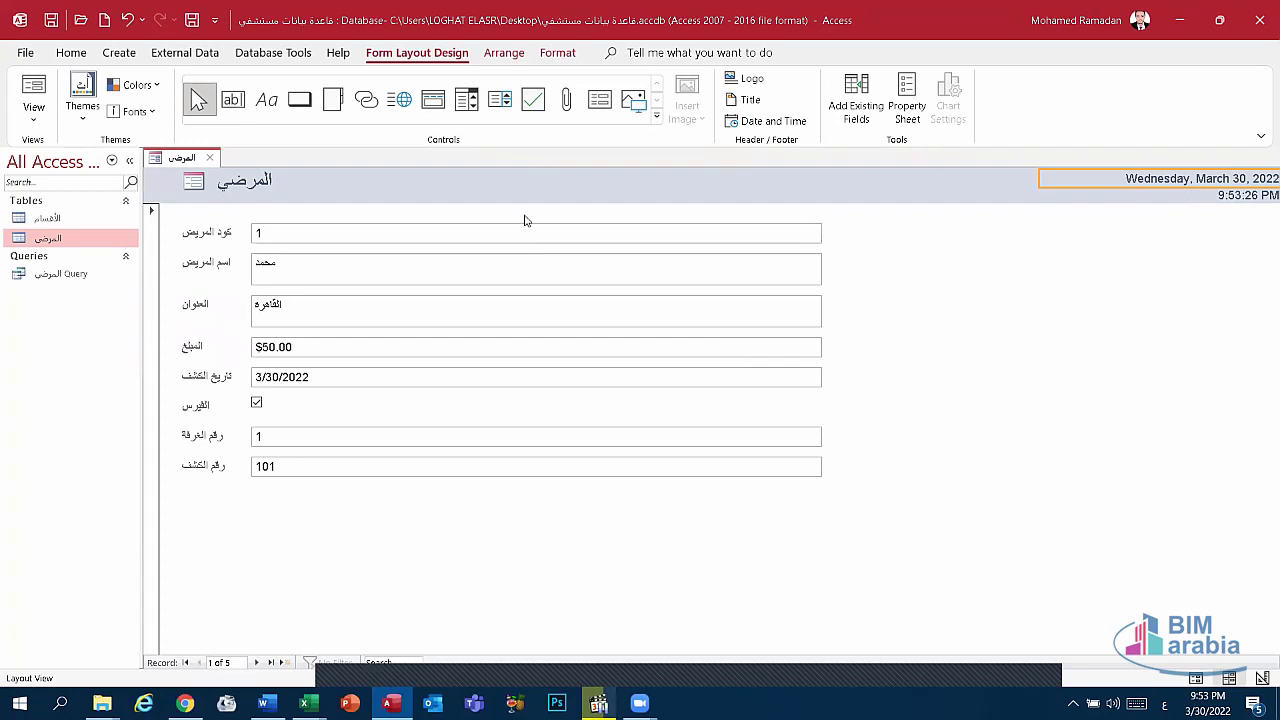
click(749, 99)
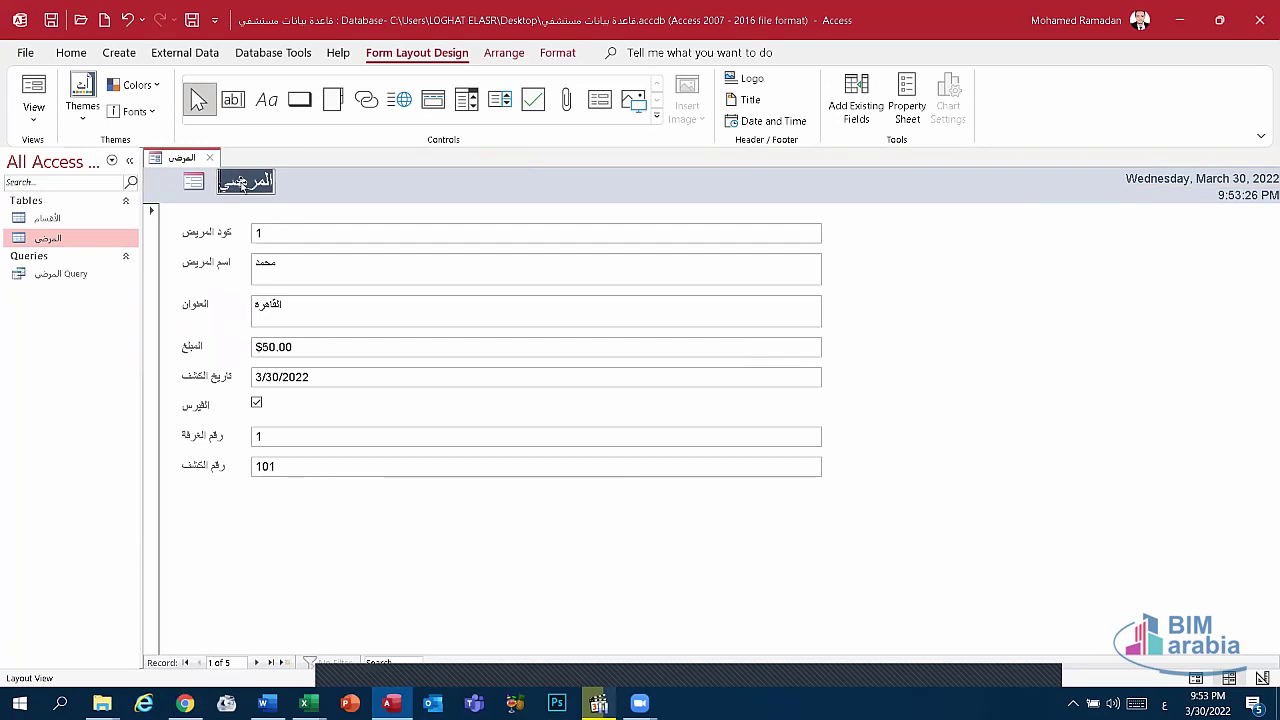
click(369, 230)
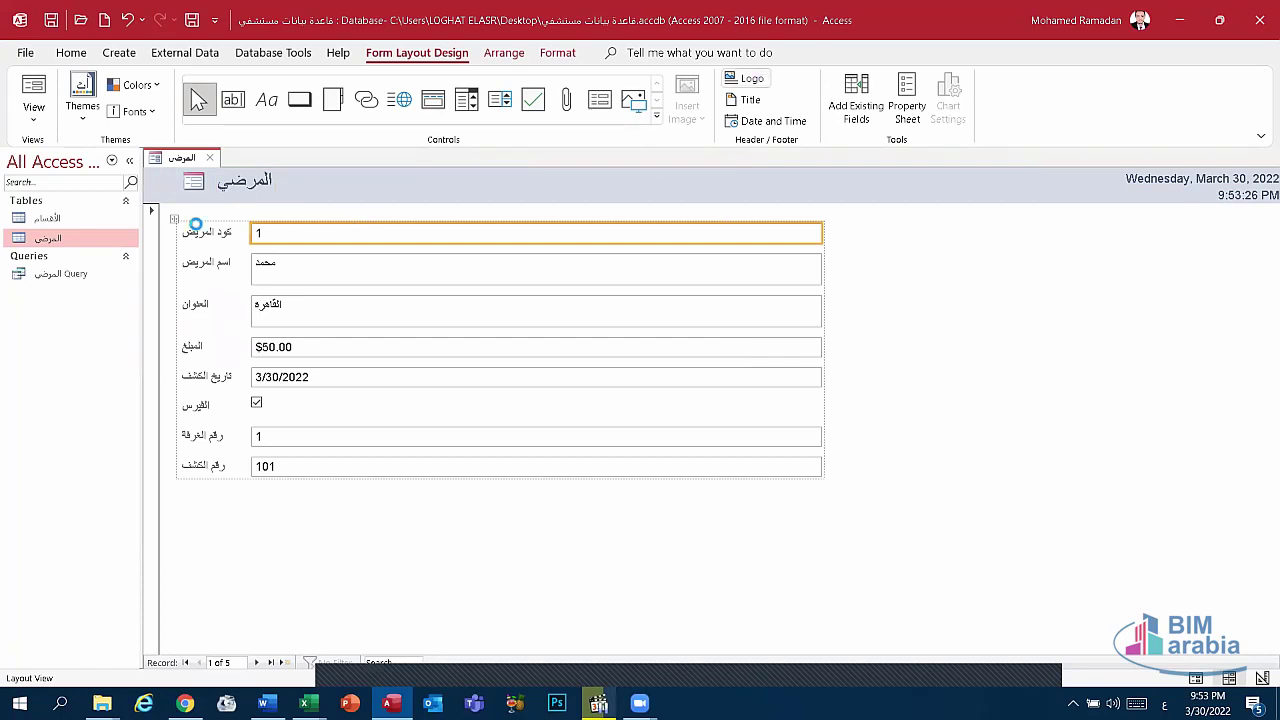
Insert Desktop\507.jpg as the form header logo.
click(184, 180)
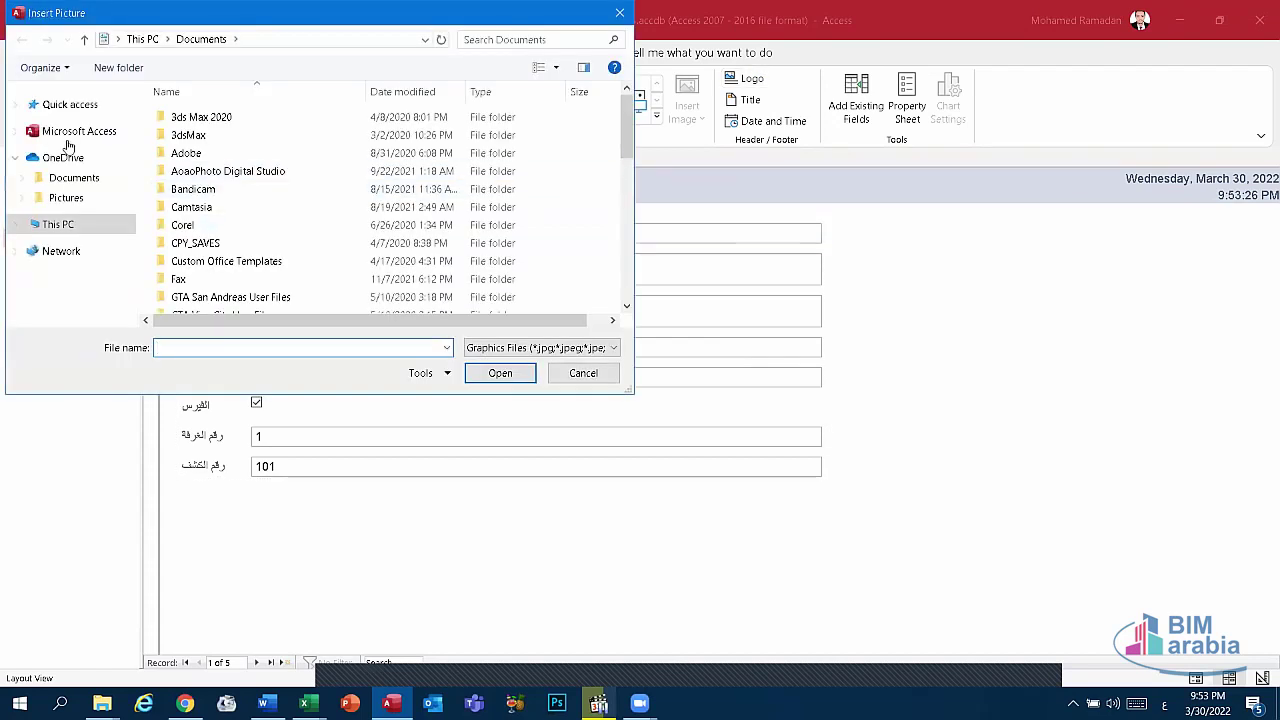
click(68, 138)
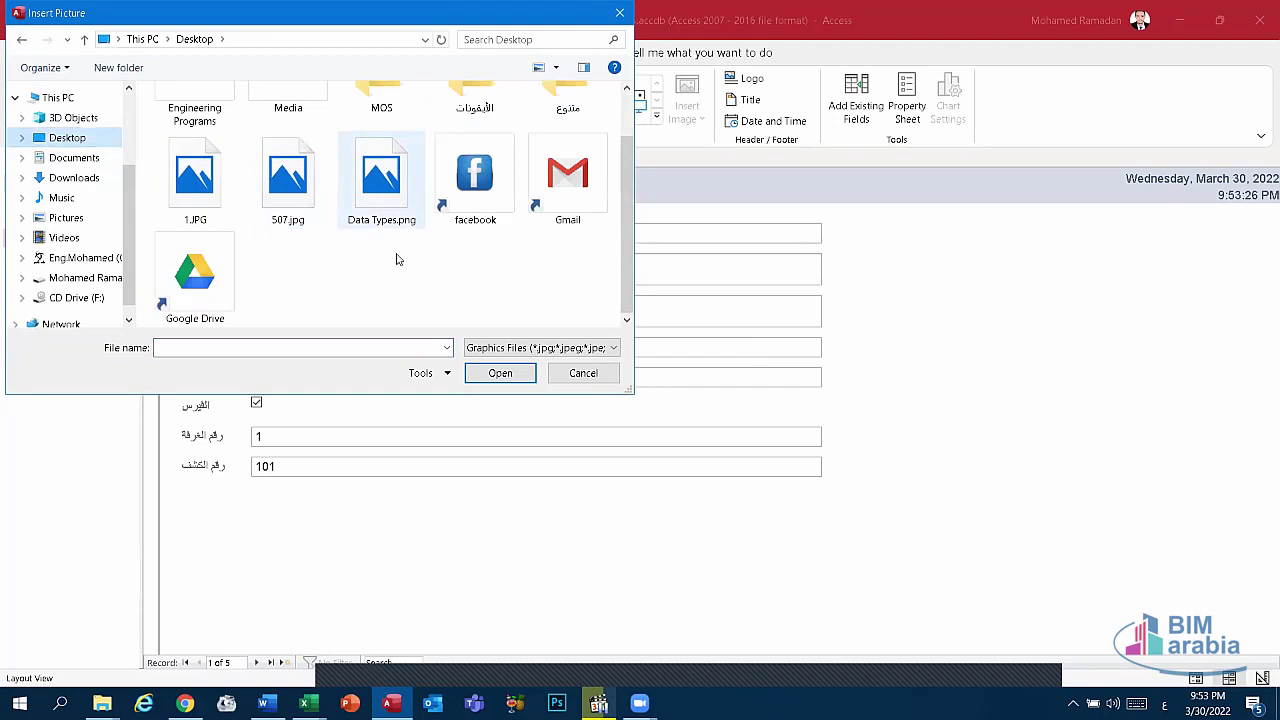
click(291, 176)
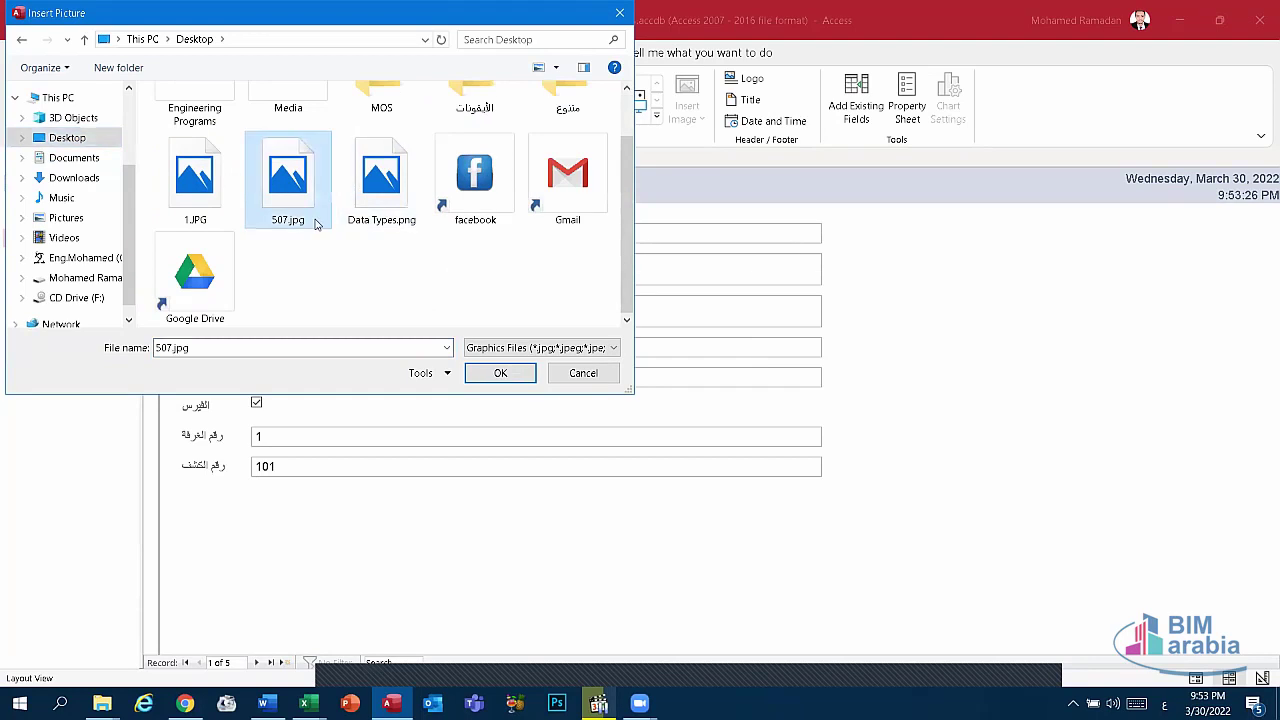
click(500, 373)
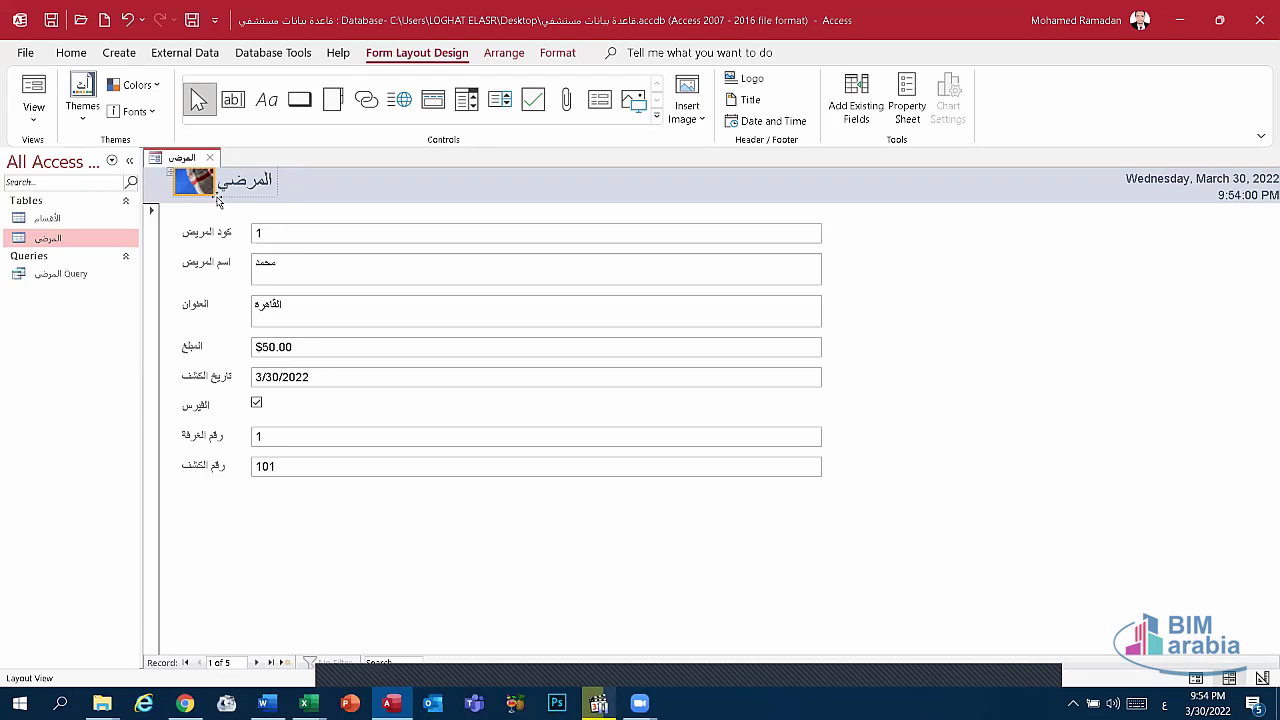
Enlarge the logo and widen the title box in the header.
drag(210, 188, 222, 190)
drag(214, 185, 262, 188)
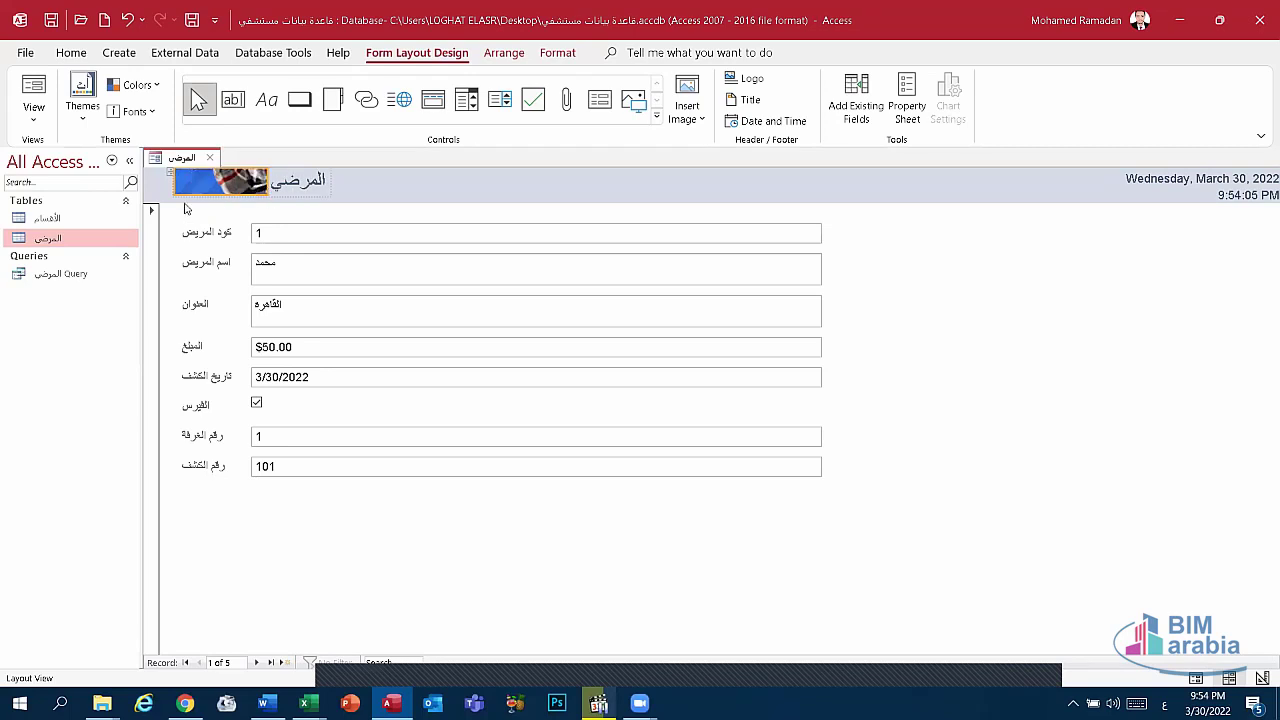
drag(250, 194, 248, 254)
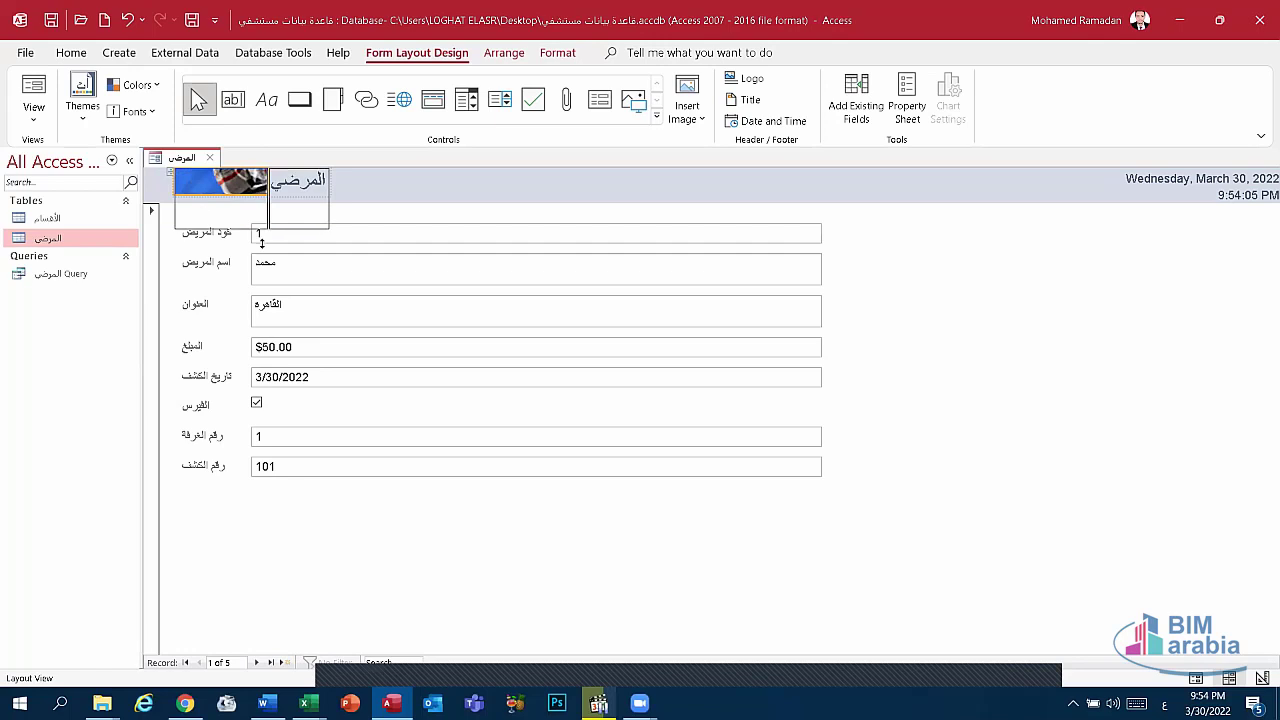
click(319, 186)
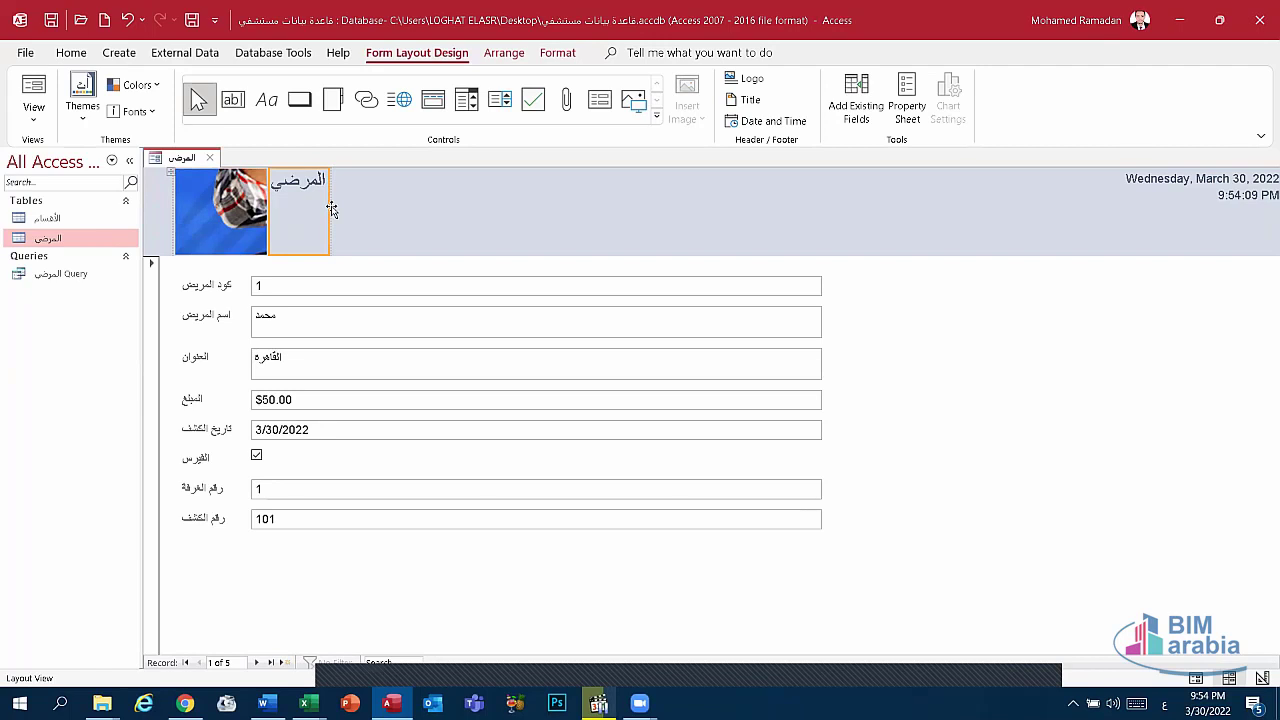
drag(335, 209, 478, 211)
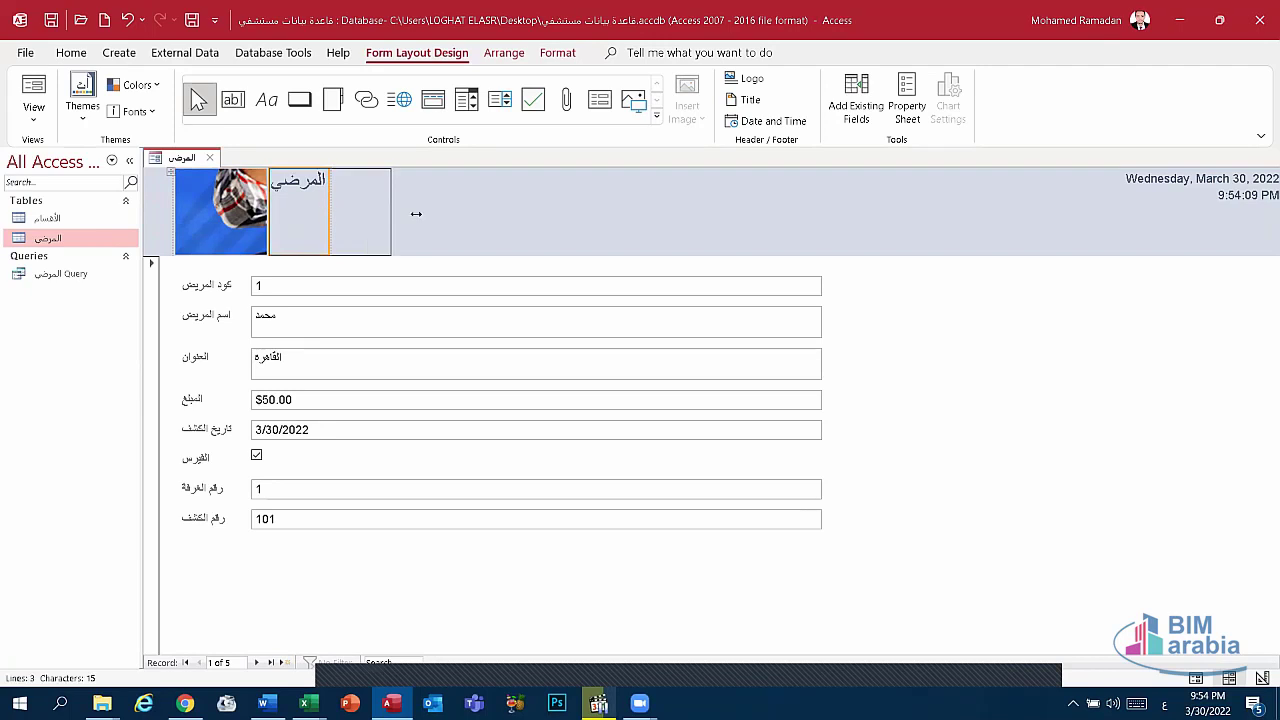
double_click(305, 190)
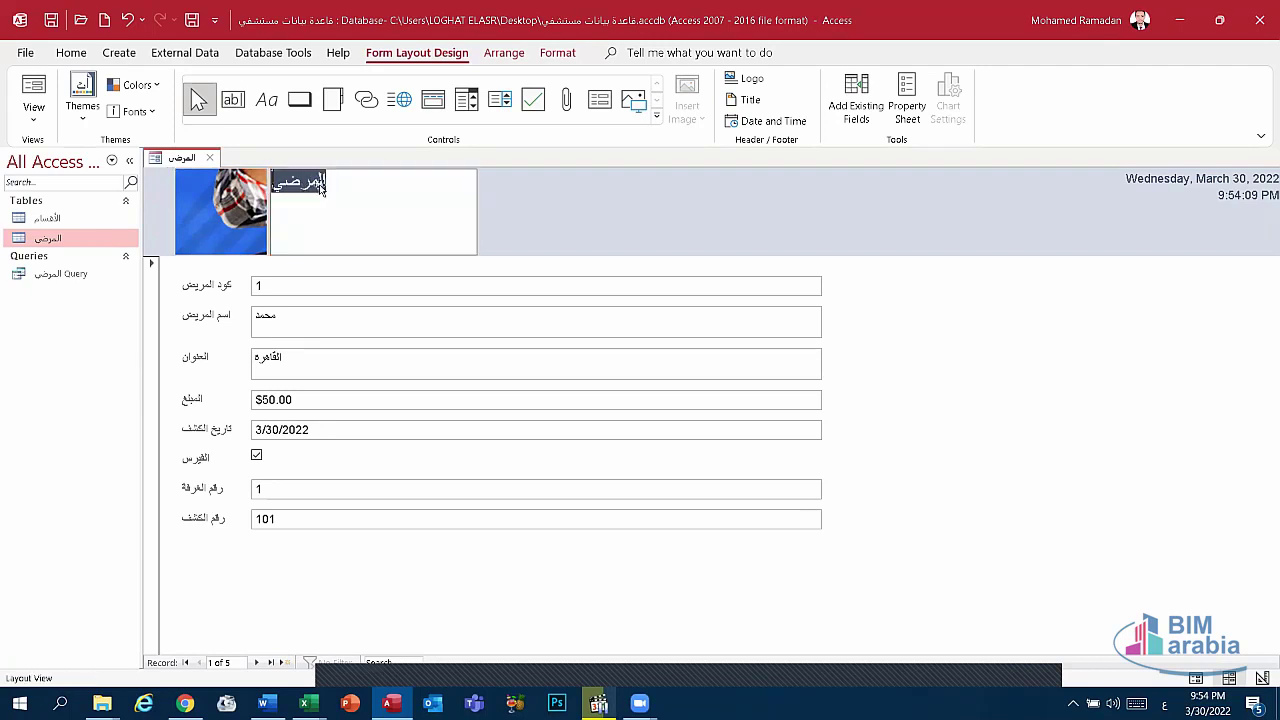
click(518, 56)
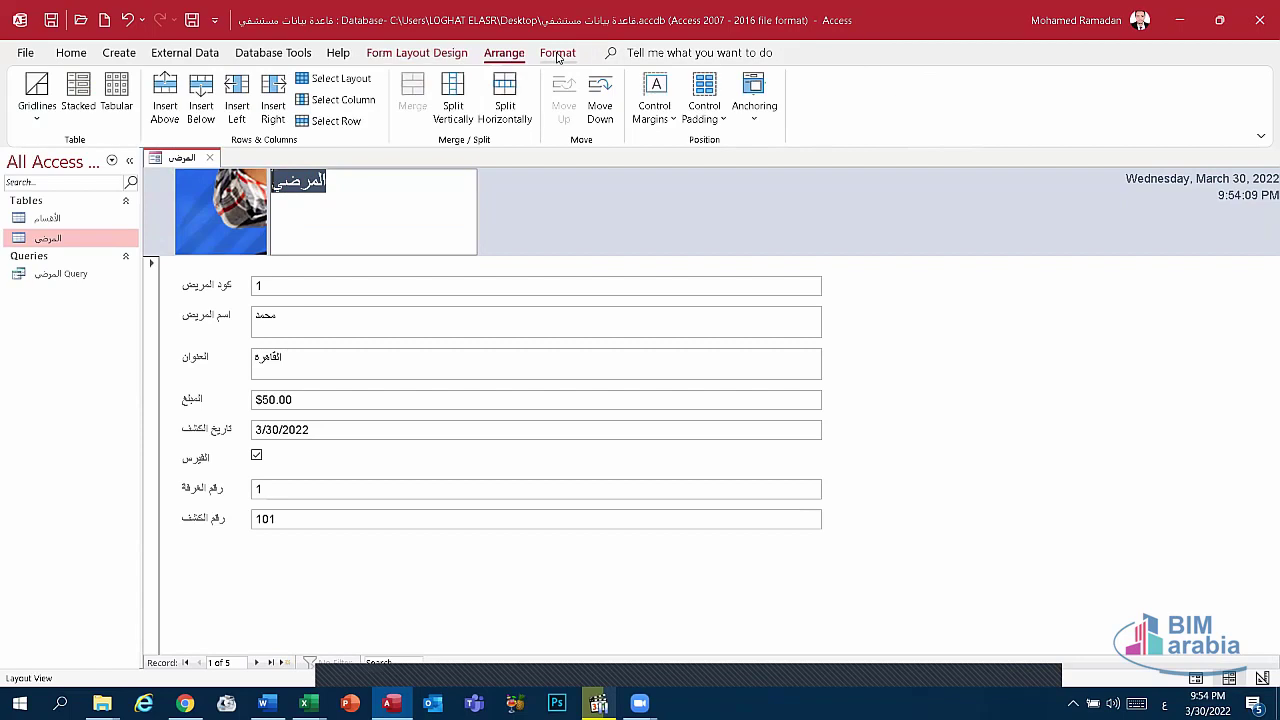
Centre the header title text and dismiss a pop-up notification.
click(557, 53)
click(305, 111)
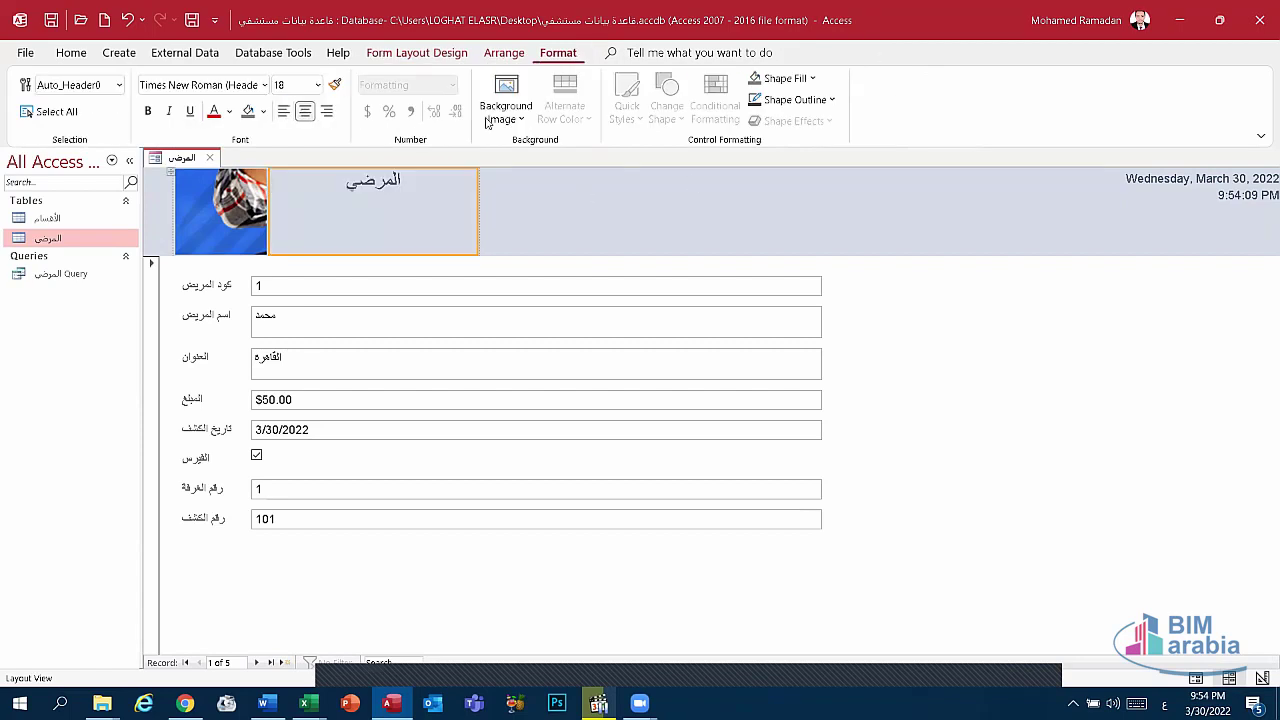
click(504, 53)
click(417, 53)
click(419, 290)
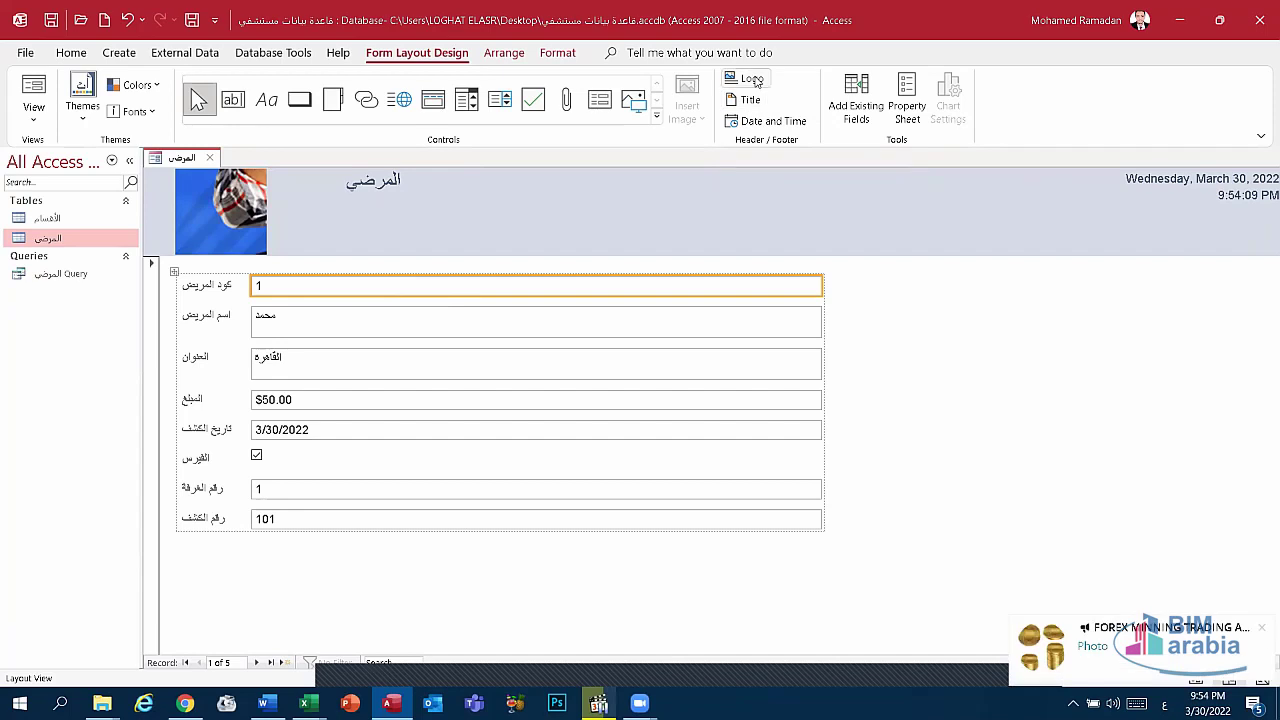
click(1262, 630)
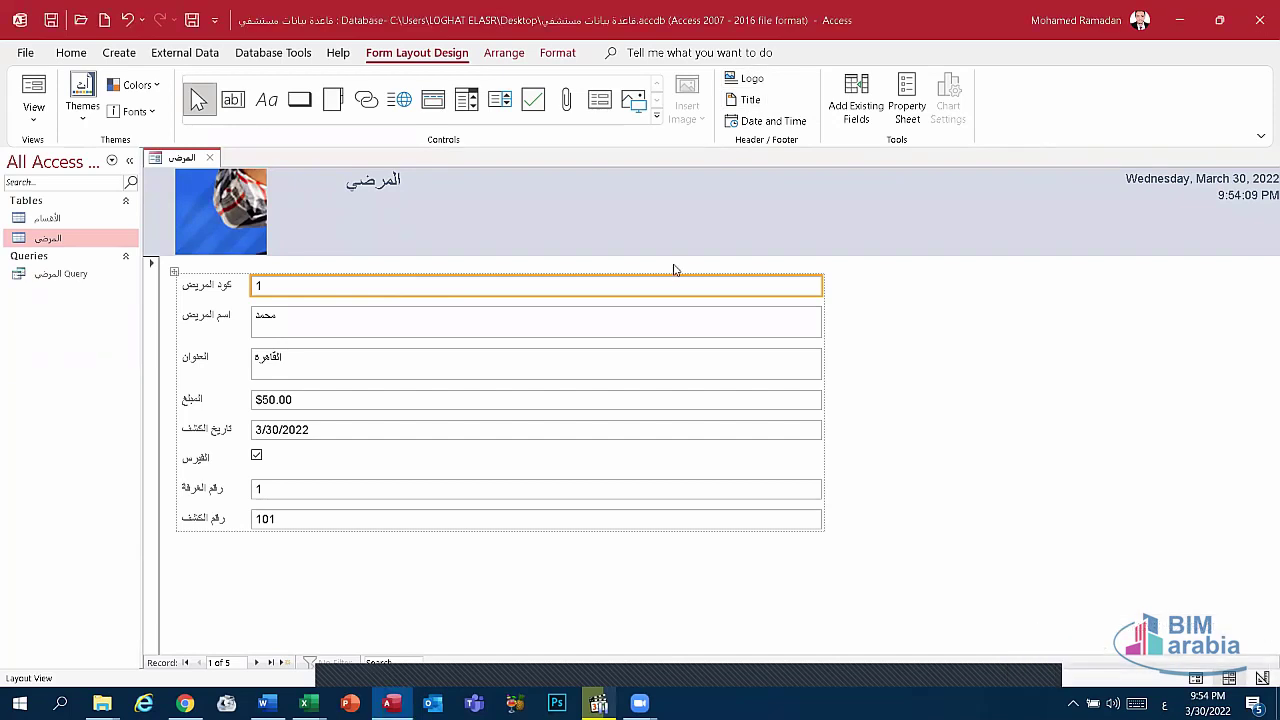
Open Control Margins for the title, close it unchanged, and return to Form Layout Design.
click(384, 181)
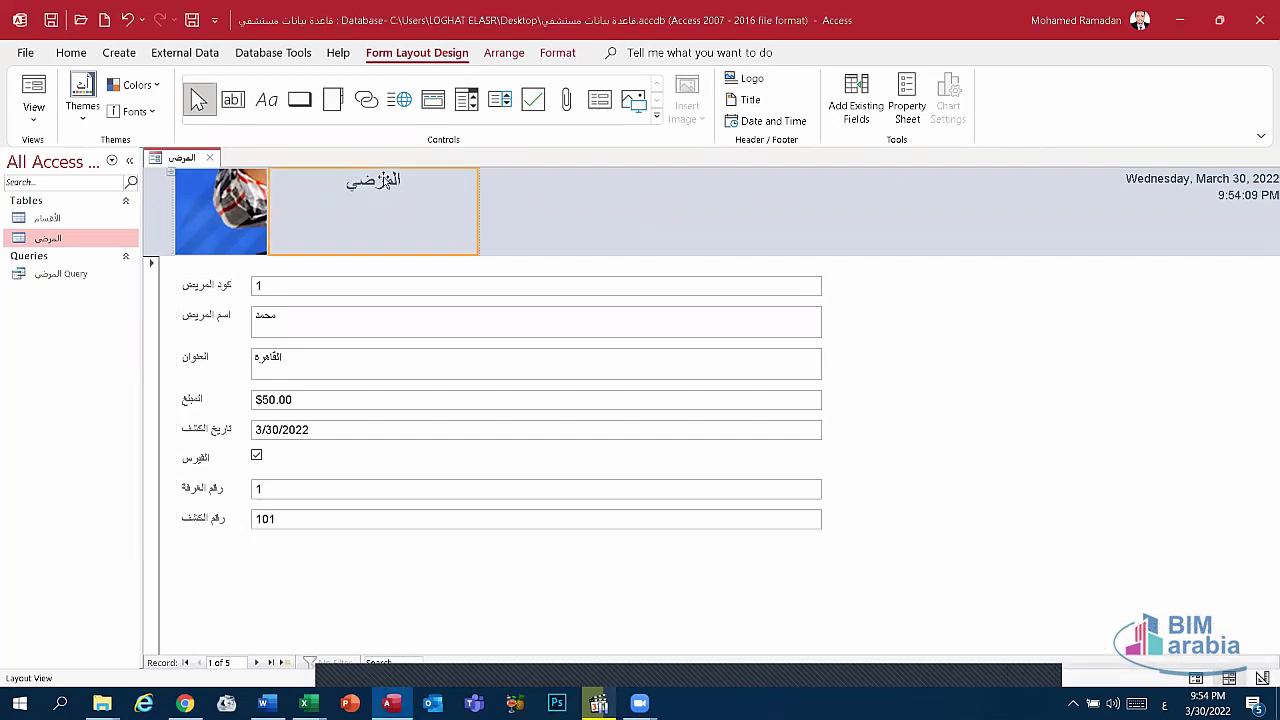
click(500, 52)
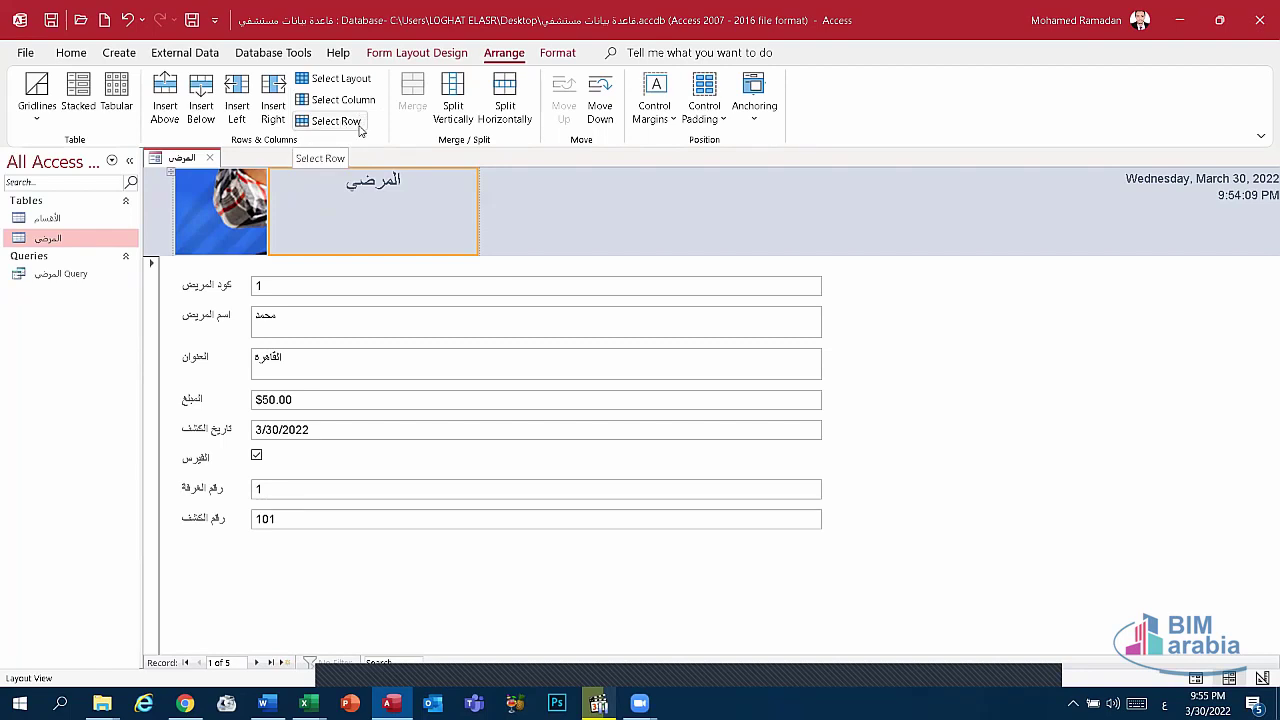
click(659, 113)
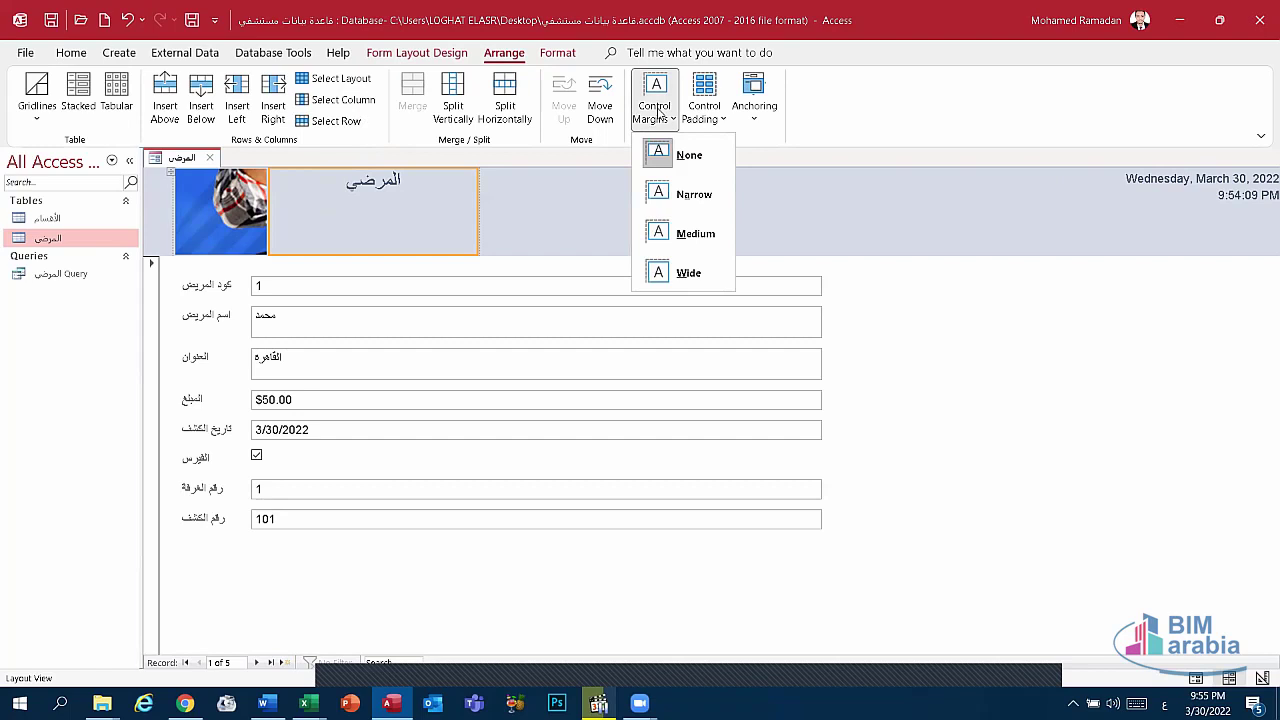
click(651, 128)
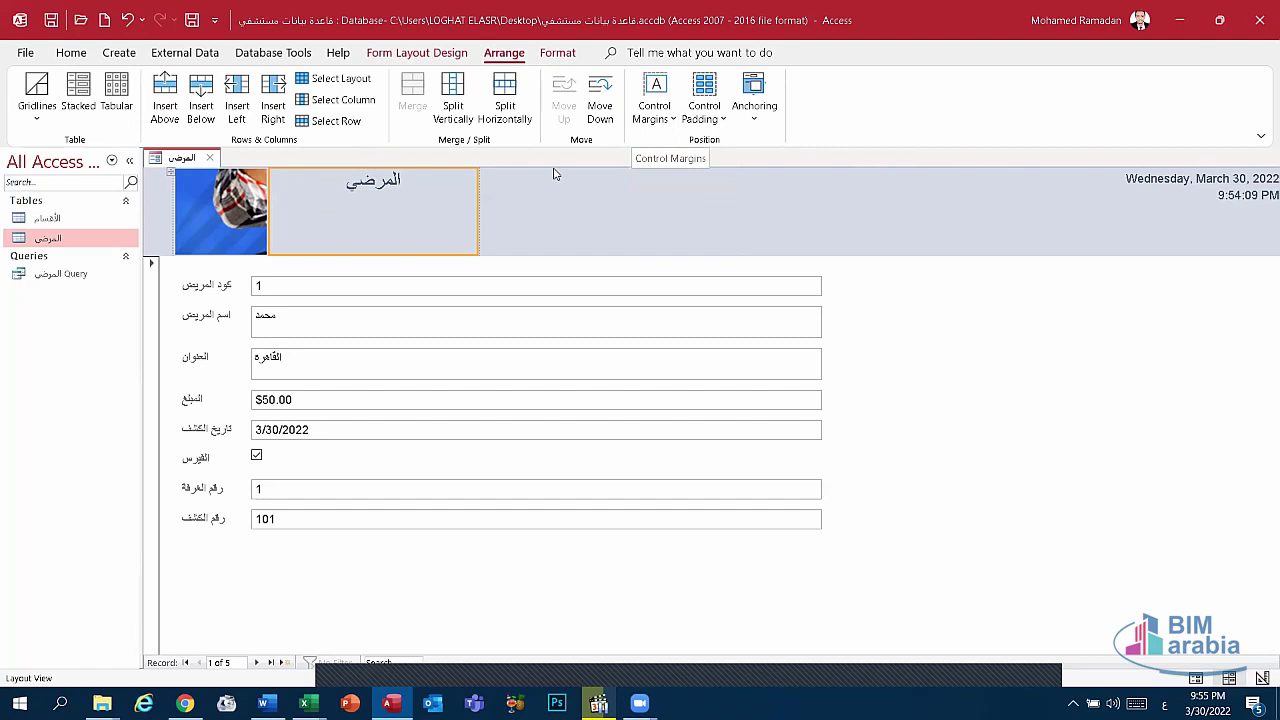
click(437, 50)
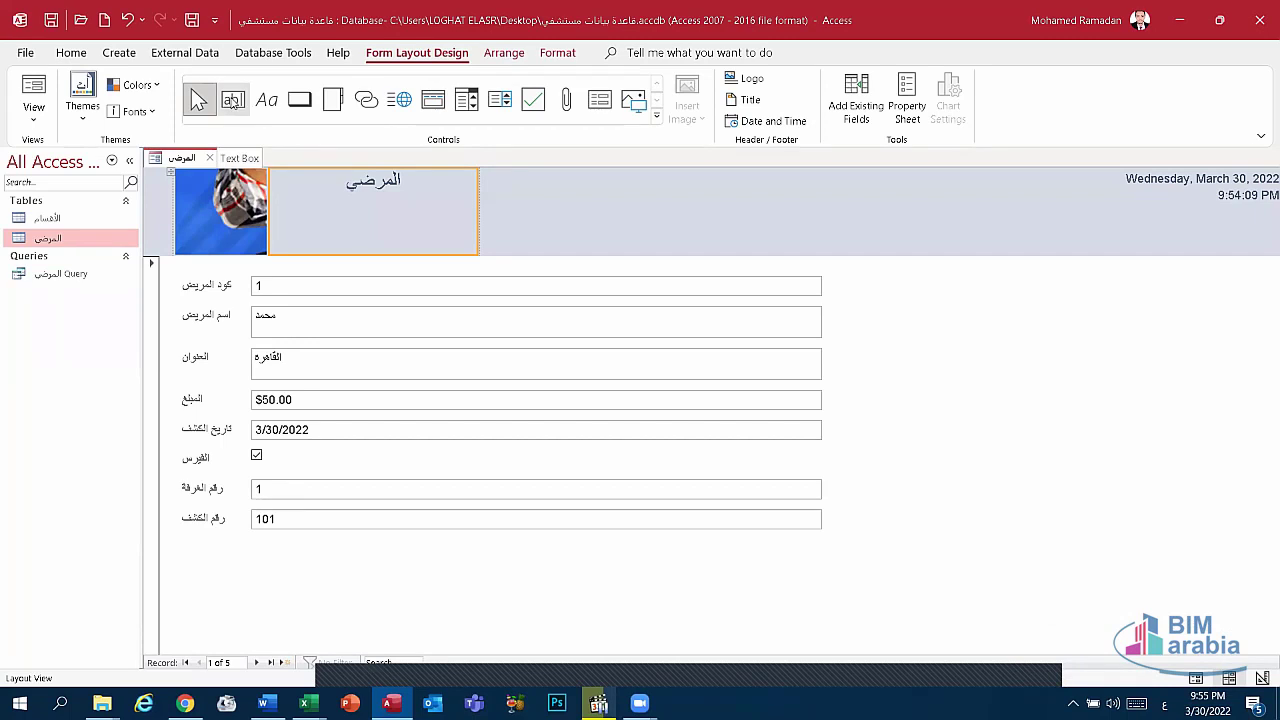
Place a Text28 text box beside the first field; the save attempt is refused.
click(232, 100)
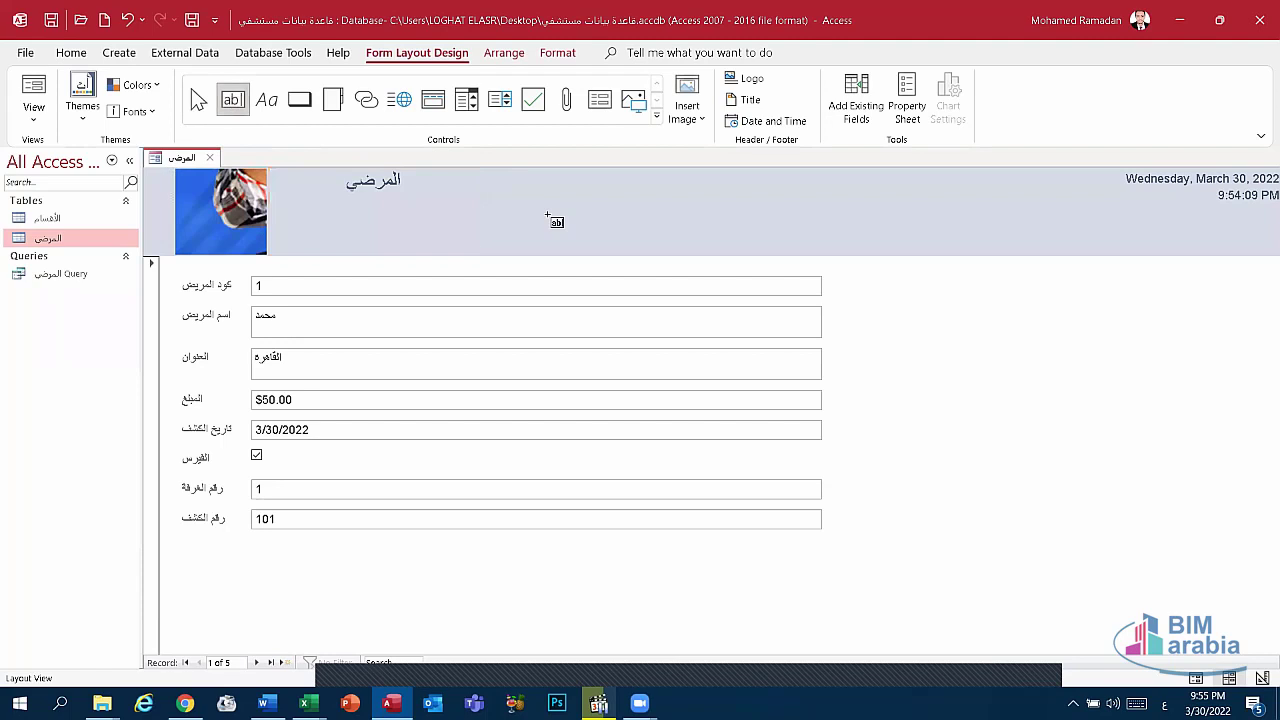
click(856, 291)
click(872, 290)
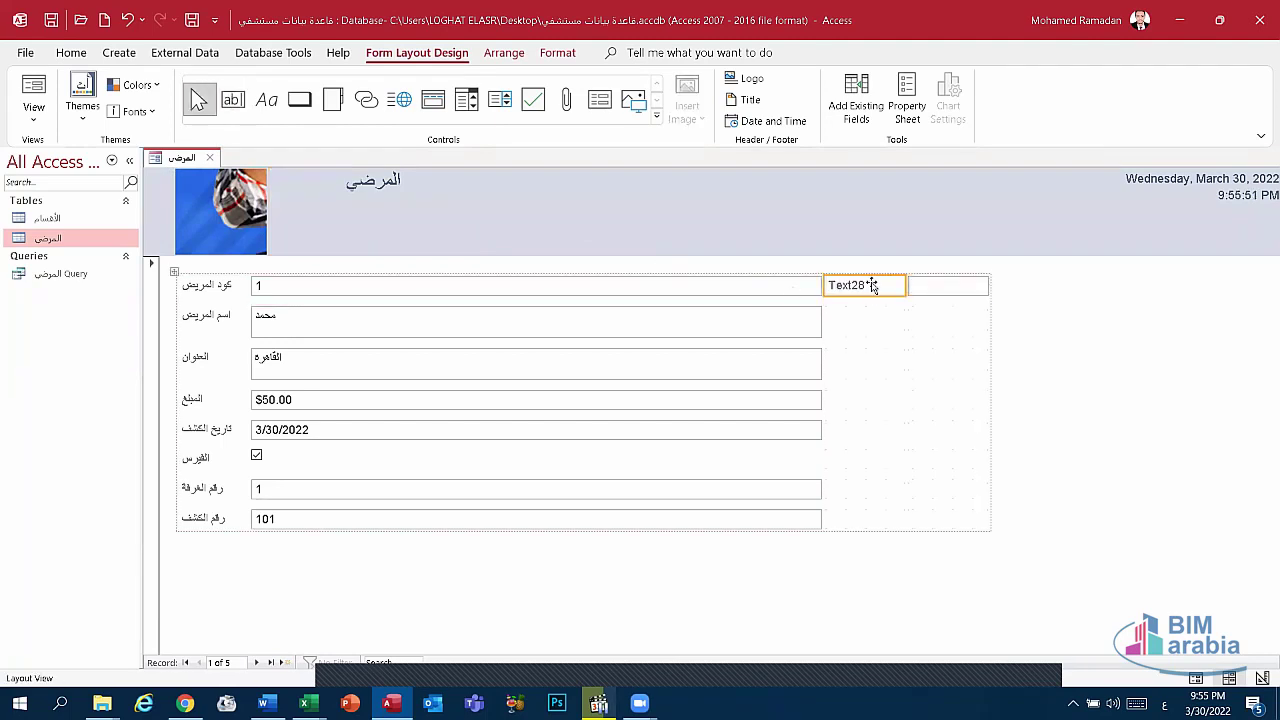
click(135, 22)
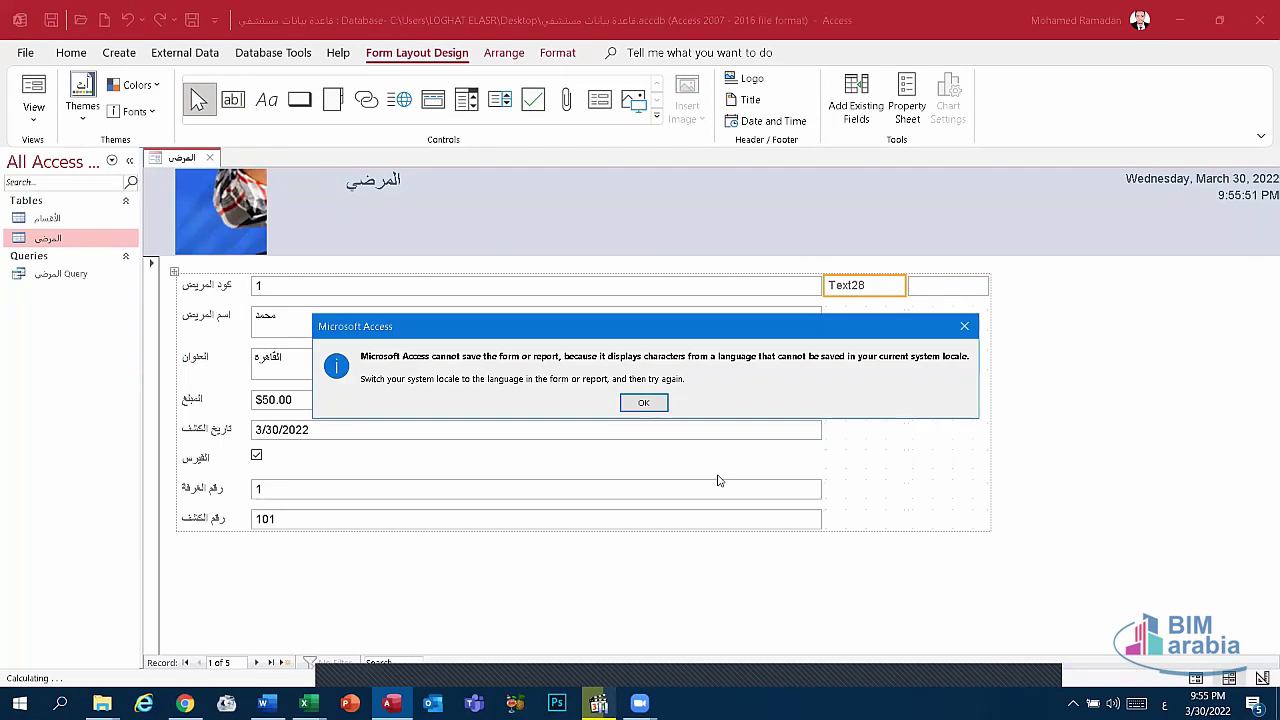
click(652, 401)
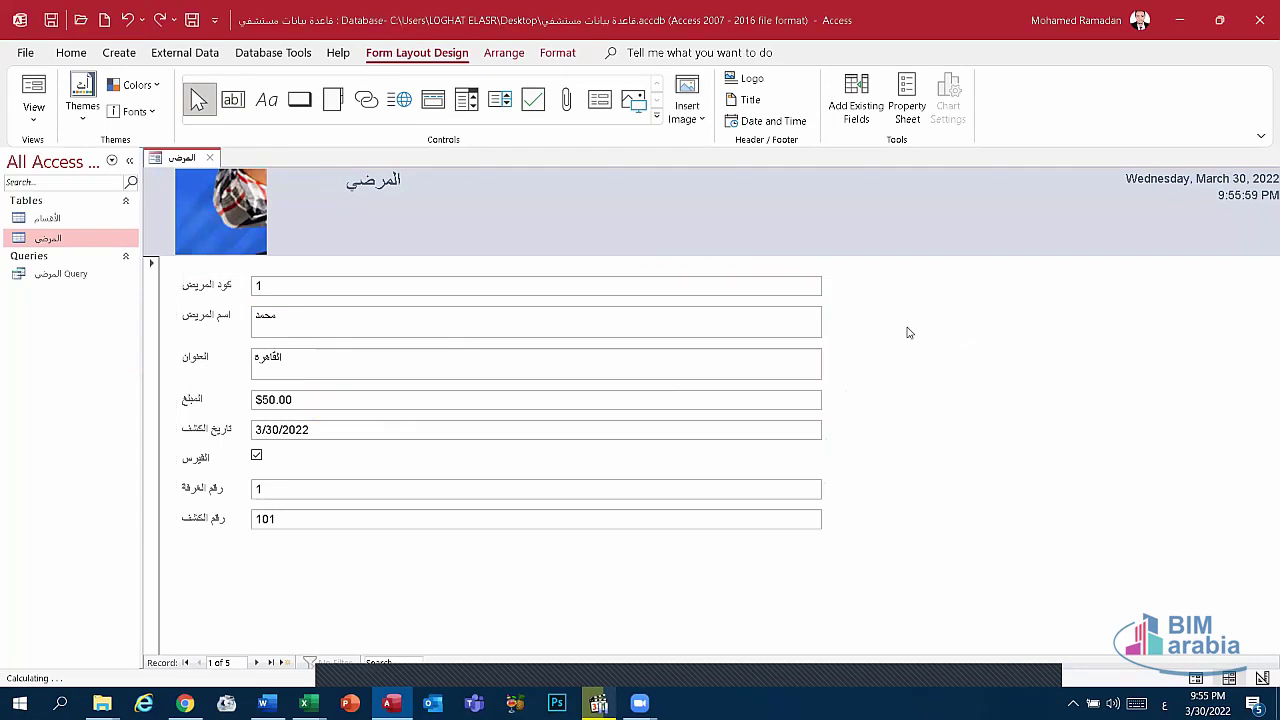
Add a text box below the patient code, retry saving, then delete the new Text50 box.
click(232, 99)
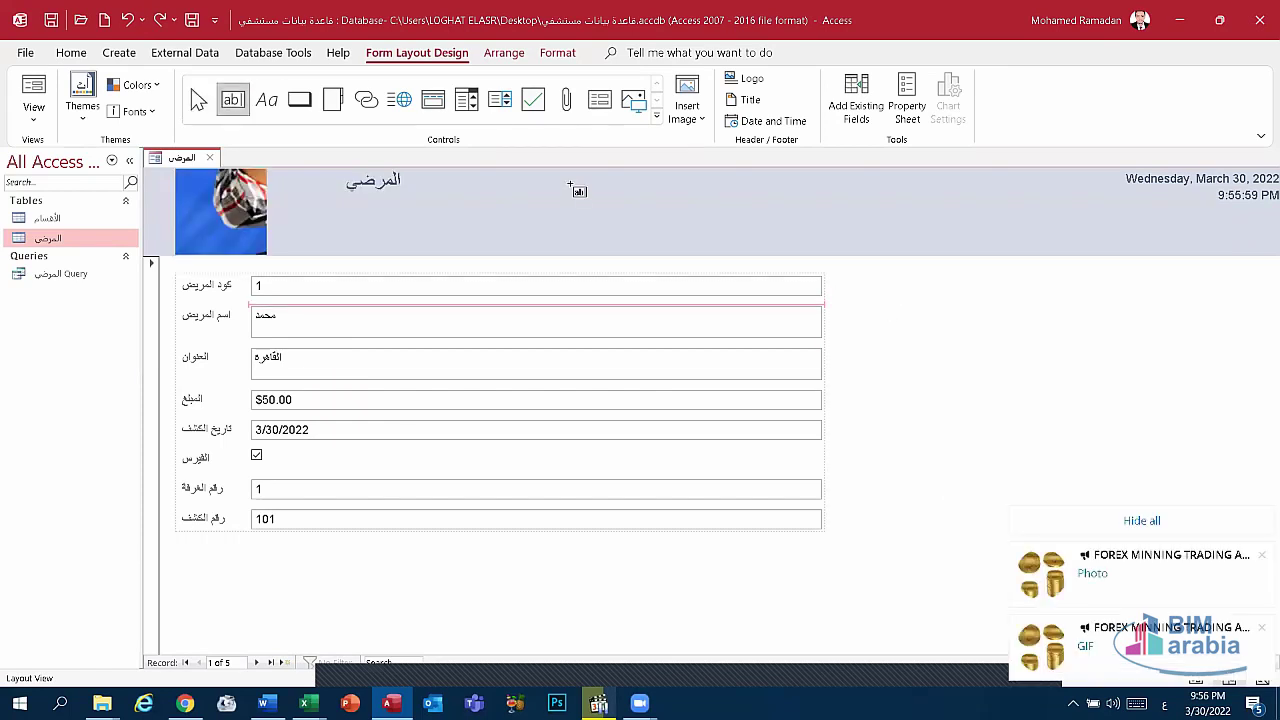
click(798, 238)
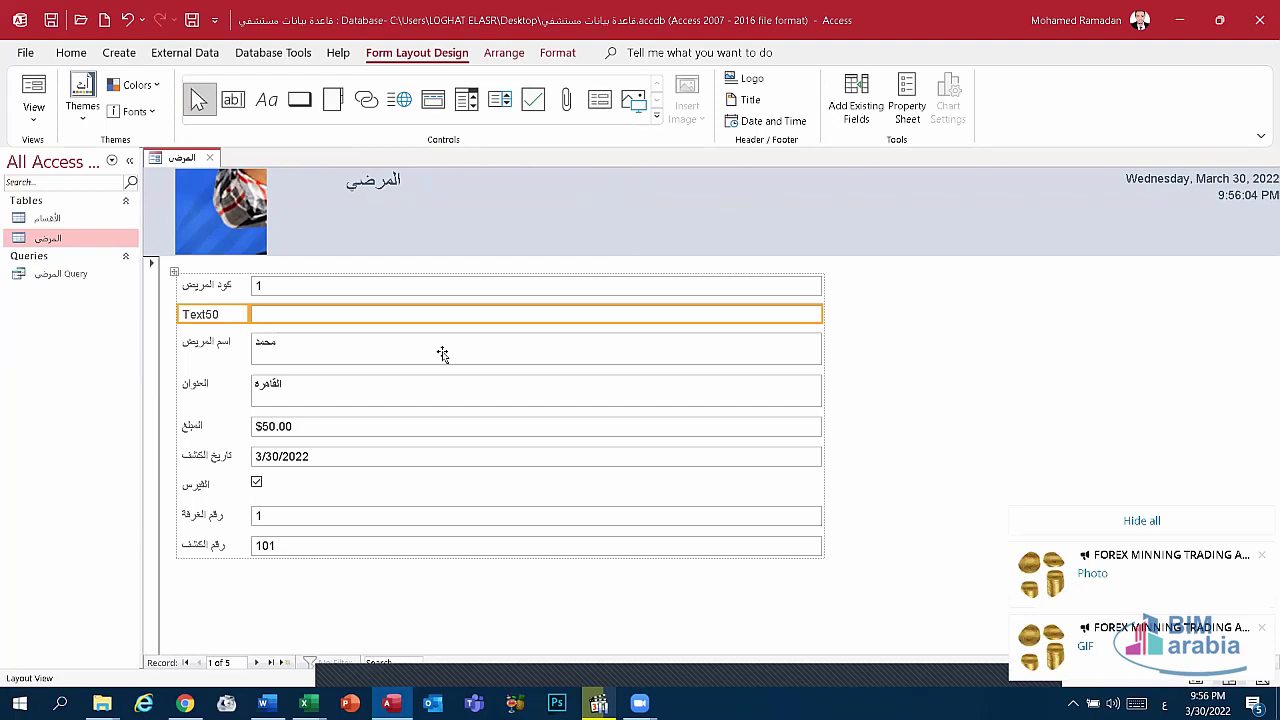
click(1192, 534)
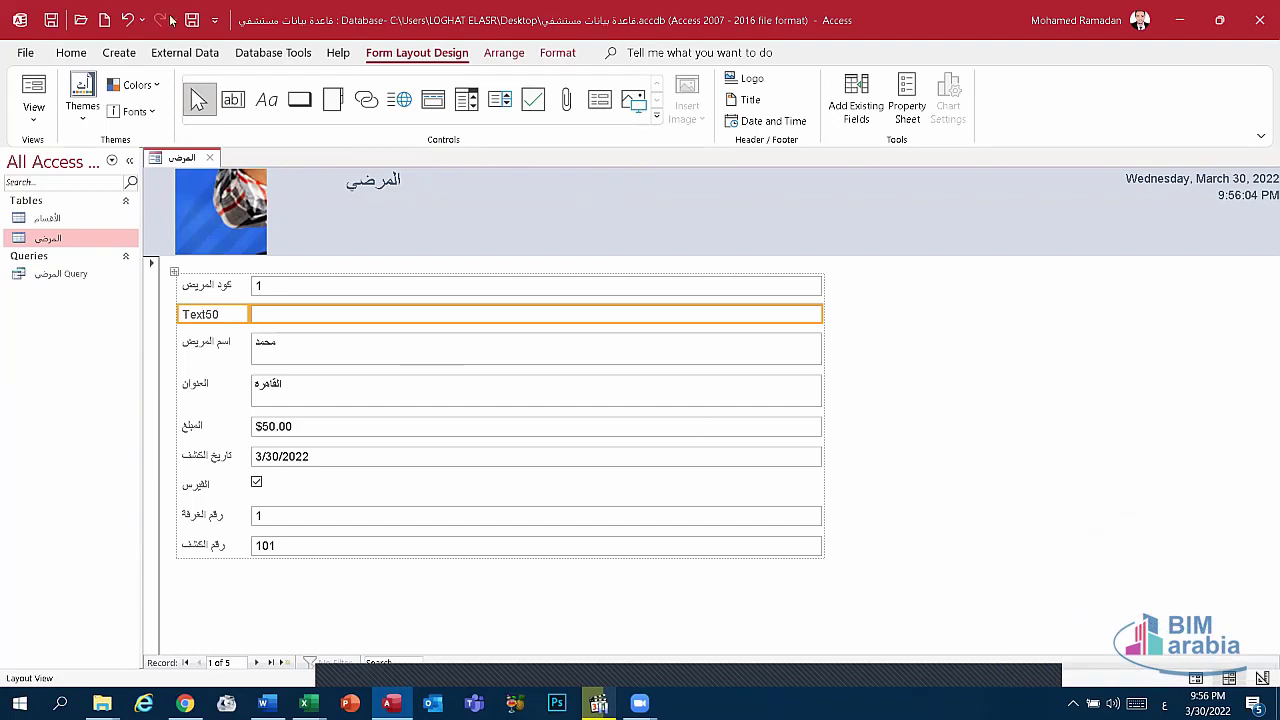
key(ctrl+s)
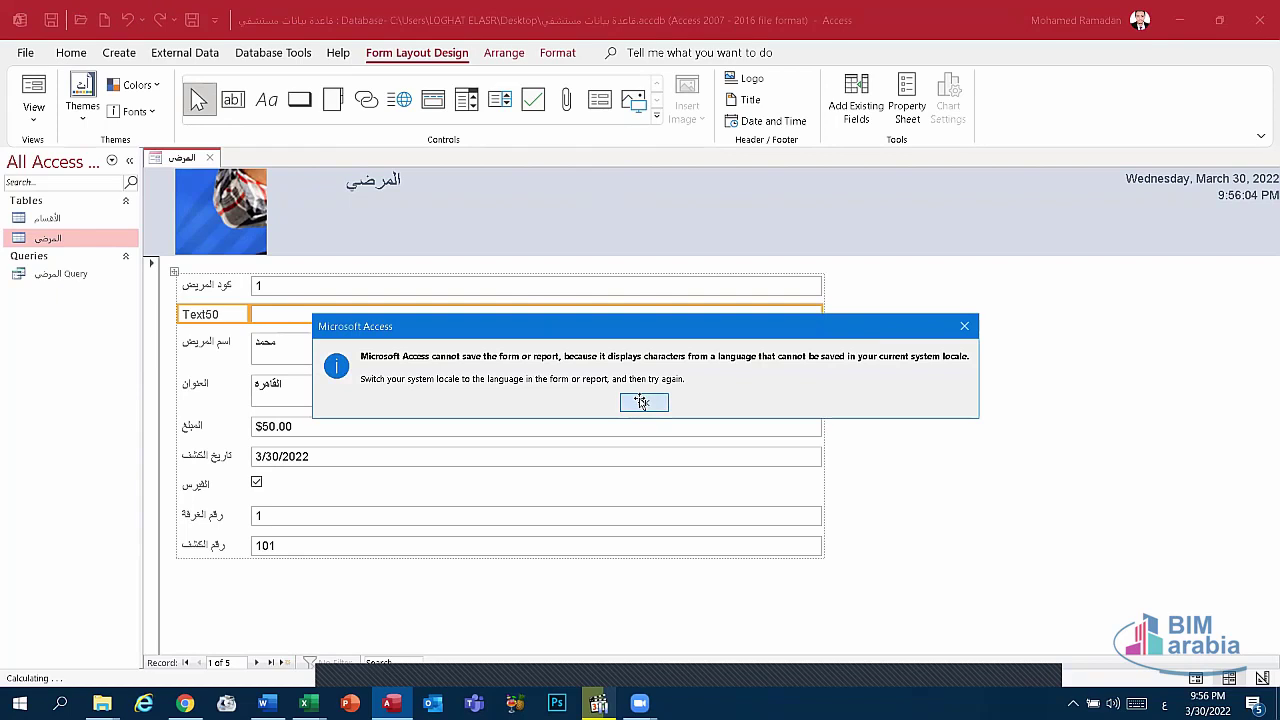
click(643, 402)
key(Delete)
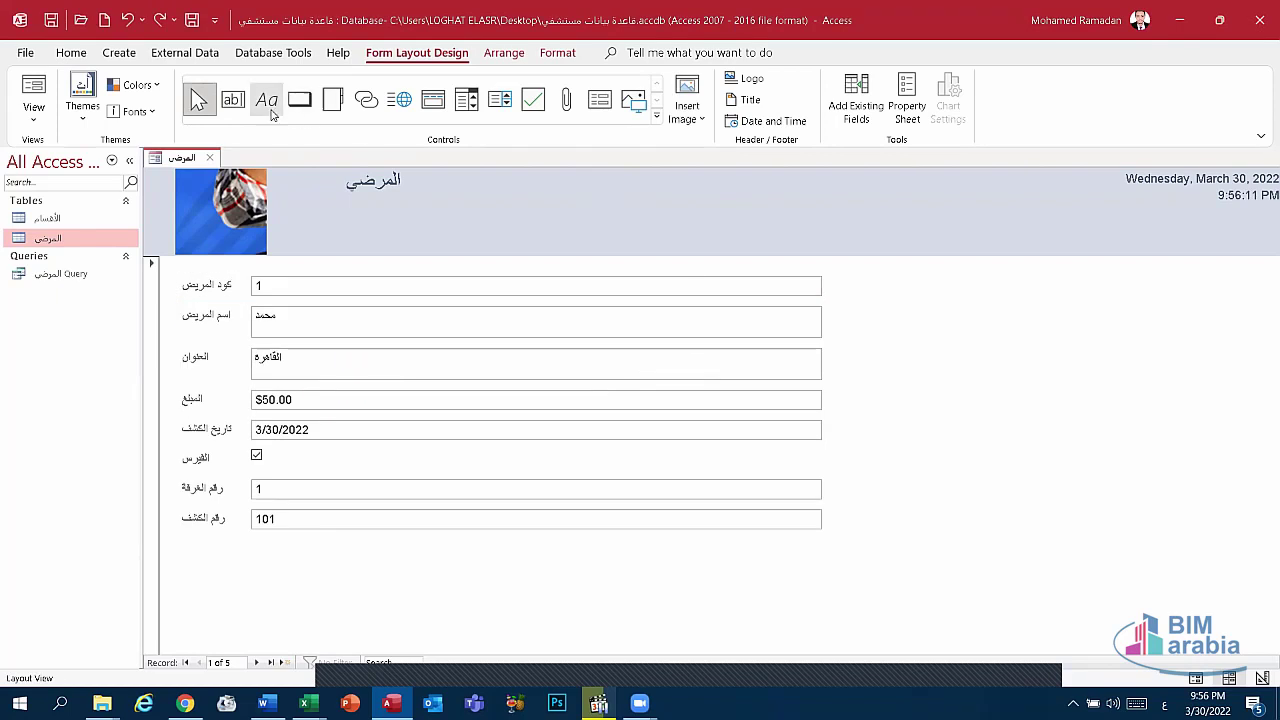
Add labels under the first field and in the header, dismissing the locale save errors.
click(268, 101)
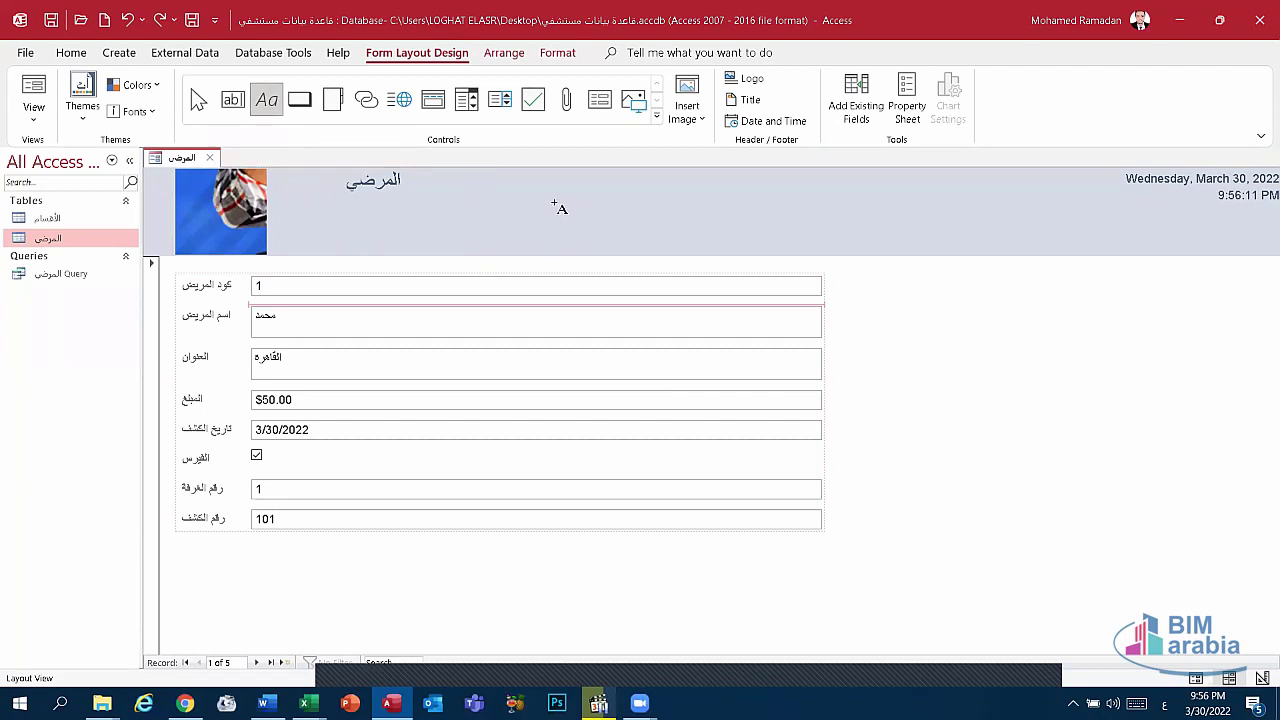
click(614, 216)
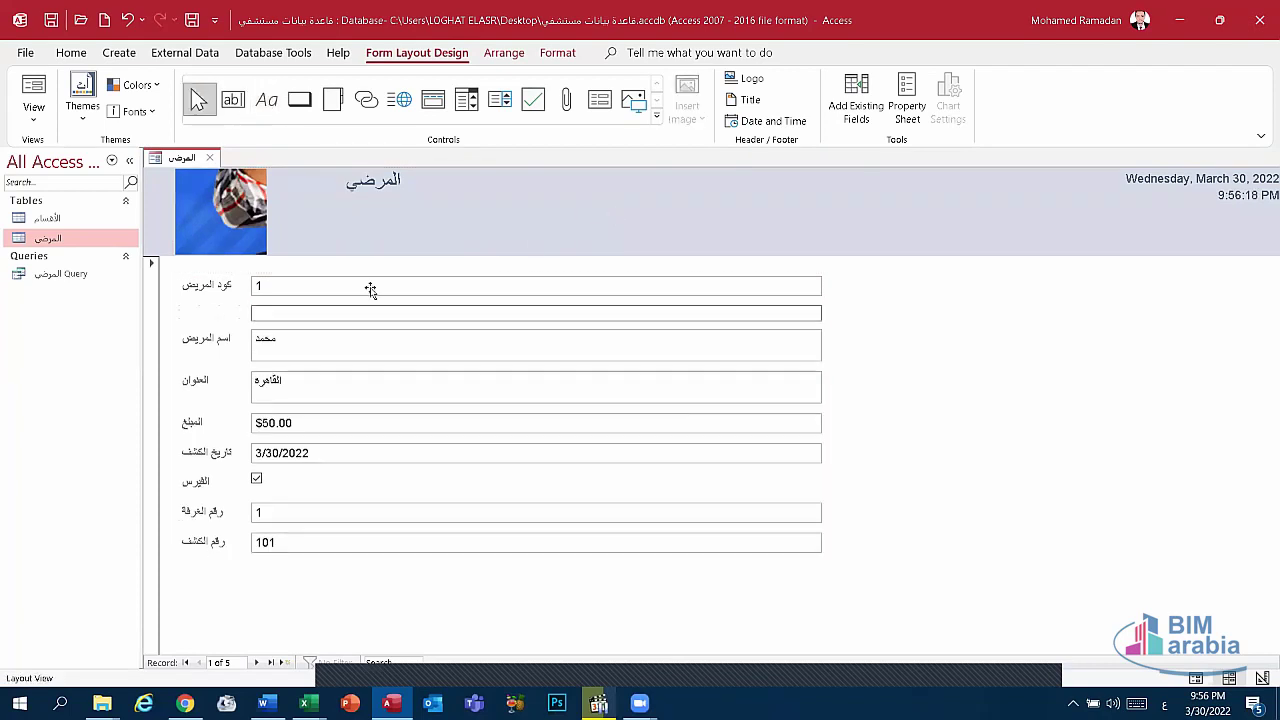
click(128, 18)
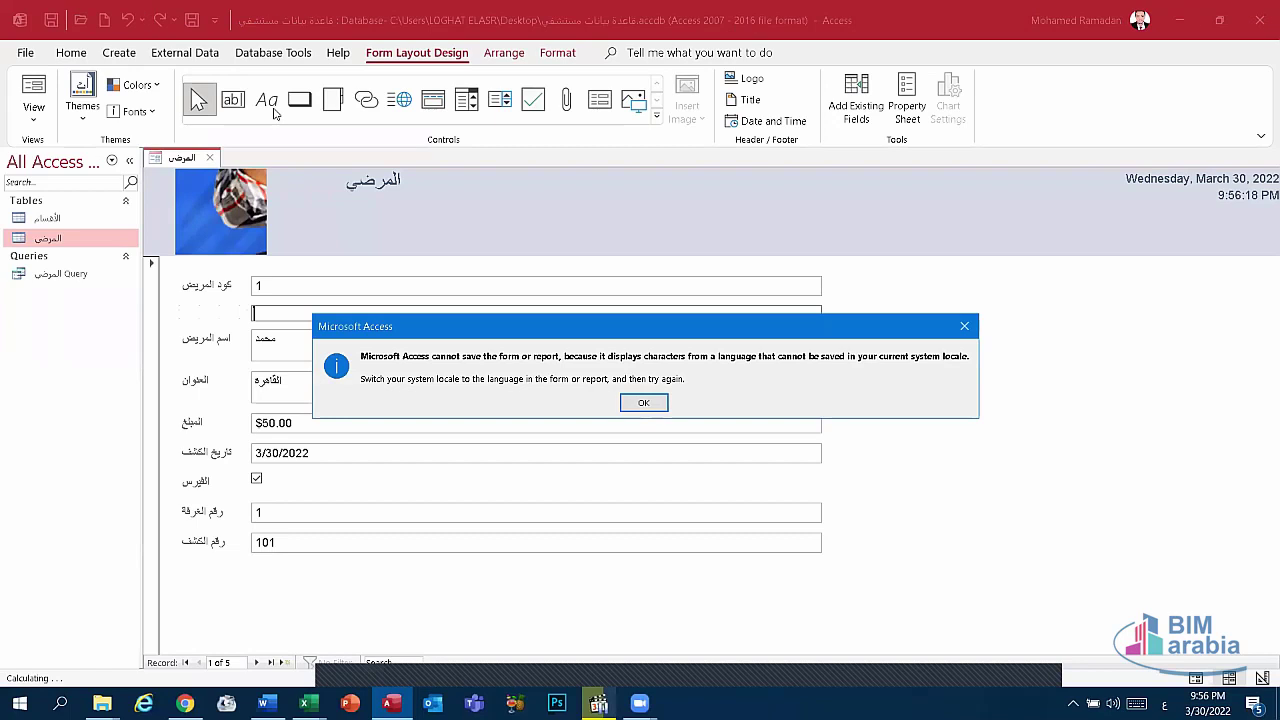
click(643, 402)
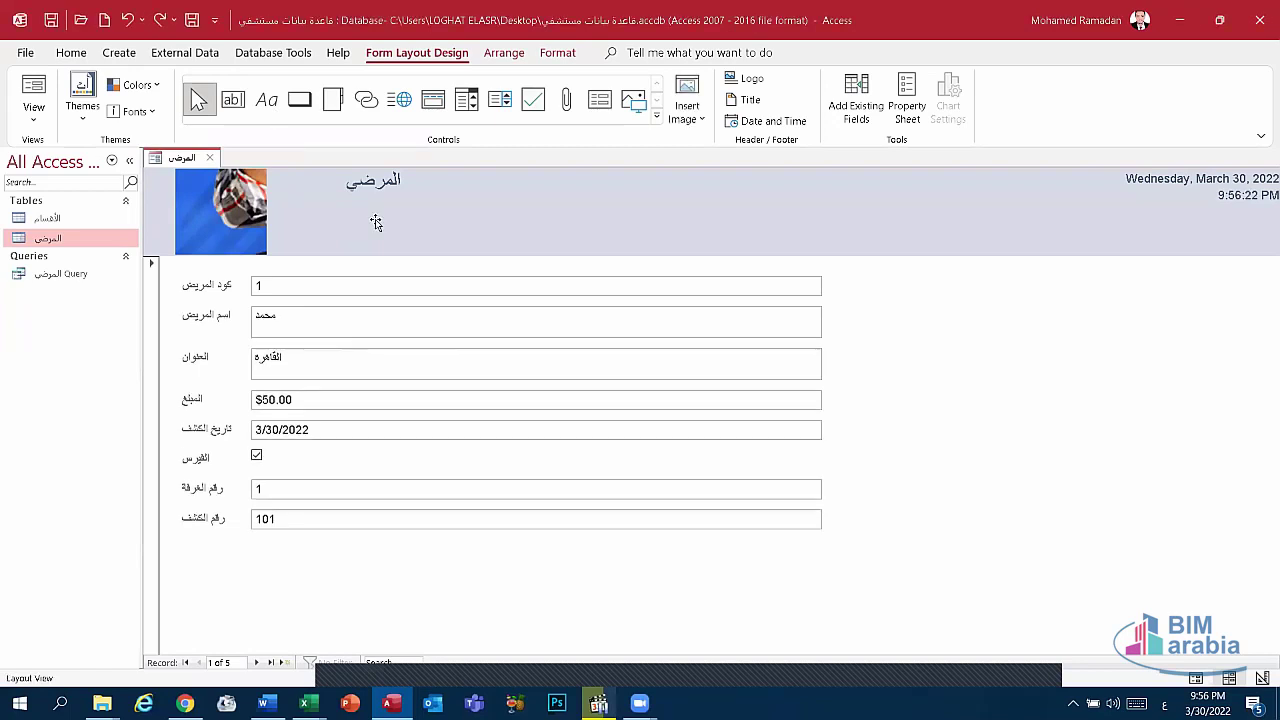
click(410, 183)
click(266, 99)
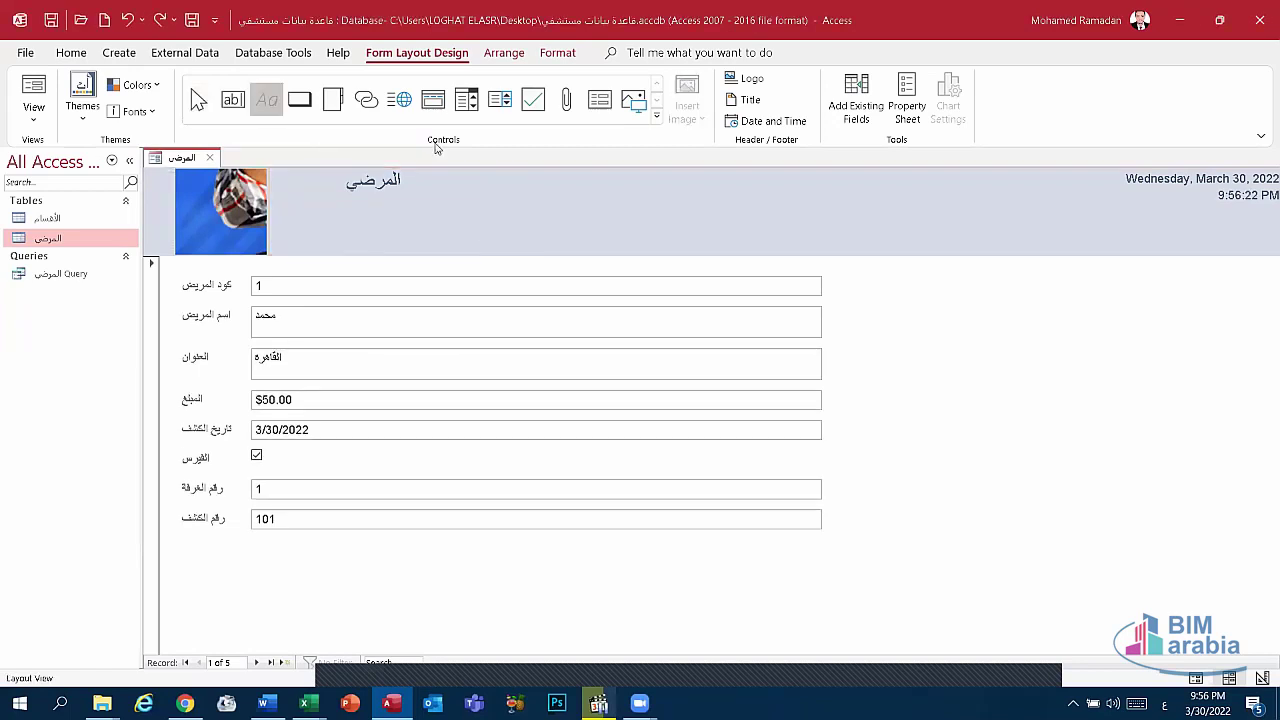
click(430, 251)
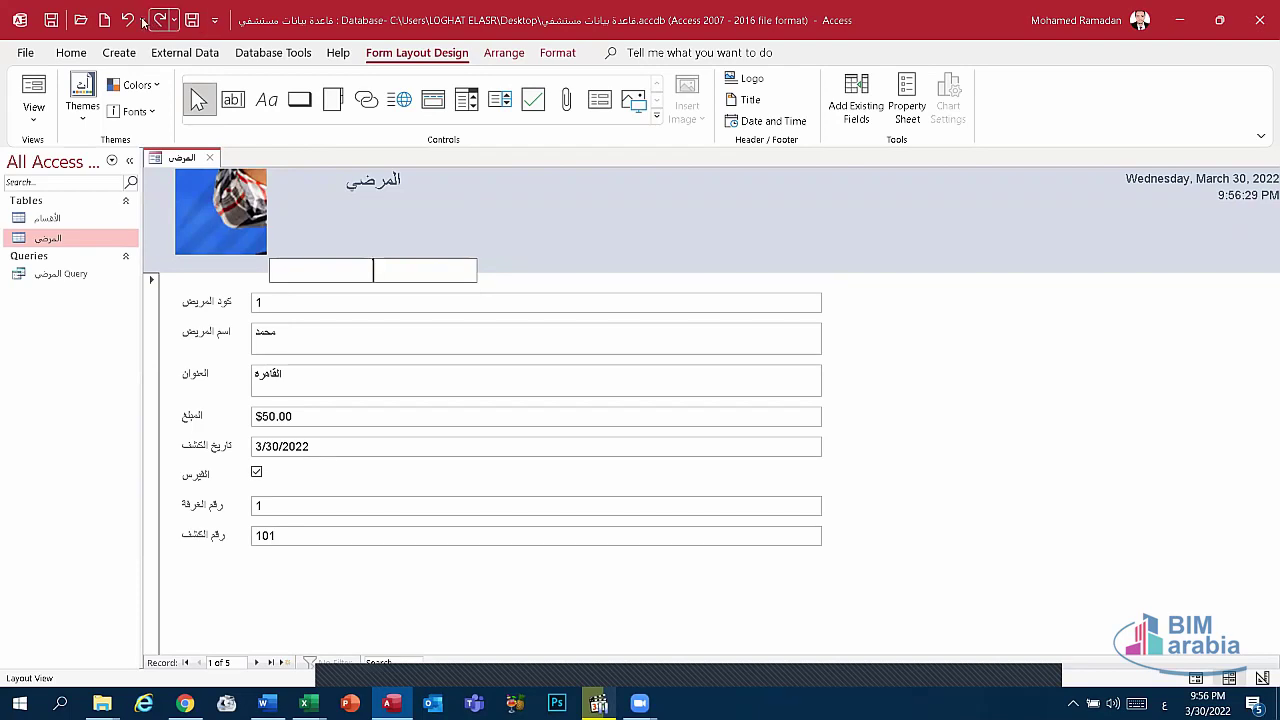
key(ctrl+s)
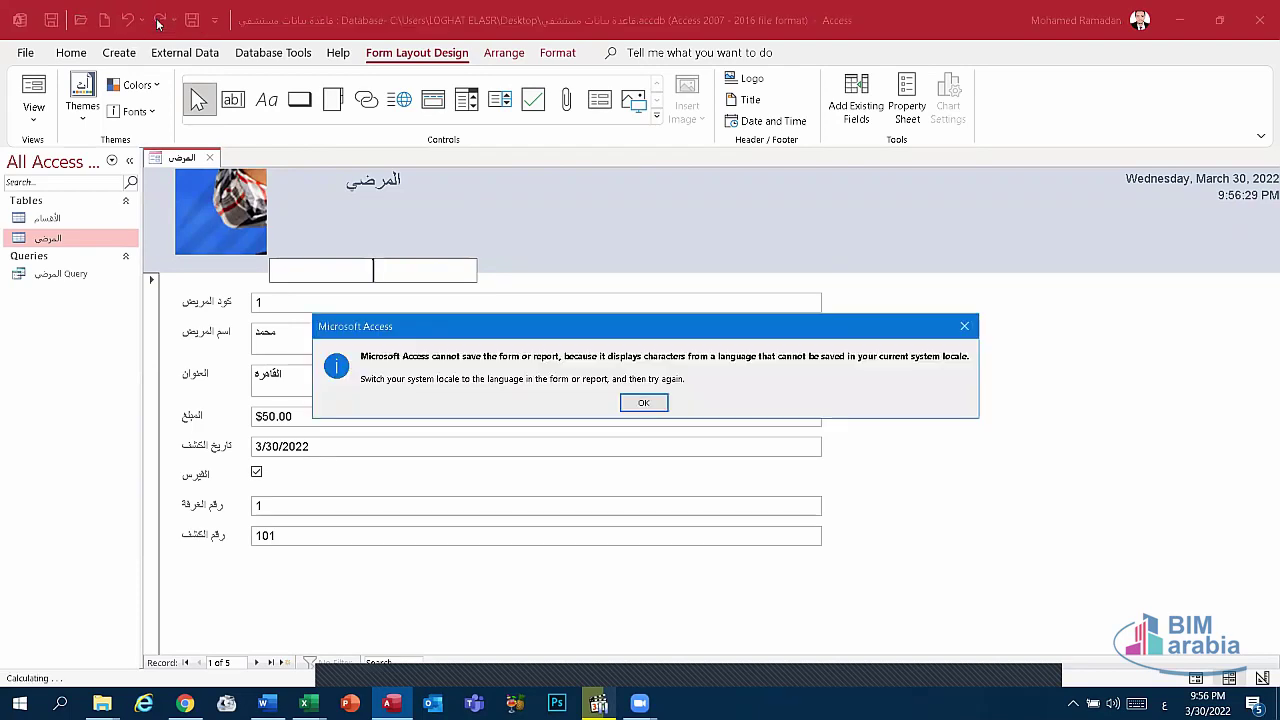
key(Return)
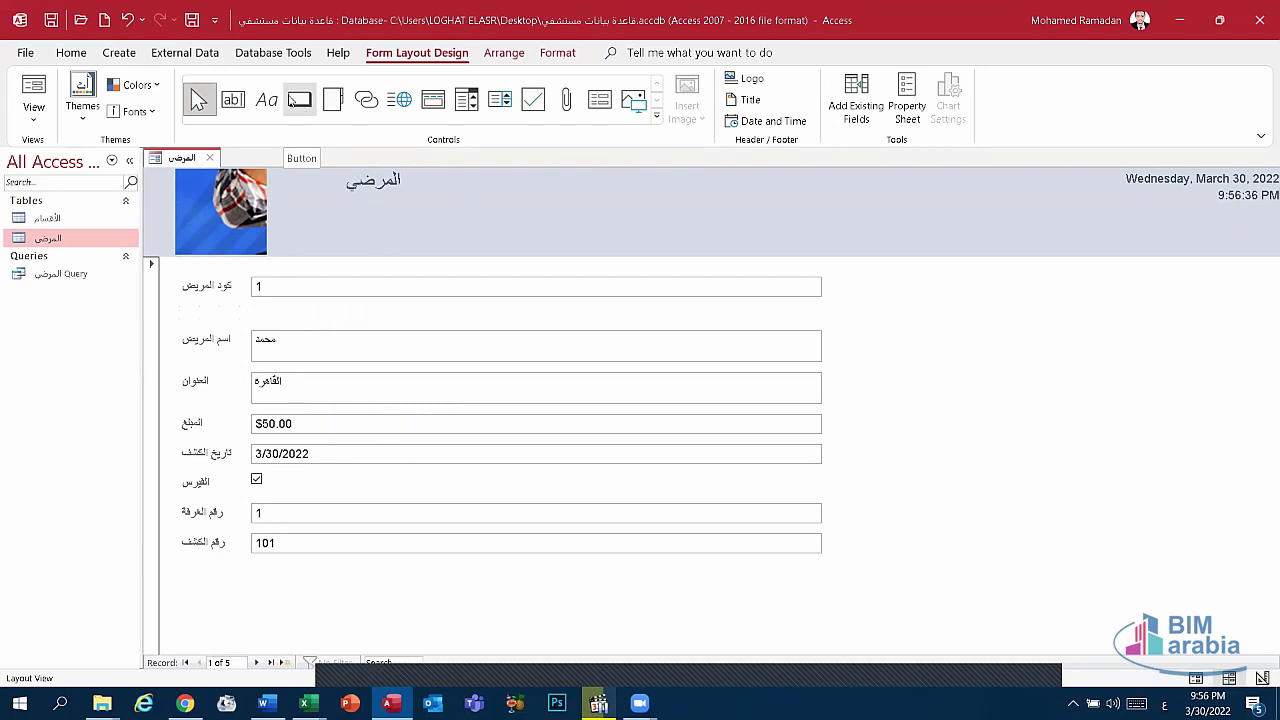
Add a Form Operations > Close Form button captioned اغلاق below the patient fields.
click(292, 100)
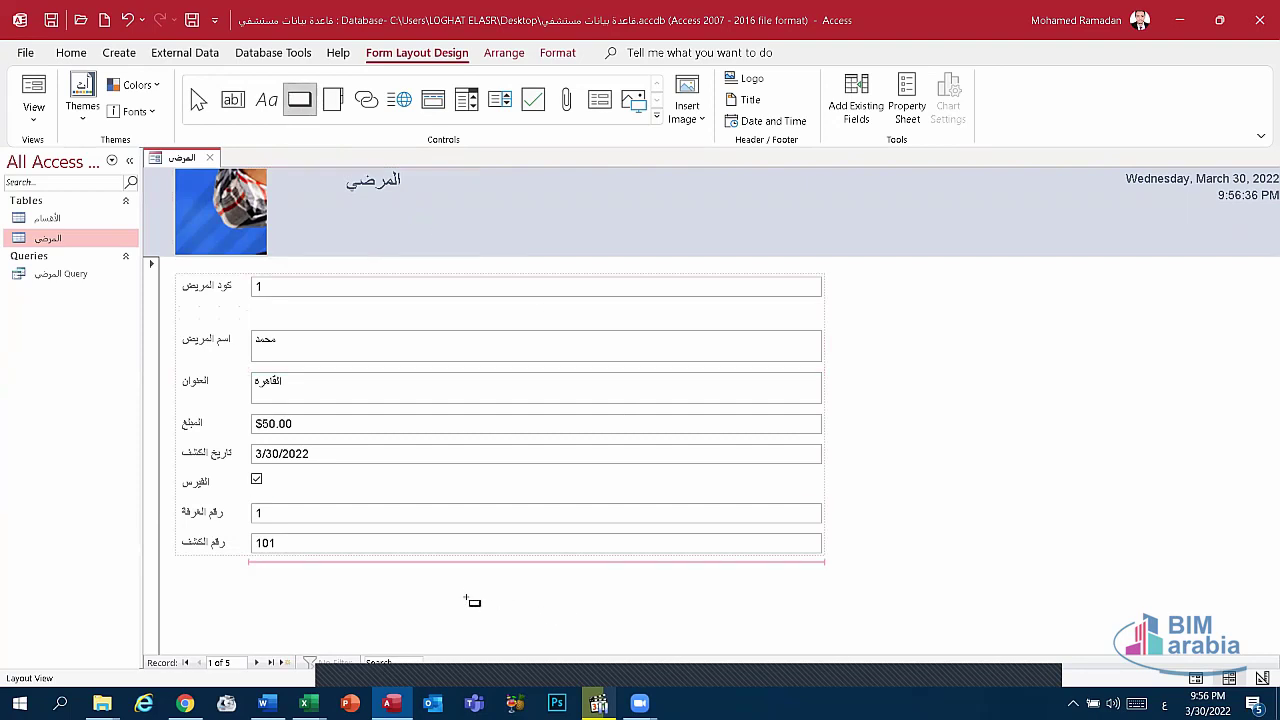
click(606, 630)
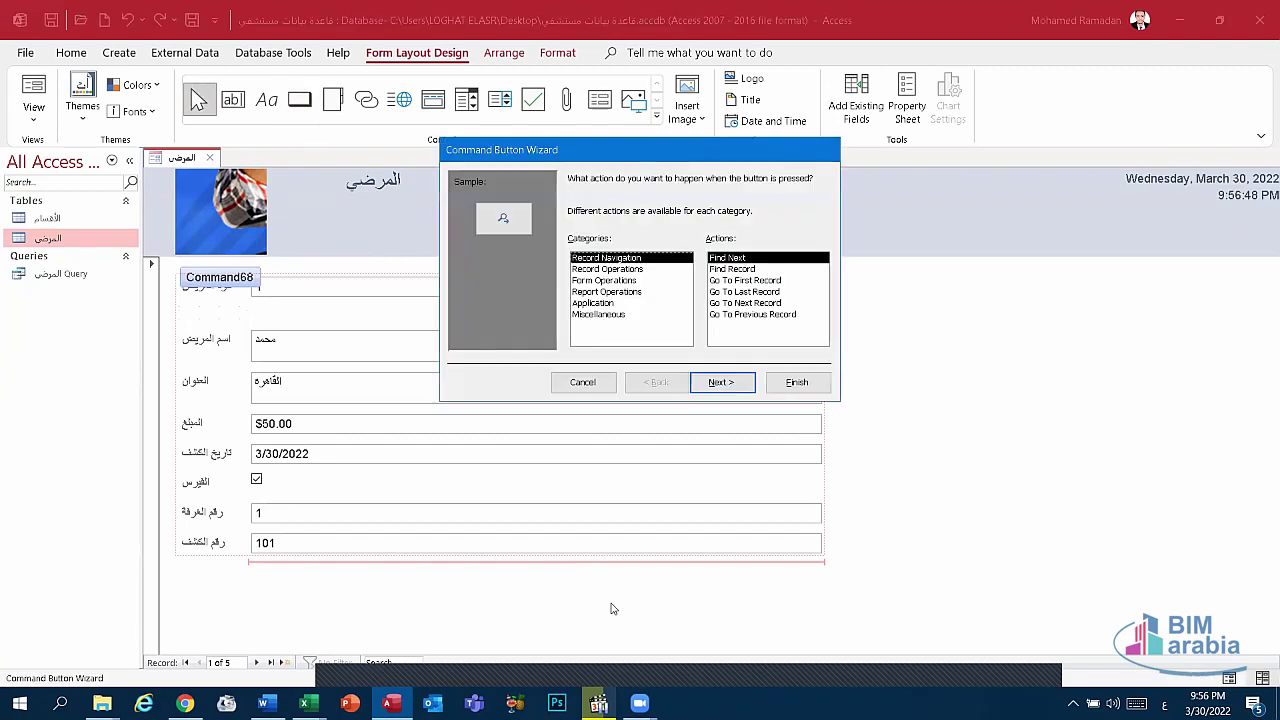
mouse_move(687, 147)
mouse_down()
mouse_move(1036, 374)
mouse_move(676, 254)
mouse_up()
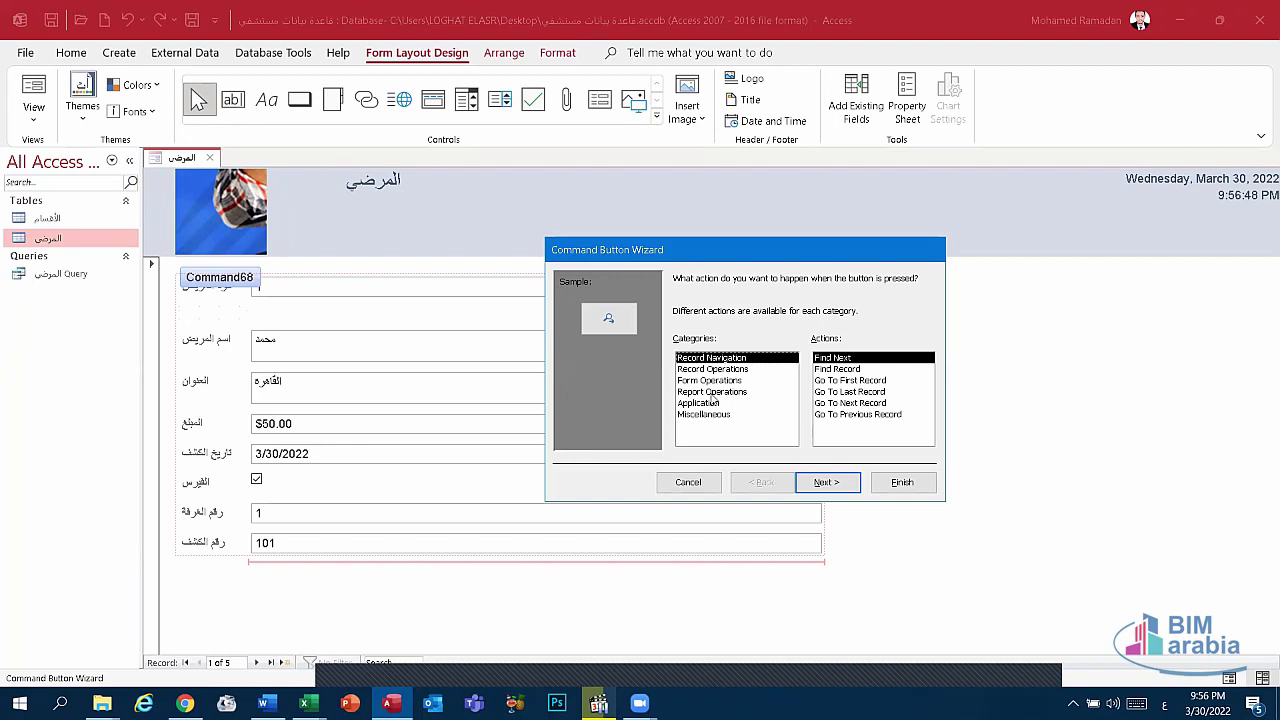
click(717, 382)
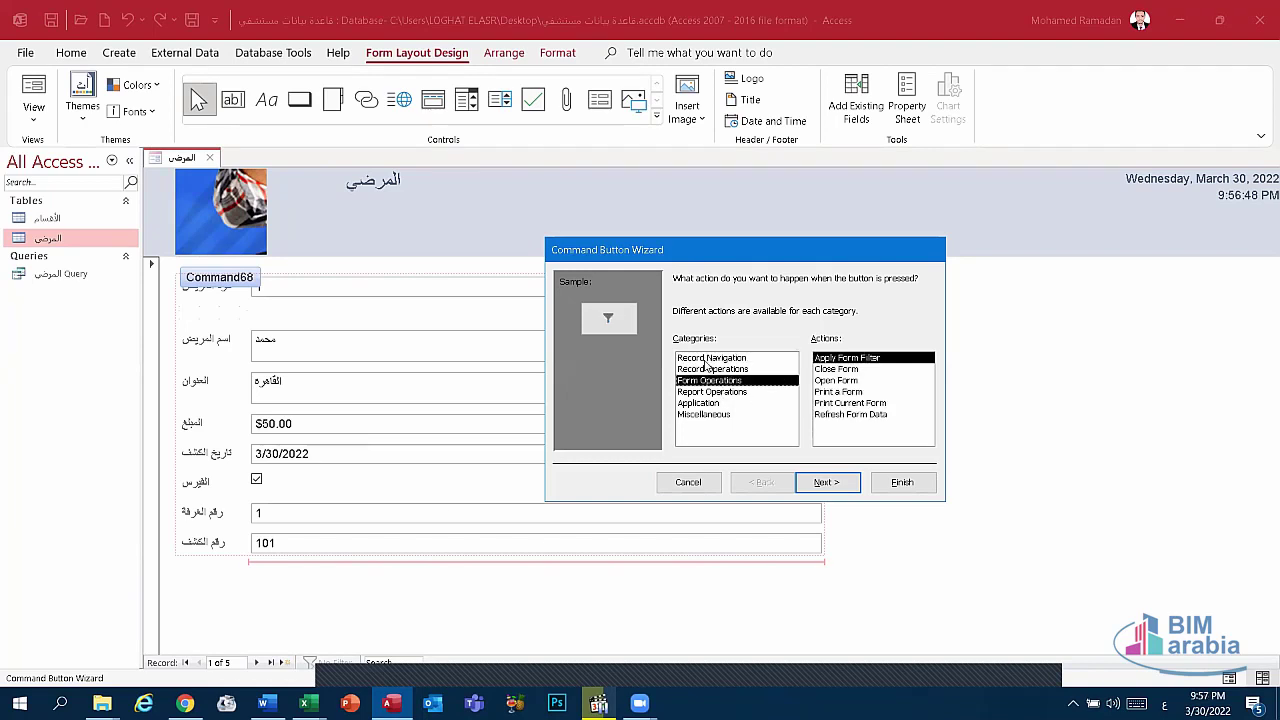
click(836, 370)
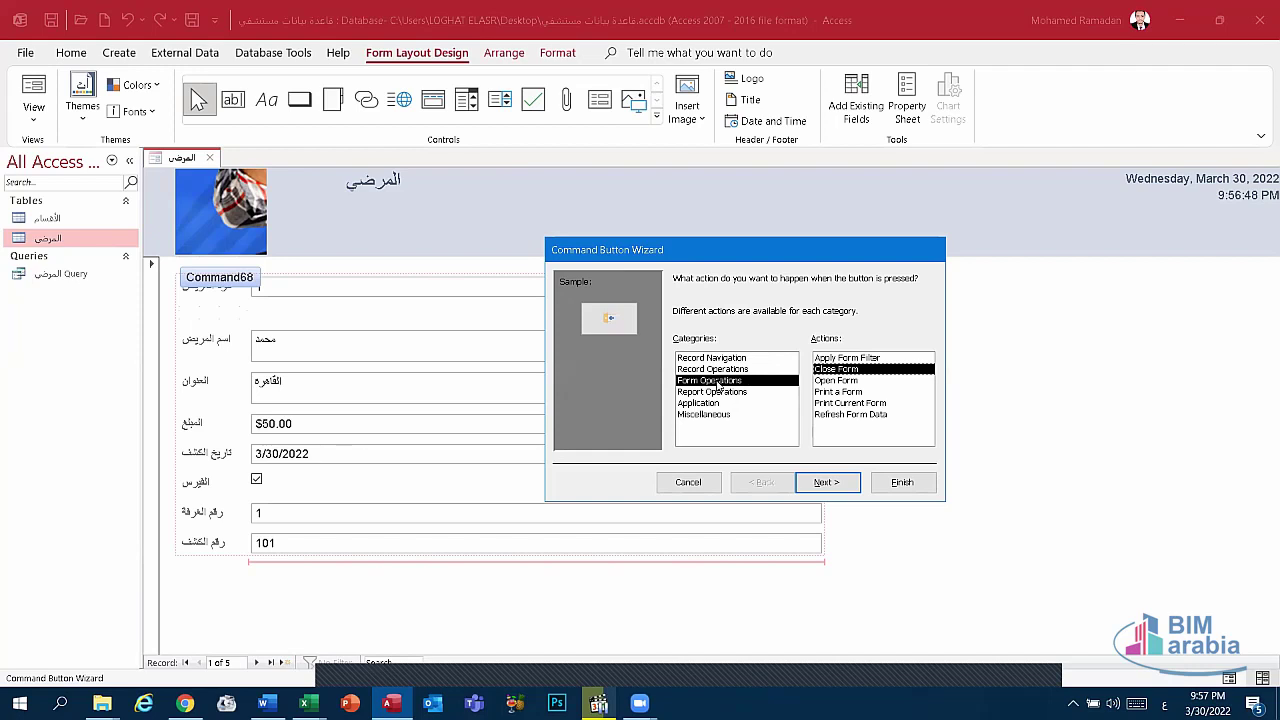
click(826, 482)
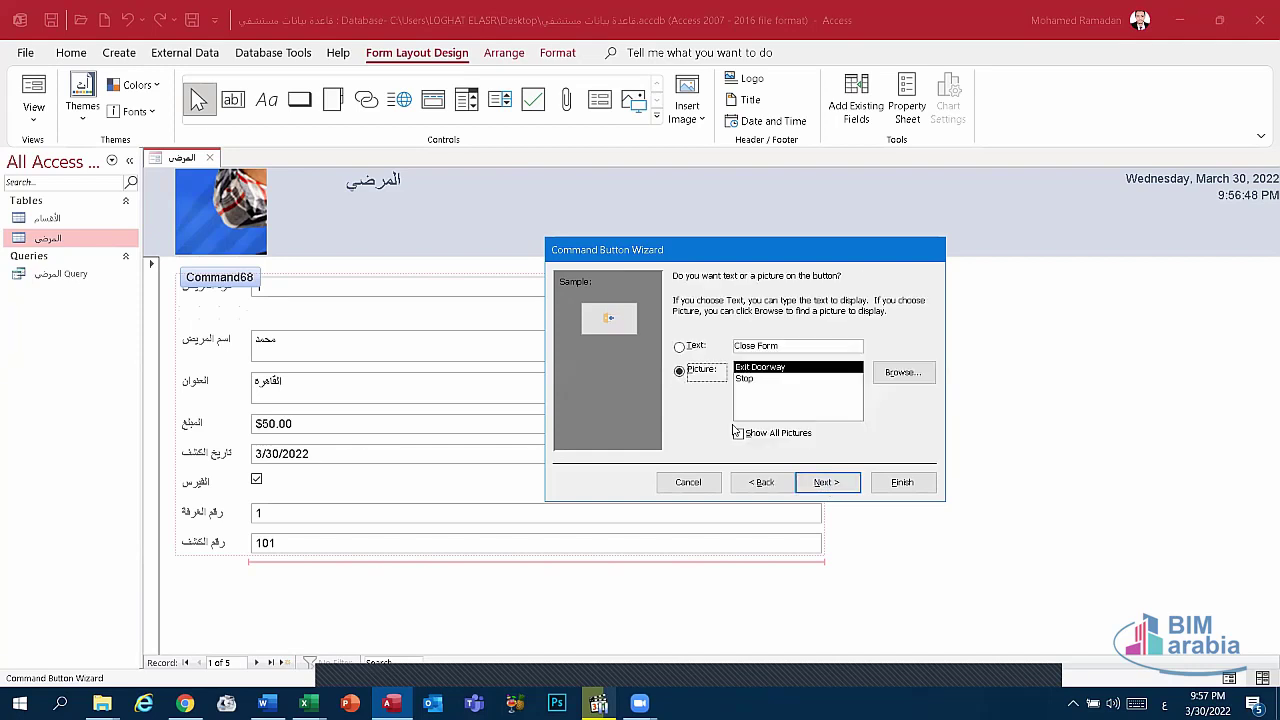
click(688, 350)
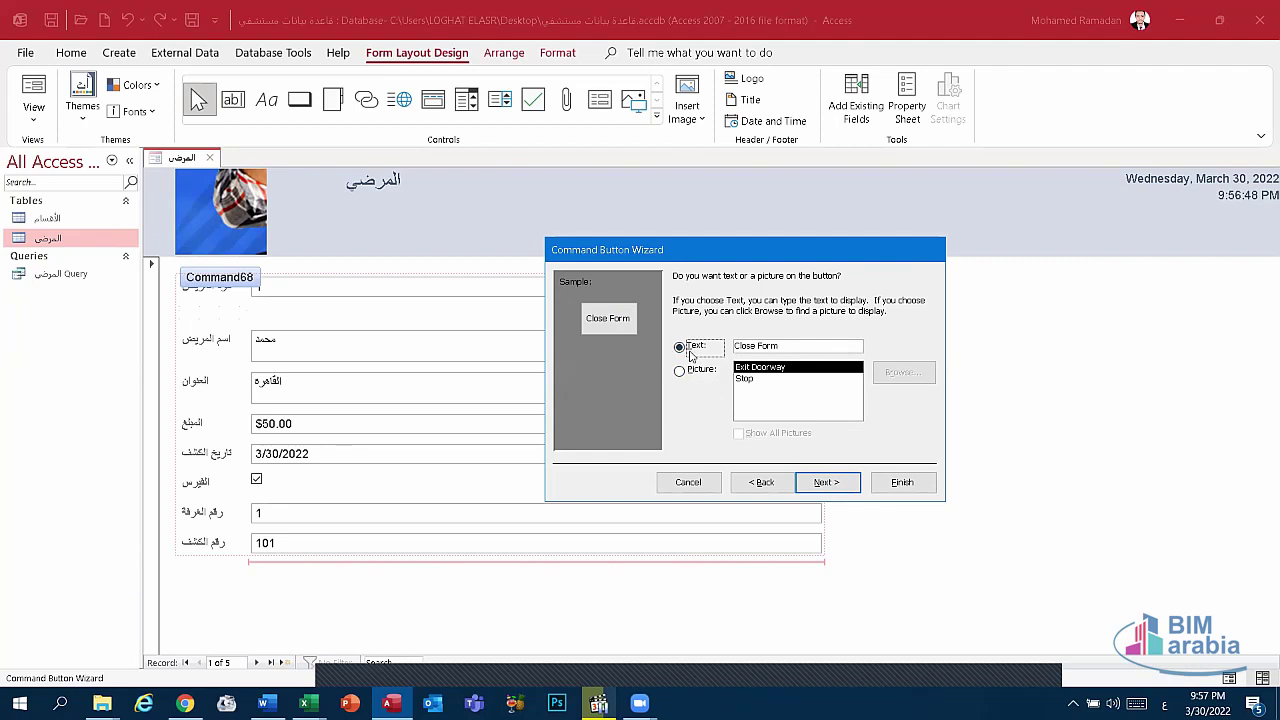
key(Tab)
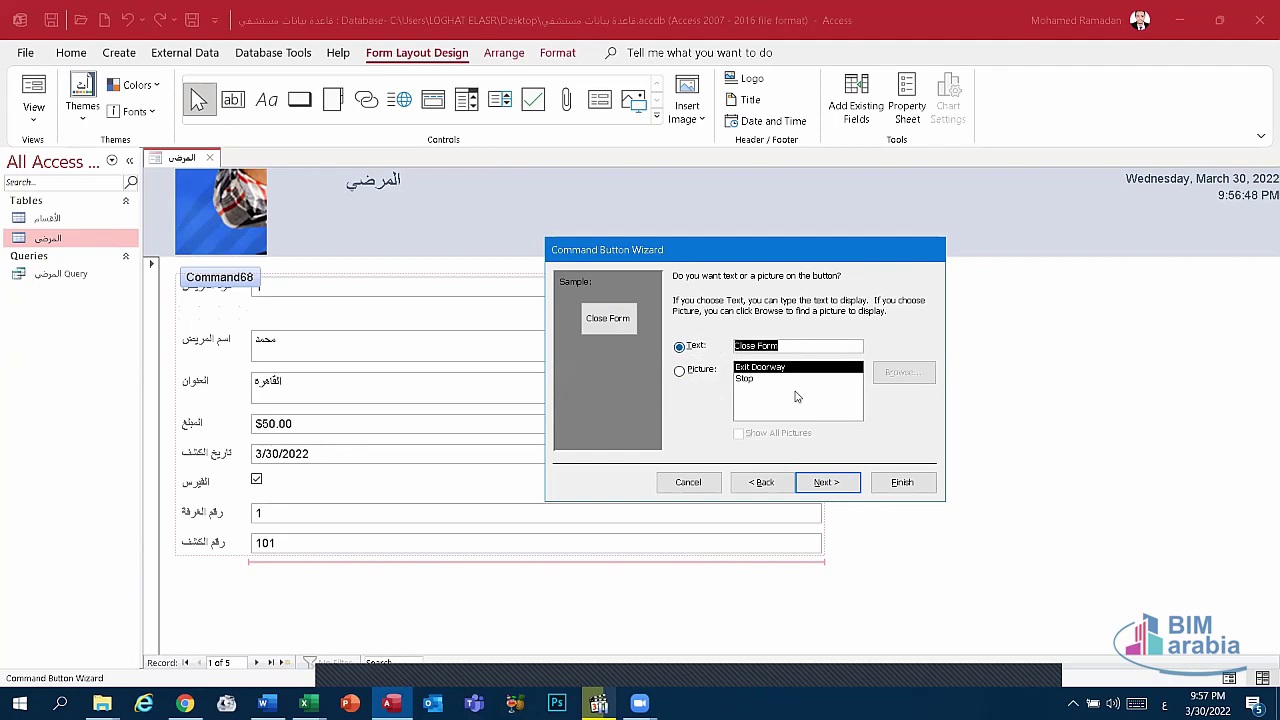
key(BackSpace)
text(اغلاق)
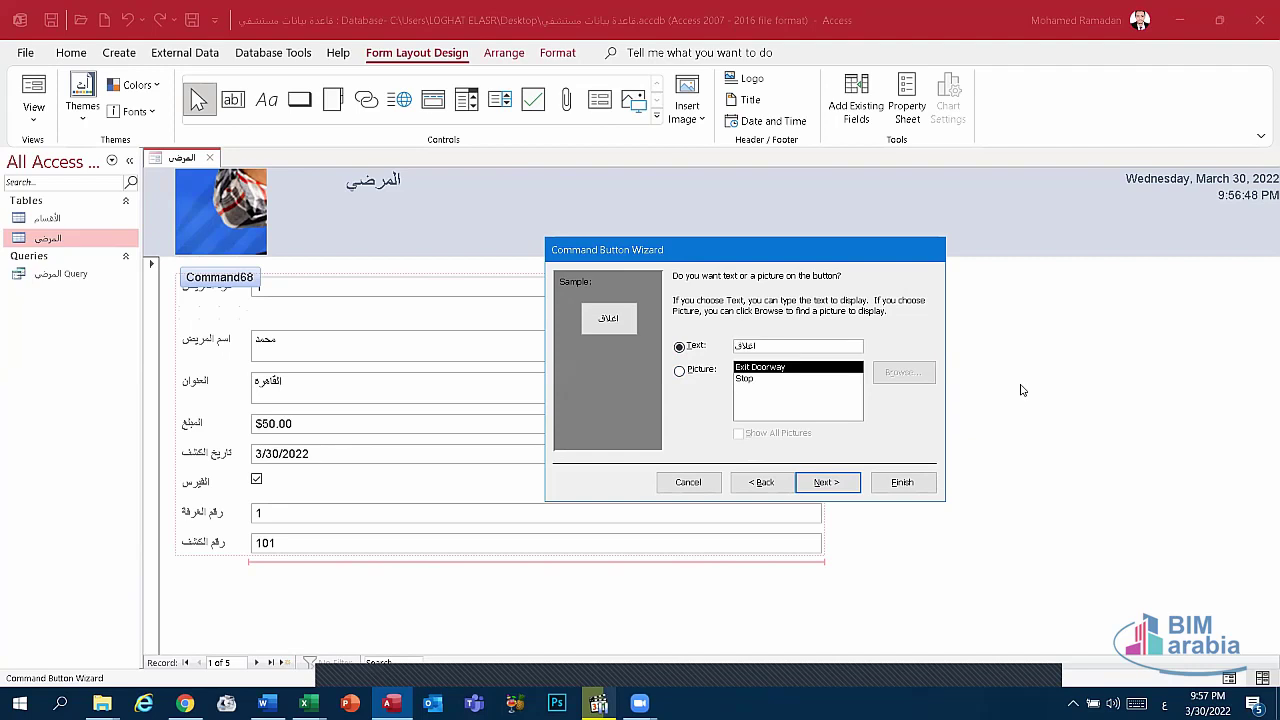
click(902, 482)
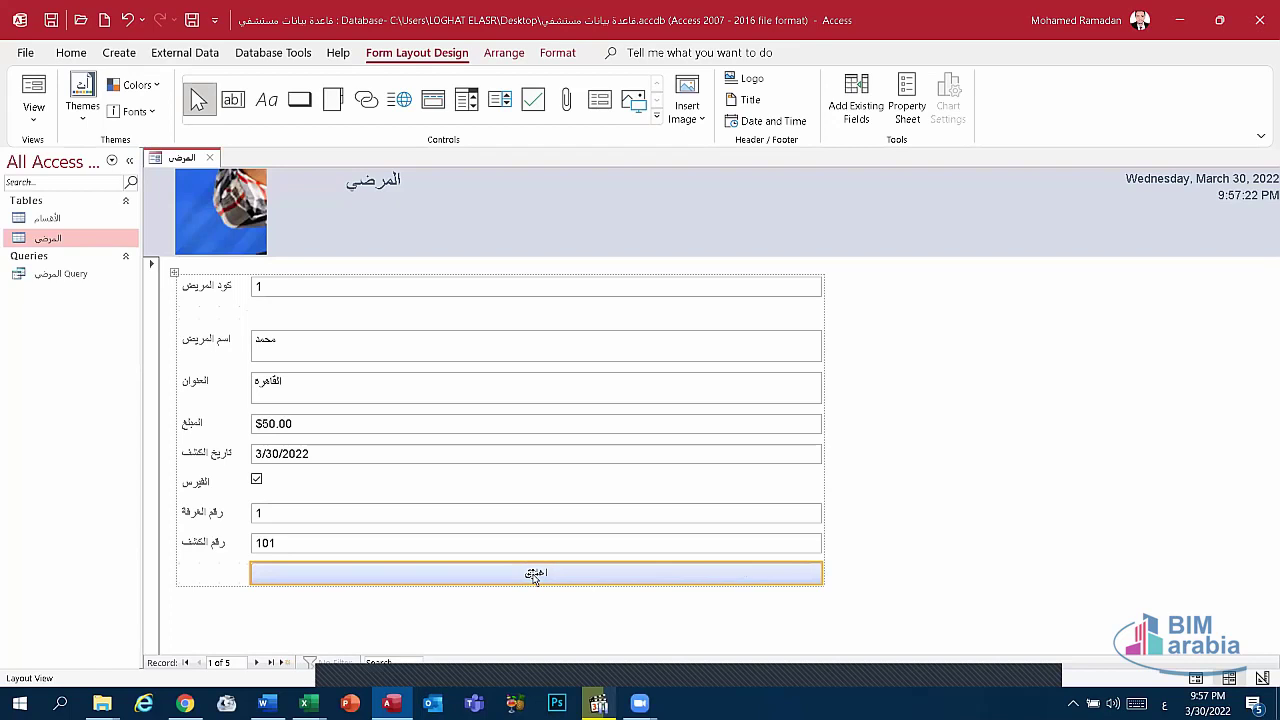
click(535, 578)
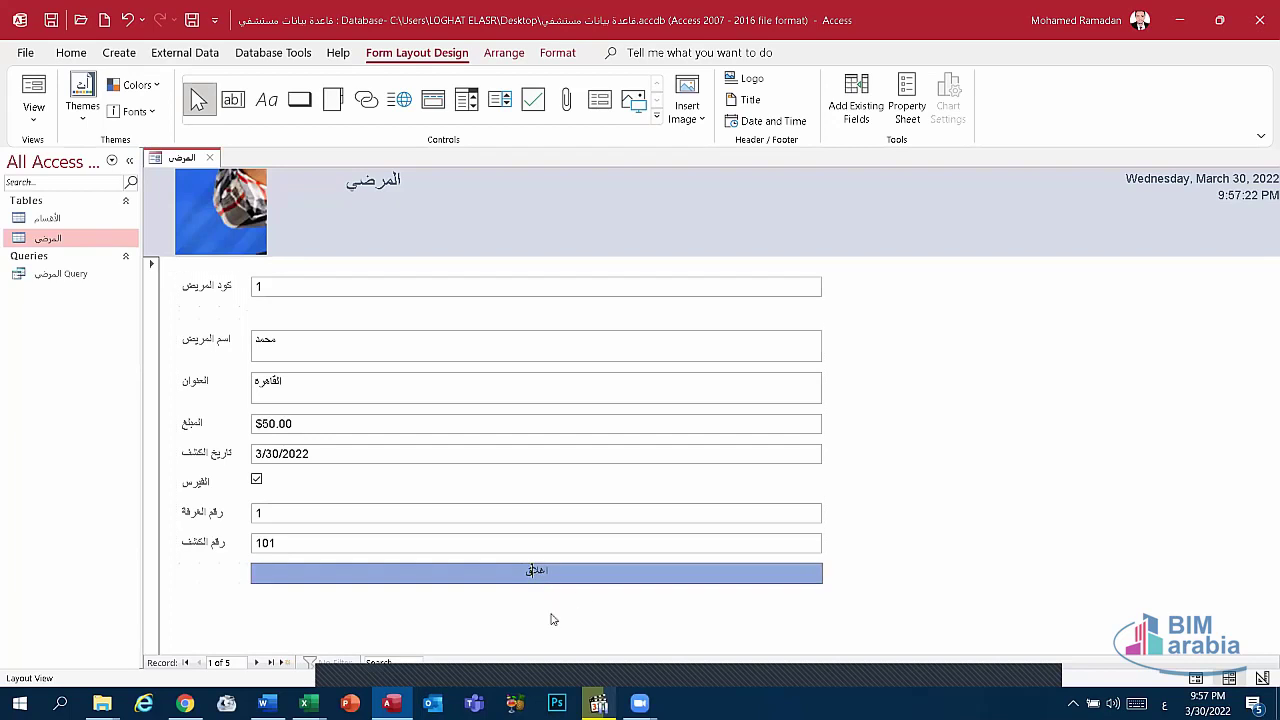
click(554, 574)
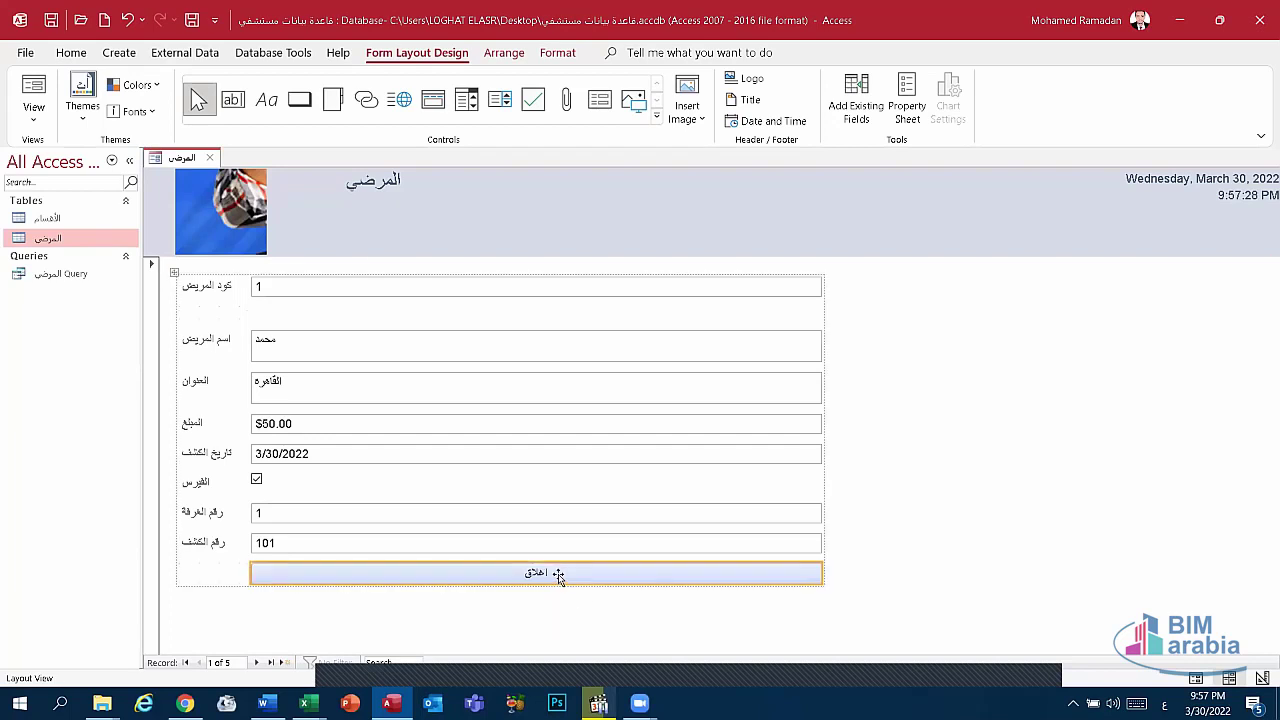
click(557, 578)
click(528, 570)
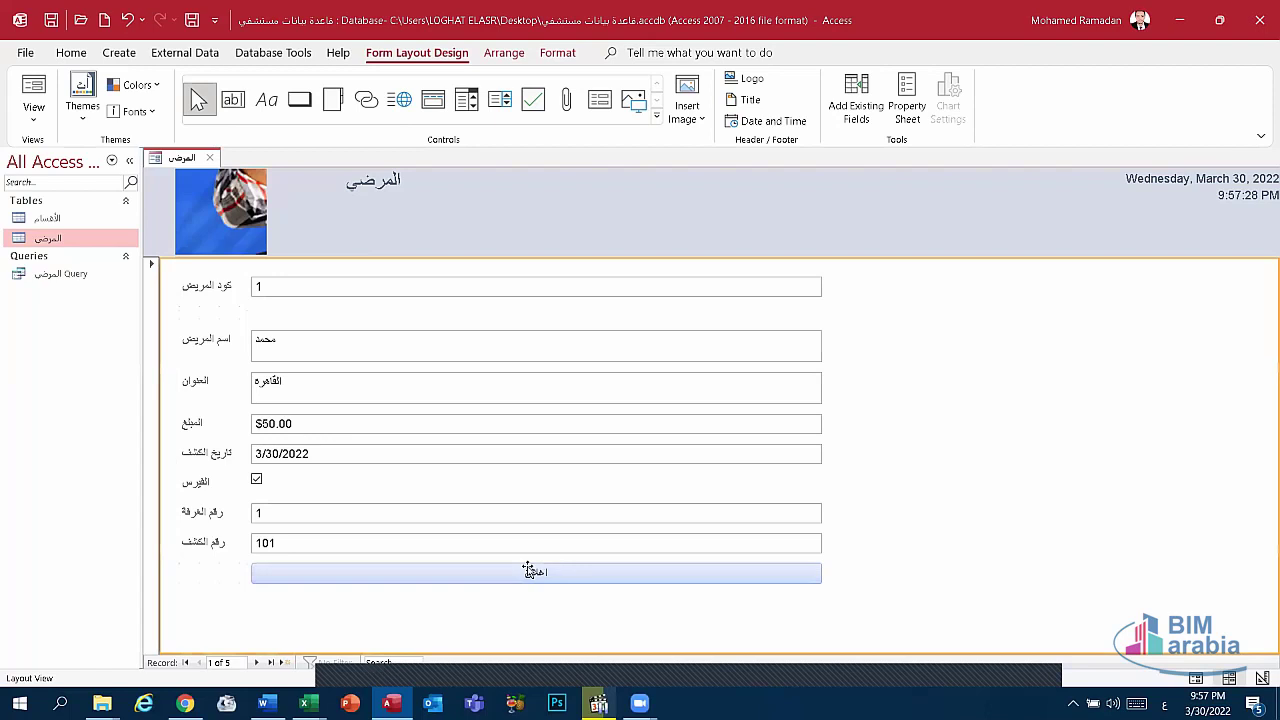
click(526, 570)
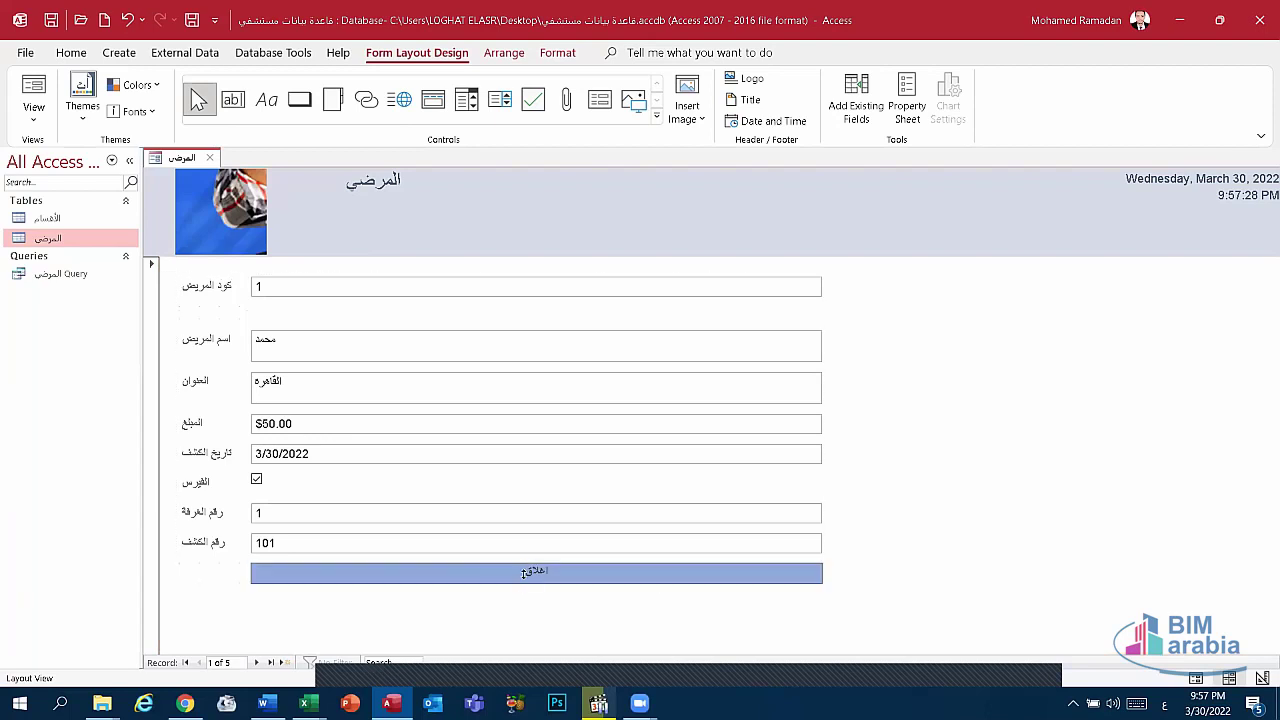
click(556, 598)
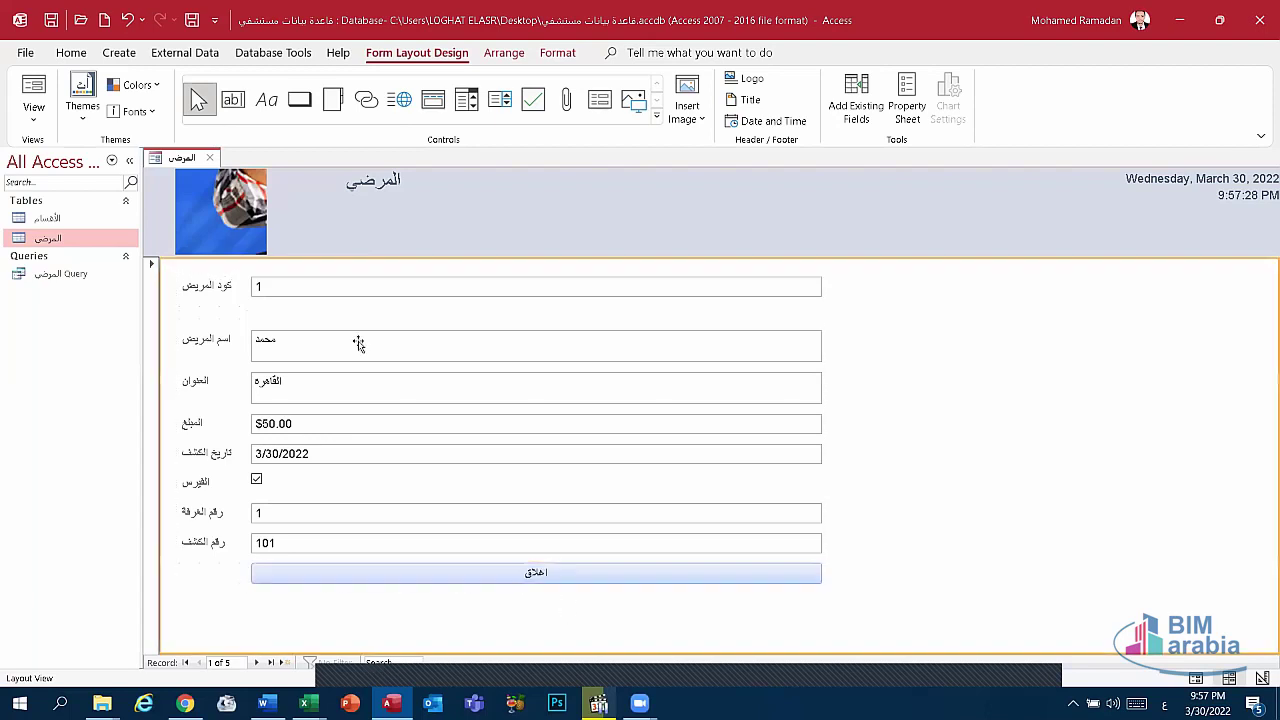
right_click(567, 572)
key(Escape)
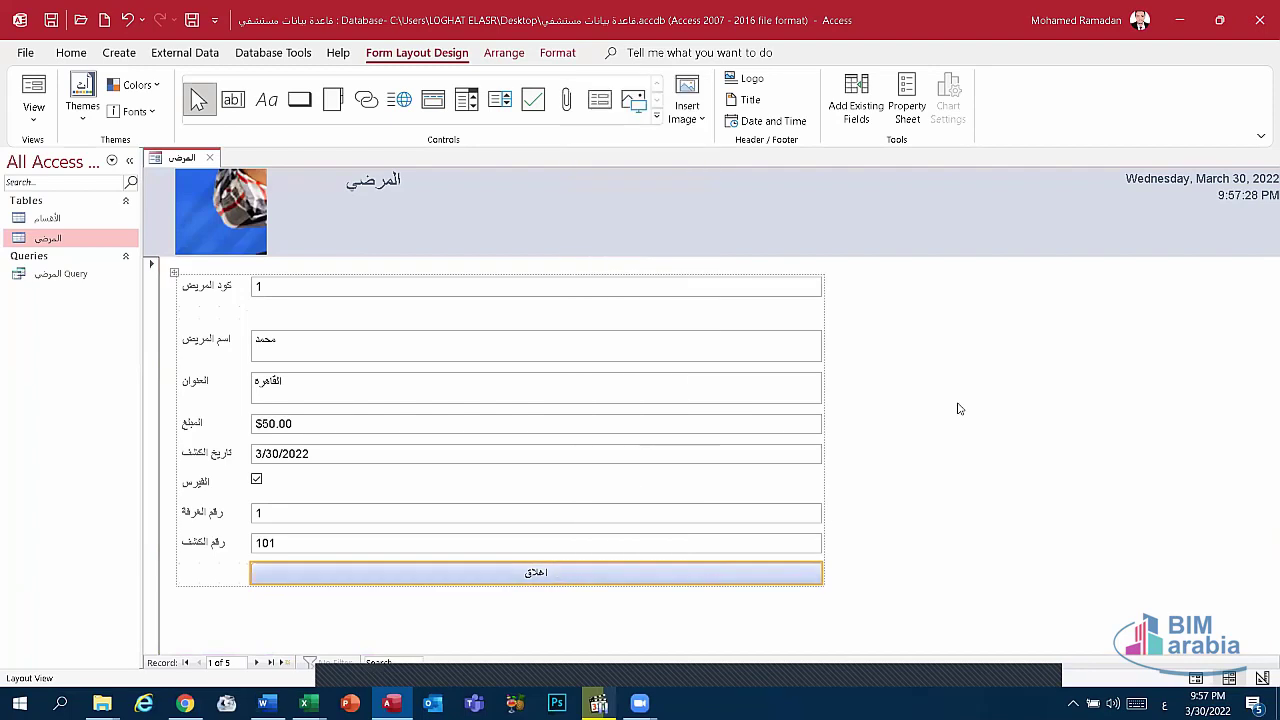
click(758, 581)
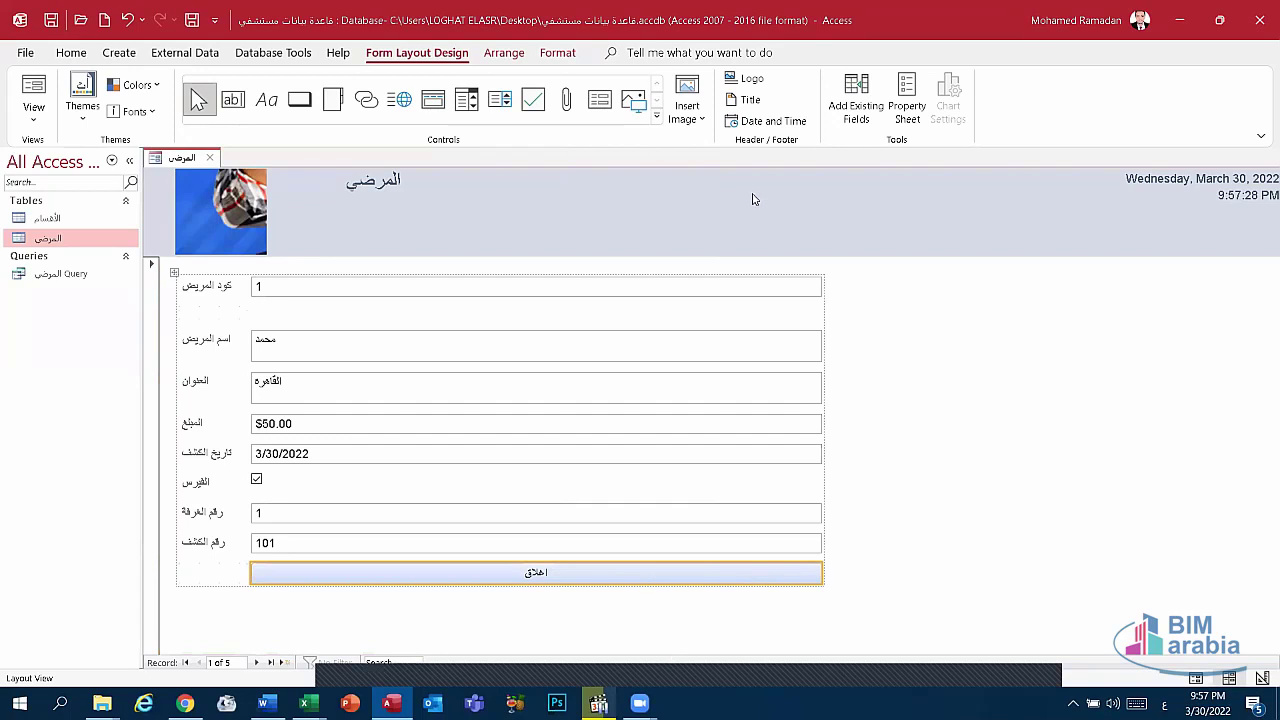
key(Escape)
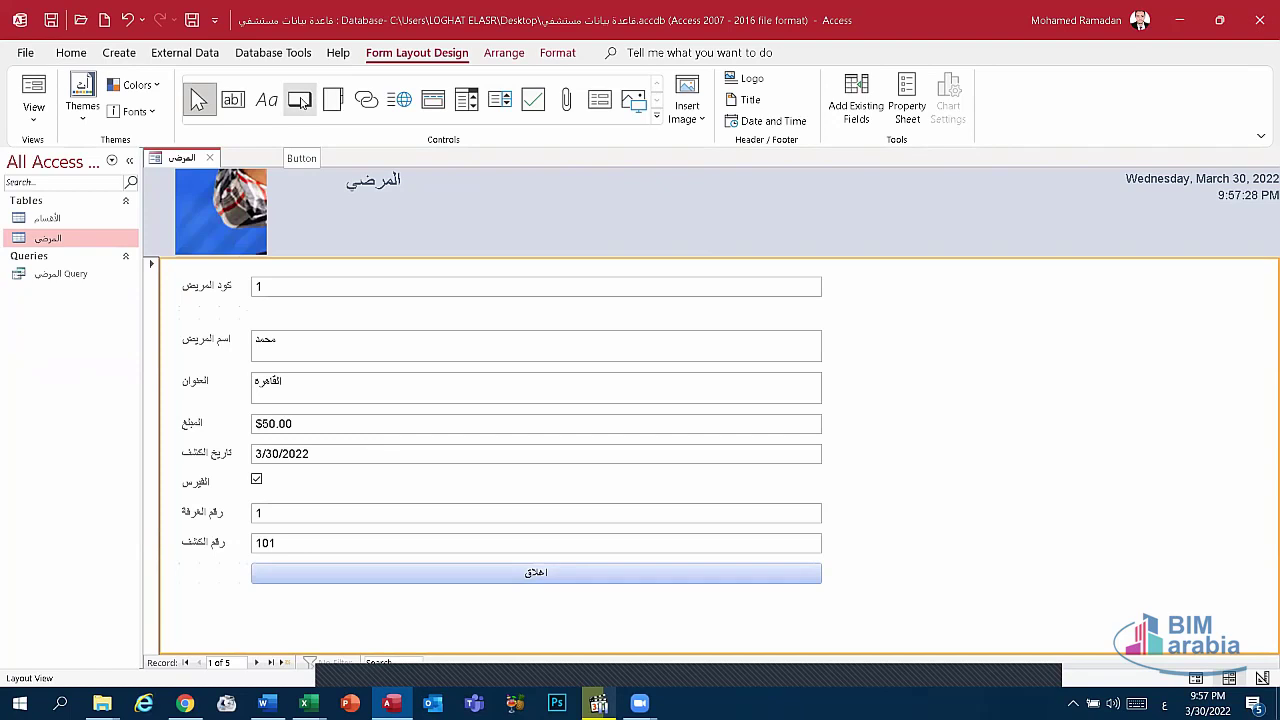
Add a Record Operations > Add New Record button captioned اضافة below اغلاق.
click(300, 100)
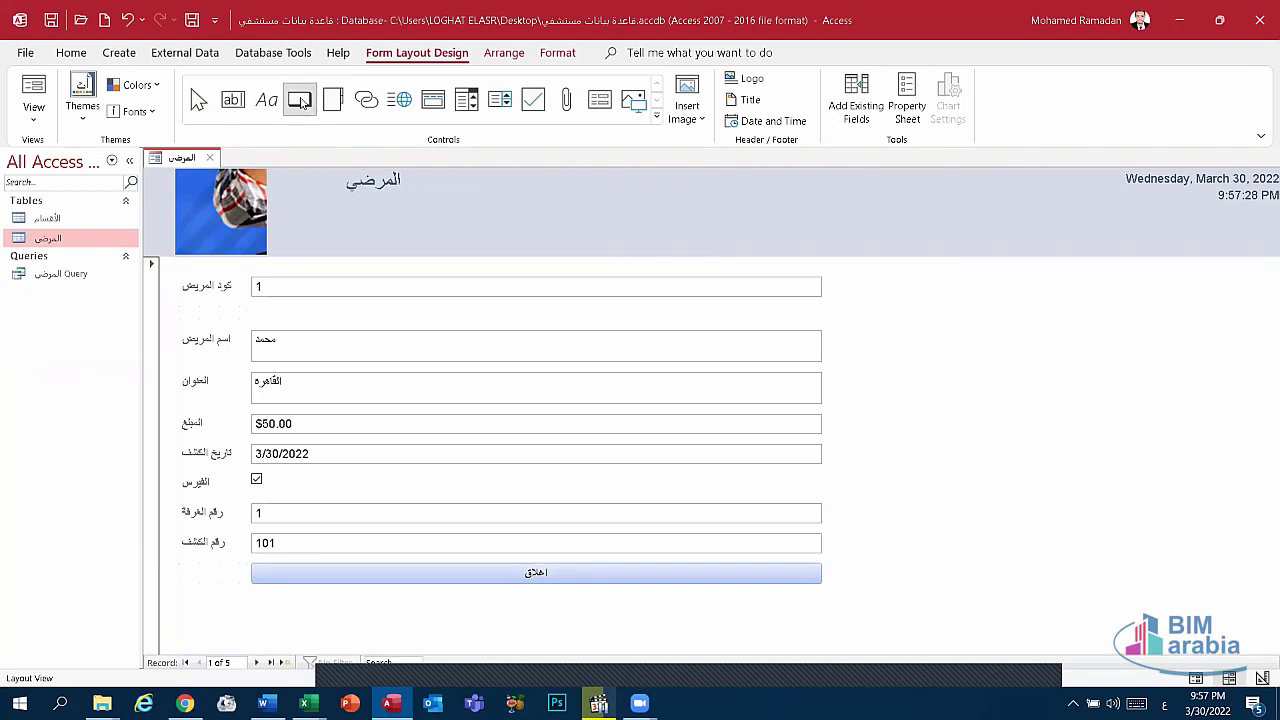
click(385, 604)
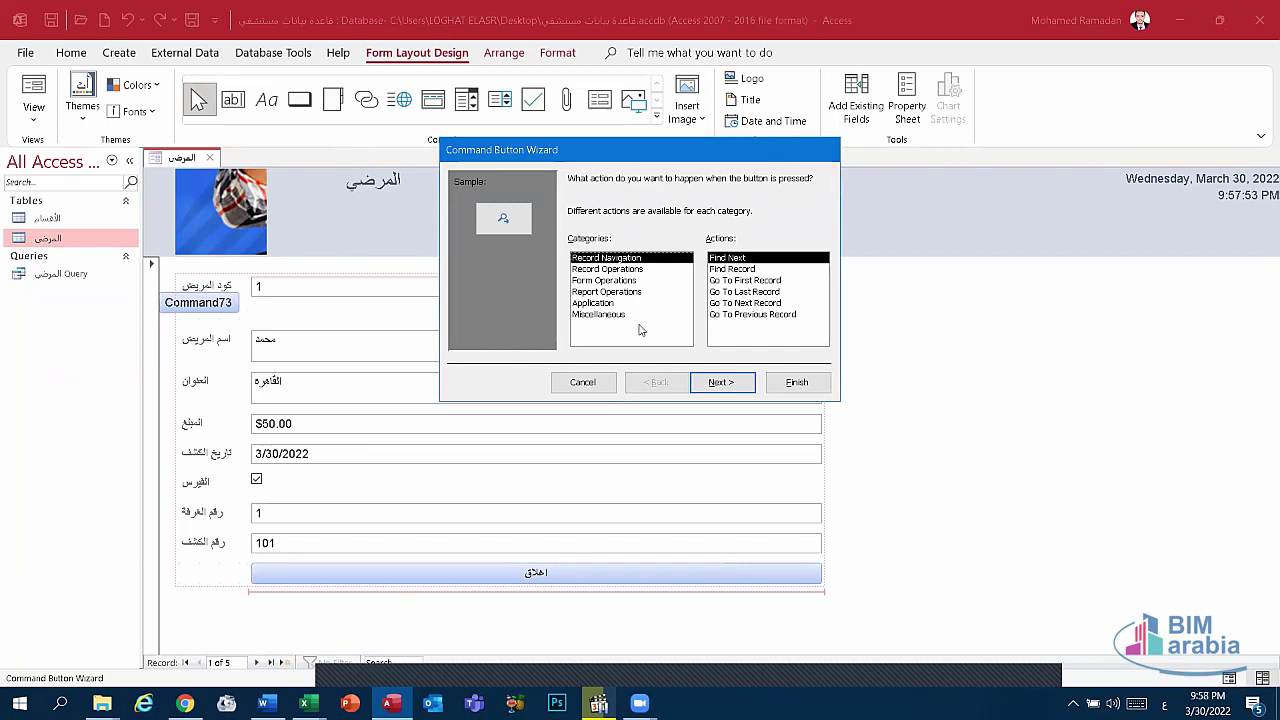
click(602, 270)
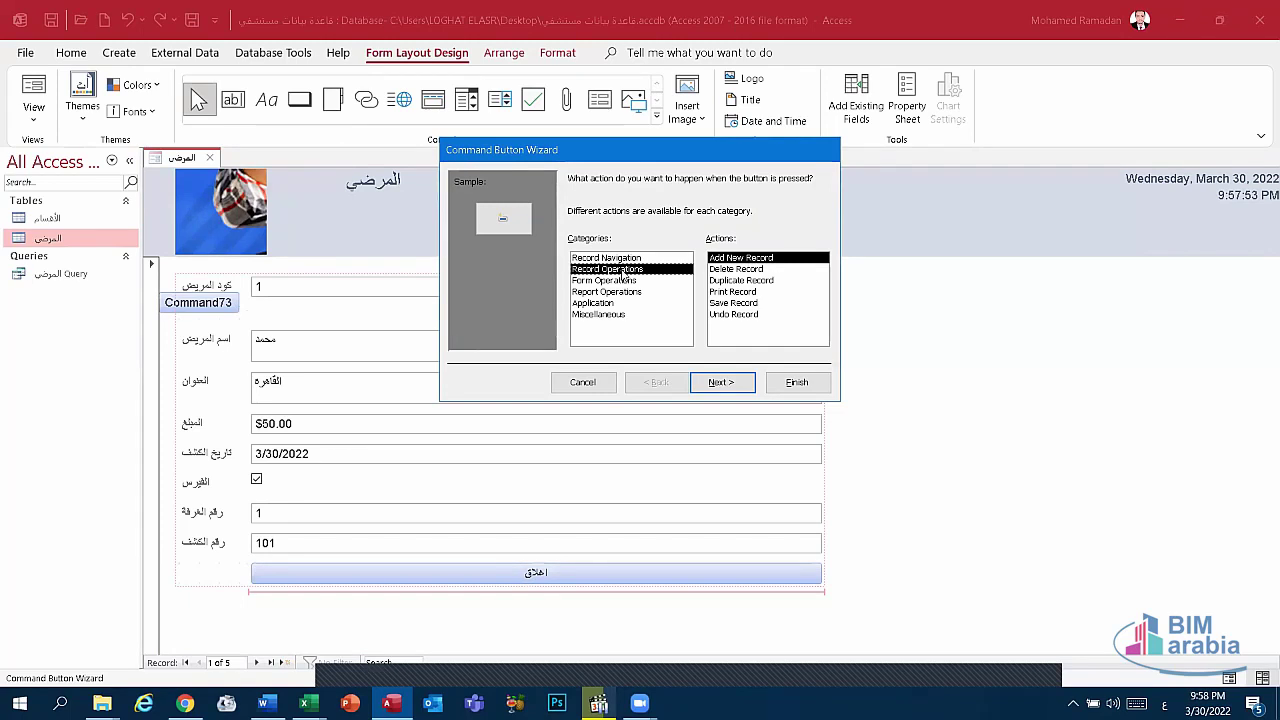
click(722, 385)
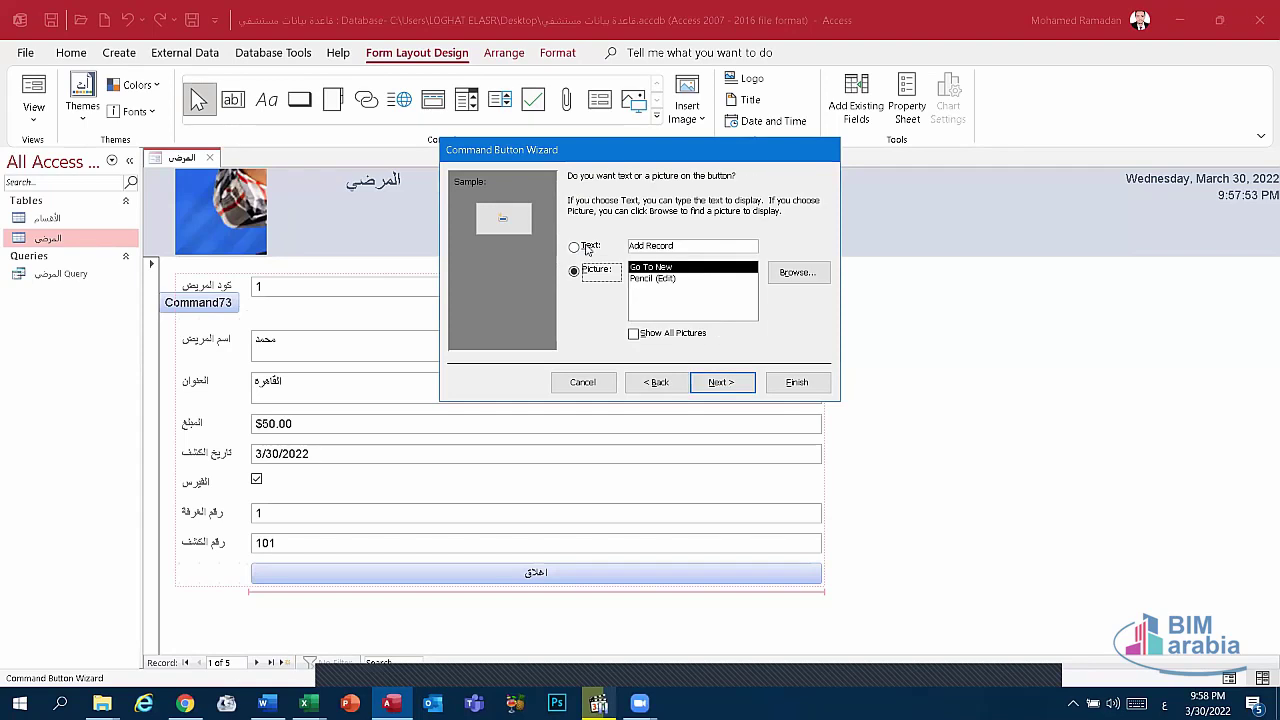
drag(734, 245, 597, 230)
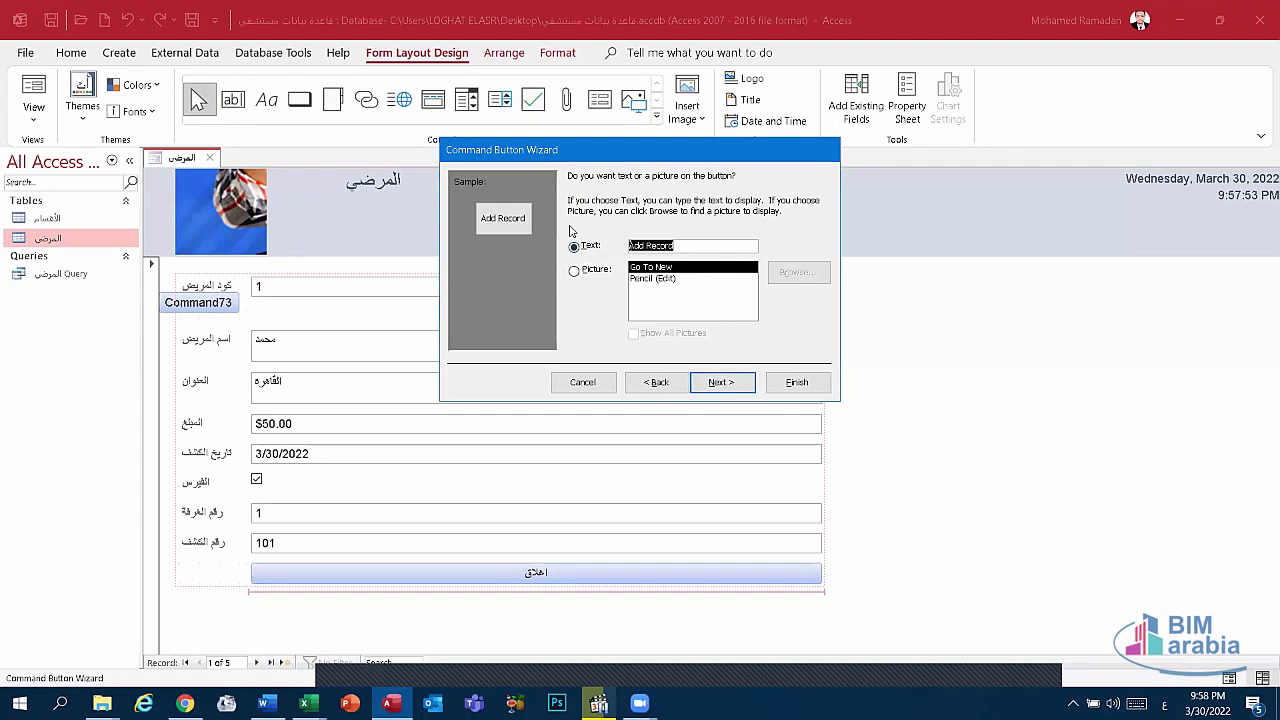
key(BackSpace)
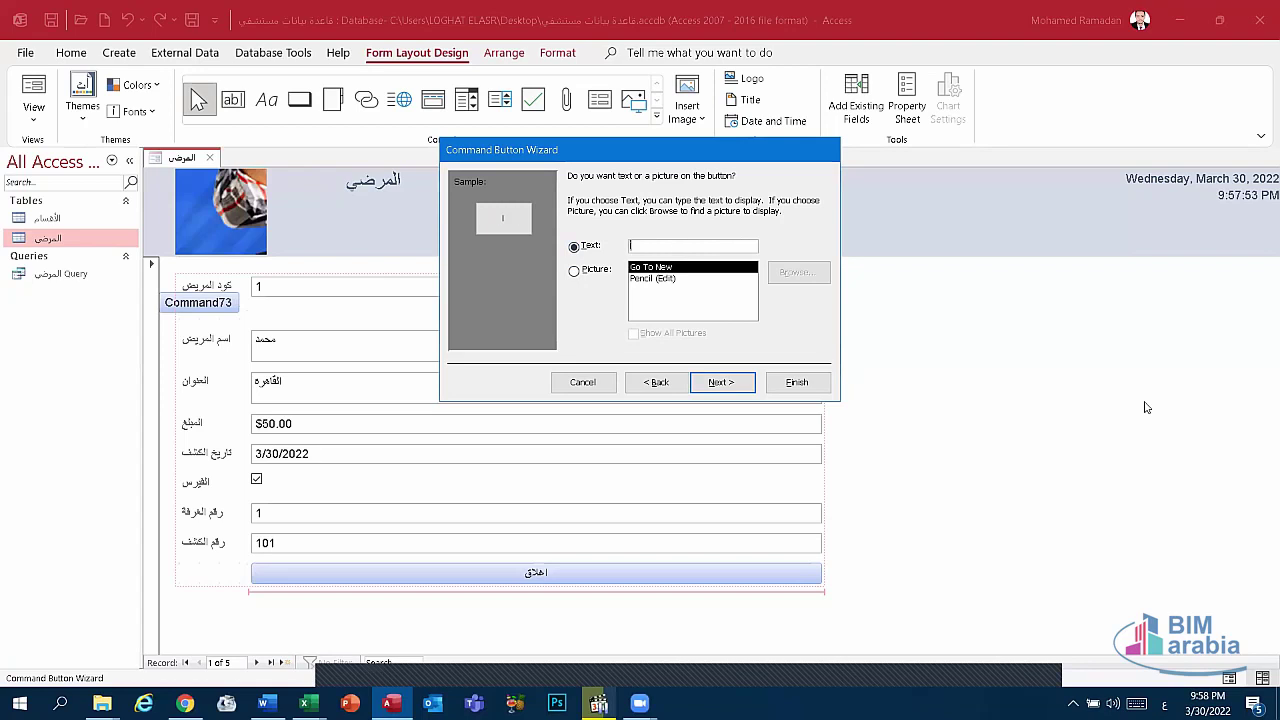
text(اضافة)
click(808, 386)
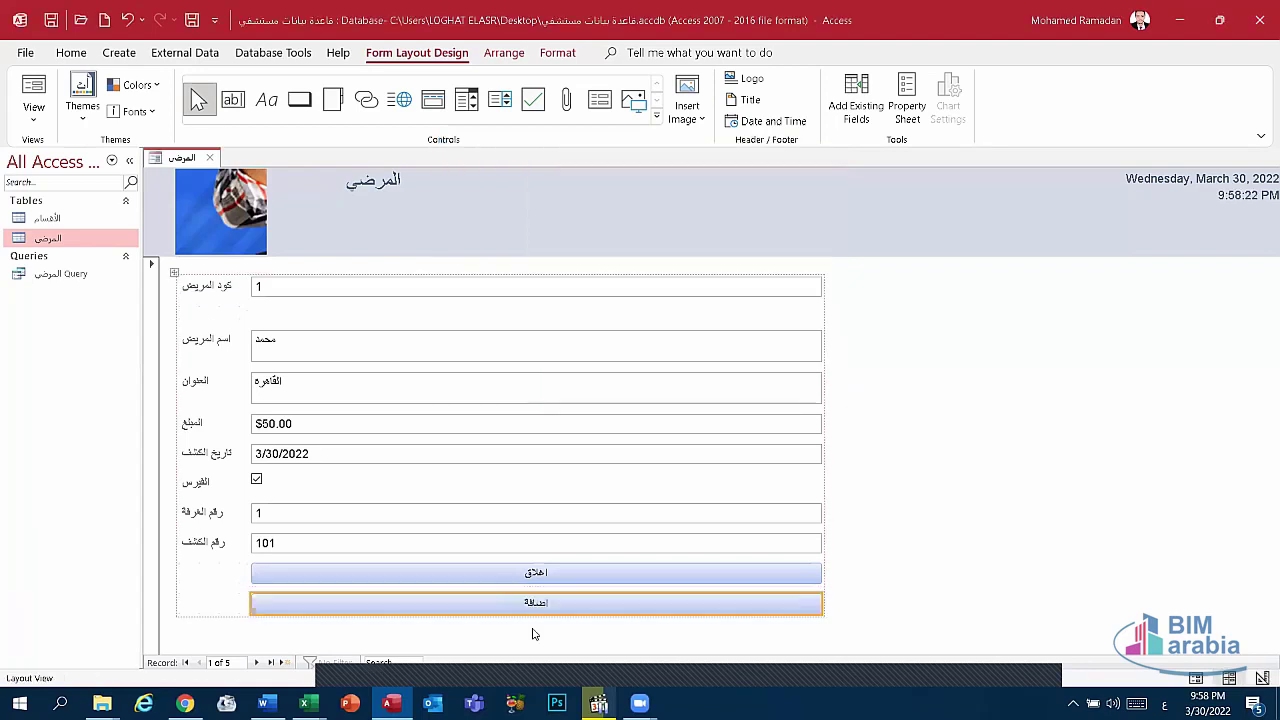
Finish editing the اضافة button's caption and pick the Button control again.
click(531, 601)
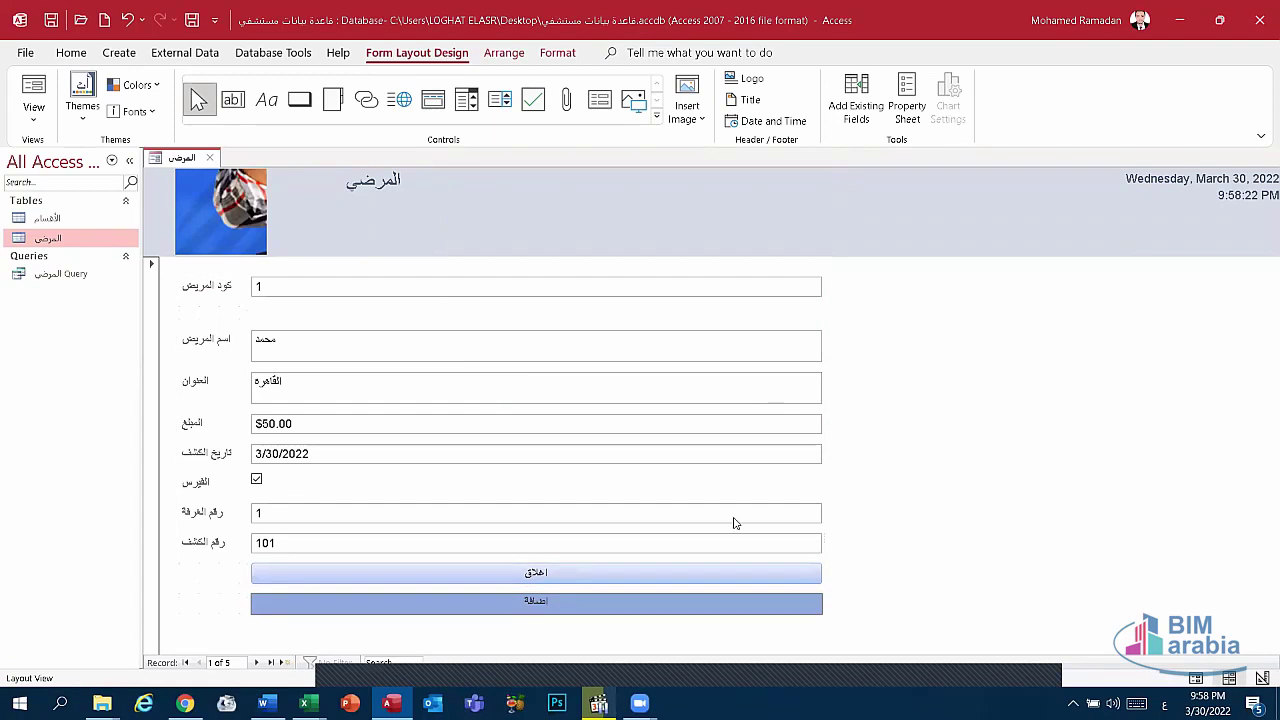
click(877, 423)
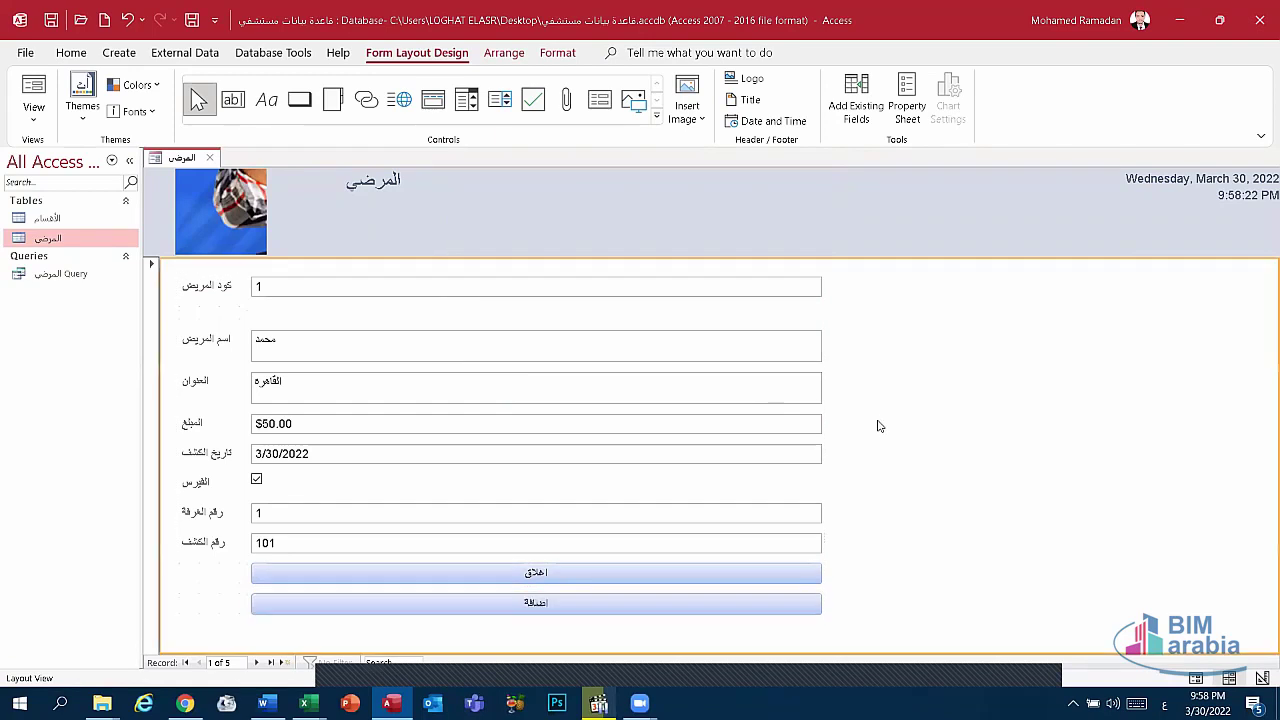
click(524, 604)
right_click(528, 608)
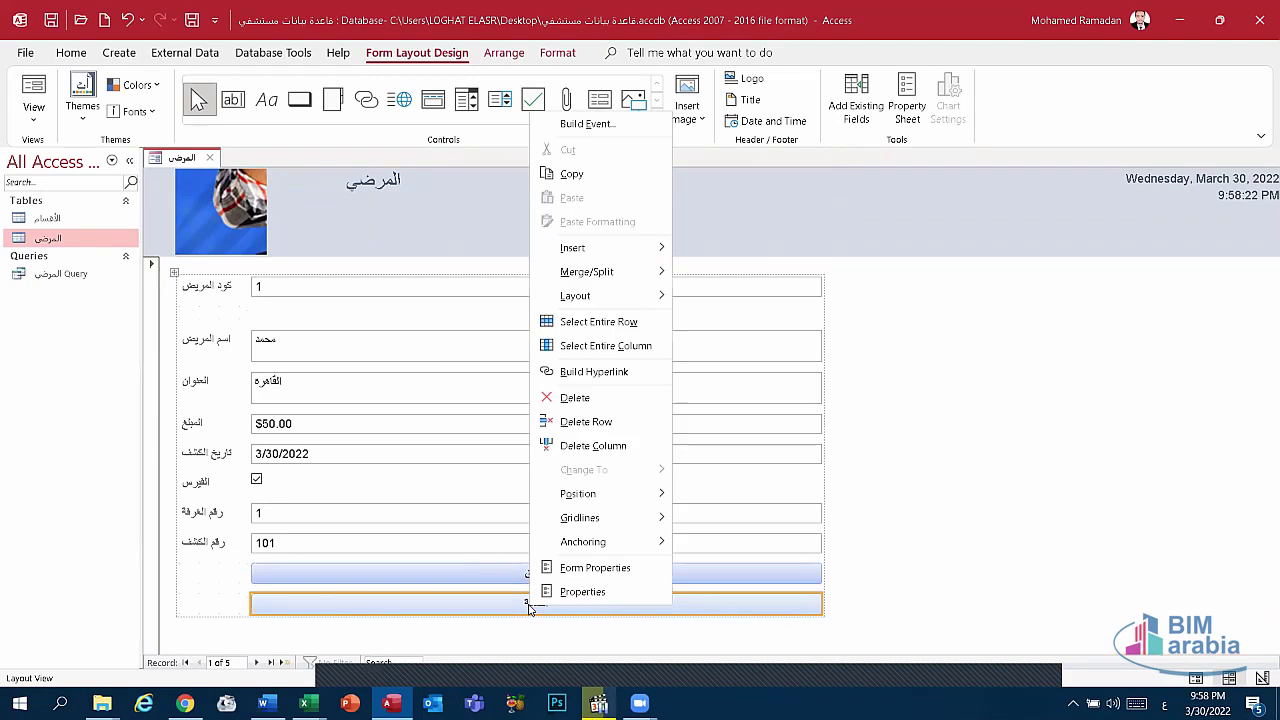
click(528, 606)
click(529, 602)
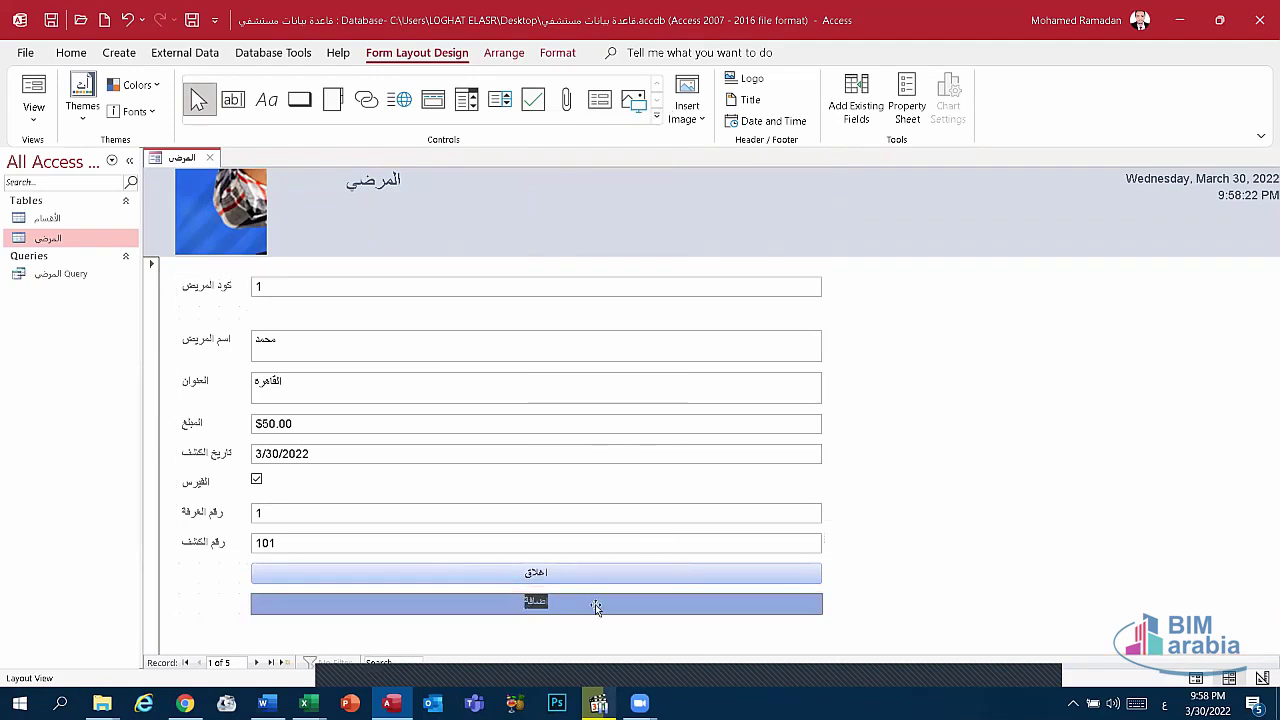
click(585, 628)
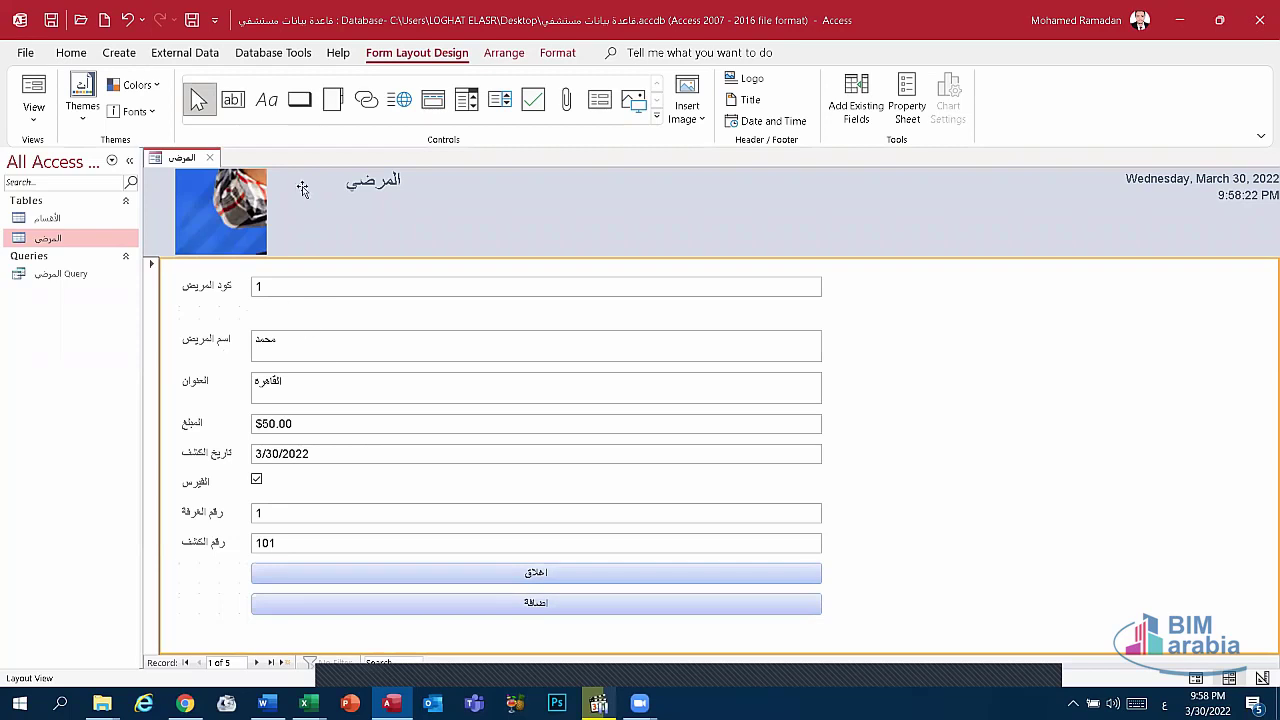
click(300, 100)
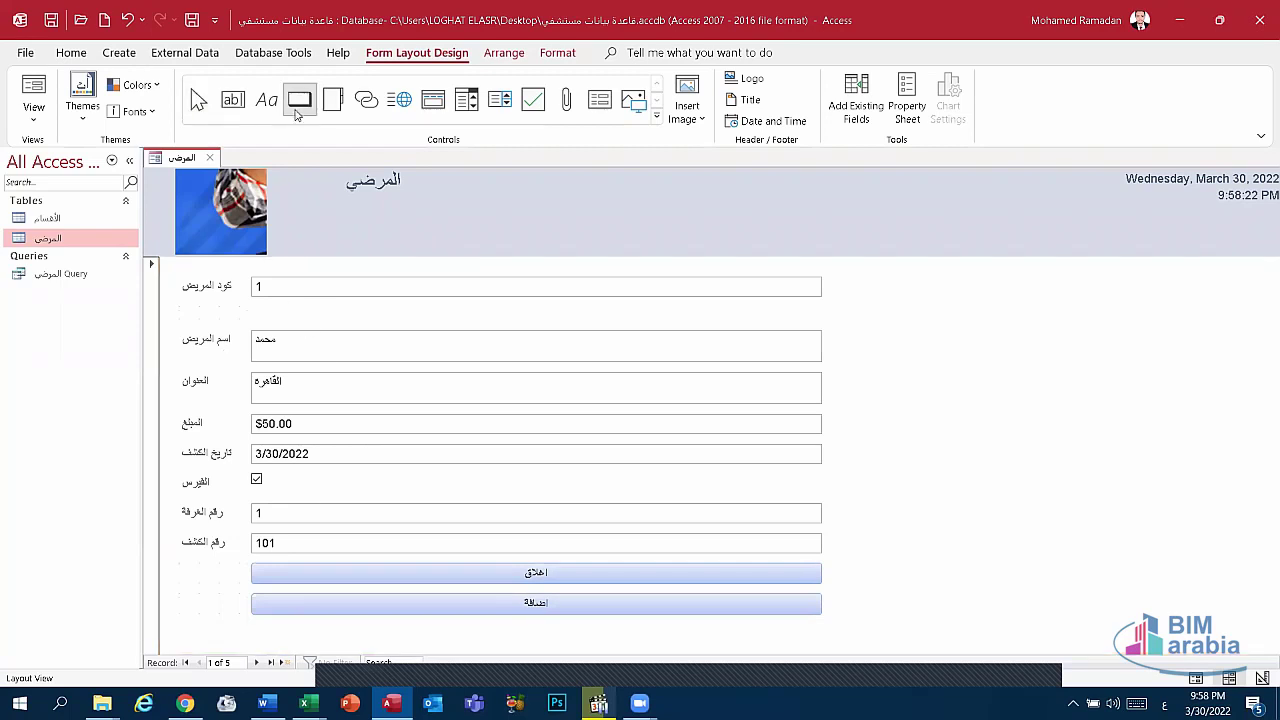
Place a Command78 button and set its action to Form Operations > Print a Form.
click(480, 631)
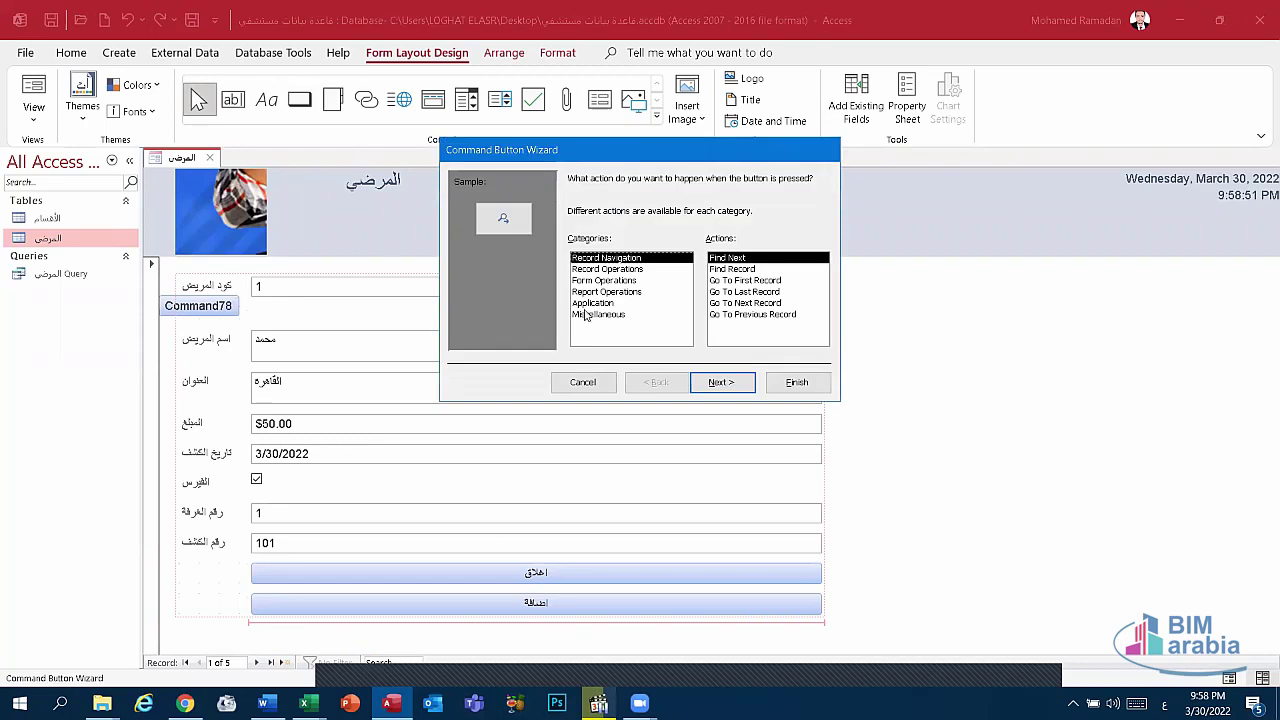
click(590, 314)
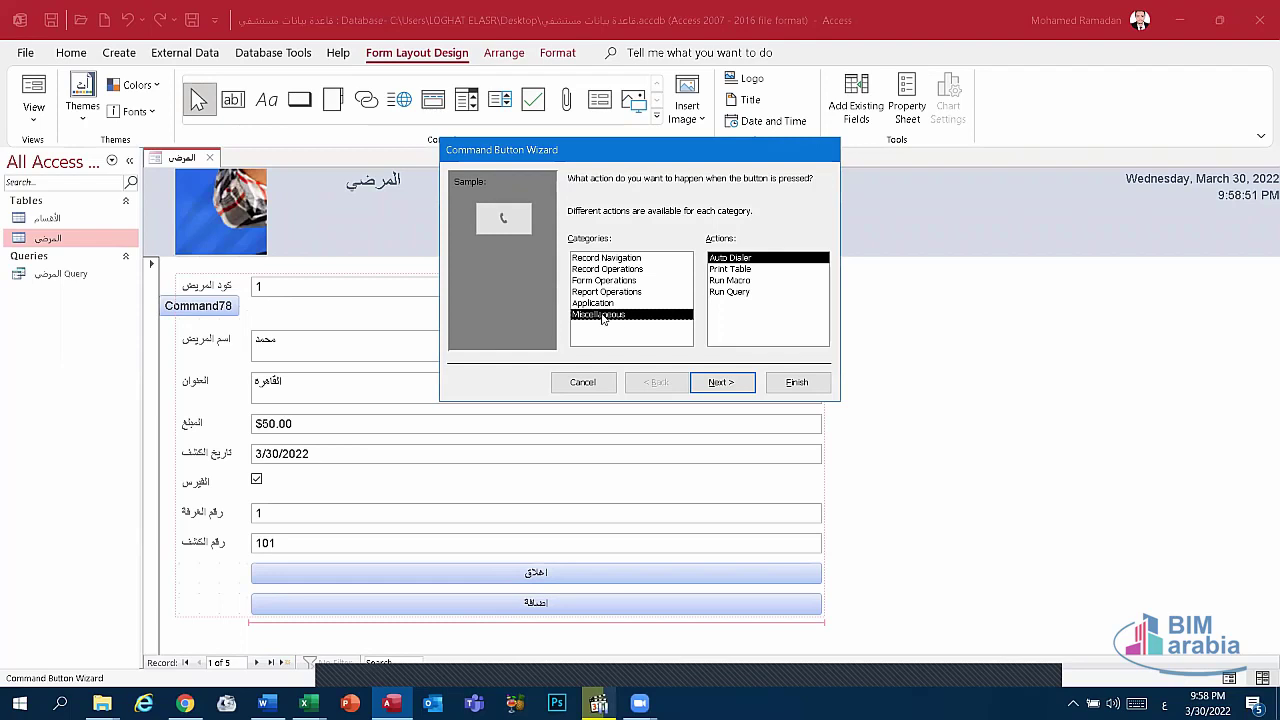
click(741, 292)
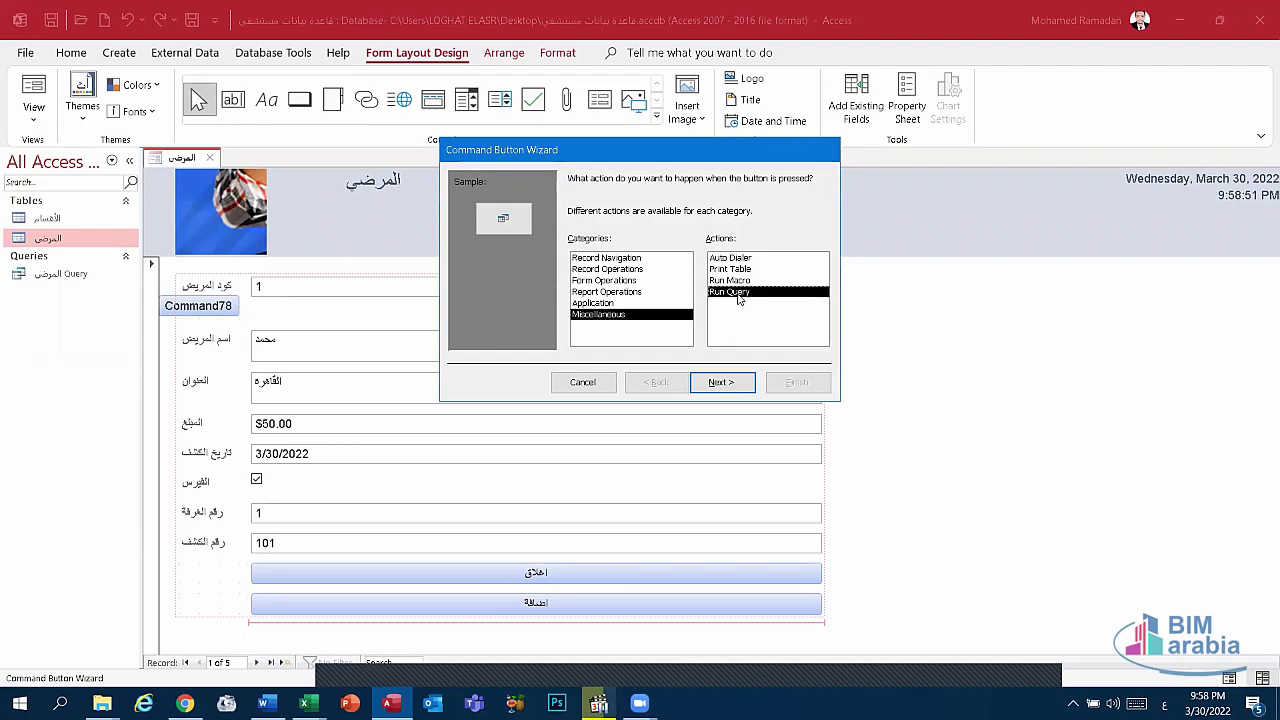
click(600, 303)
click(621, 291)
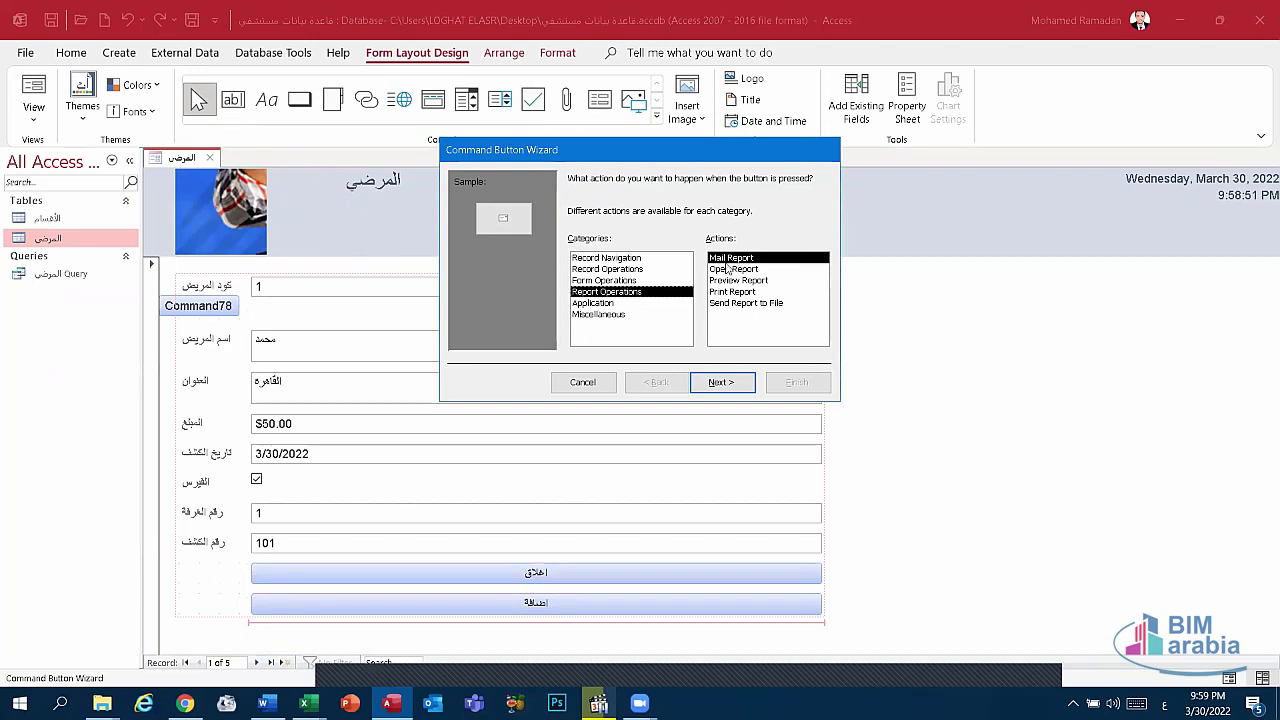
click(728, 268)
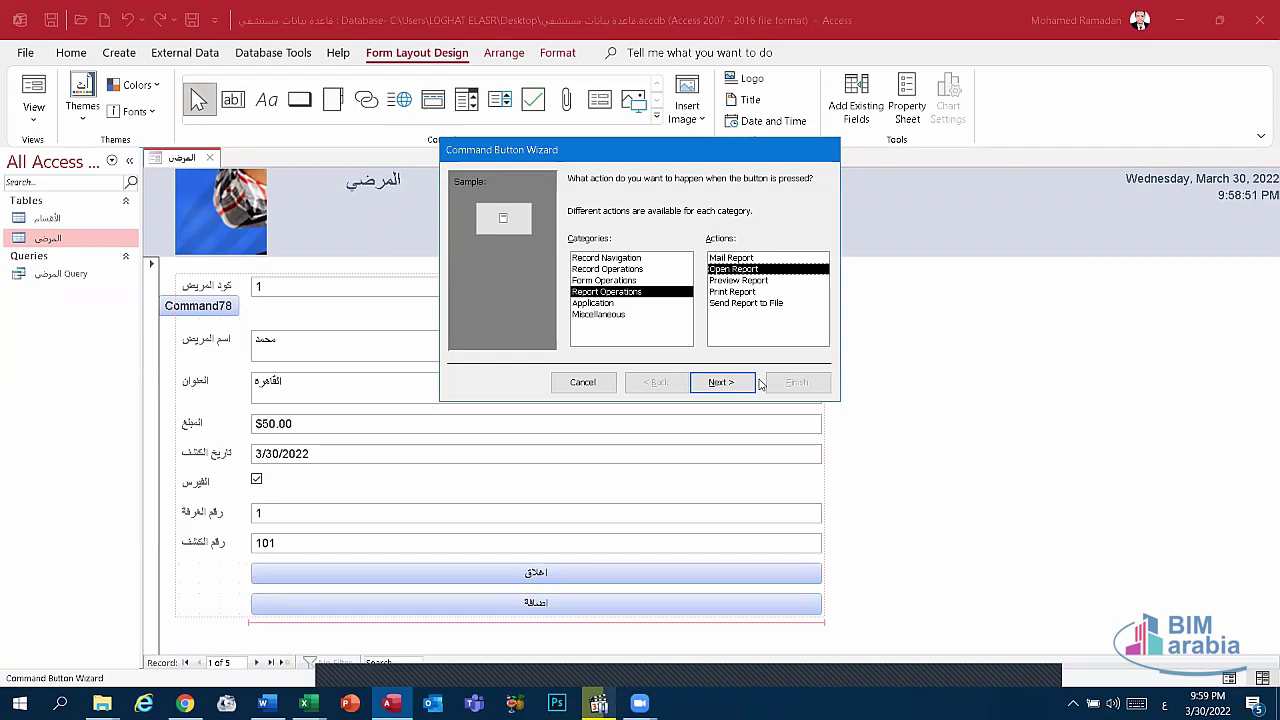
click(603, 281)
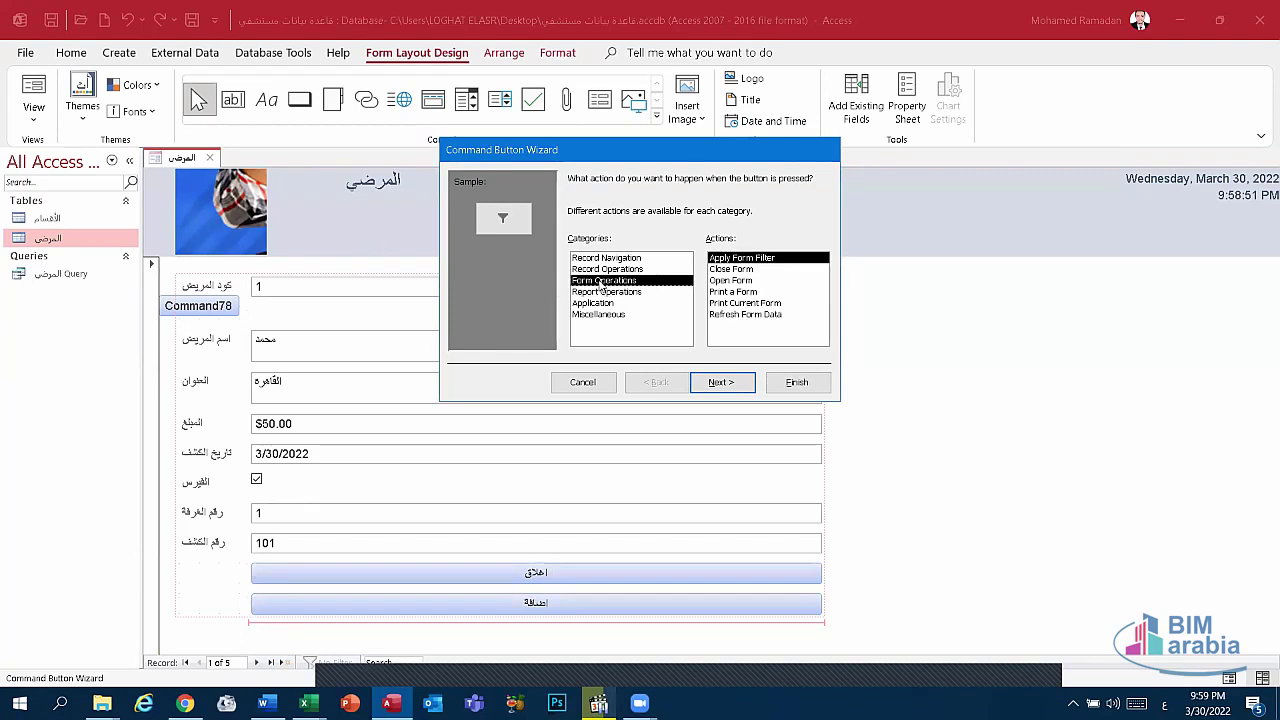
click(735, 292)
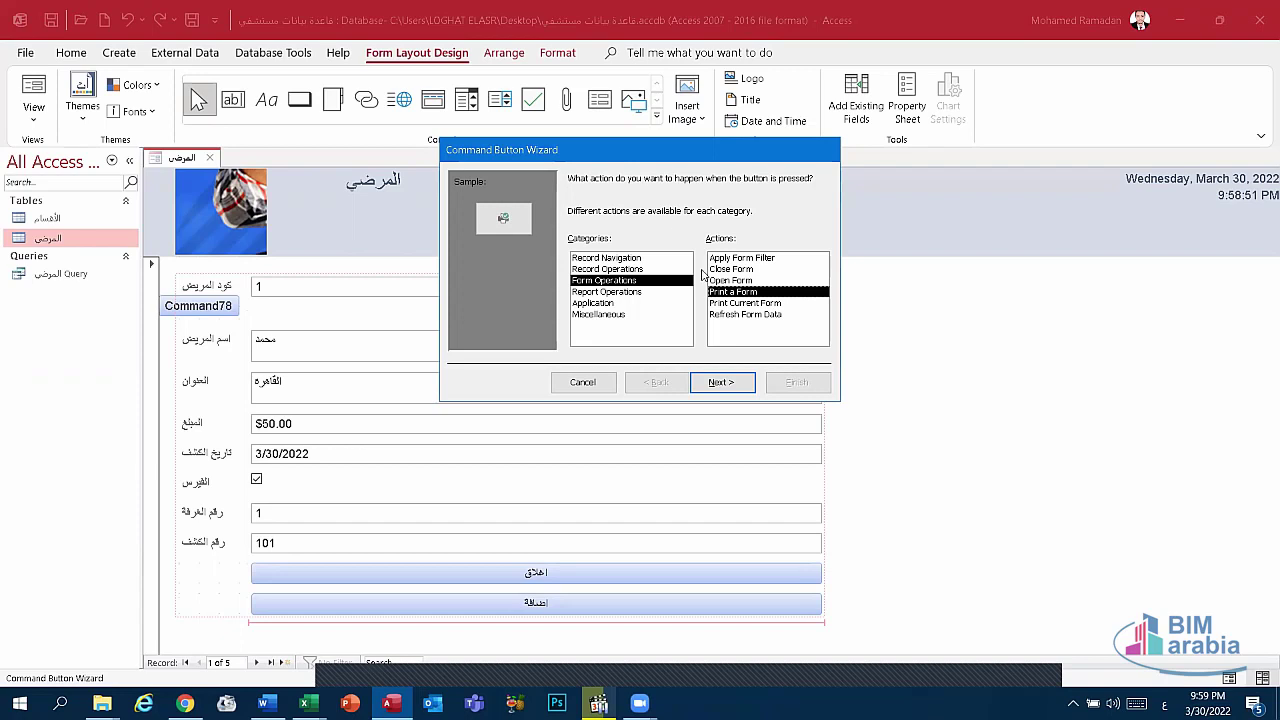
click(733, 384)
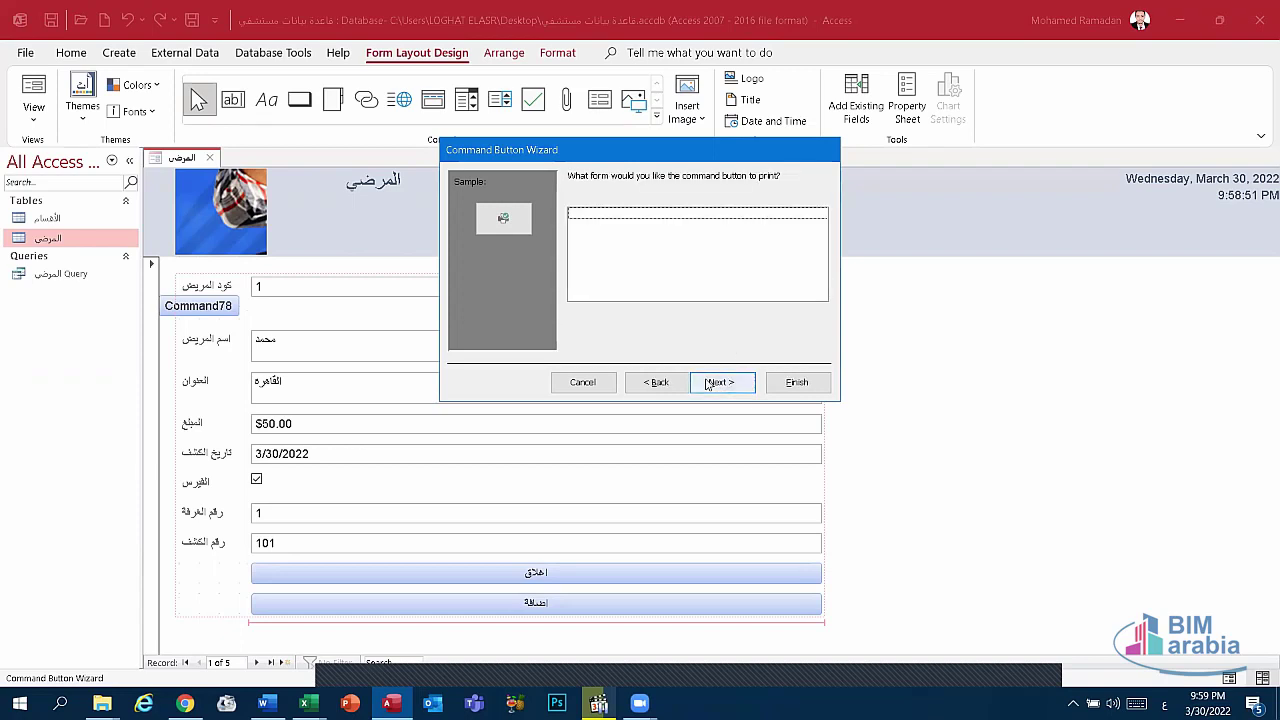
Try to continue past the empty form-to-print list, dismissing the missing form name warnings.
click(710, 383)
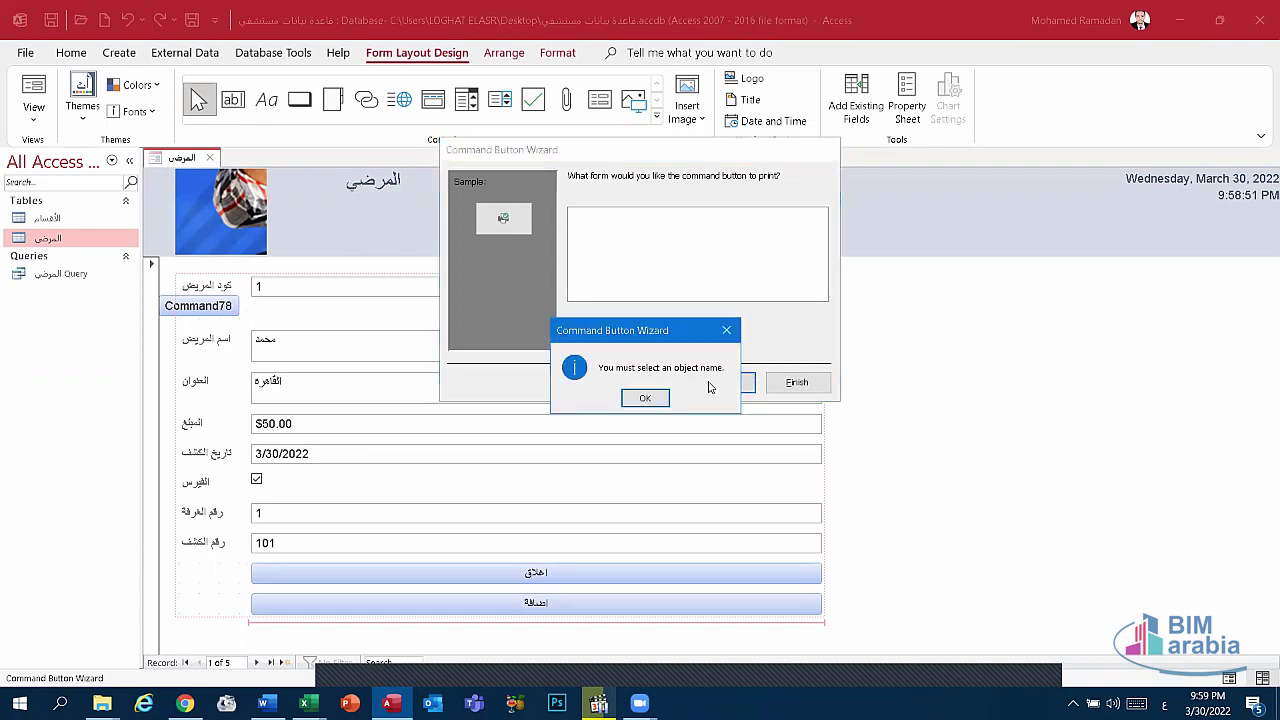
click(645, 399)
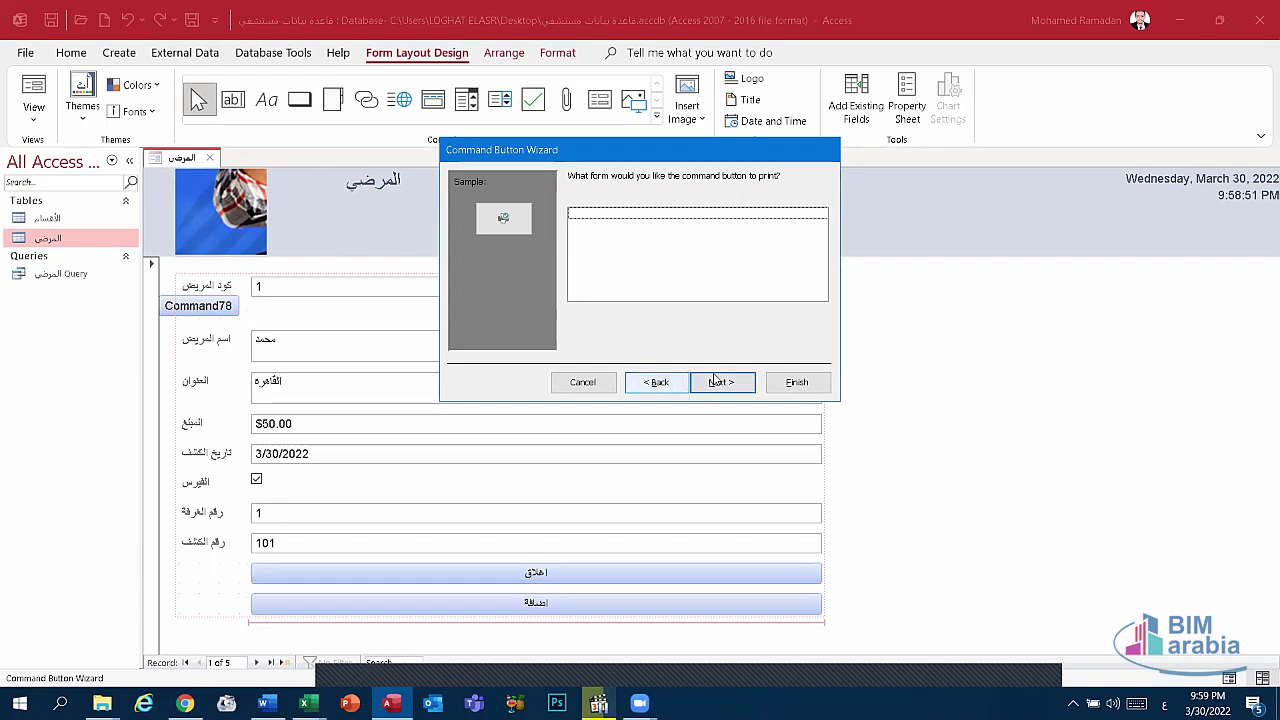
click(655, 382)
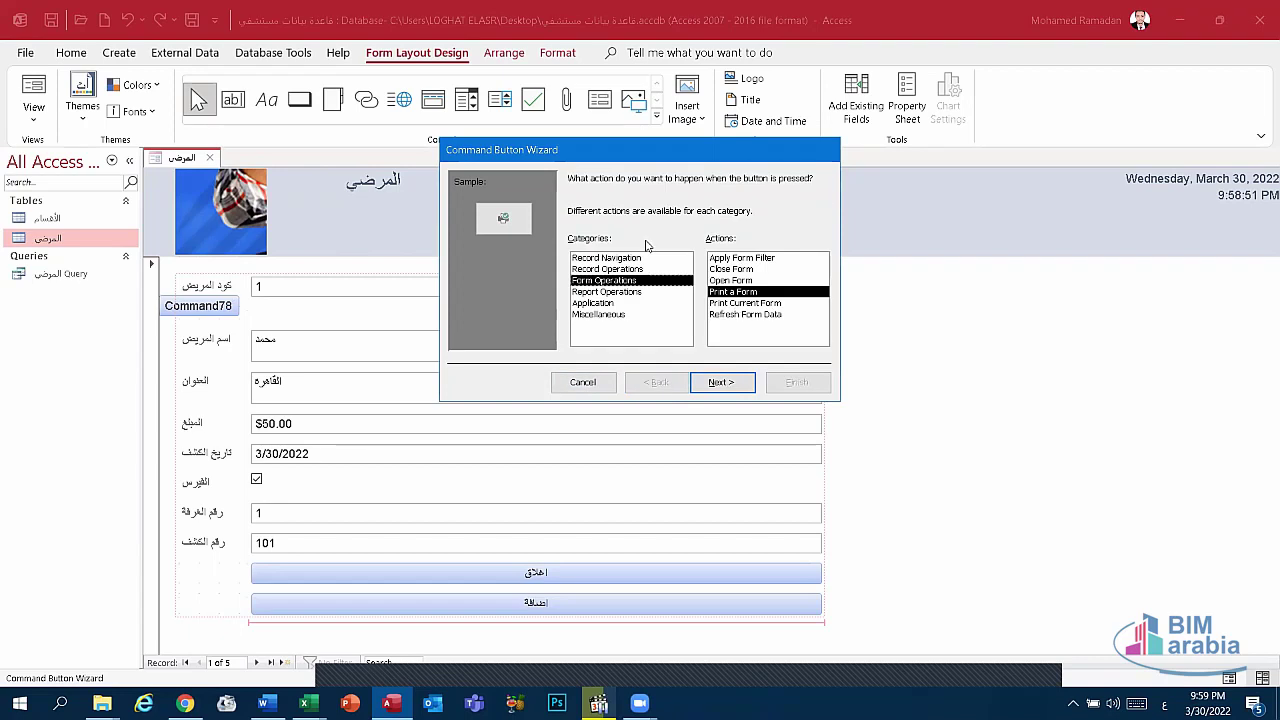
click(727, 383)
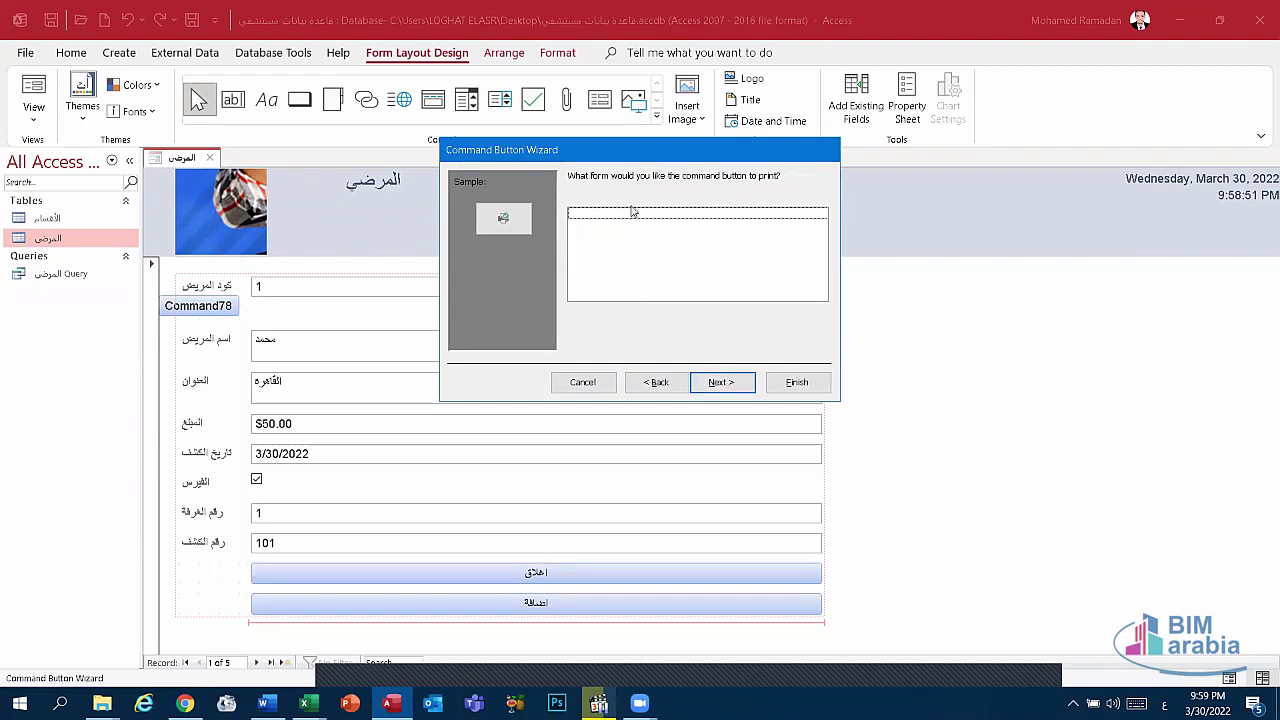
click(156, 218)
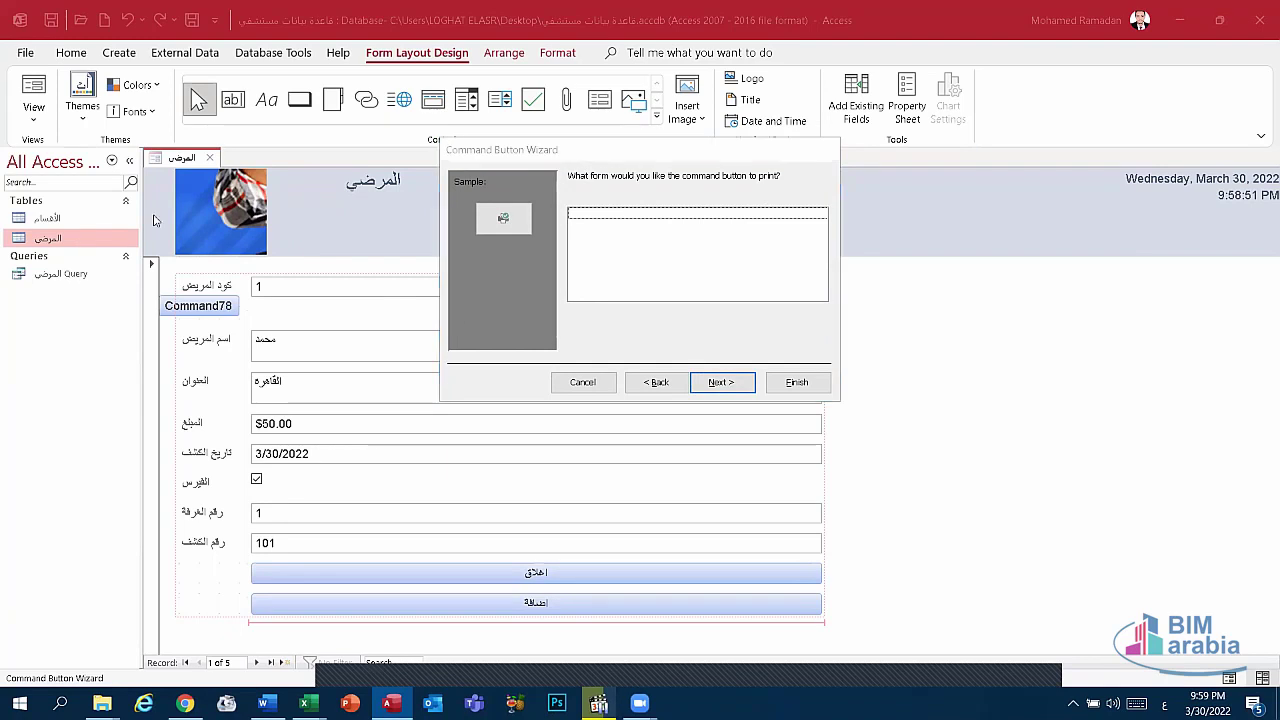
drag(522, 155, 451, 215)
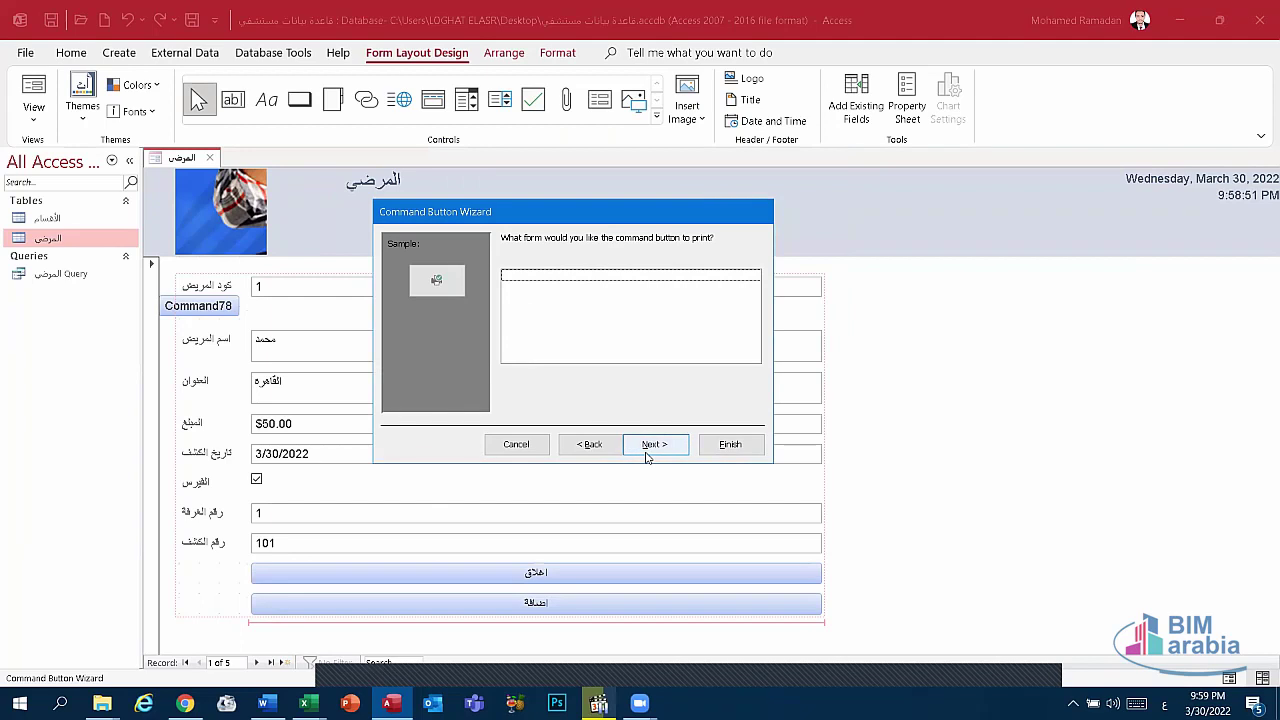
double_click(587, 285)
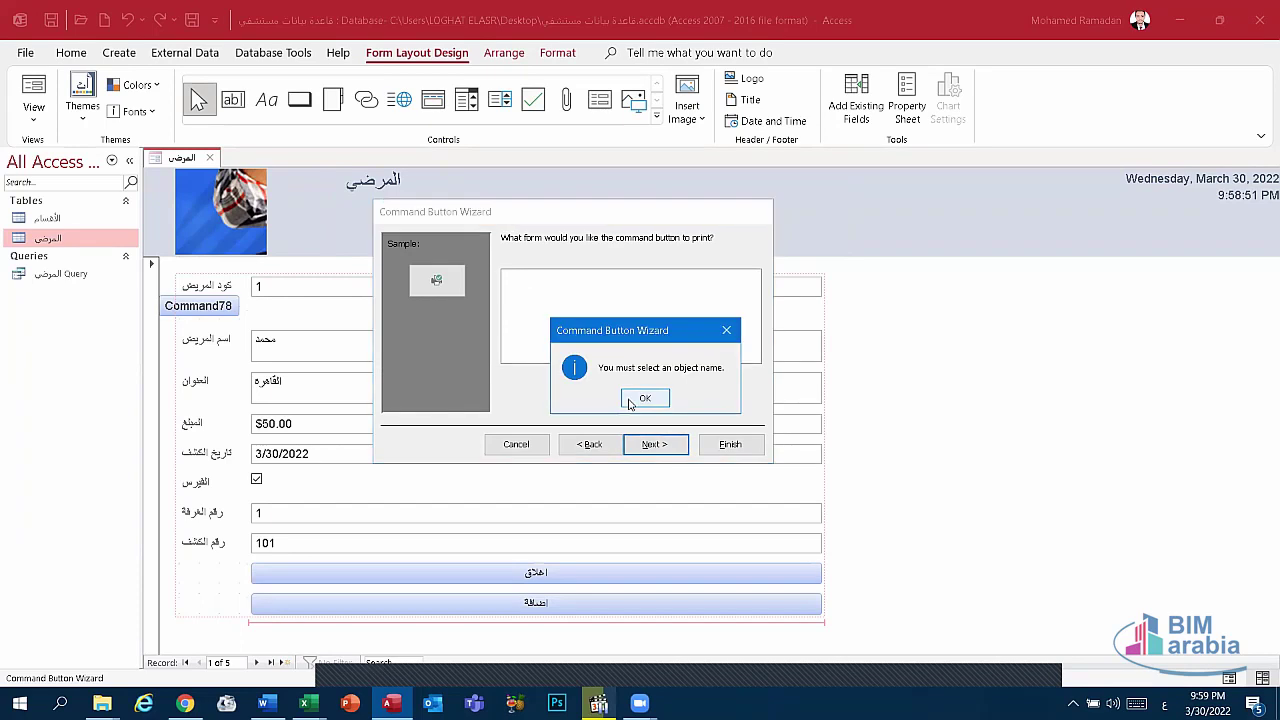
click(630, 402)
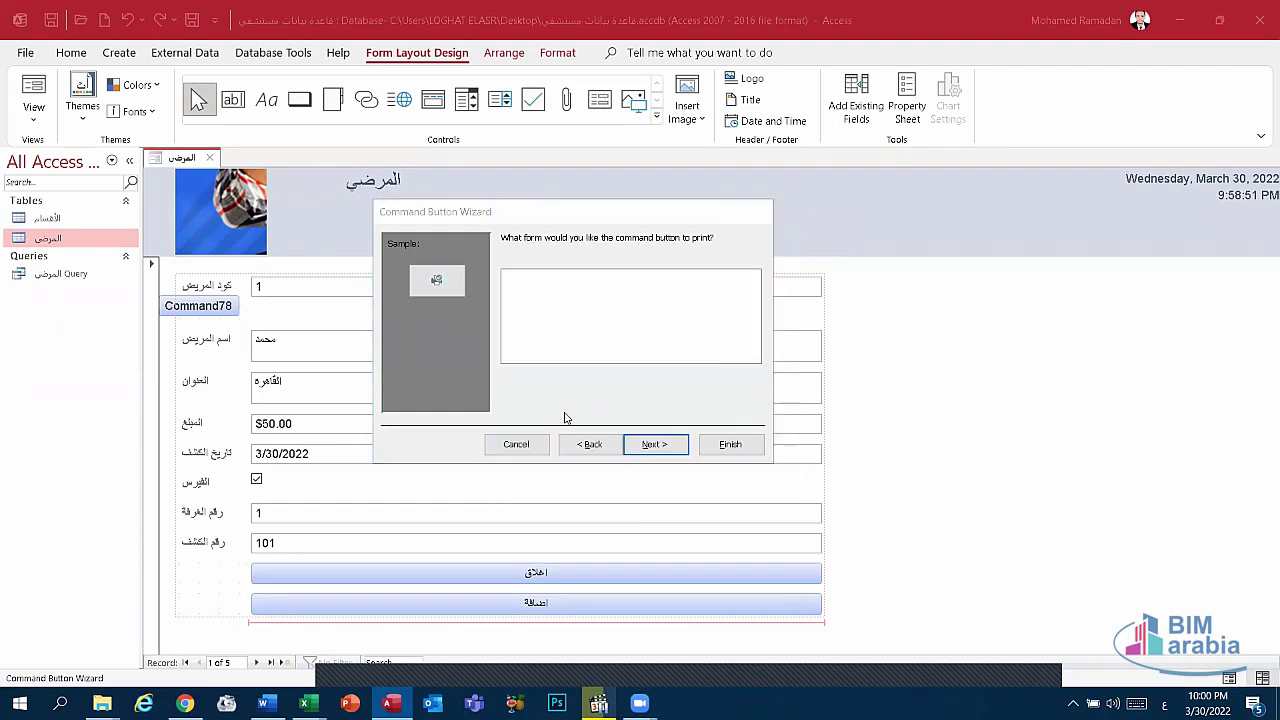
click(648, 445)
click(645, 398)
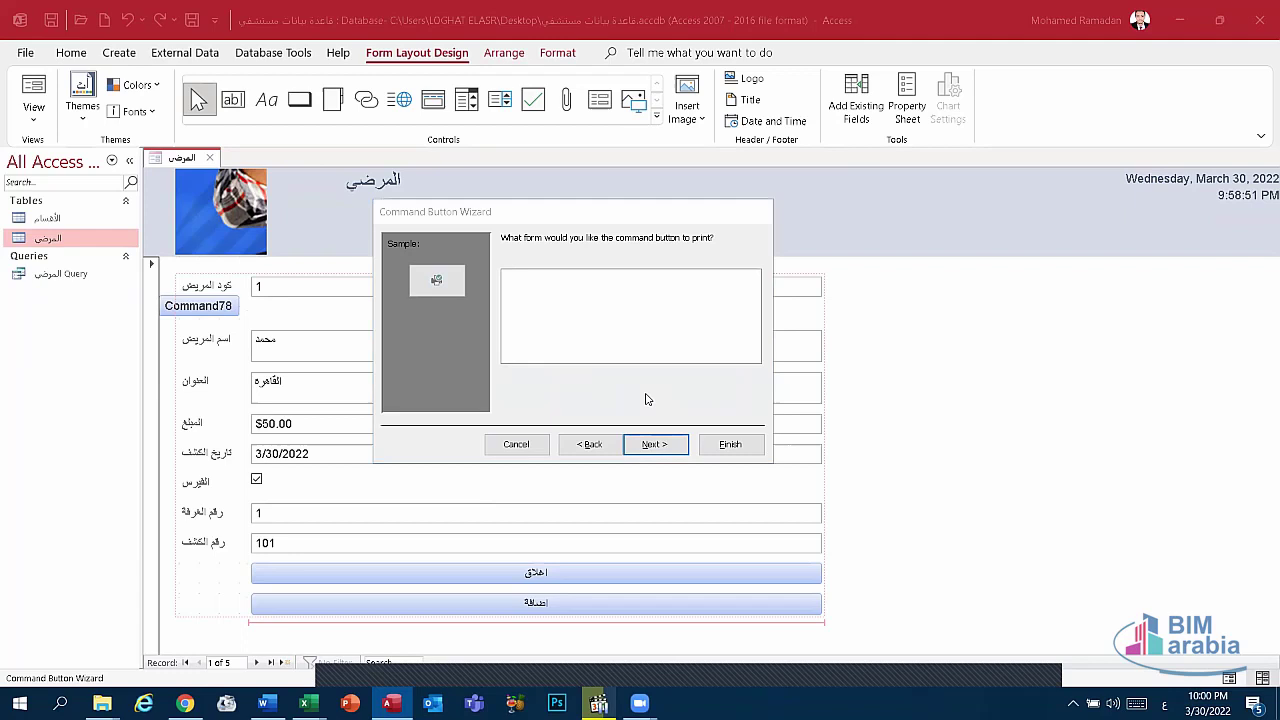
click(651, 445)
click(645, 398)
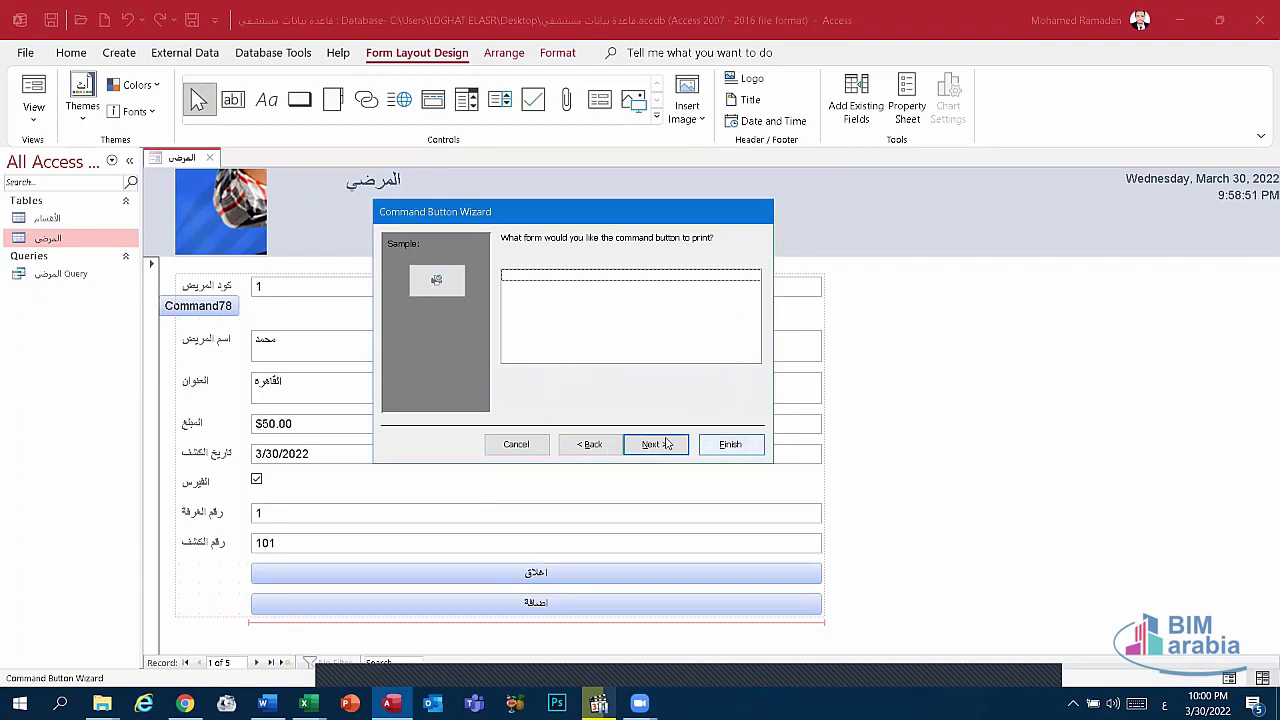
Change the third button to Record Operations > Duplicate Record with the text caption تكرار.
click(590, 447)
click(540, 331)
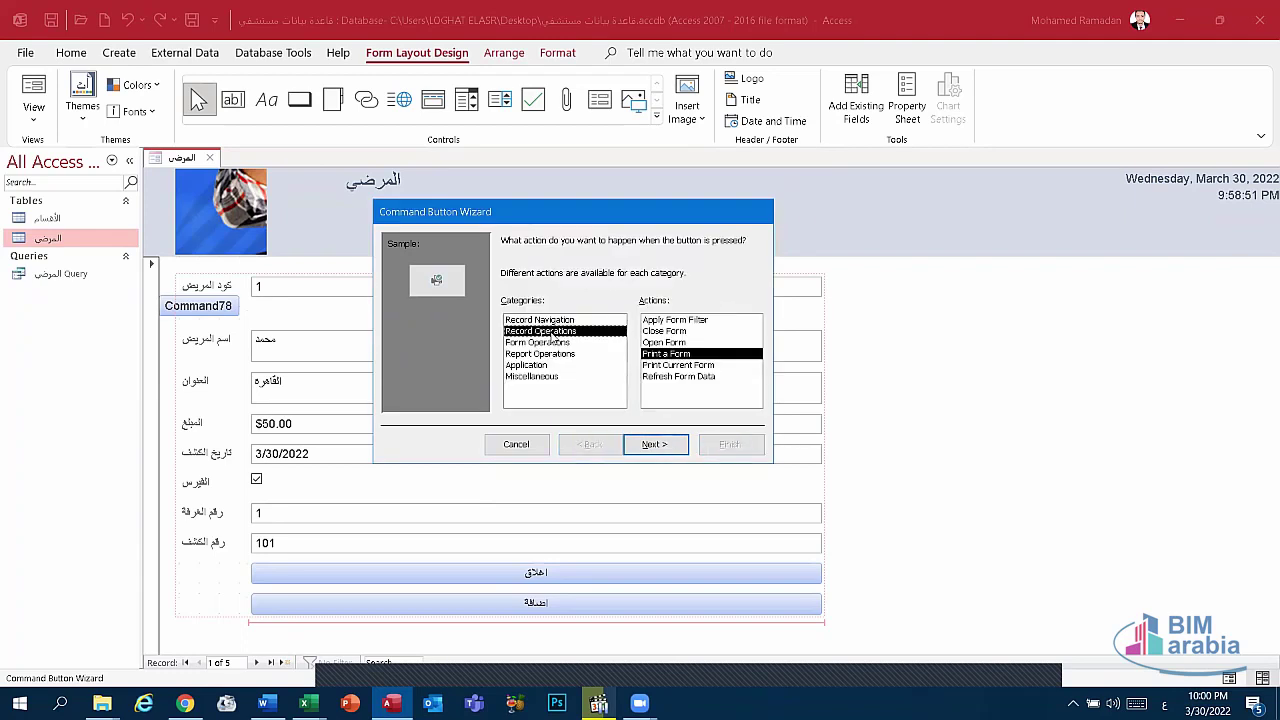
click(674, 343)
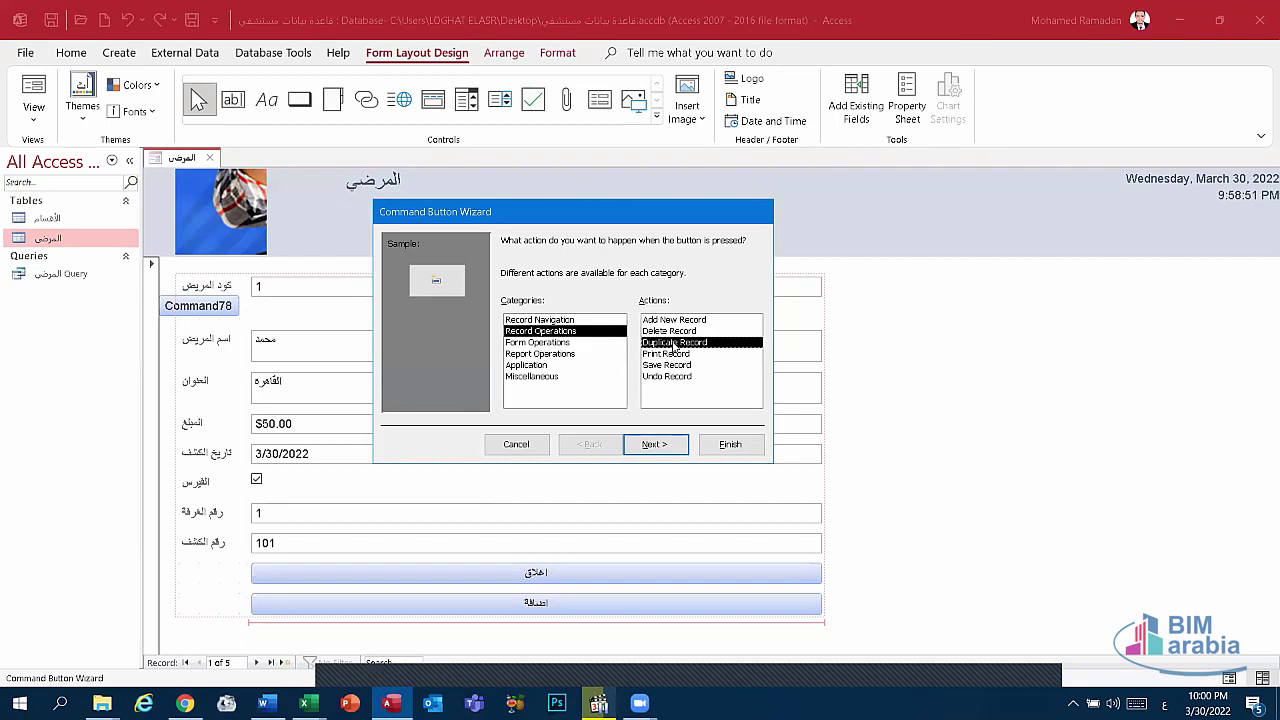
click(654, 444)
click(508, 309)
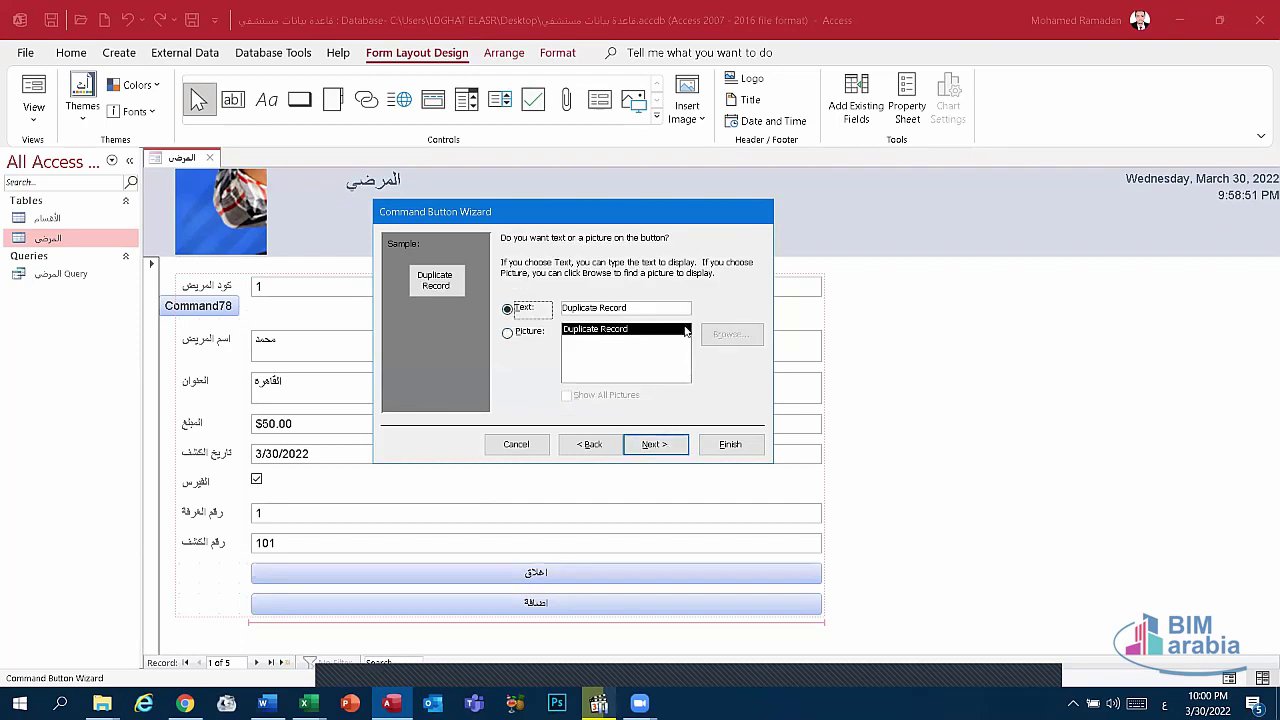
click(669, 310)
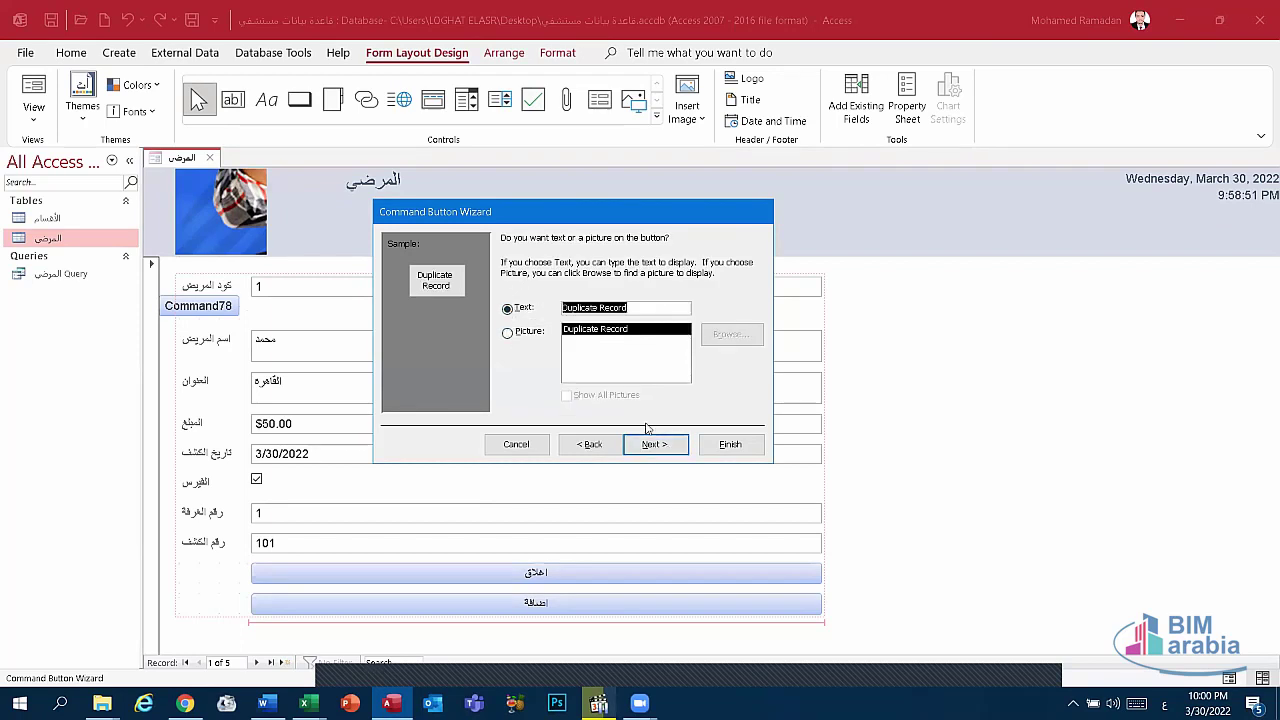
text(ه)
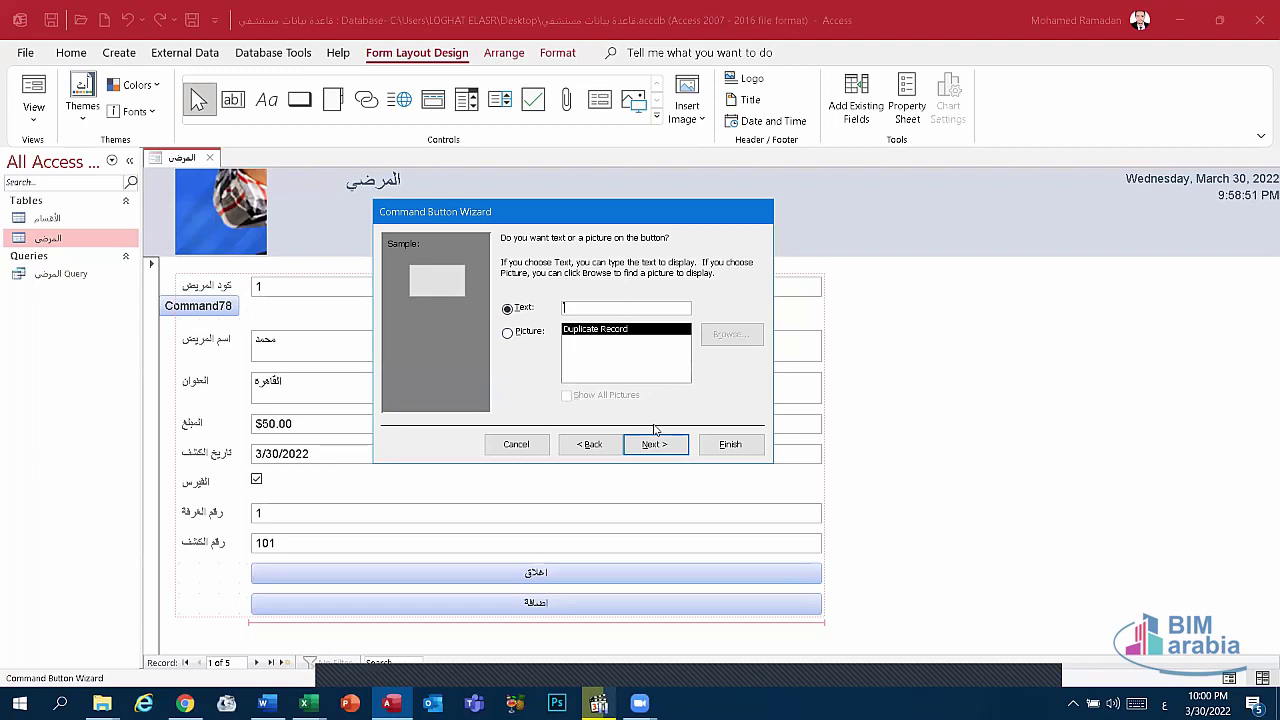
text(رار)
click(728, 446)
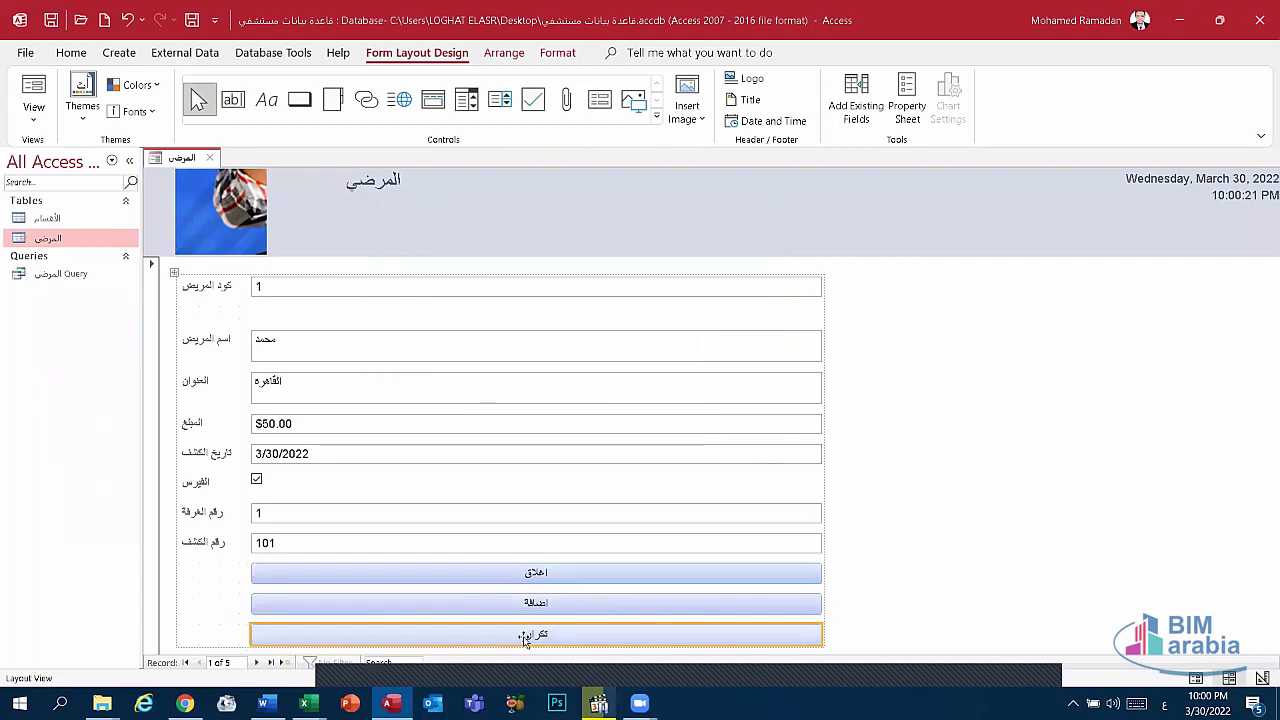
click(556, 606)
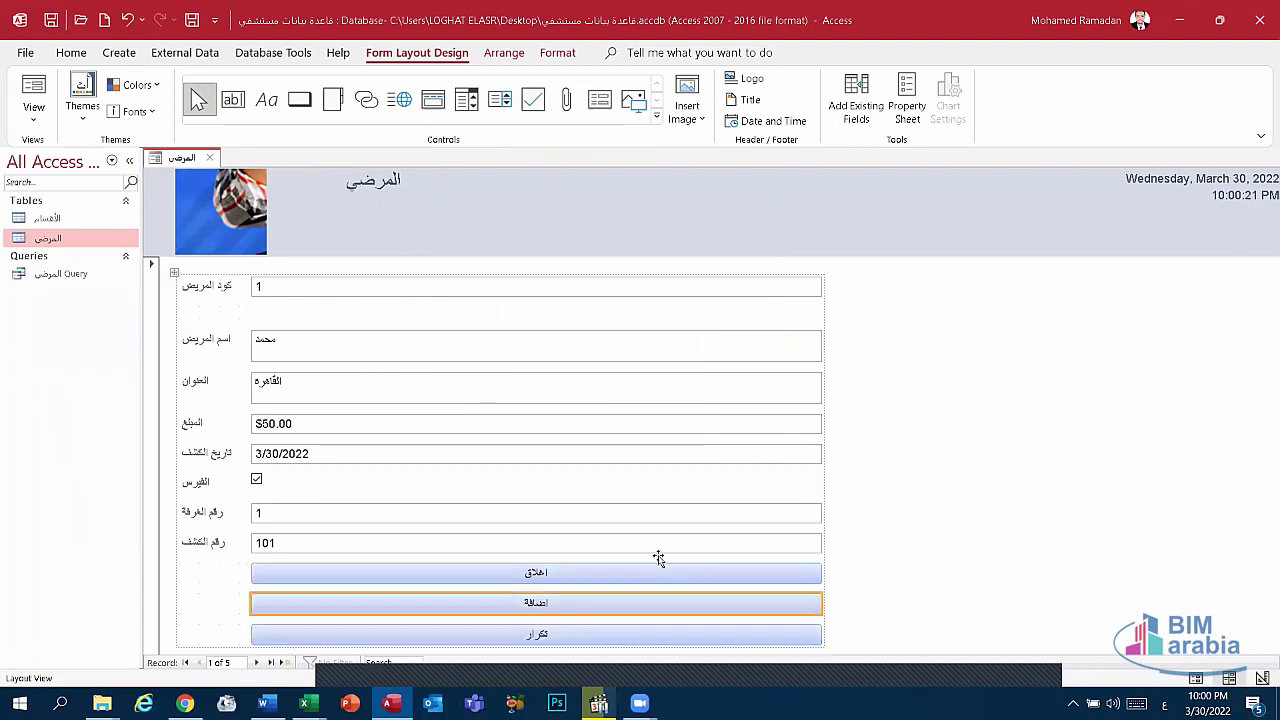
click(399, 306)
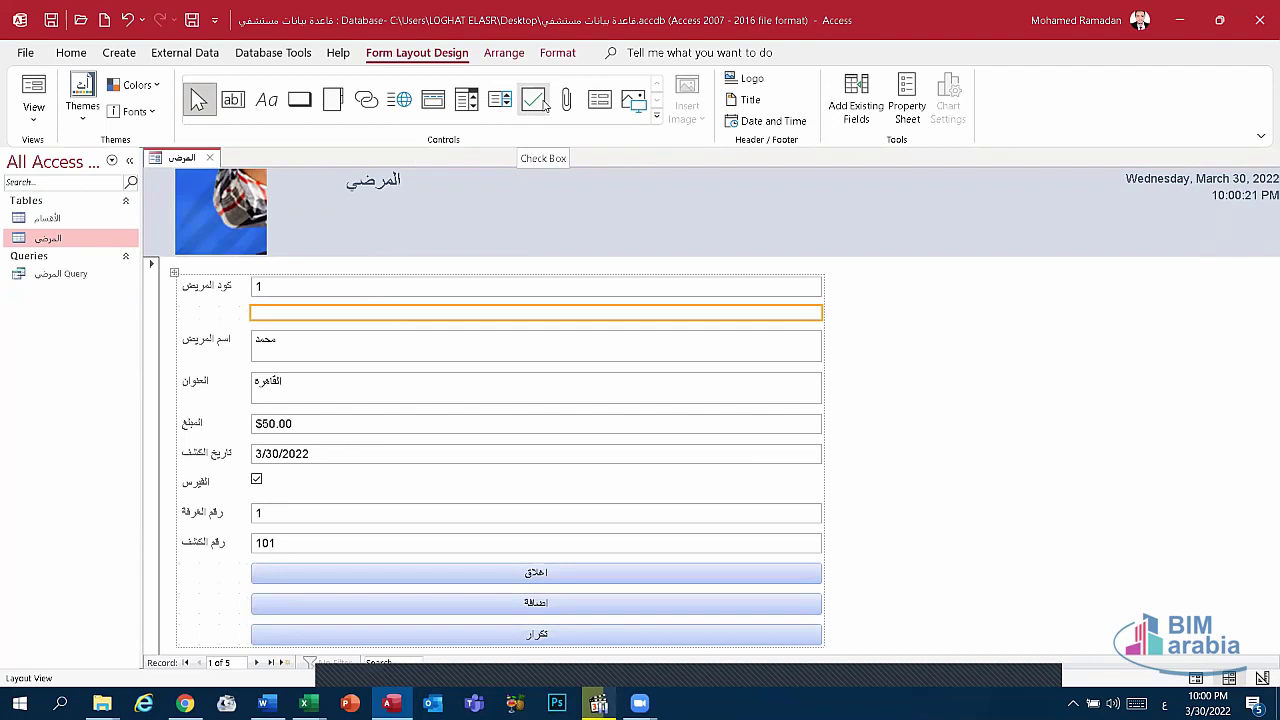
Add a Check83 check box beside the patient name field on the form.
click(545, 105)
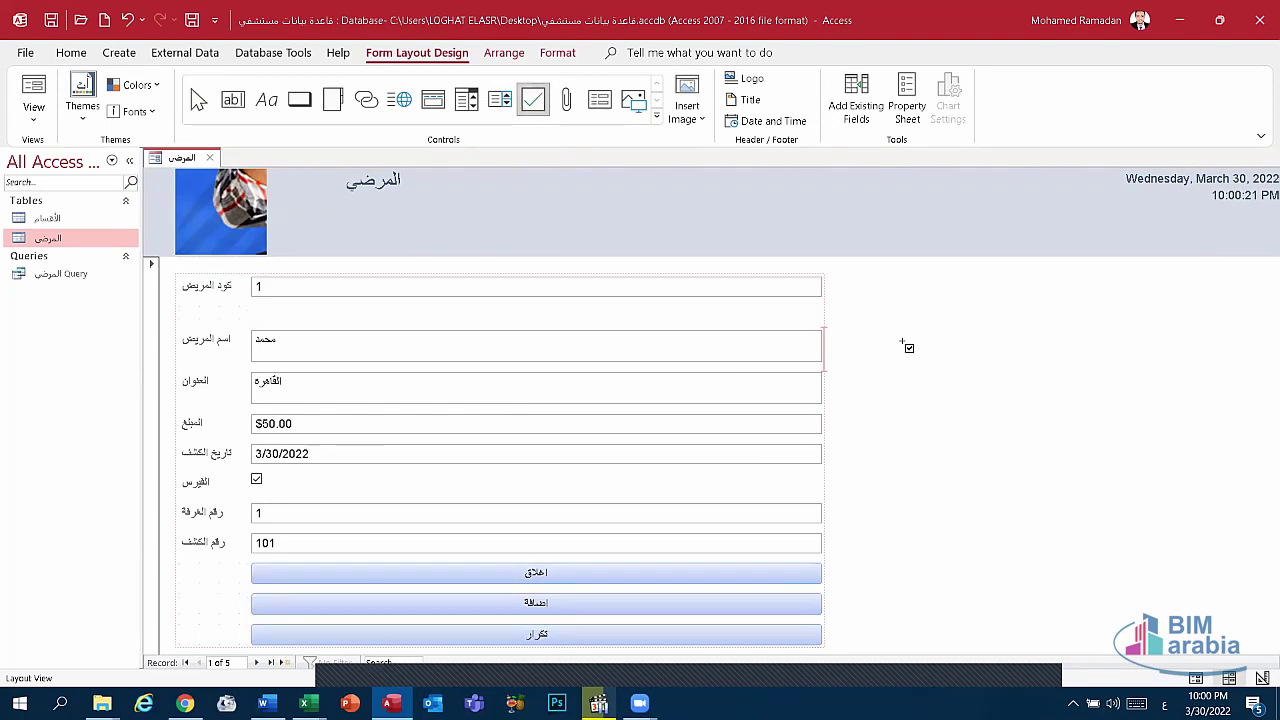
click(905, 341)
click(929, 345)
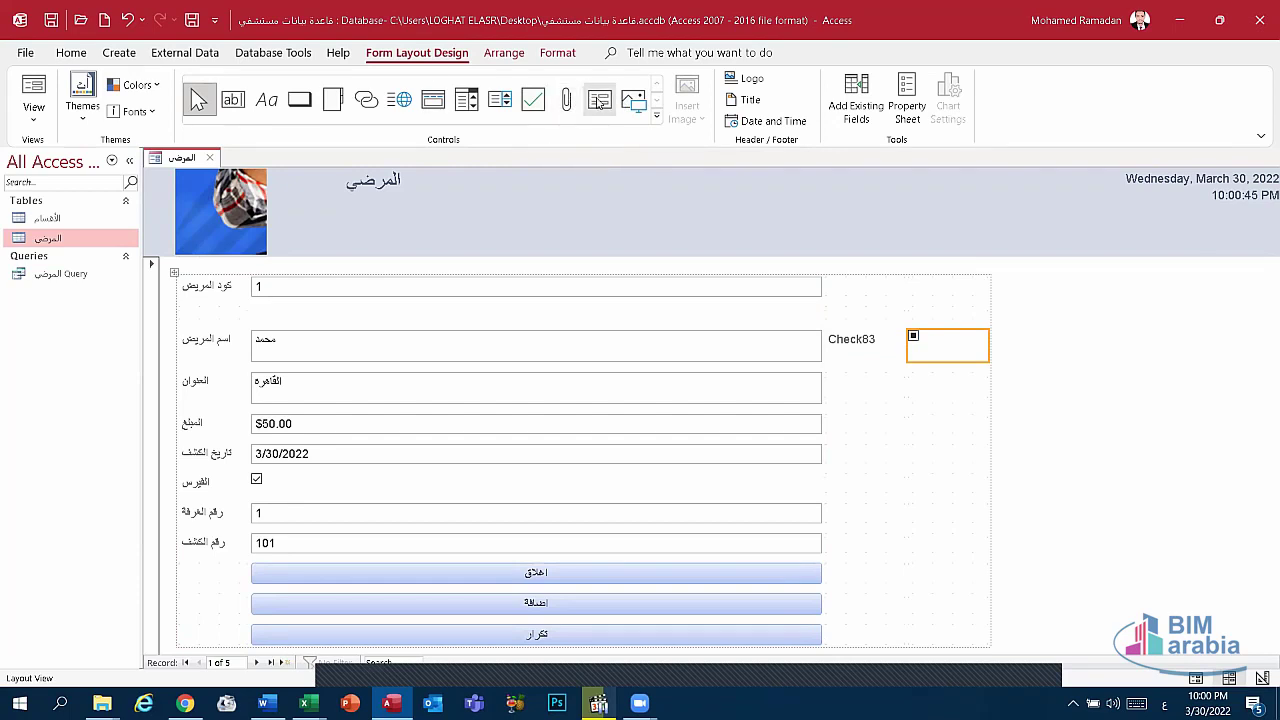
click(657, 119)
click(689, 138)
click(490, 57)
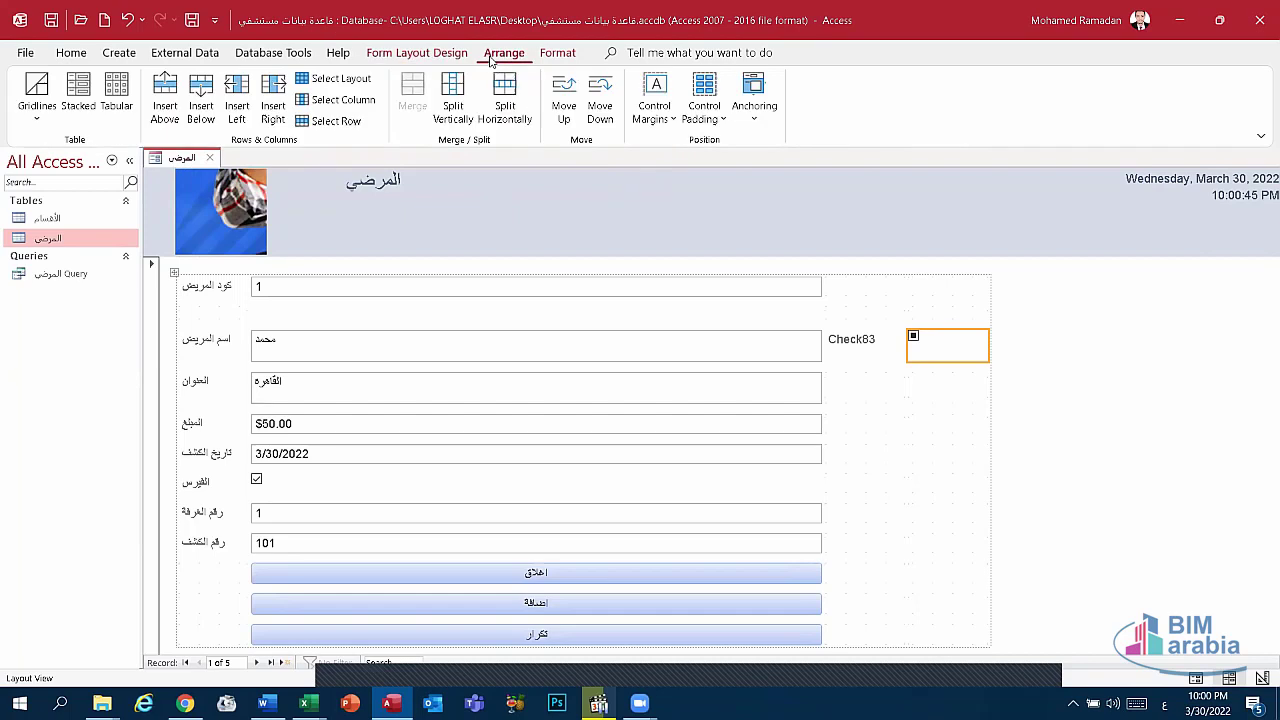
click(558, 53)
click(366, 291)
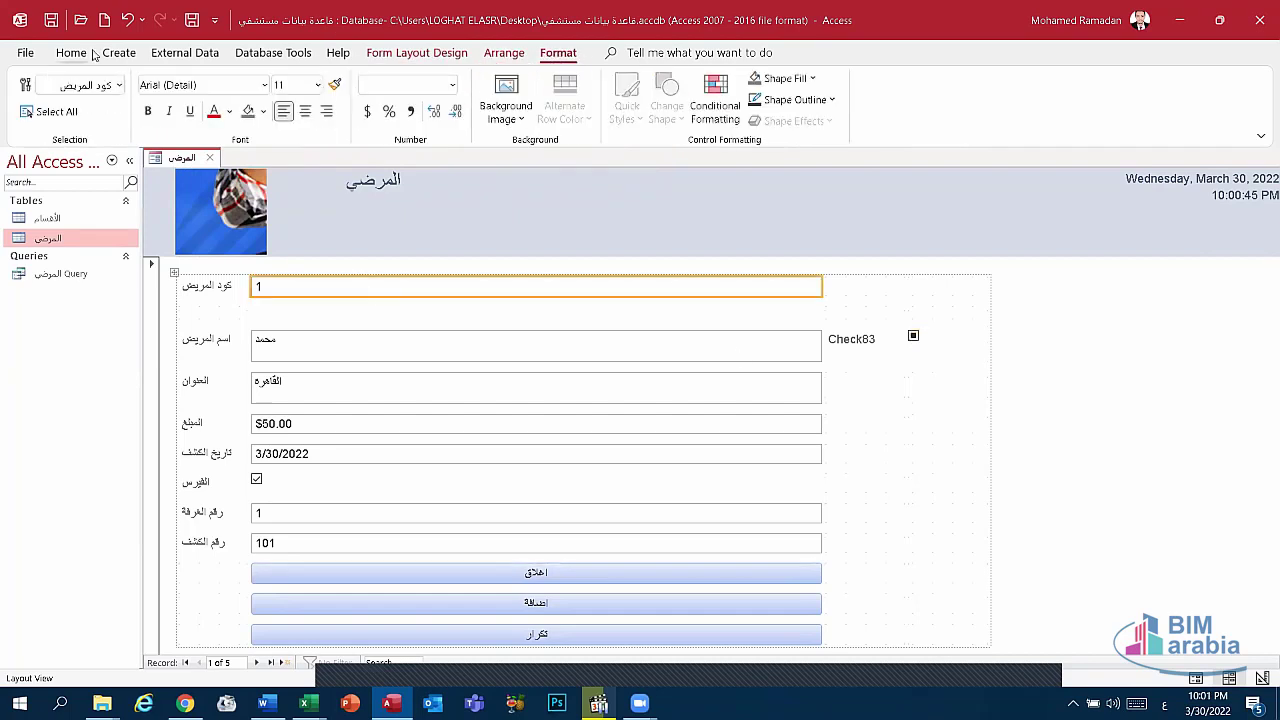
Select the المرضى patients table in the Navigation Pane and go to Create.
click(54, 219)
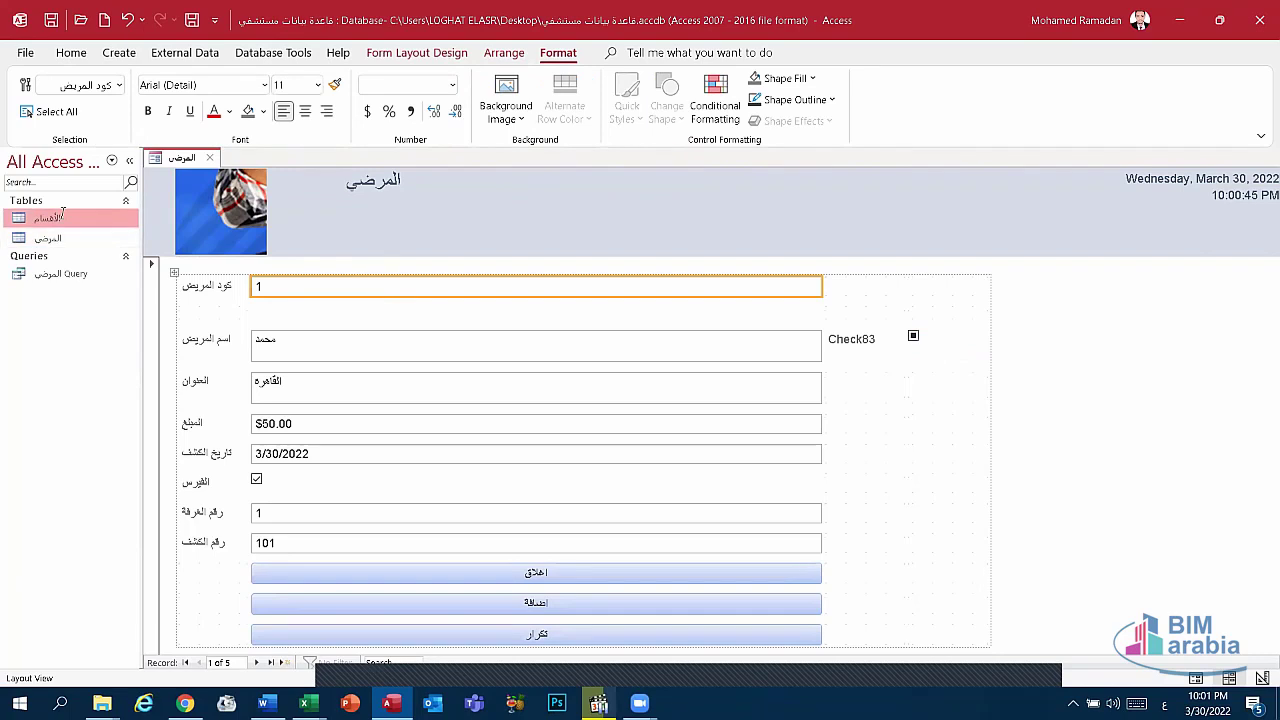
click(58, 238)
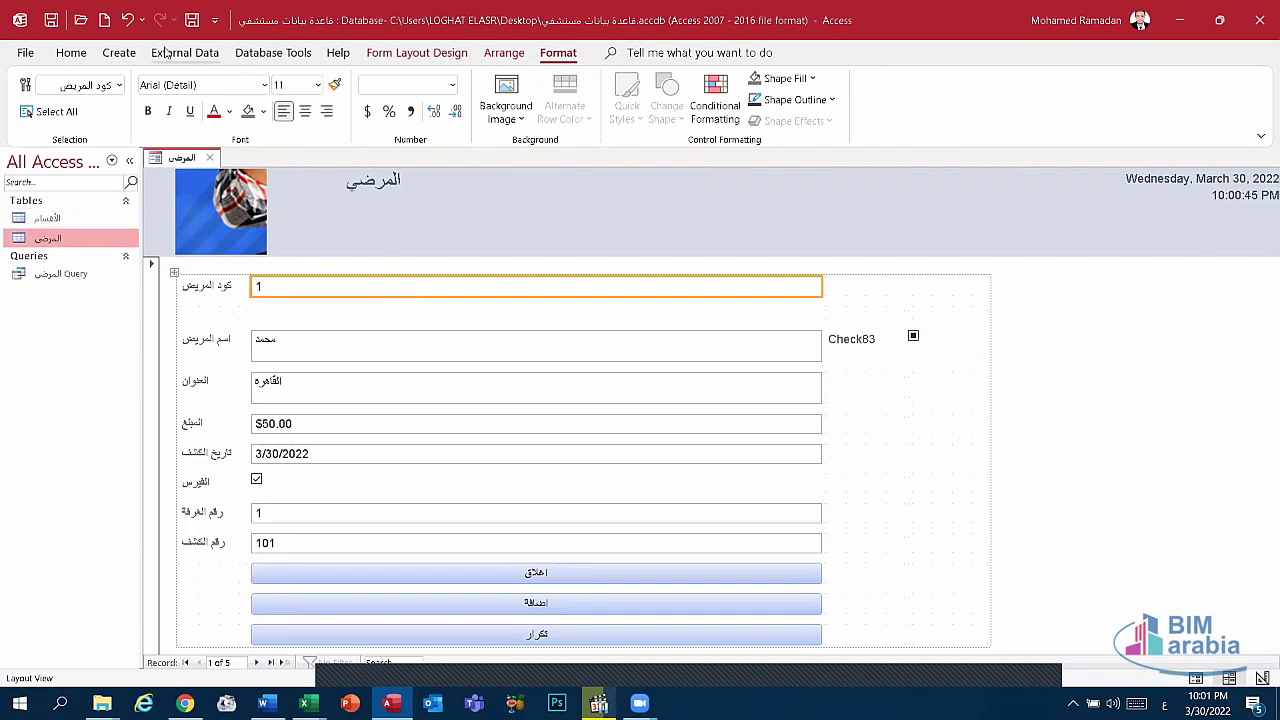
click(119, 53)
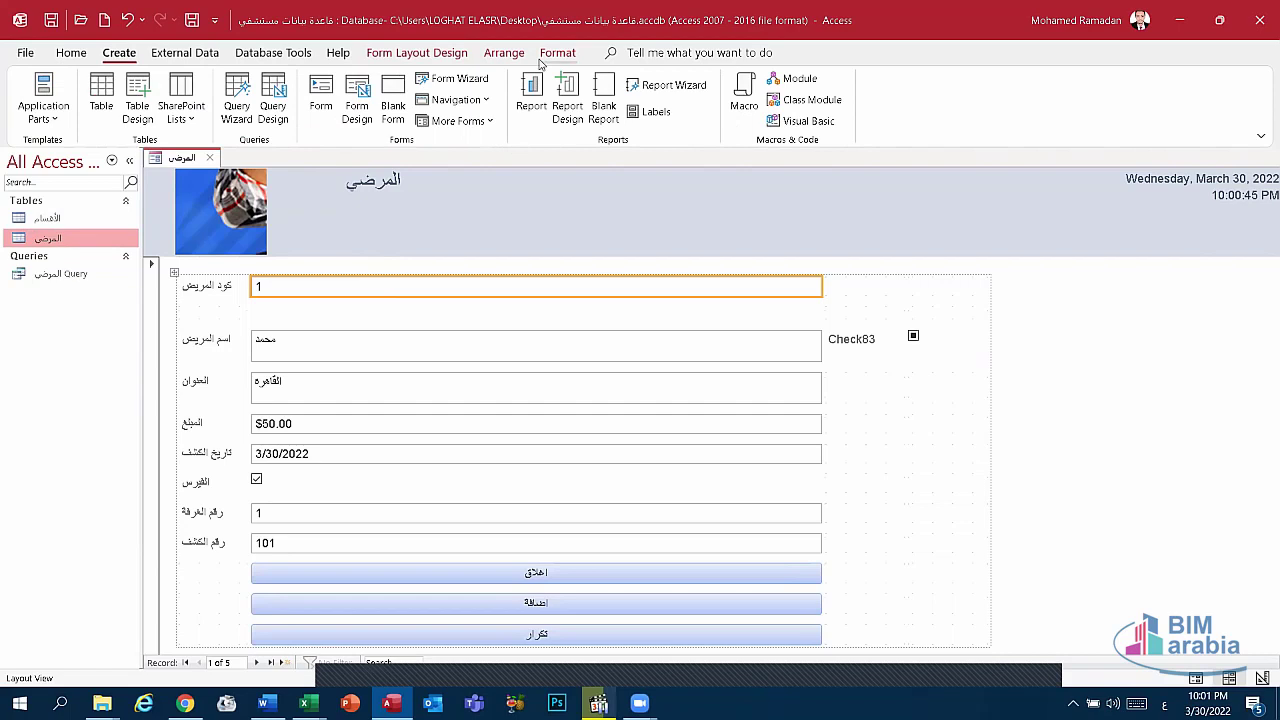
Auto-generate a Report from the المرضى table and select its $250.00 amount total.
click(541, 92)
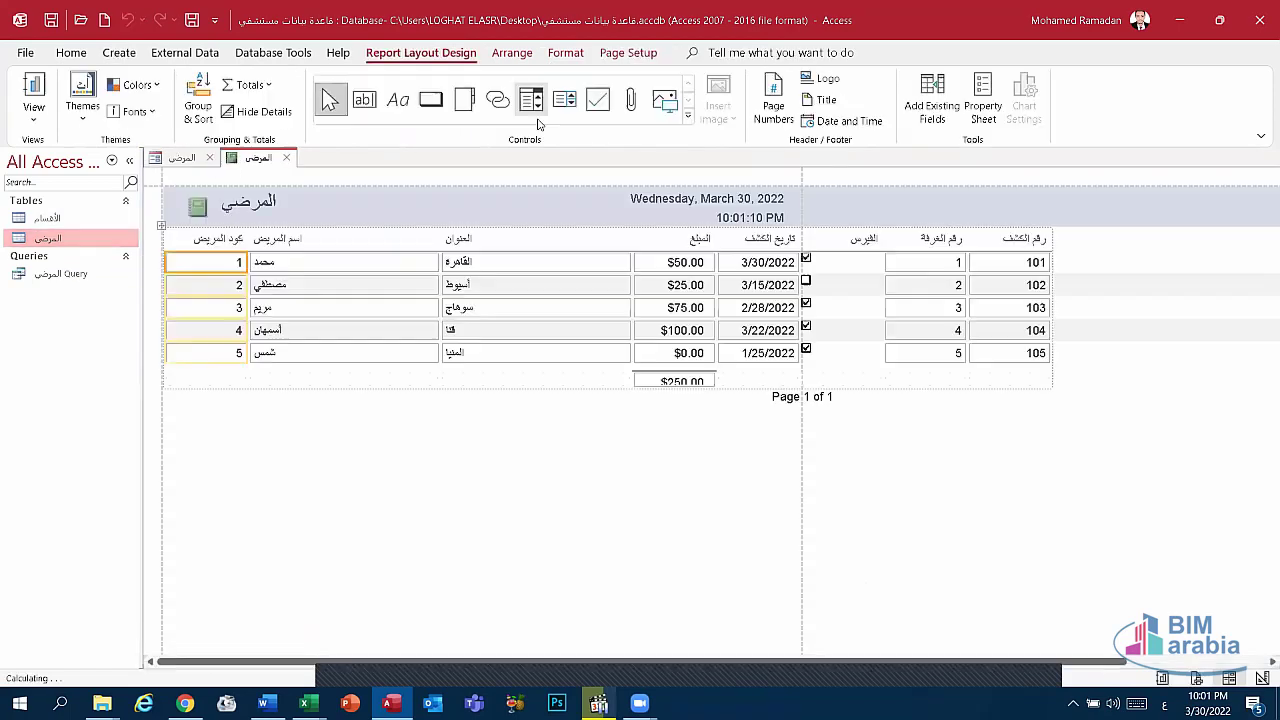
click(329, 272)
click(347, 313)
click(535, 313)
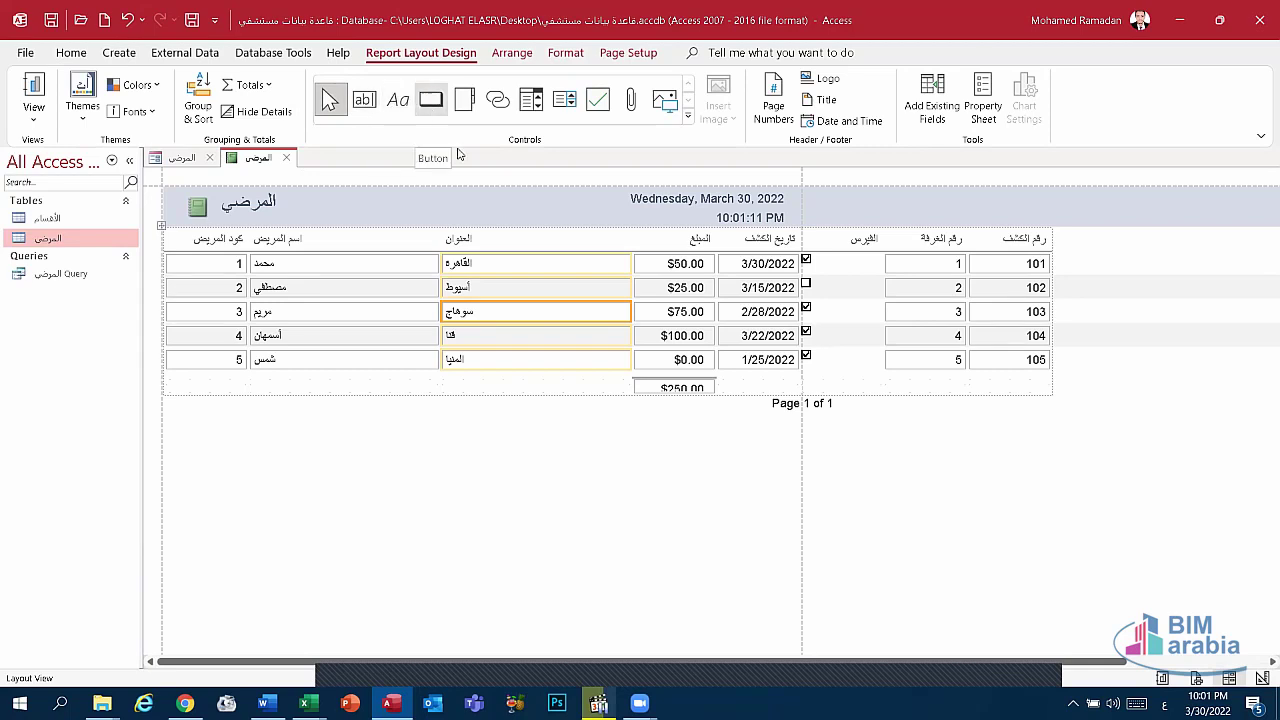
click(522, 384)
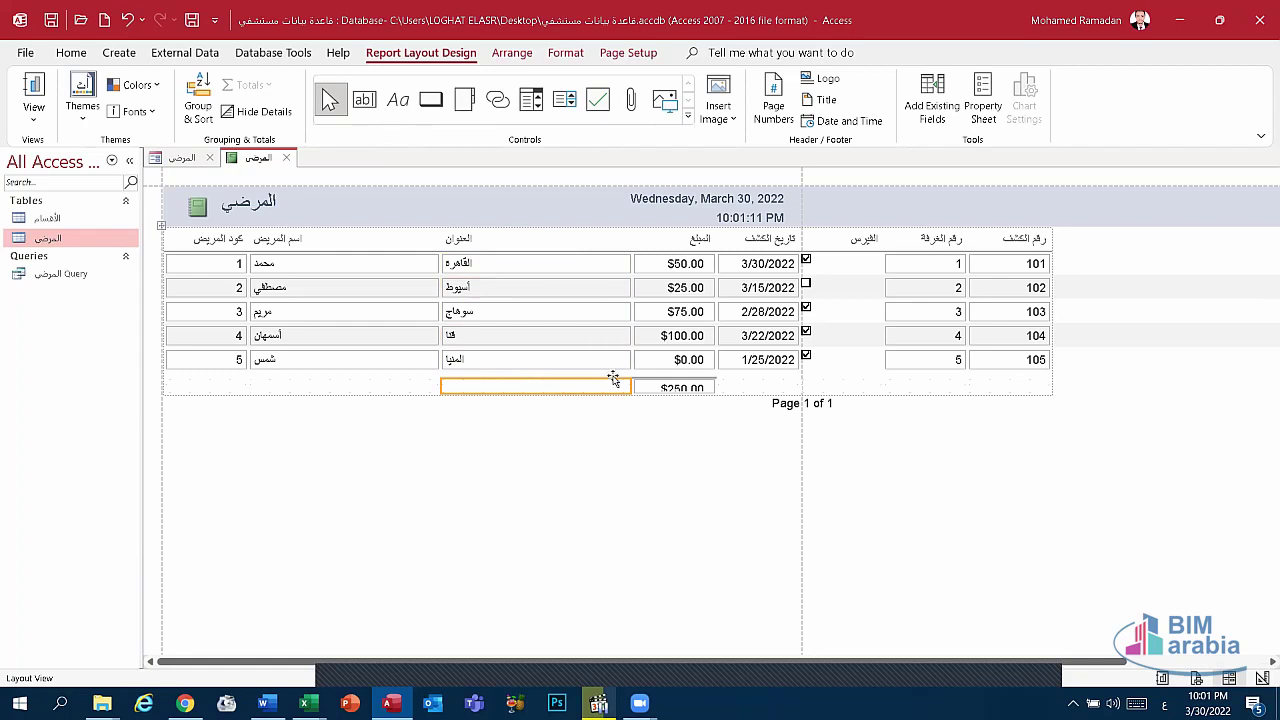
click(676, 390)
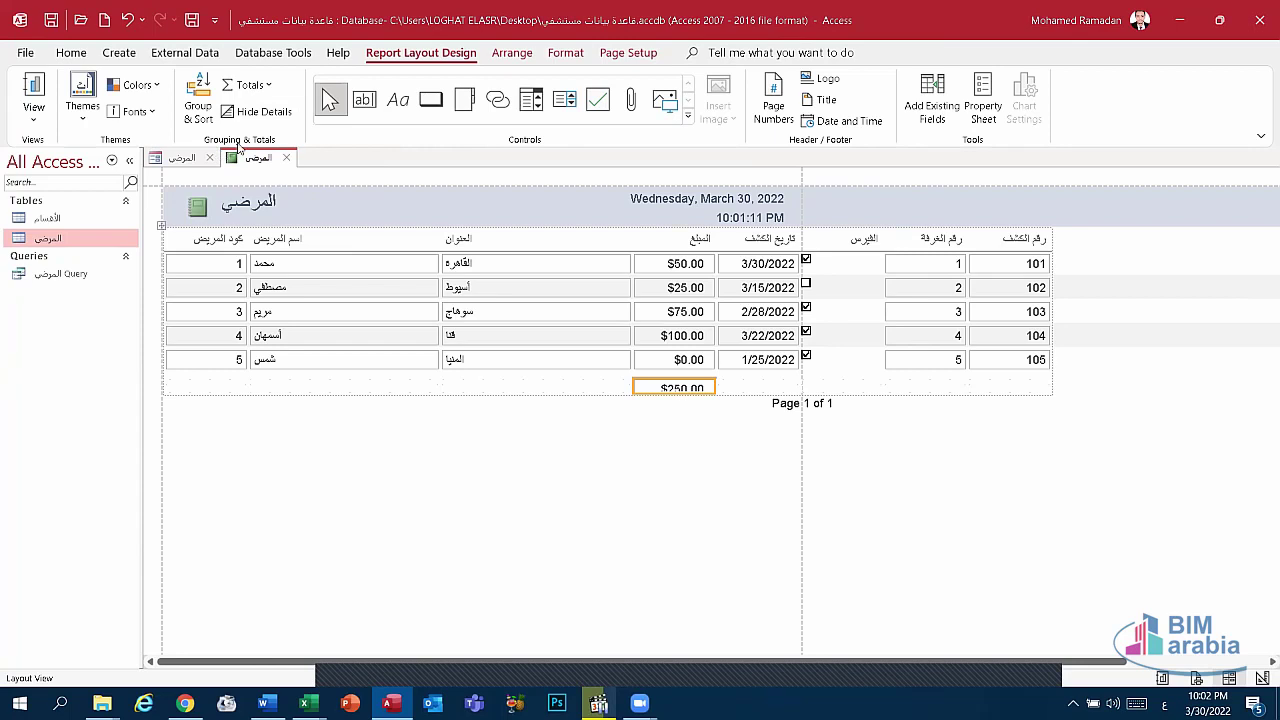
Try Average, Max and Min on the amount total, make its cell taller, then restore Sum.
click(264, 88)
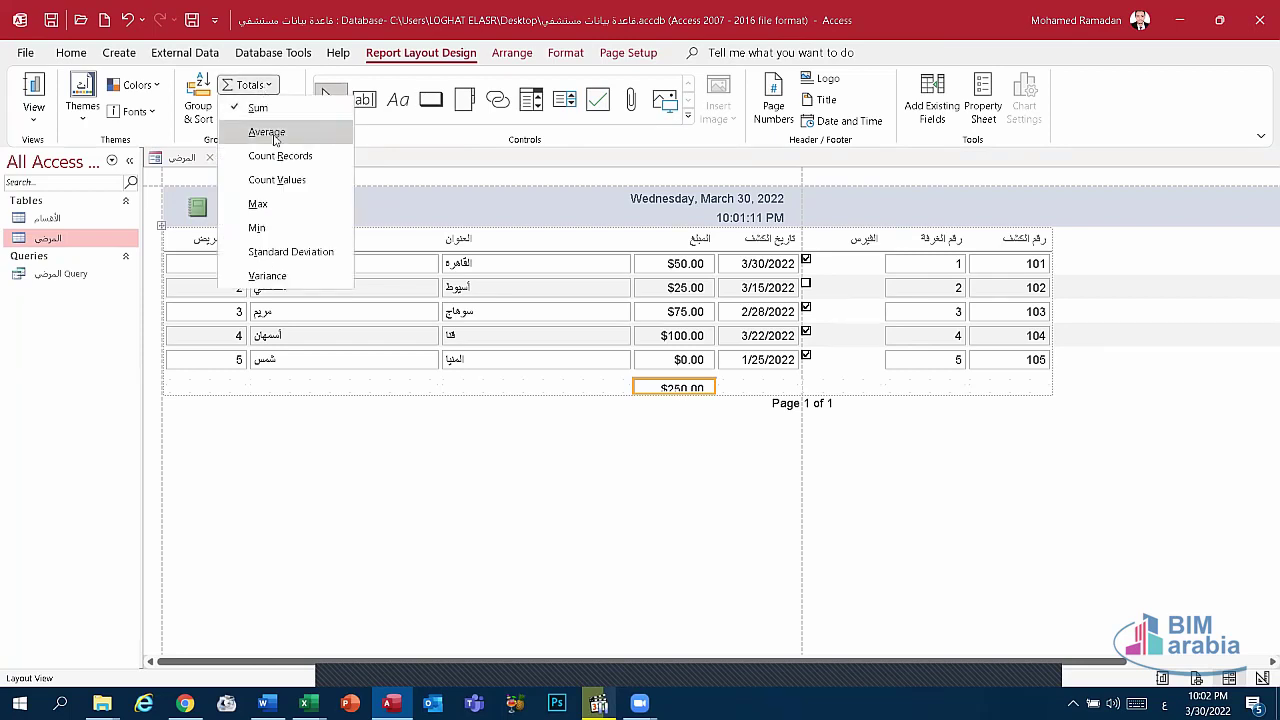
click(266, 132)
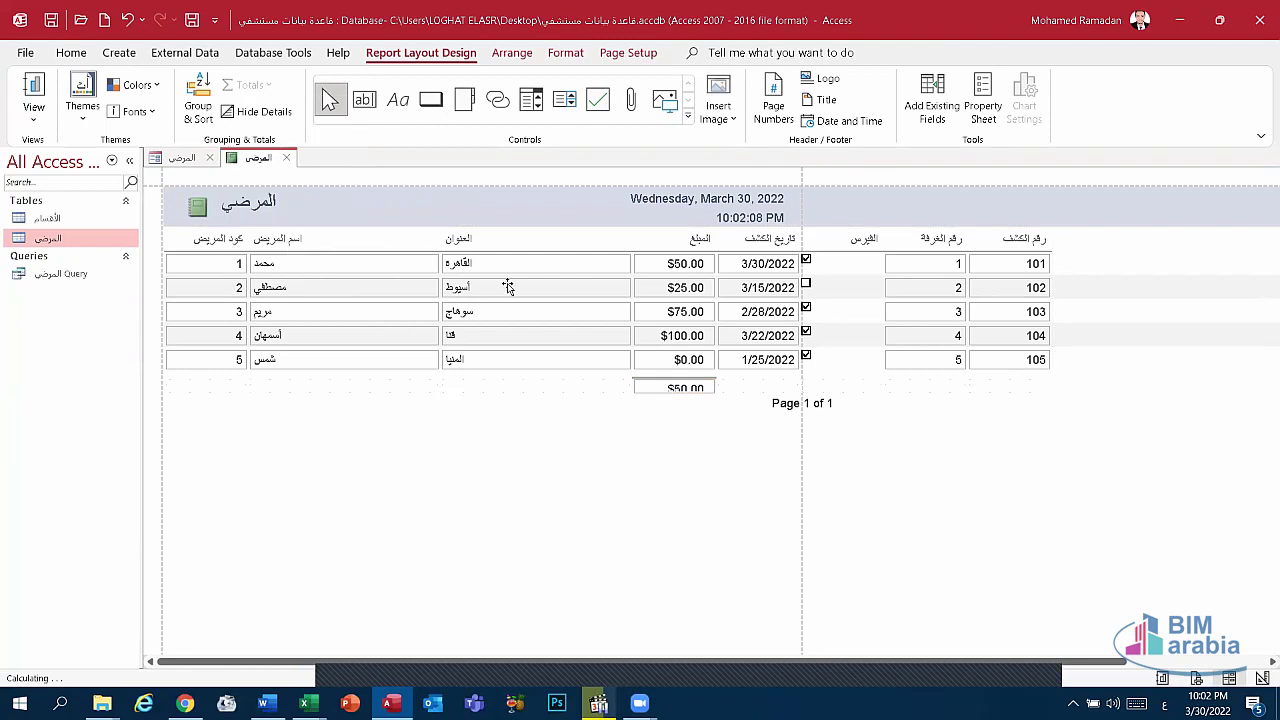
click(690, 388)
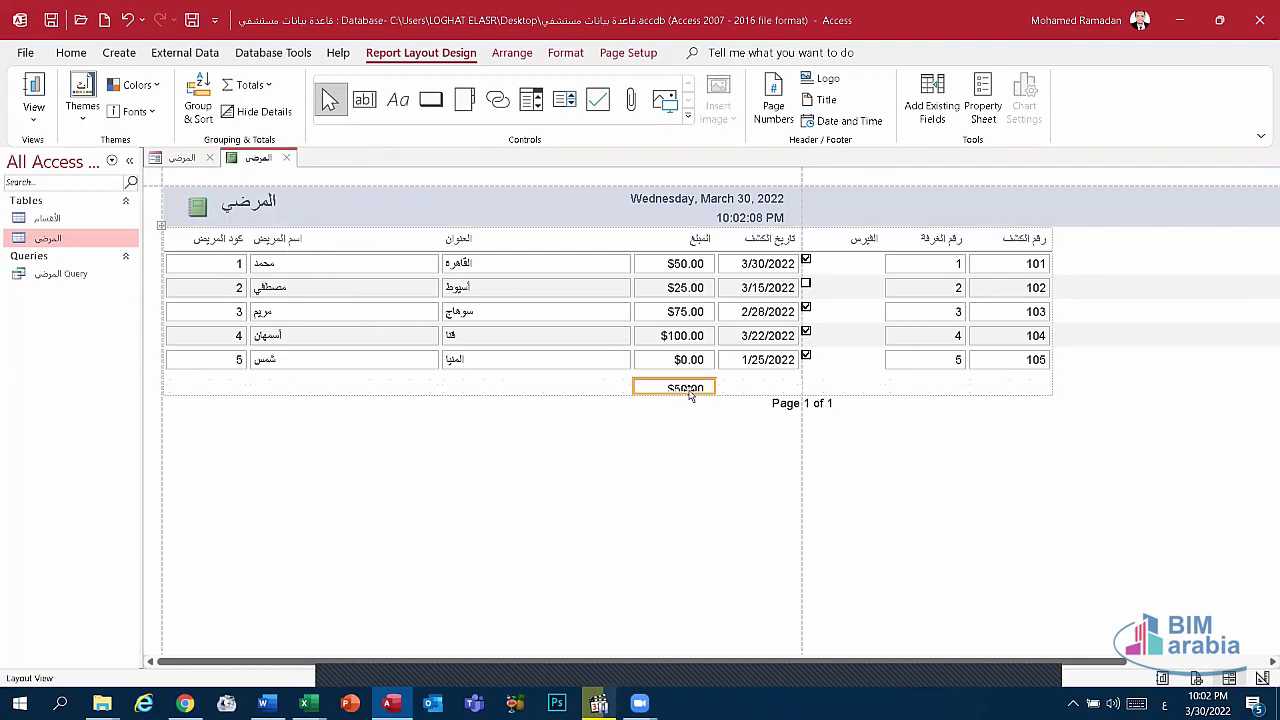
drag(687, 393, 687, 422)
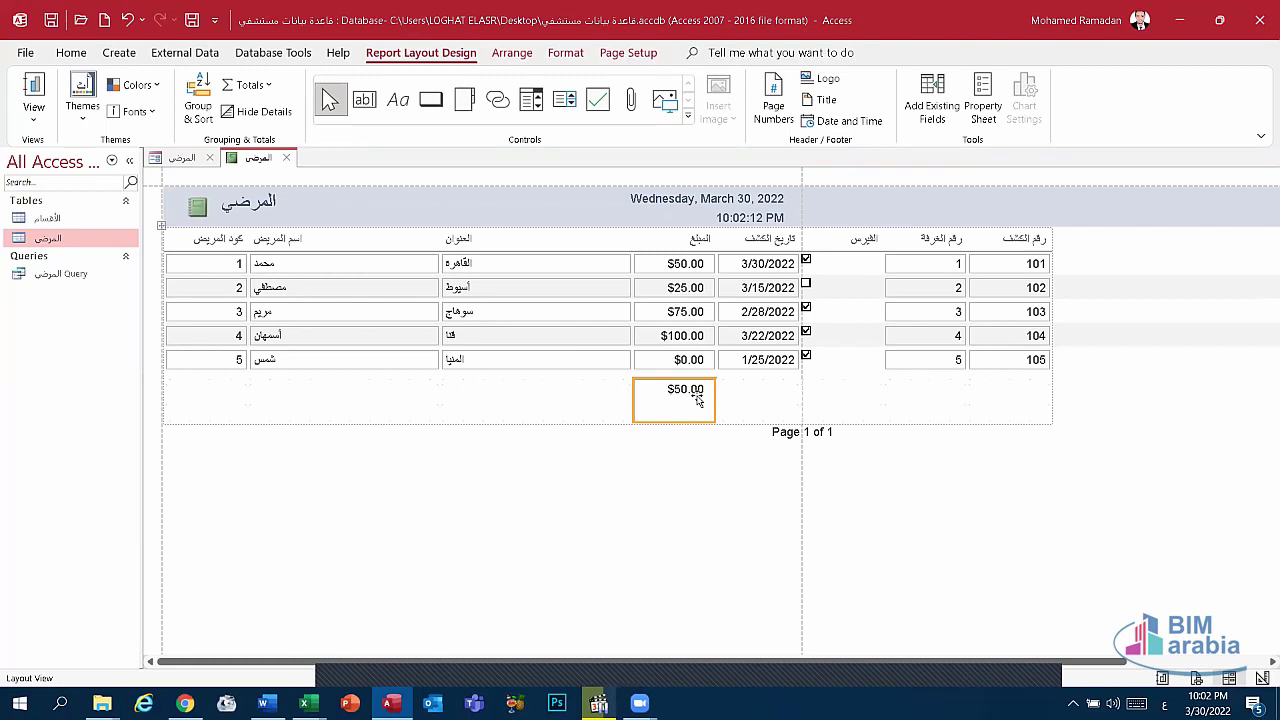
click(248, 85)
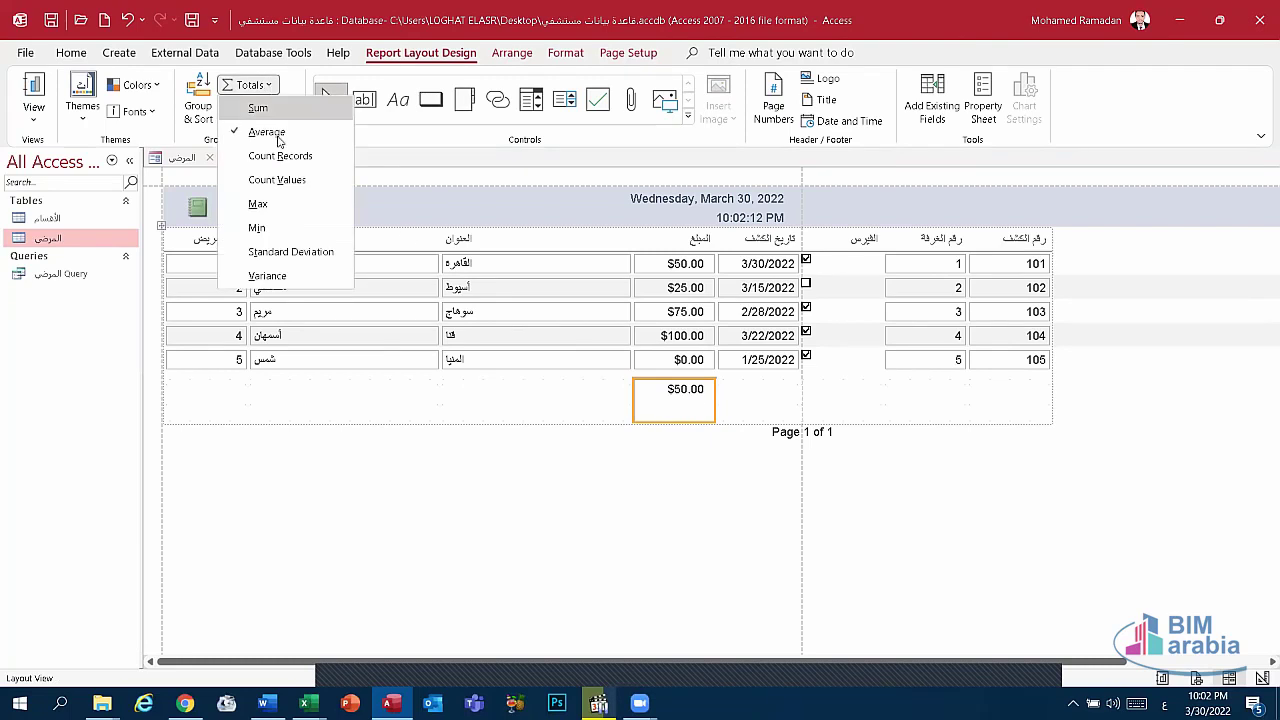
click(262, 203)
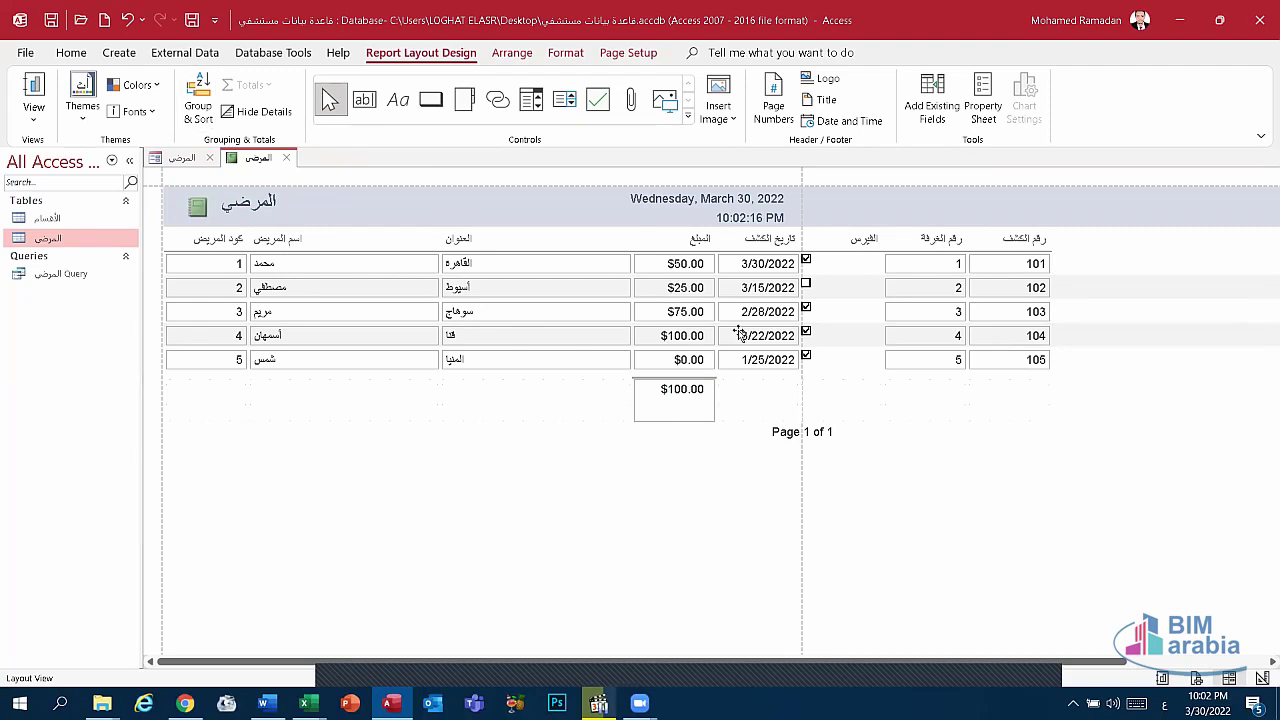
click(674, 390)
click(248, 85)
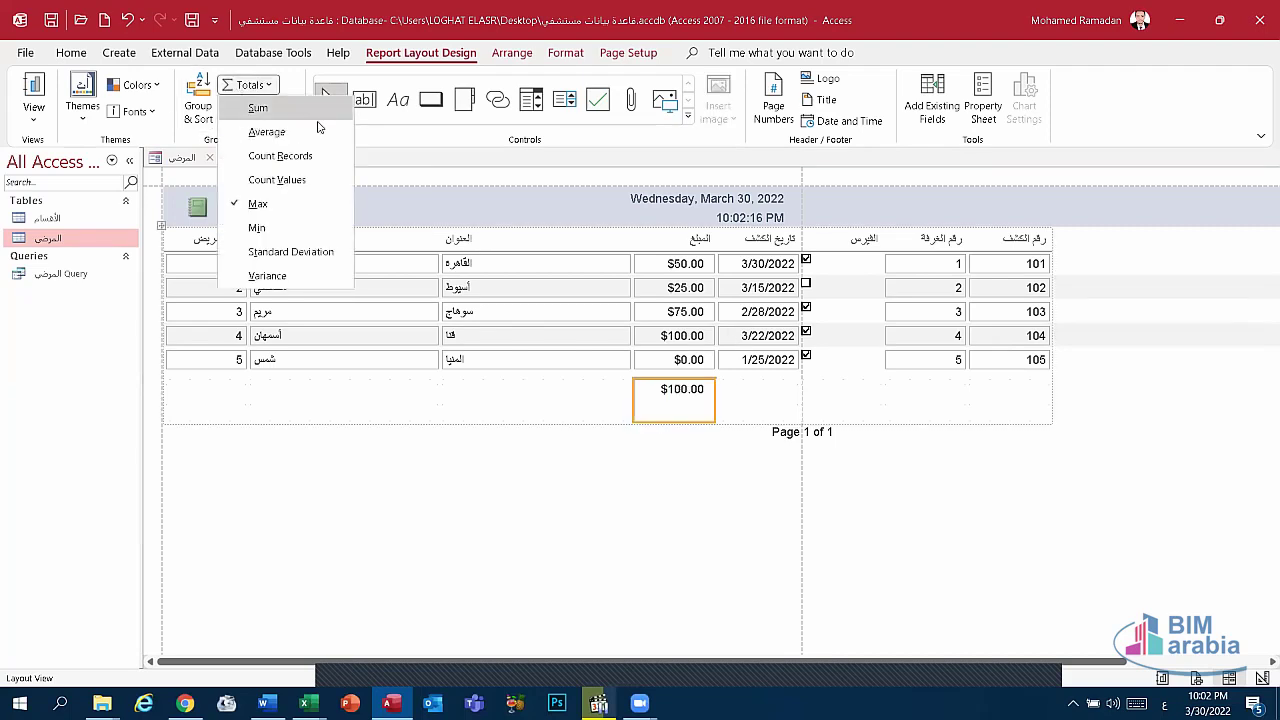
click(275, 226)
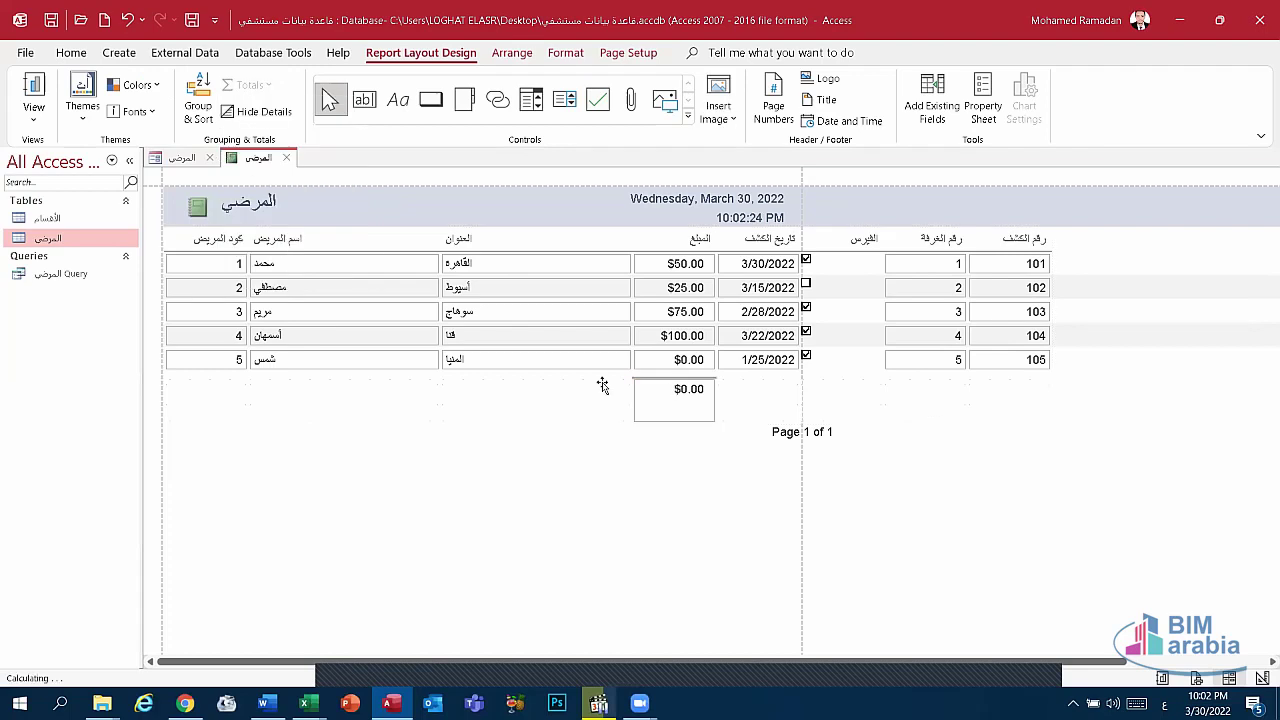
click(674, 390)
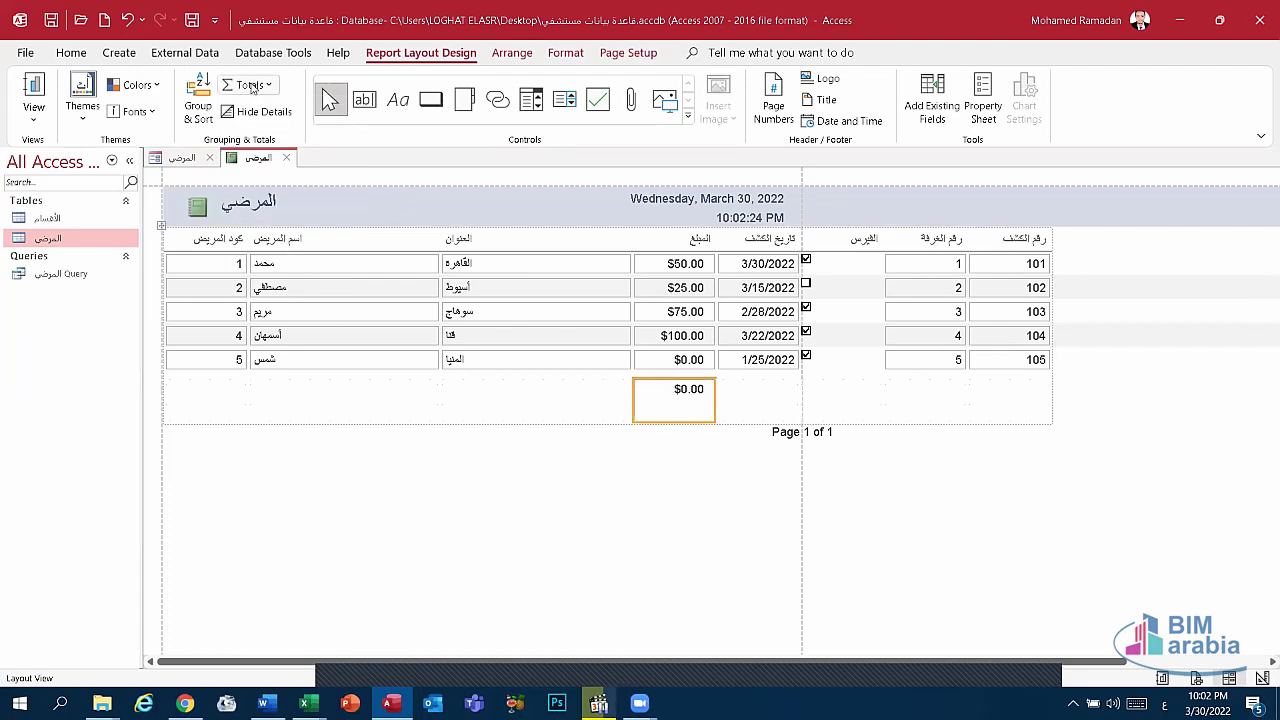
click(248, 85)
click(258, 106)
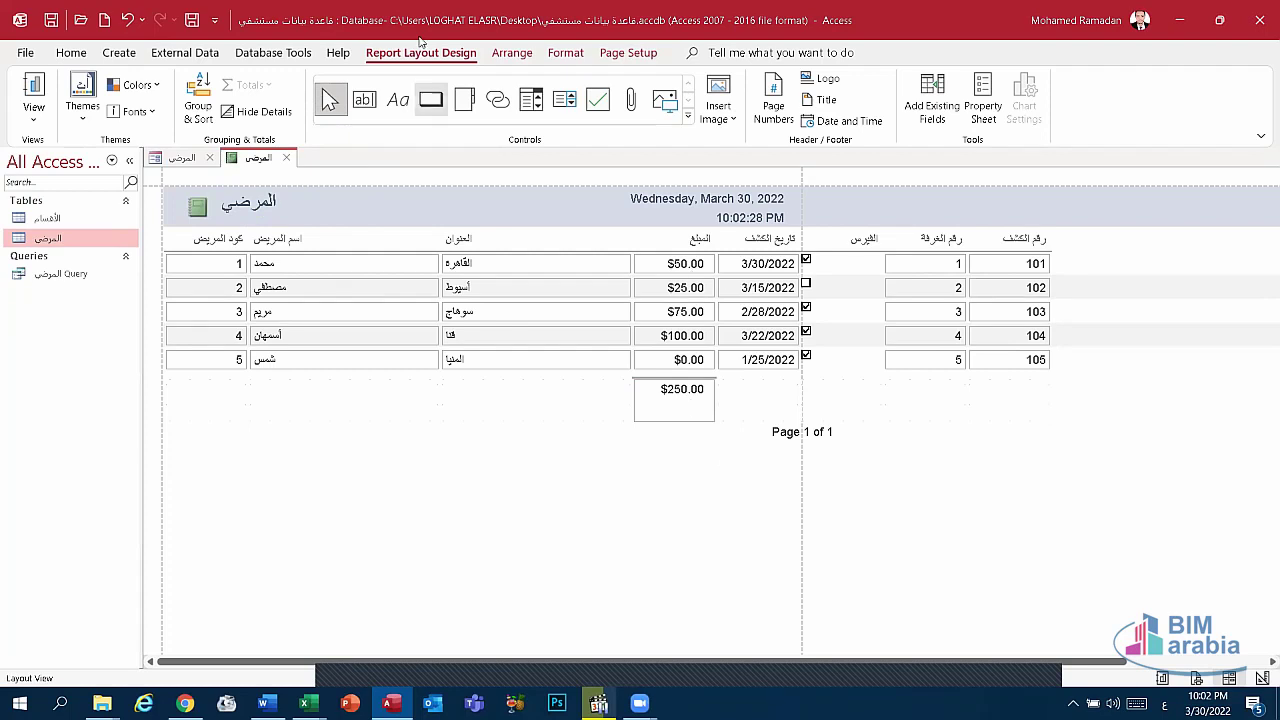
Toggle Hide Details on and off for the patient detail rows.
click(246, 113)
click(244, 111)
click(243, 110)
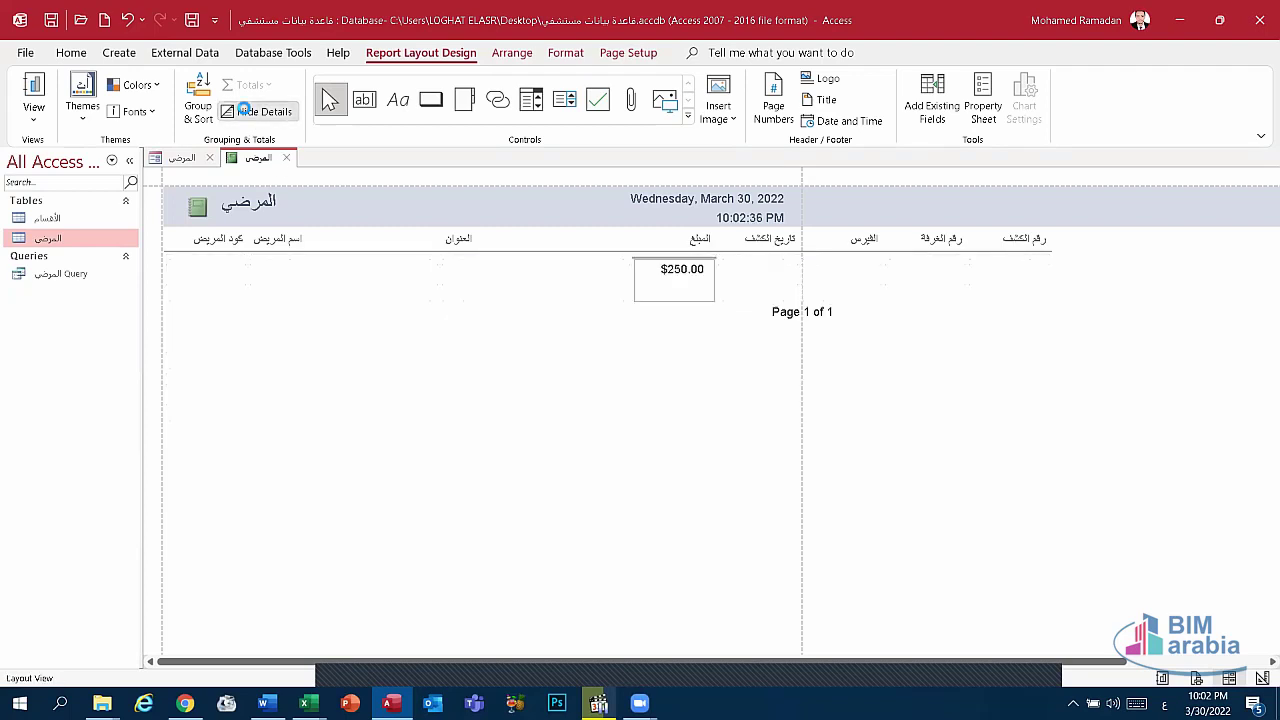
double_click(243, 110)
click(244, 111)
click(245, 112)
Group the report by اسم المريض in Group & Sort, then close the pane.
click(246, 113)
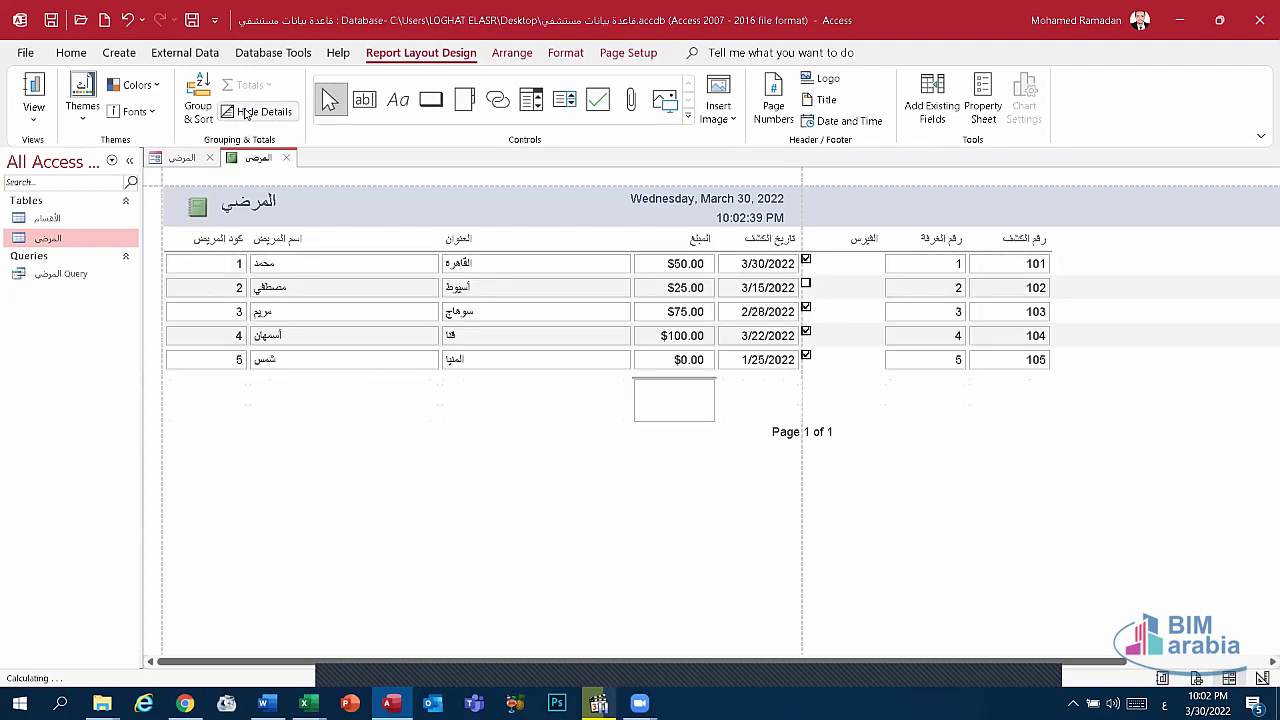
click(198, 106)
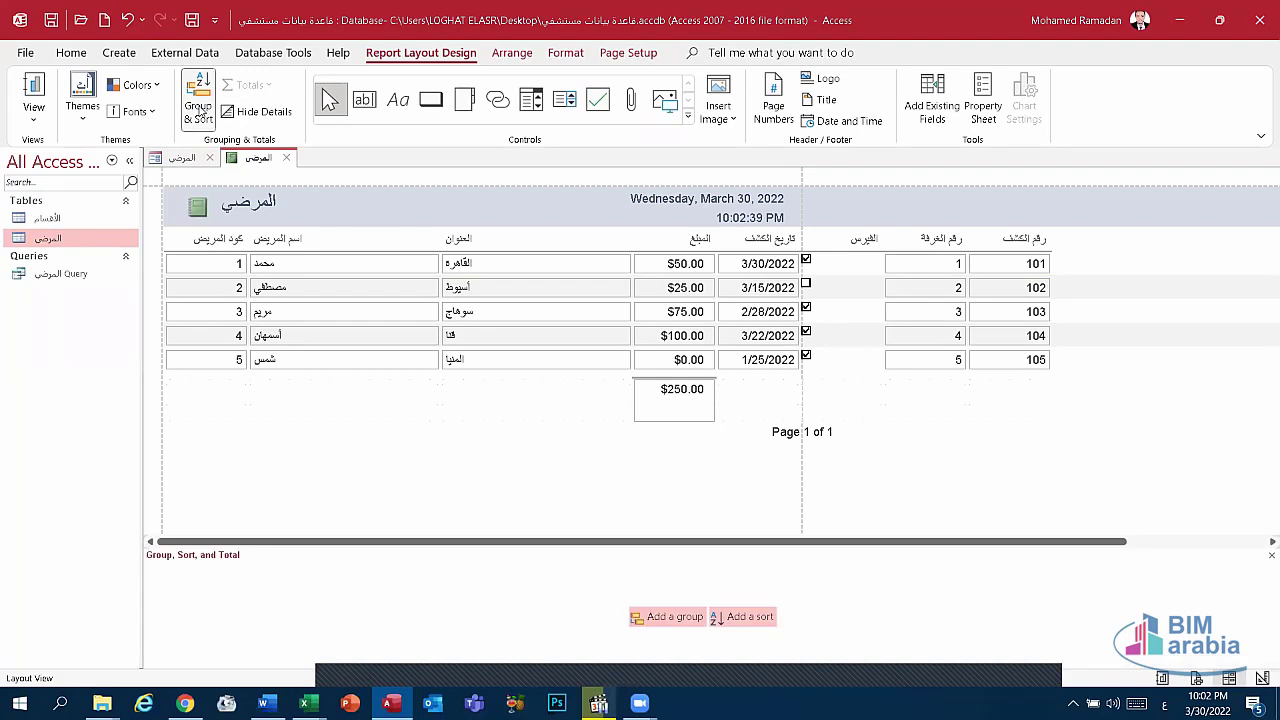
click(659, 616)
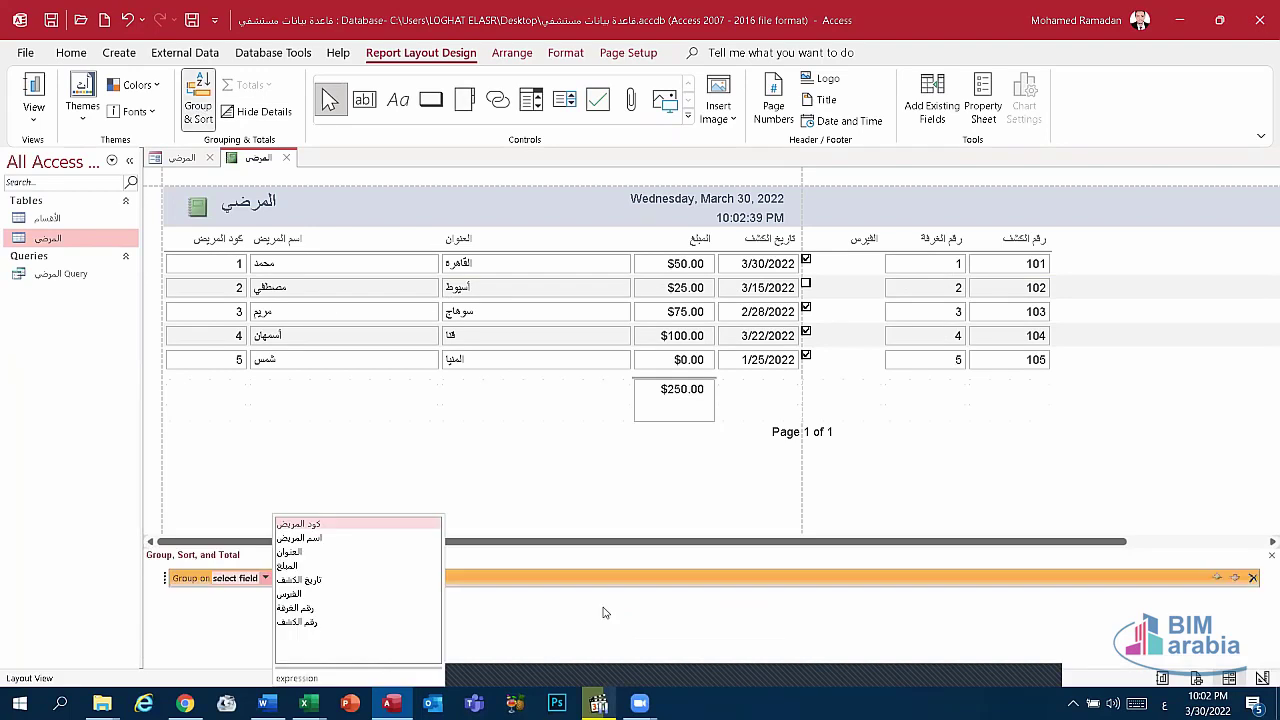
click(314, 539)
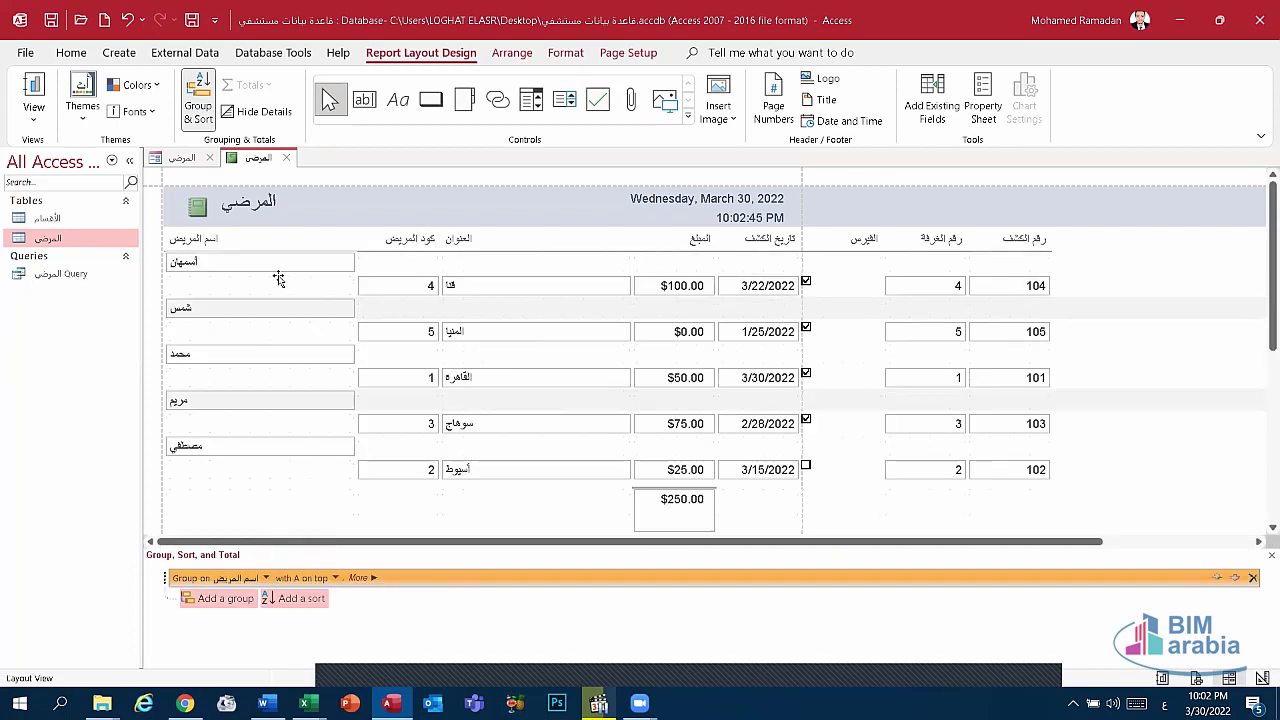
click(579, 302)
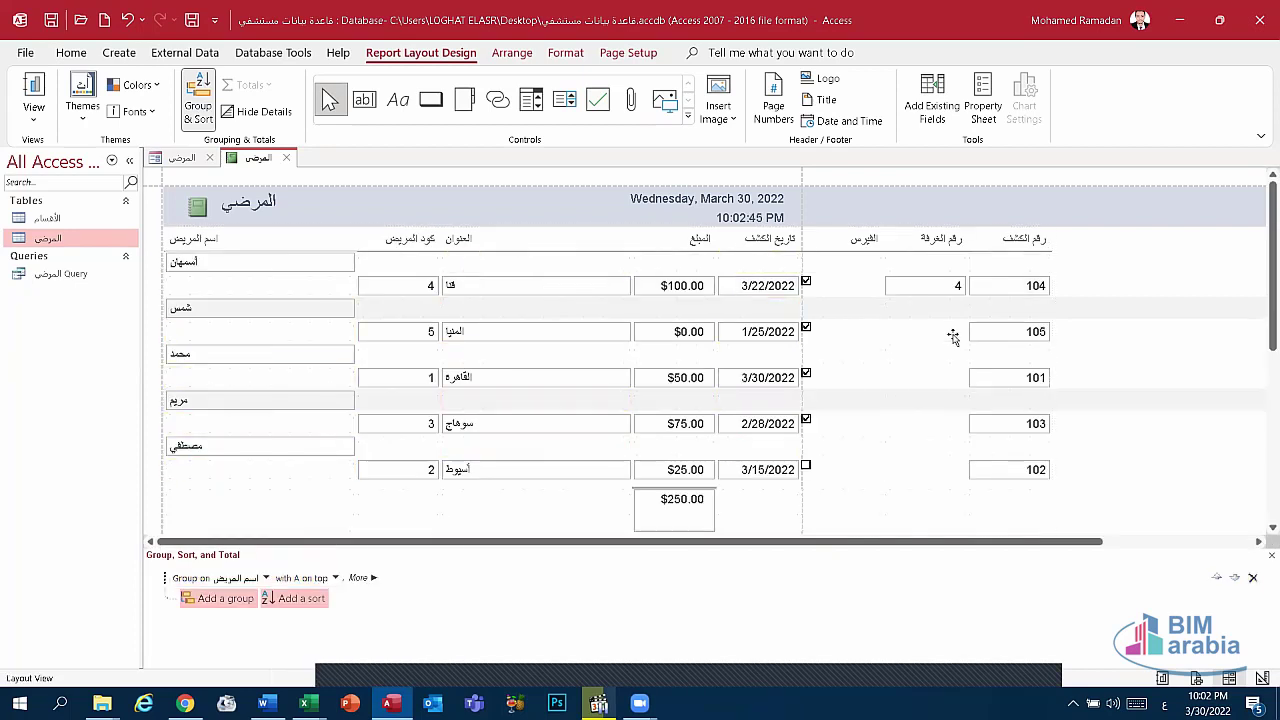
click(940, 332)
click(190, 100)
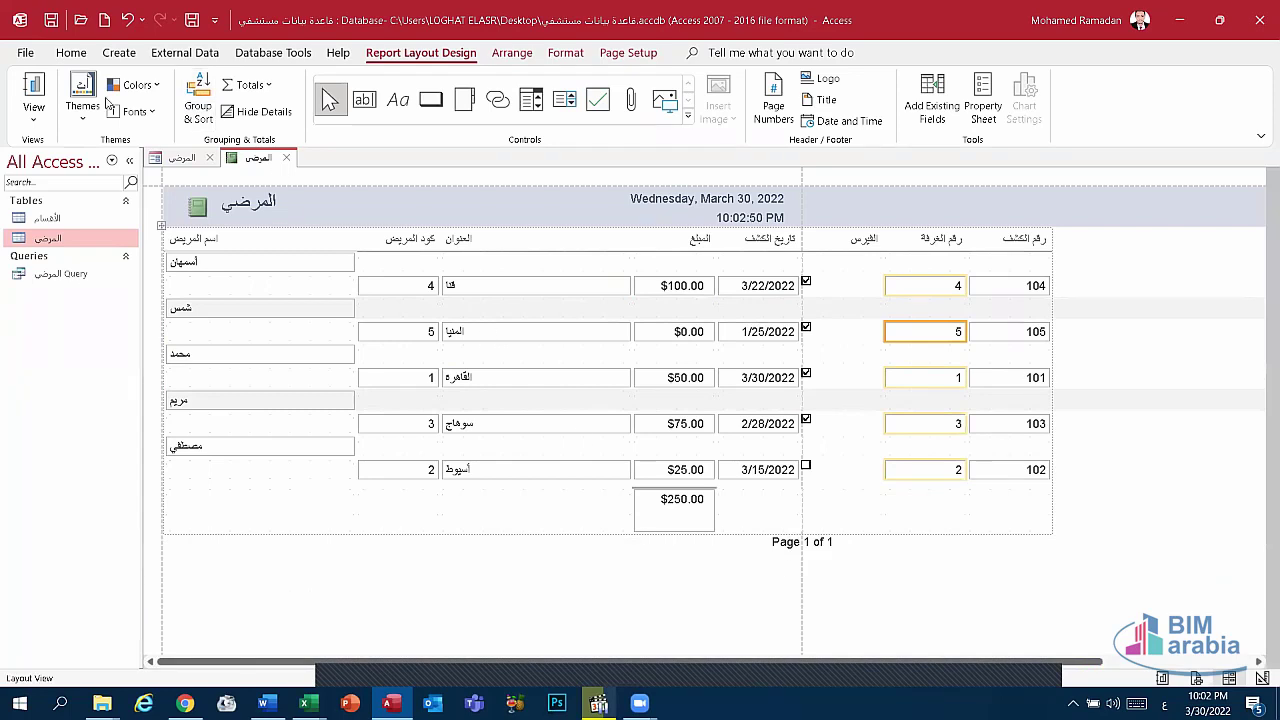
click(34, 112)
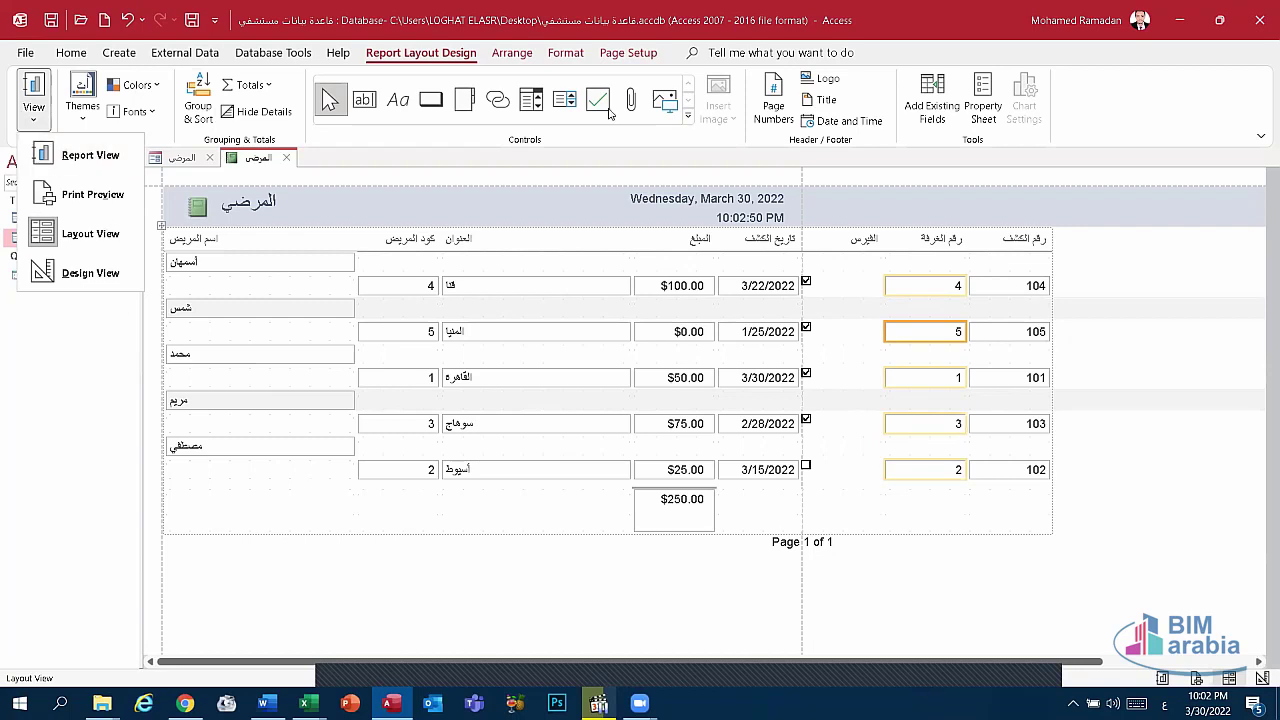
click(491, 432)
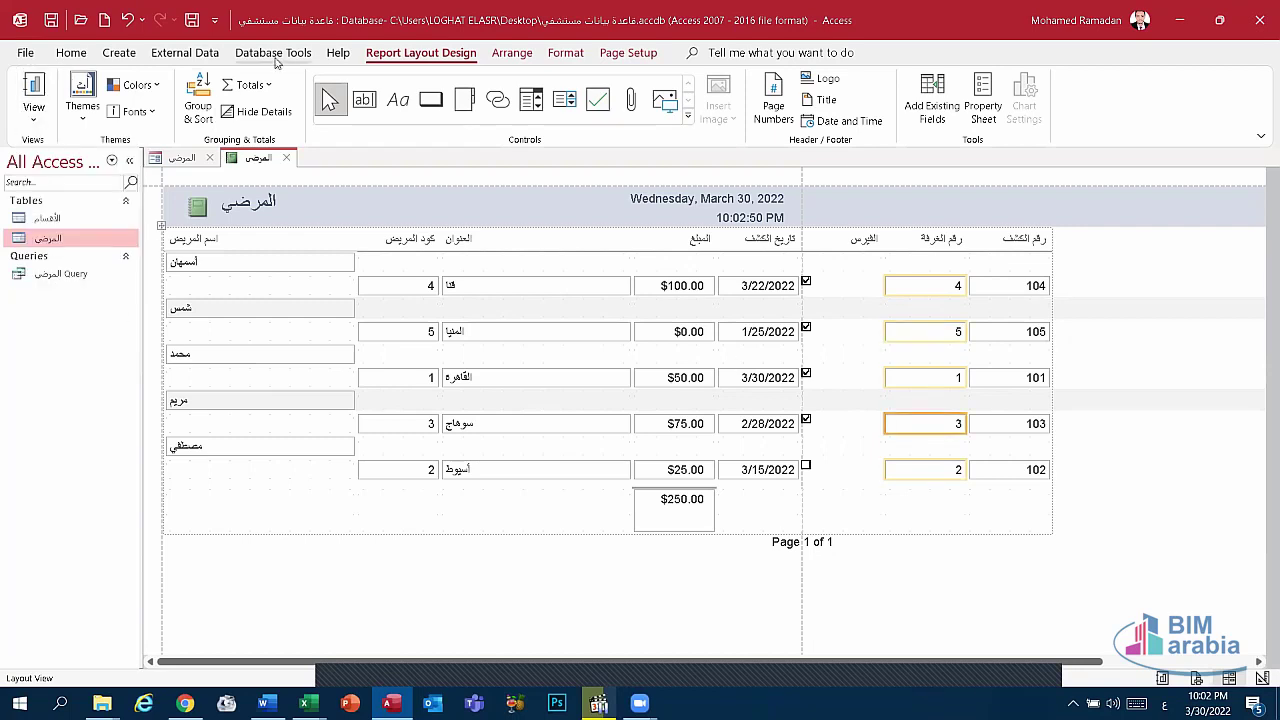
click(565, 53)
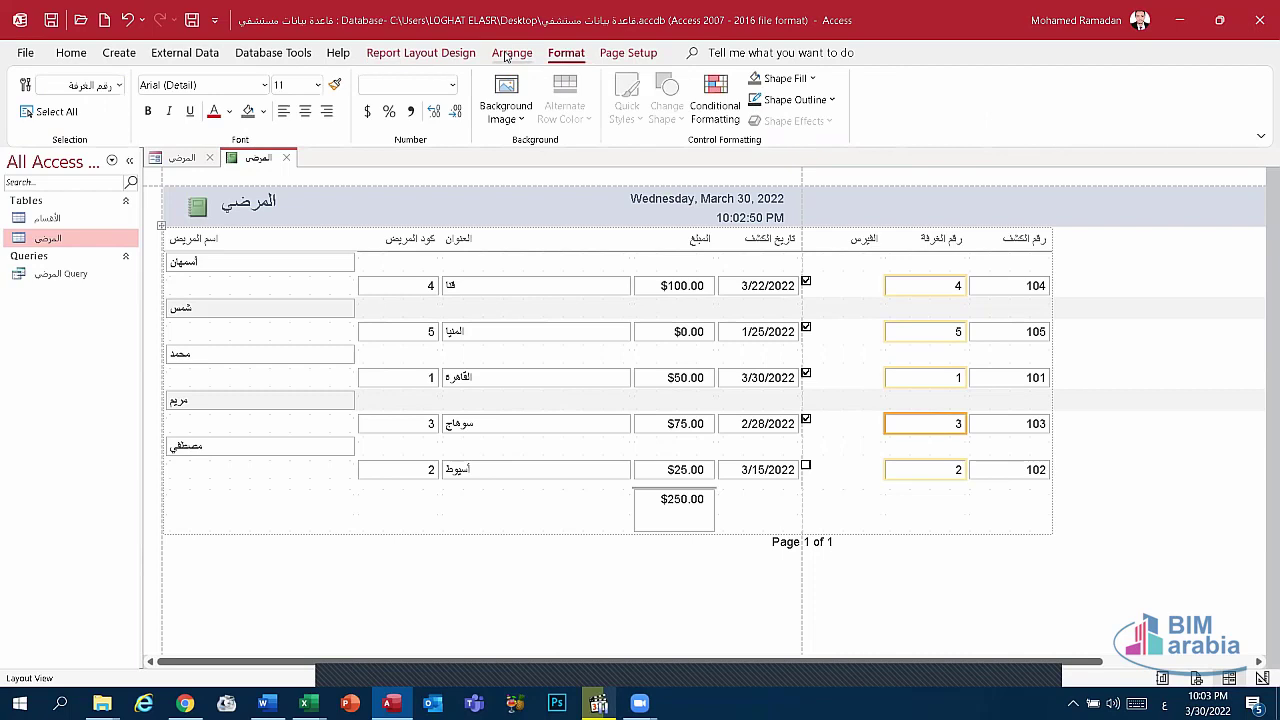
click(507, 55)
click(625, 53)
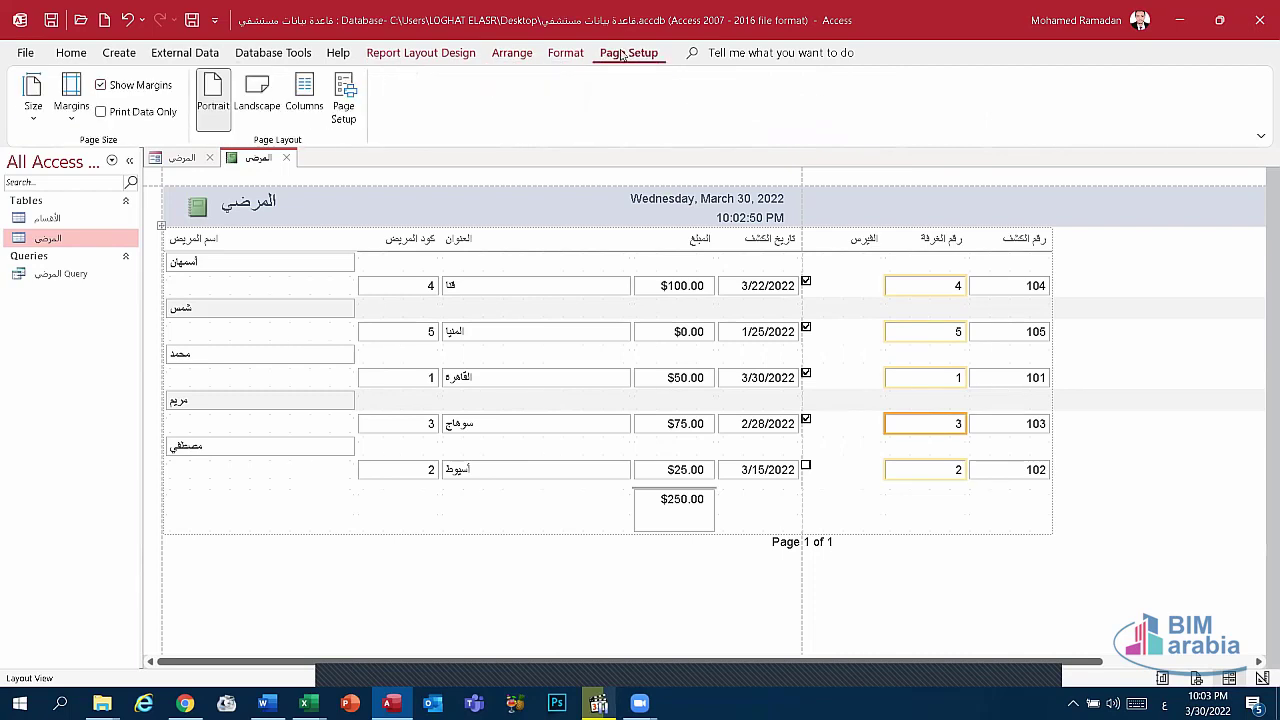
click(435, 55)
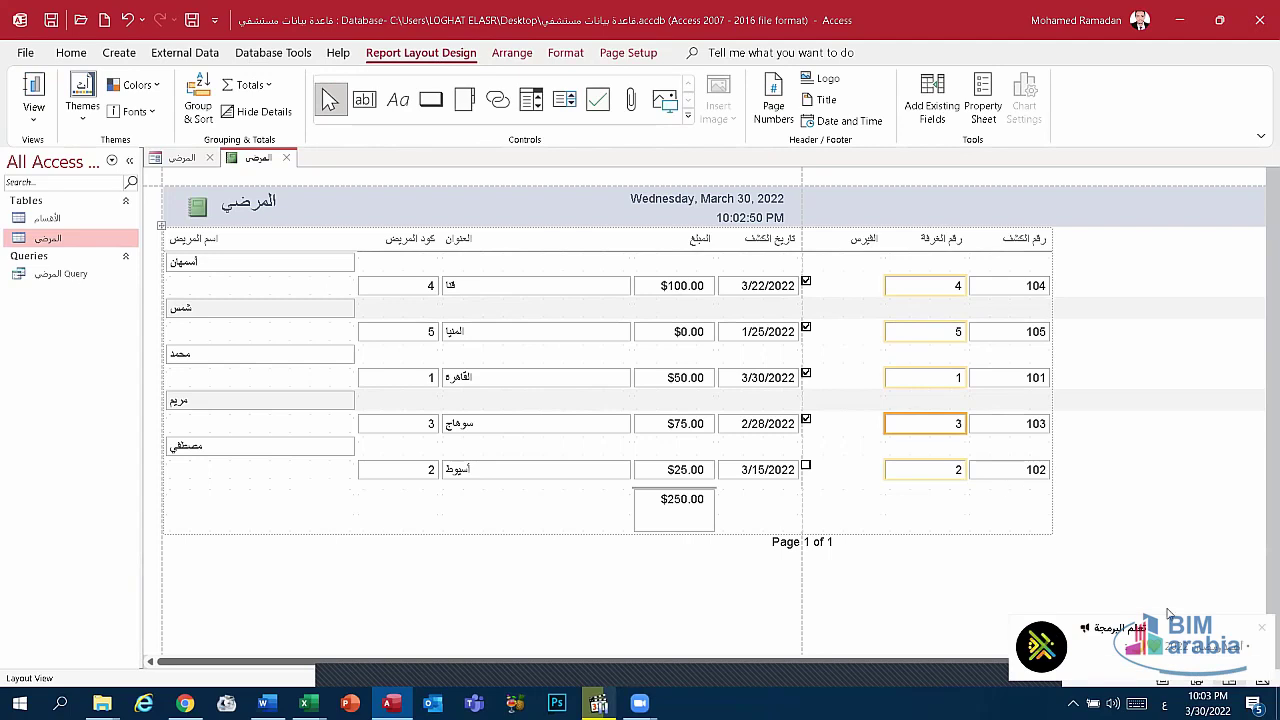
click(1263, 632)
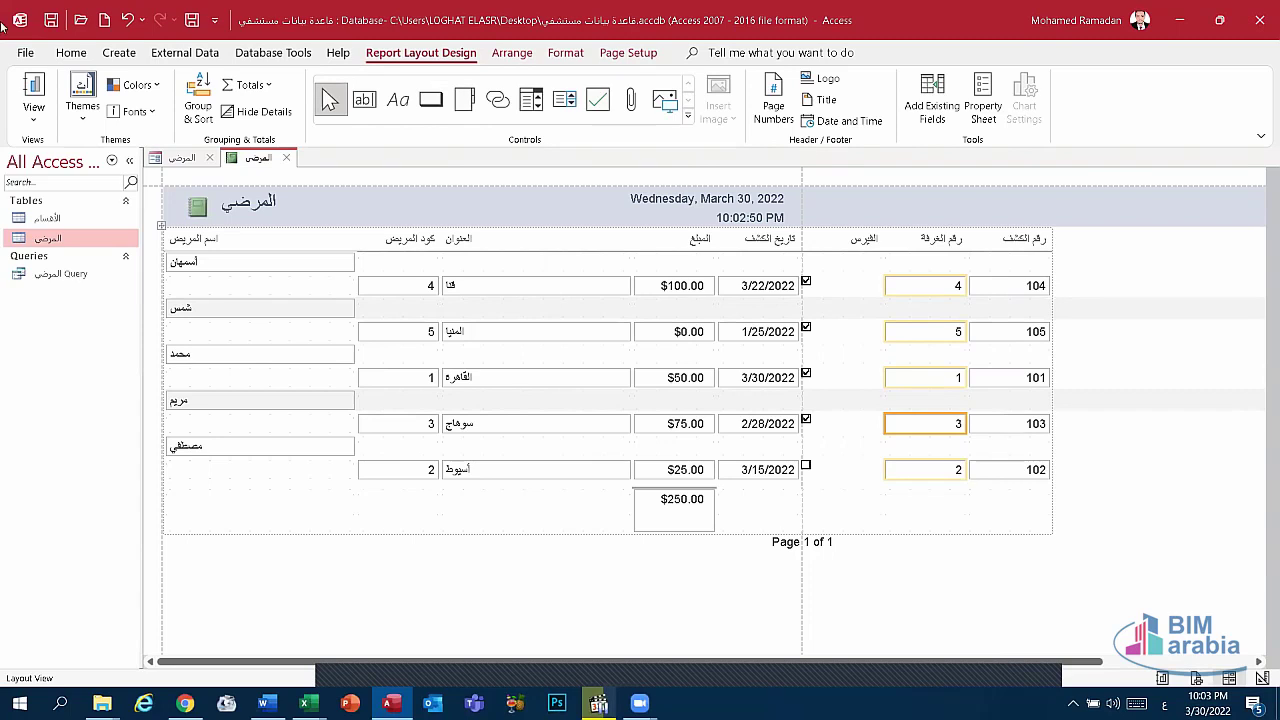
click(34, 100)
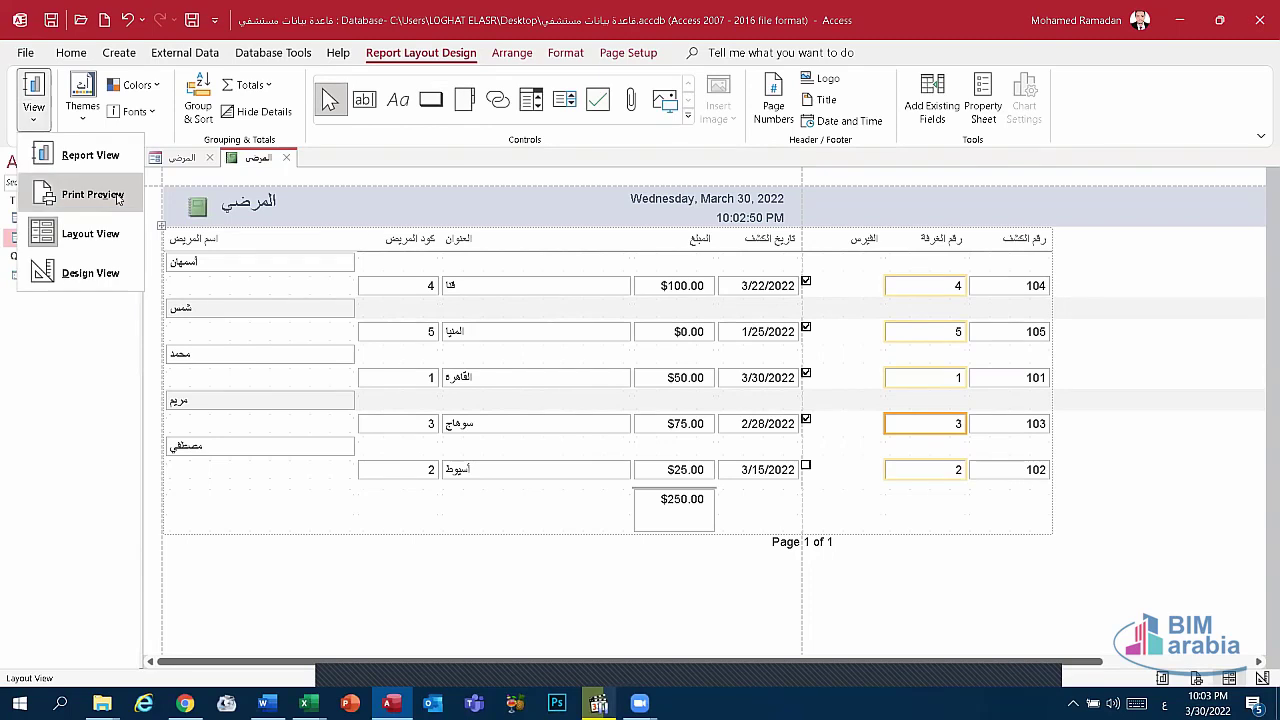
click(75, 194)
scroll(429, 283, down, 1)
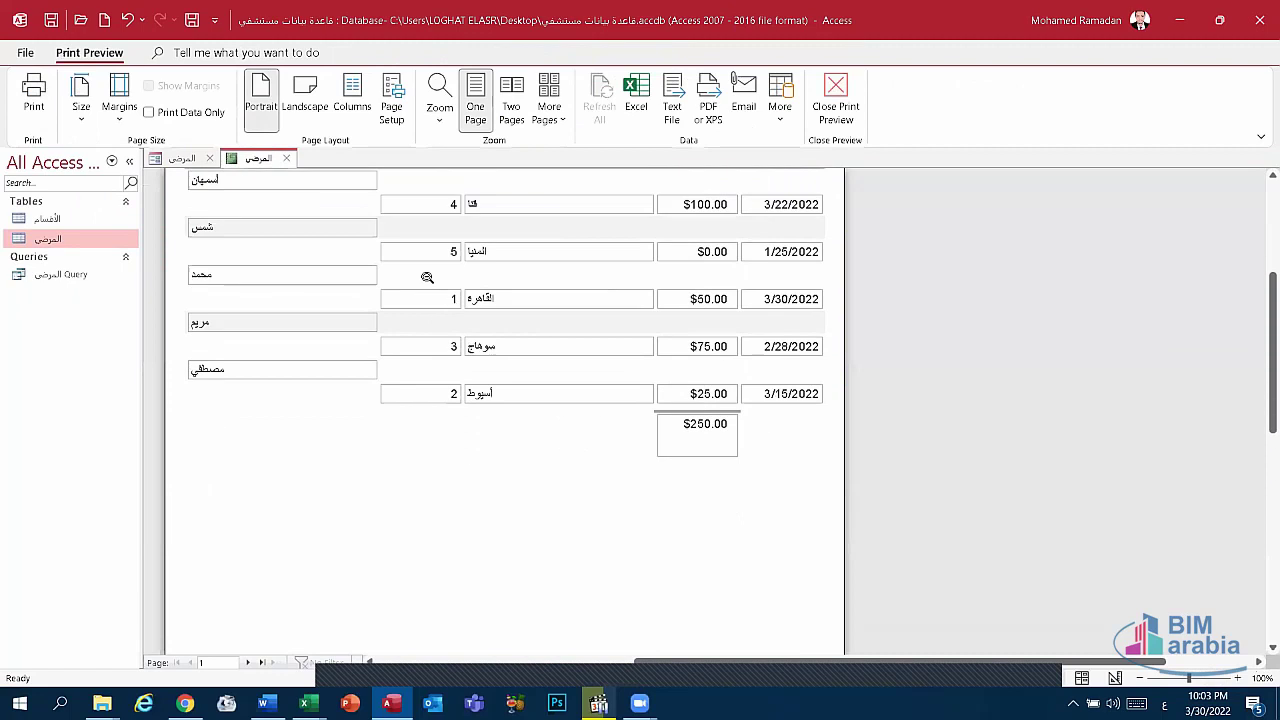
scroll(429, 277, down, 2)
scroll(432, 260, up, 2)
scroll(432, 256, up, 2)
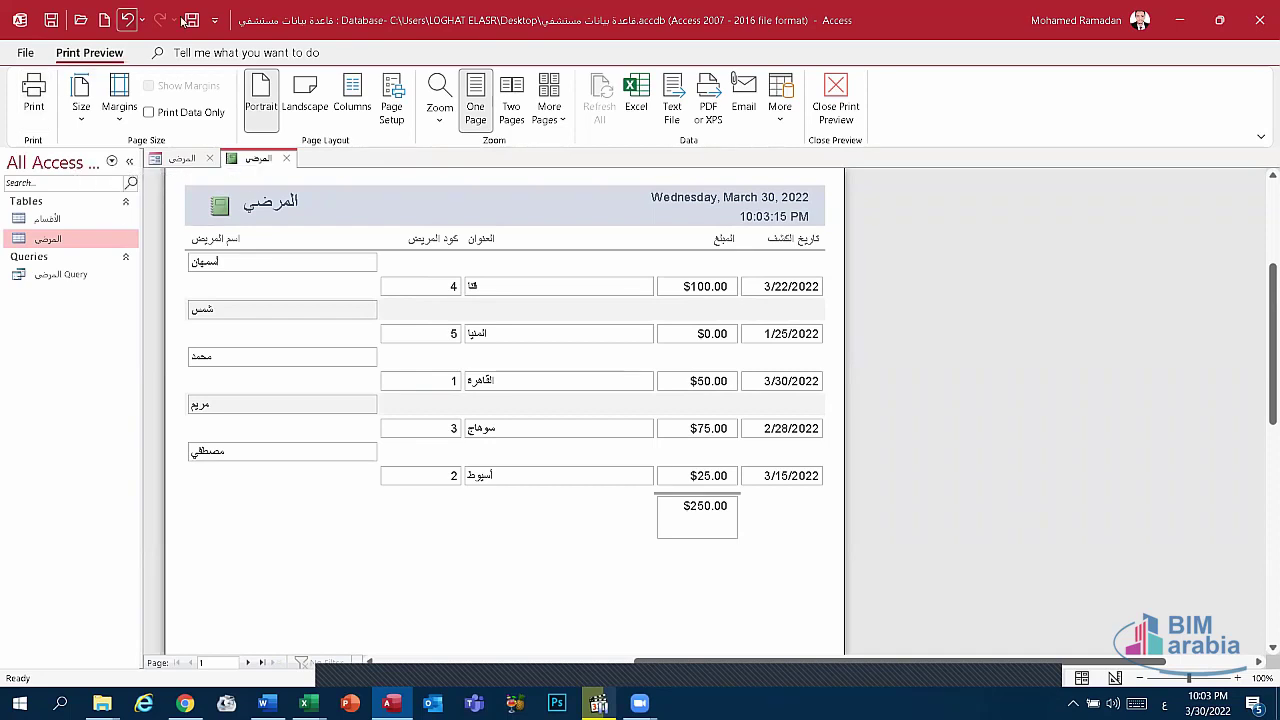
click(835, 100)
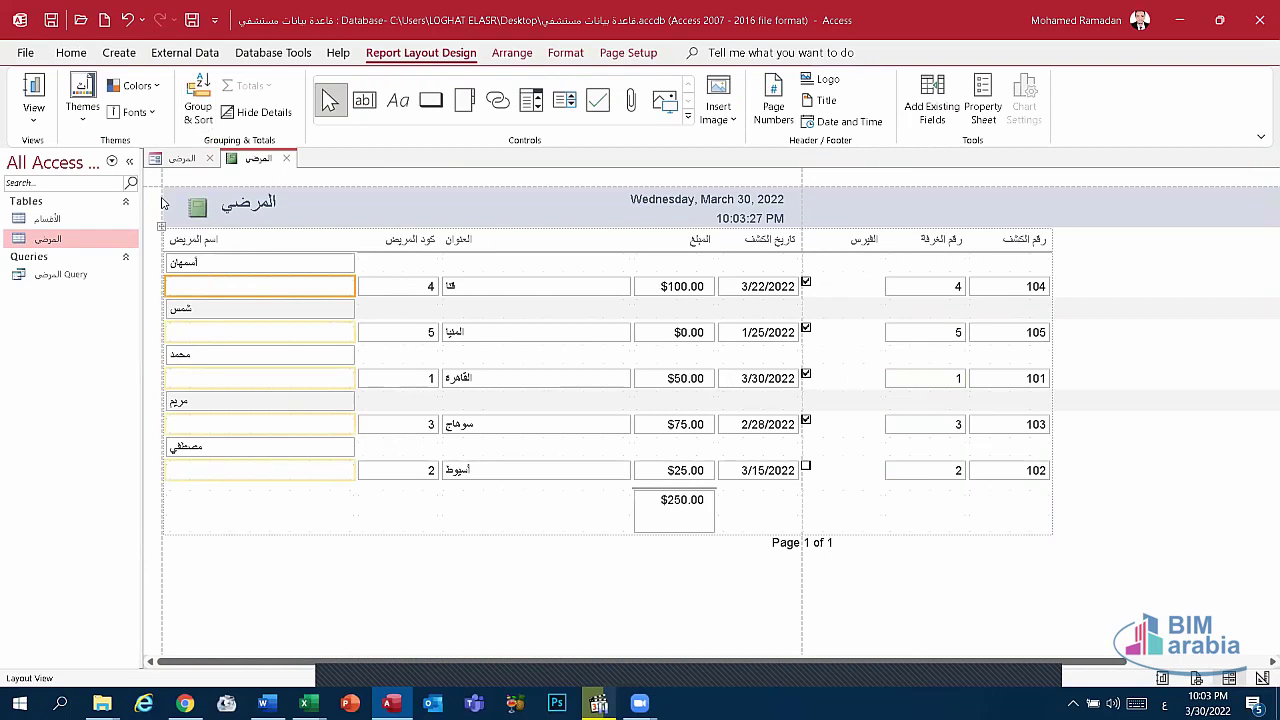
Save the patients report under the name المرضى.
right_click(262, 158)
click(301, 170)
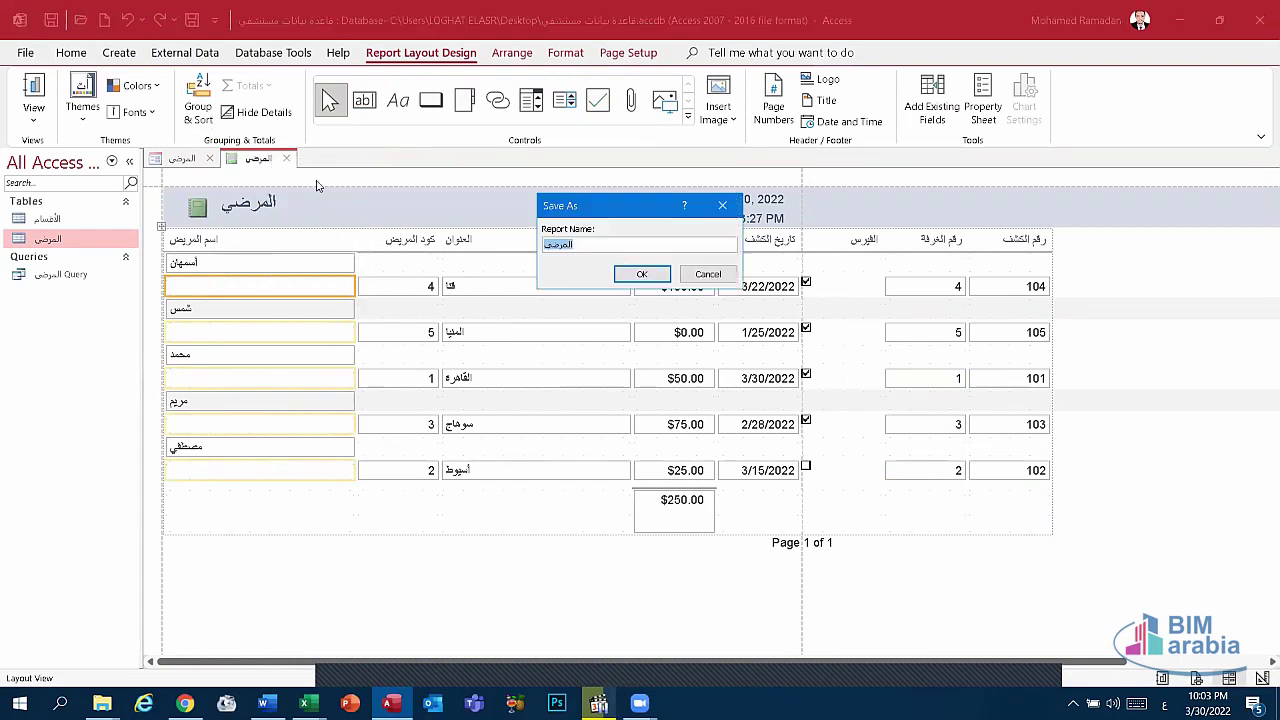
click(643, 277)
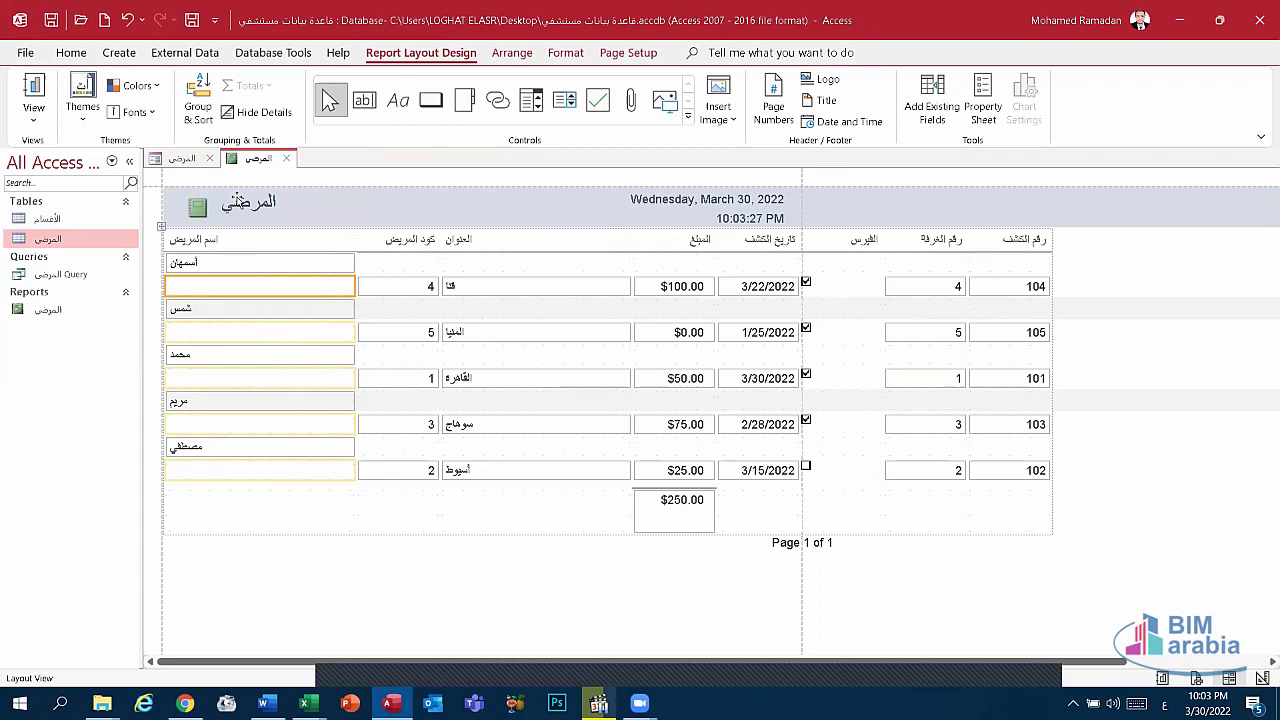
Save the patients form as المرضى, then close both the report and form tabs.
right_click(197, 160)
click(245, 174)
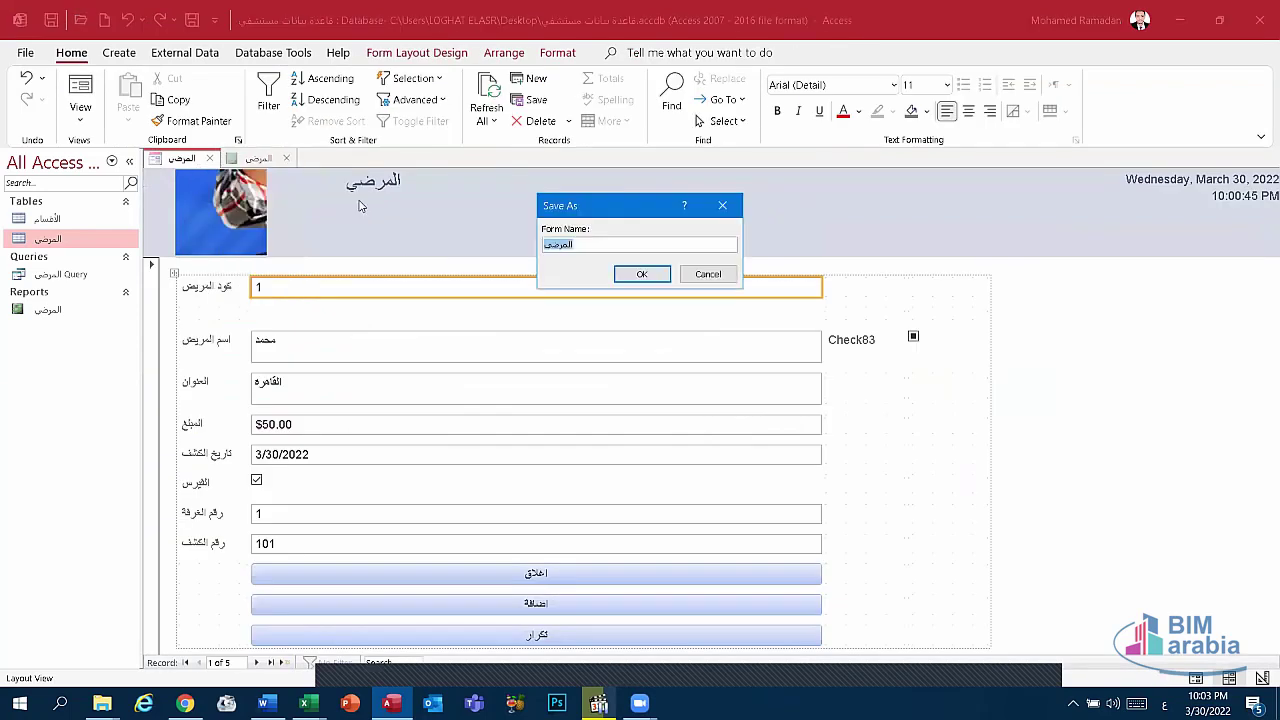
click(645, 275)
click(287, 159)
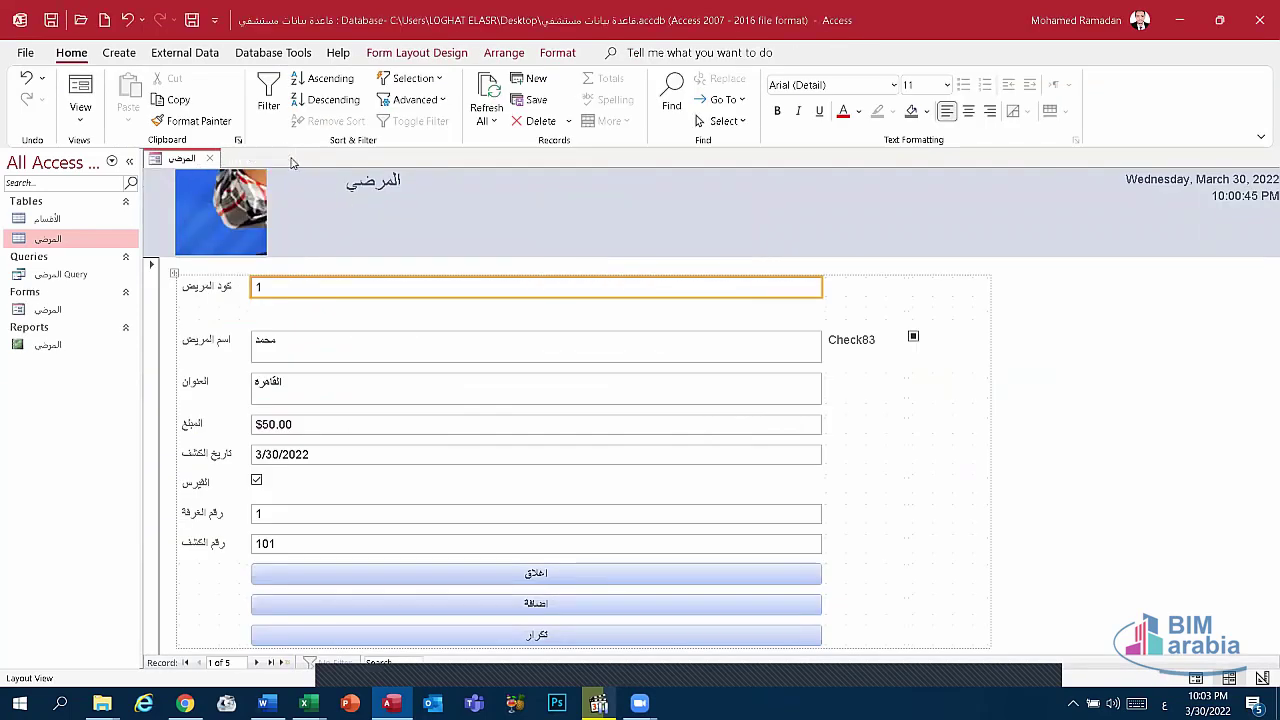
click(211, 160)
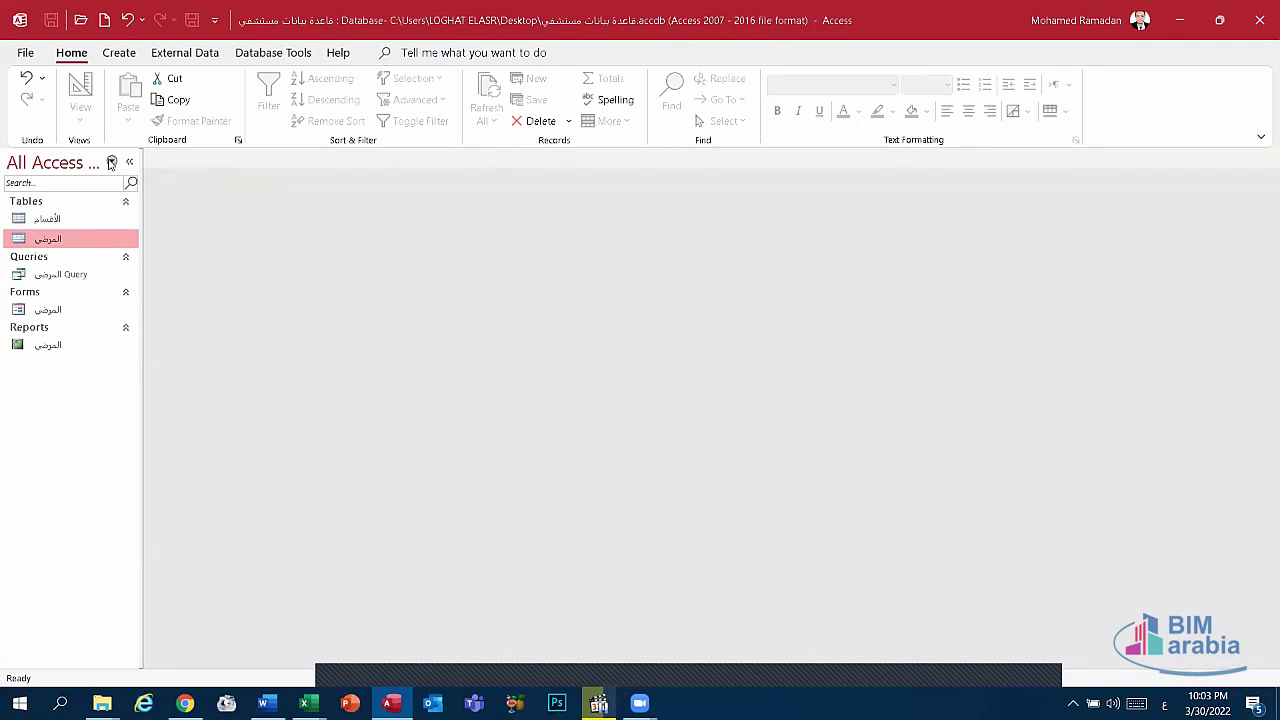
Show the navigation pane's category and filter options, dismissing them without changes.
click(111, 163)
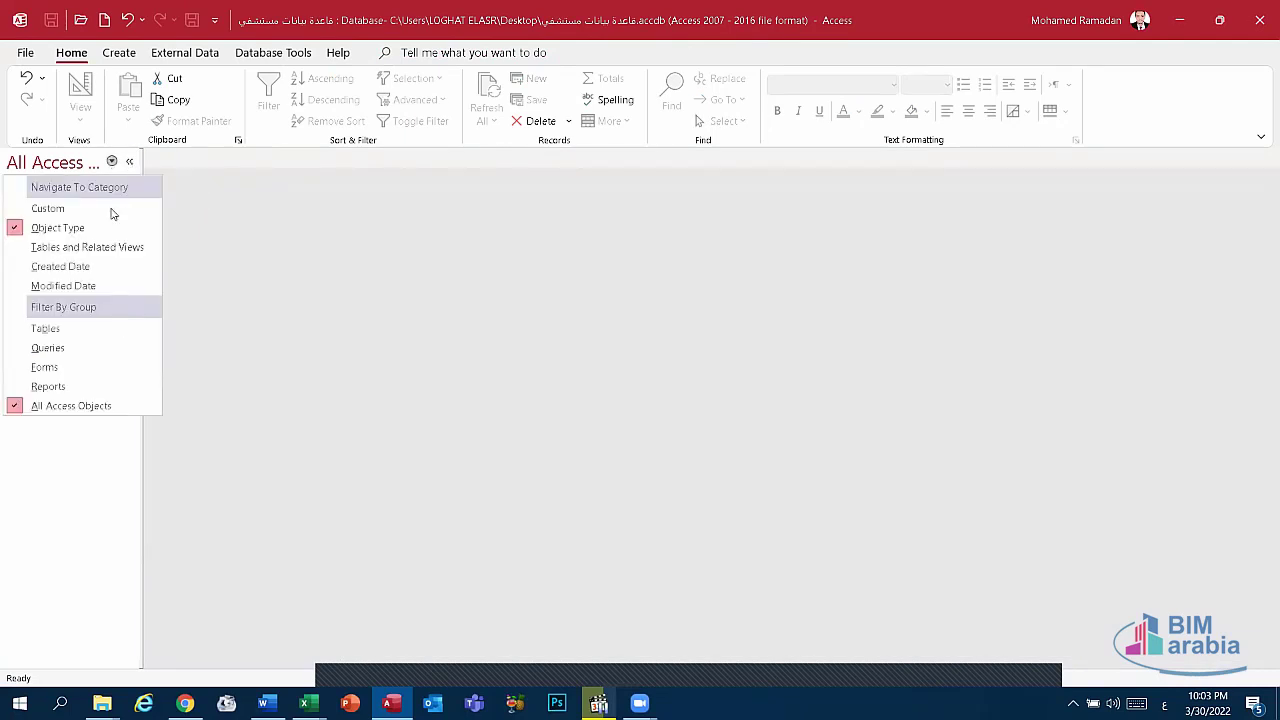
click(319, 304)
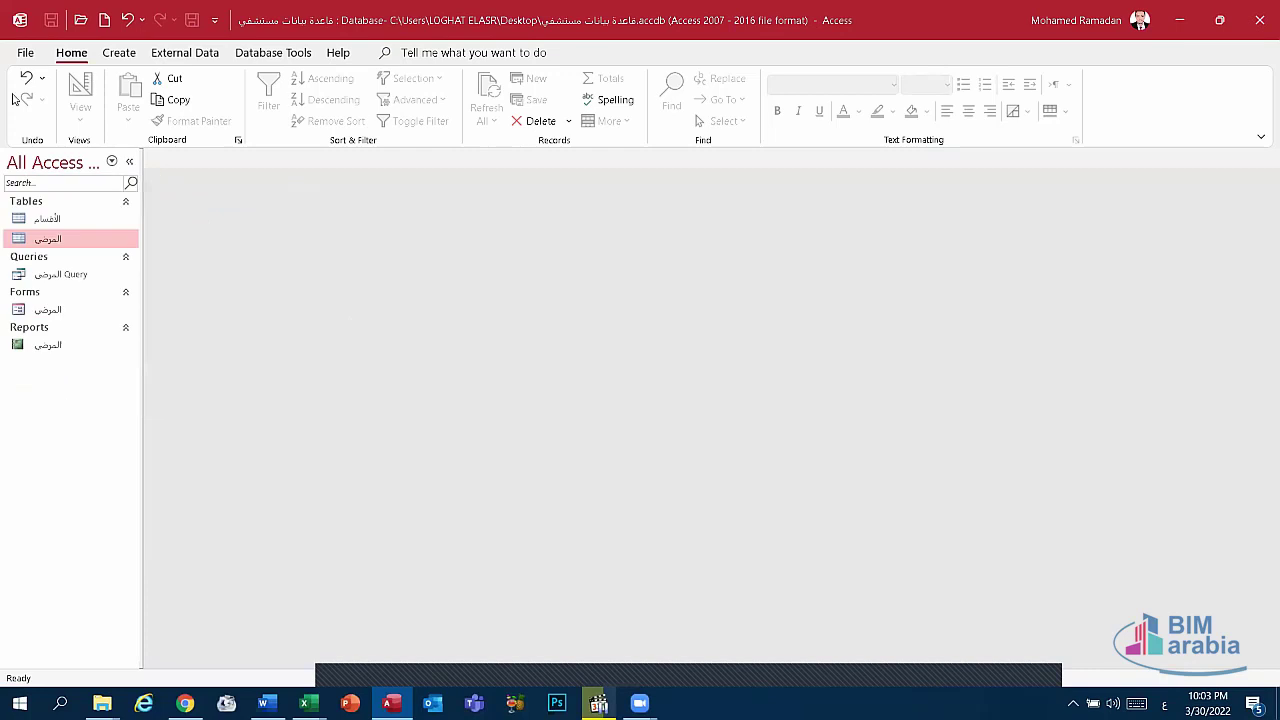
click(111, 162)
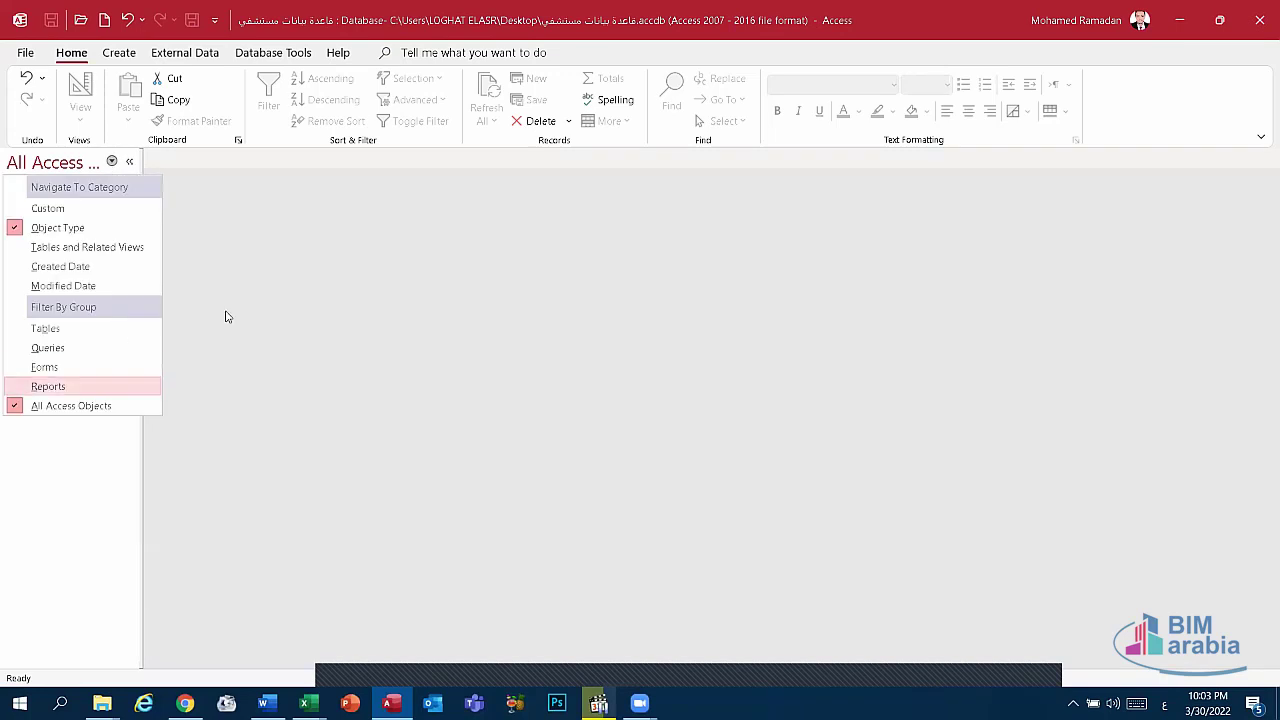
click(230, 312)
click(112, 162)
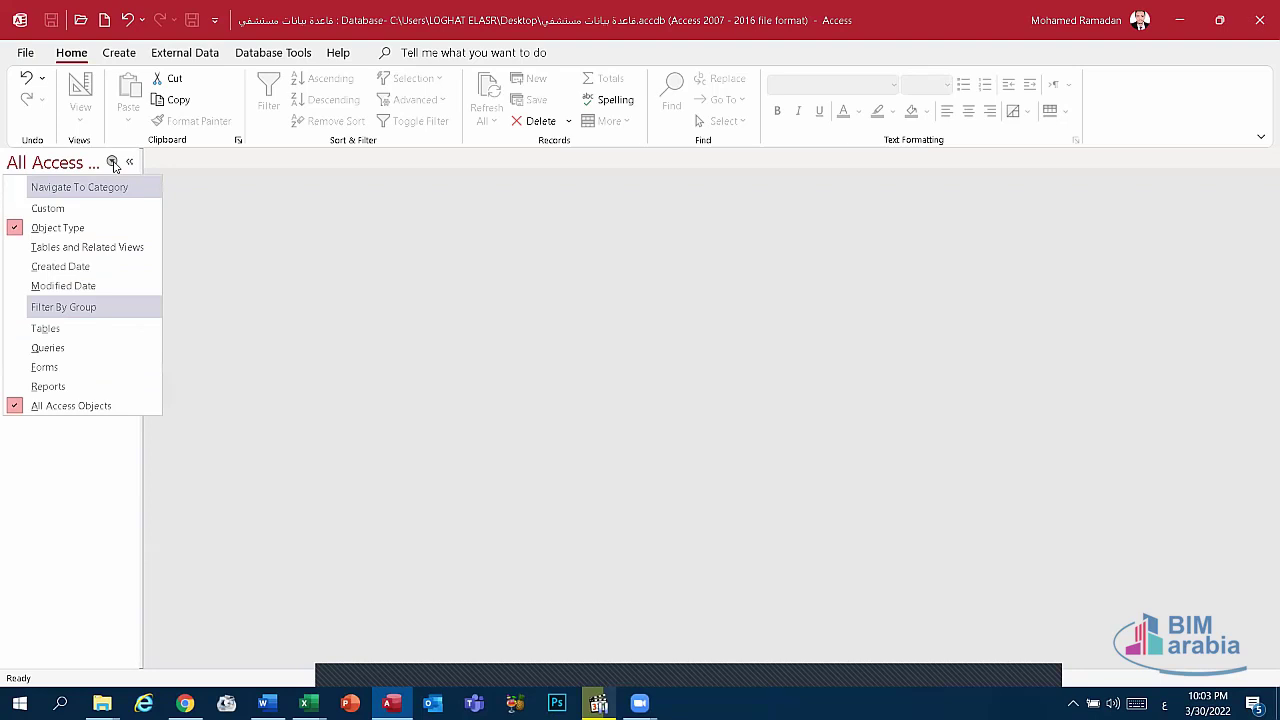
click(113, 163)
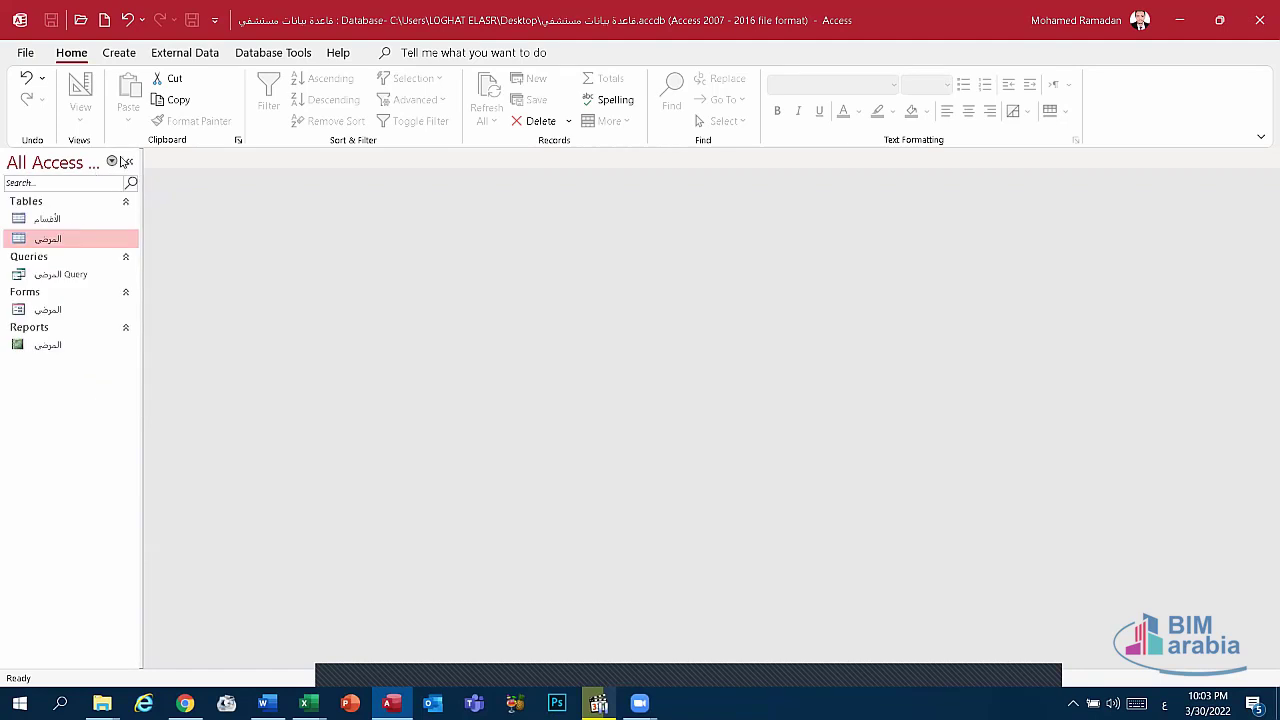
Collapse and re-expand the navigation pane three times, then bring up its filter options again.
click(126, 161)
click(14, 164)
click(128, 161)
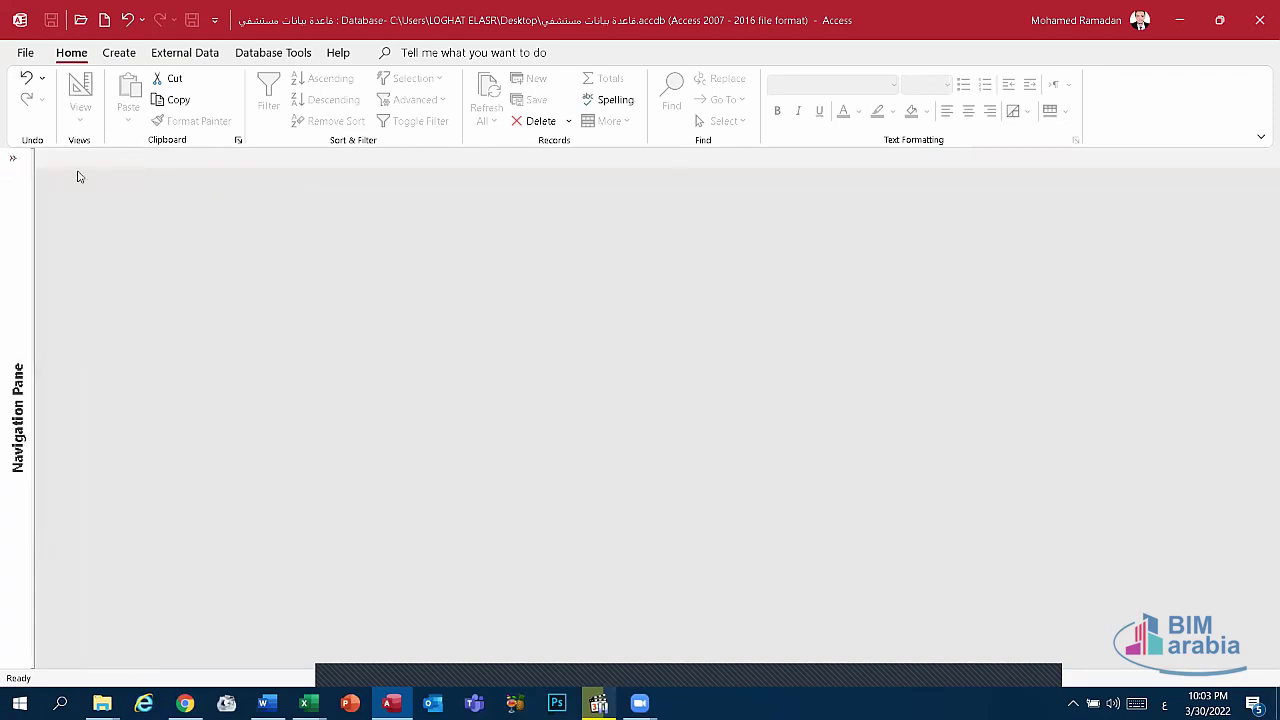
click(13, 158)
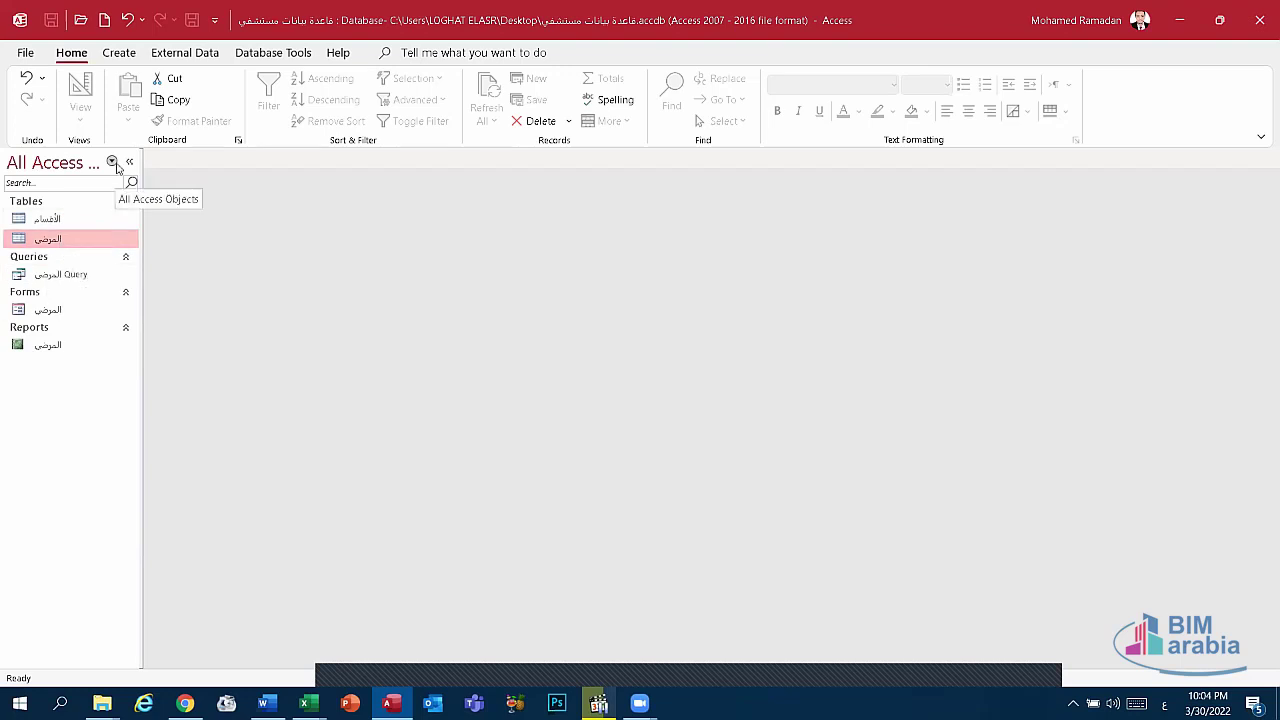
click(130, 163)
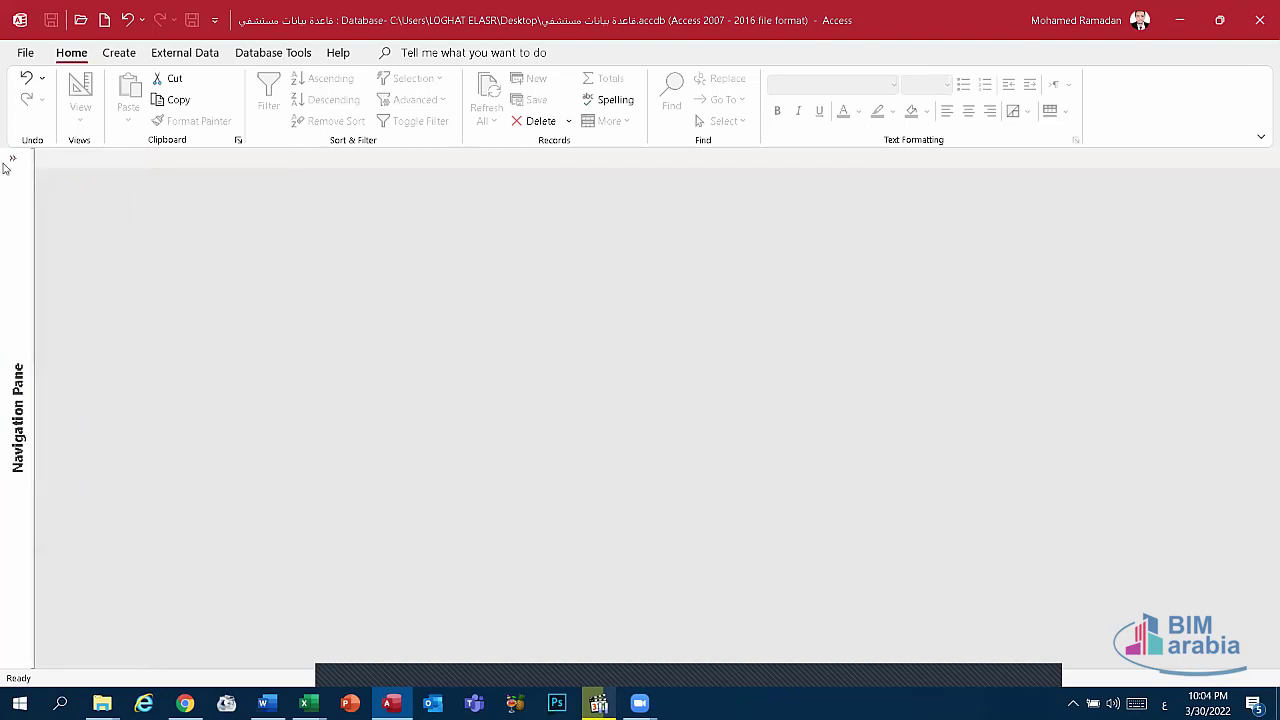
click(10, 160)
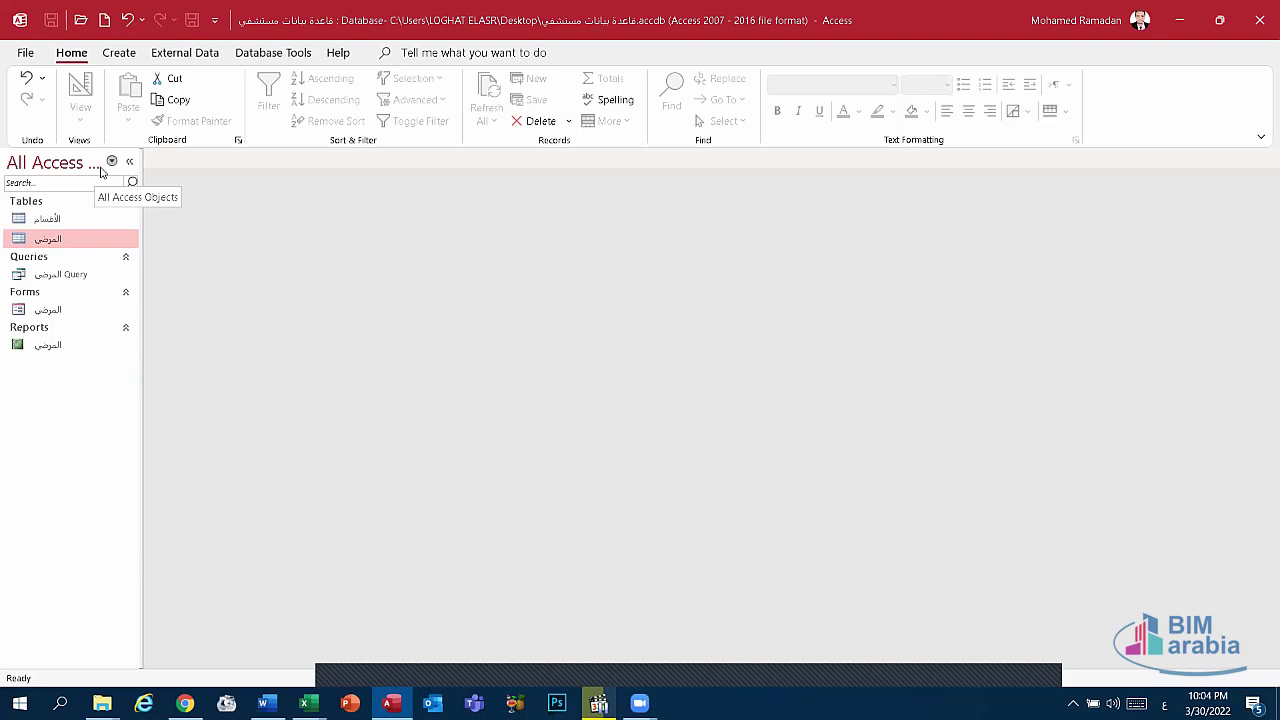
click(101, 171)
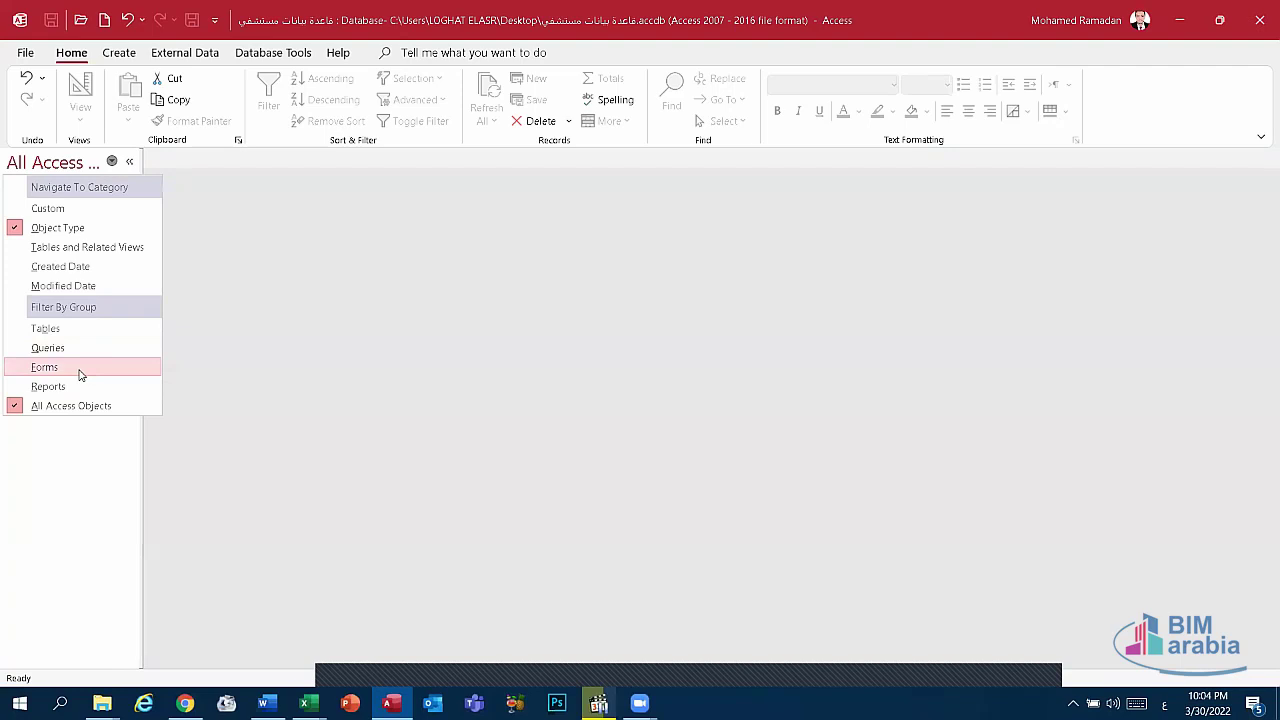
Filter the navigation pane to Forms, then Queries, then Tables, and finally All Access Objects.
click(81, 375)
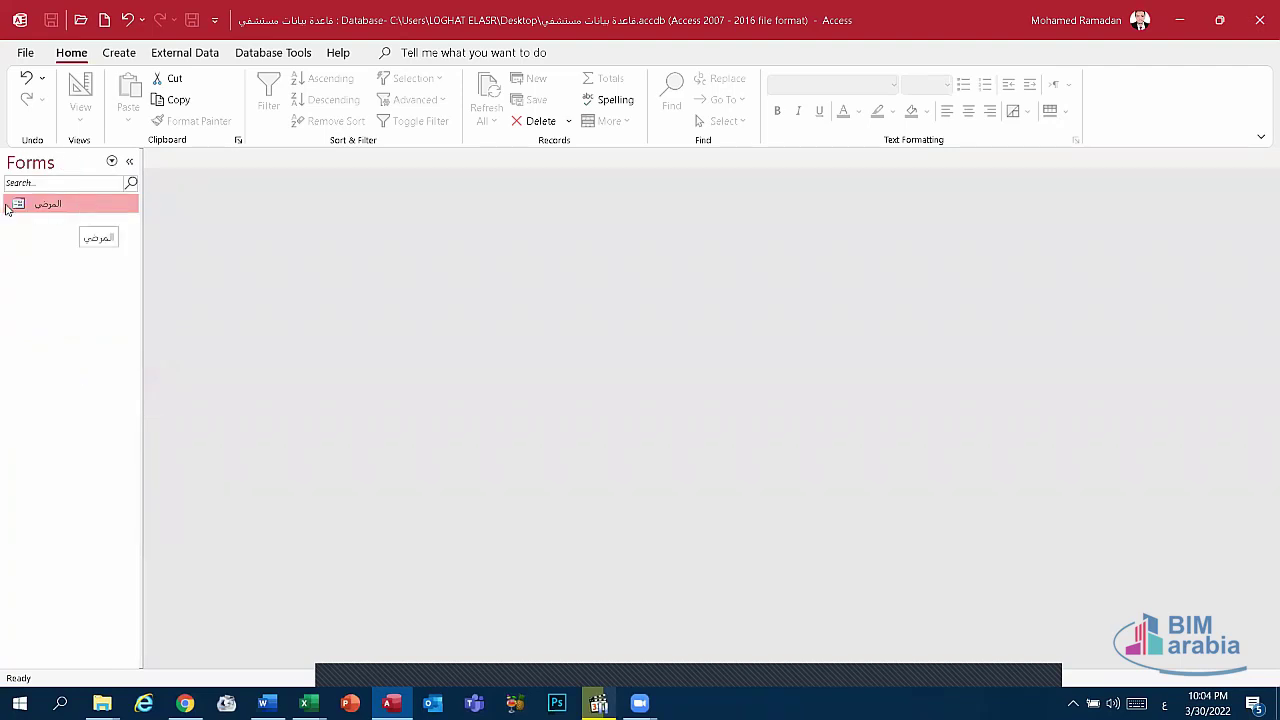
click(110, 162)
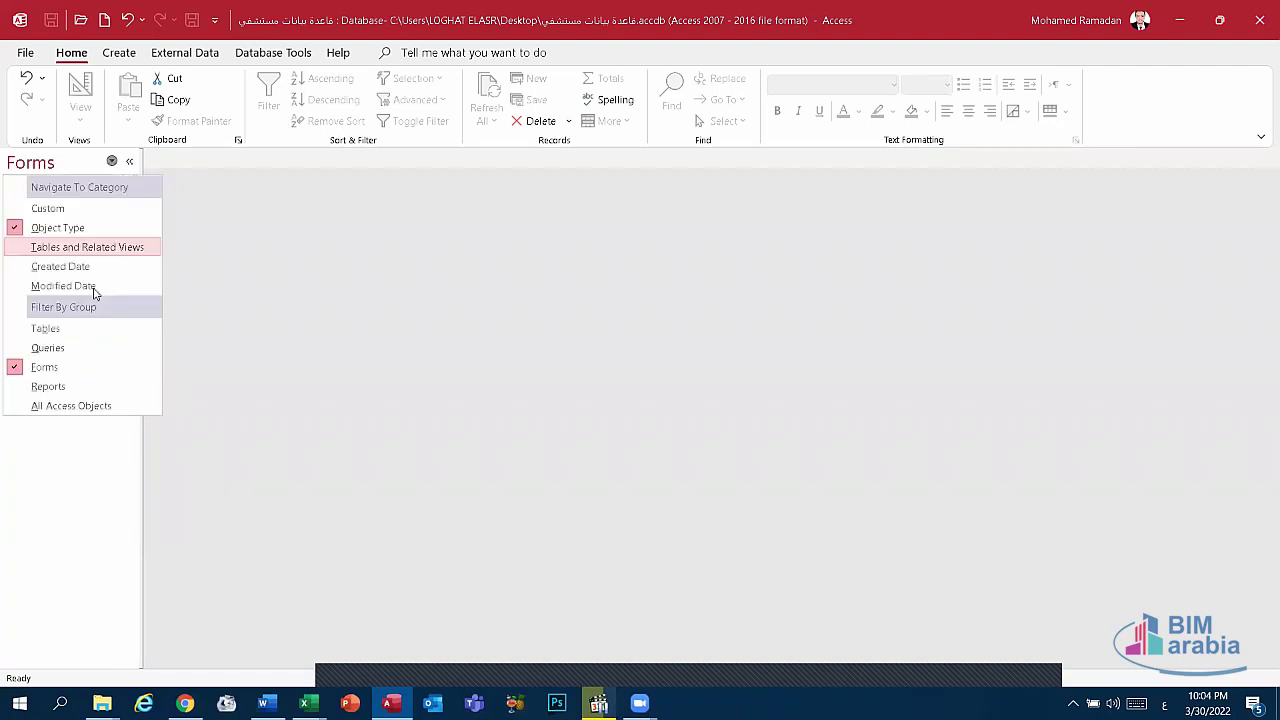
click(48, 348)
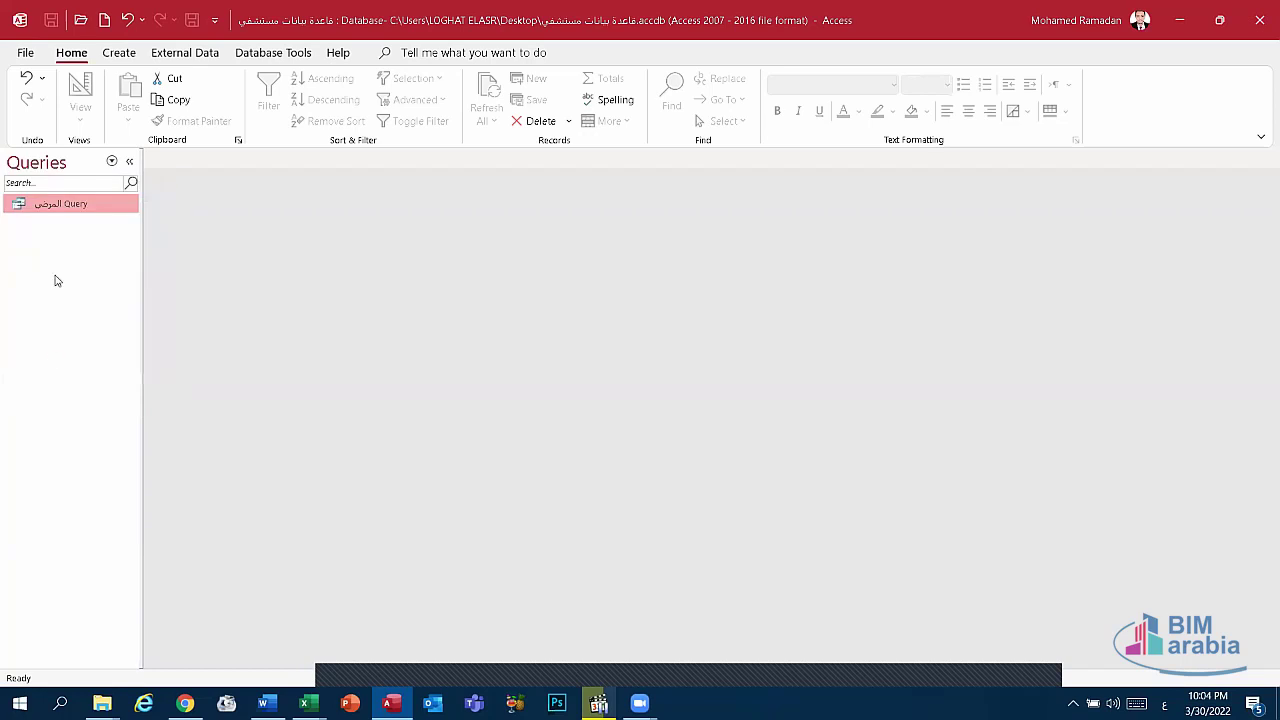
click(112, 162)
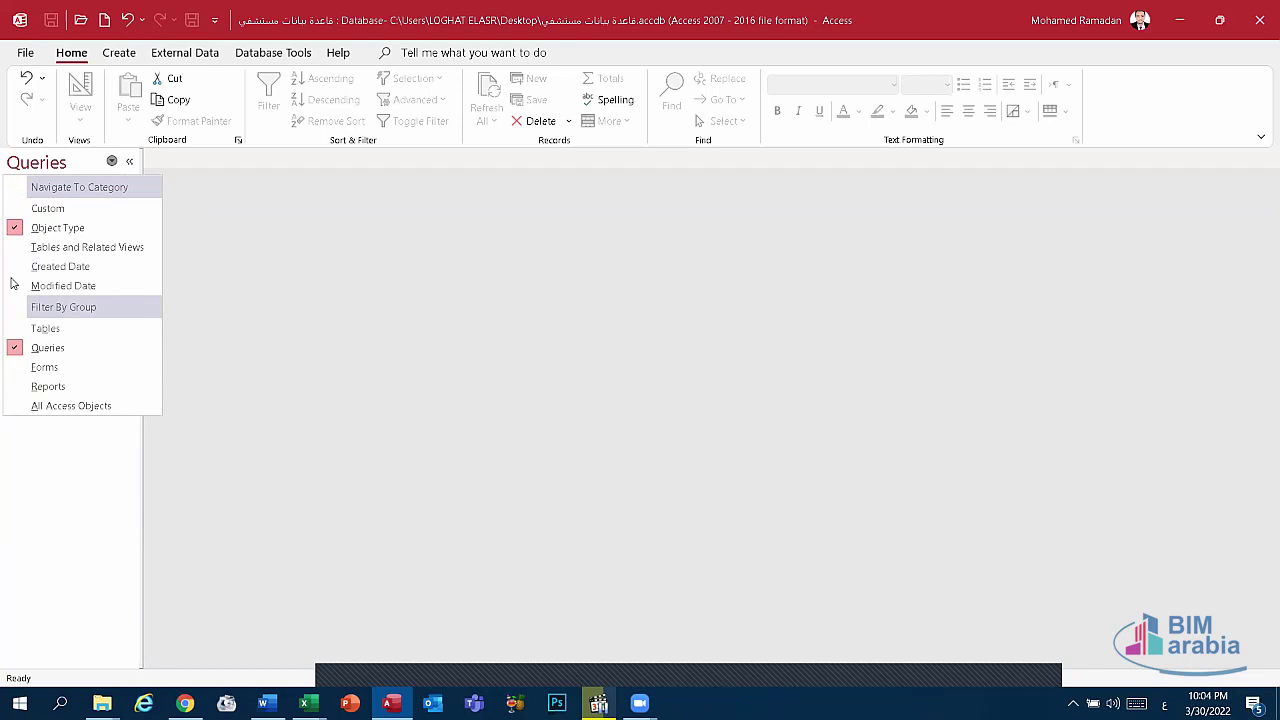
click(58, 336)
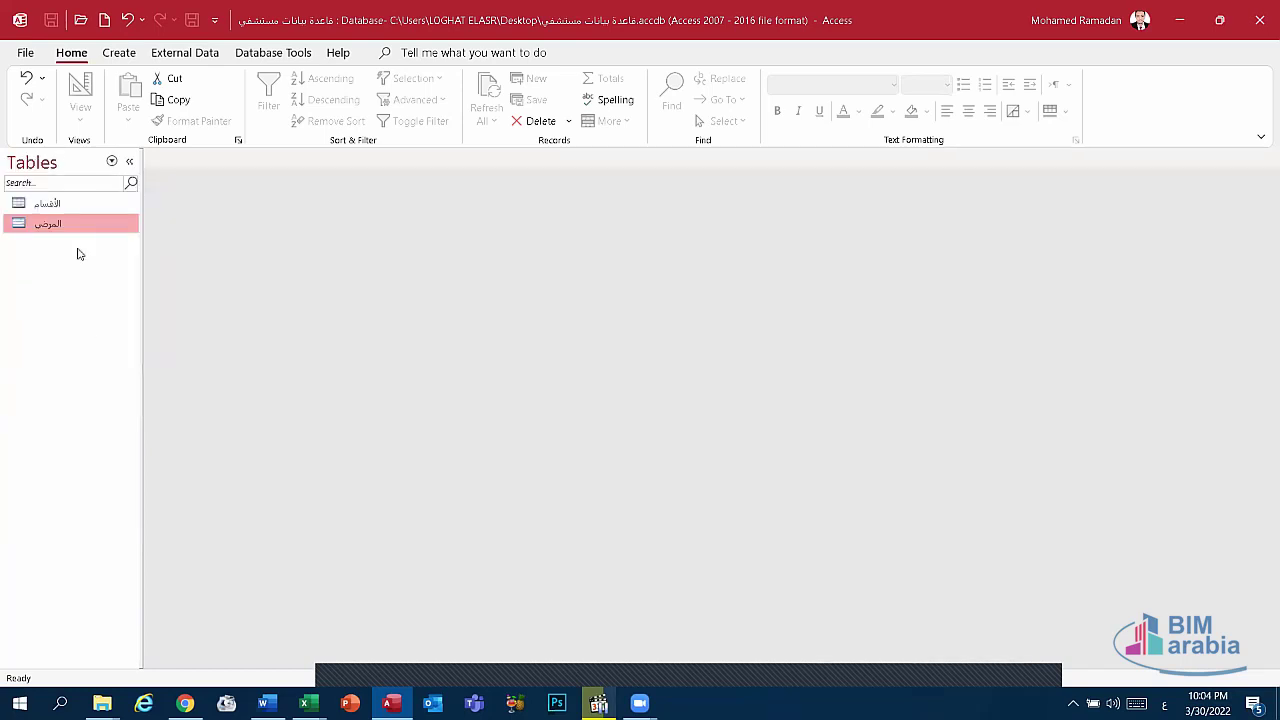
click(110, 162)
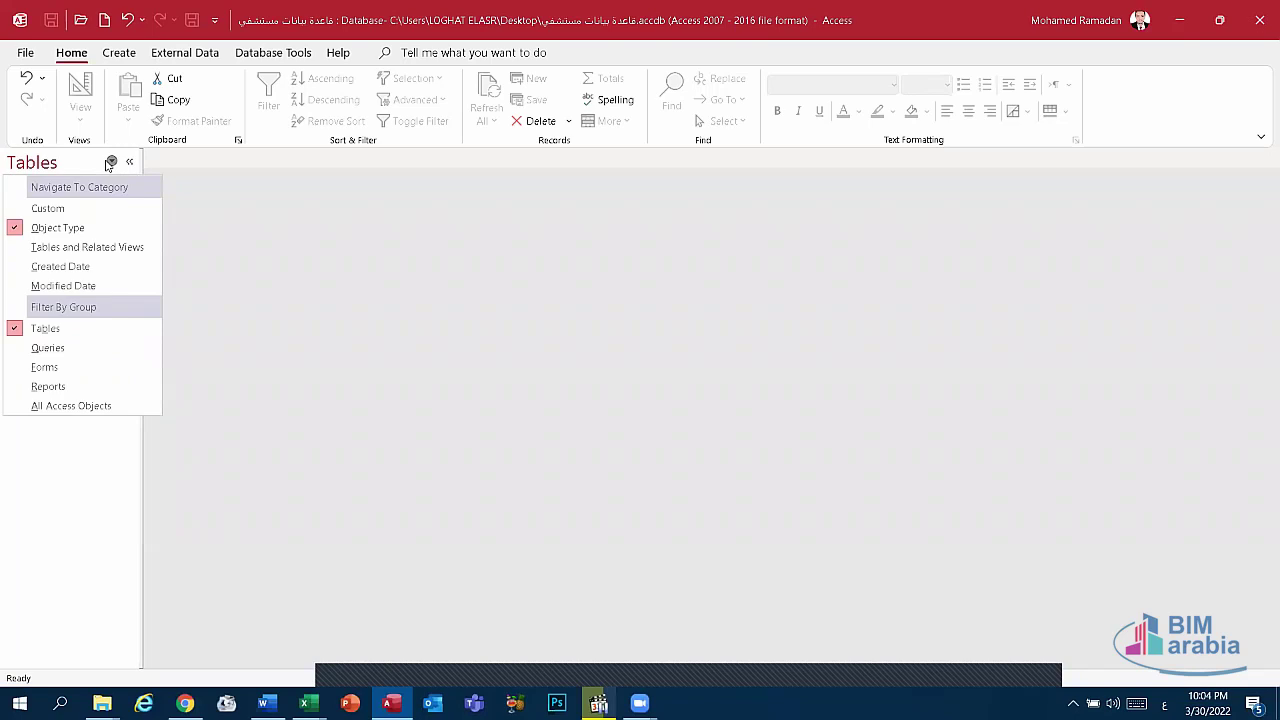
click(47, 407)
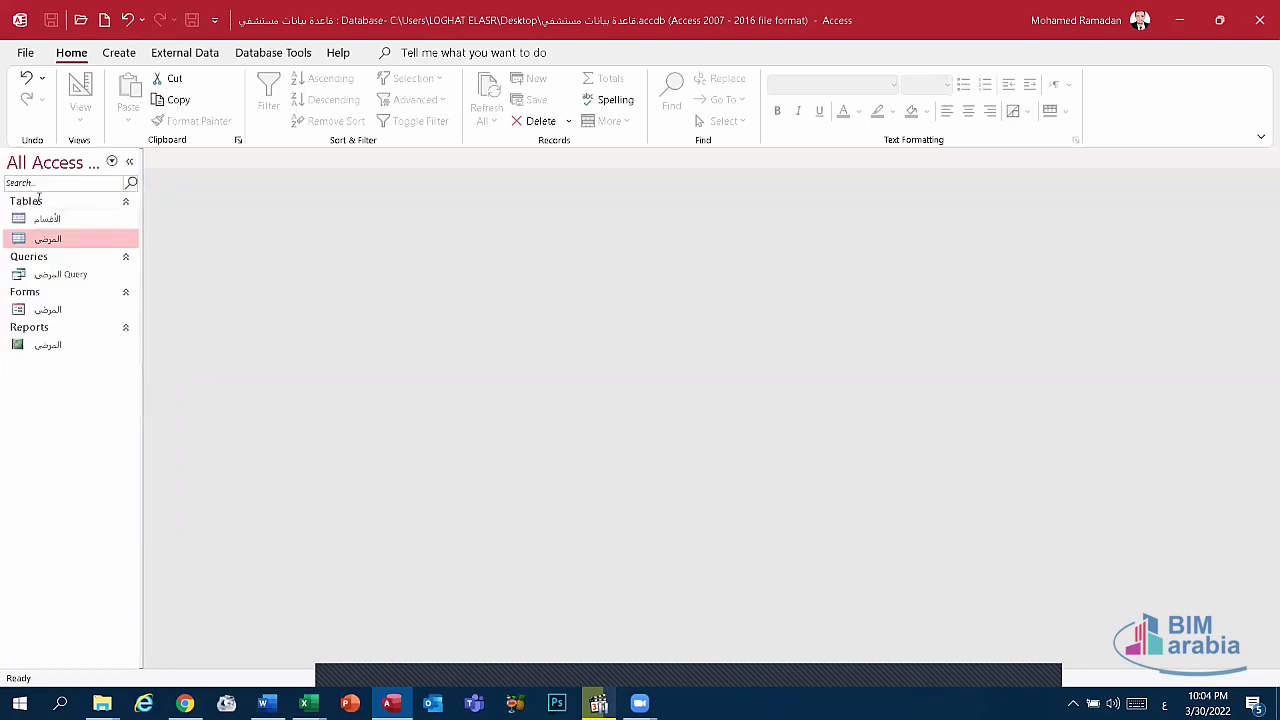
Open and close the navigation filter options again, then show the External Data import/export commands.
click(85, 243)
click(89, 175)
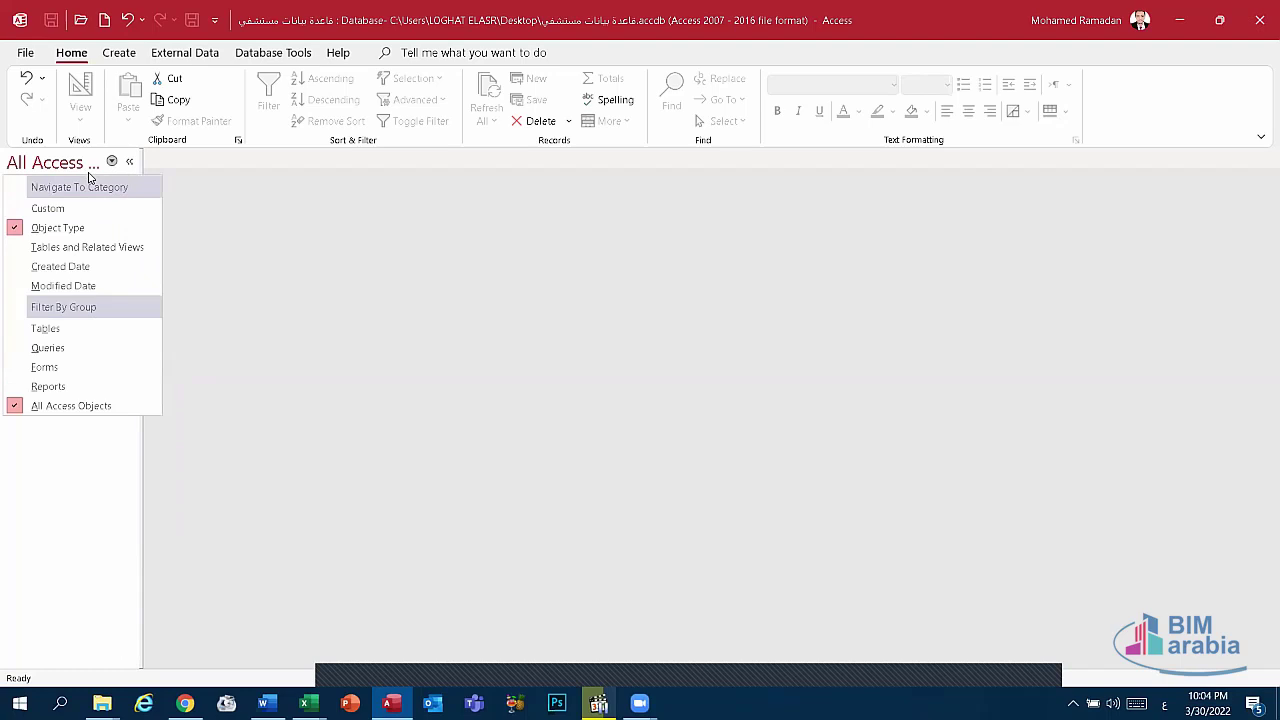
click(112, 162)
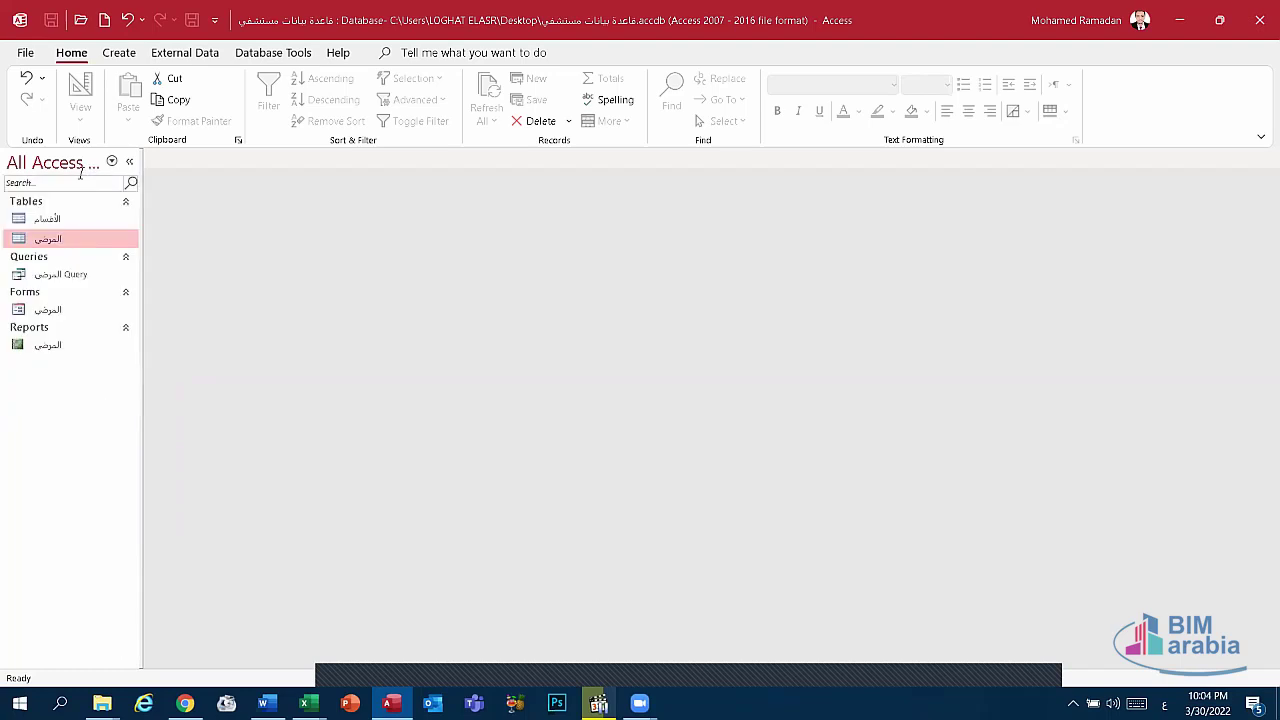
click(61, 164)
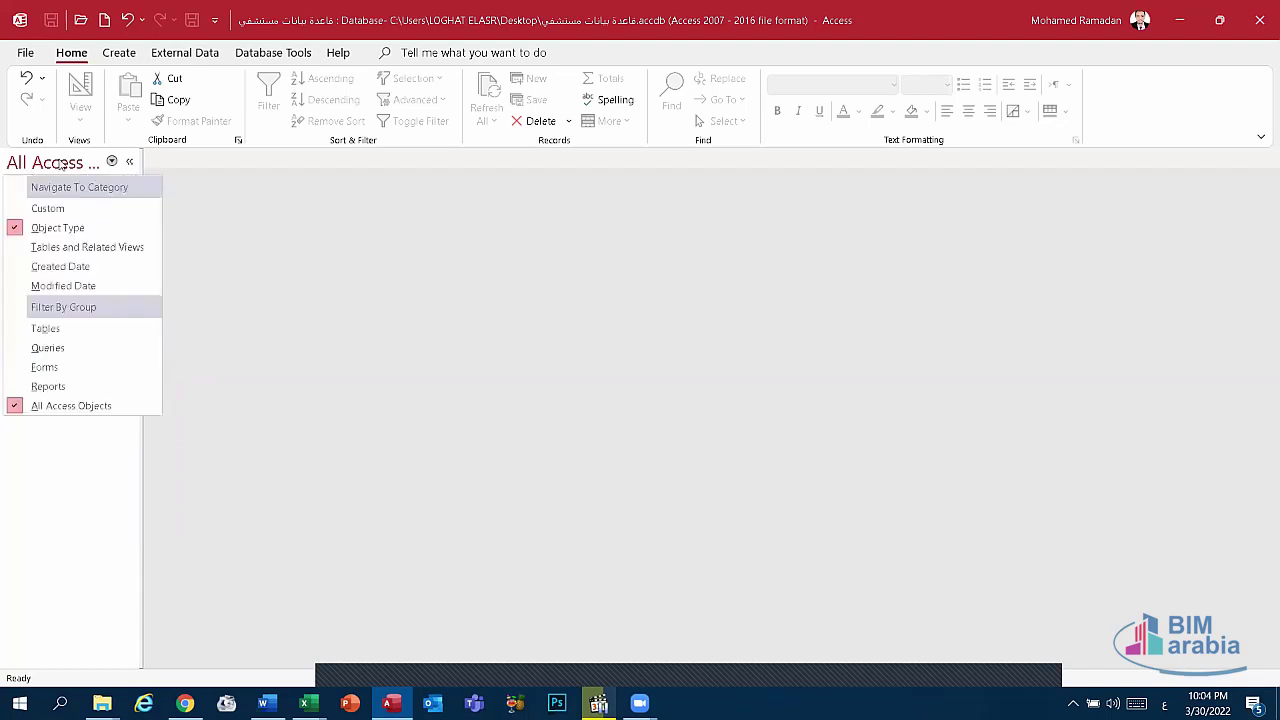
click(61, 164)
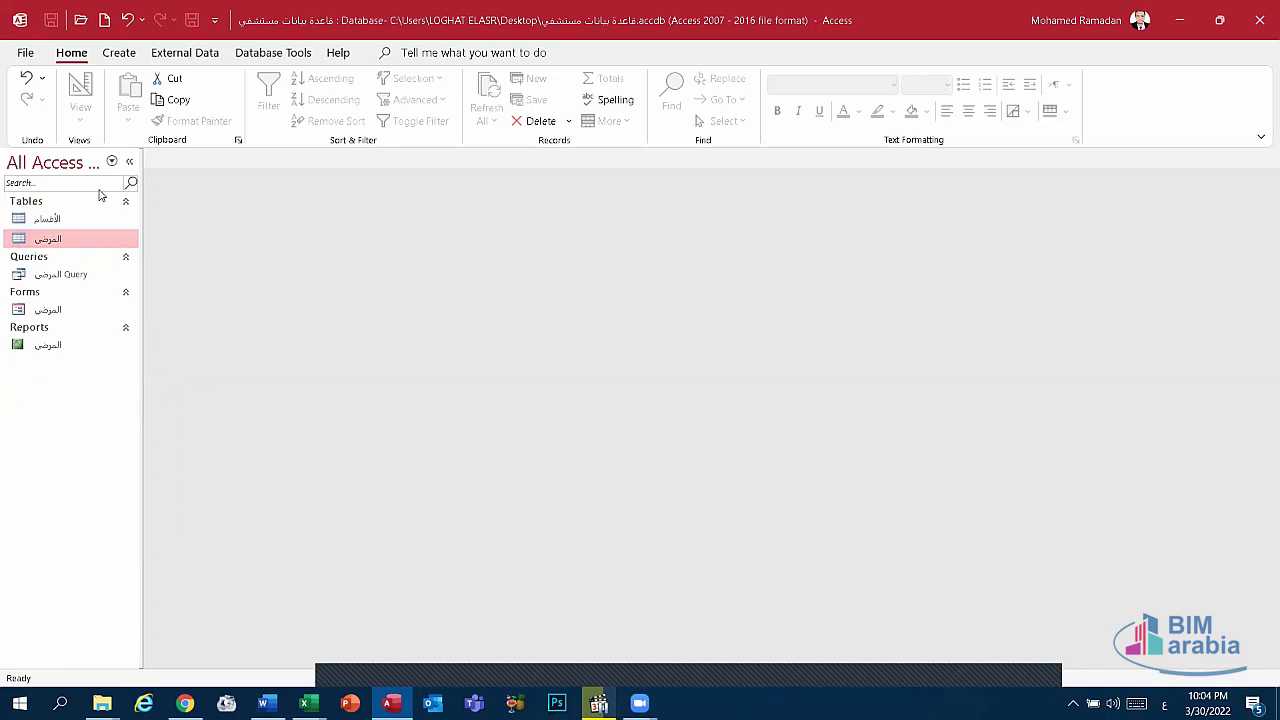
click(182, 56)
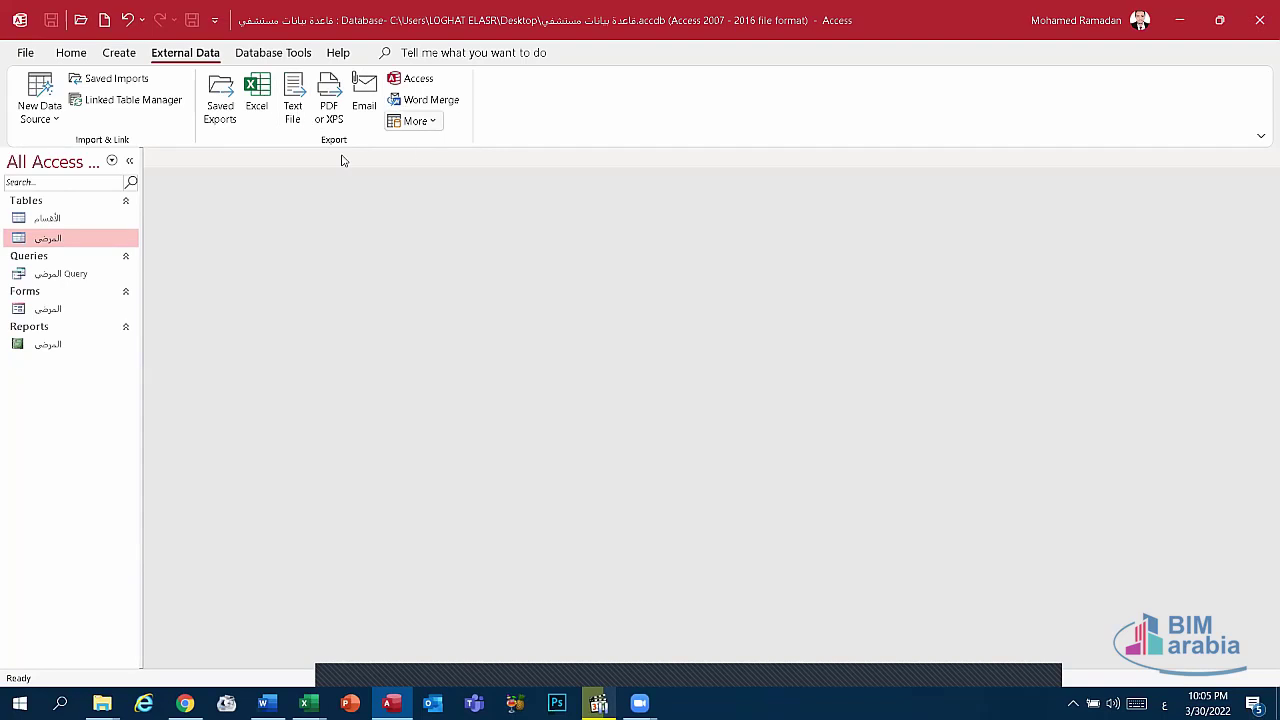
Glance at the extra export formats, then open the New Data Source list of file import types.
click(428, 125)
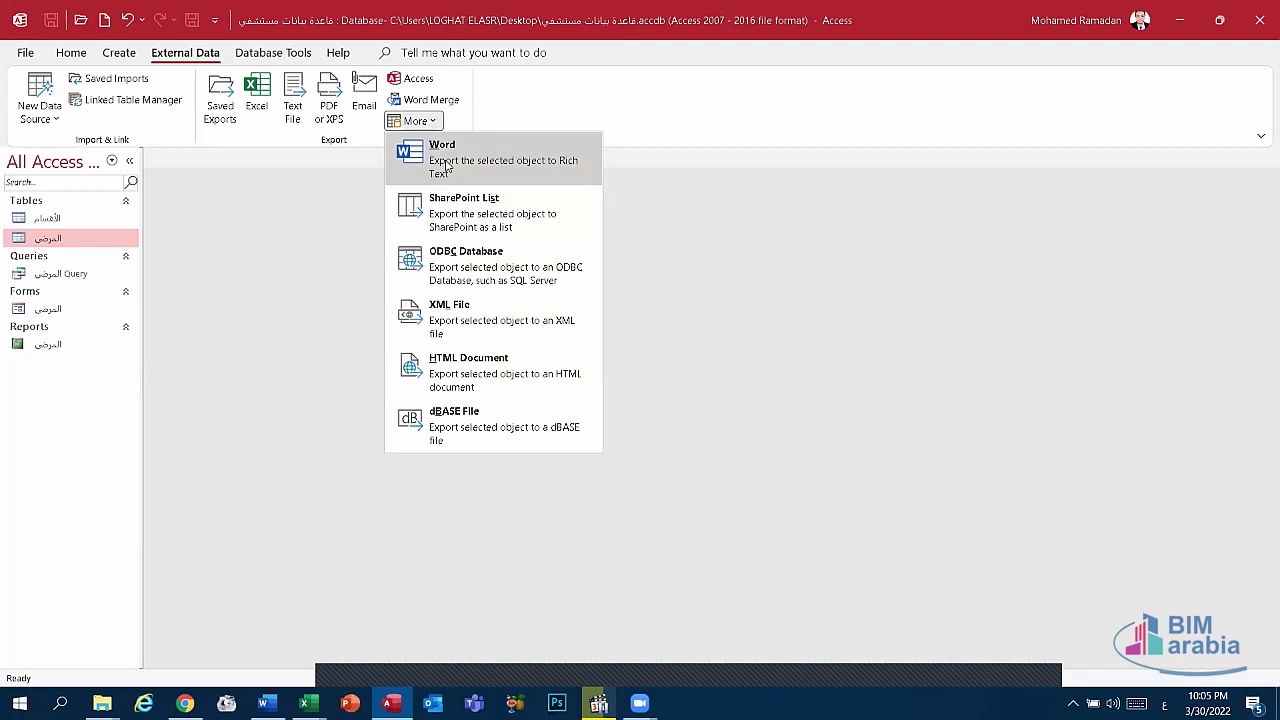
key(Escape)
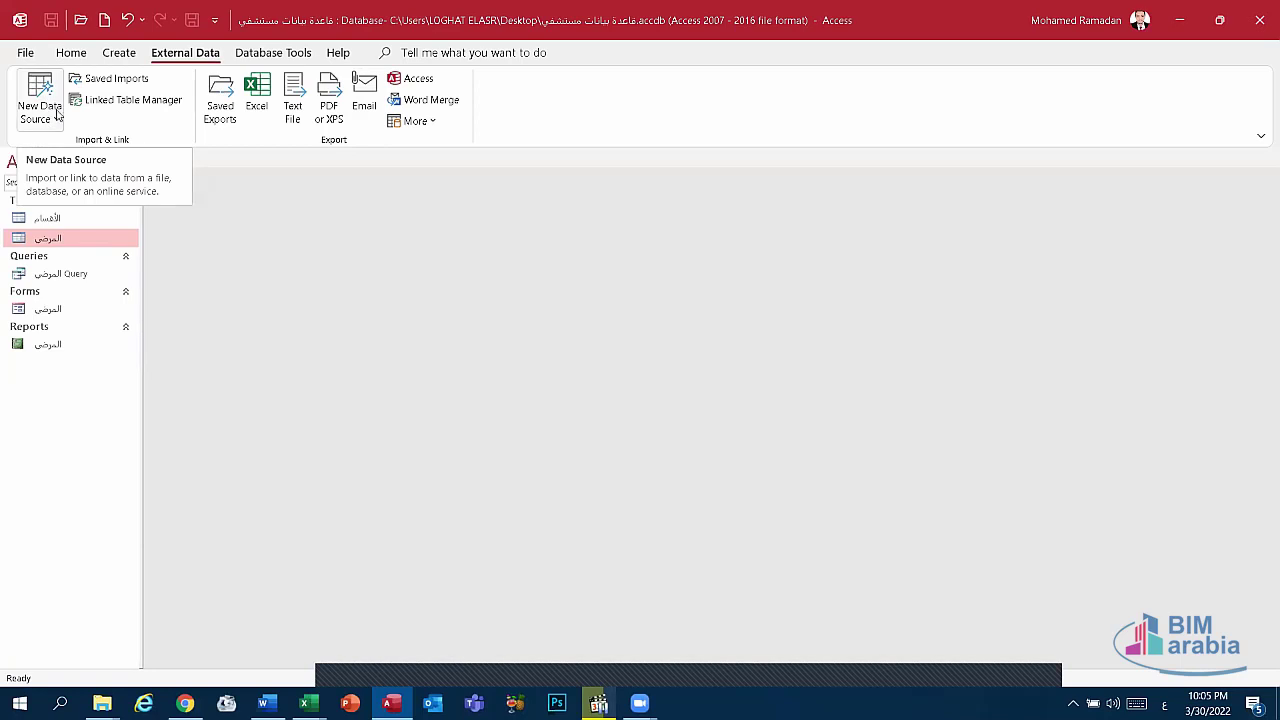
click(55, 122)
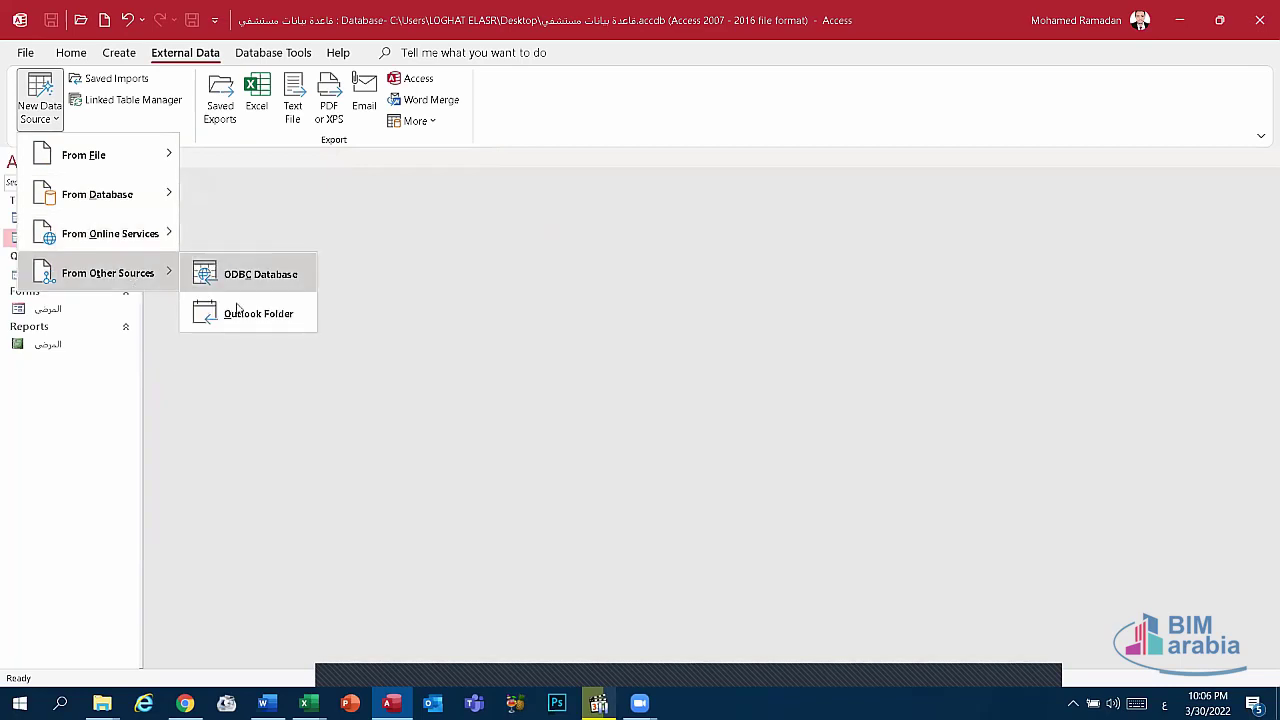
mouse_move(84, 155)
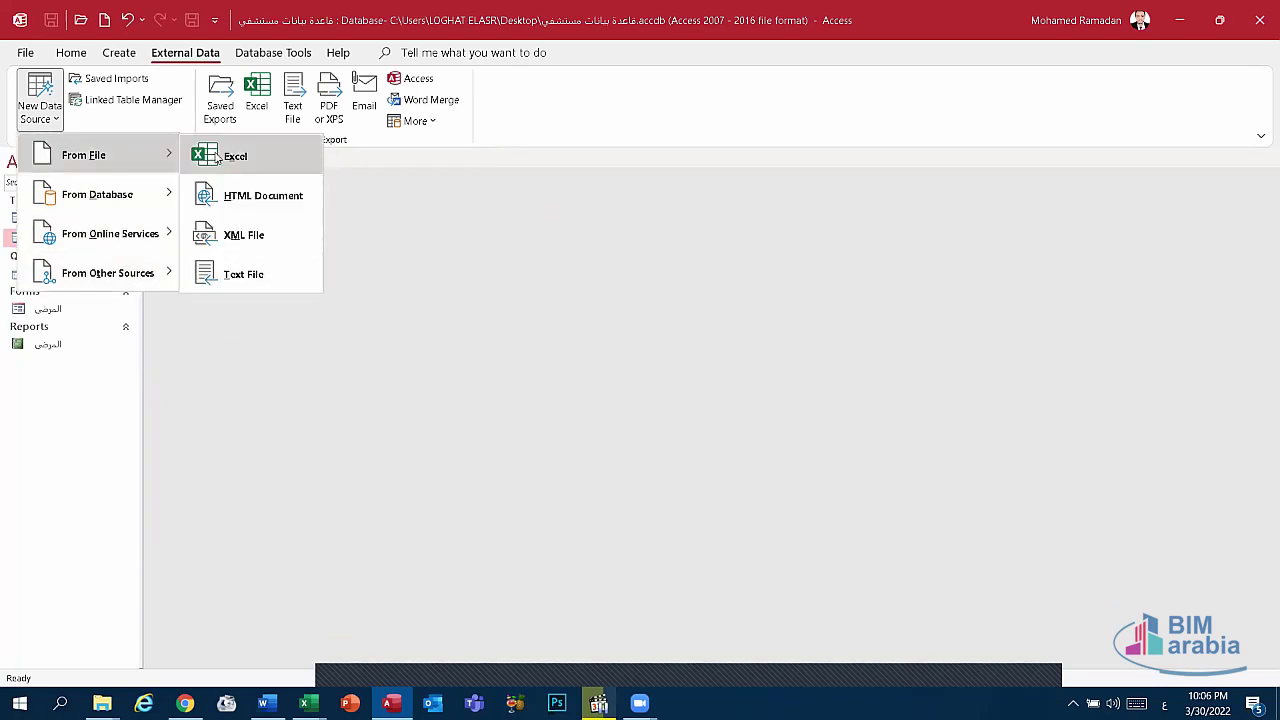
Choose the Desktop Excel workbook as the import source for a new table.
click(222, 156)
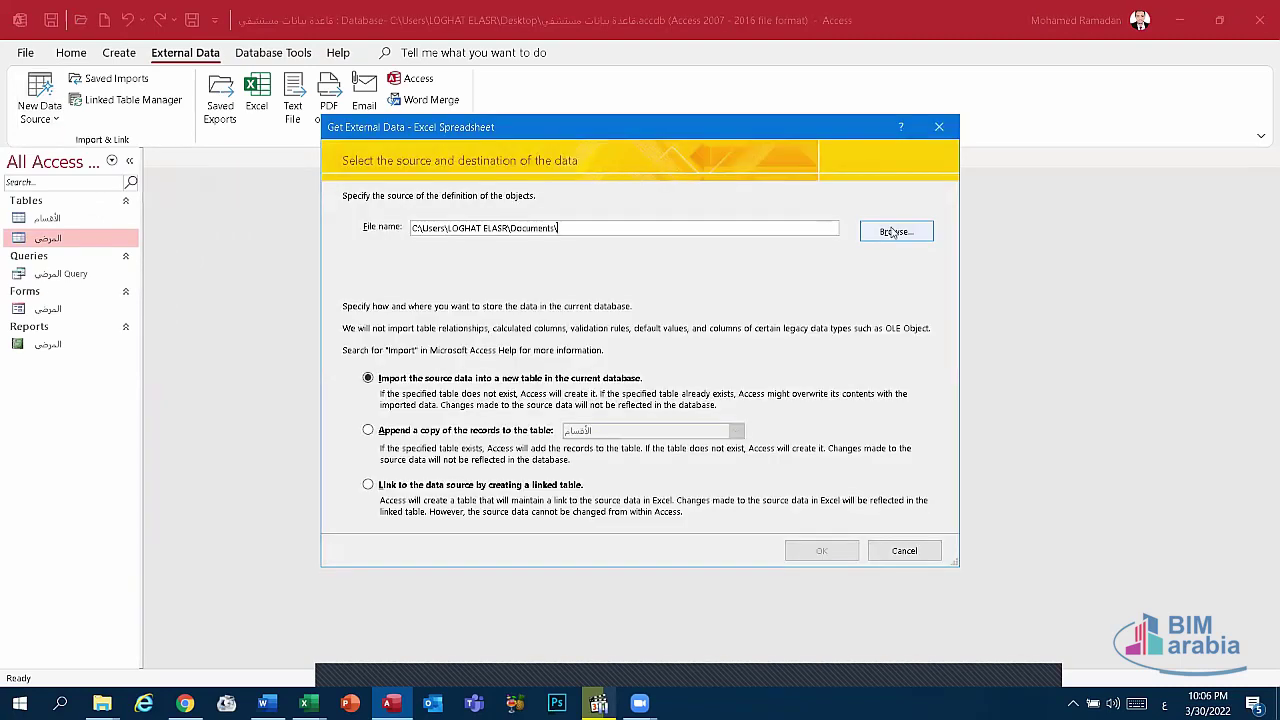
click(893, 229)
click(410, 277)
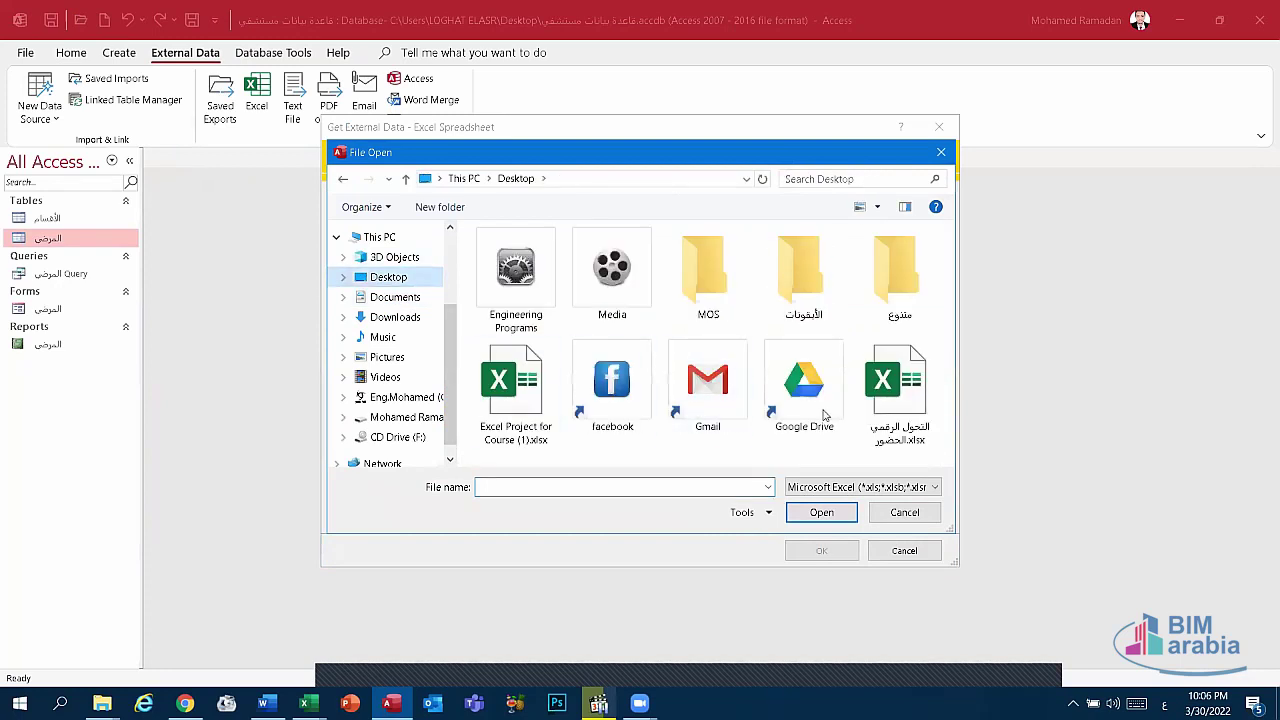
click(912, 402)
click(837, 511)
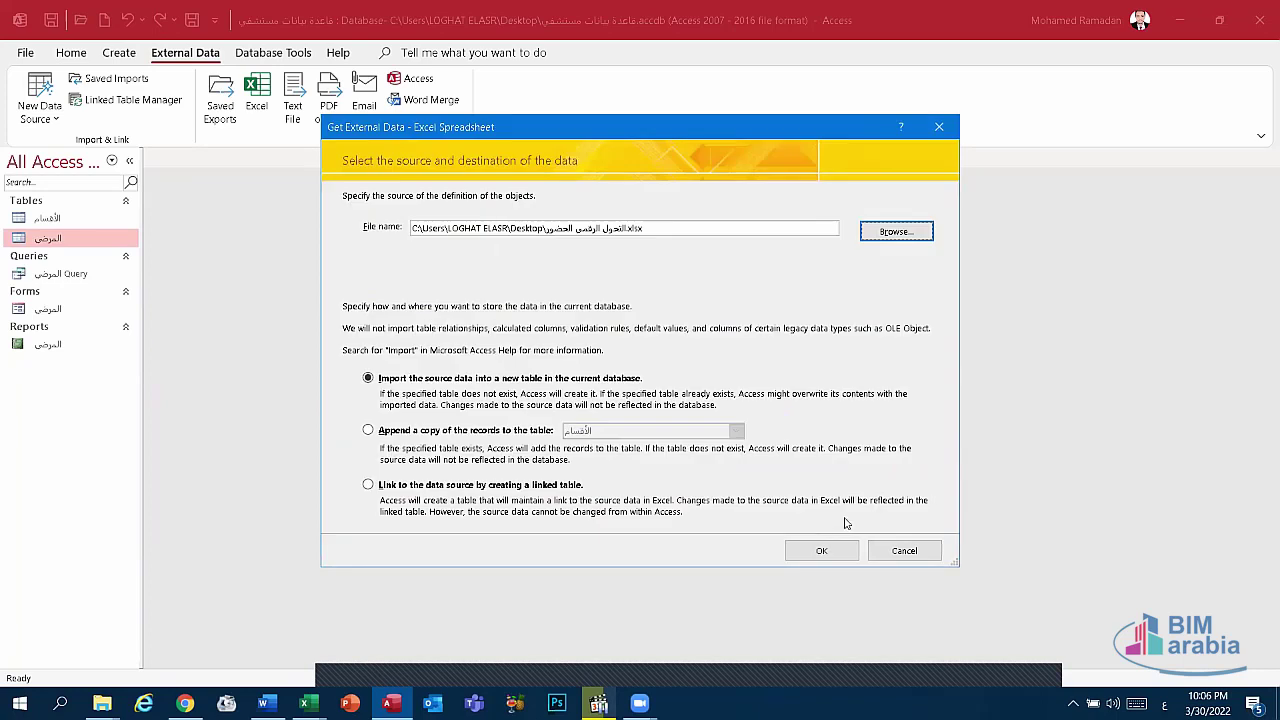
click(814, 559)
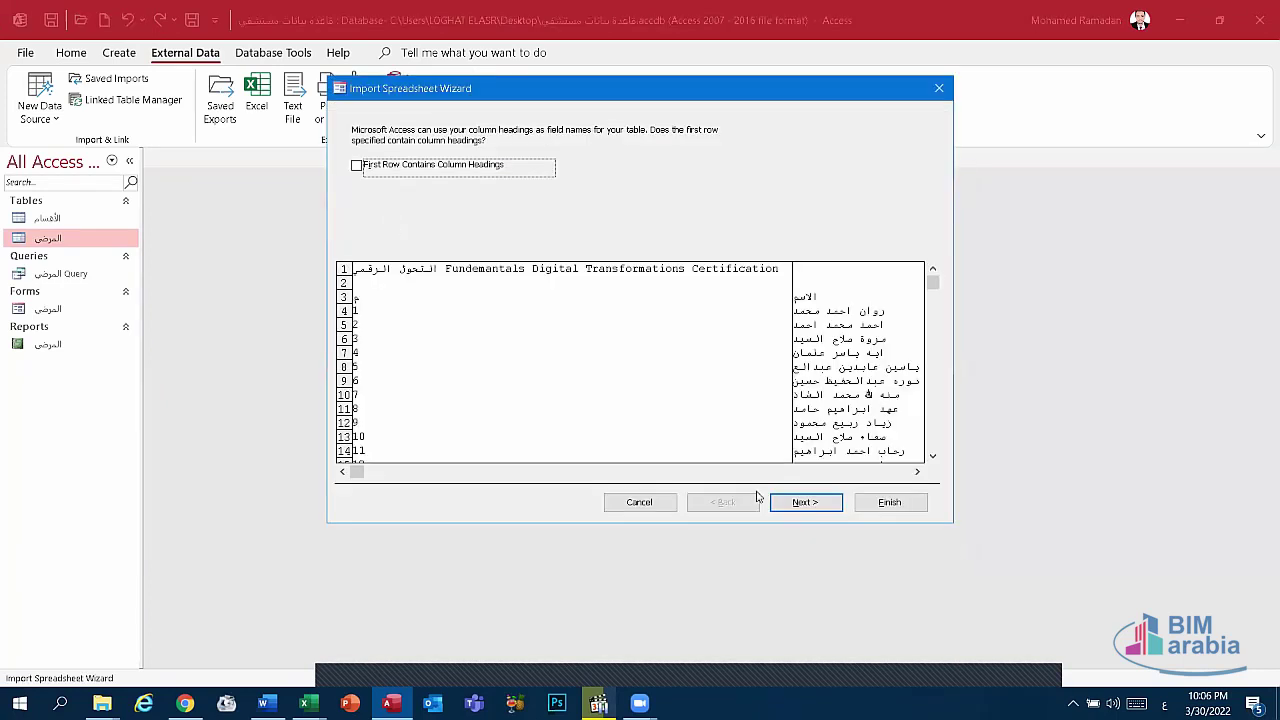
Import into table Sheet1 with first-row headings and an automatic primary key, without saving import steps.
click(422, 168)
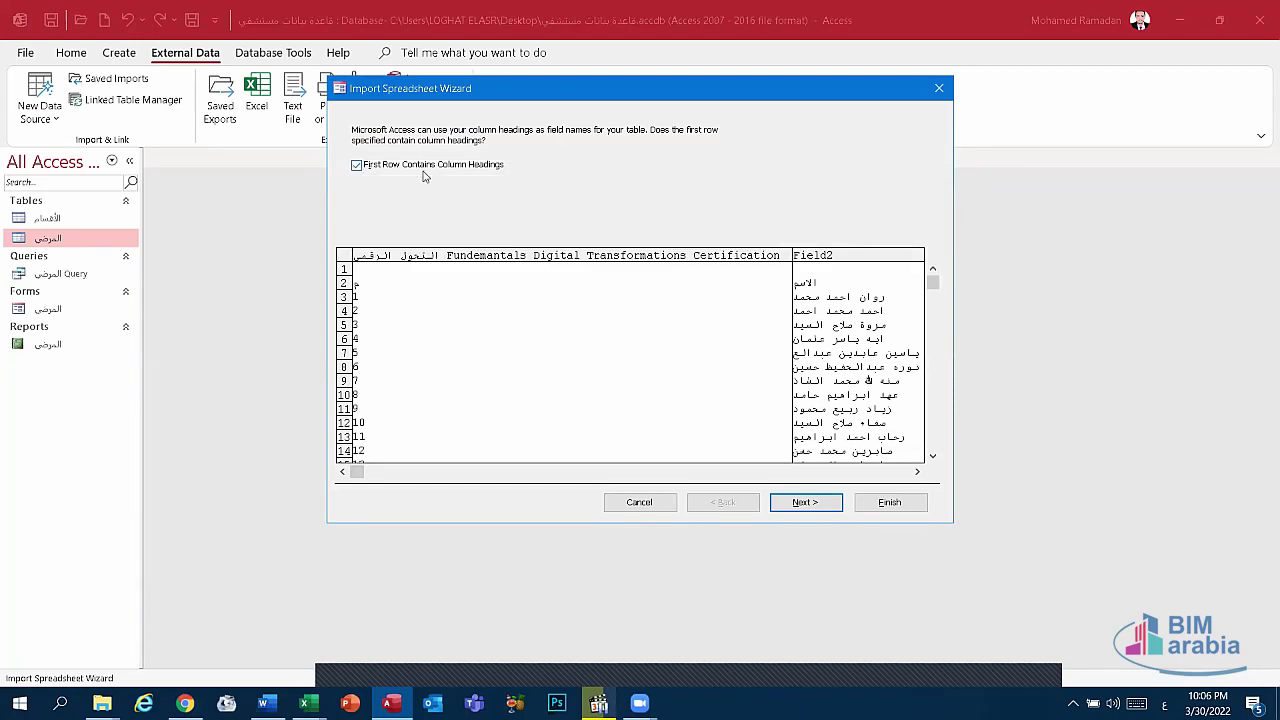
click(645, 398)
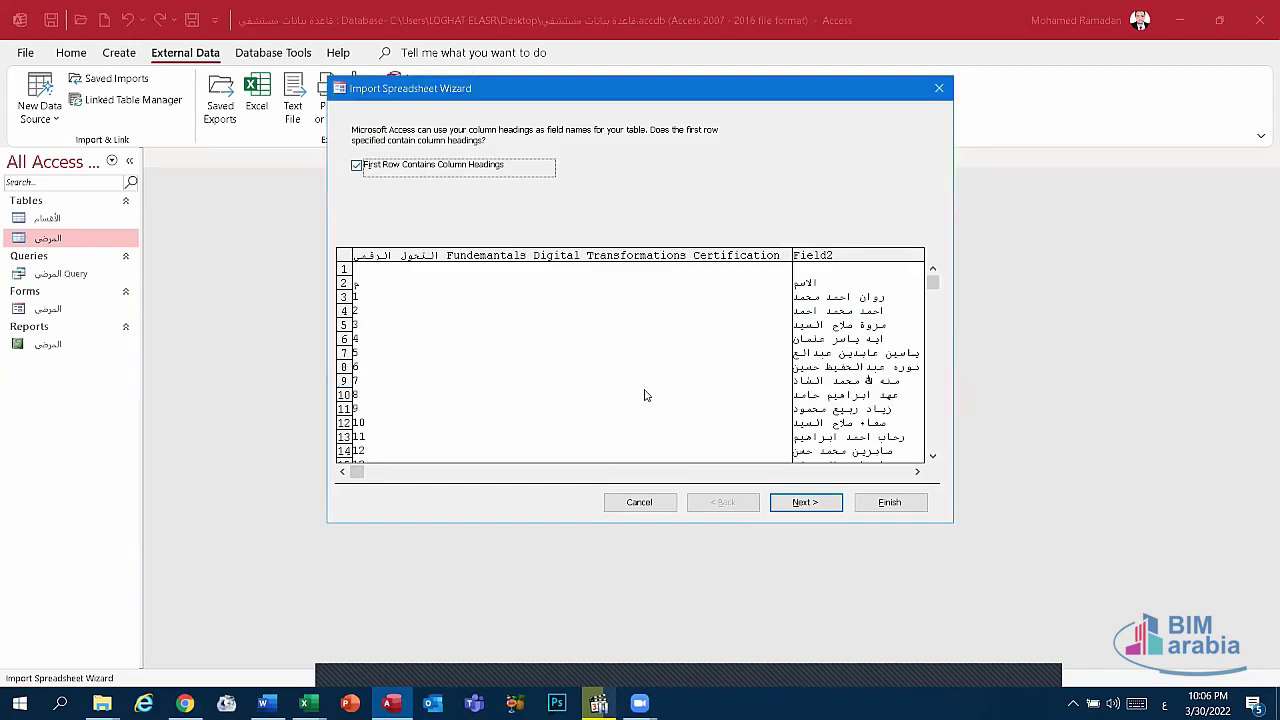
click(815, 500)
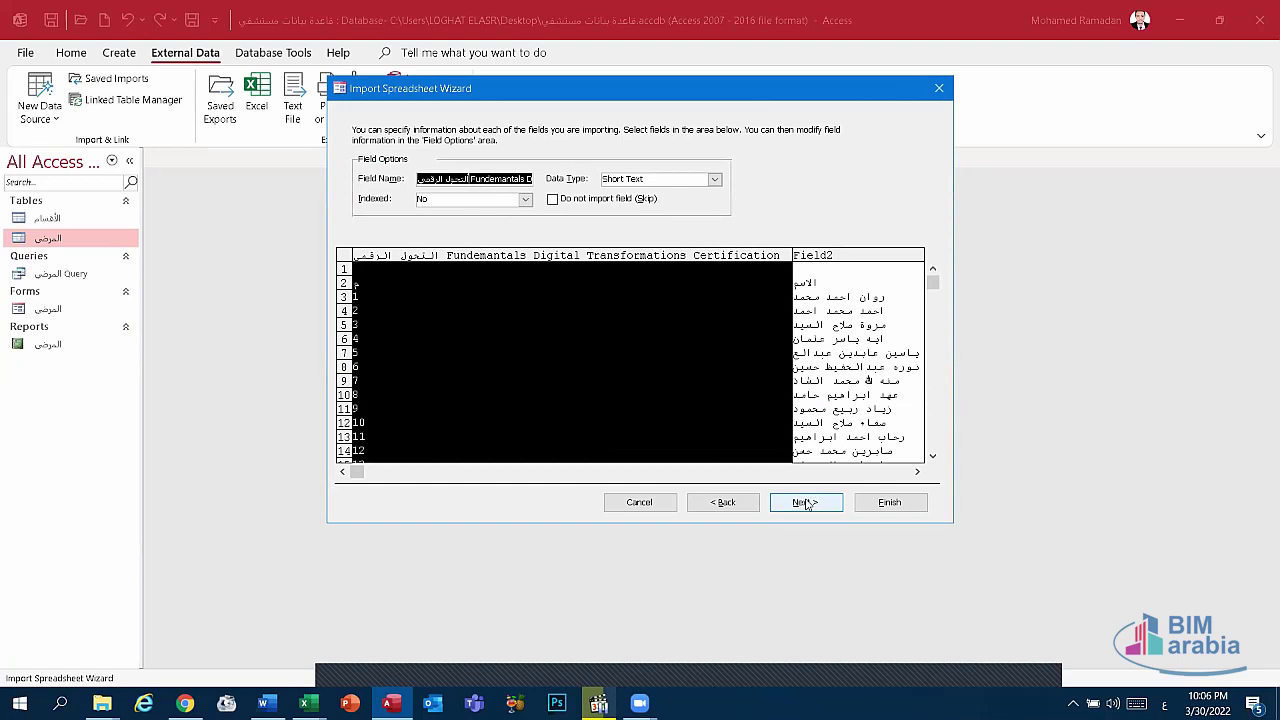
click(806, 503)
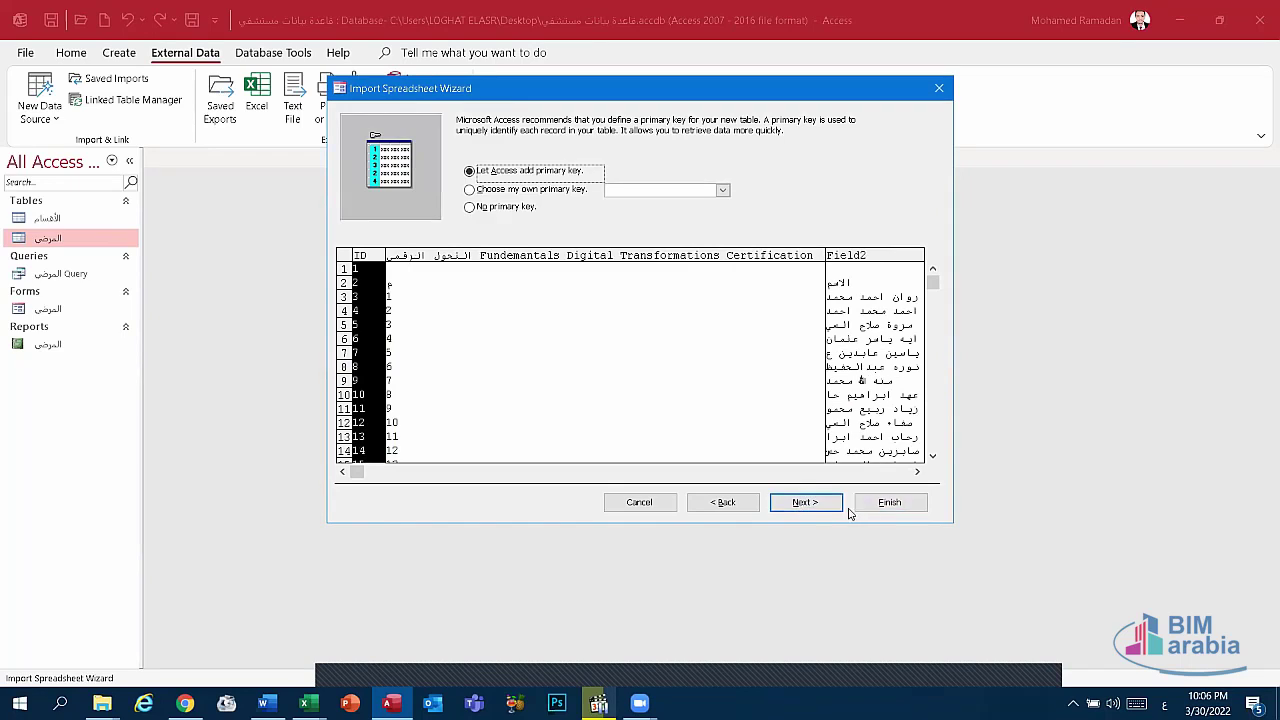
click(808, 503)
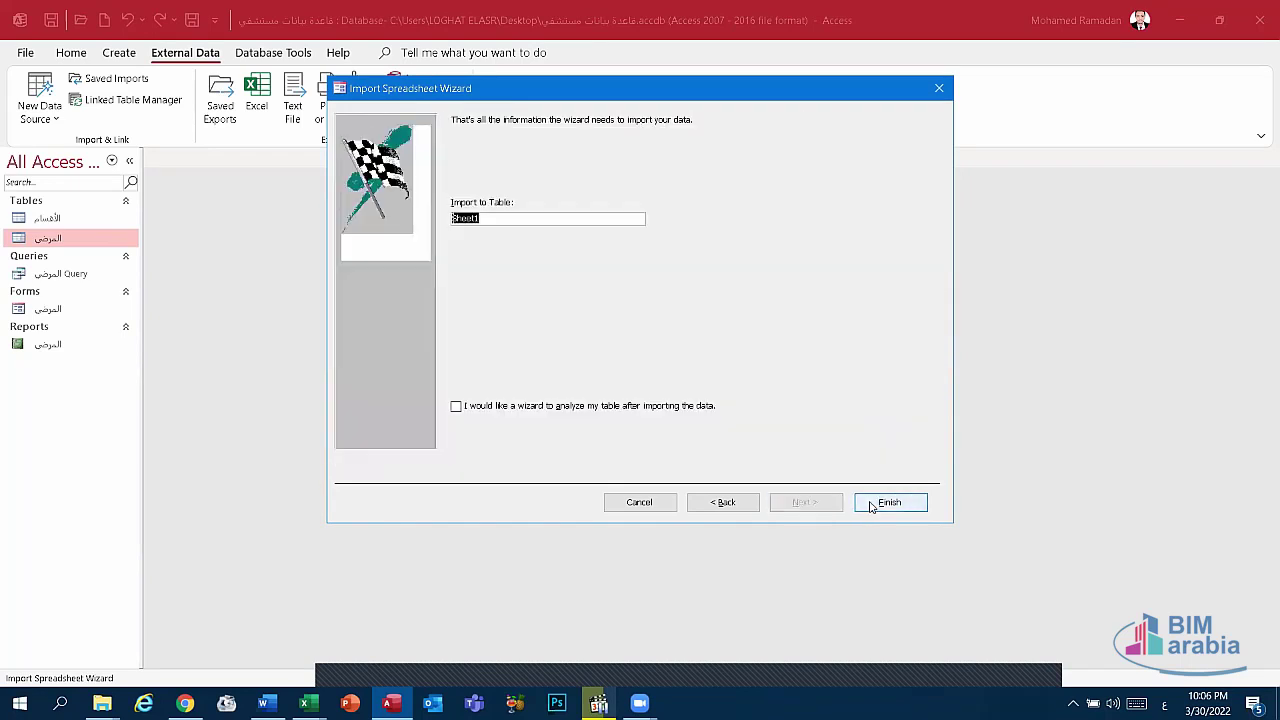
click(871, 507)
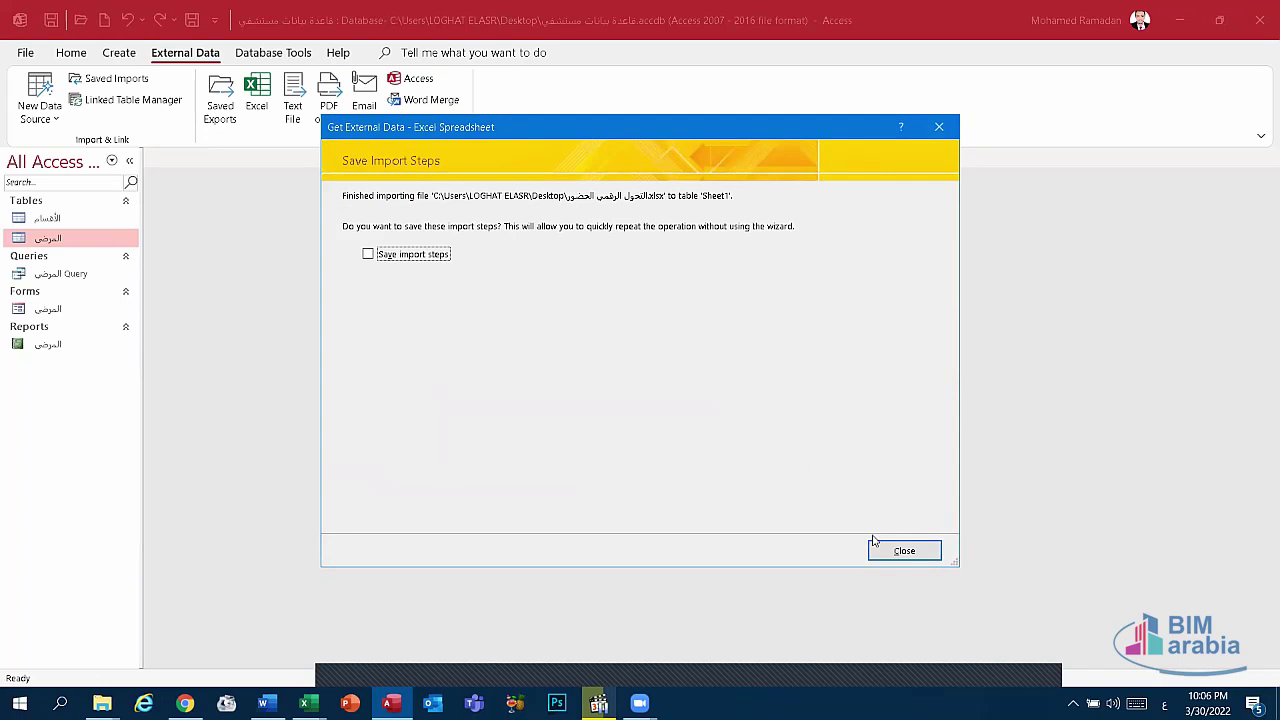
click(890, 550)
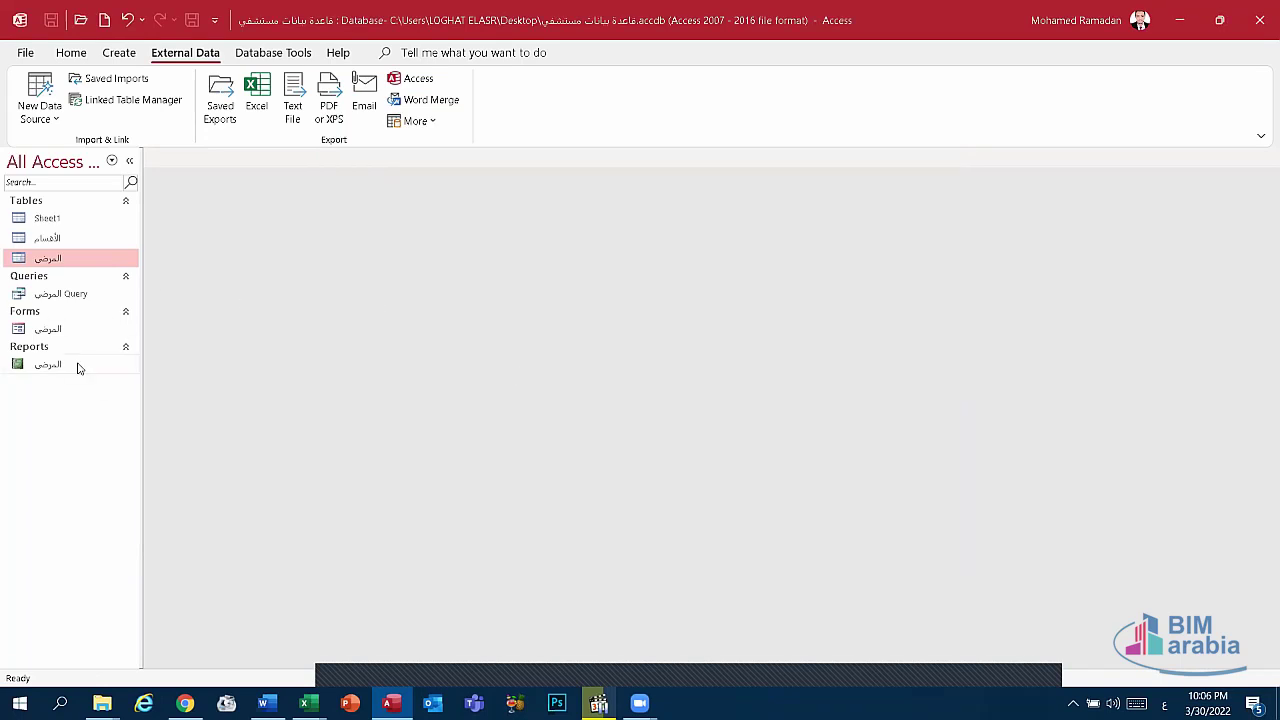
Open the new Sheet1 table and browse its records down to record 10.
right_click(56, 218)
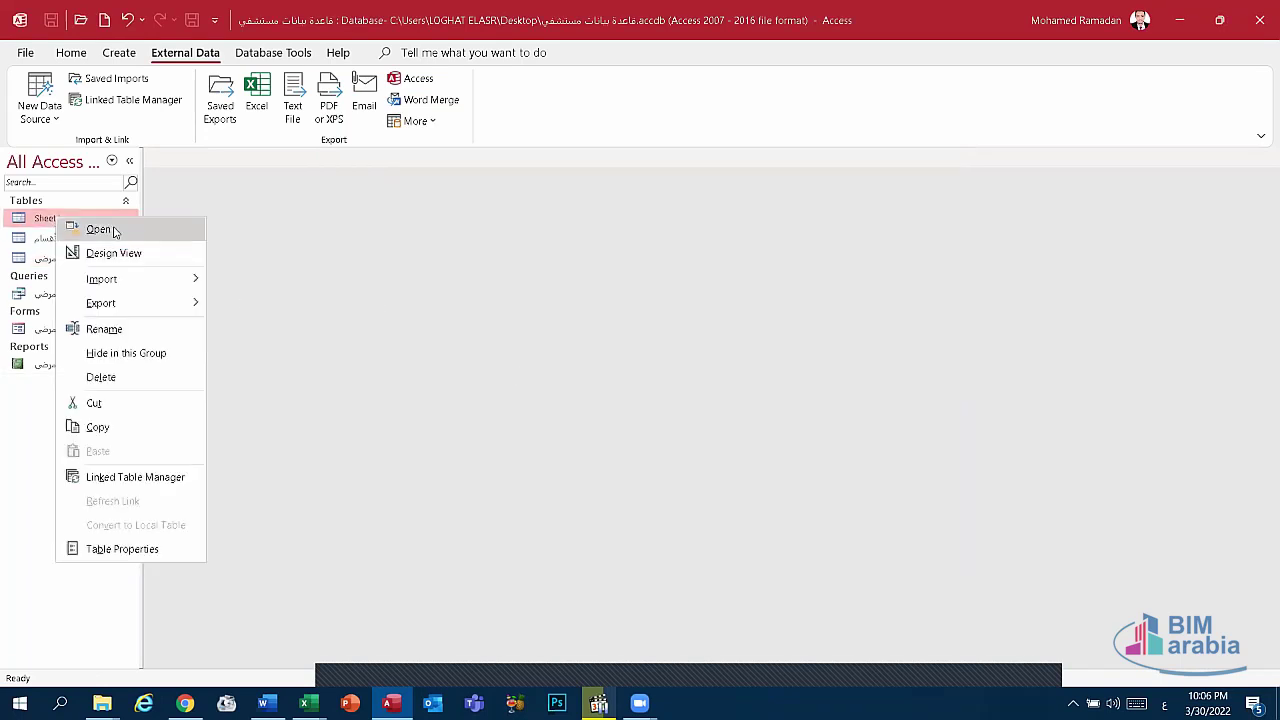
click(100, 229)
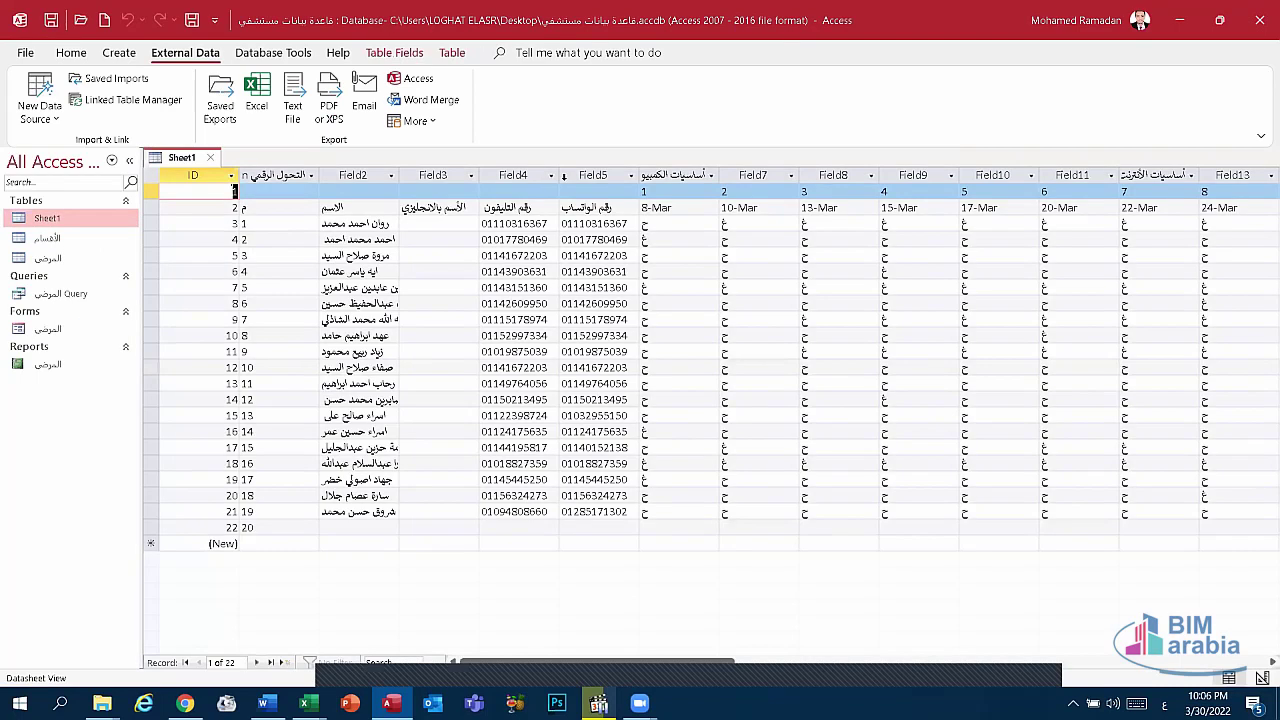
click(345, 335)
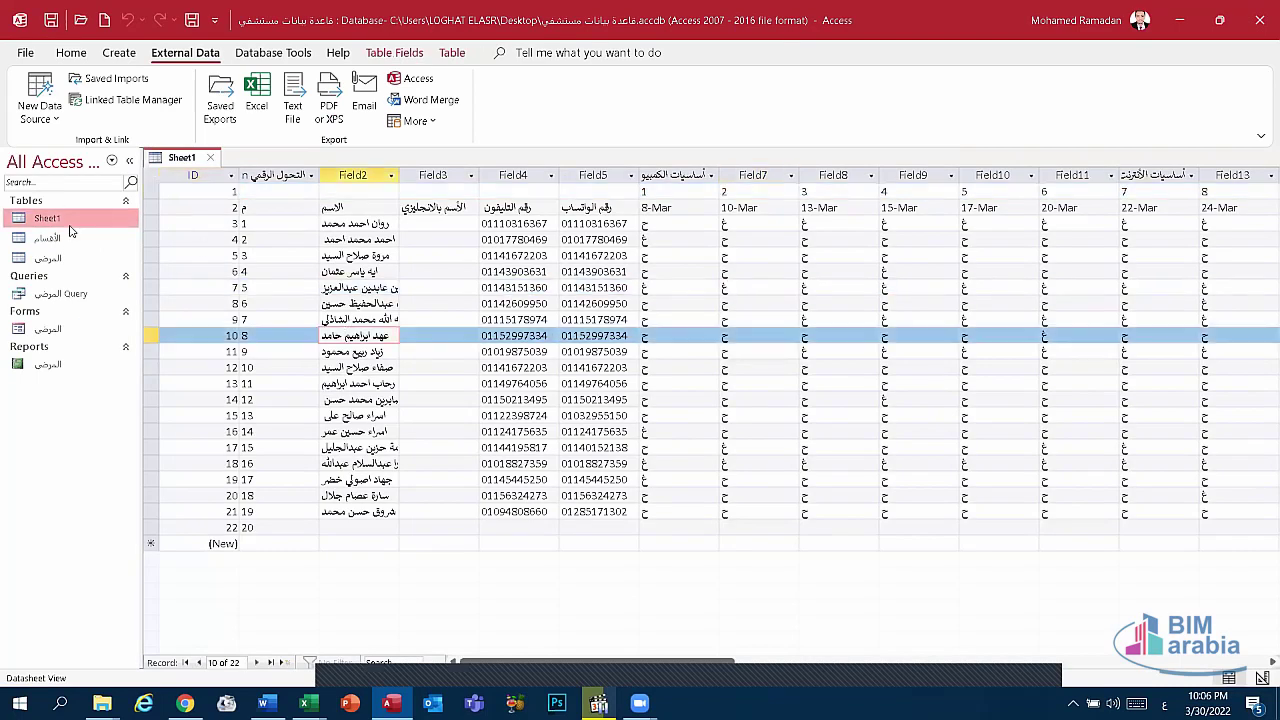
right_click(56, 224)
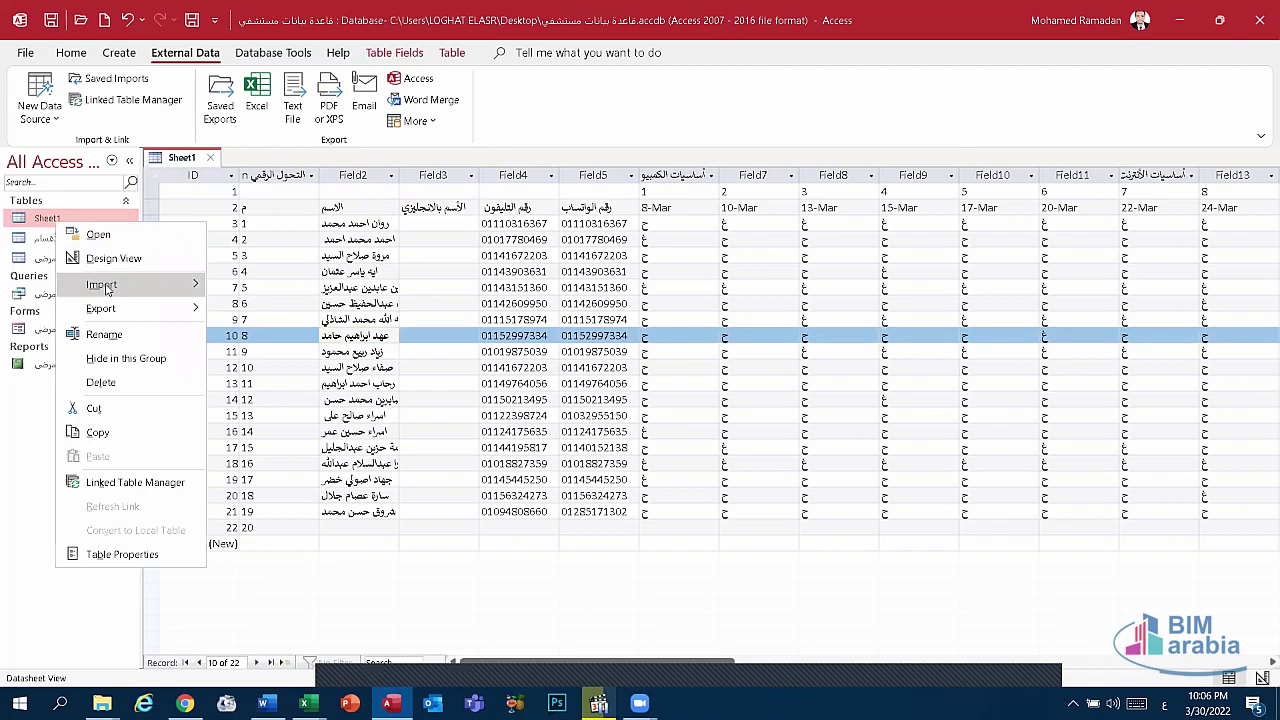
click(180, 160)
right_click(180, 160)
Close the Sheet1 datasheet and re-import the same Desktop Excel workbook into a new table.
click(214, 195)
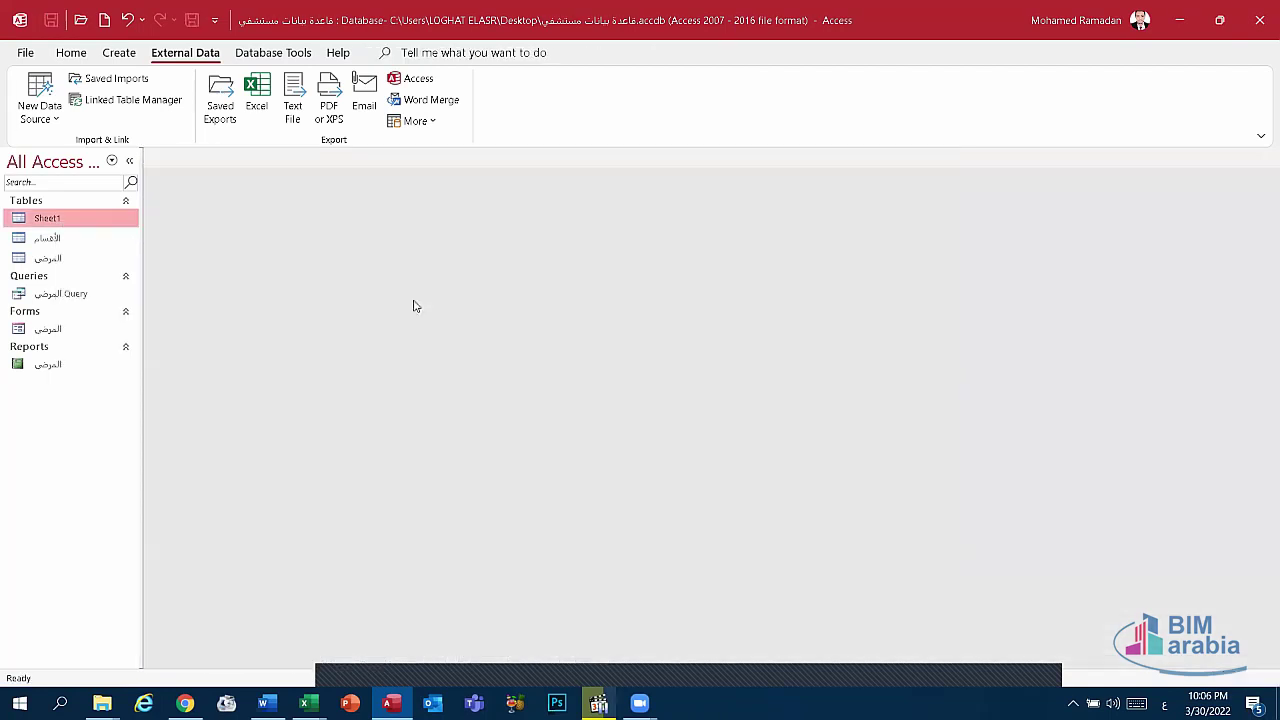
click(56, 119)
mouse_move(84, 155)
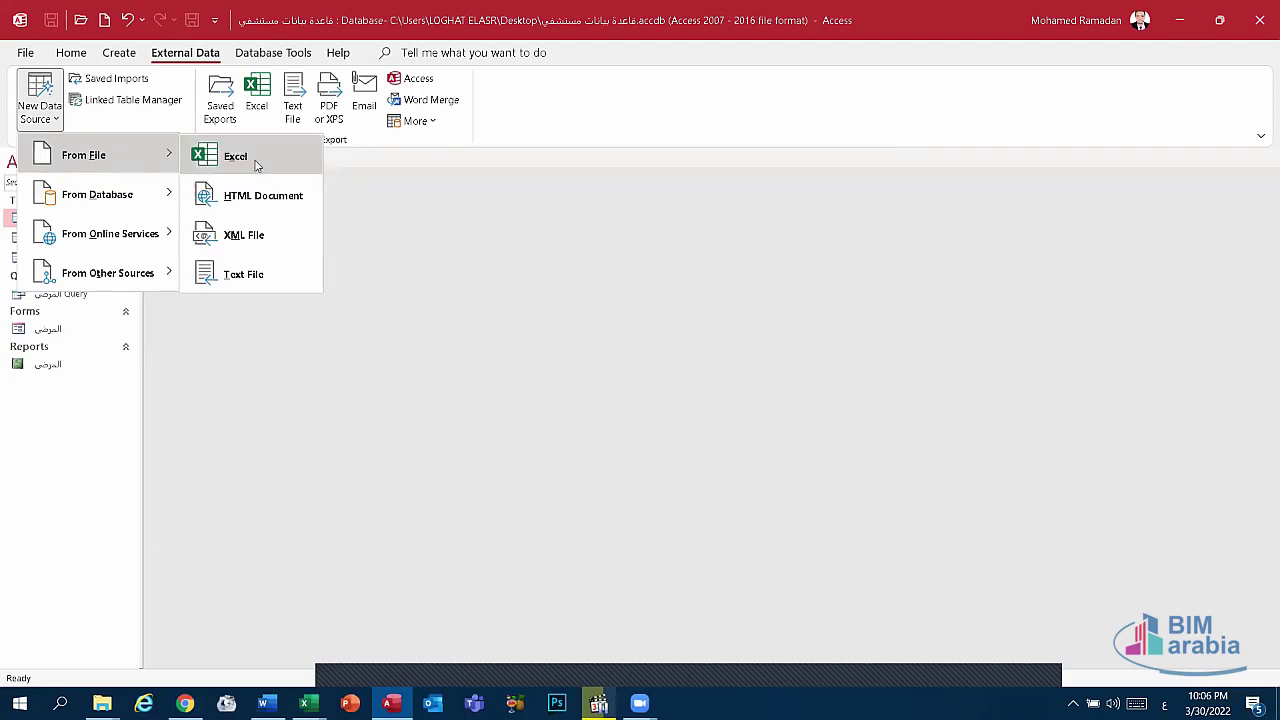
click(257, 165)
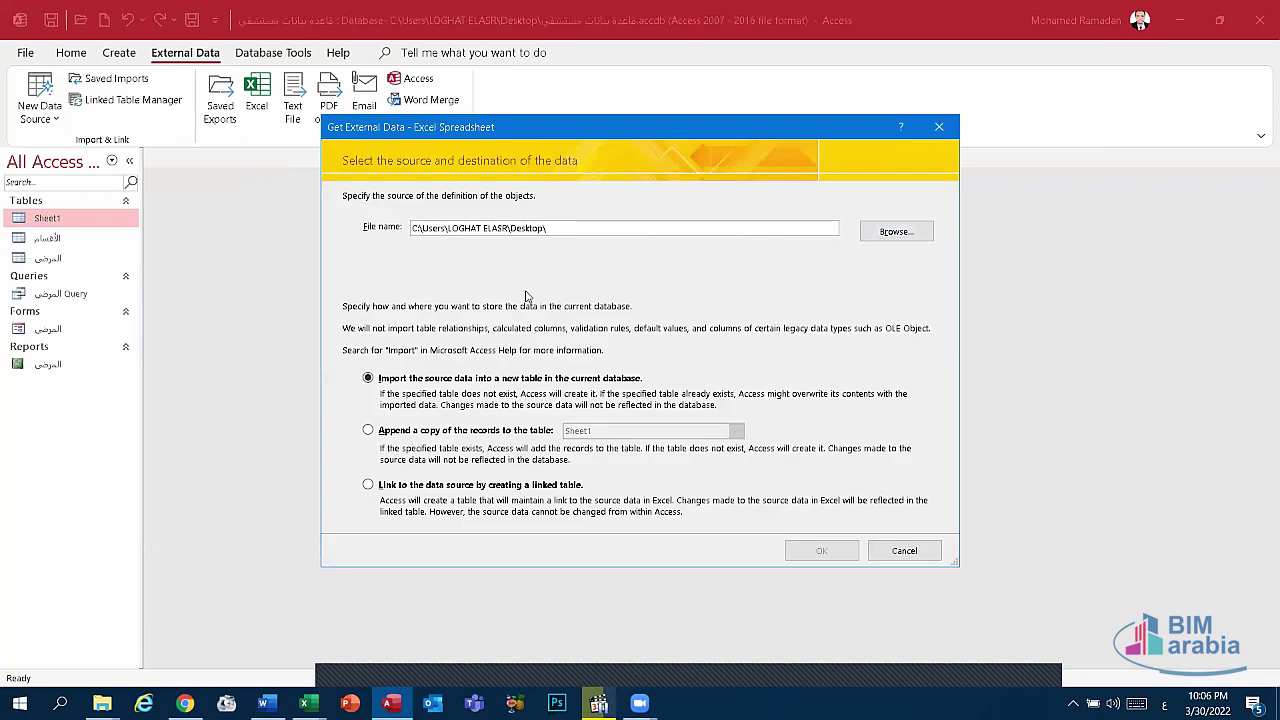
click(865, 235)
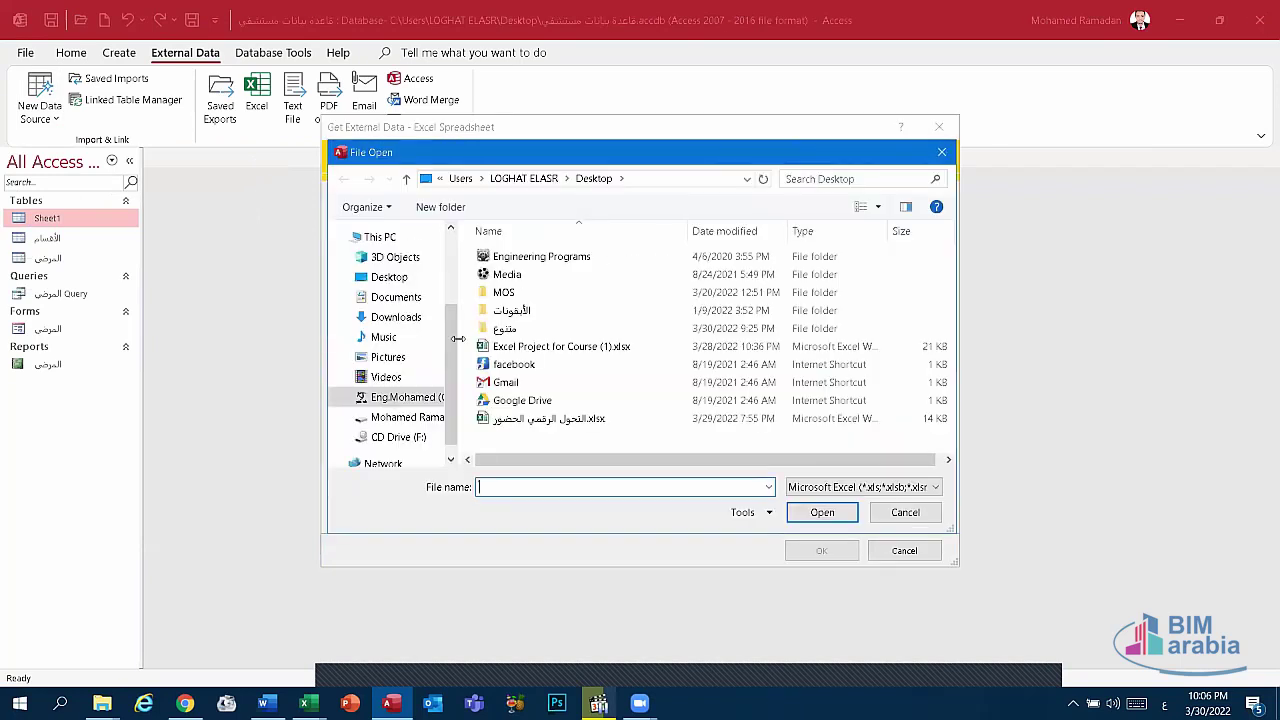
click(560, 418)
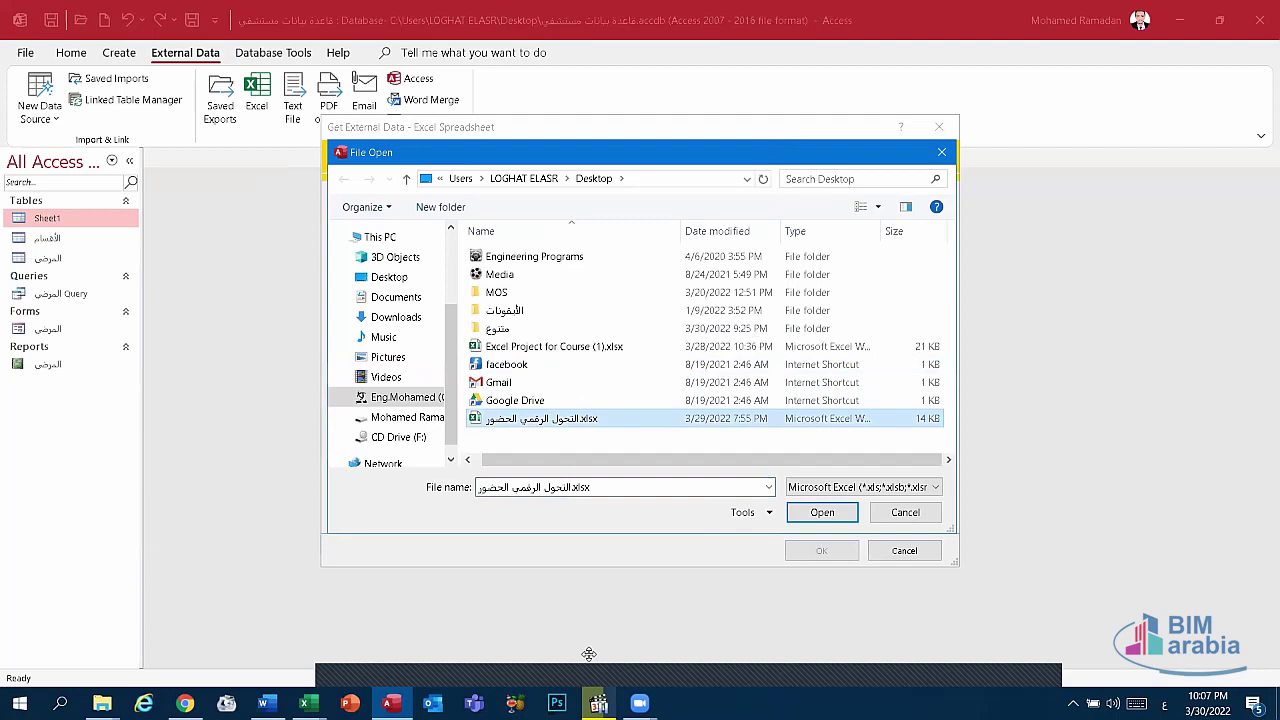
click(818, 518)
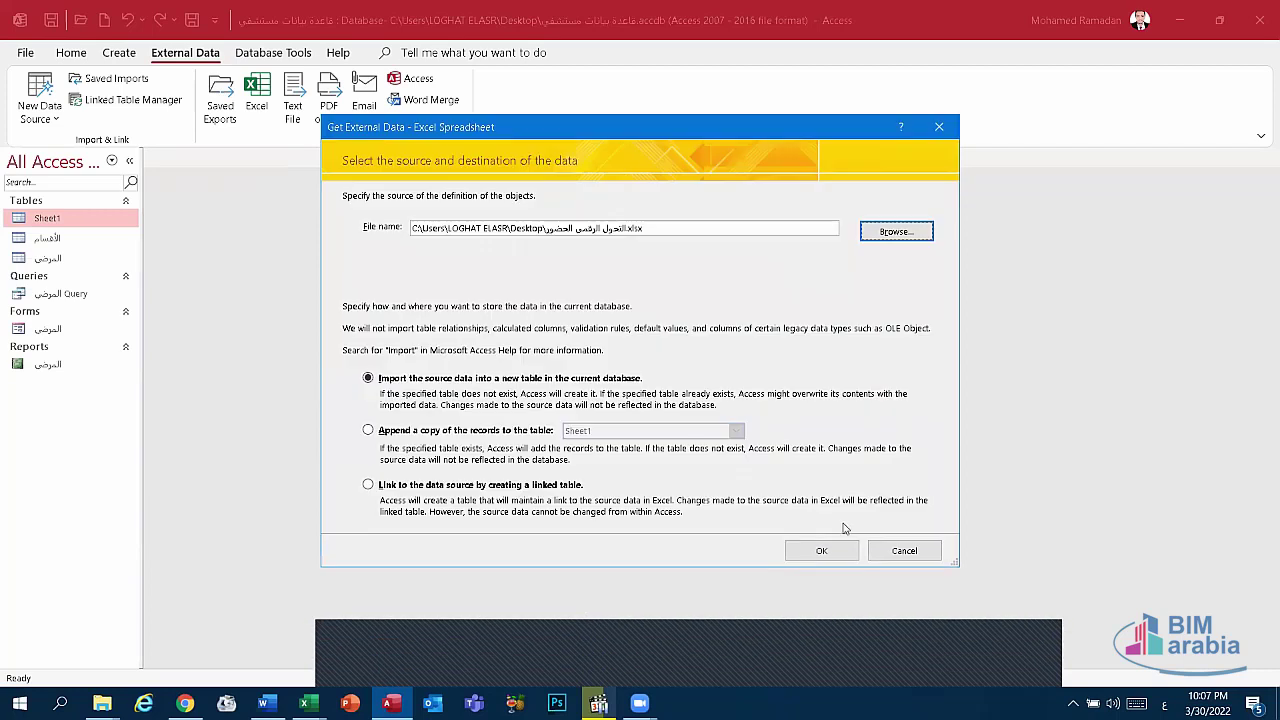
click(818, 551)
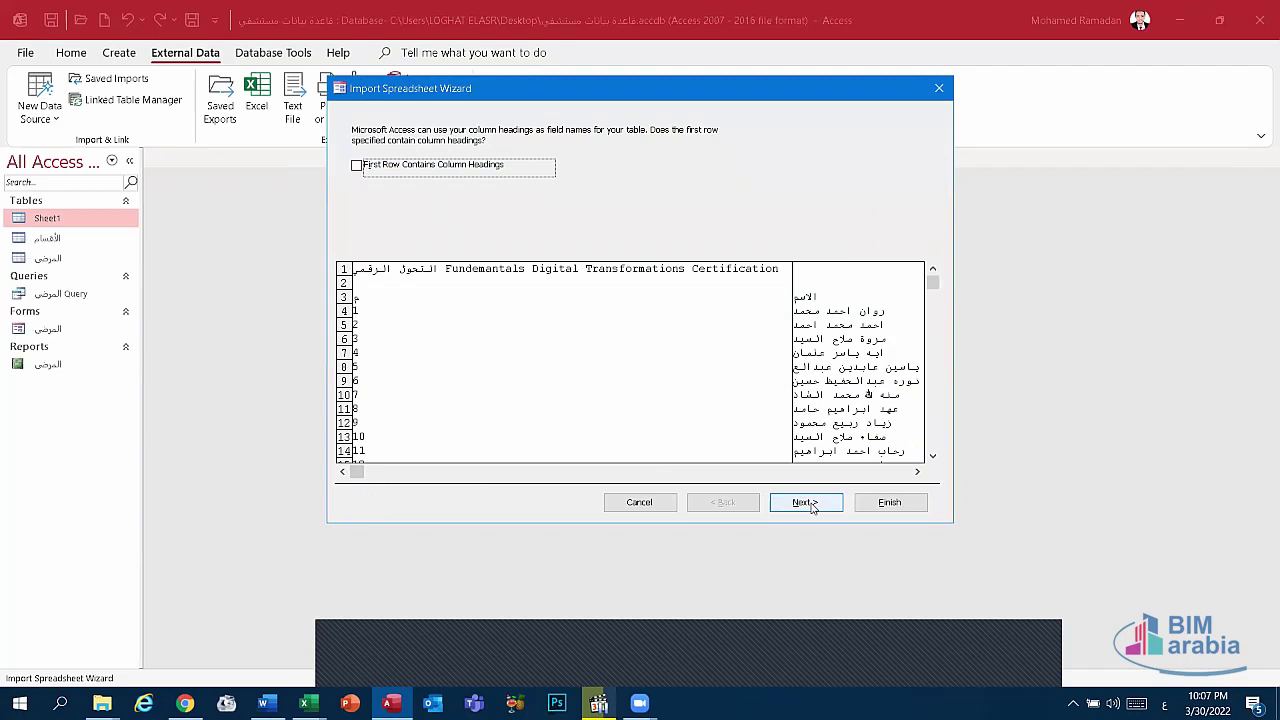
Finish the import, overwriting the existing Sheet1 table without saving the import steps.
click(810, 504)
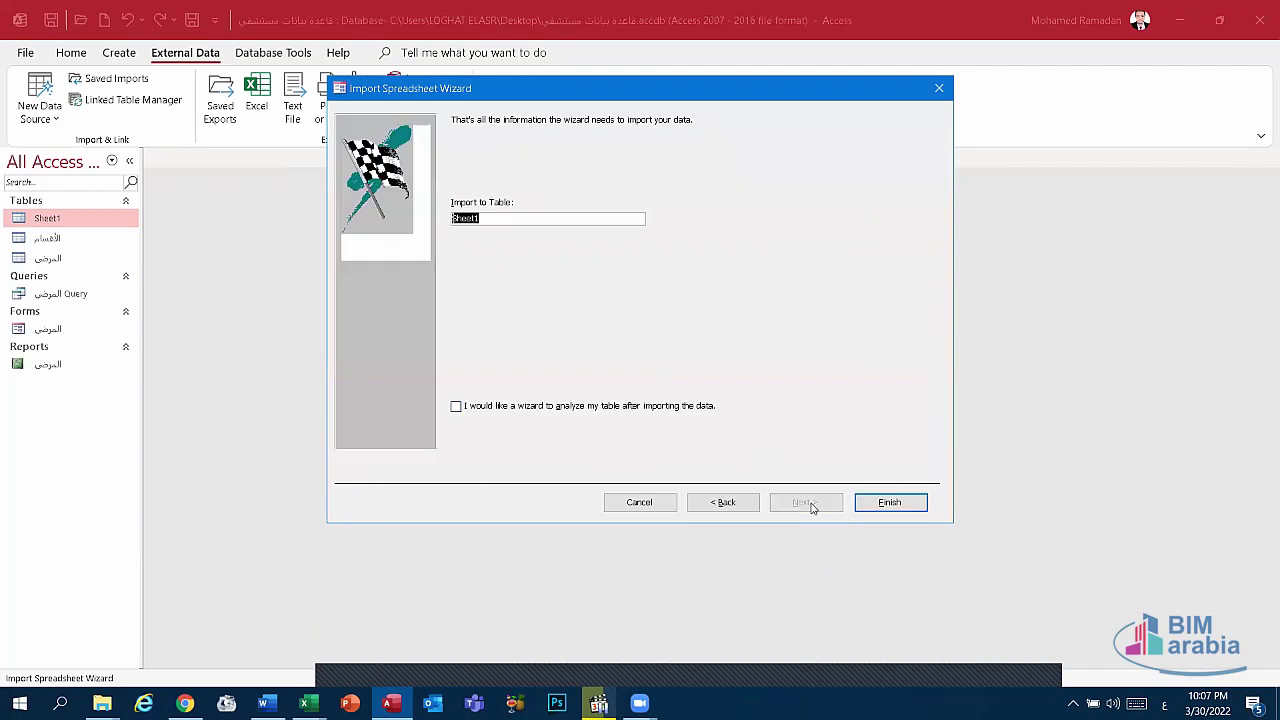
click(886, 503)
click(613, 398)
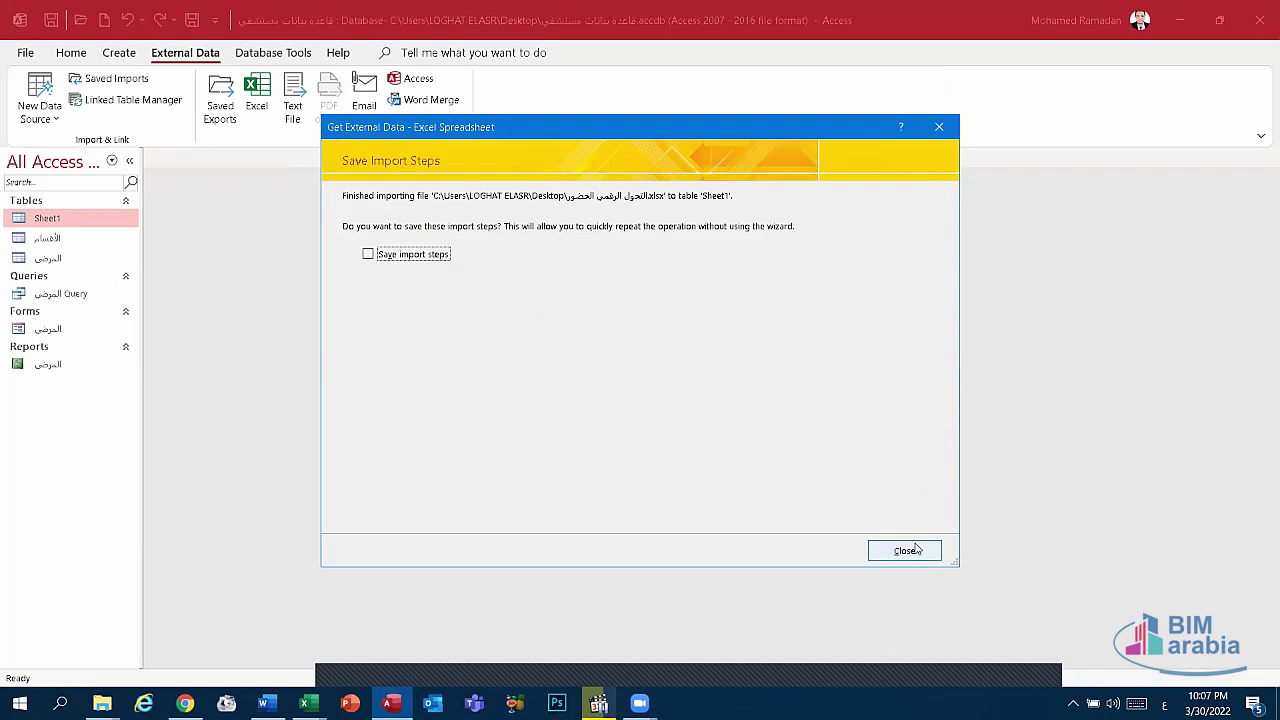
click(917, 551)
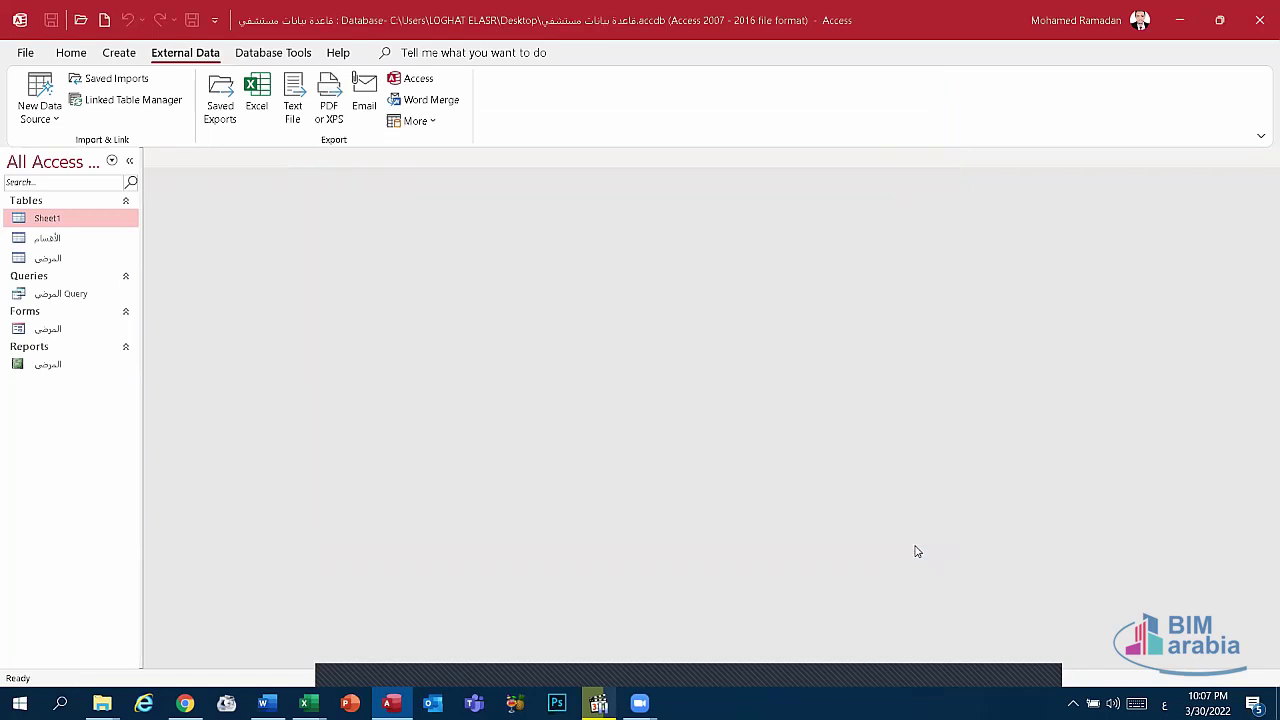
Open the reimported Sheet1 table with its Field1–Field13 columns, then close it.
right_click(47, 222)
click(92, 232)
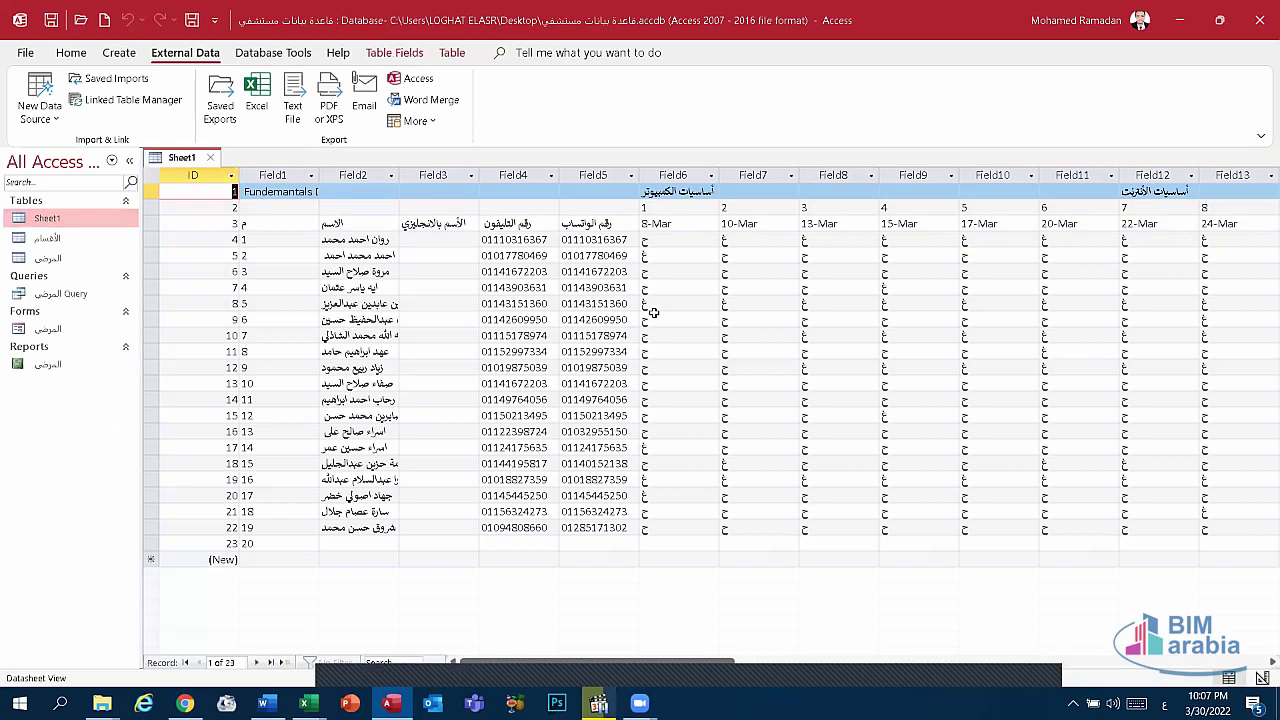
right_click(80, 218)
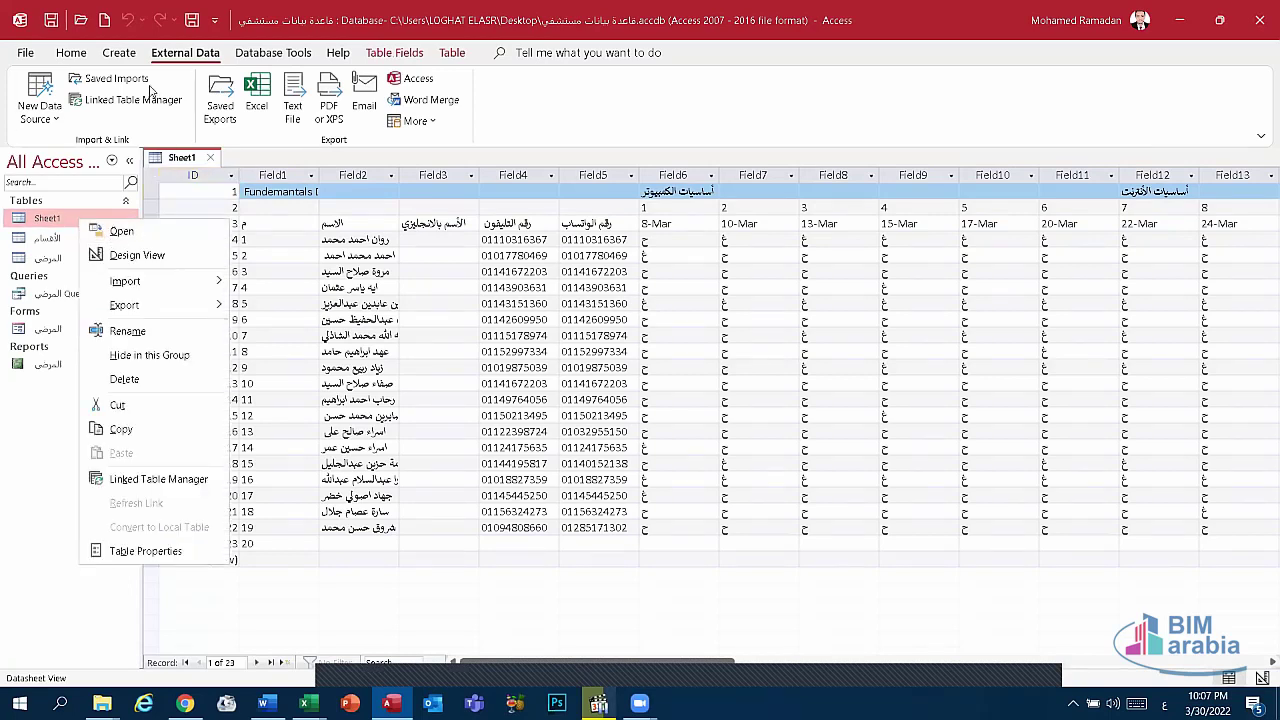
right_click(182, 165)
click(226, 220)
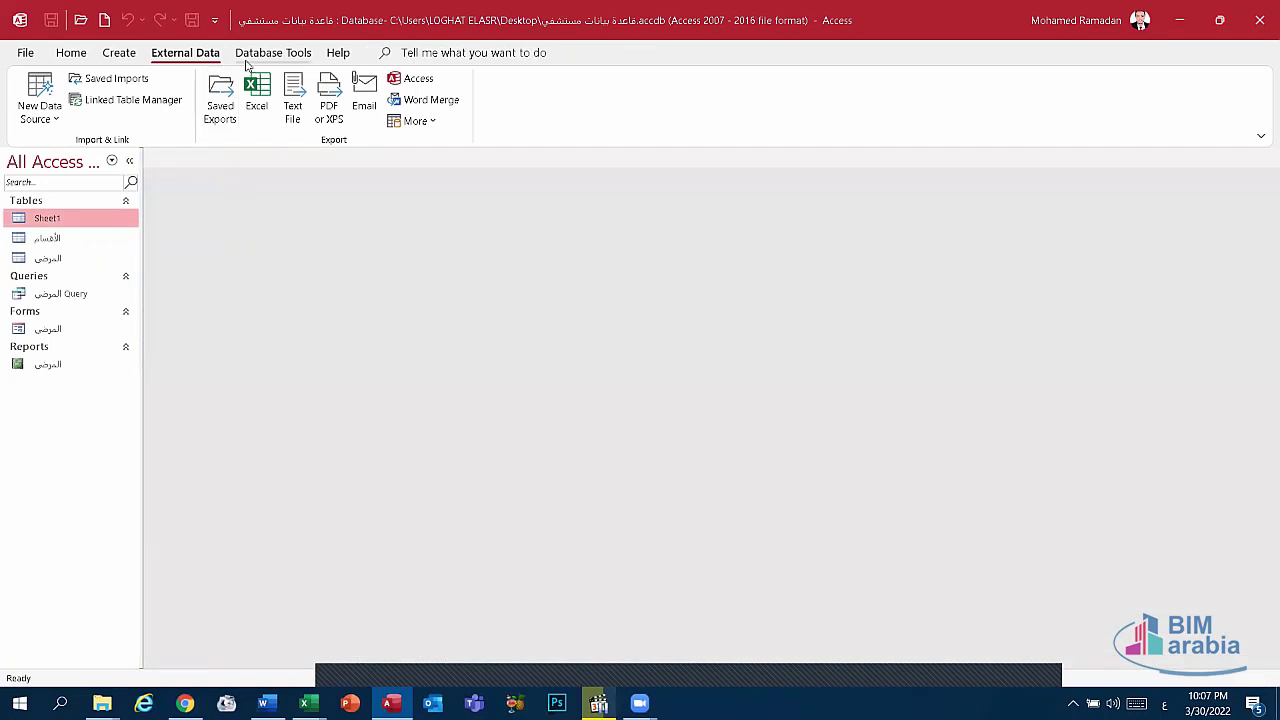
Look over the Database Tools and Create tabs, then close the database and Access.
click(273, 52)
click(114, 56)
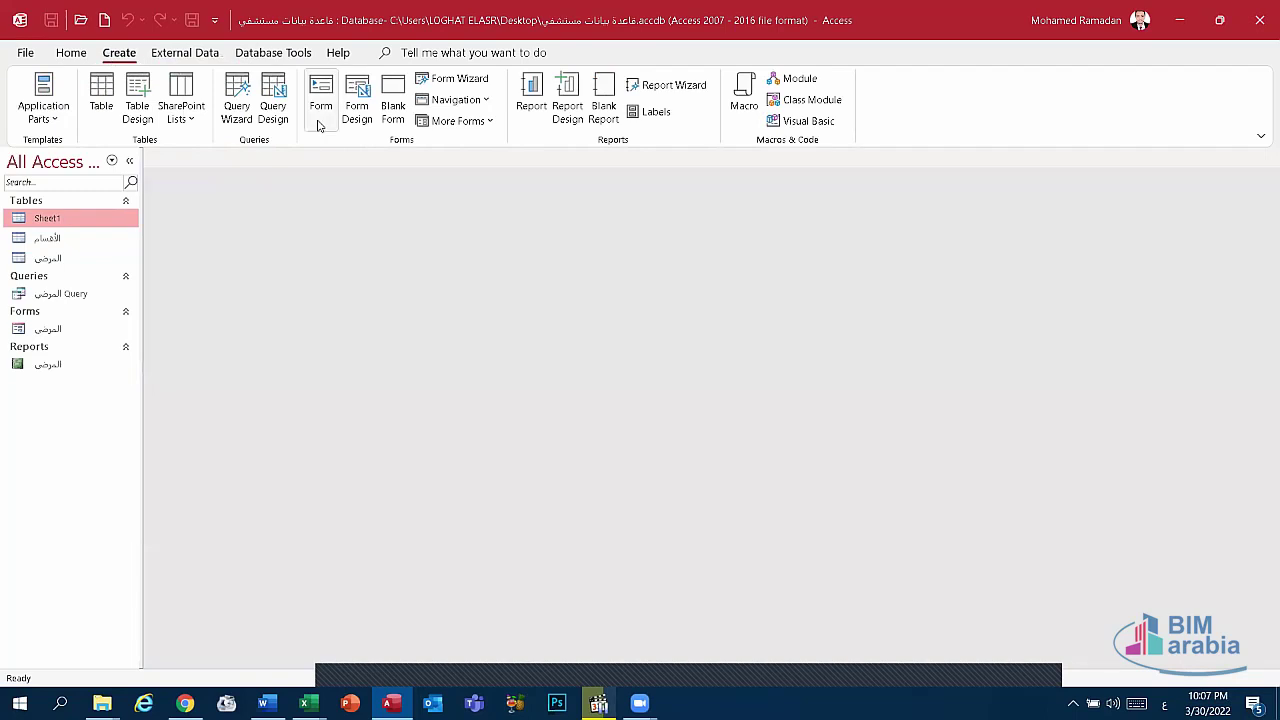
click(1260, 20)
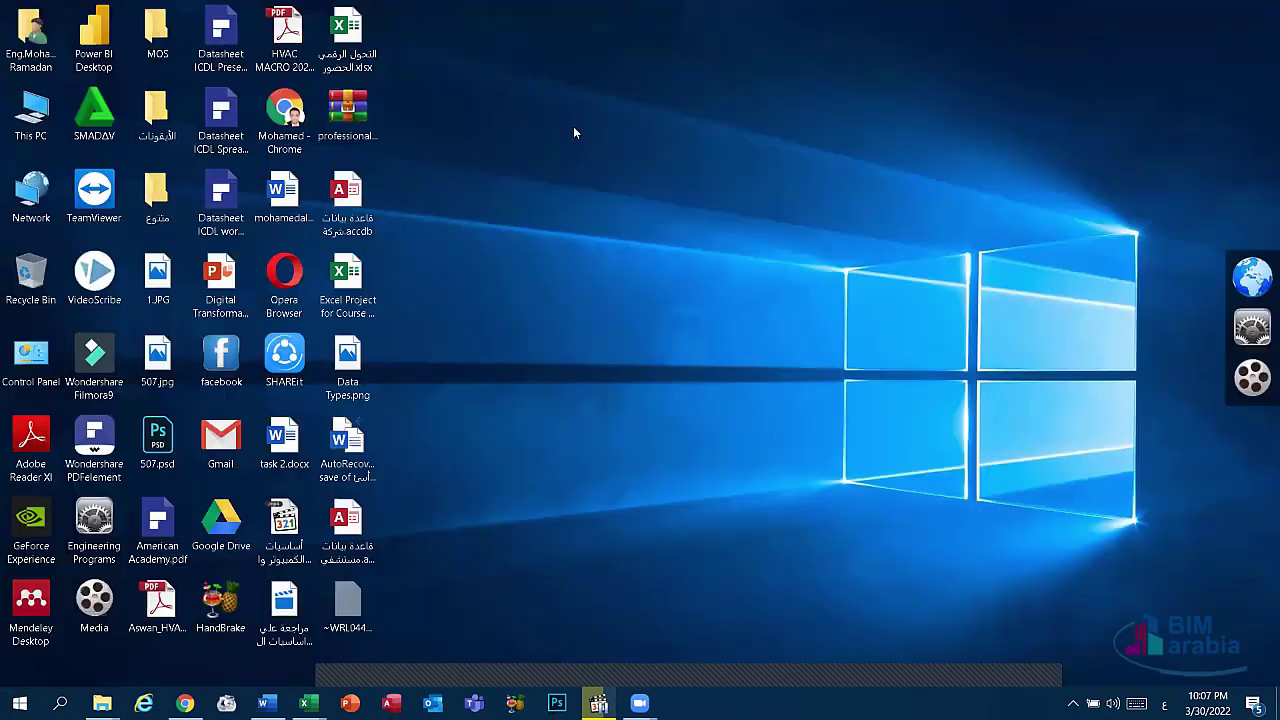
Refresh the Windows desktop and bring up Word's taskbar jump list.
right_click(574, 127)
click(683, 177)
right_click(264, 703)
Launch Word maximized with a blank Document2, then switch to Excel's Book1.
click(201, 620)
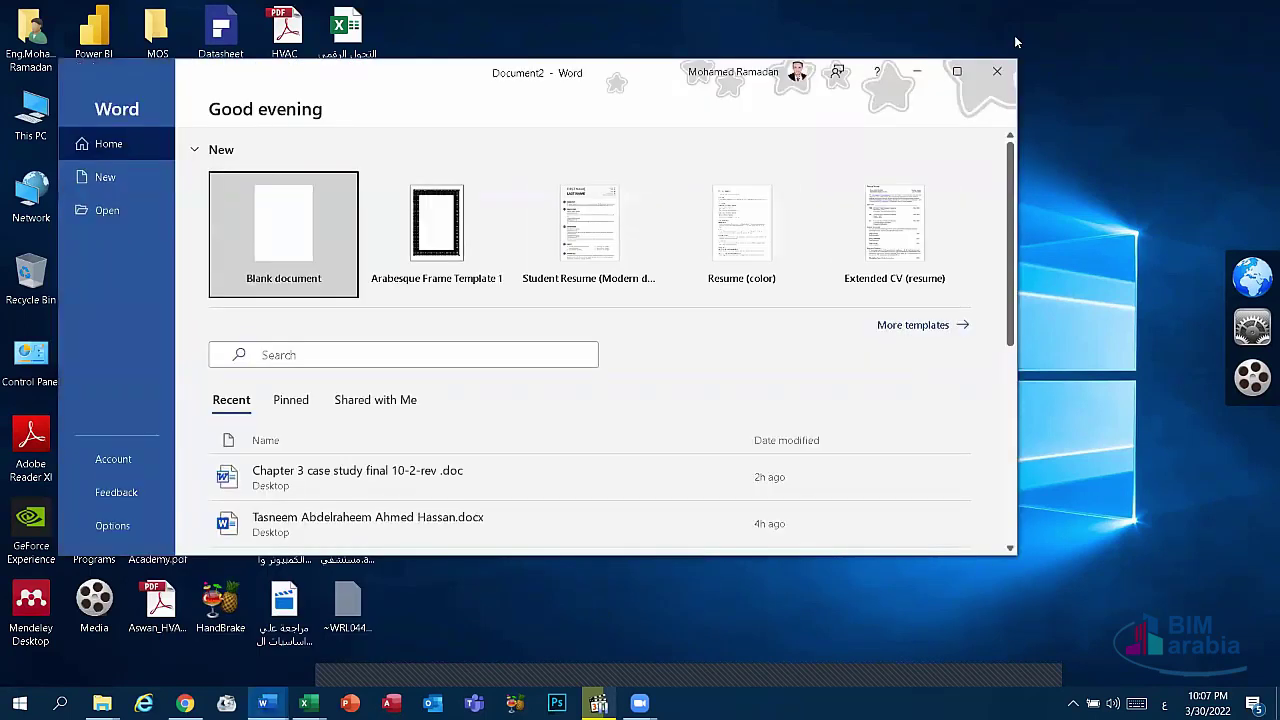
click(957, 73)
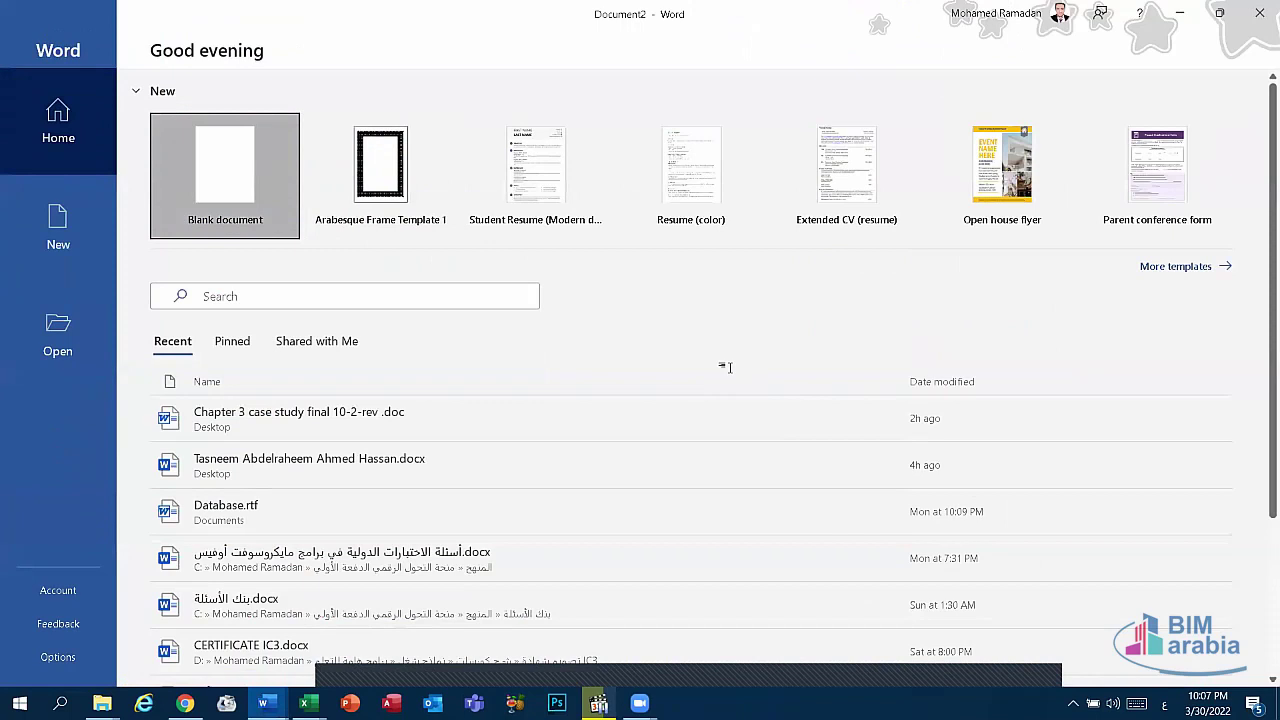
key(Return)
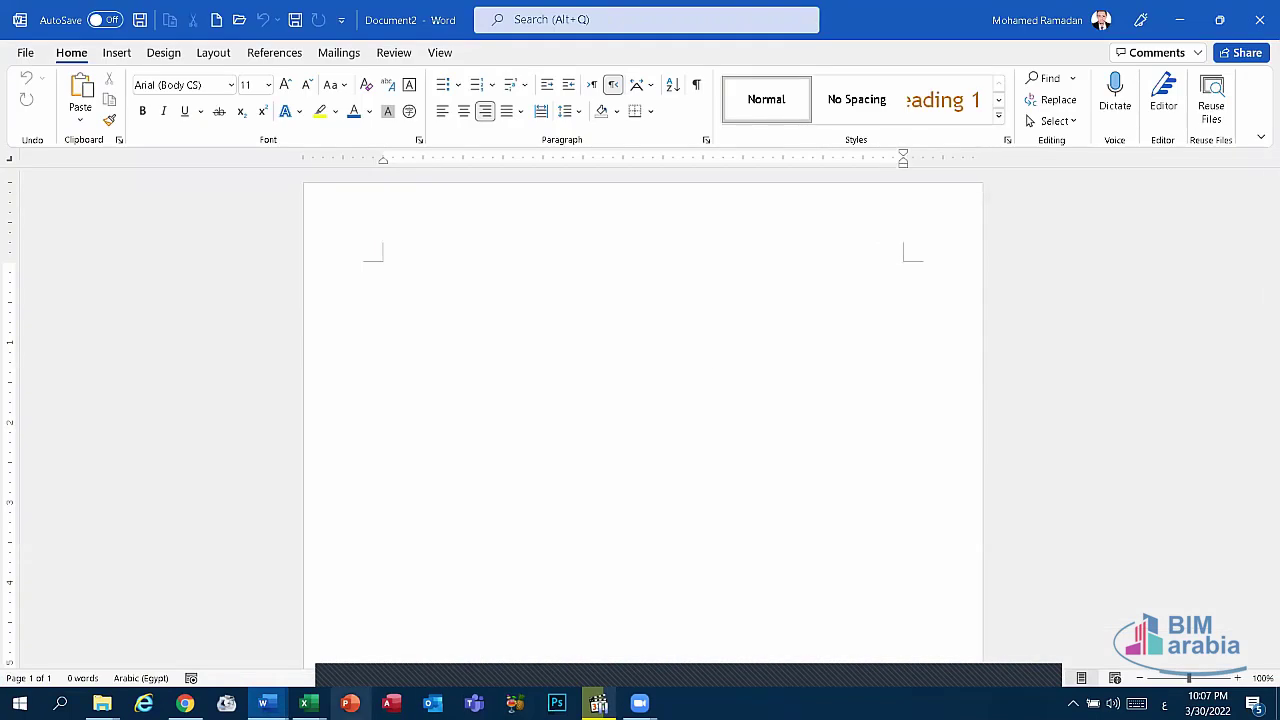
click(308, 703)
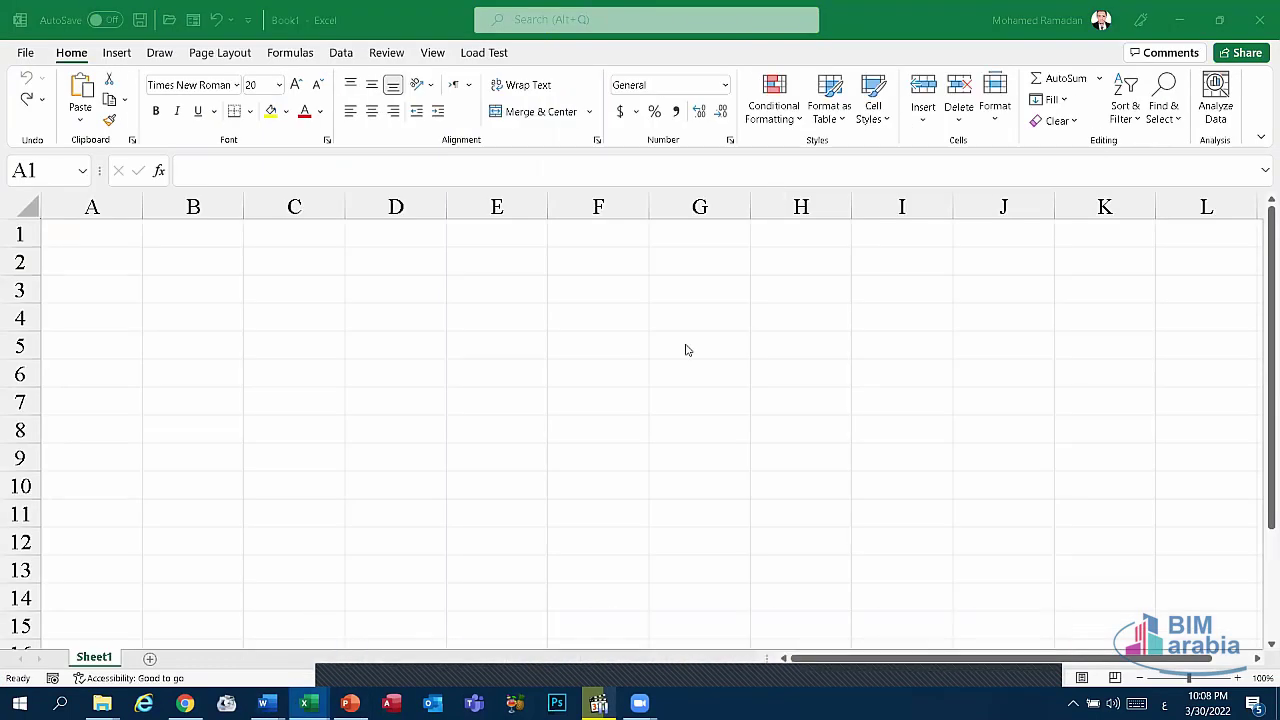
Select various cells between A1 and D4 in empty Book1, then bring Word's Document2 forward.
click(683, 310)
click(415, 255)
click(383, 315)
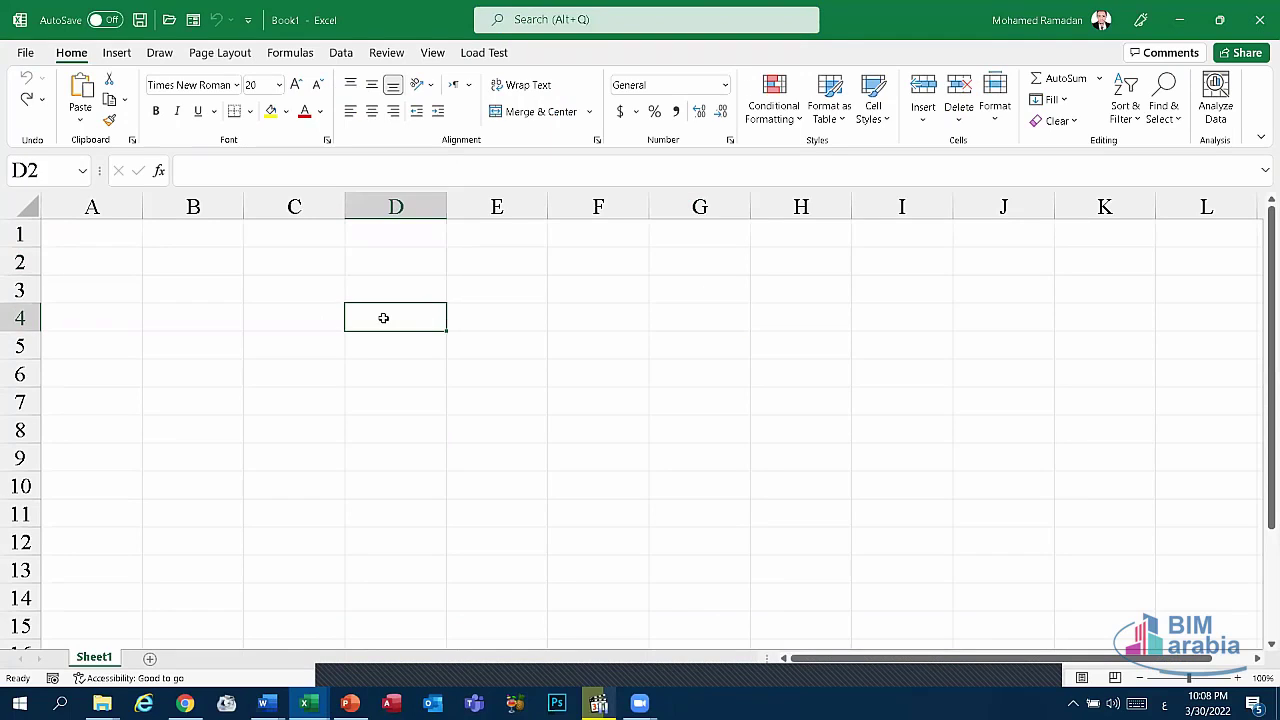
click(260, 338)
click(209, 312)
click(103, 290)
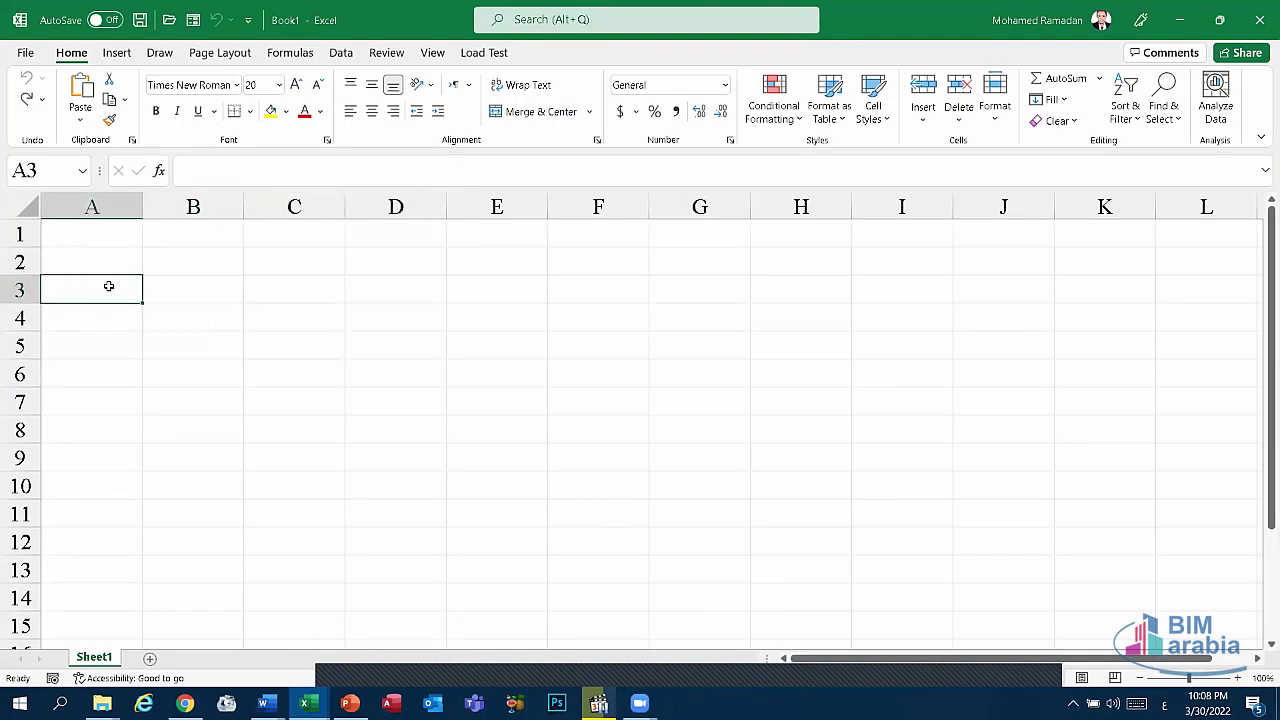
click(100, 238)
click(117, 263)
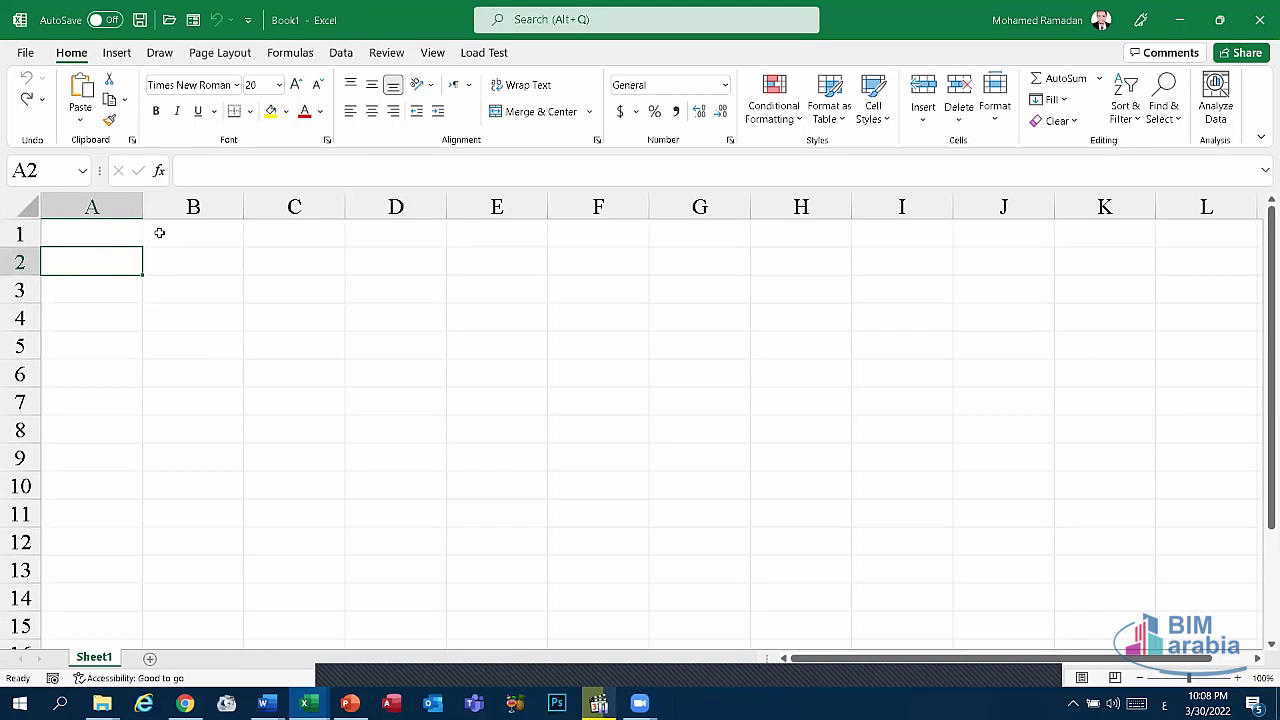
click(108, 306)
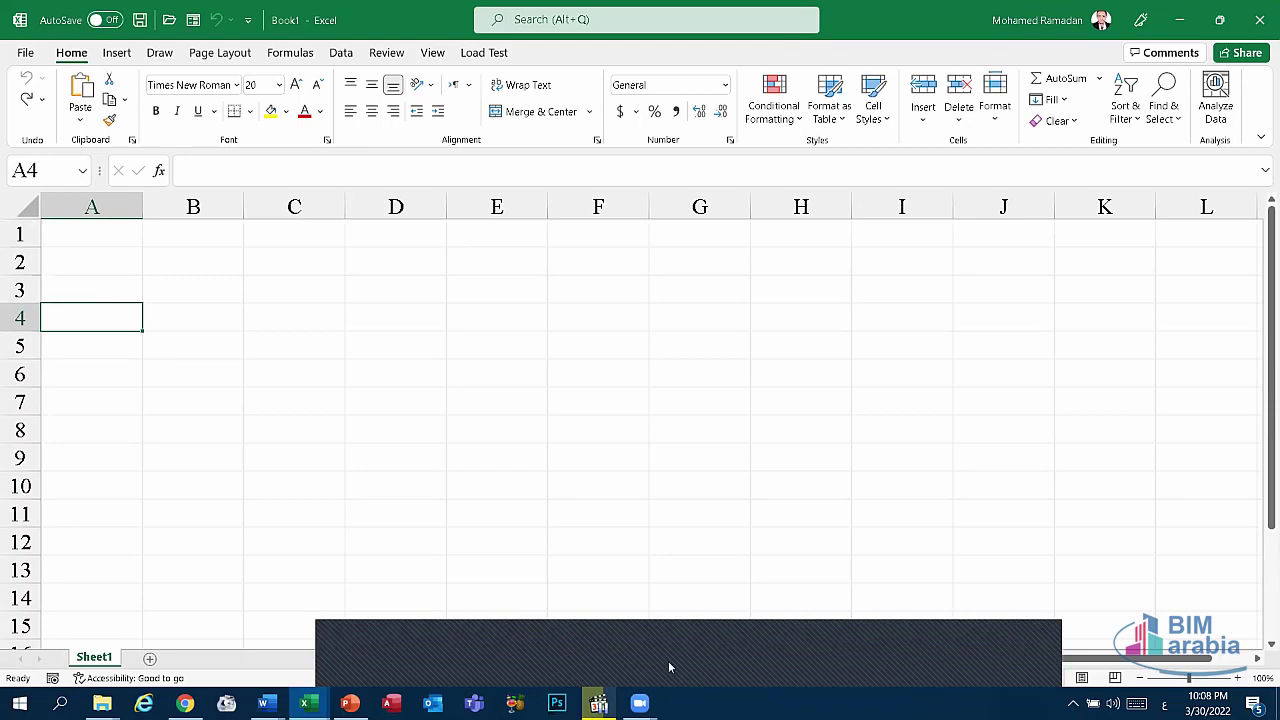
click(669, 656)
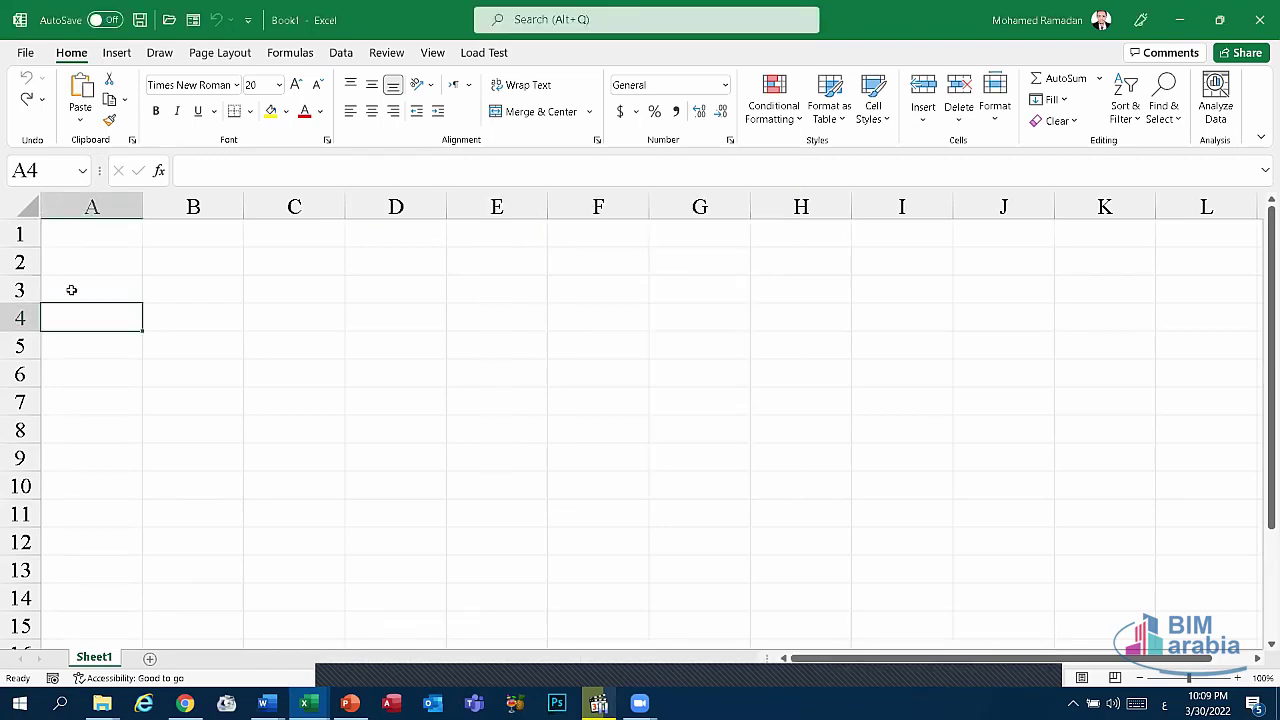
click(211, 324)
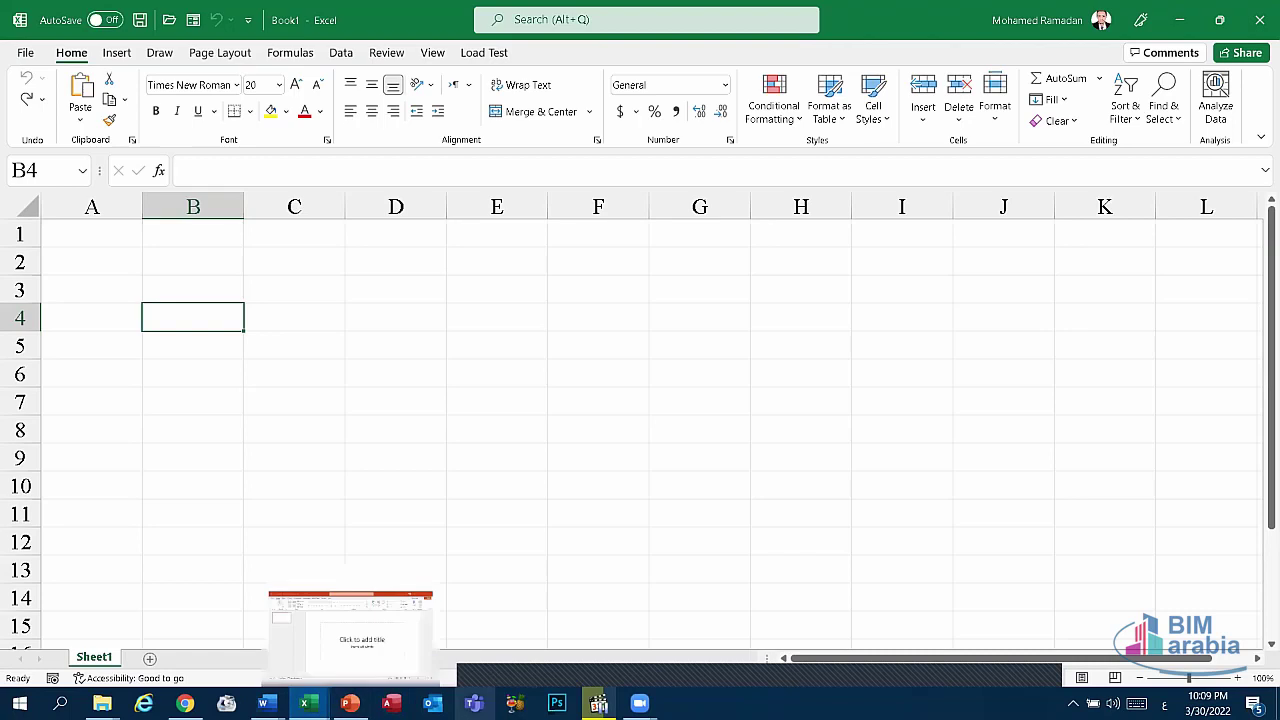
mouse_move(264, 703)
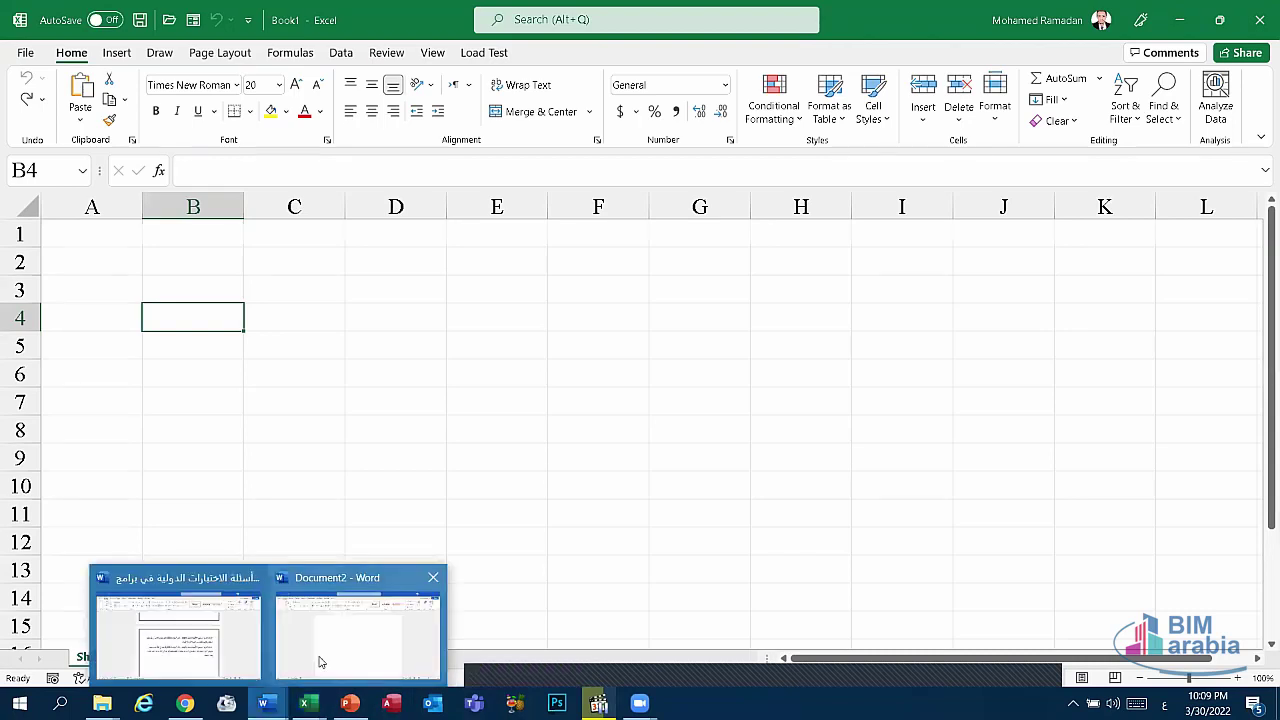
click(323, 663)
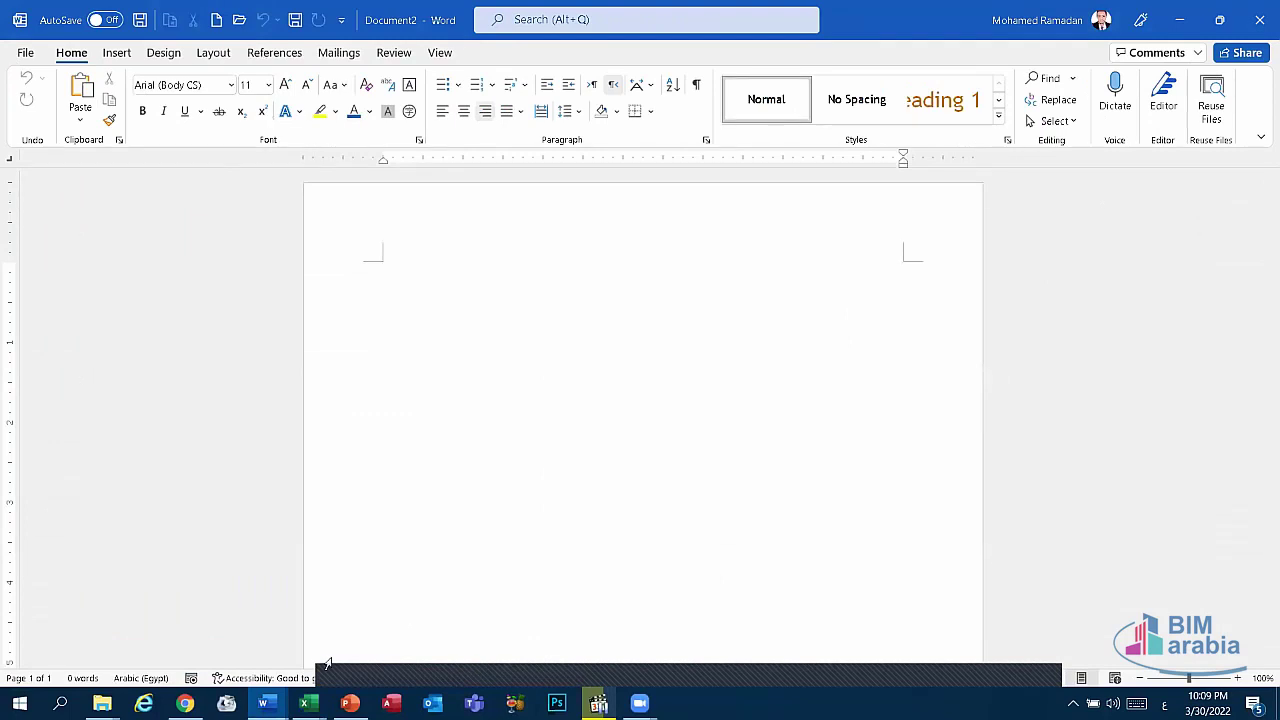
Switch to PowerPoint, enter Presentation1's title placeholder, then return to Excel's Book1.
click(350, 703)
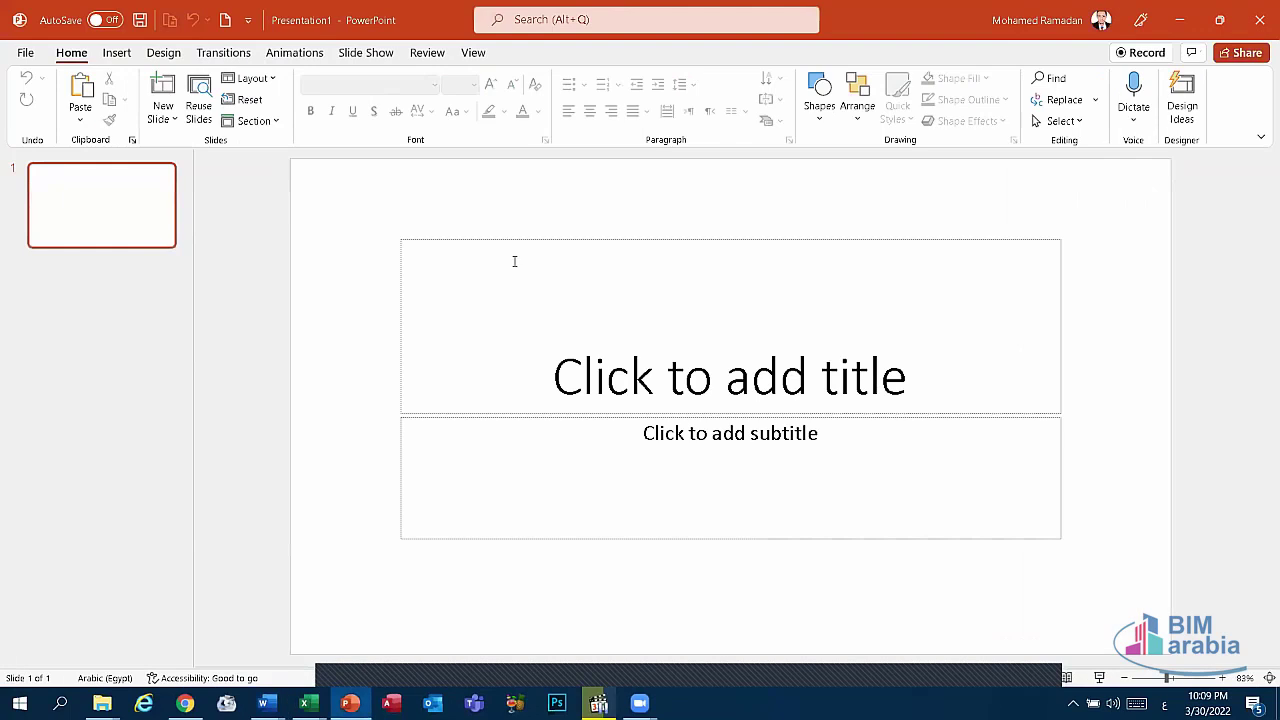
click(476, 300)
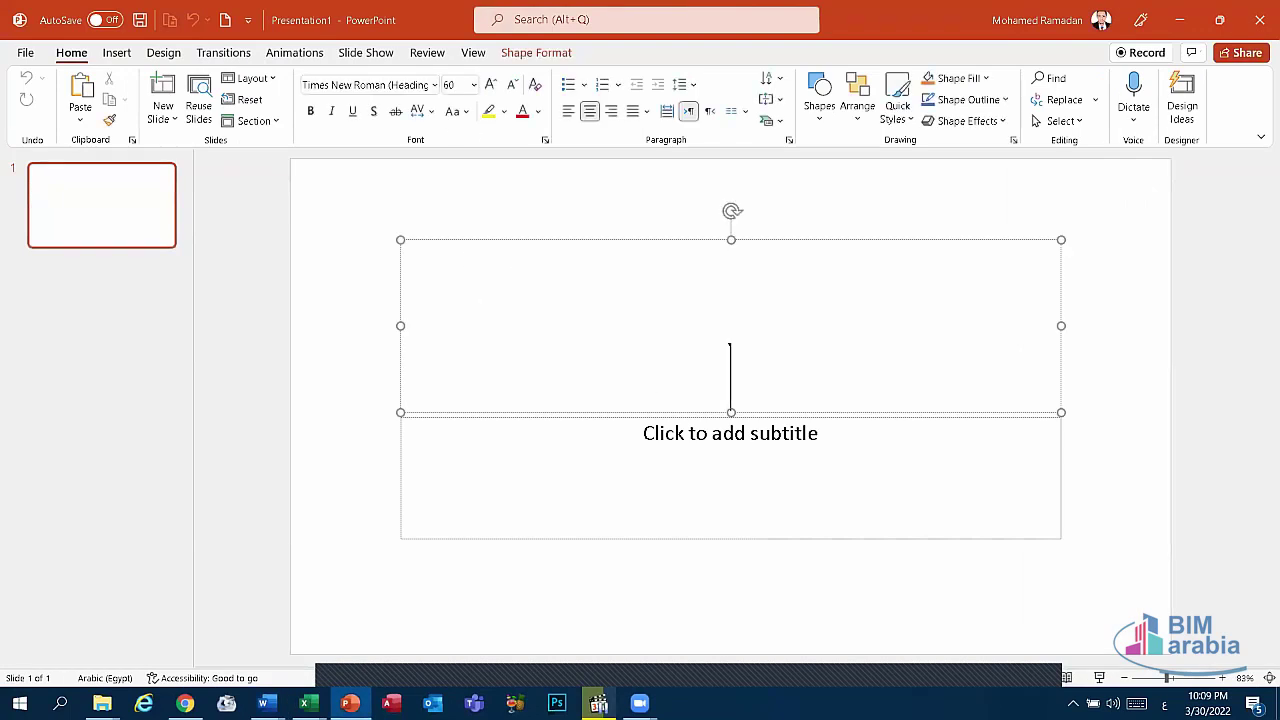
click(460, 610)
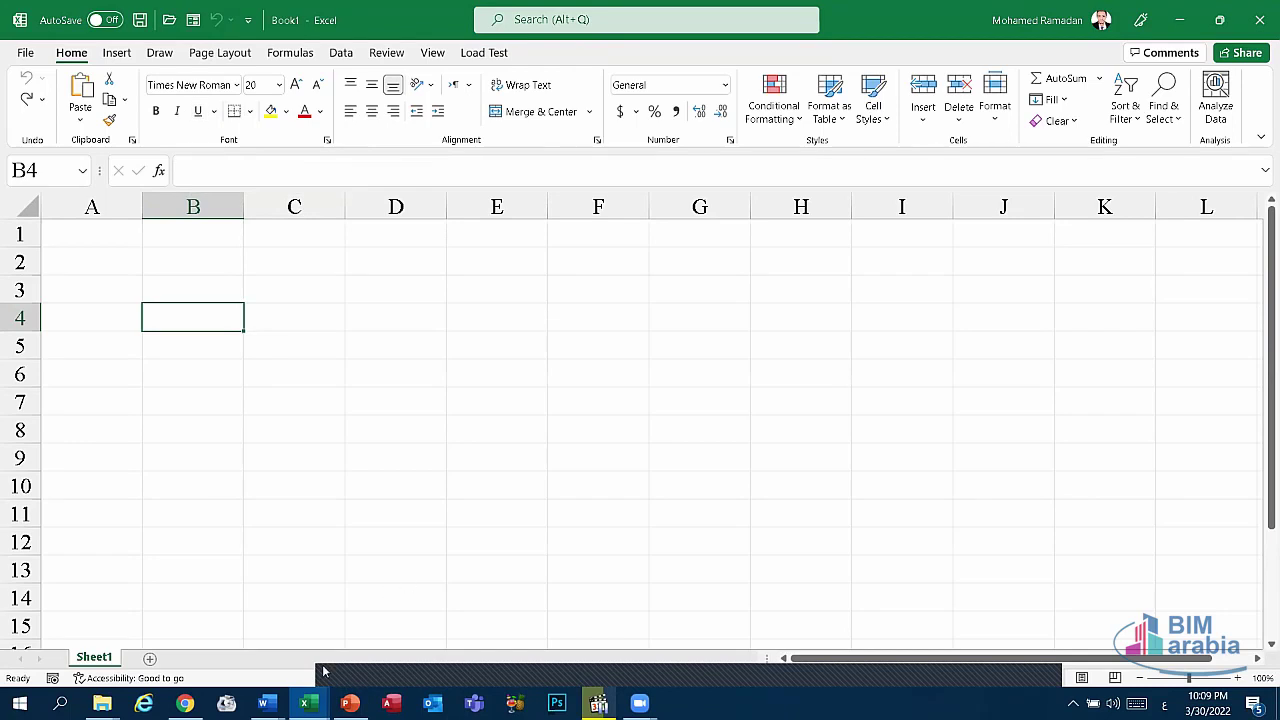
Bring Word's Document2 forward, then return to Excel's Book1.
click(282, 702)
click(282, 662)
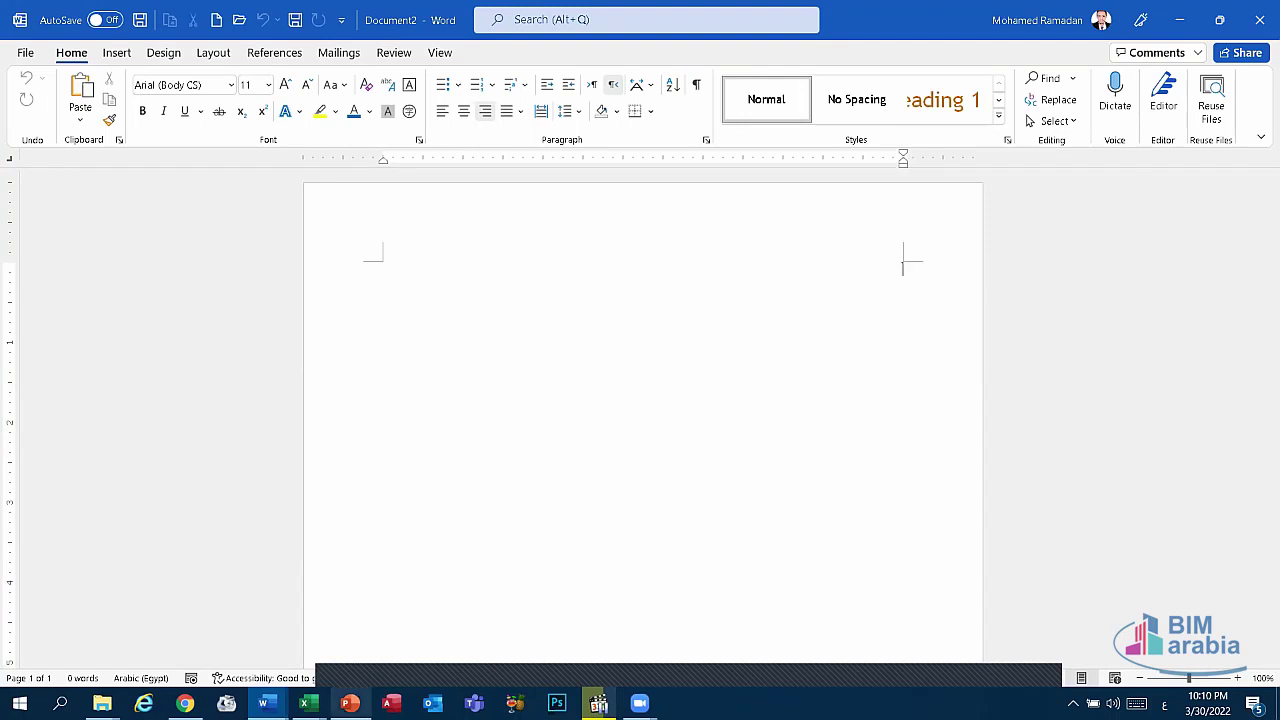
click(307, 703)
click(478, 655)
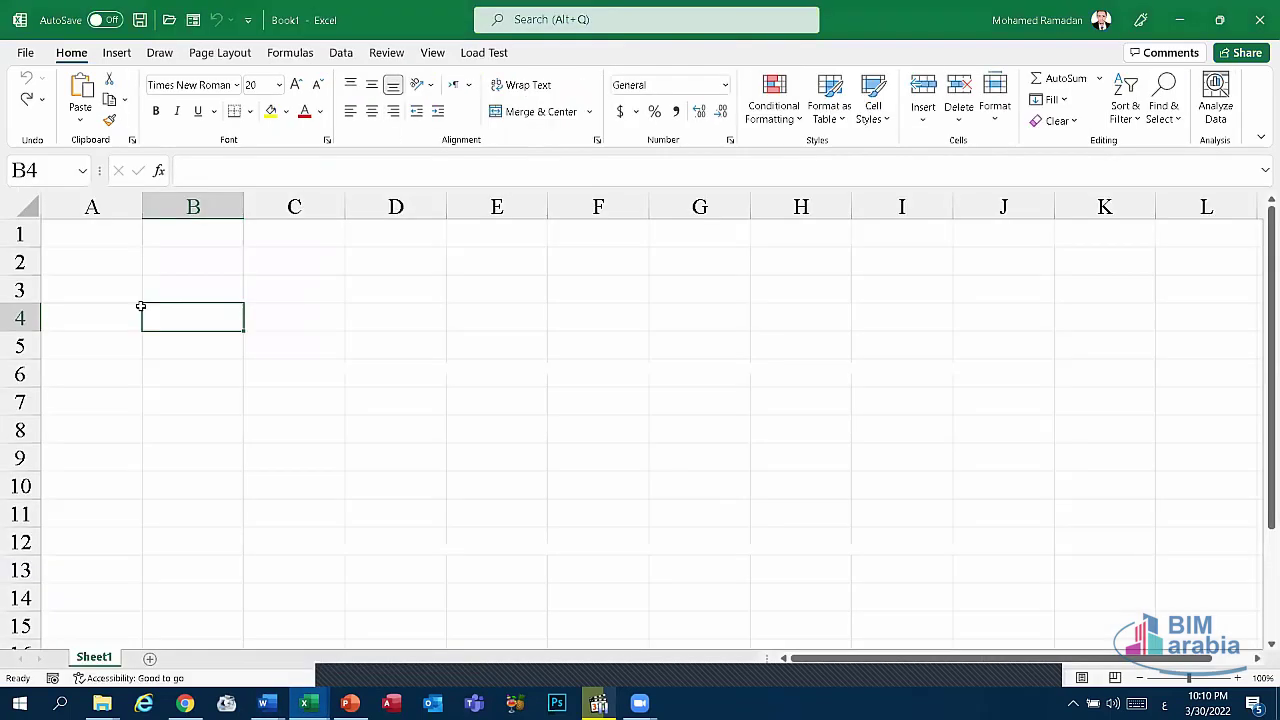
Try several range selections, then format cell D6 as a one-column table with a chosen style.
drag(150, 316, 420, 545)
click(539, 346)
drag(396, 374, 497, 486)
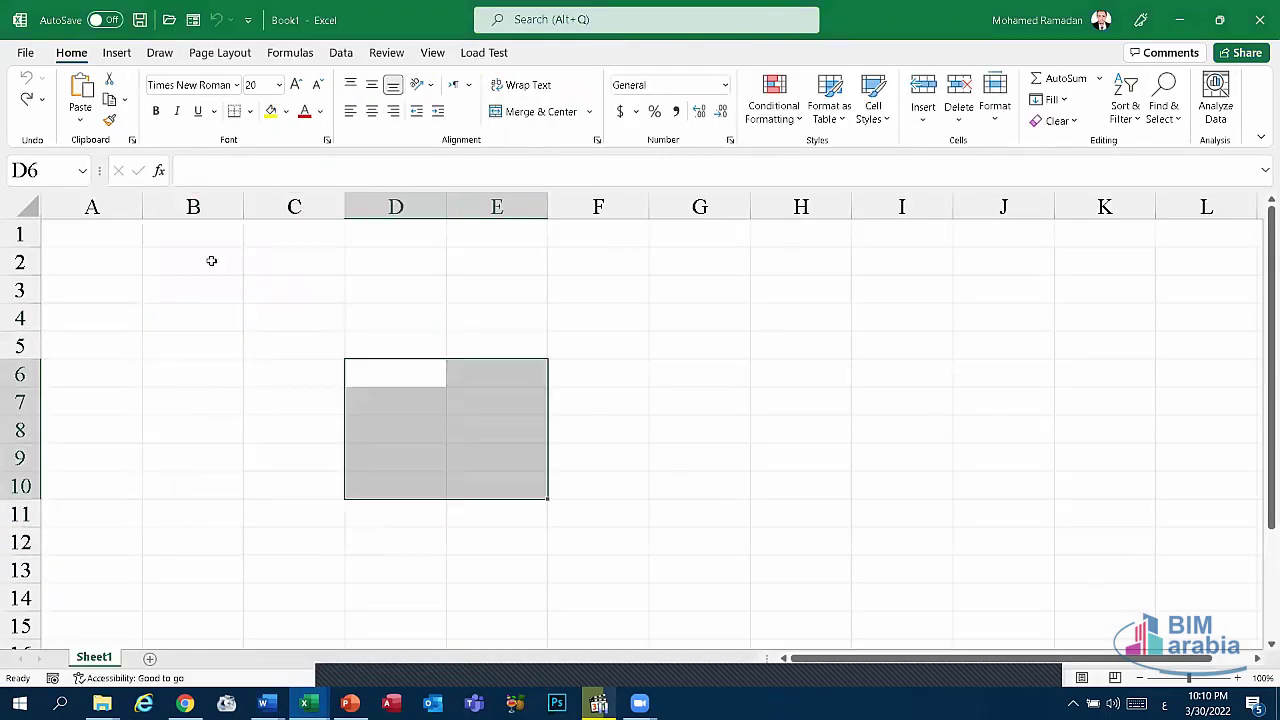
mouse_move(211, 260)
mouse_down()
mouse_move(831, 486)
mouse_move(847, 591)
mouse_up()
click(434, 366)
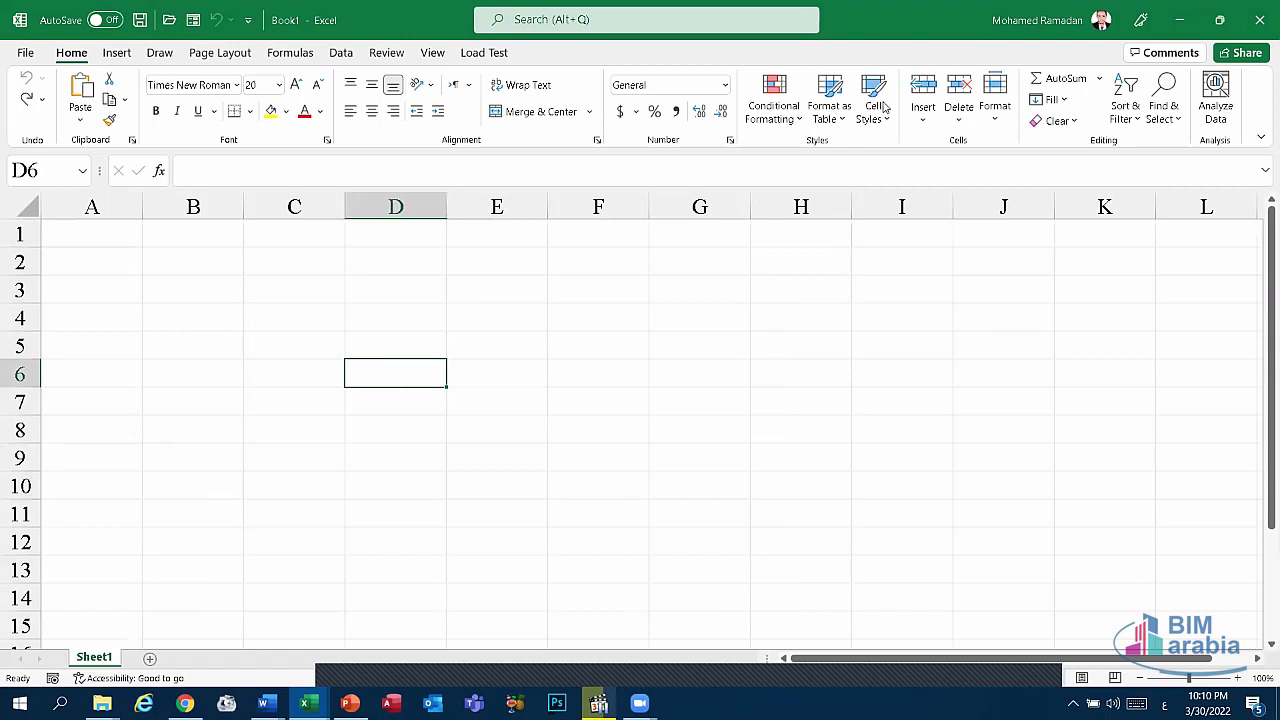
click(836, 117)
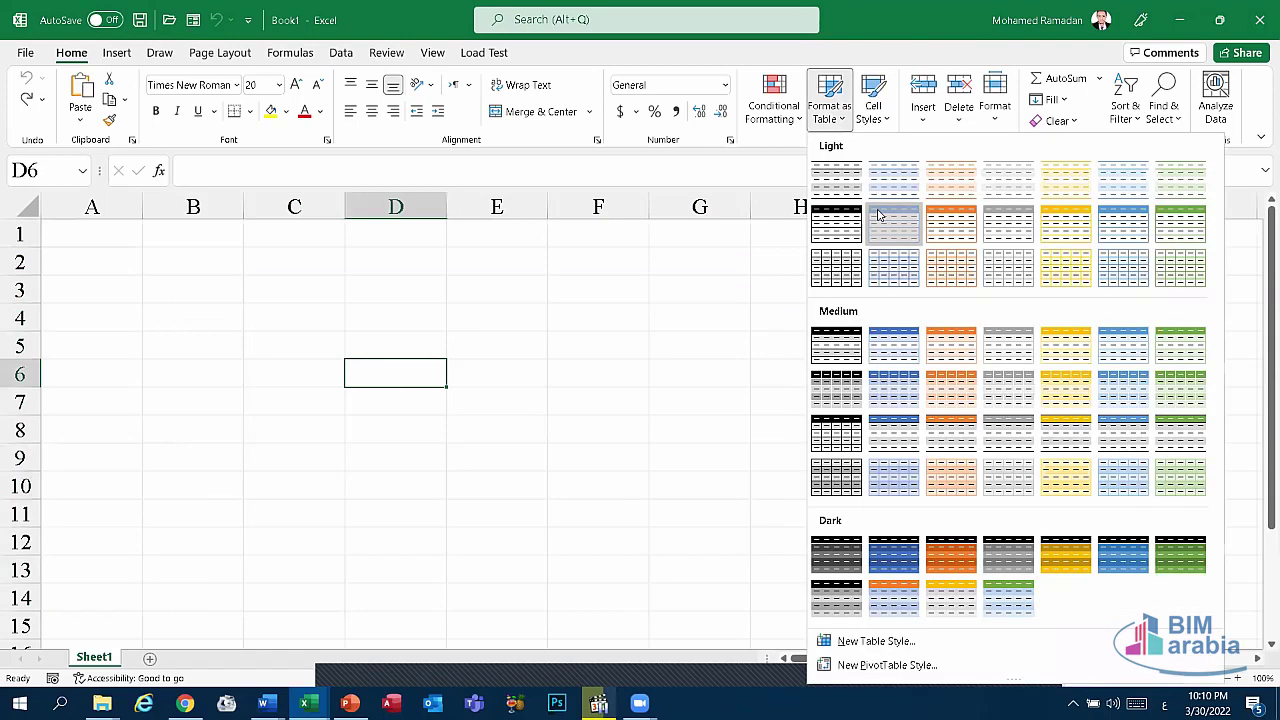
click(880, 212)
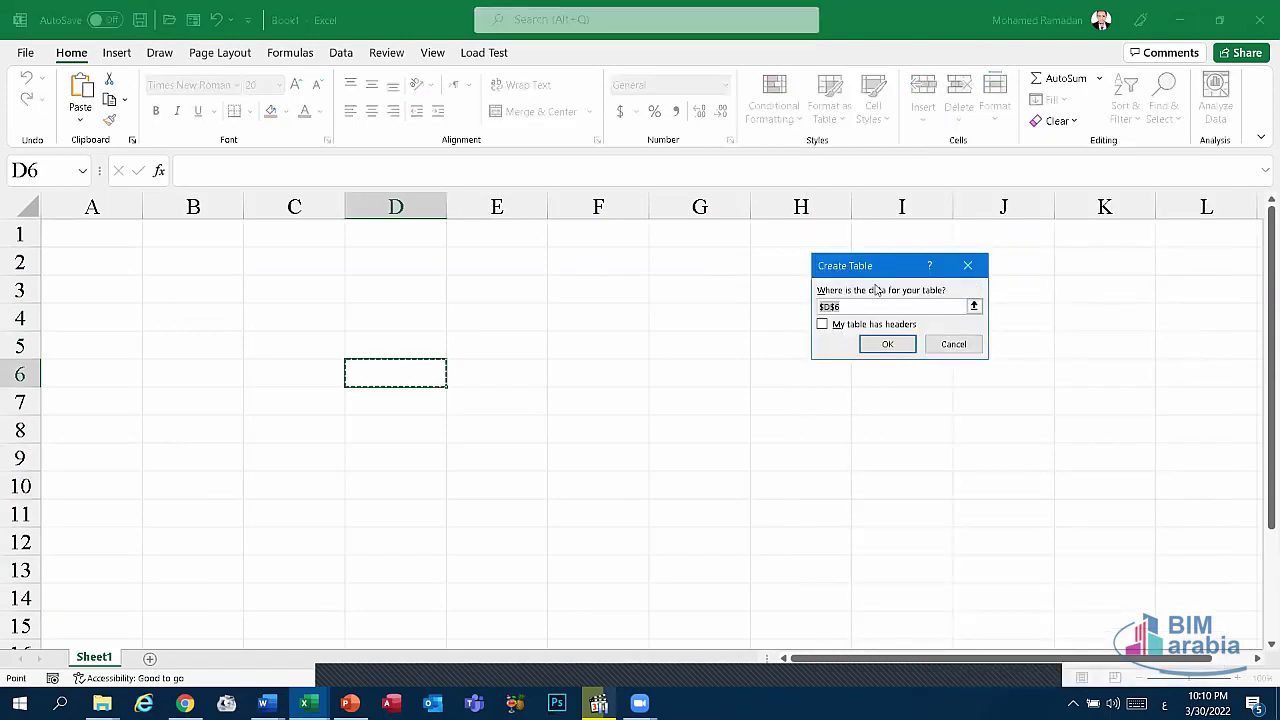
click(886, 346)
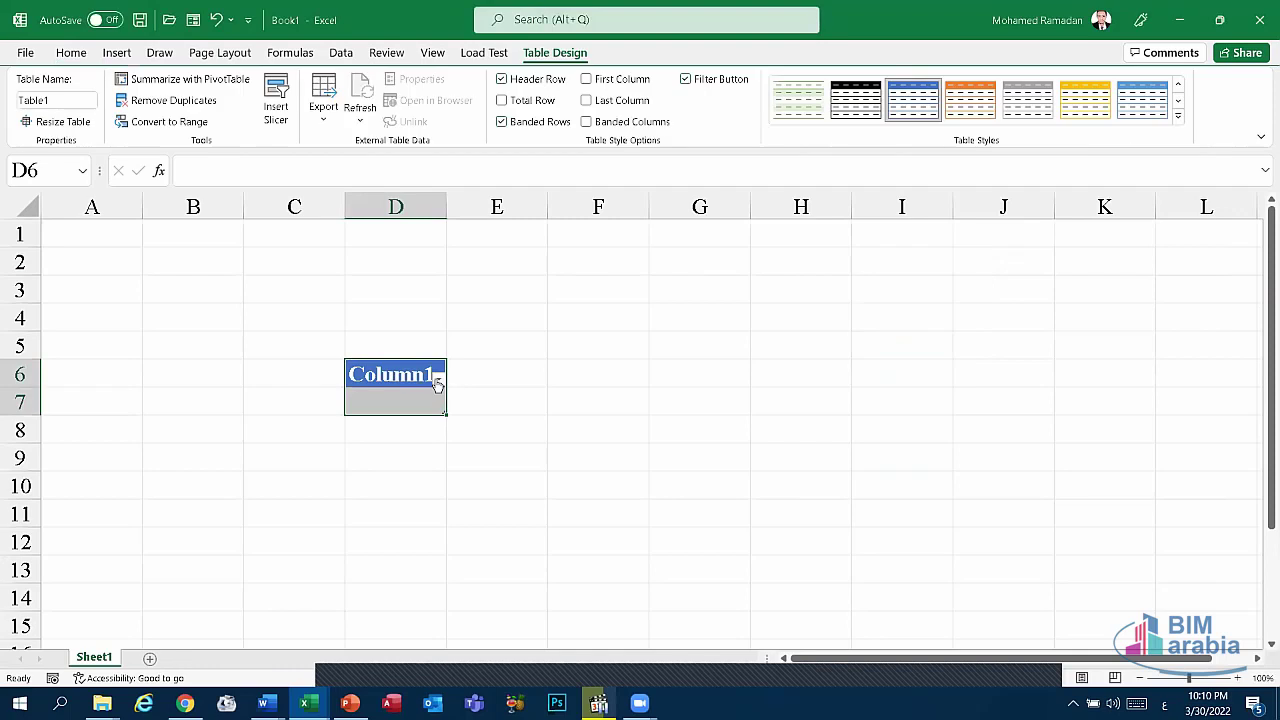
Open and dismiss the Column1 filter menu, then reselect the Column1 header.
click(438, 379)
click(618, 349)
click(350, 462)
click(388, 380)
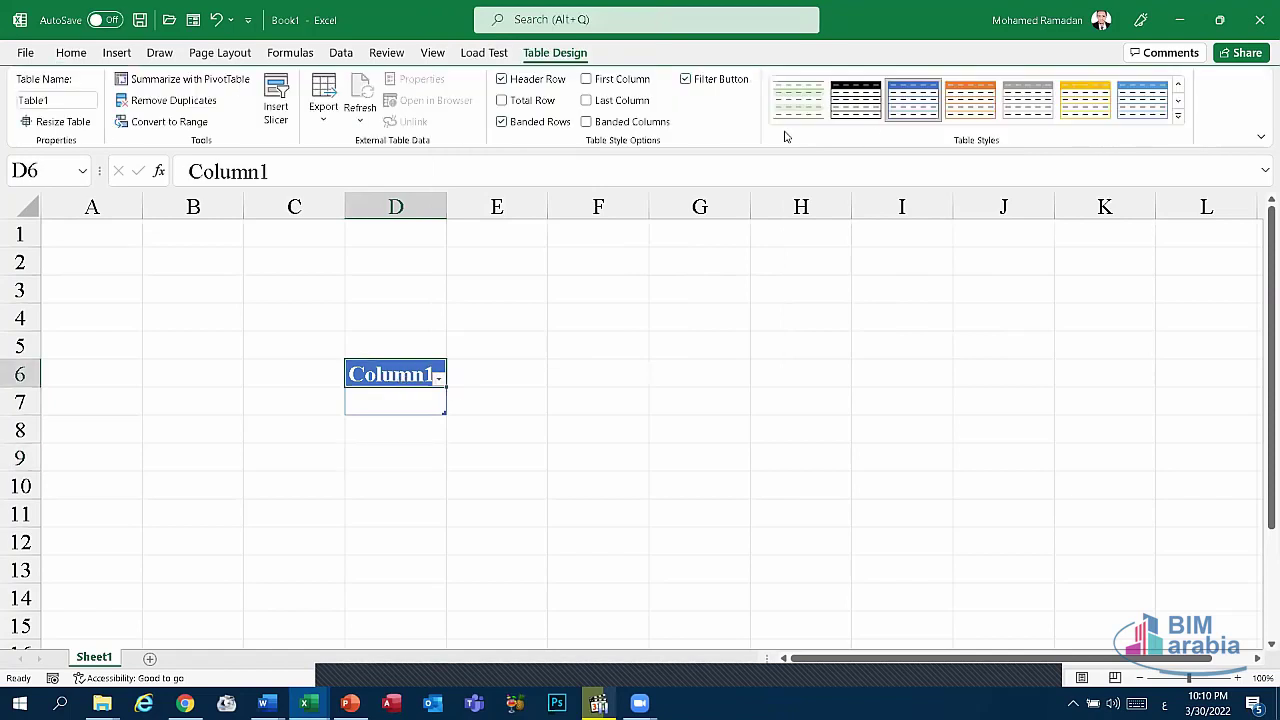
Close Book1 without saving, minimize Word and PowerPoint, and select the desktop Excel project workbook.
click(1260, 20)
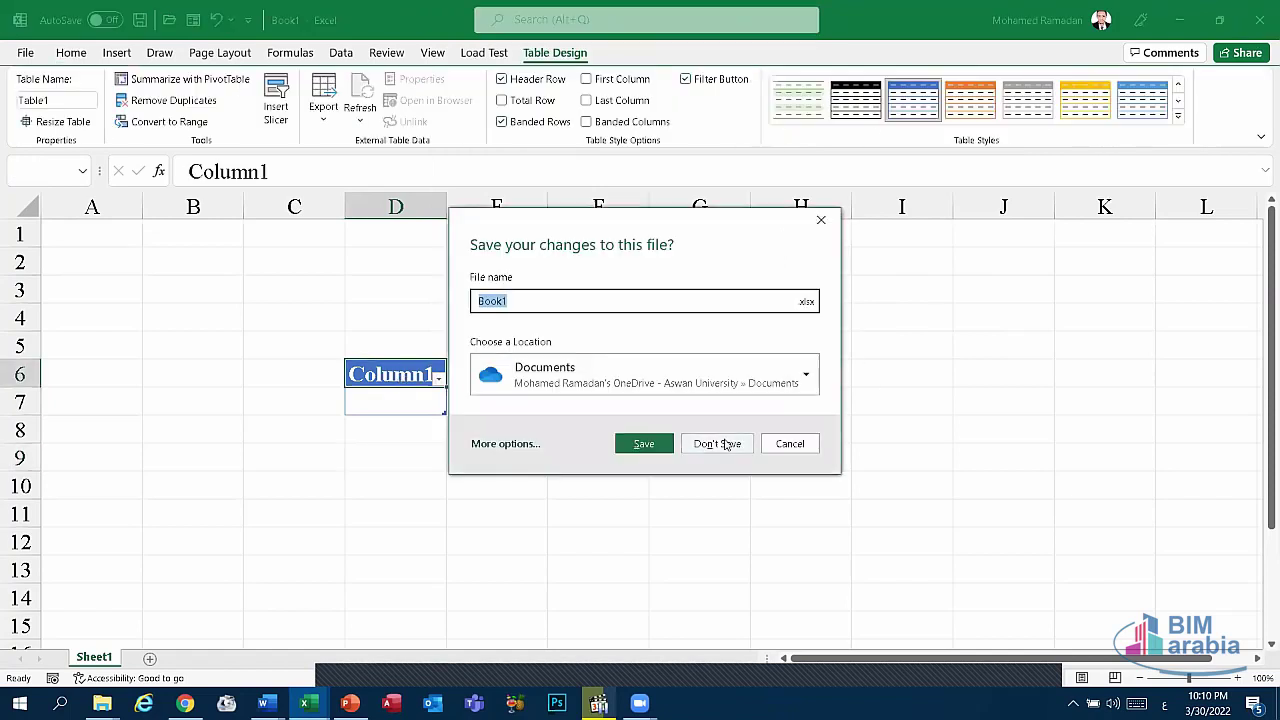
click(717, 443)
click(1180, 20)
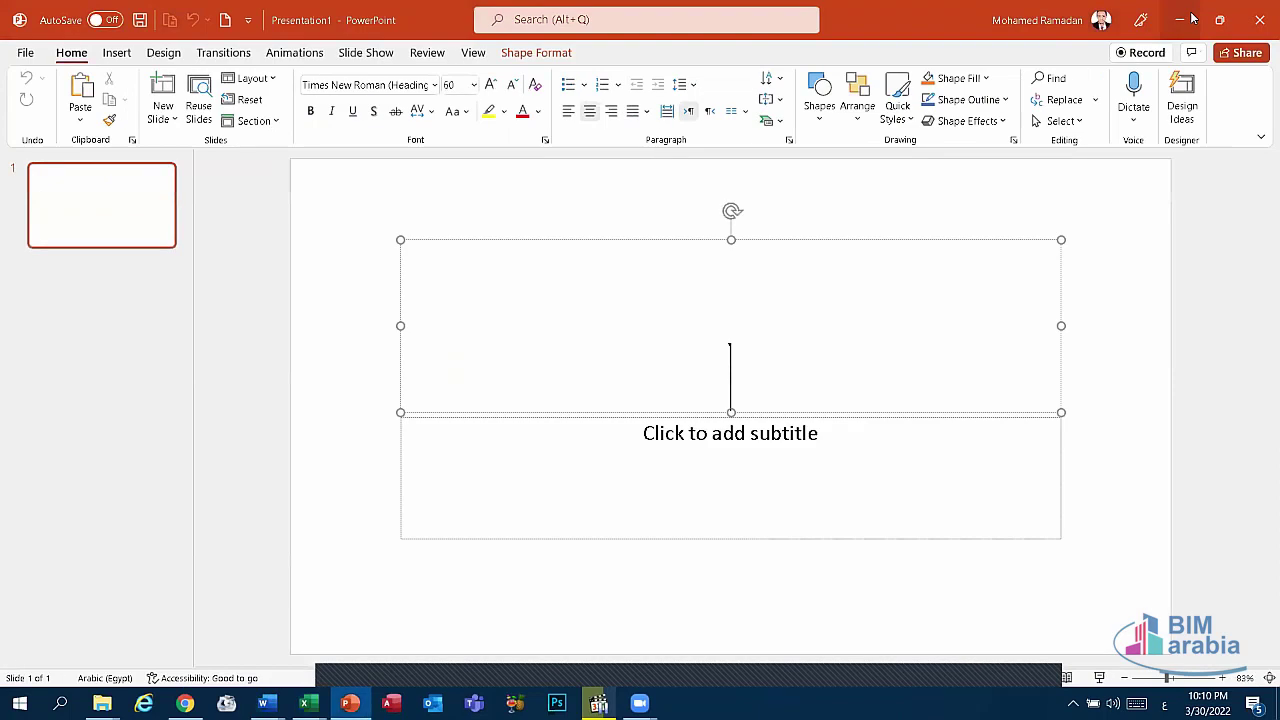
click(1180, 20)
click(340, 262)
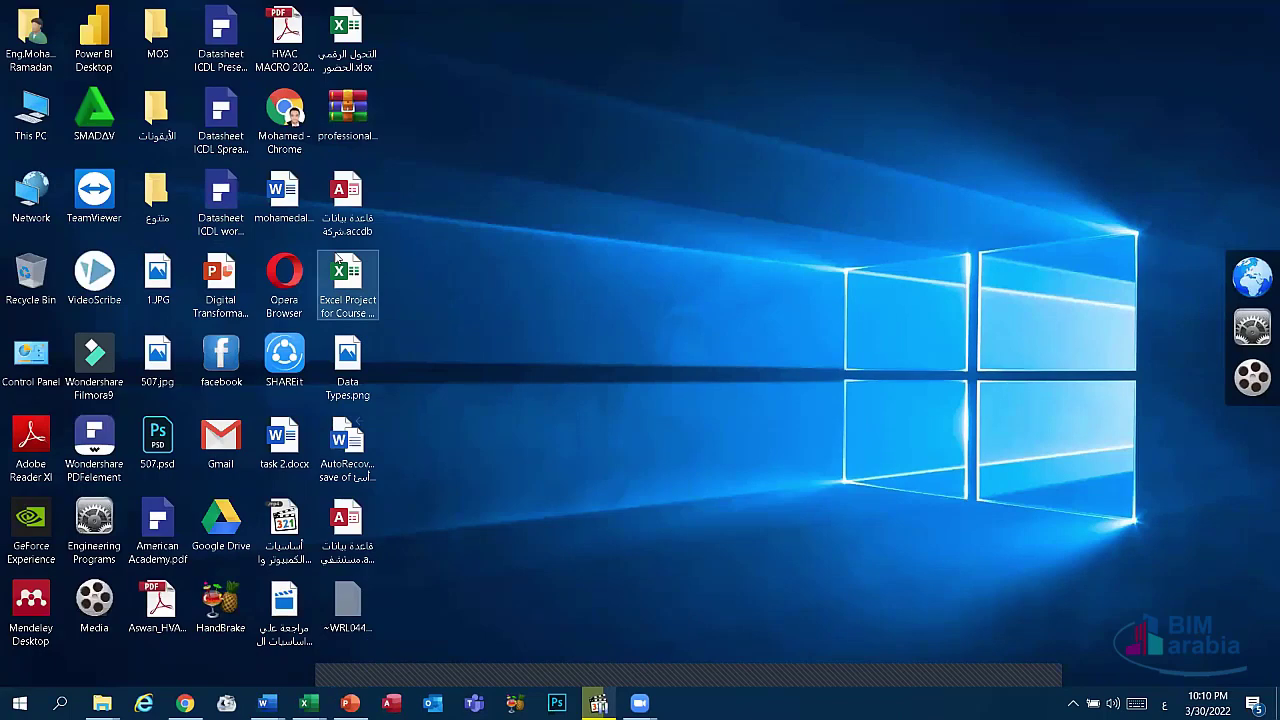
Open the Excel project workbook and preview the table styles gallery without applying one.
double_click(339, 259)
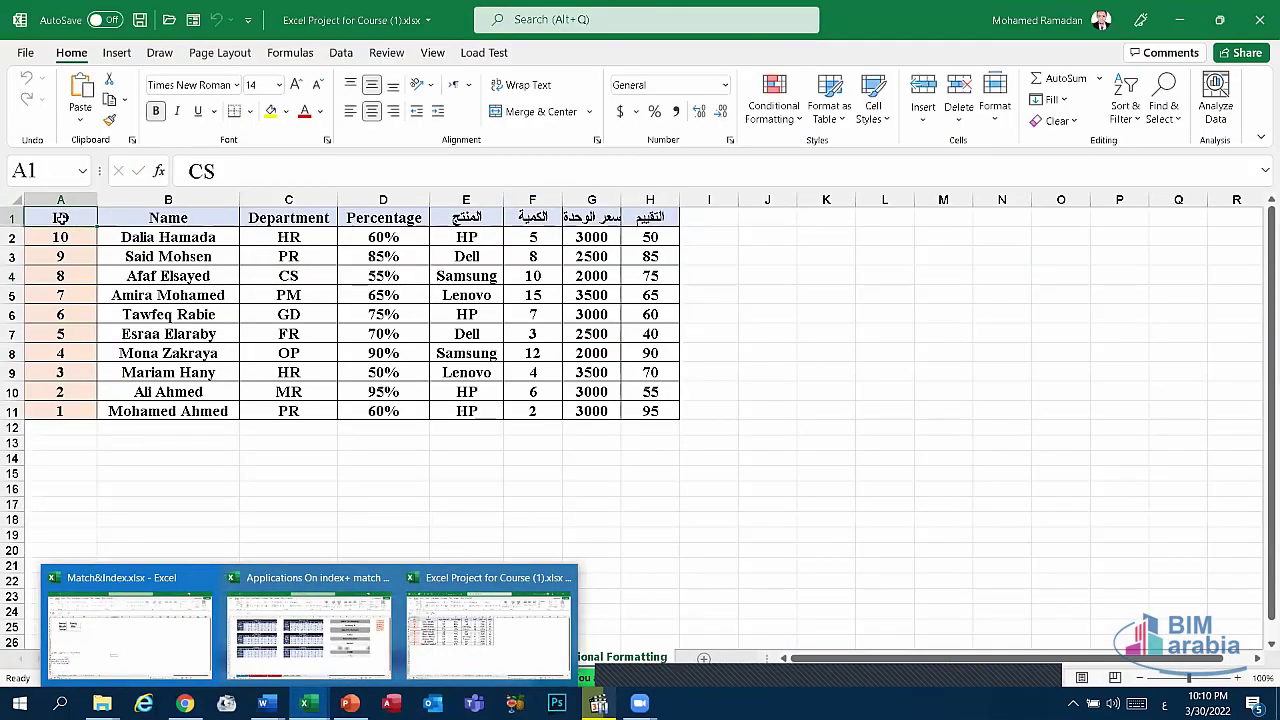
mouse_move(60, 218)
mouse_down()
mouse_move(586, 420)
mouse_move(652, 411)
mouse_up()
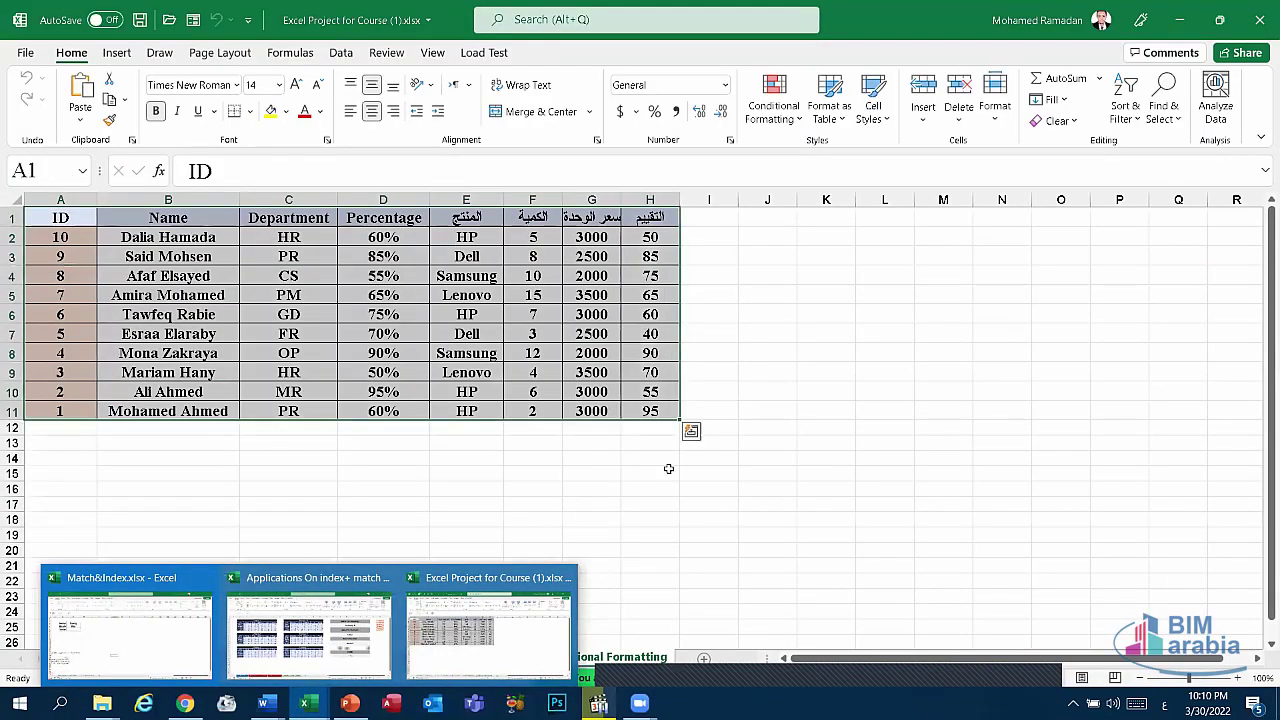
click(669, 469)
click(352, 488)
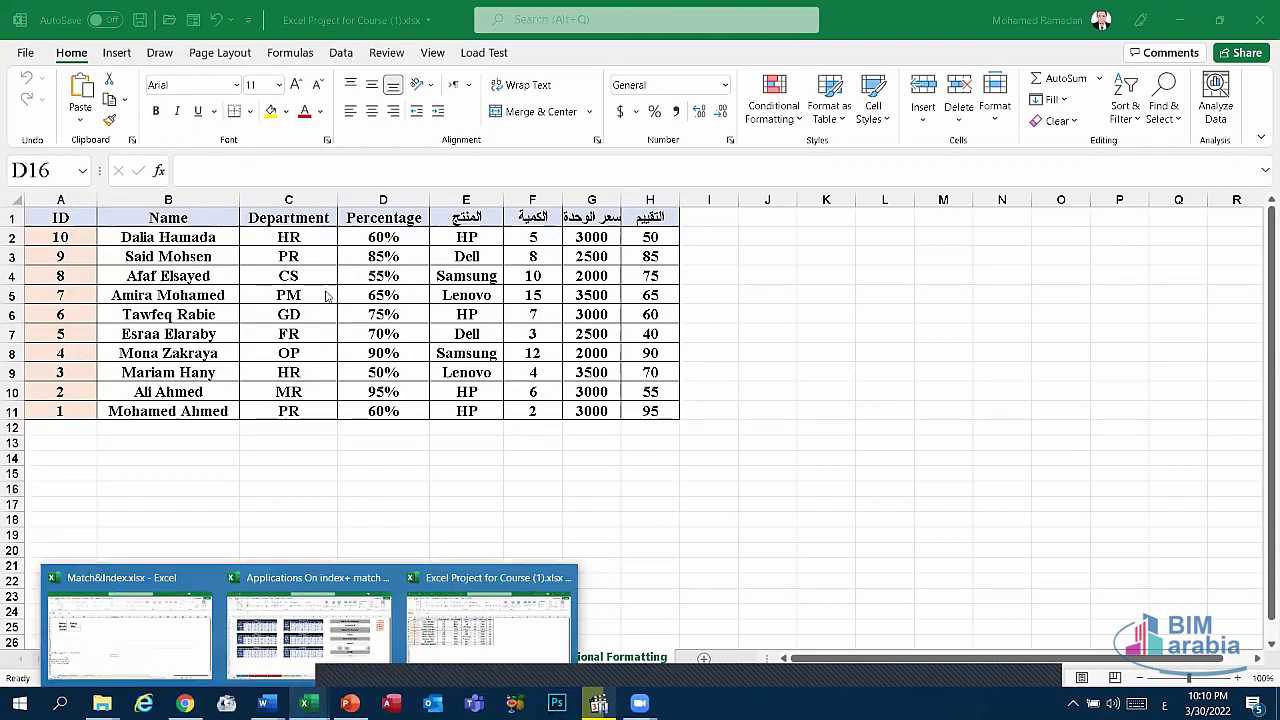
click(378, 320)
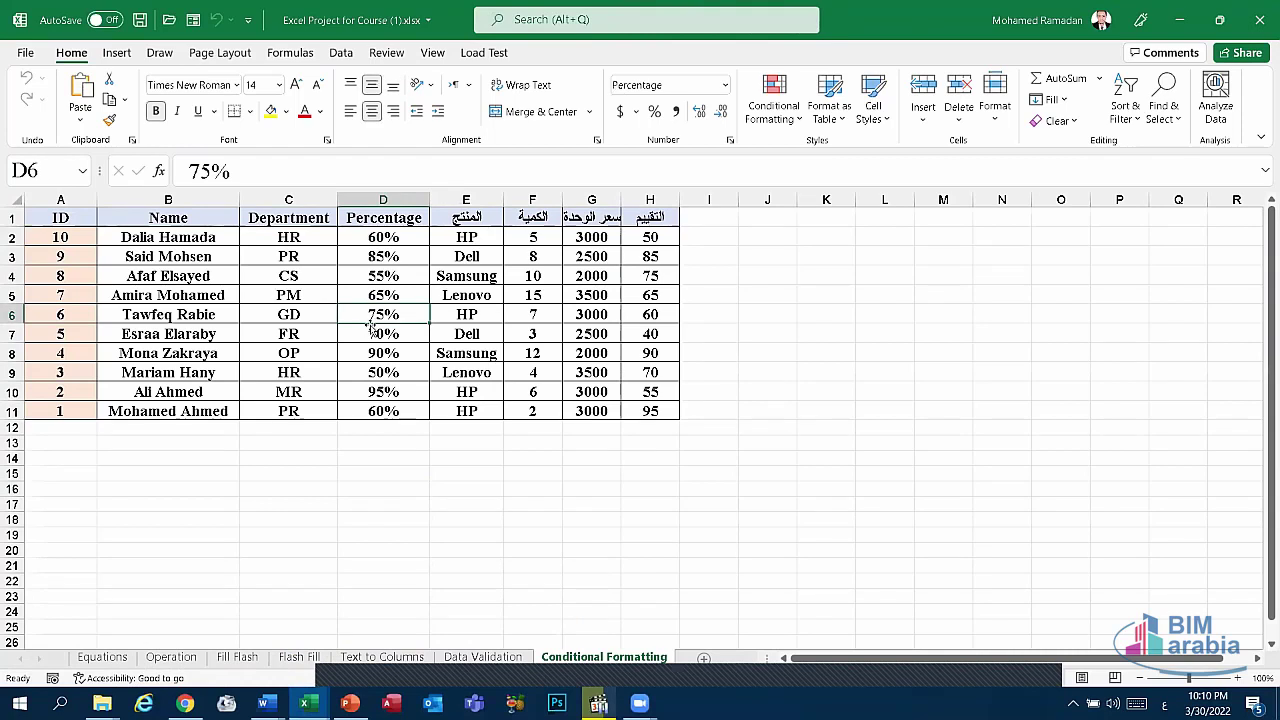
click(833, 112)
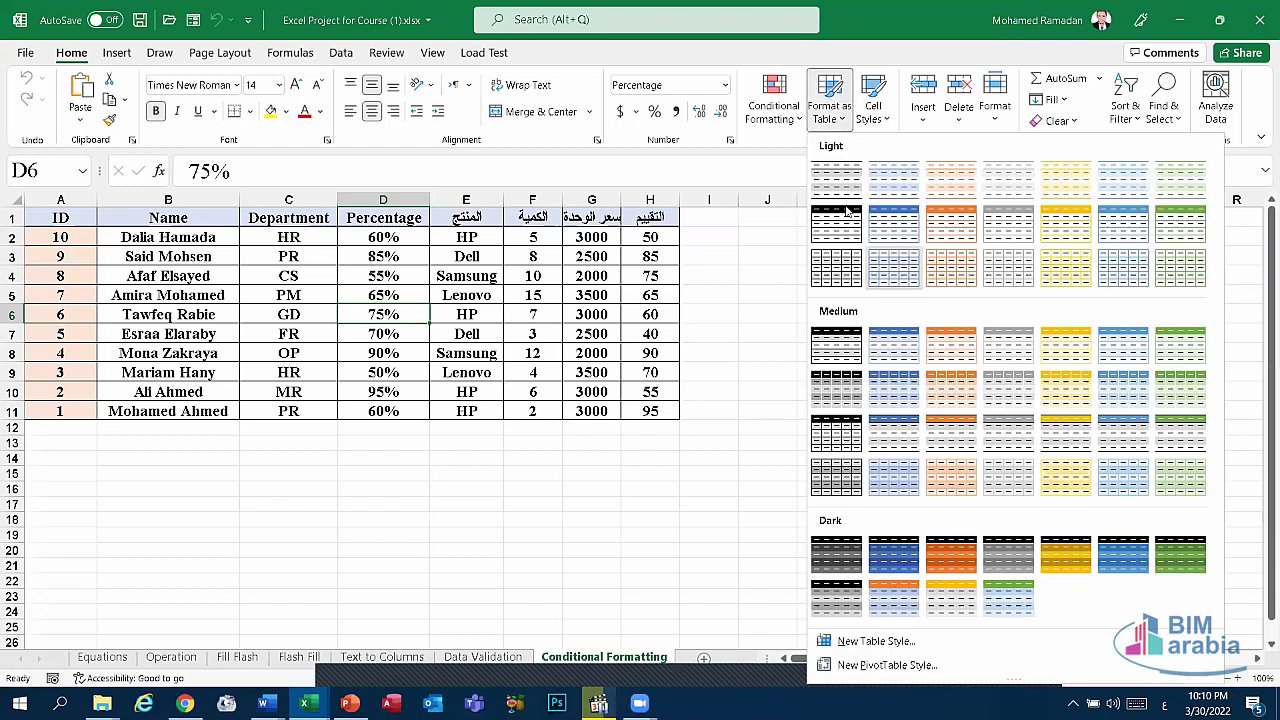
click(733, 302)
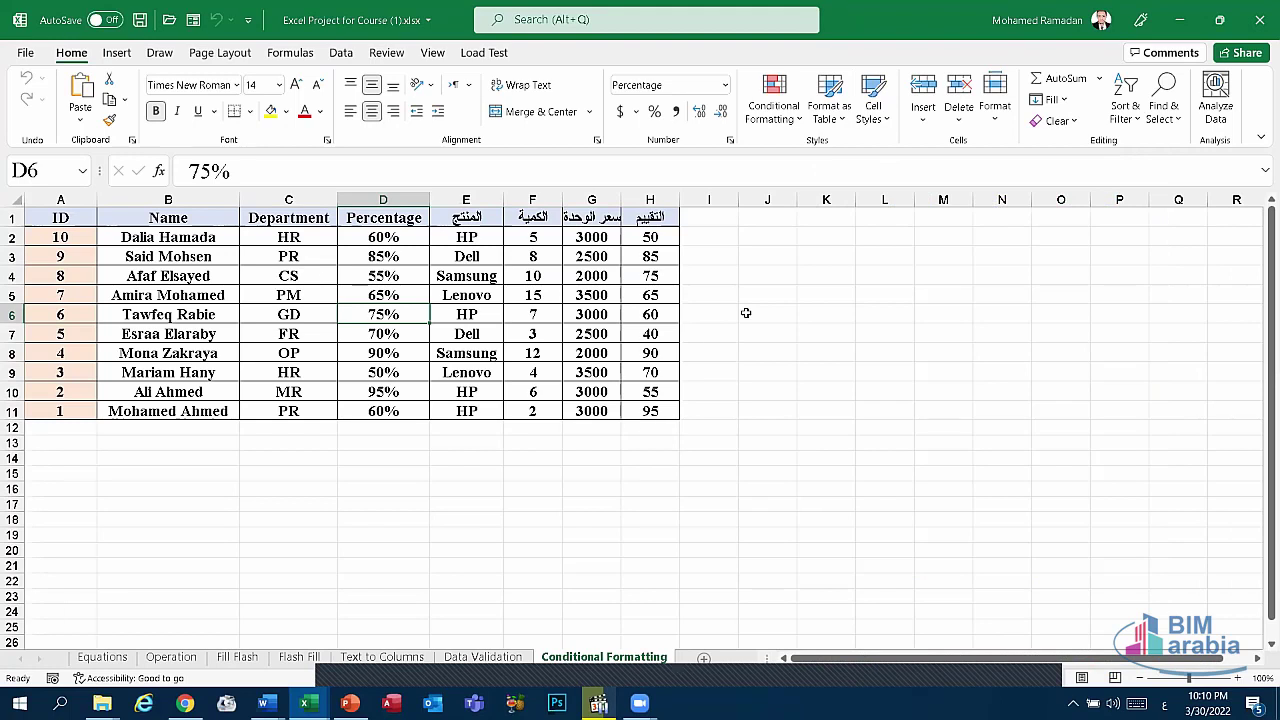
Format range A1:H11 as a table in a light grey style, confirming the header row.
click(45, 216)
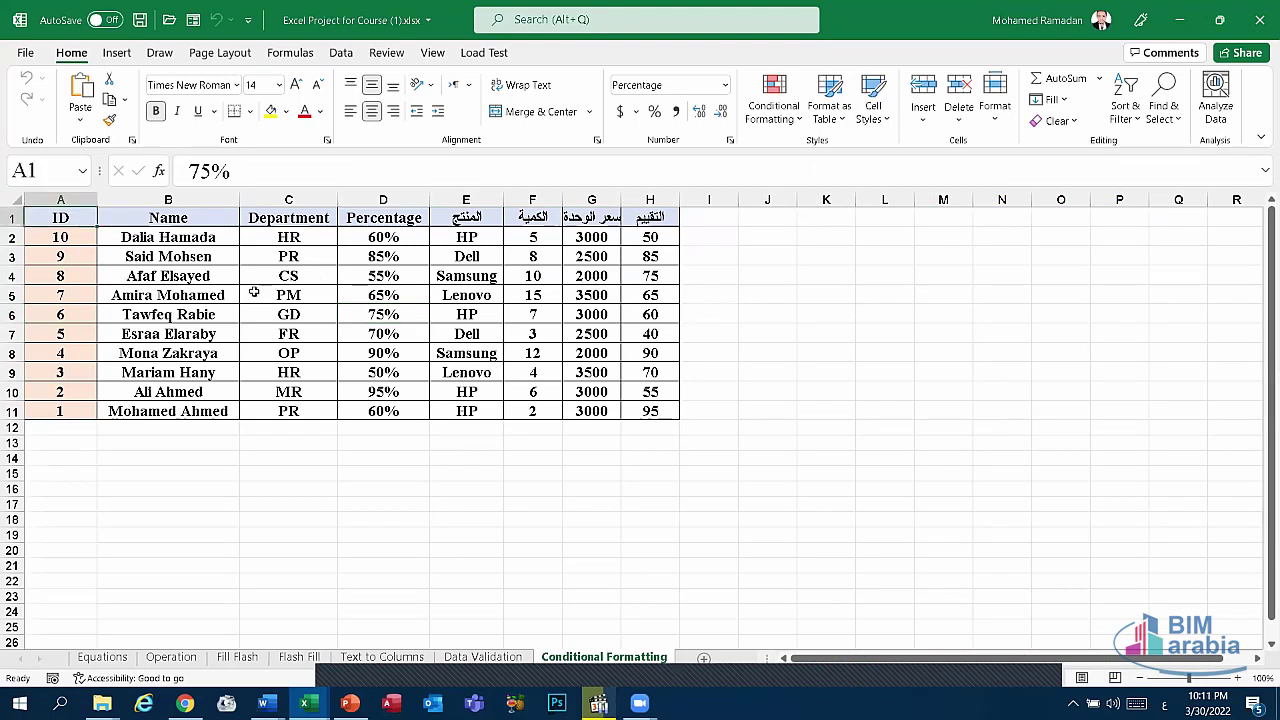
drag(254, 292, 650, 411)
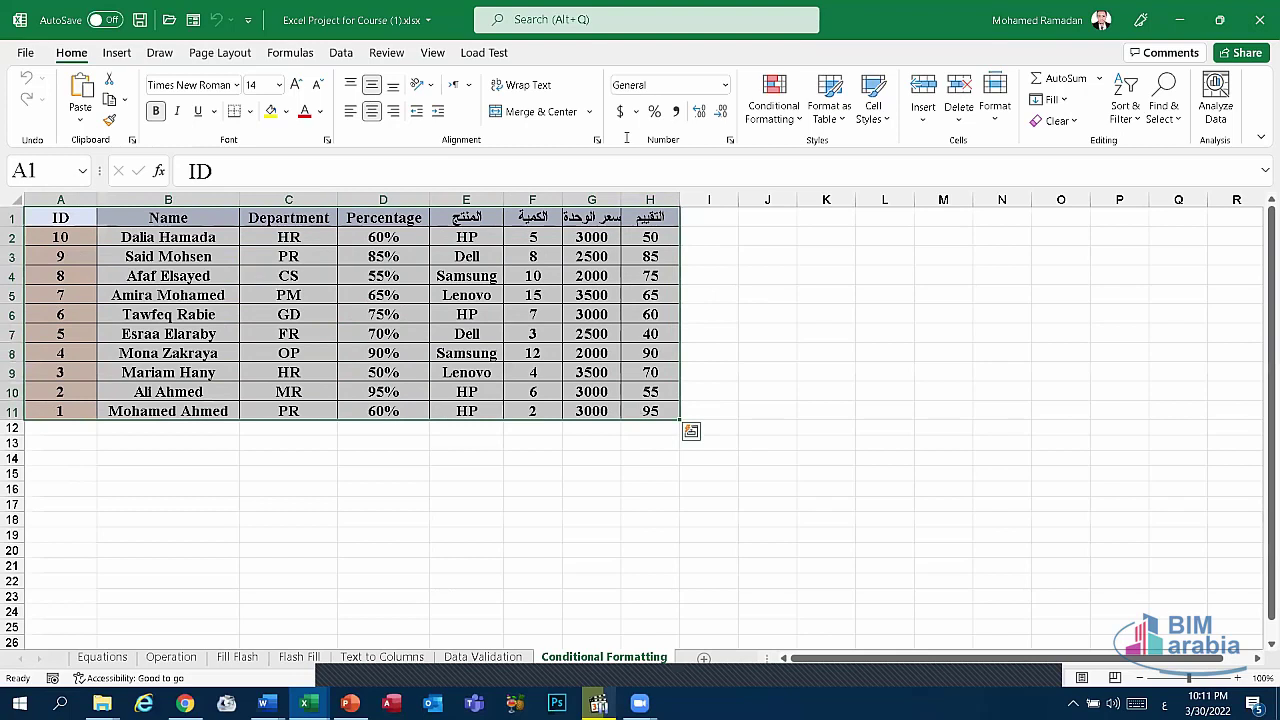
click(829, 105)
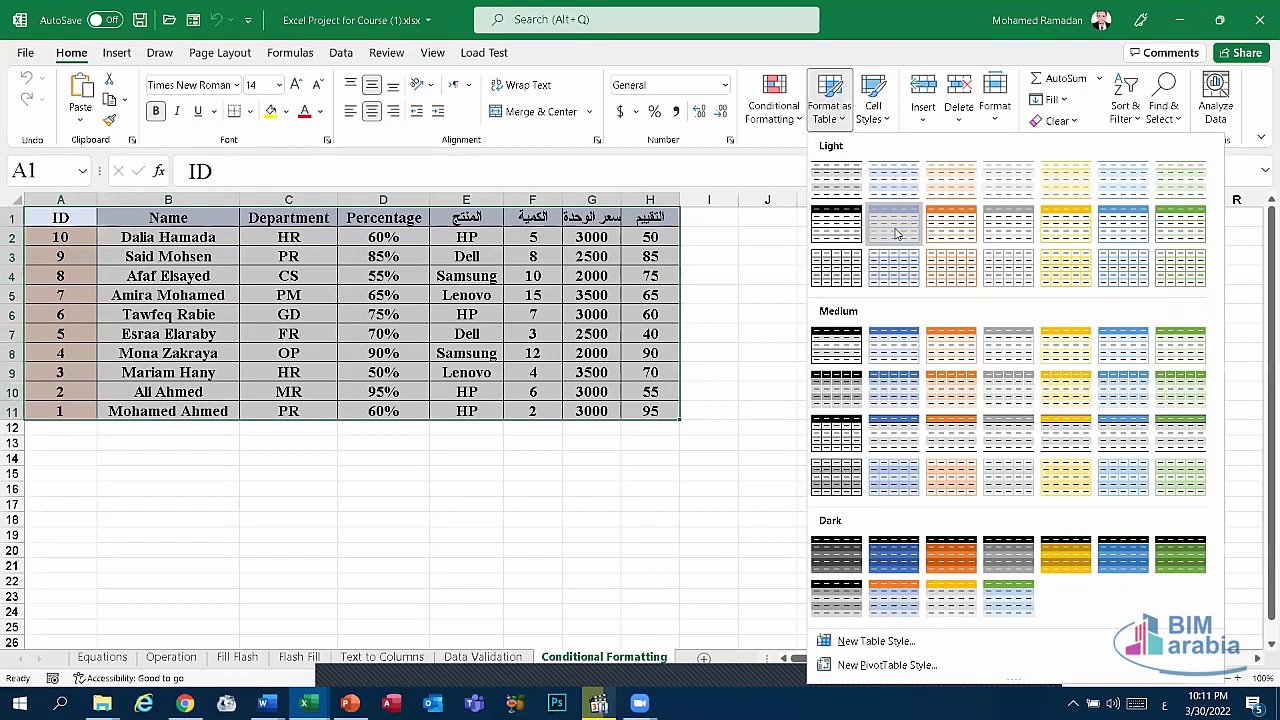
click(897, 233)
click(889, 344)
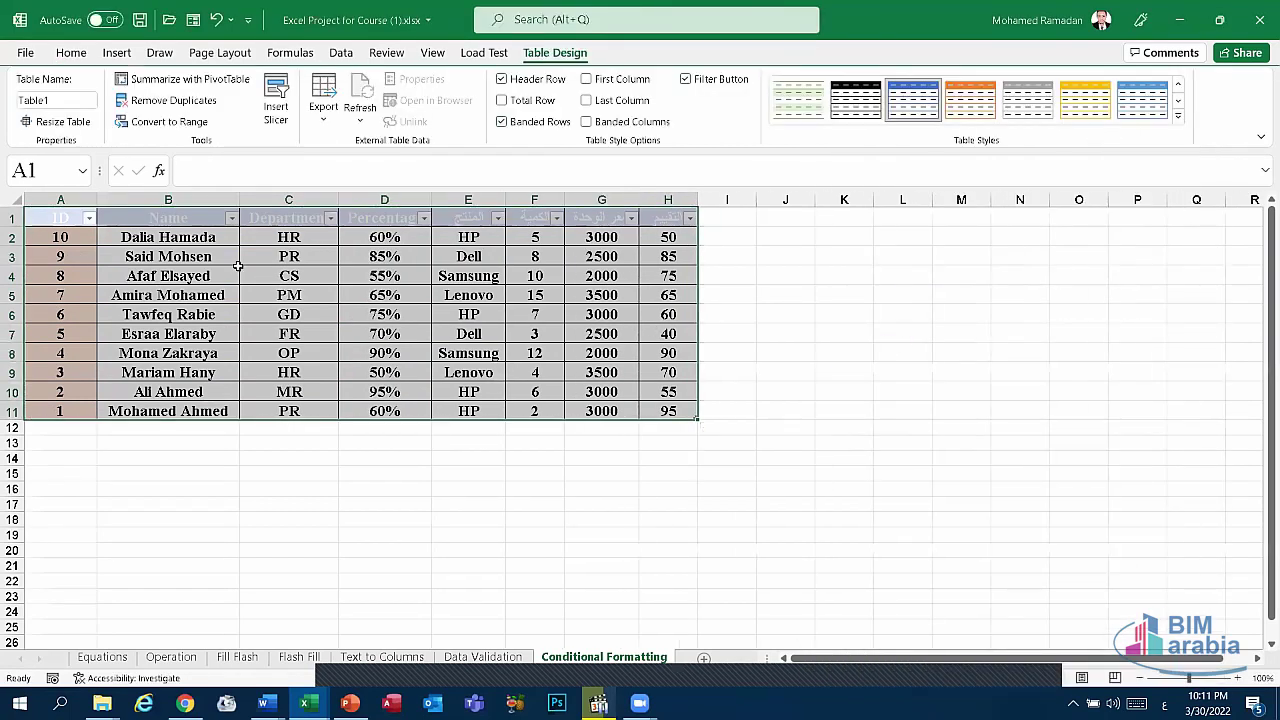
click(212, 333)
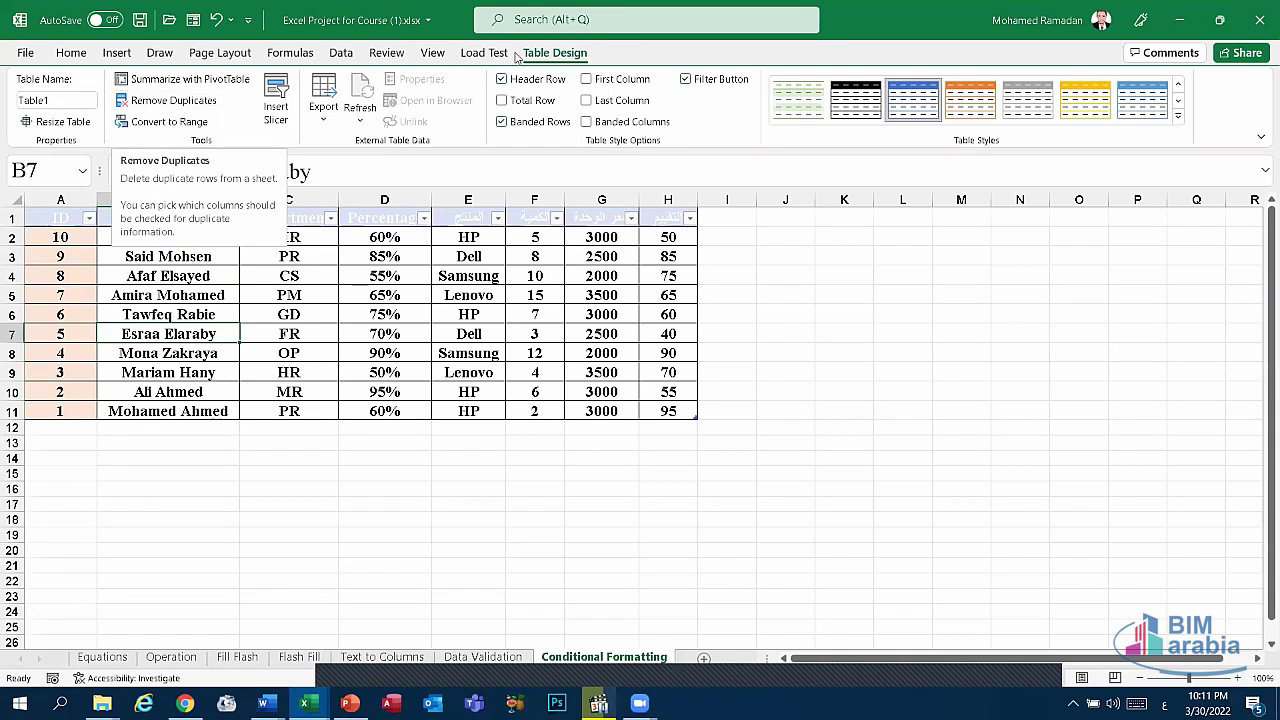
click(360, 280)
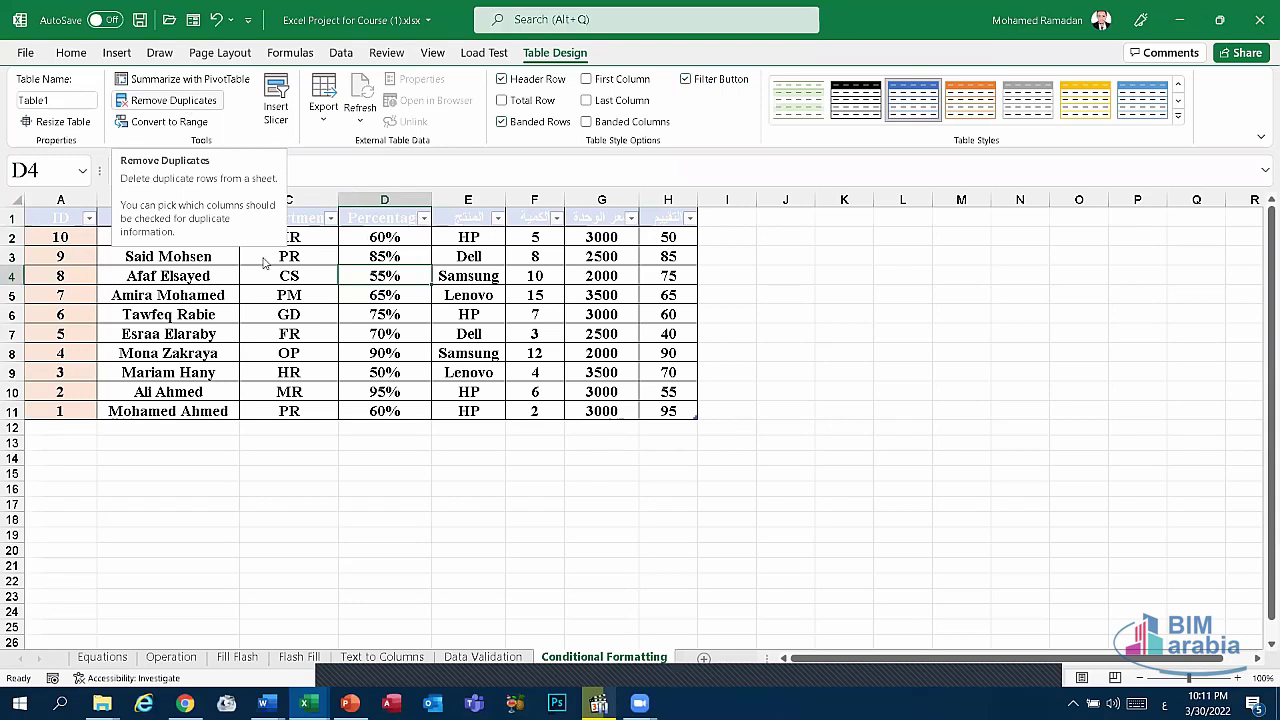
key(Left)
key(Down)
key(Down)
key(Down)
Widen the Name, Department and Percentage columns B–D by dragging their borders.
click(17, 199)
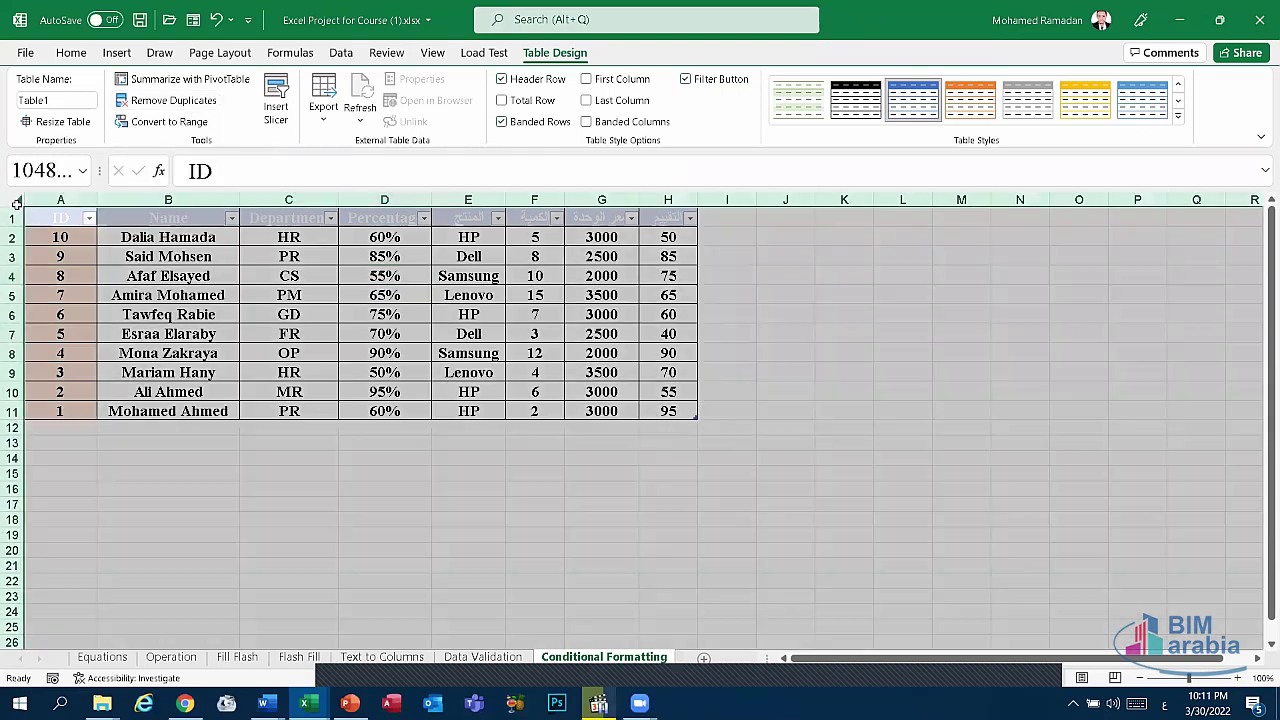
click(168, 276)
drag(238, 188, 317, 200)
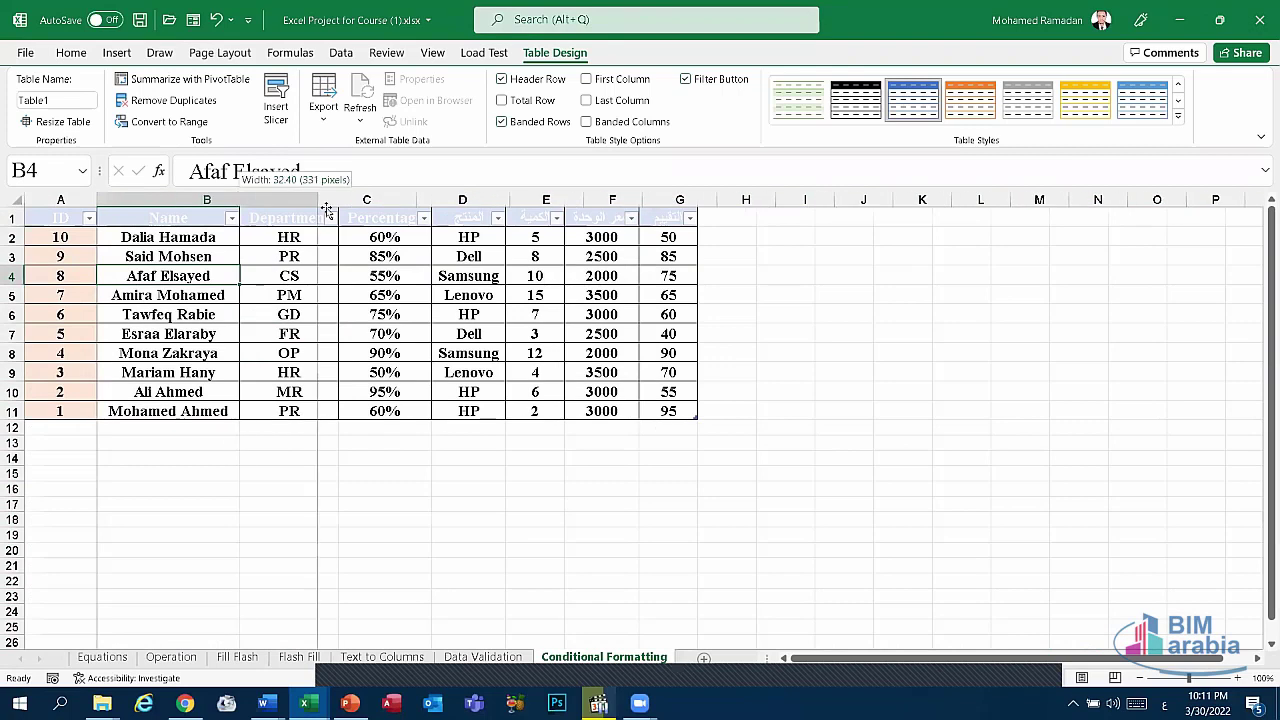
drag(416, 200, 508, 200)
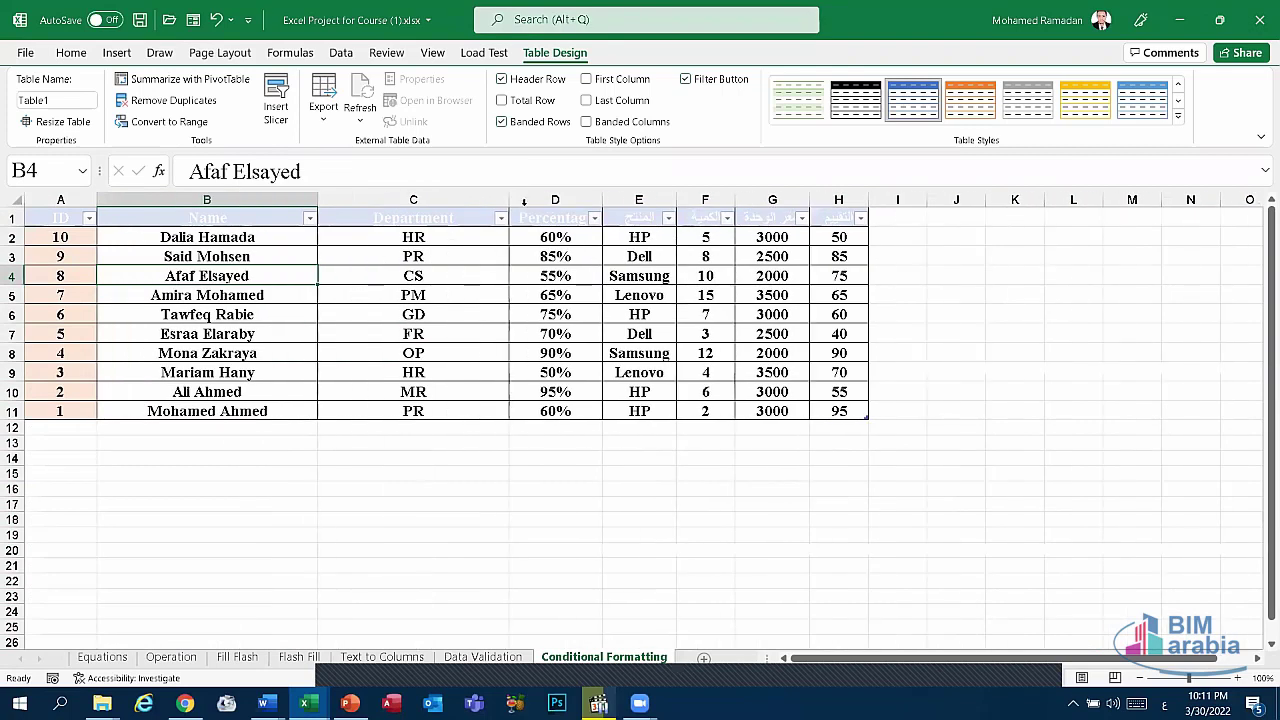
drag(601, 199, 666, 200)
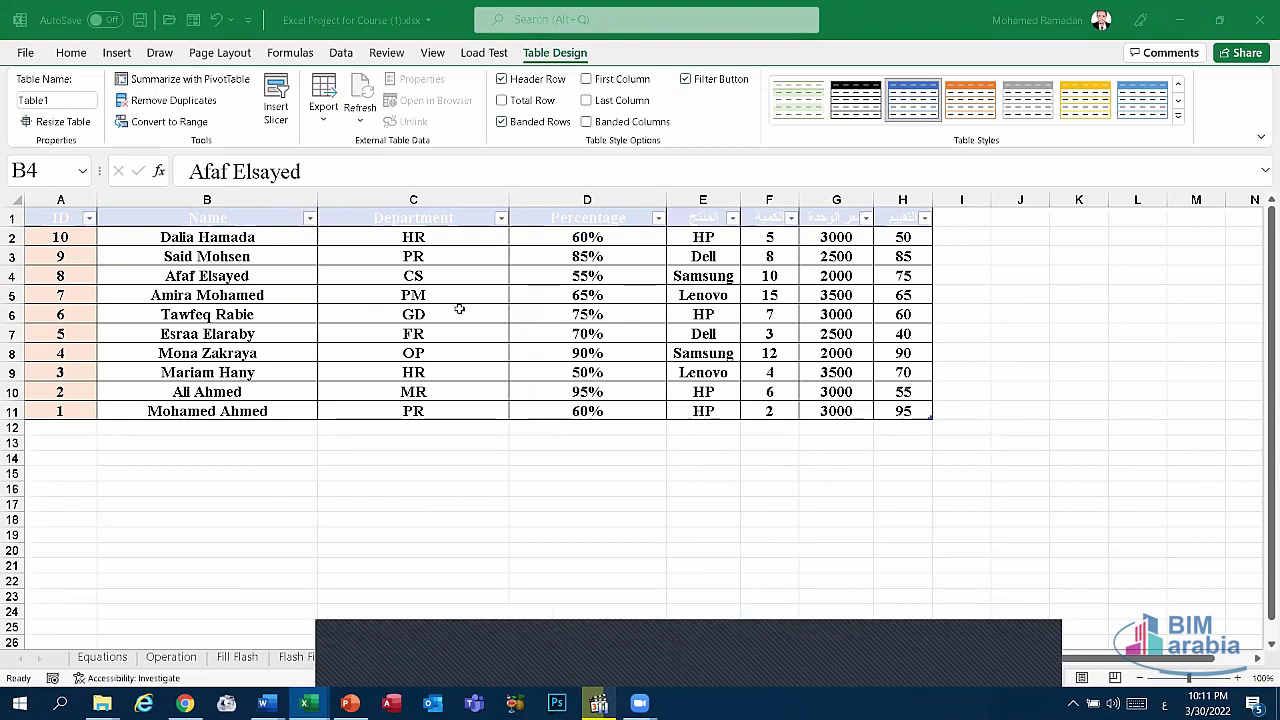
click(413, 257)
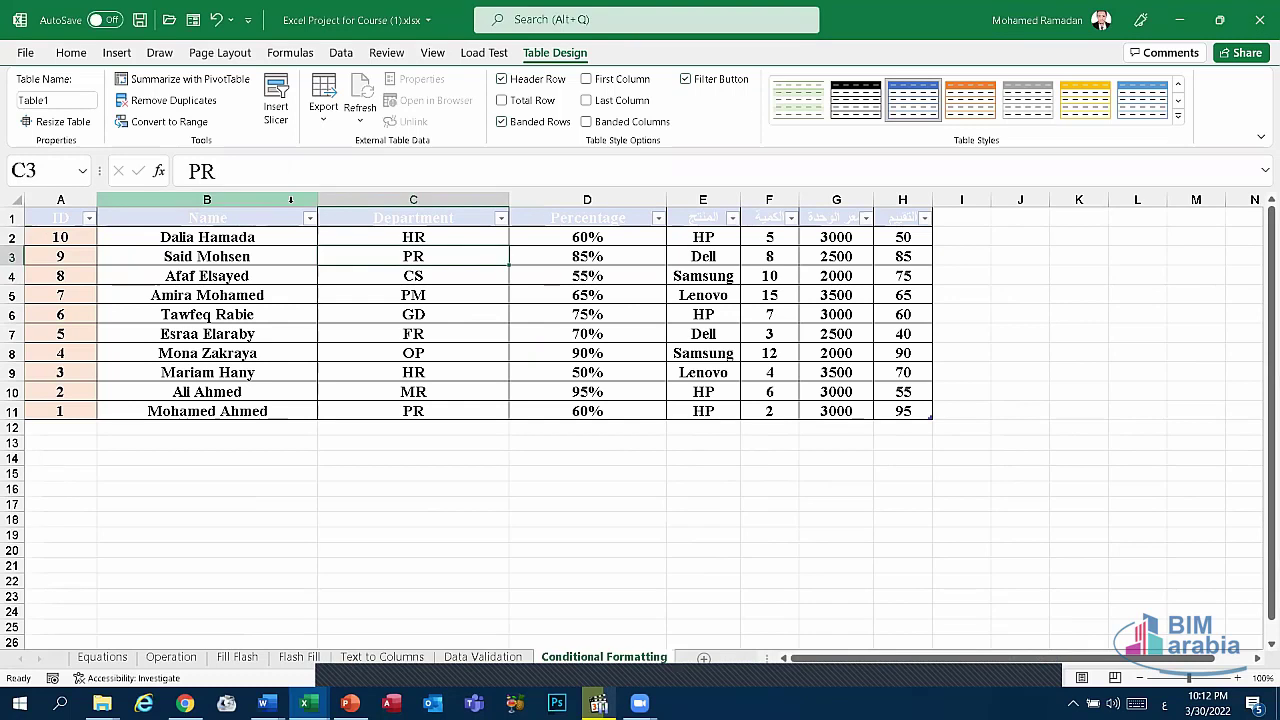
drag(666, 200, 790, 200)
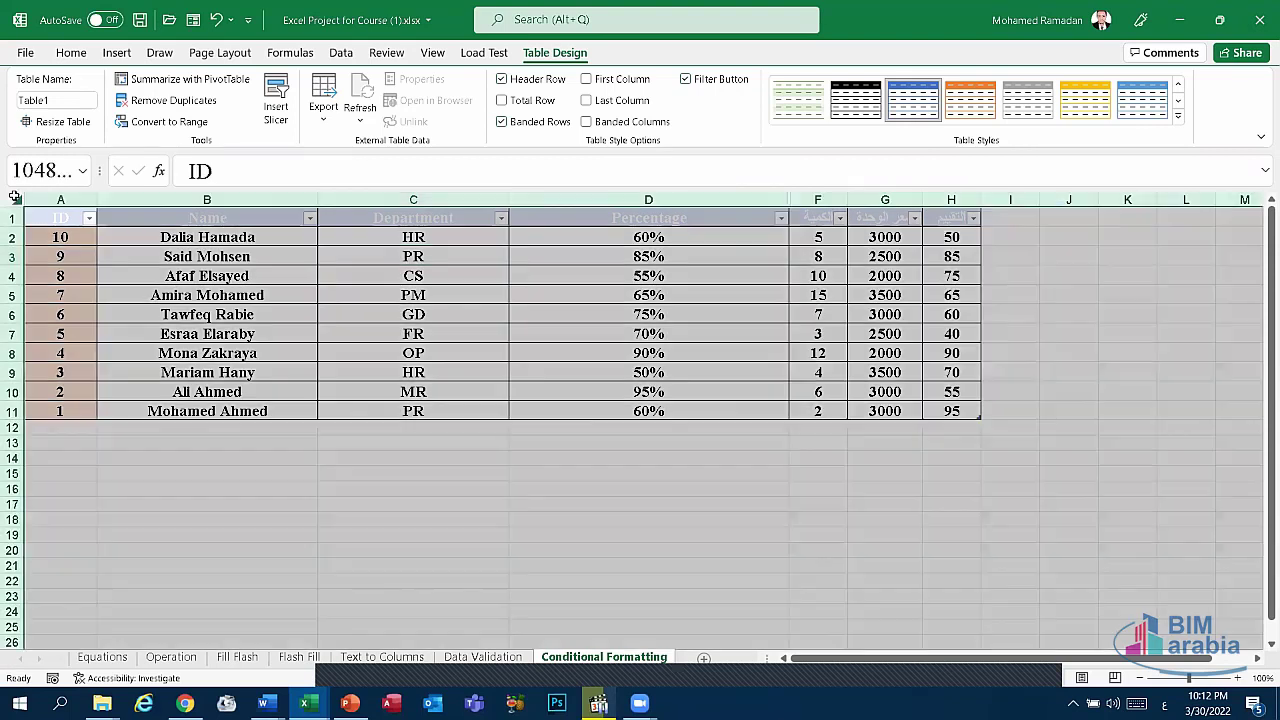
AutoFit all columns, give them one uniform width, and make every row taller.
click(16, 199)
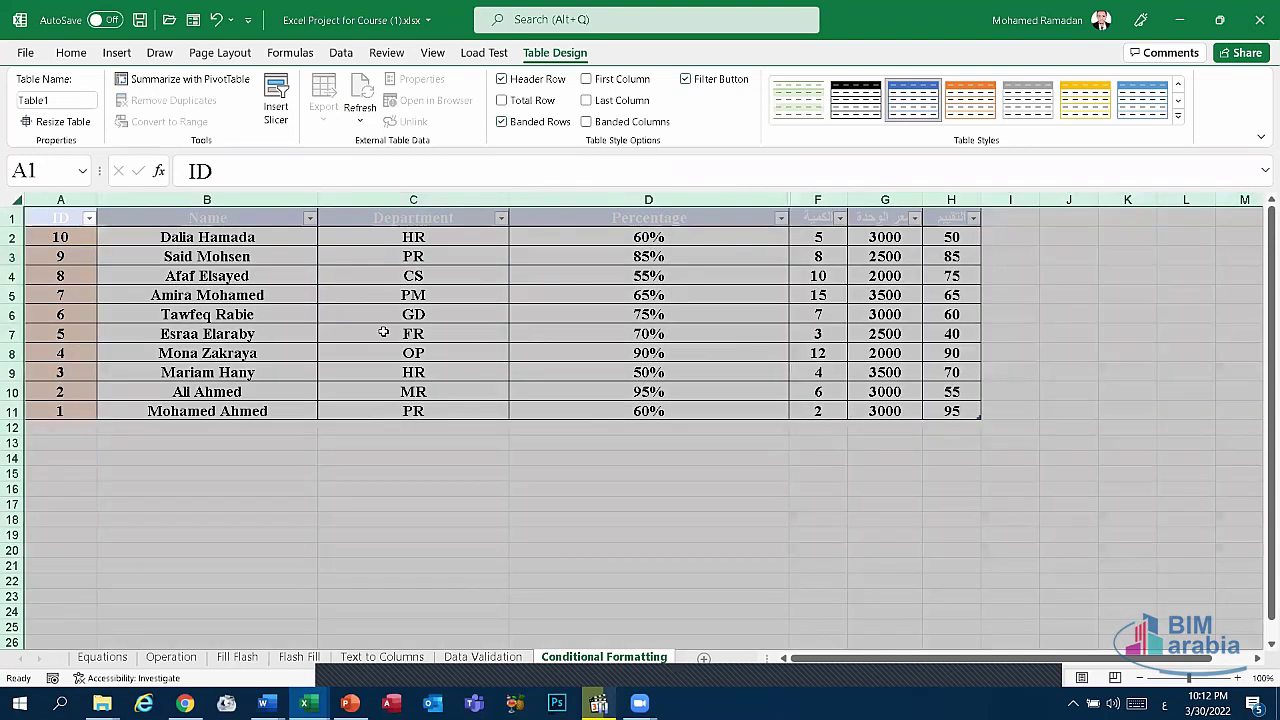
double_click(316, 194)
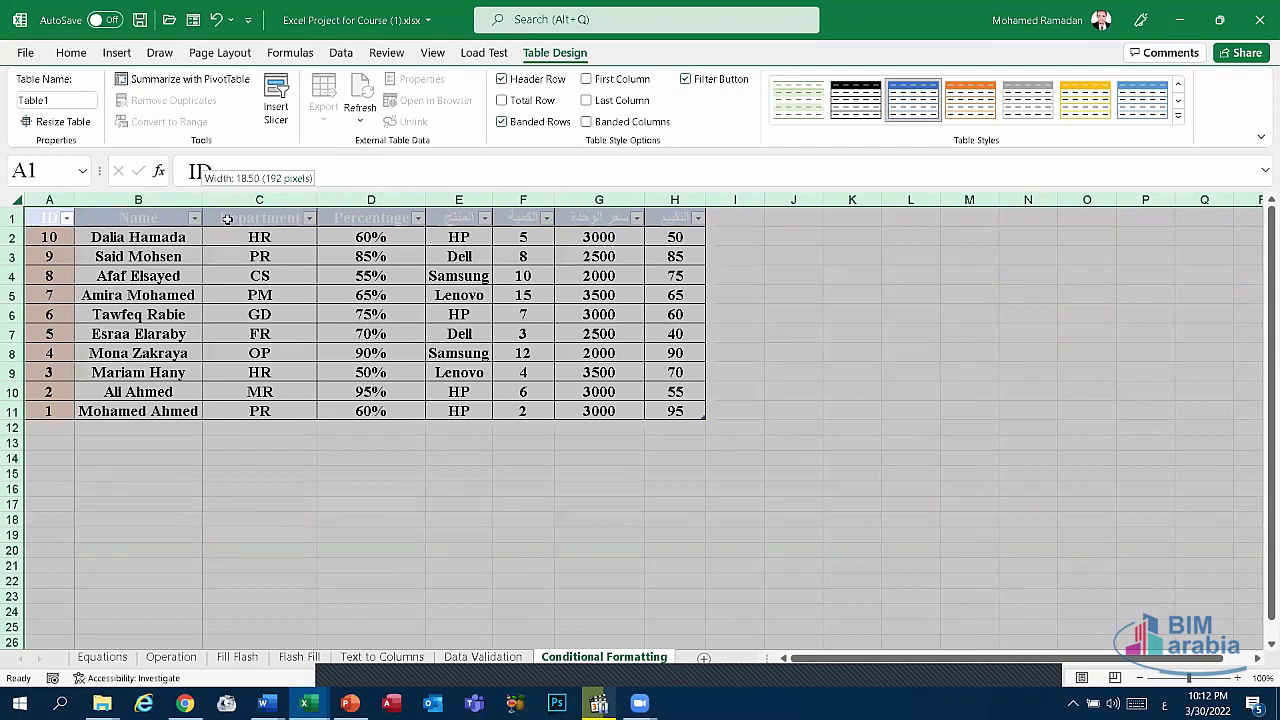
mouse_move(200, 199)
mouse_down()
mouse_move(298, 199)
mouse_move(135, 199)
mouse_up()
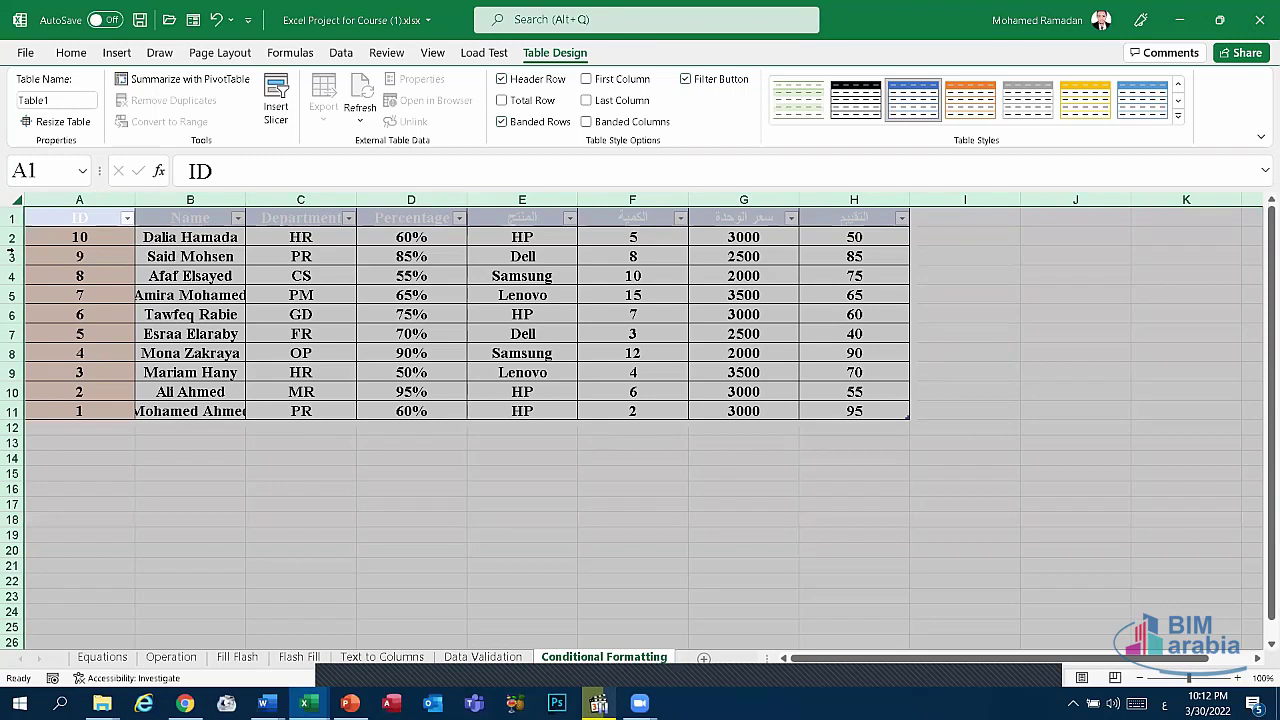
drag(12, 228, 12, 238)
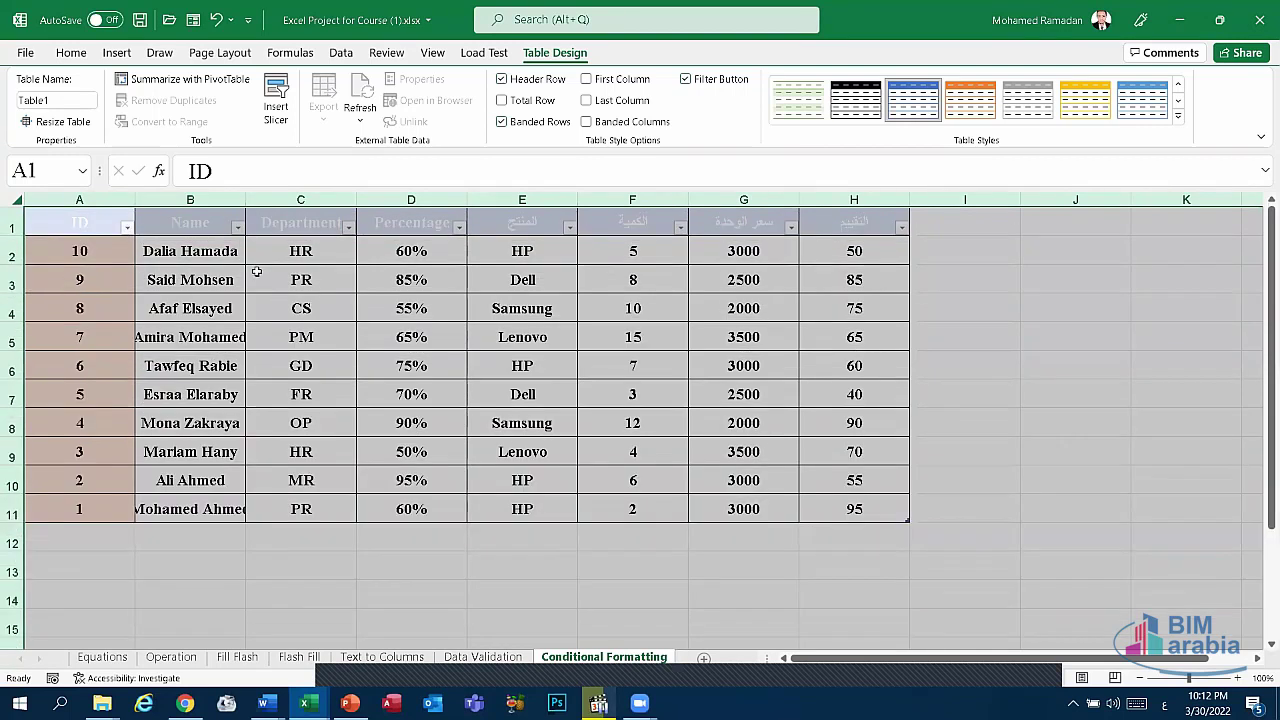
drag(245, 200, 266, 200)
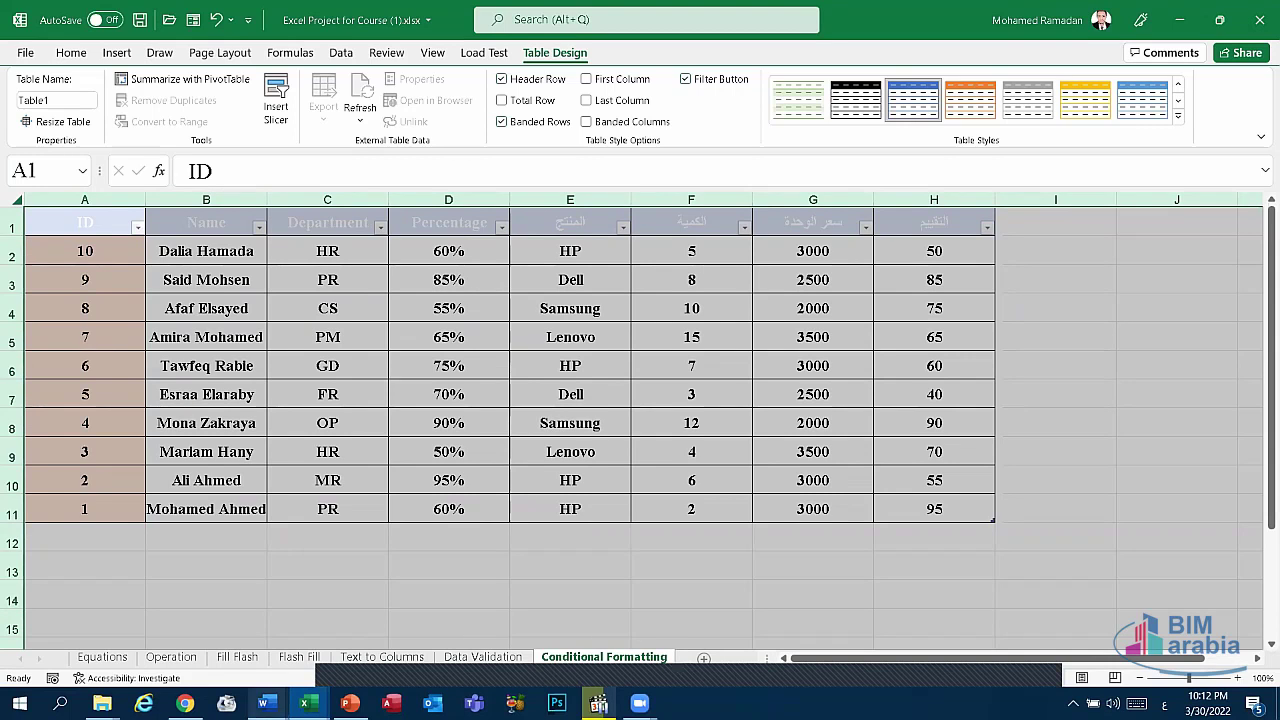
click(263, 703)
Fill Document2 with five =rand() sample paragraphs and left-align them.
click(341, 644)
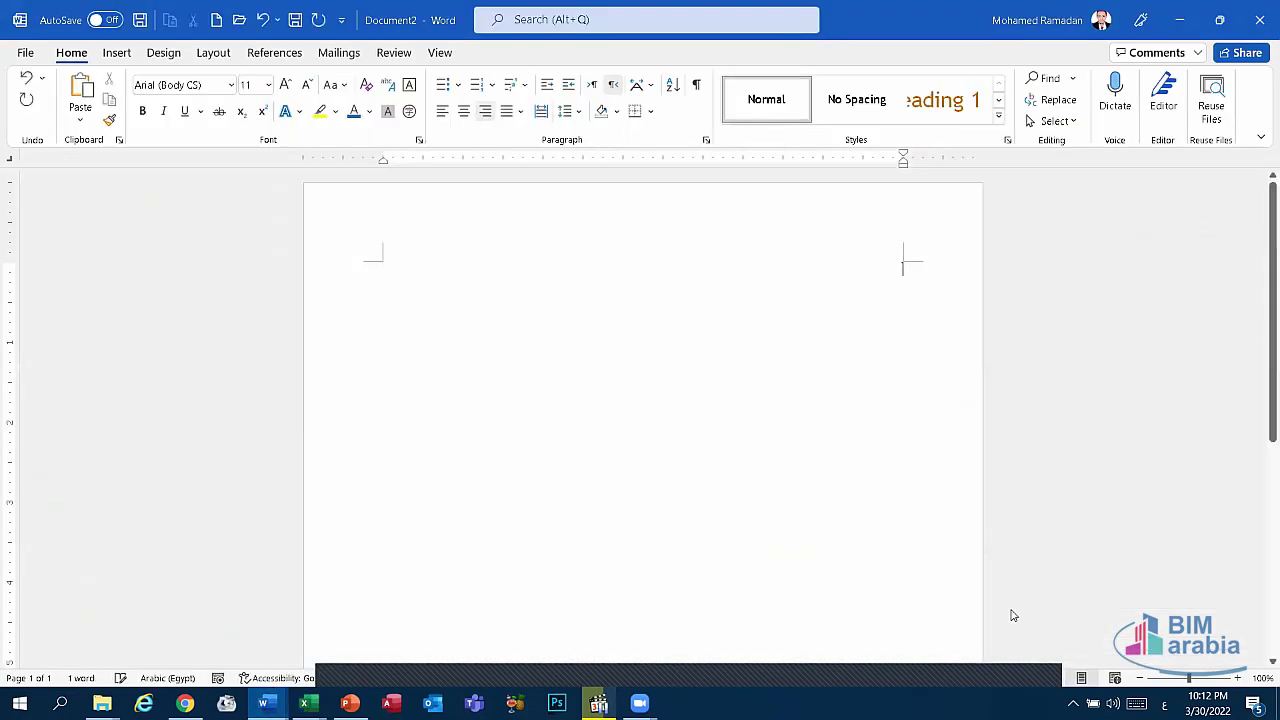
key(super+space)
key(super+space)
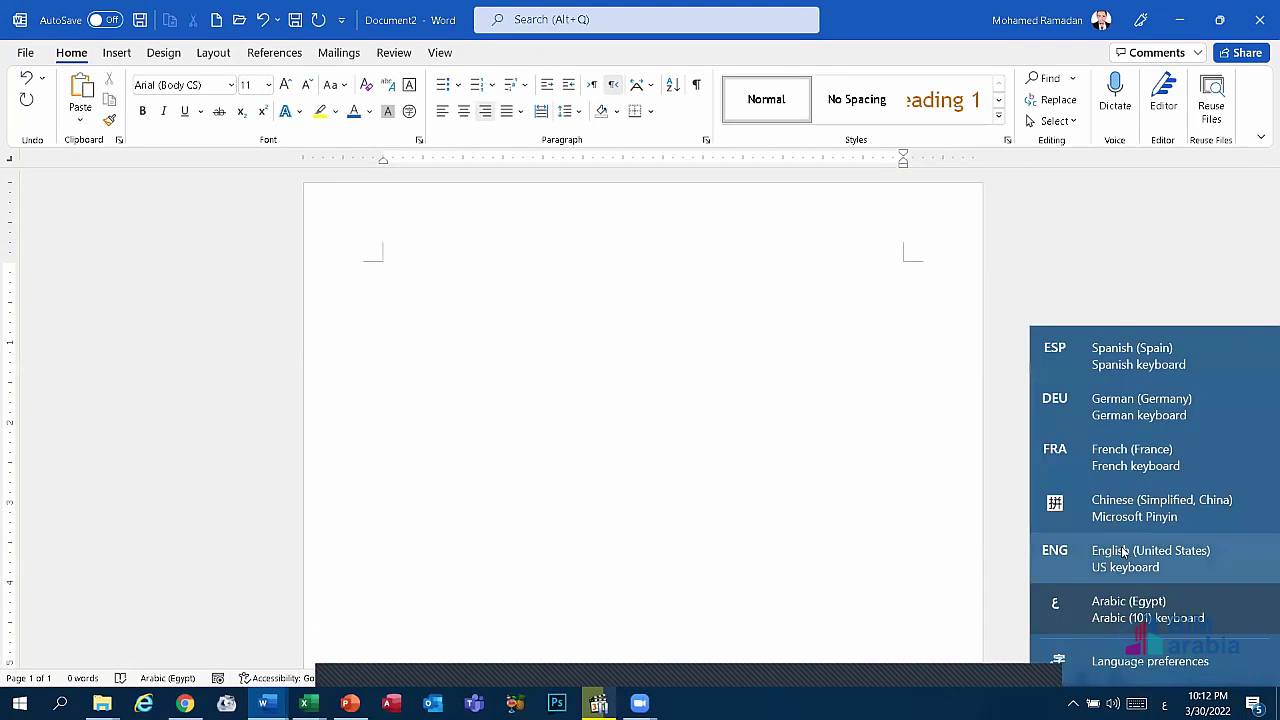
text(=ran)
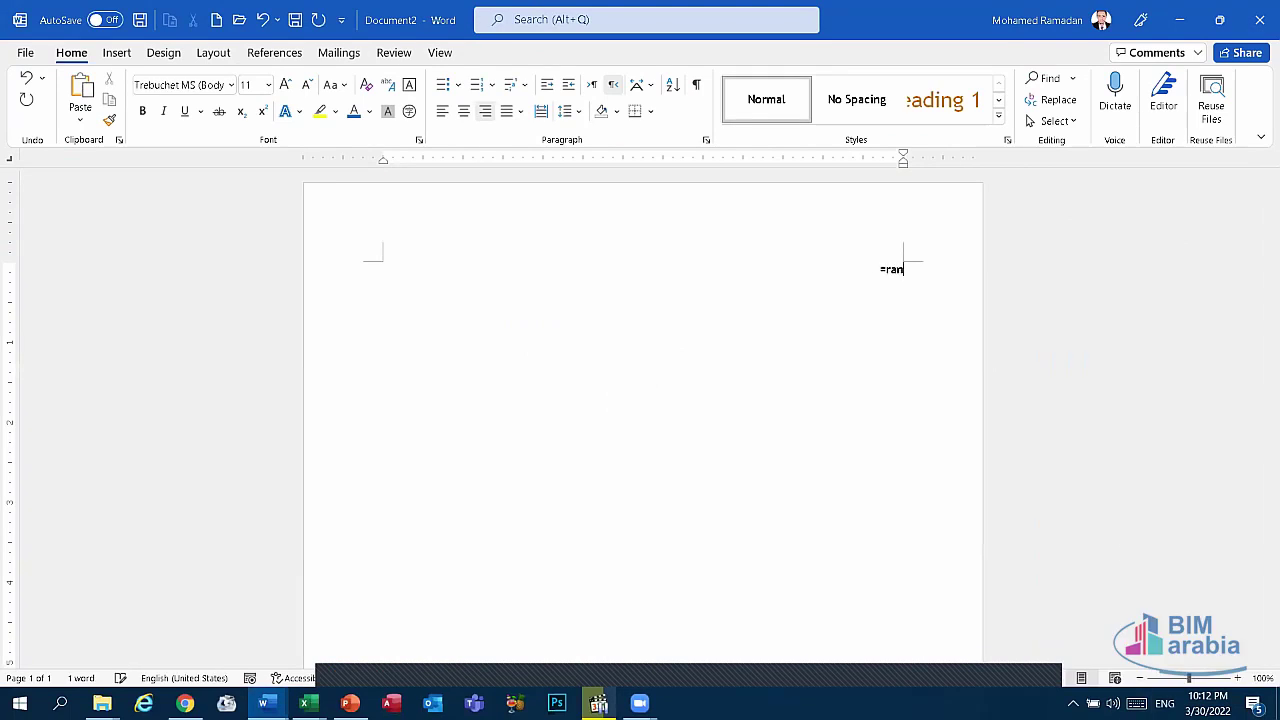
text(d())
key(Return)
drag(920, 555, 333, 271)
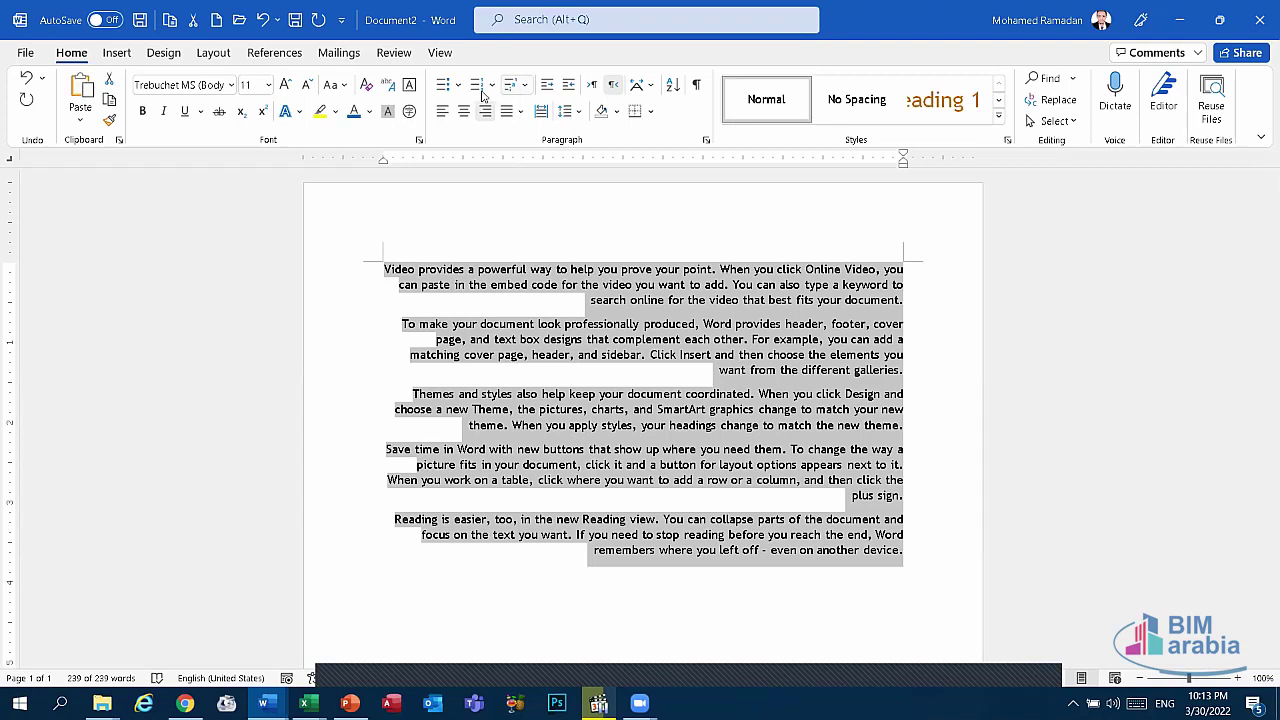
click(443, 112)
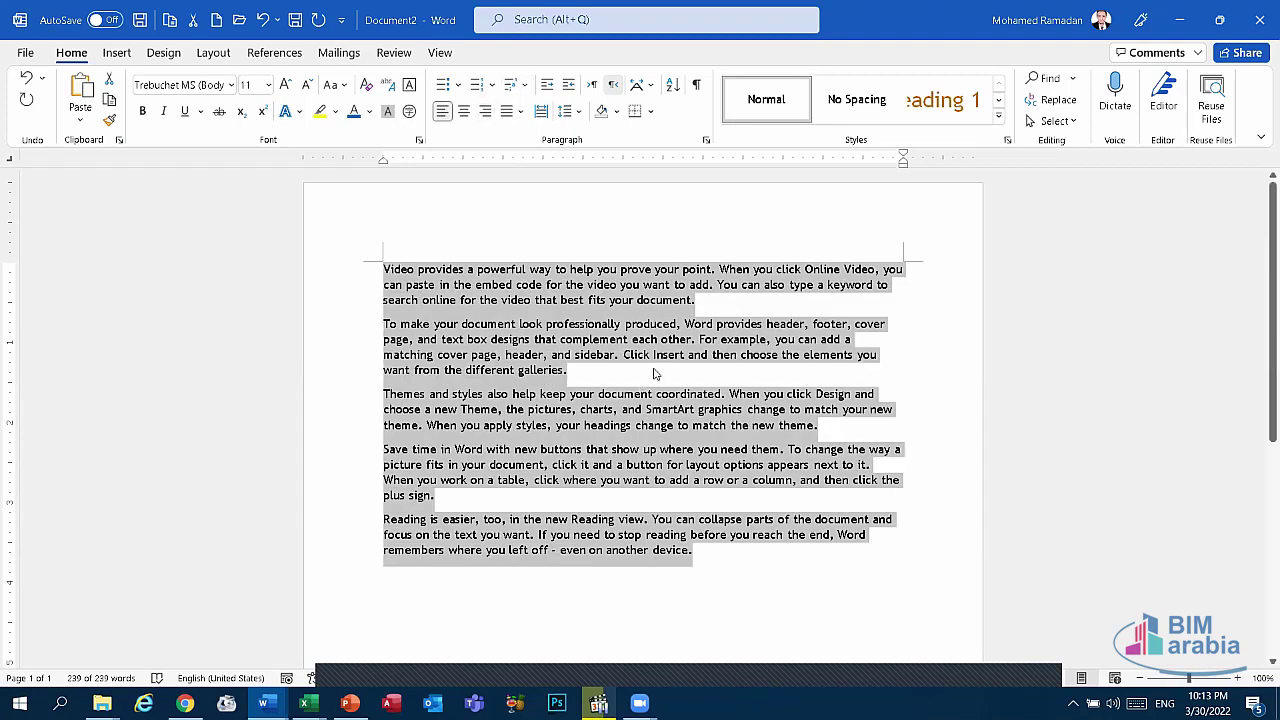
Split the word Video onto its own first line and select it.
click(533, 268)
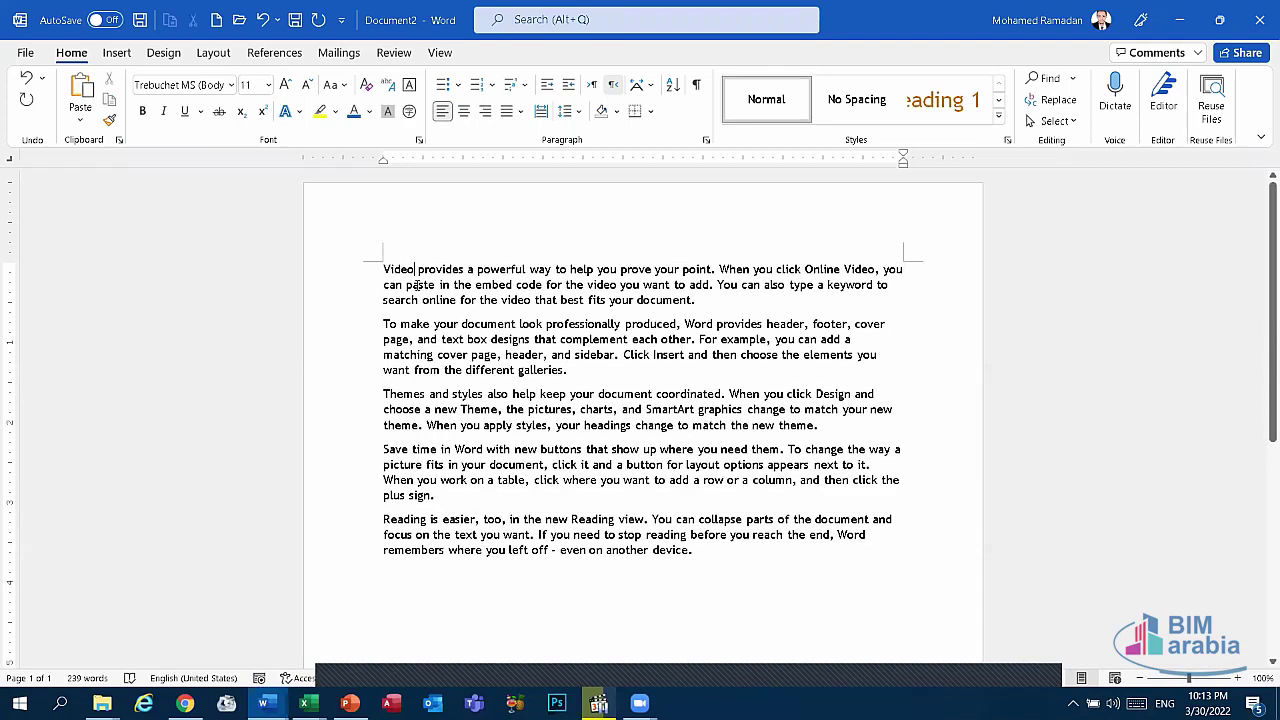
key(Return)
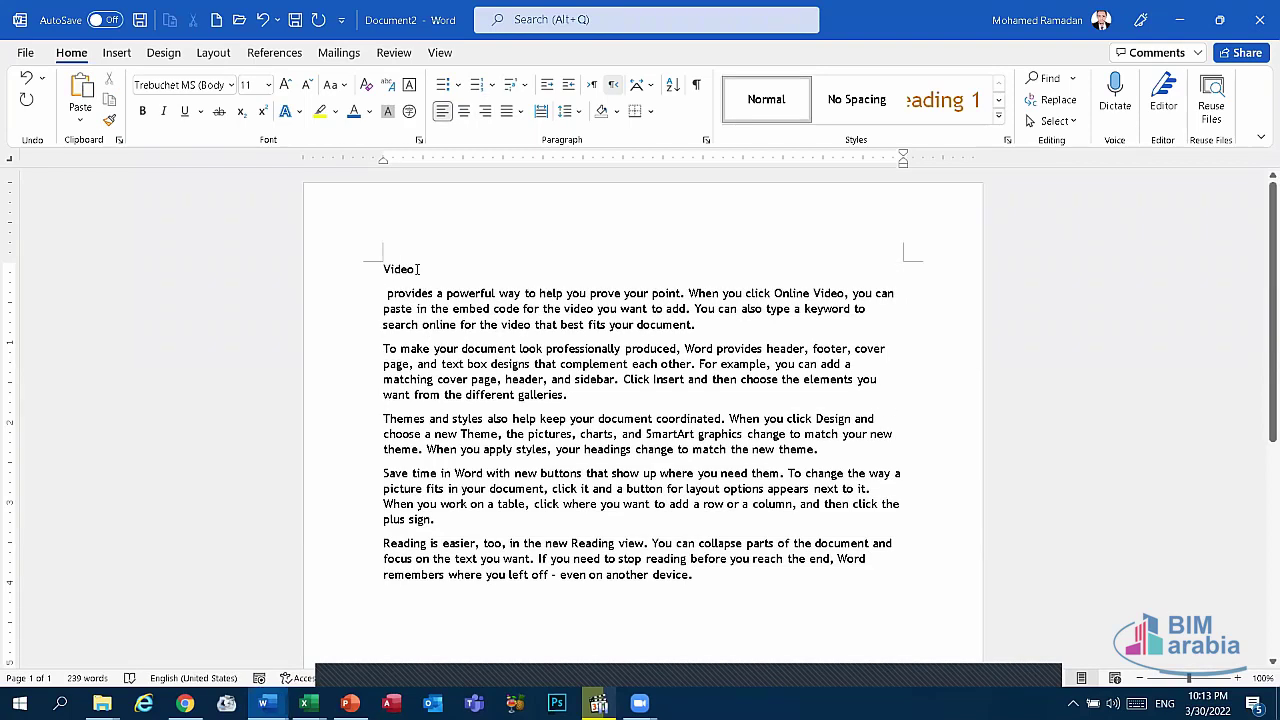
double_click(419, 269)
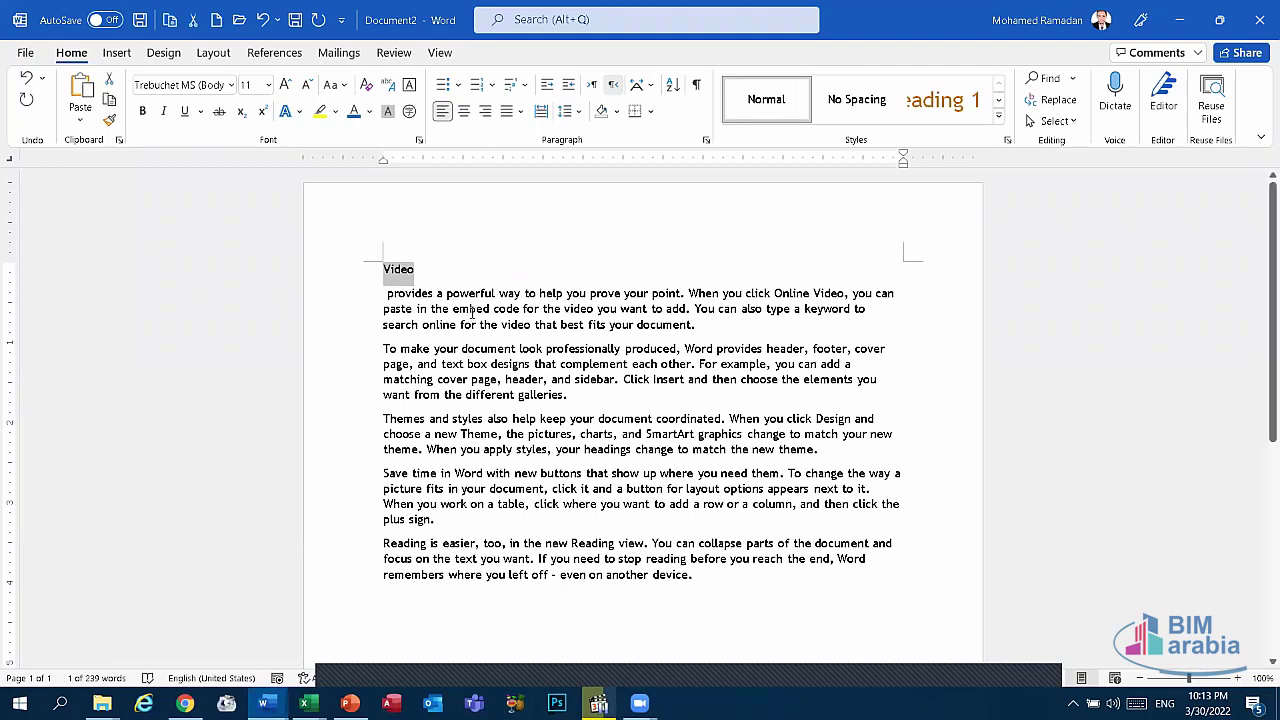
Centre the Video heading after trying right and left alignment, then select the body paragraphs.
click(486, 112)
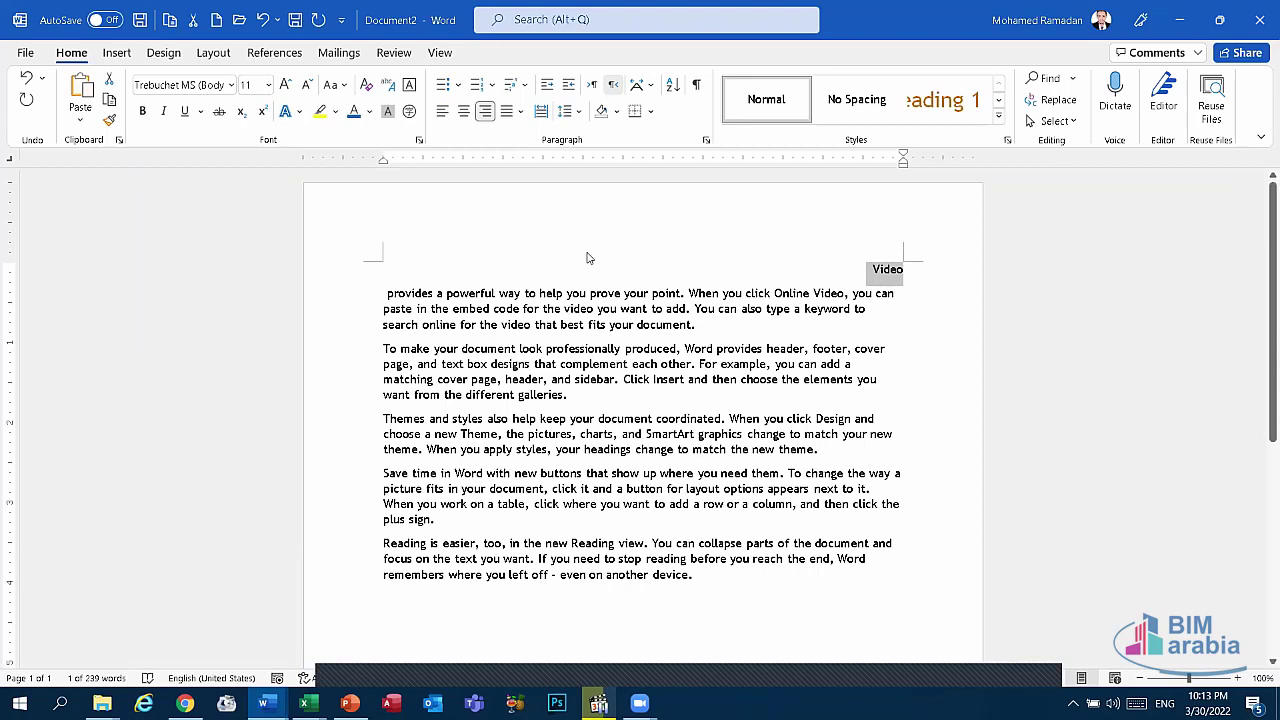
click(443, 112)
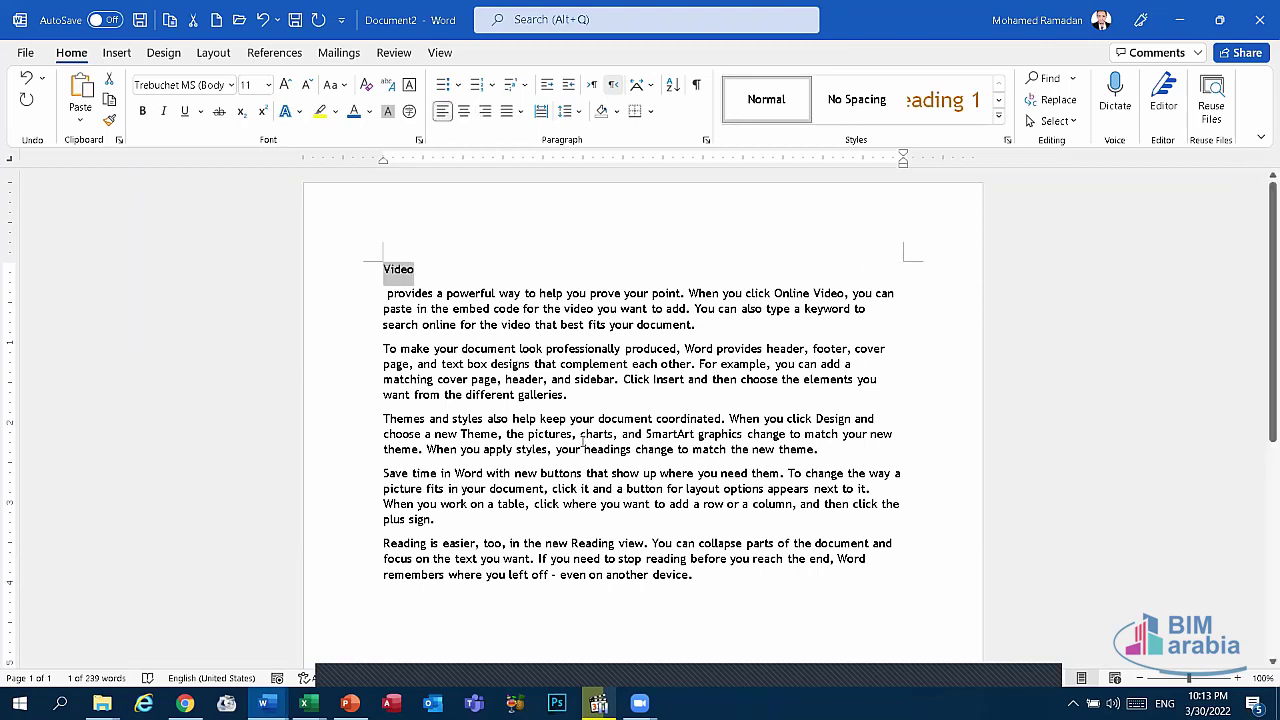
click(463, 111)
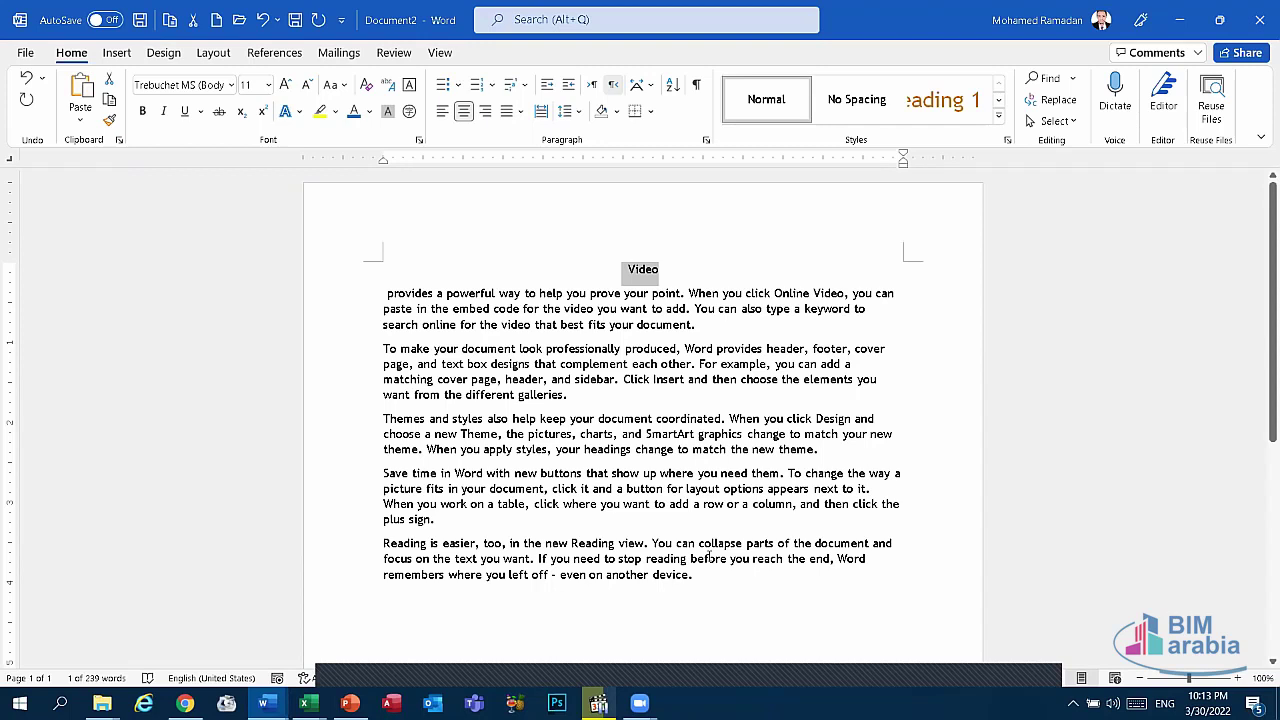
drag(695, 576, 318, 257)
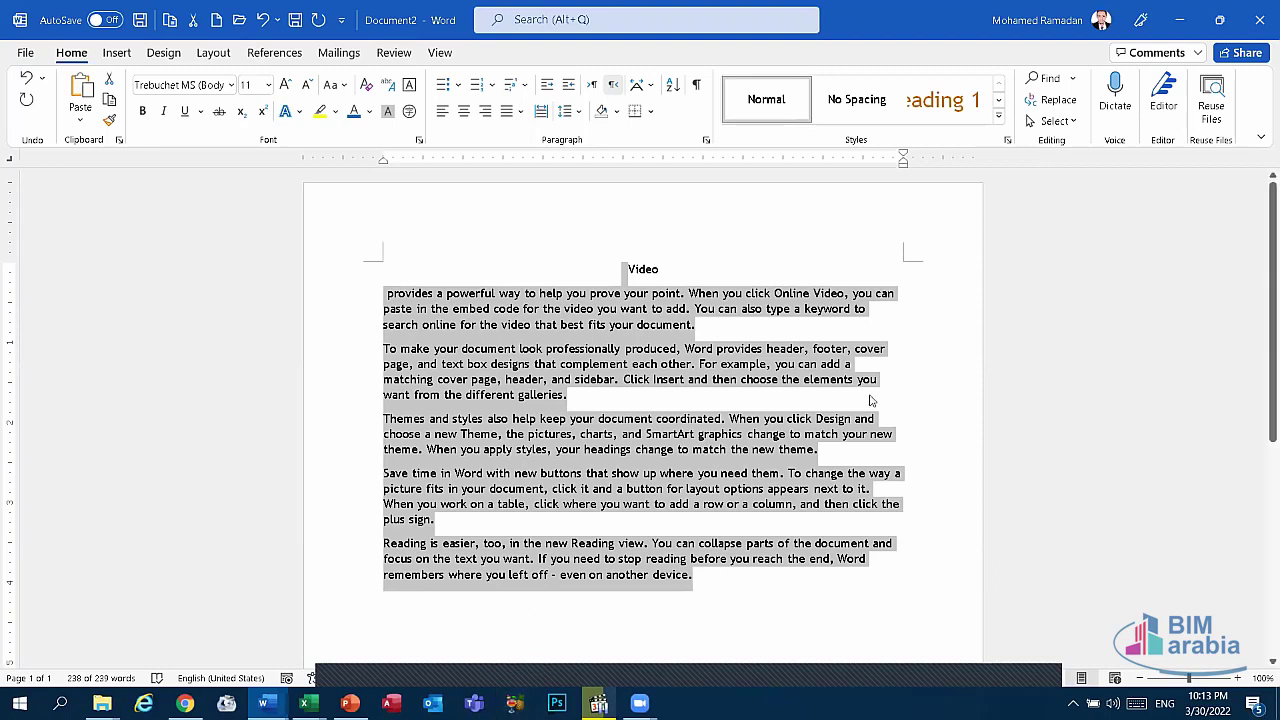
Justify the selected body paragraphs and set their text direction to left-to-right.
click(518, 111)
click(556, 134)
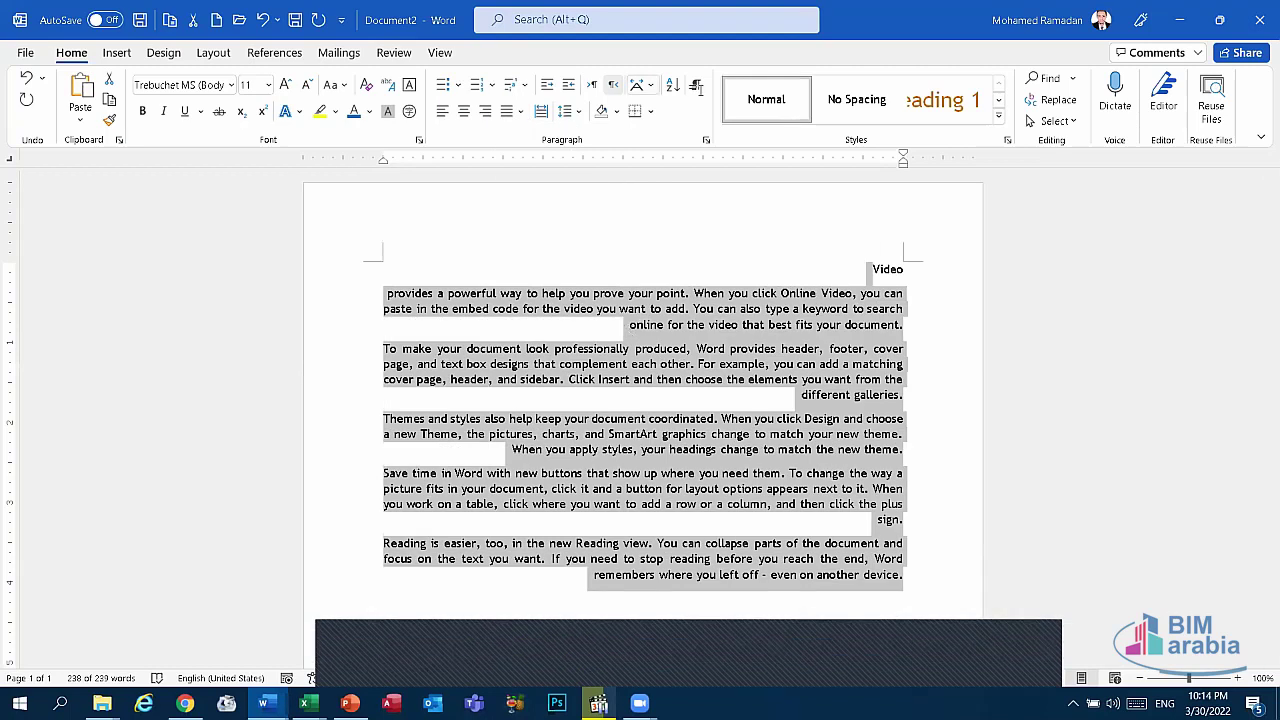
click(591, 84)
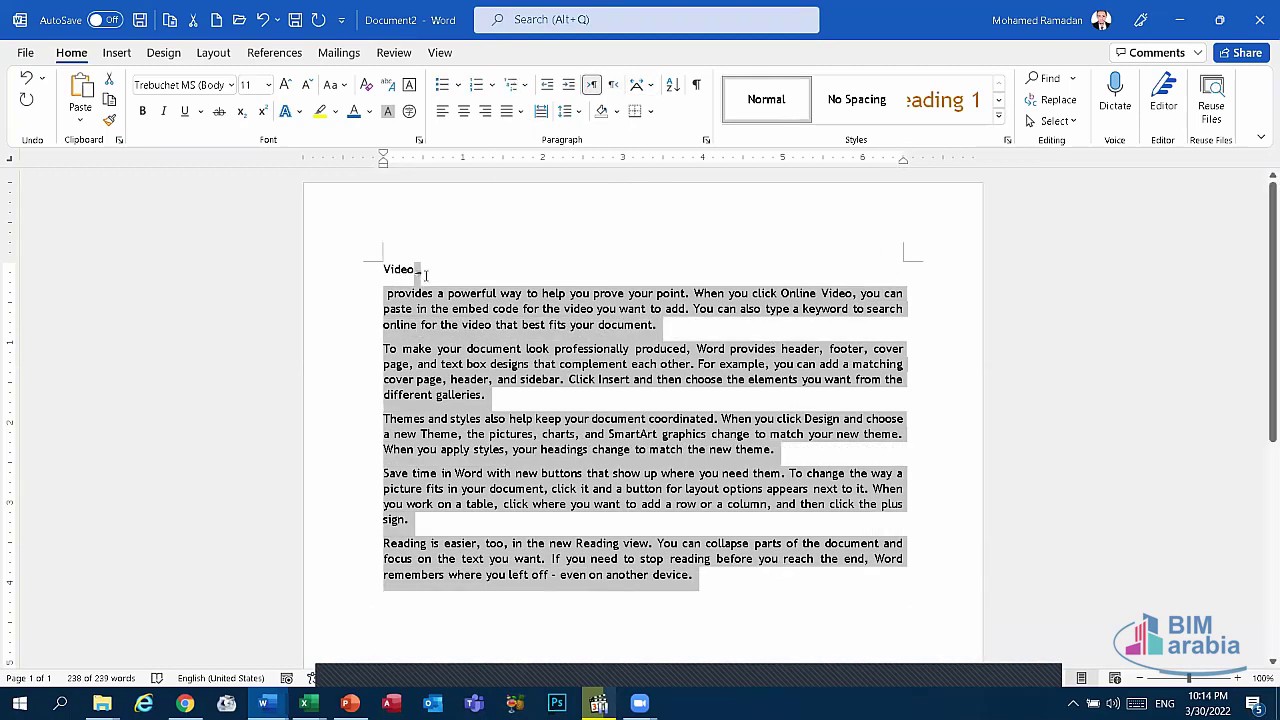
click(430, 276)
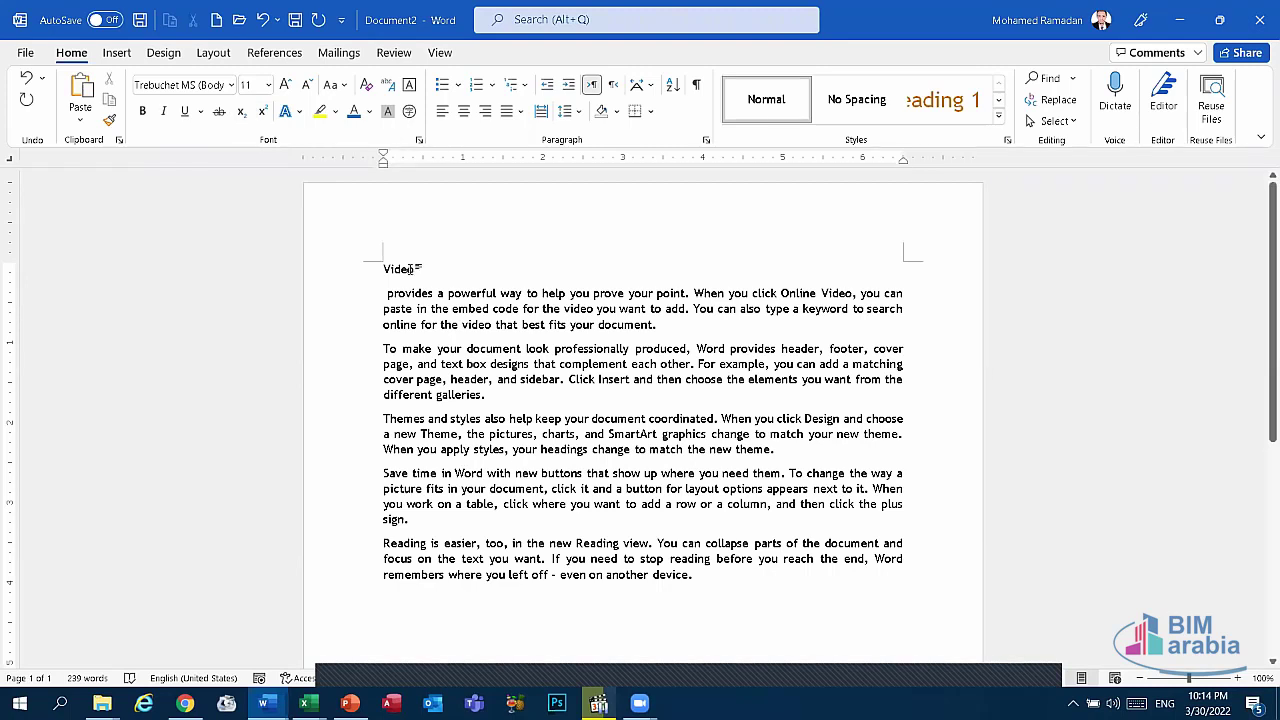
Add a new line reading X2 below Video, then select the whole document.
click(412, 269)
key(Return)
text(X2)
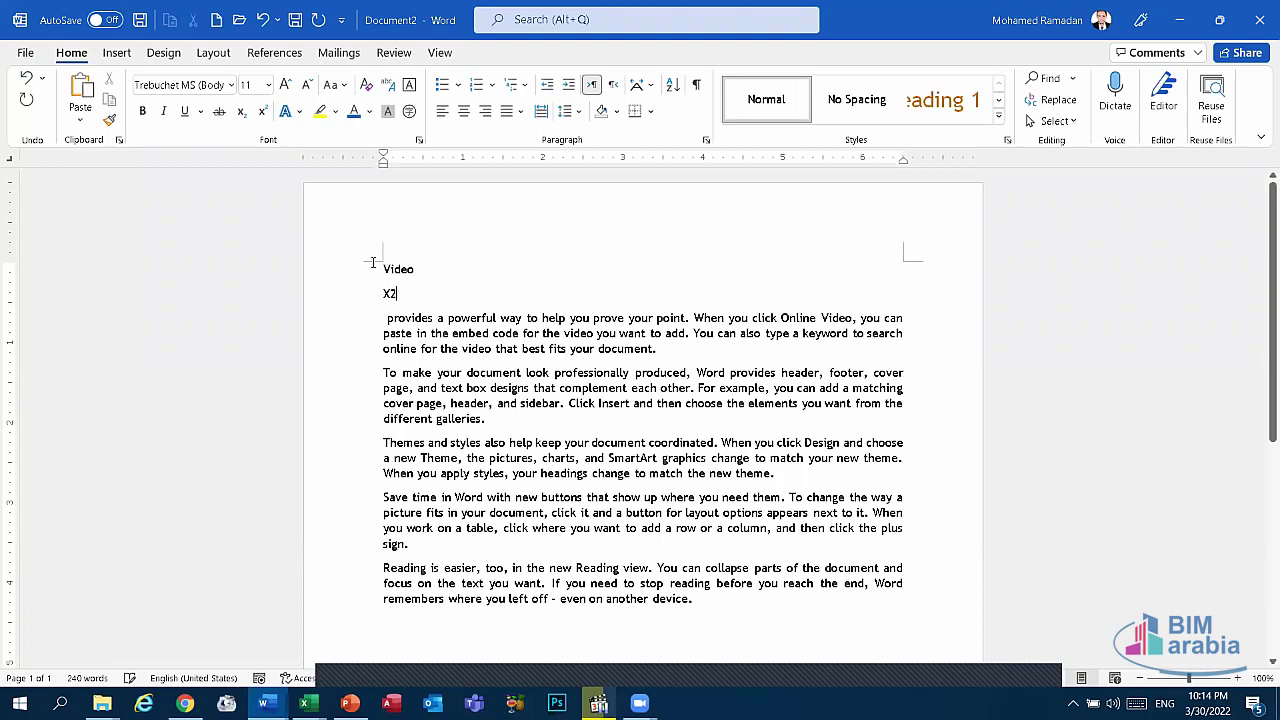
double_click(385, 293)
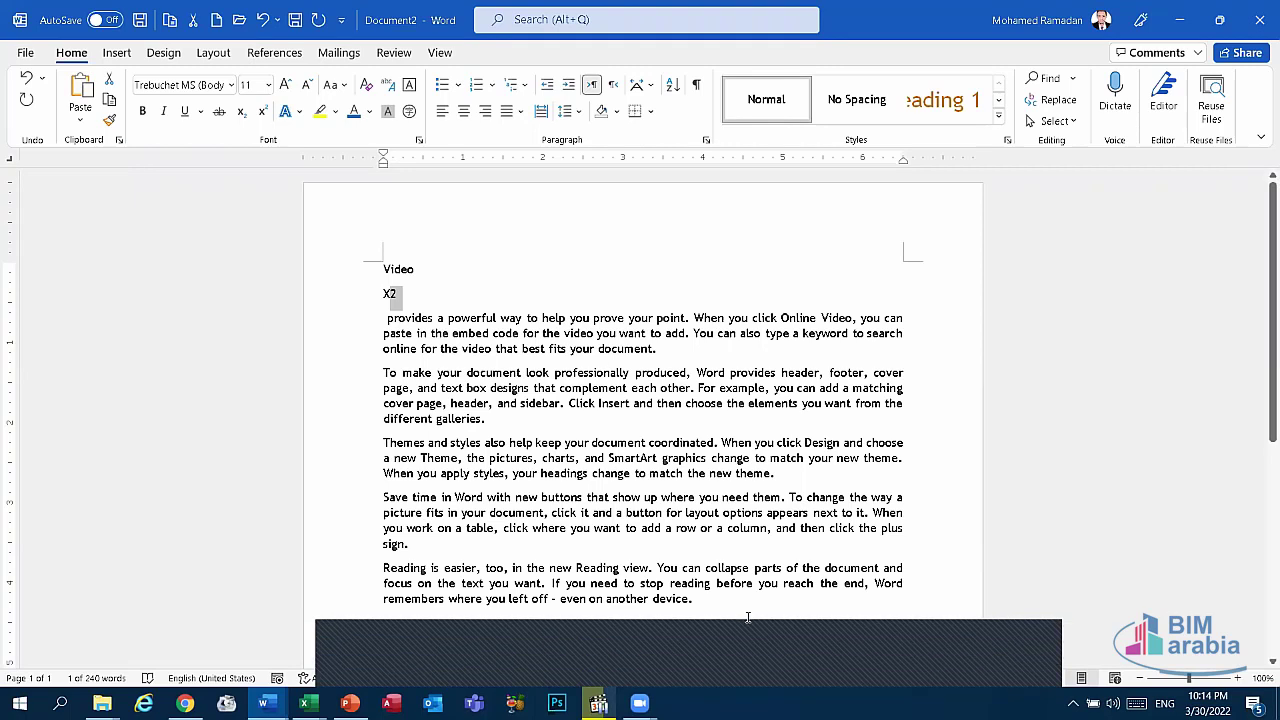
triple_click(285, 268)
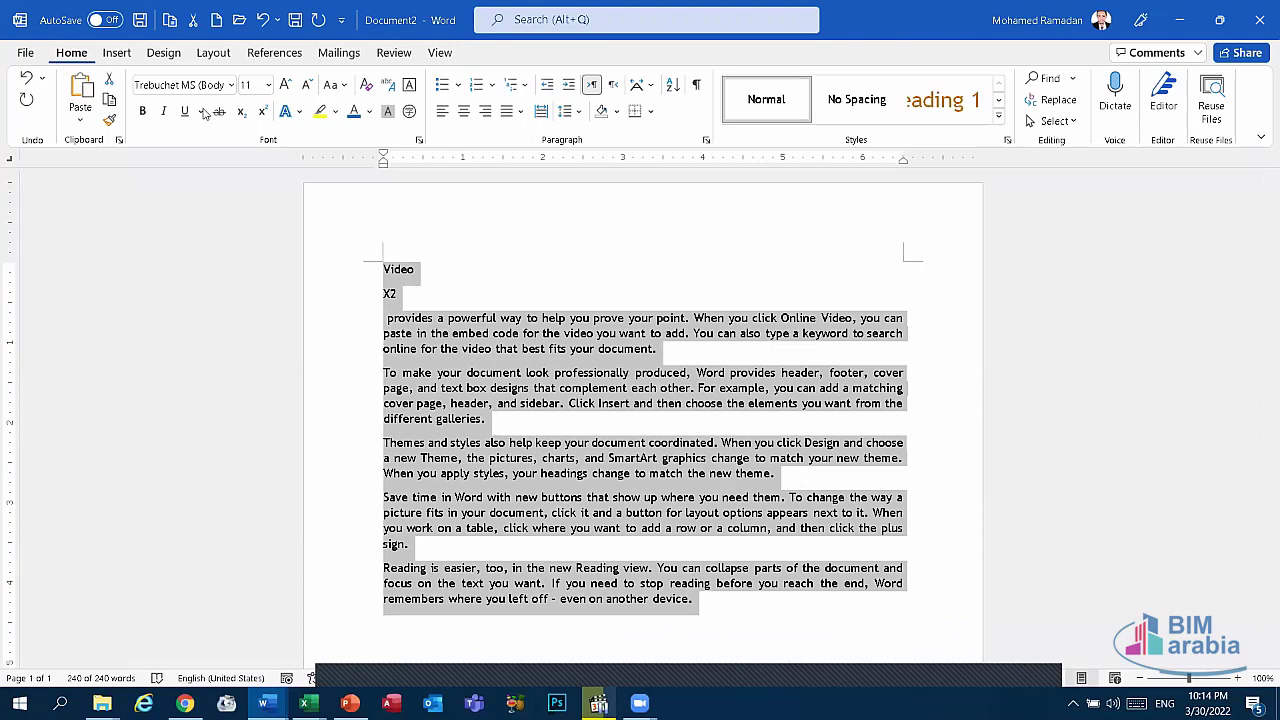
Browse the Insert and Design tabs, opening Page Color and closing it without a choice.
click(118, 54)
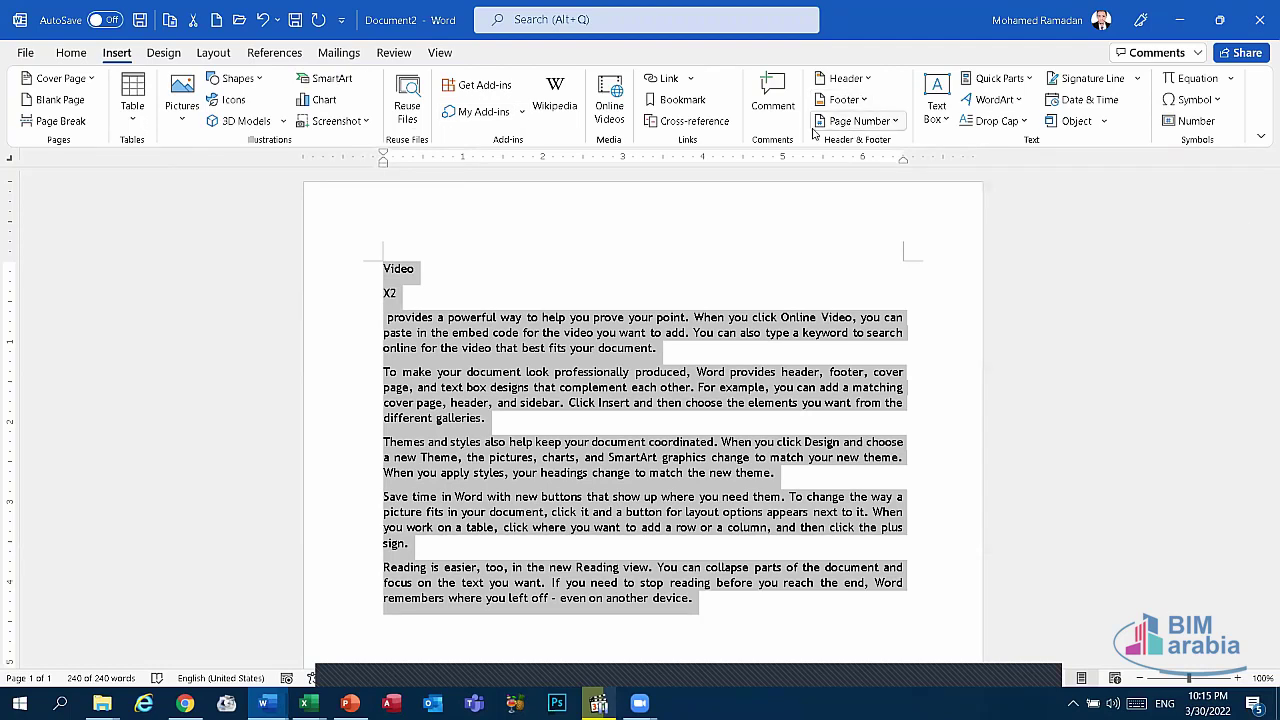
click(162, 55)
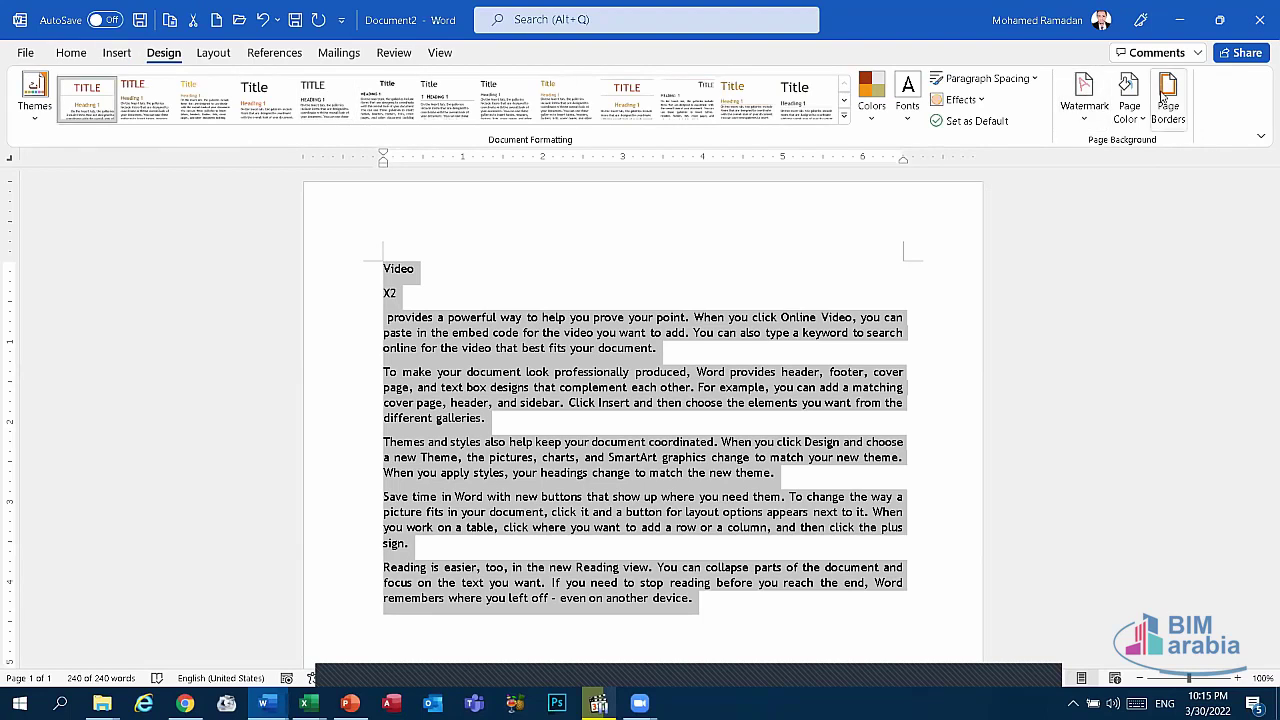
click(1131, 103)
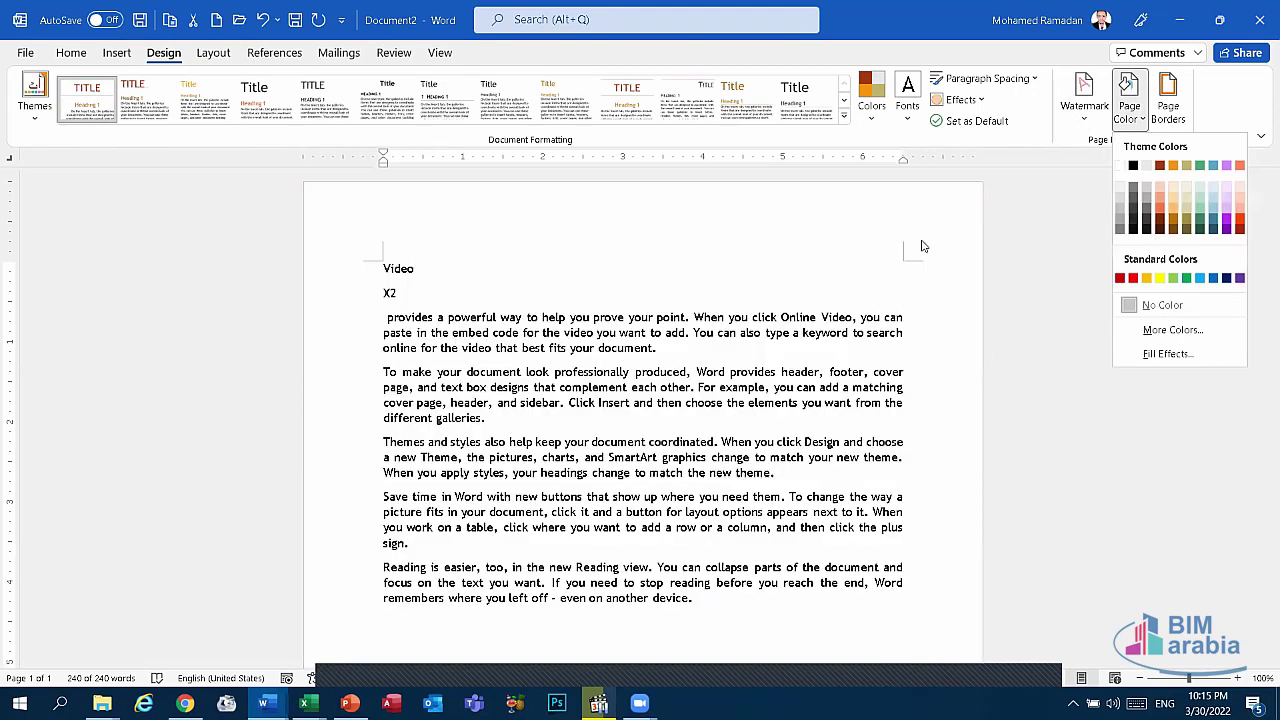
click(923, 246)
key(ctrl+a)
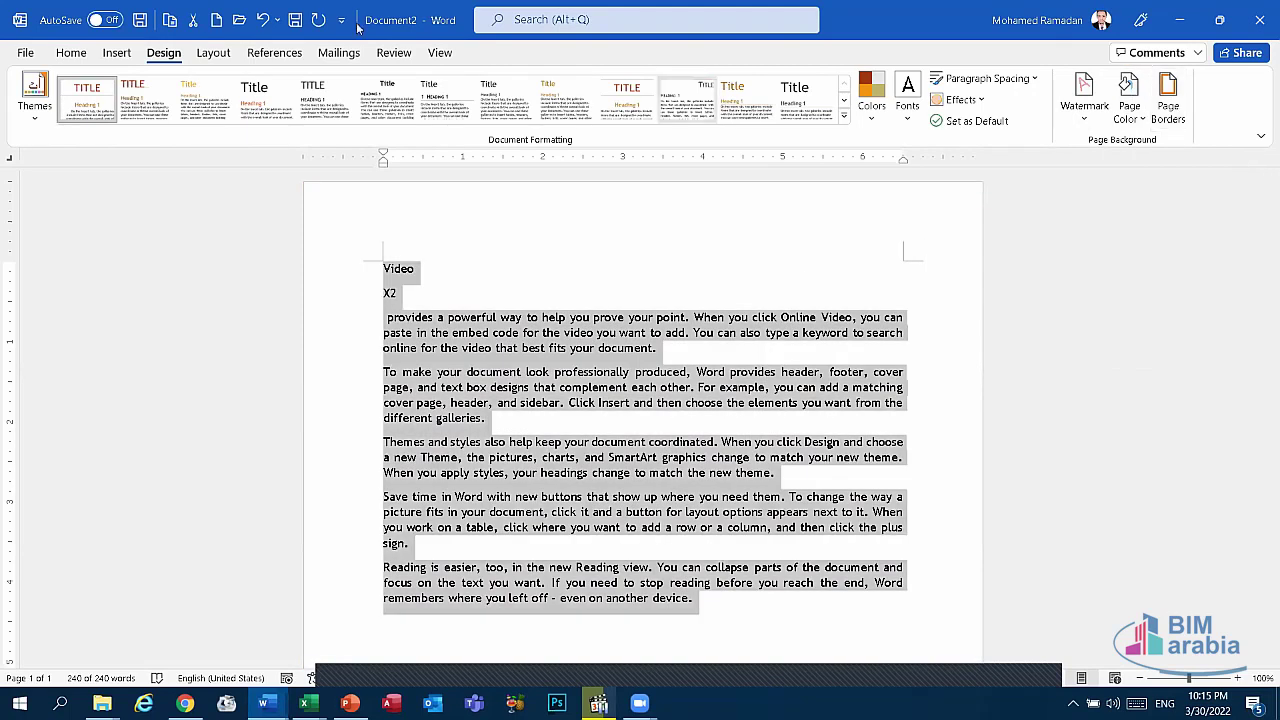
Browse the Layout, References, Mailings, Review and View tabs, then bring PowerPoint forward.
click(213, 52)
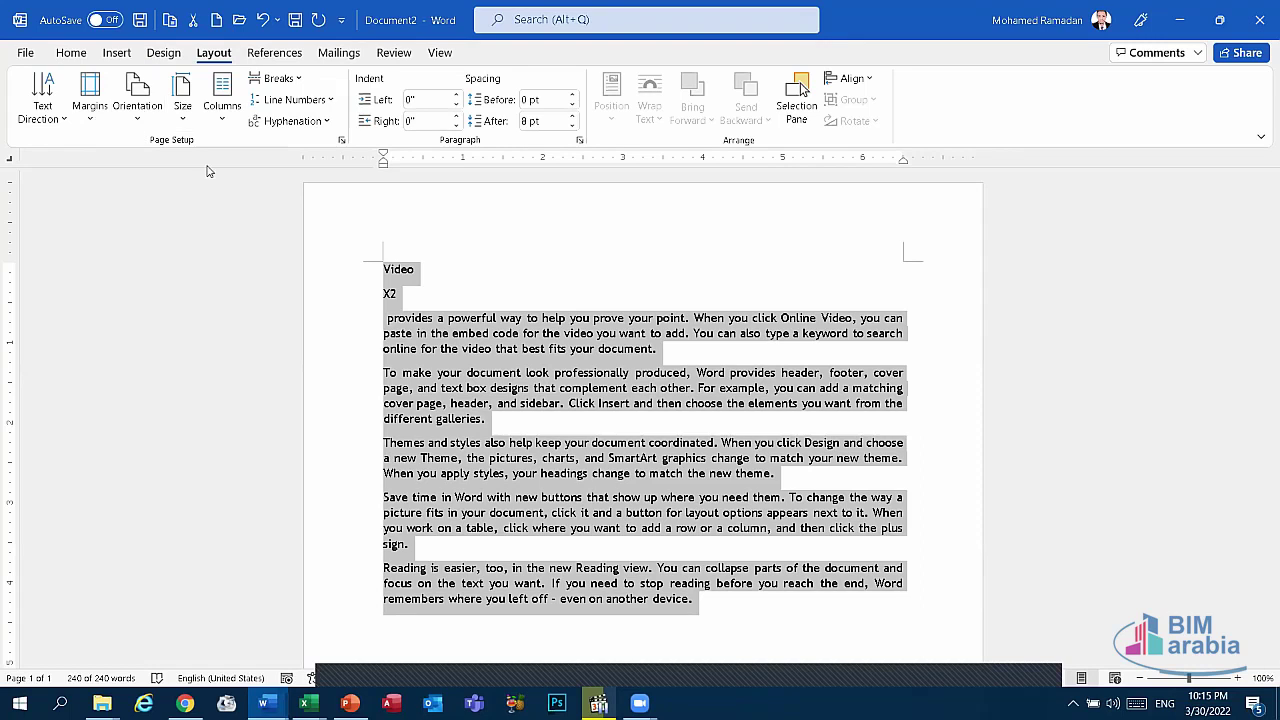
click(276, 55)
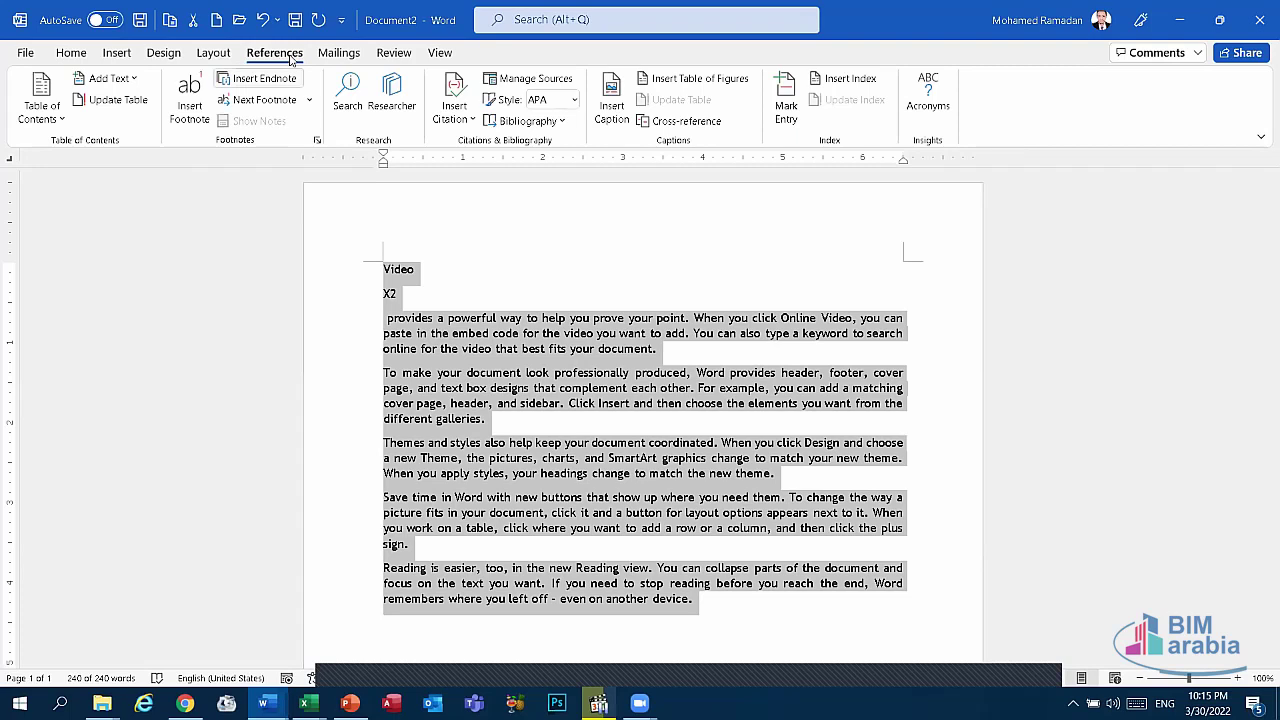
click(338, 53)
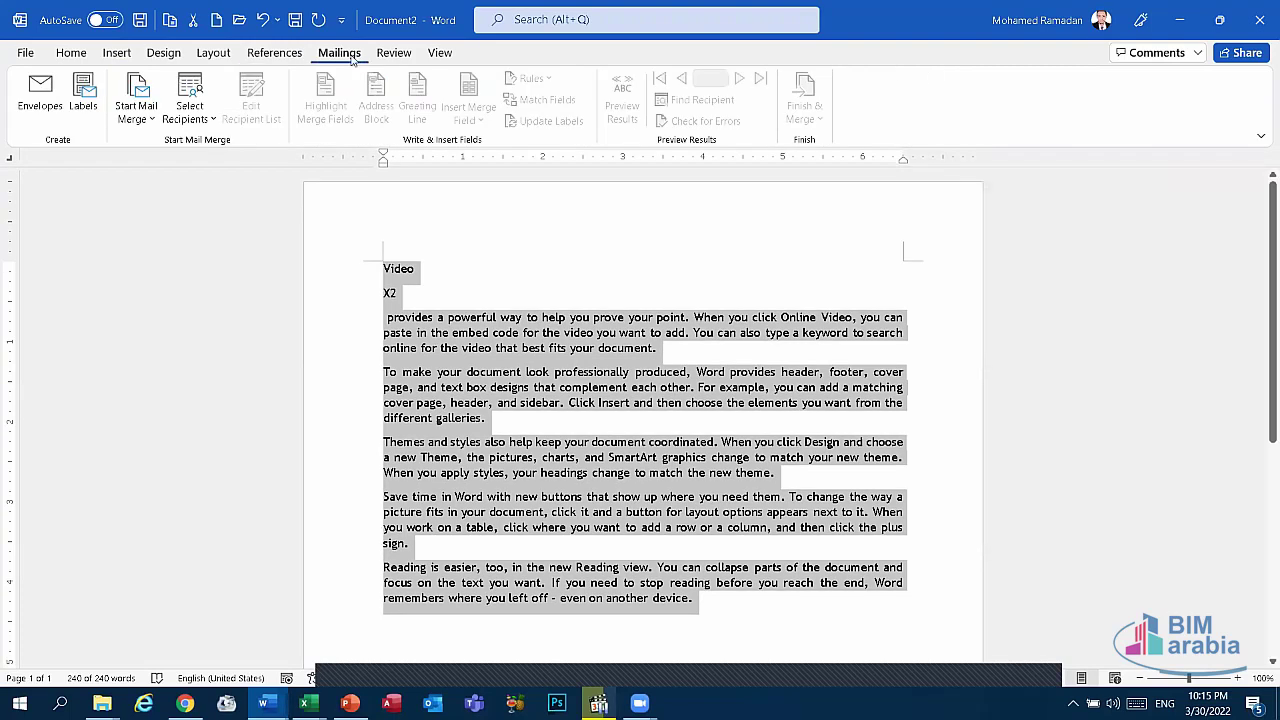
click(384, 56)
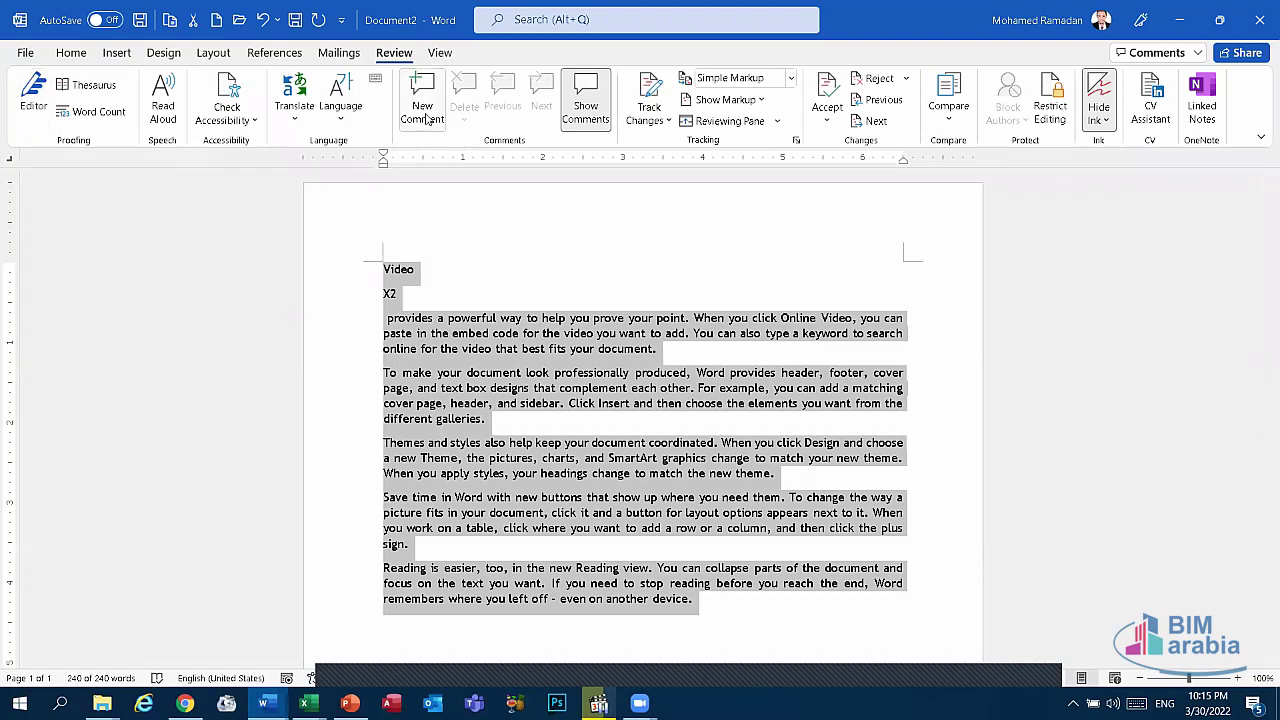
click(428, 60)
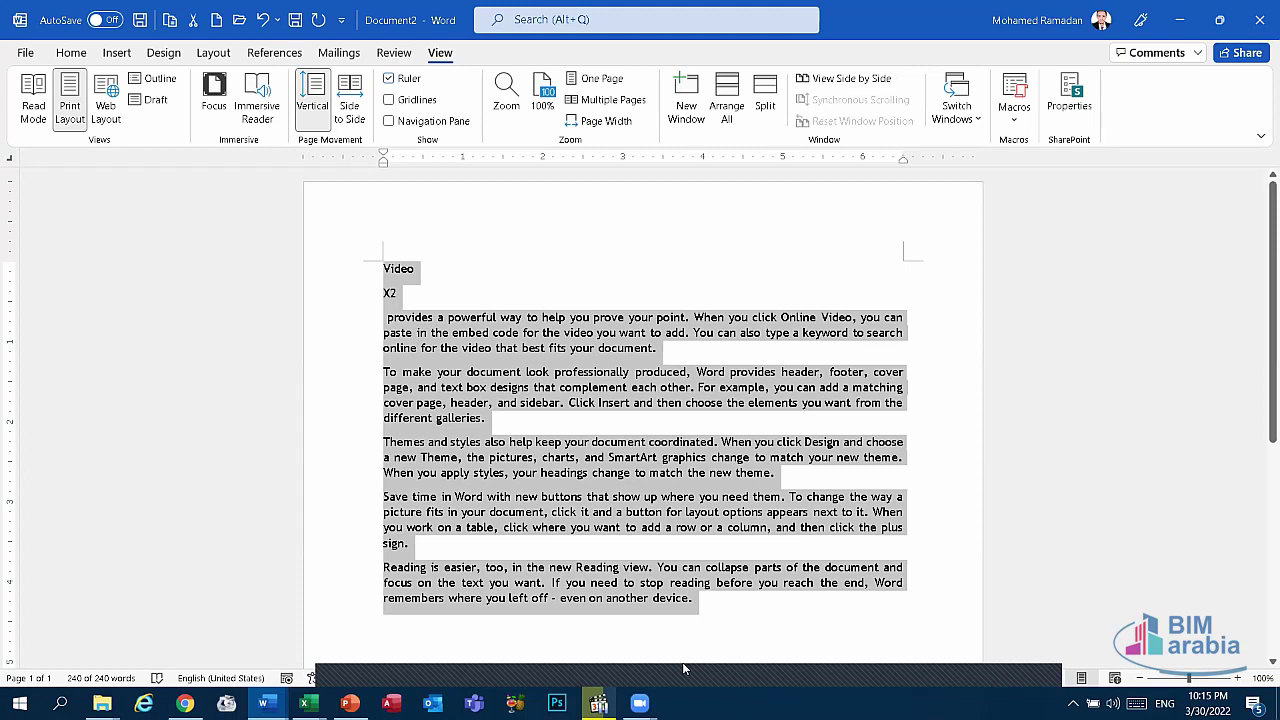
click(379, 681)
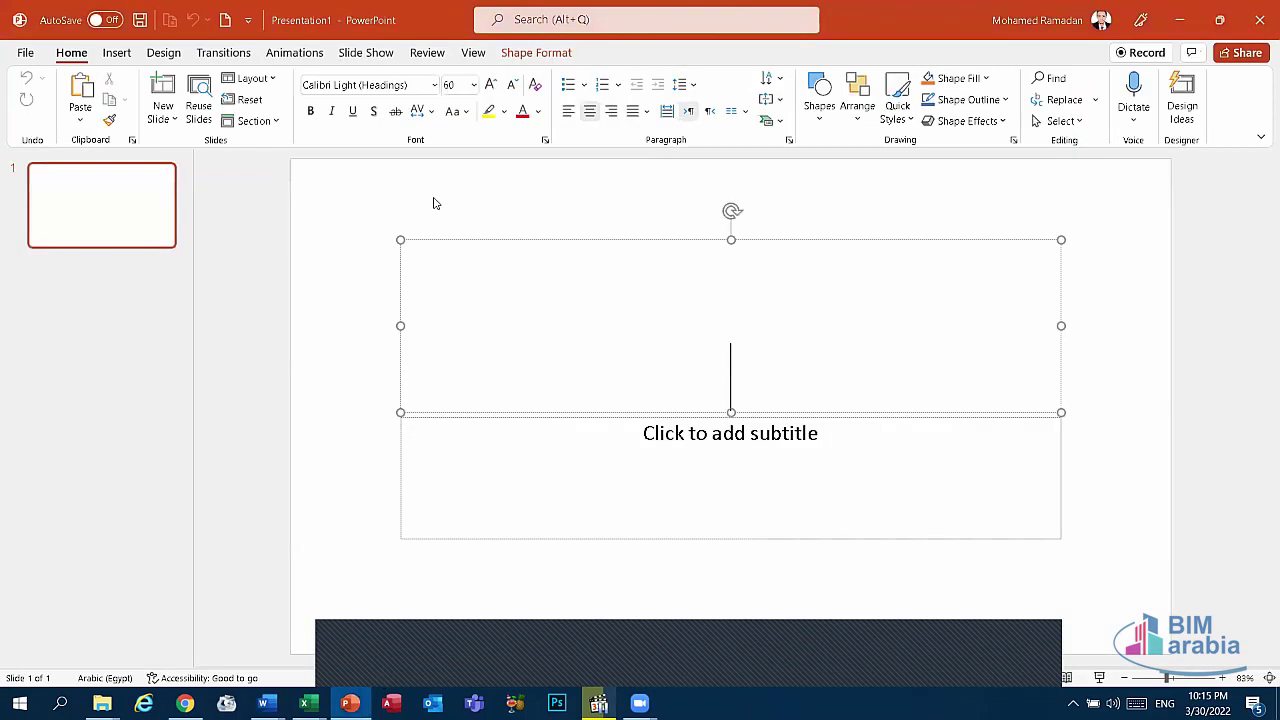
Apply a 0.80-second Shape transition to the empty title slide.
click(400, 216)
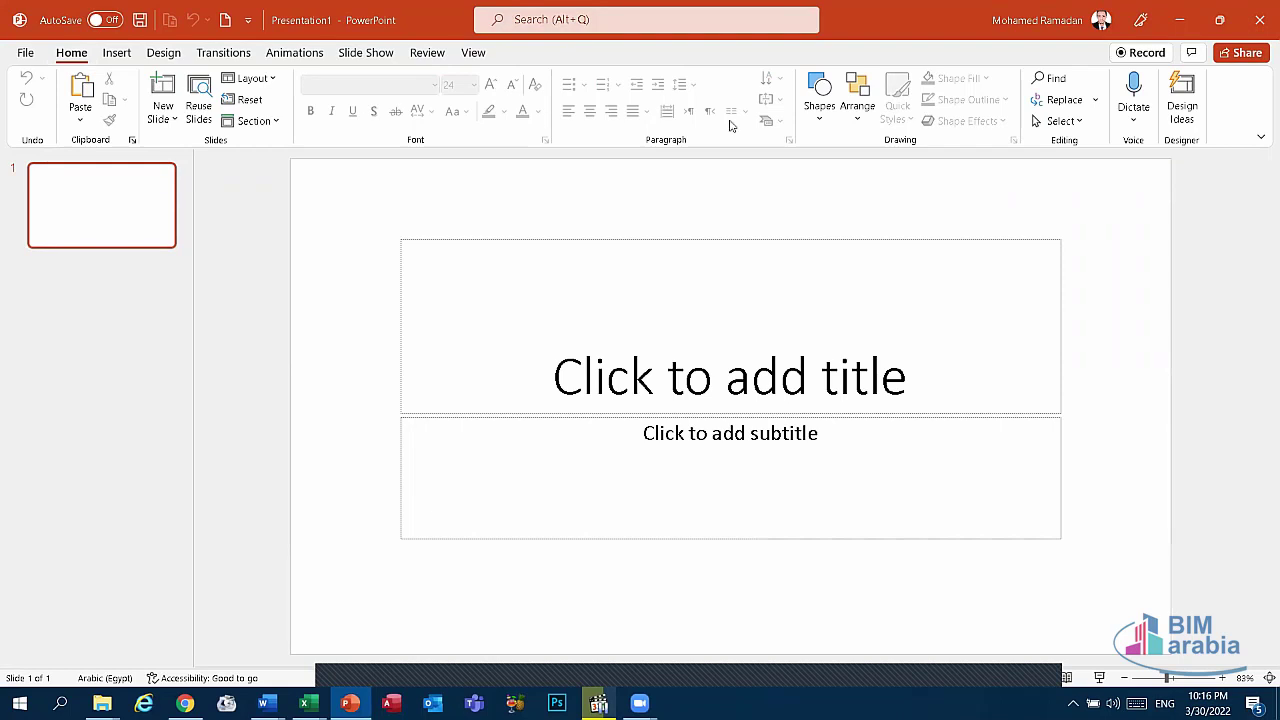
click(117, 53)
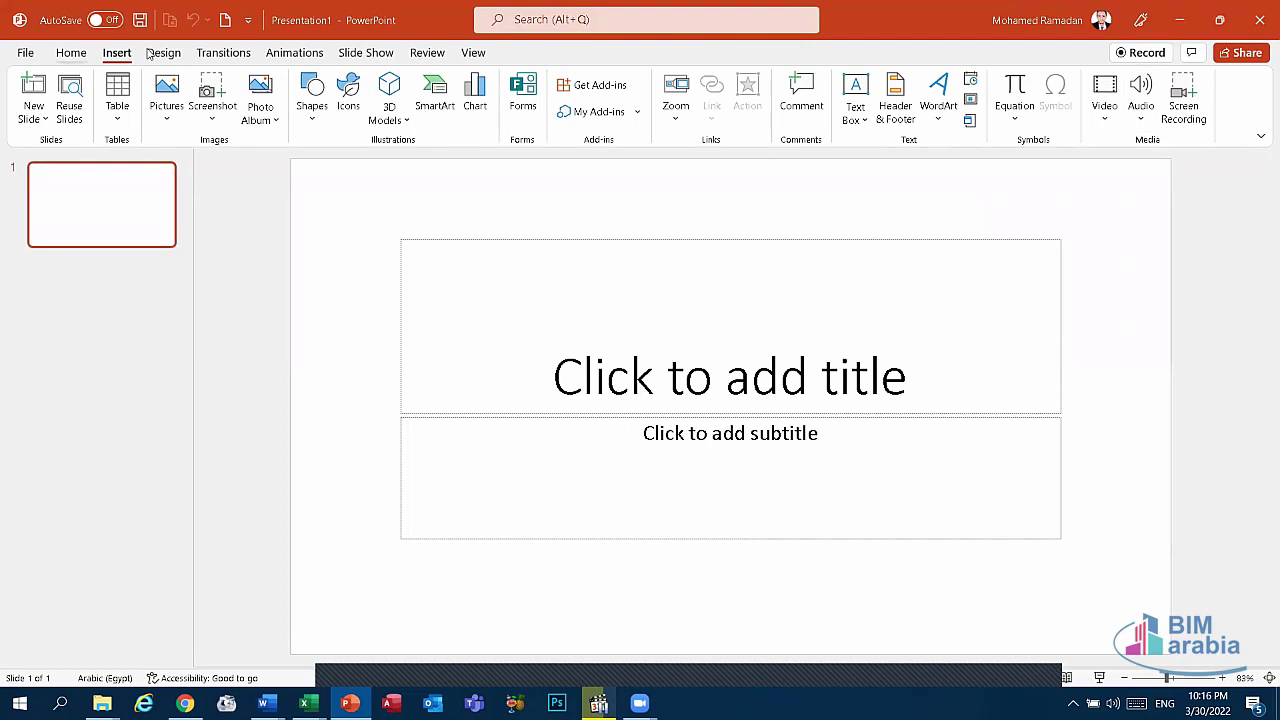
scroll(262, 104, down, 1)
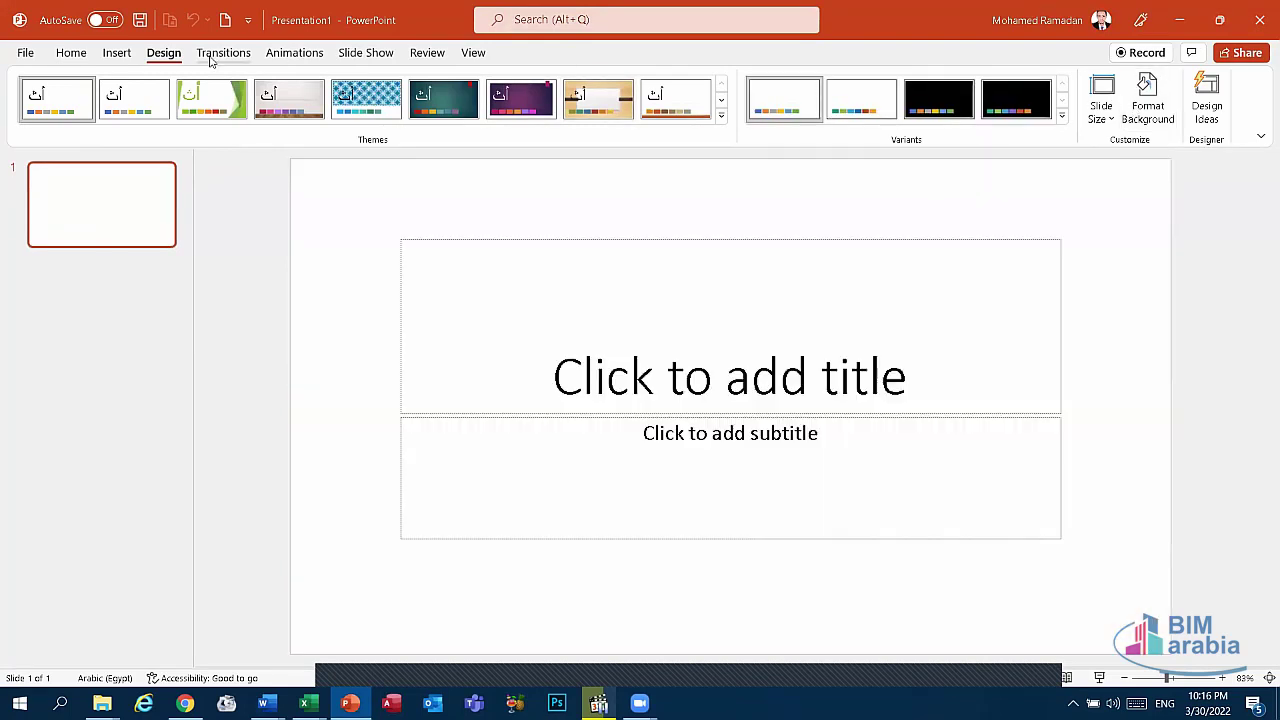
click(222, 52)
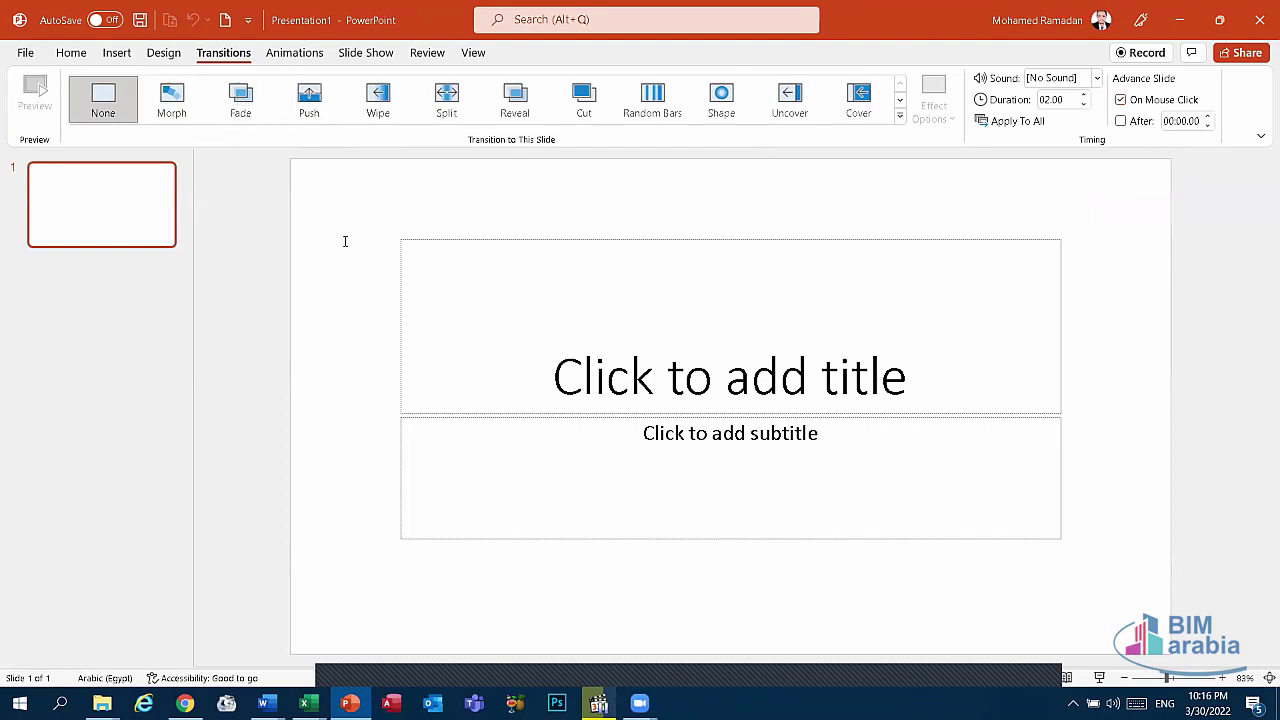
click(721, 98)
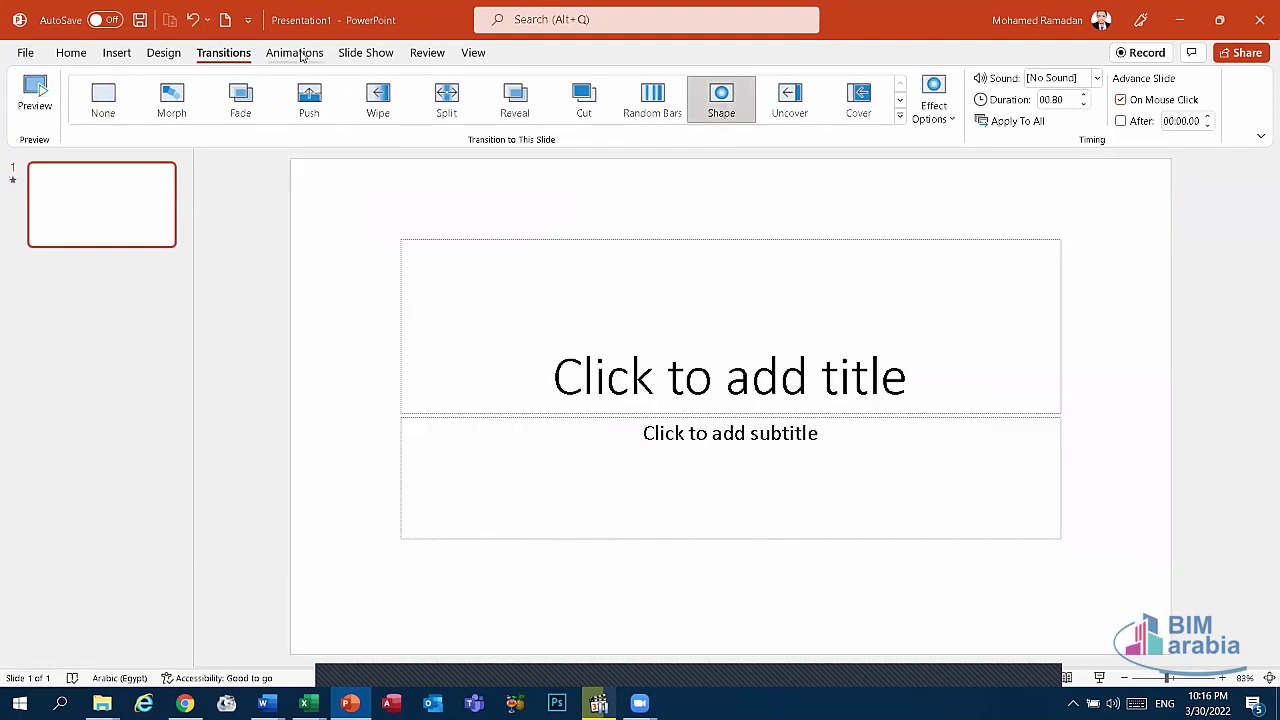
click(300, 53)
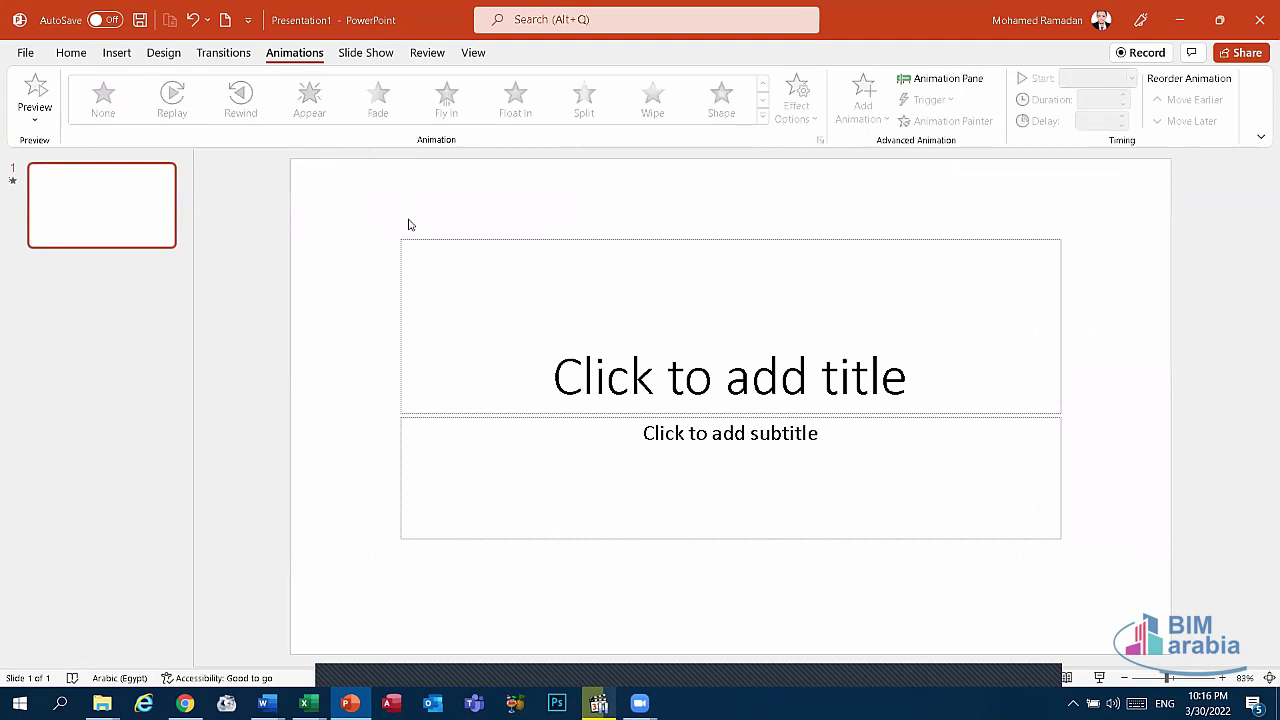
Enter a name as the slide title and give it a Fly In animation.
click(628, 377)
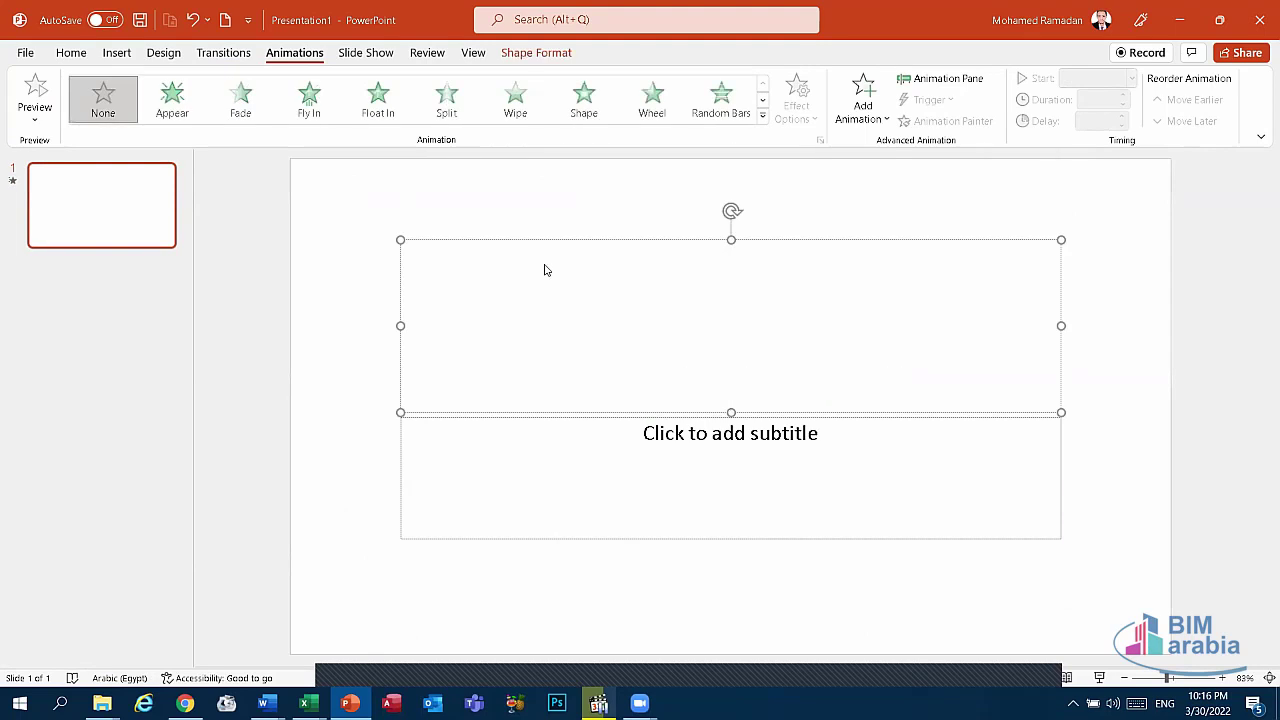
text(Mohame)
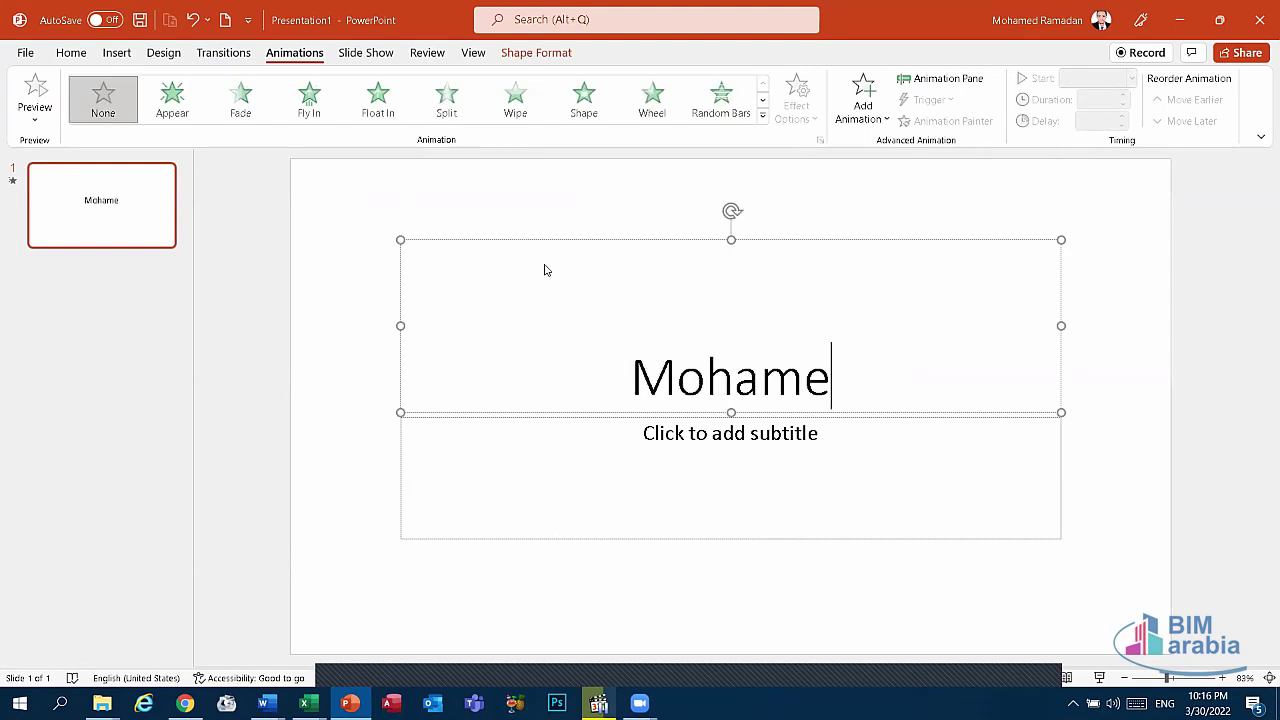
text(d)
click(538, 340)
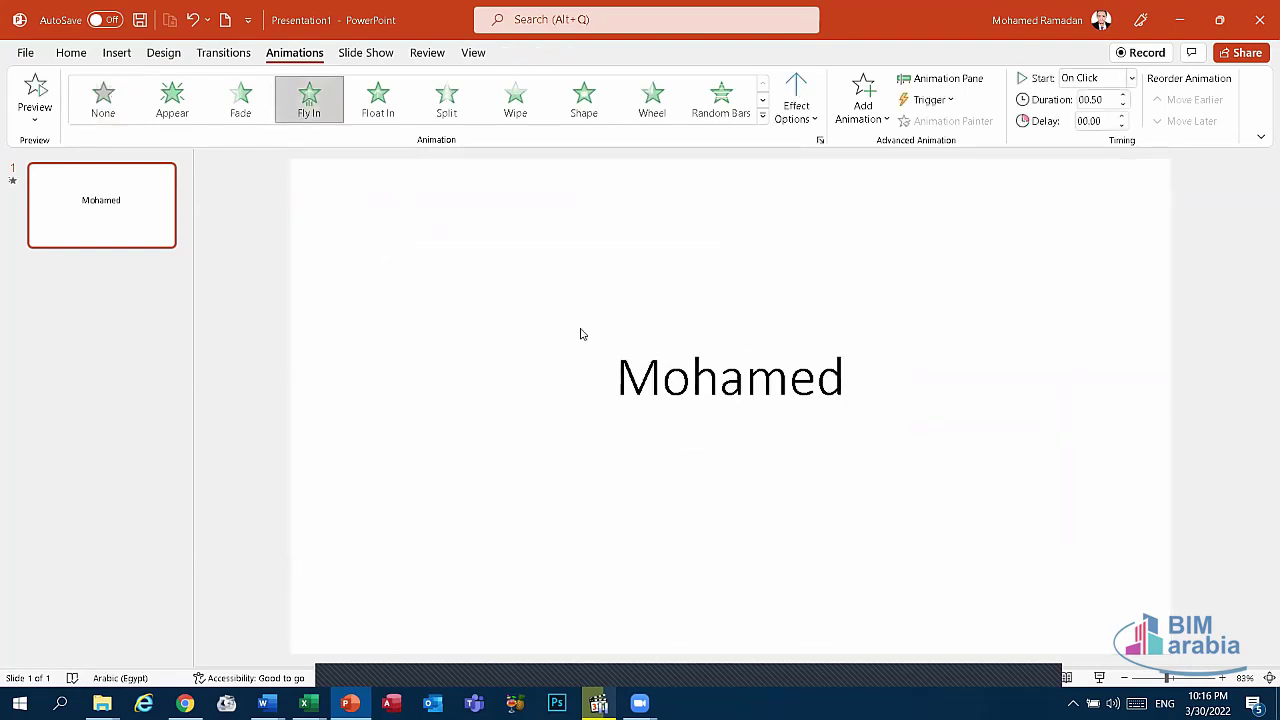
Browse the Slide Show, Review and View tabs.
click(365, 54)
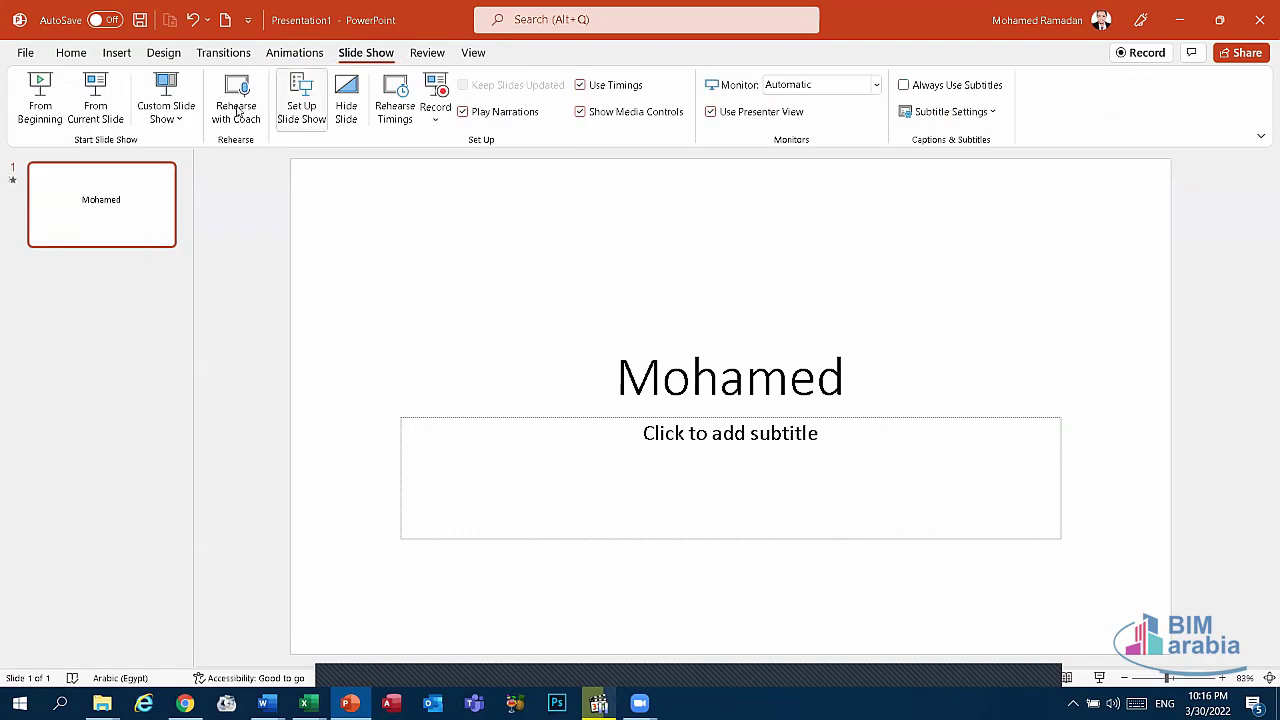
click(427, 58)
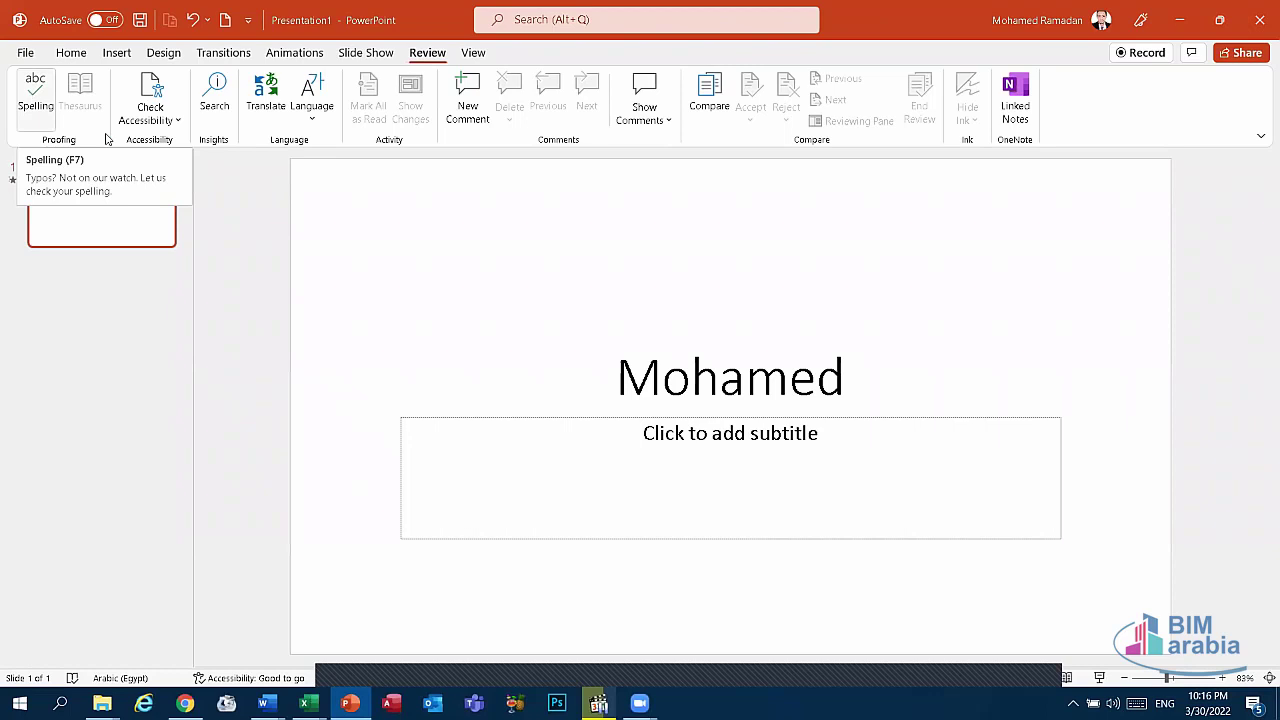
click(472, 57)
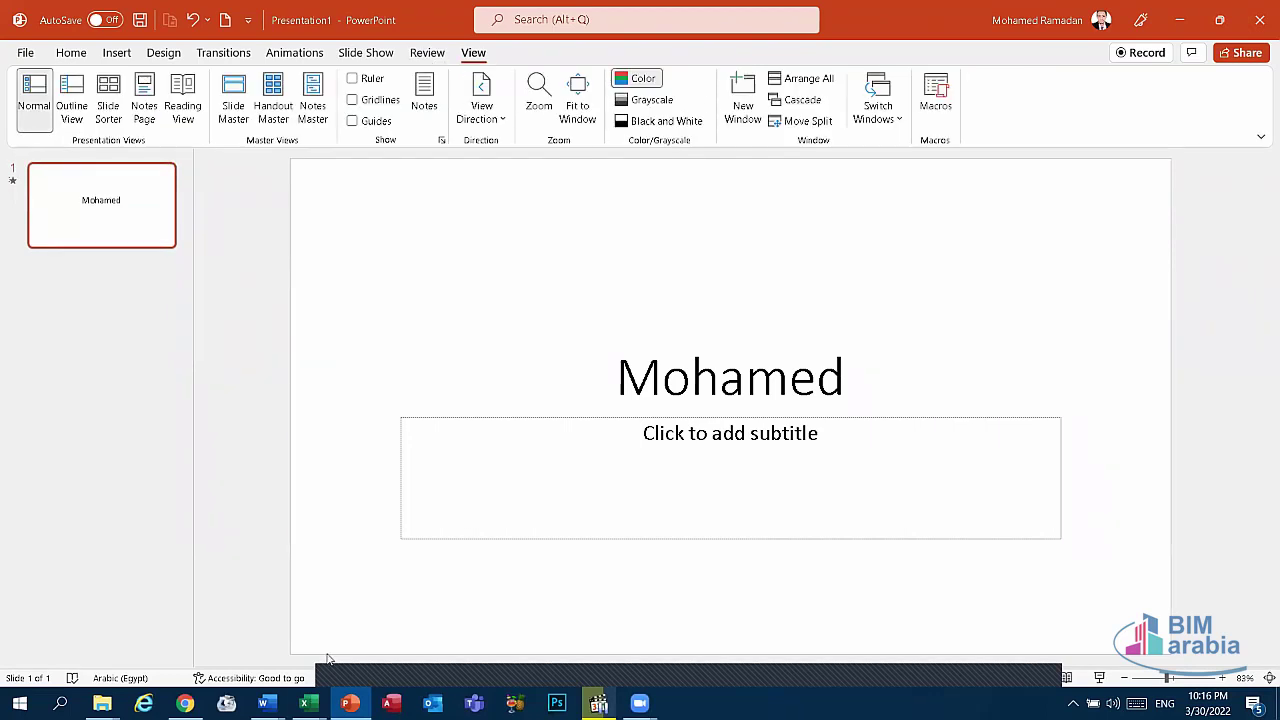
Switch to the Excel Project for Course workbook and view the Conditional Formatting options.
click(305, 703)
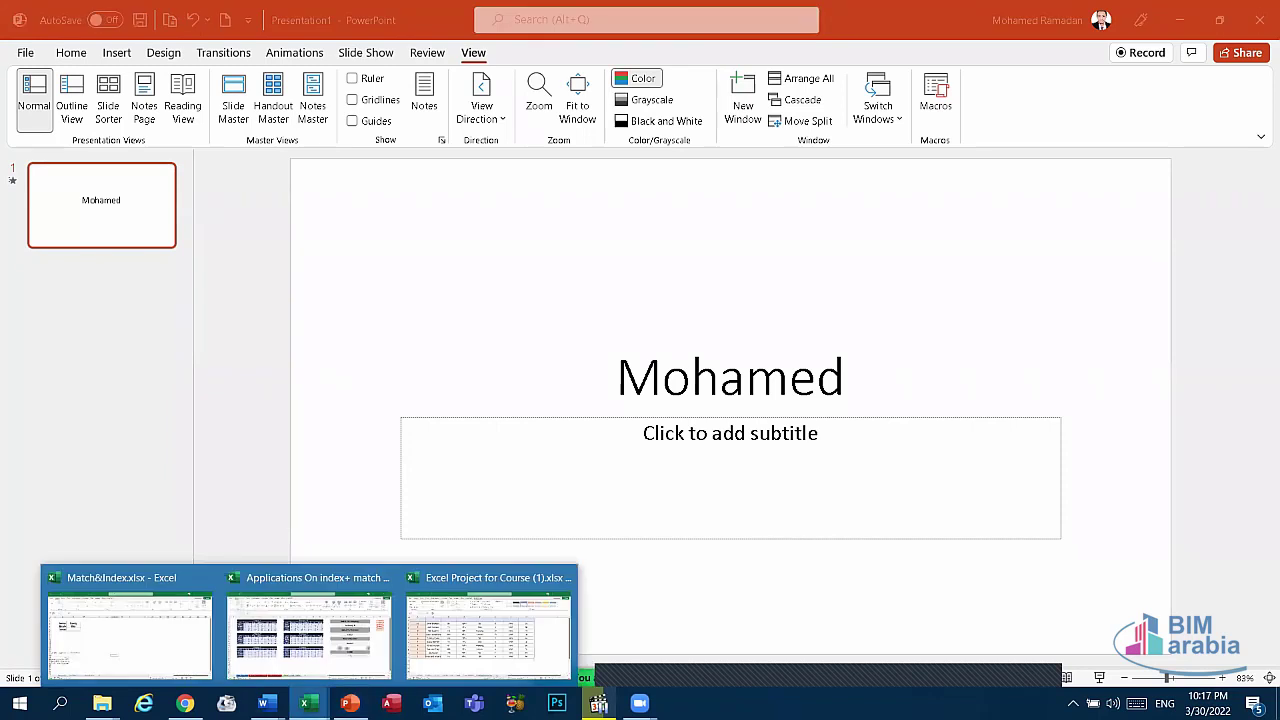
click(408, 636)
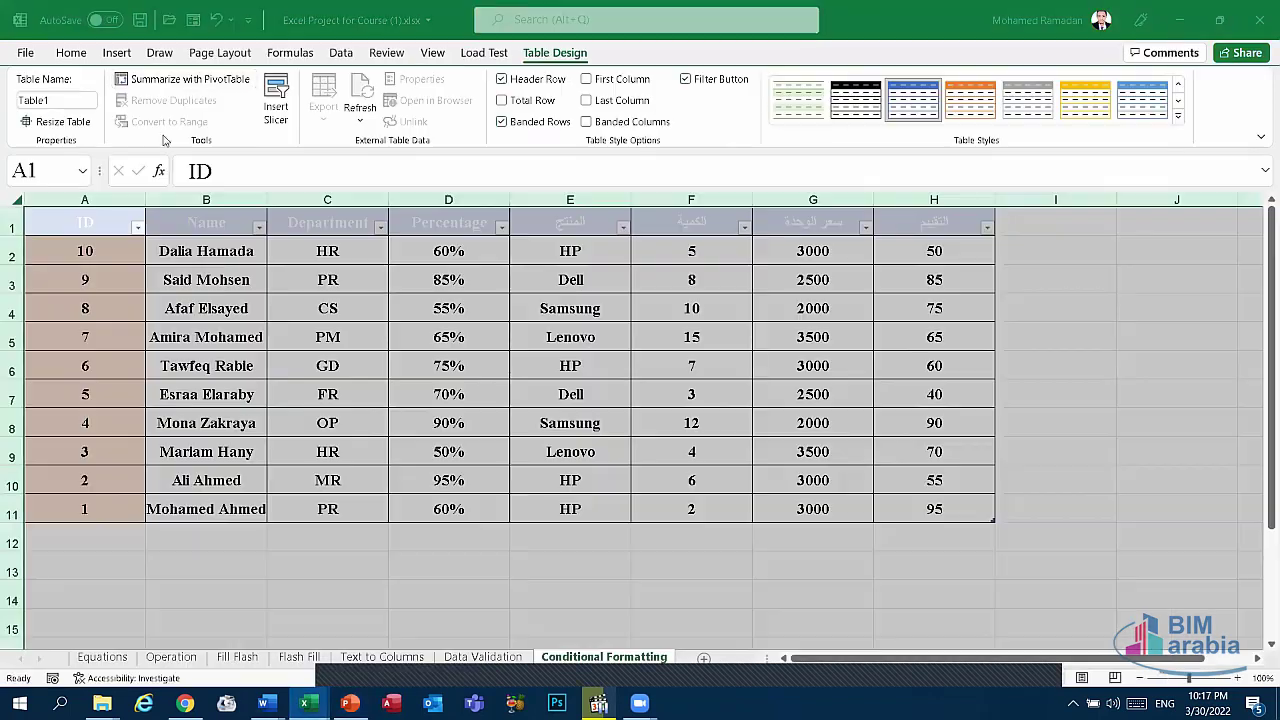
click(72, 55)
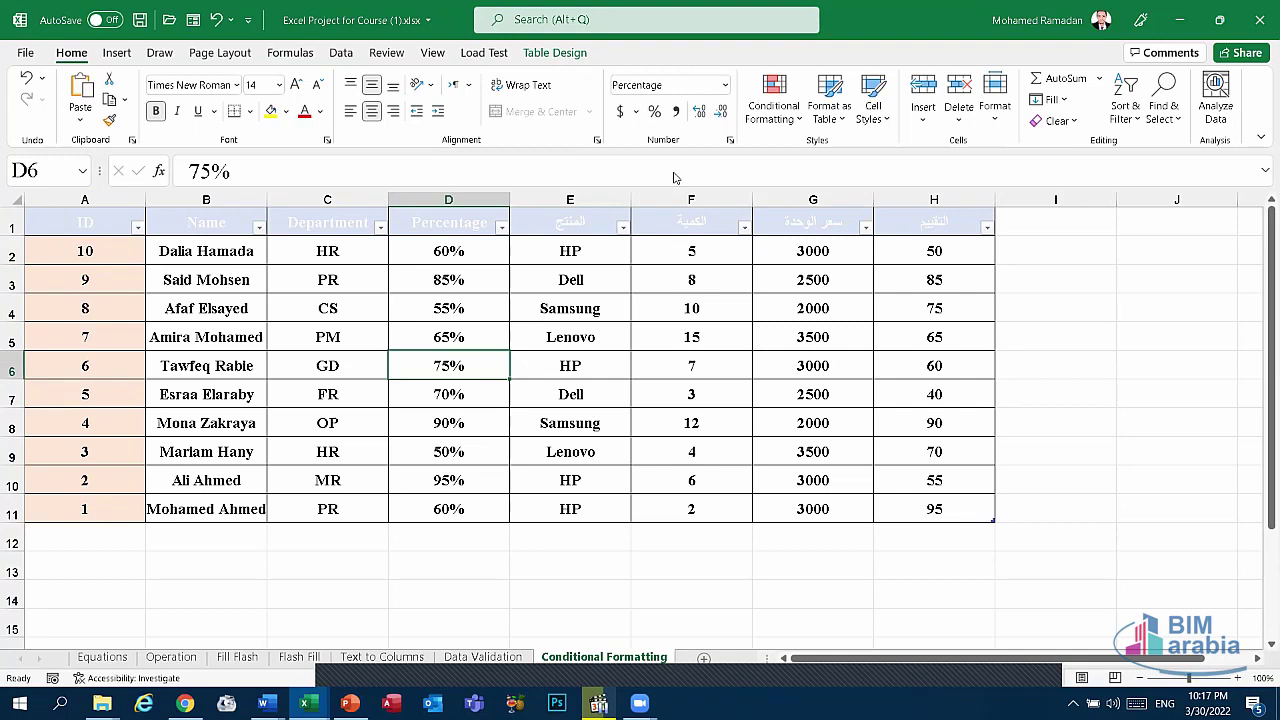
click(773, 108)
mouse_move(836, 155)
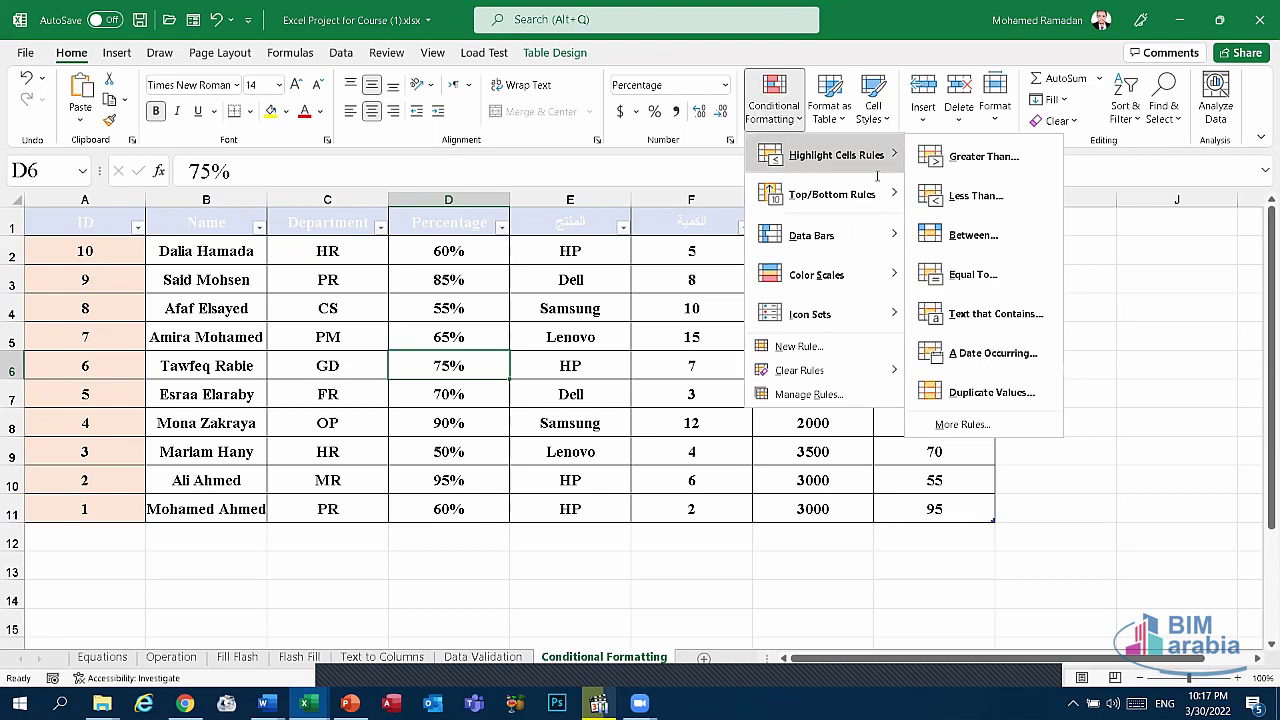
key(Escape)
key(Escape)
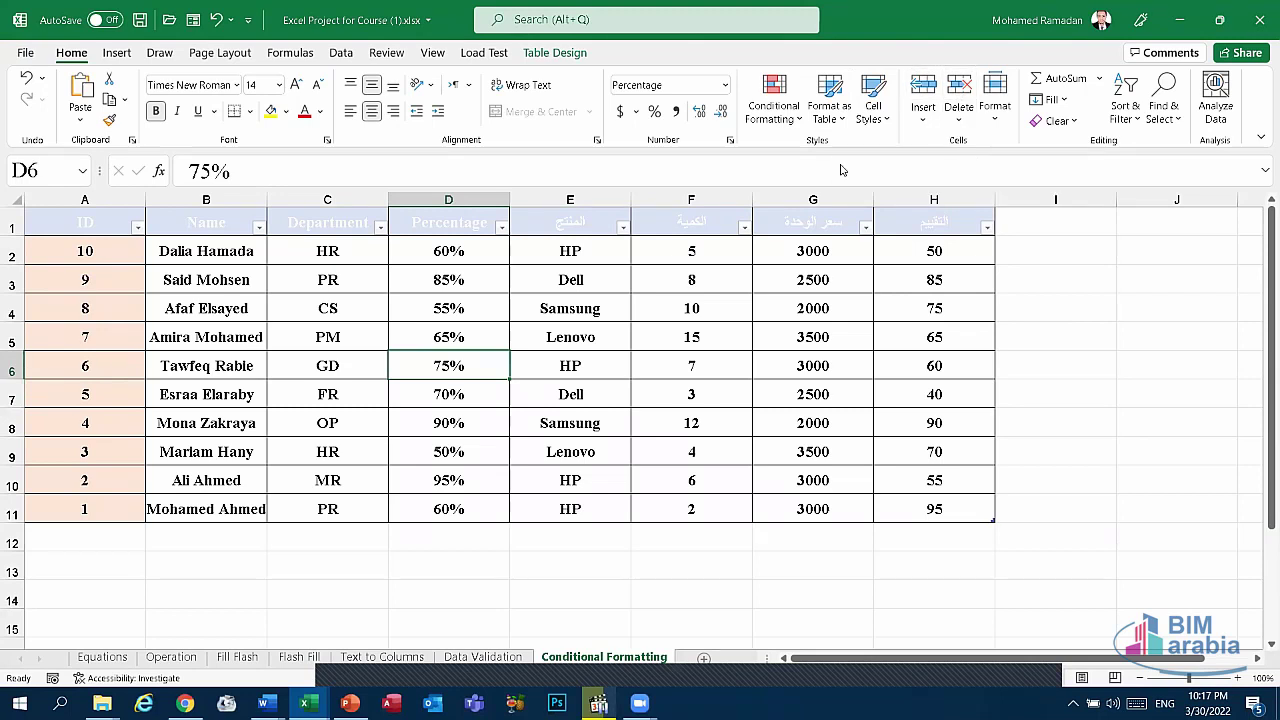
Browse Insert and Page Layout, toggling Sheet Right-to-Left on and back off.
click(117, 53)
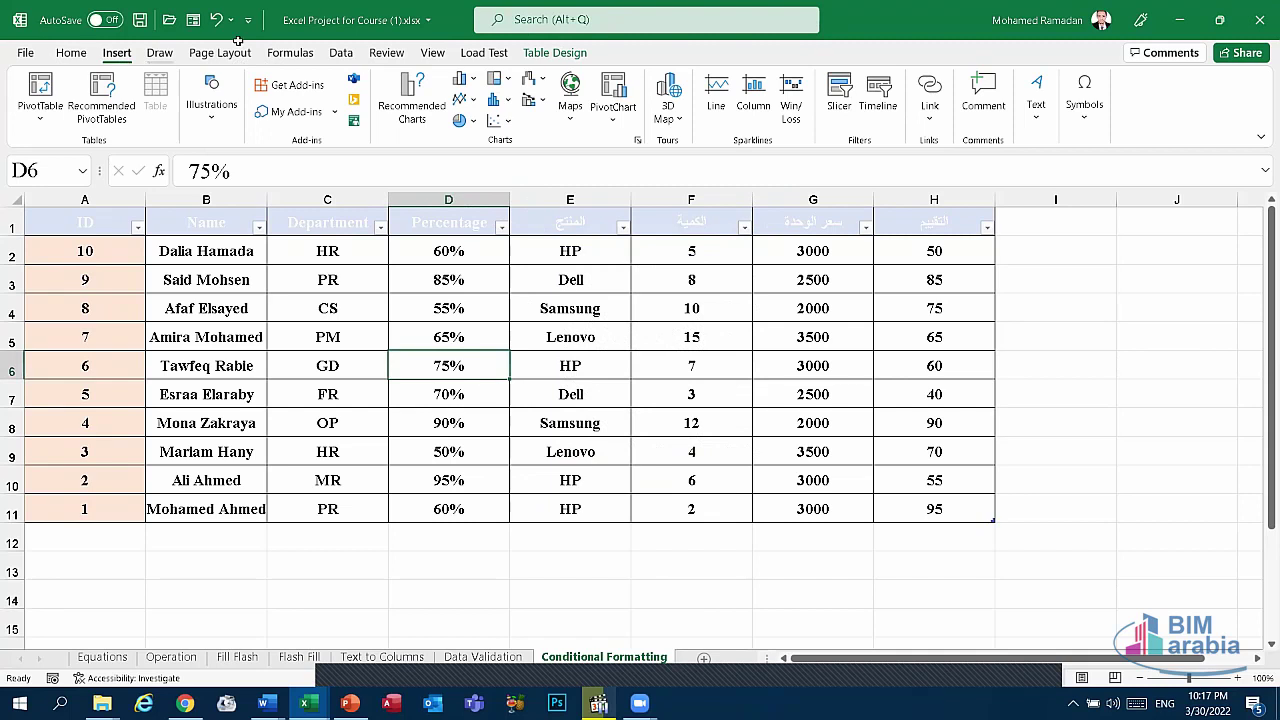
click(240, 55)
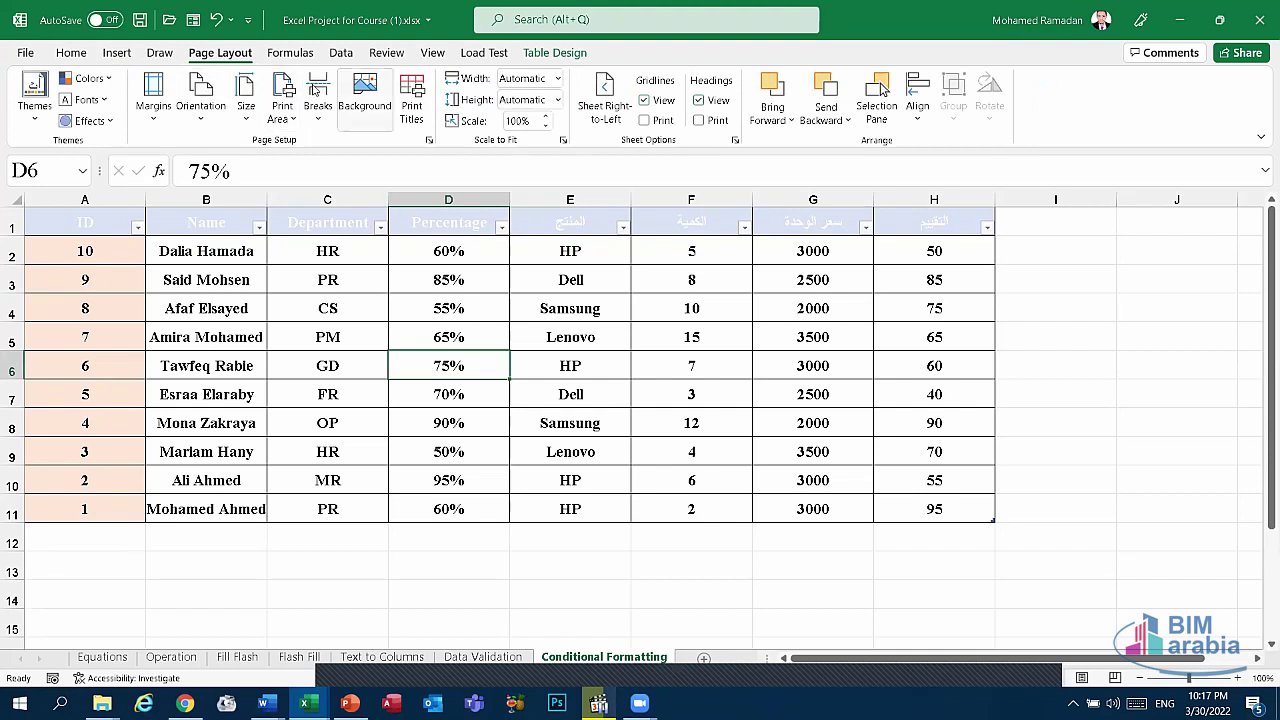
click(608, 108)
click(611, 108)
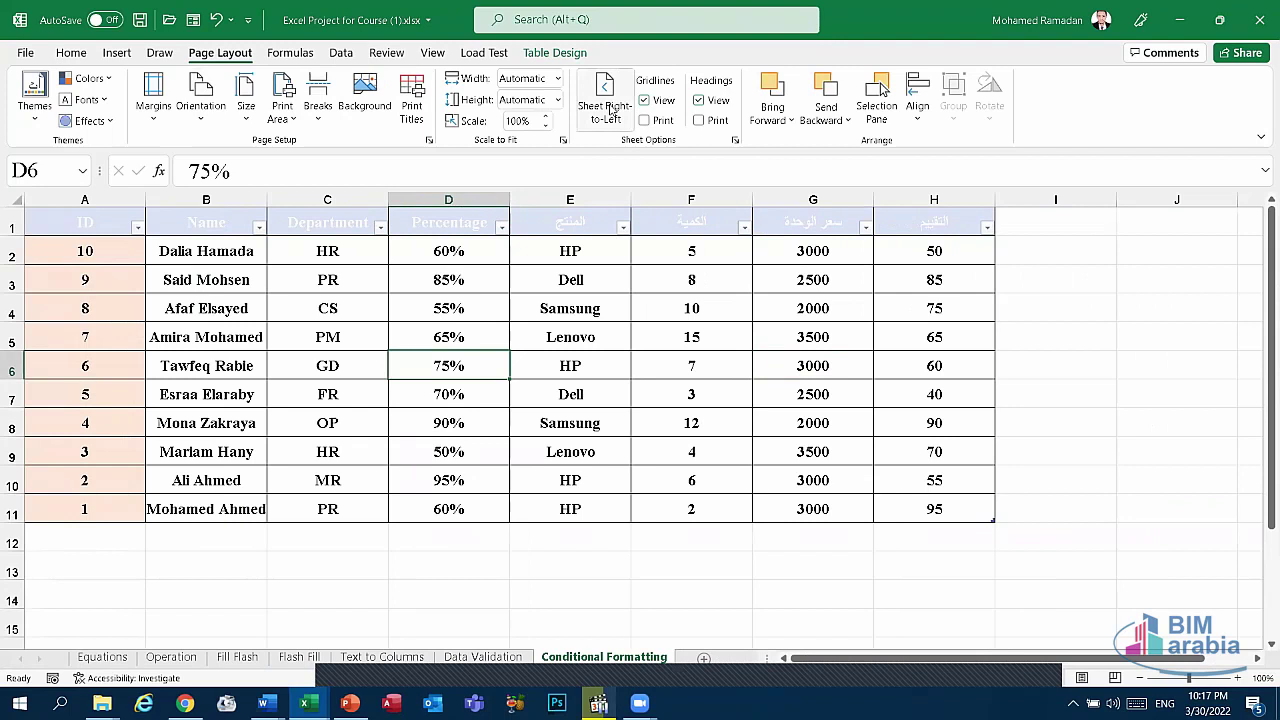
Browse the Formulas and Review tabs, selecting cell I6, then switch to Access.
click(288, 53)
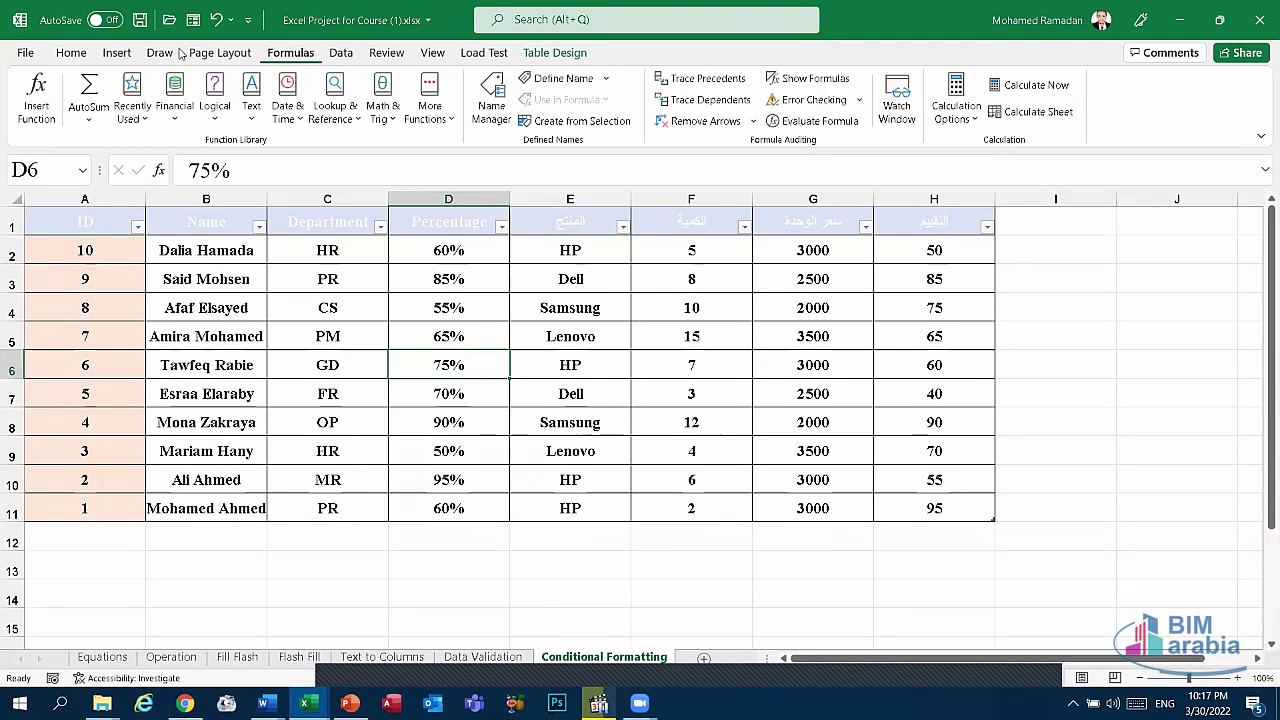
click(1058, 364)
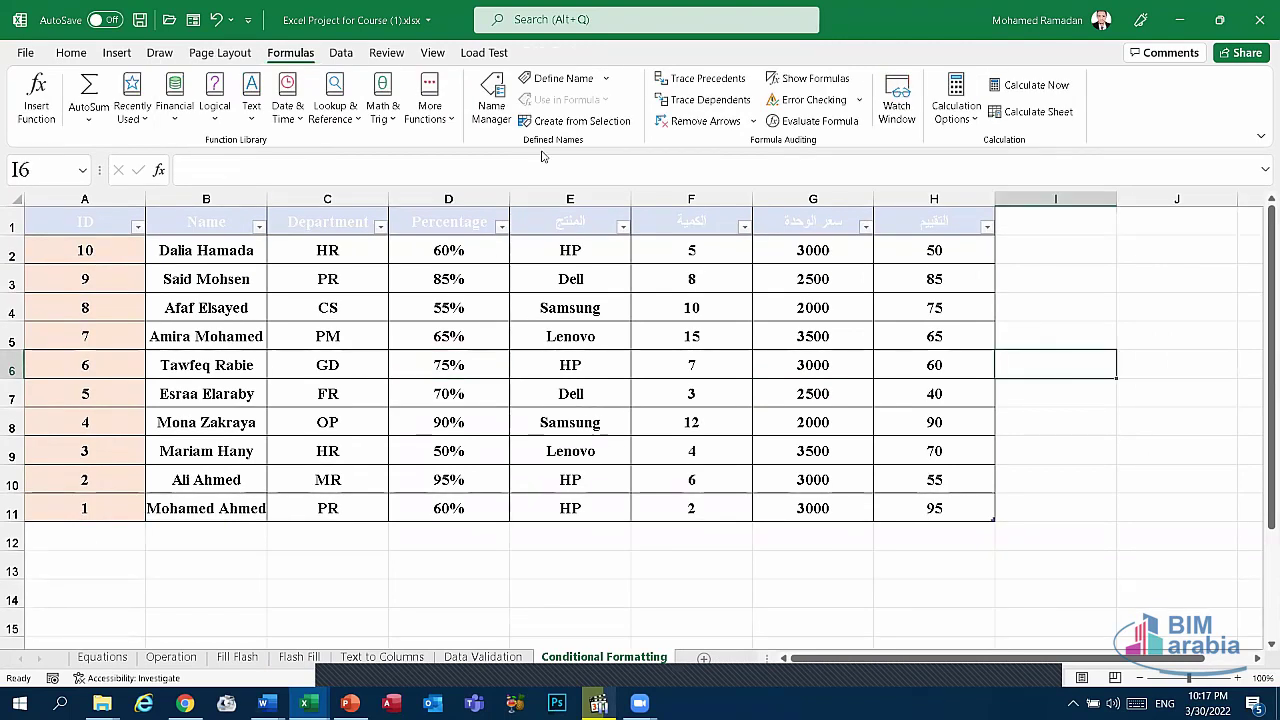
click(403, 52)
scroll(423, 51, down, 1)
scroll(410, 51, up, 1)
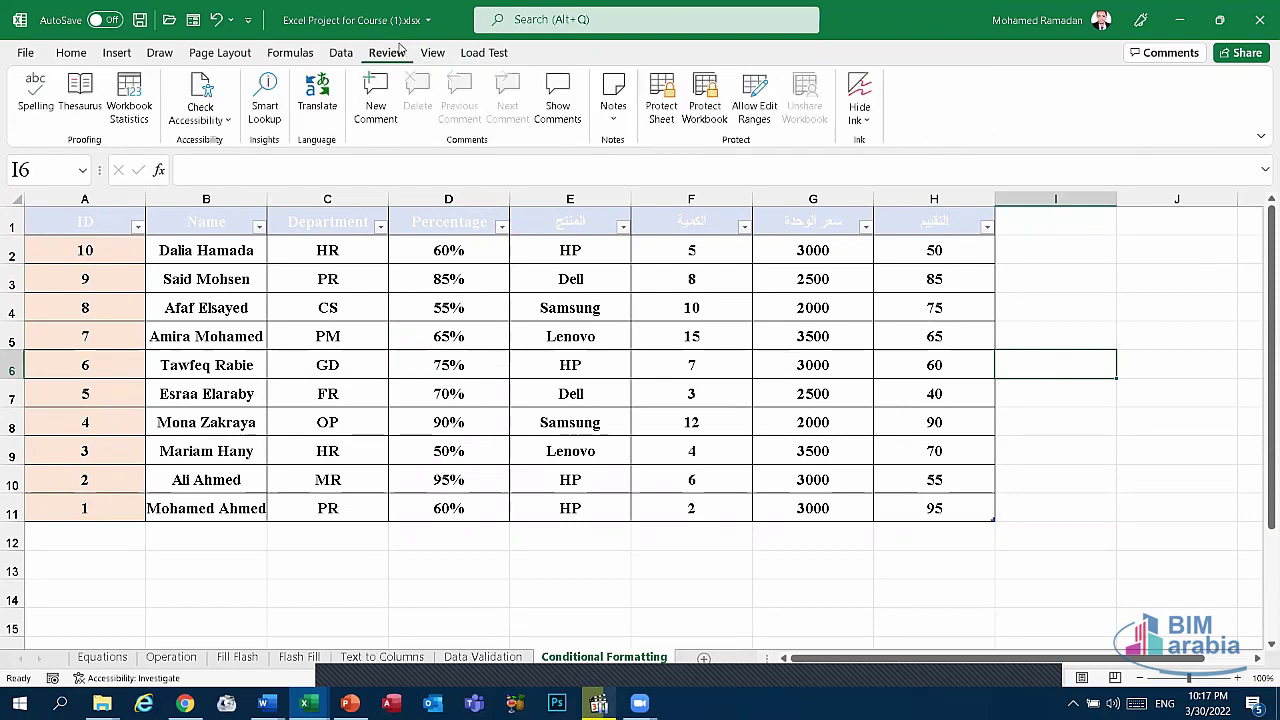
scroll(392, 57, down, 1)
scroll(391, 57, up, 1)
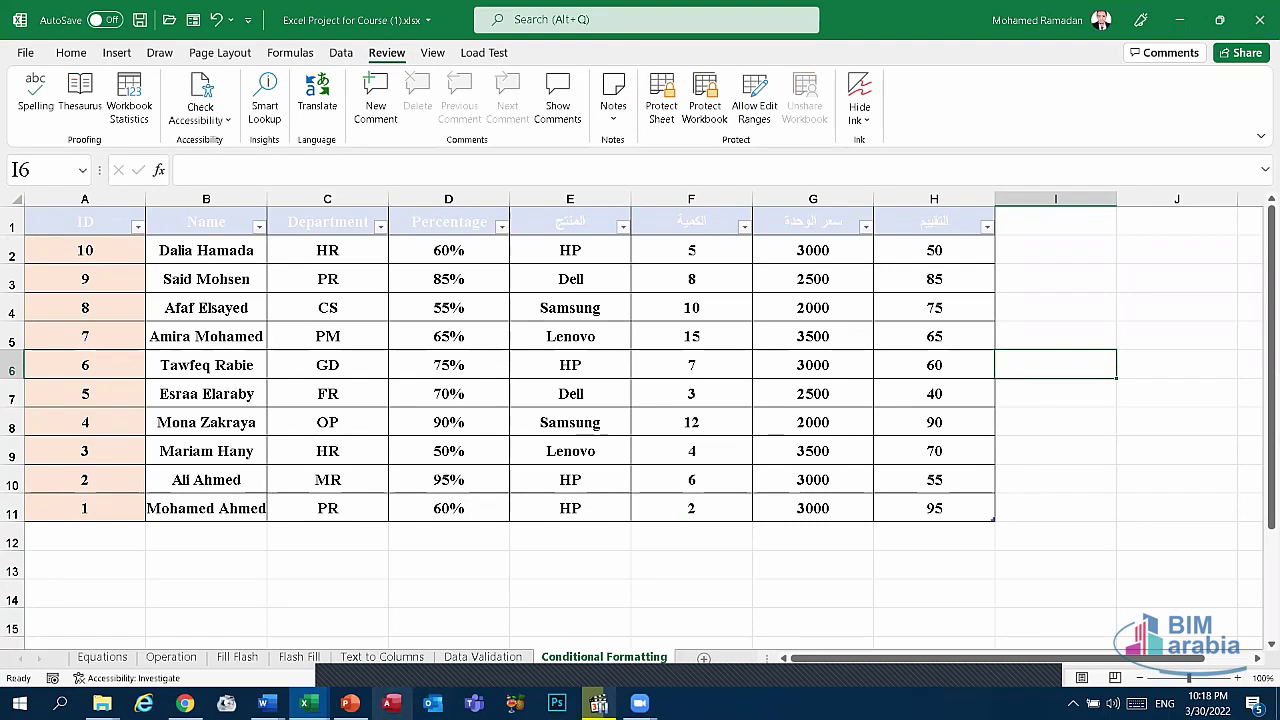
click(391, 703)
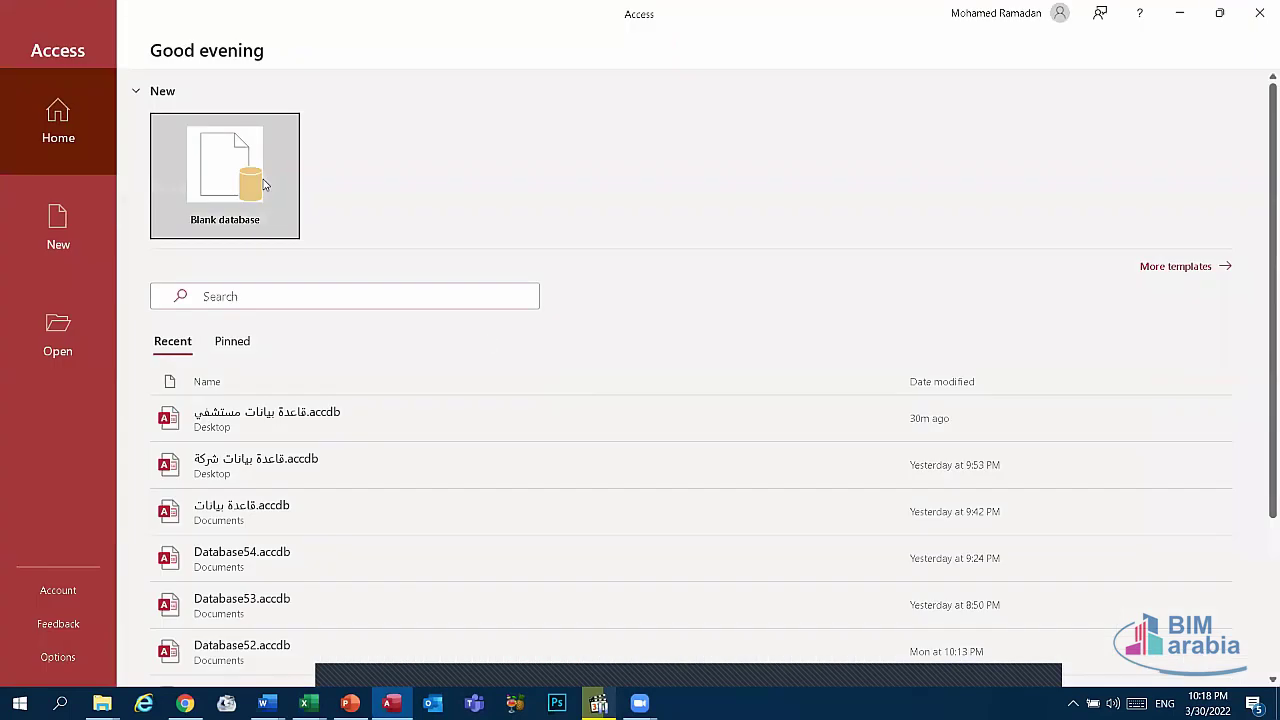
Create blank database Database55 and set Table1's datasheet direction to right-to-left.
click(265, 185)
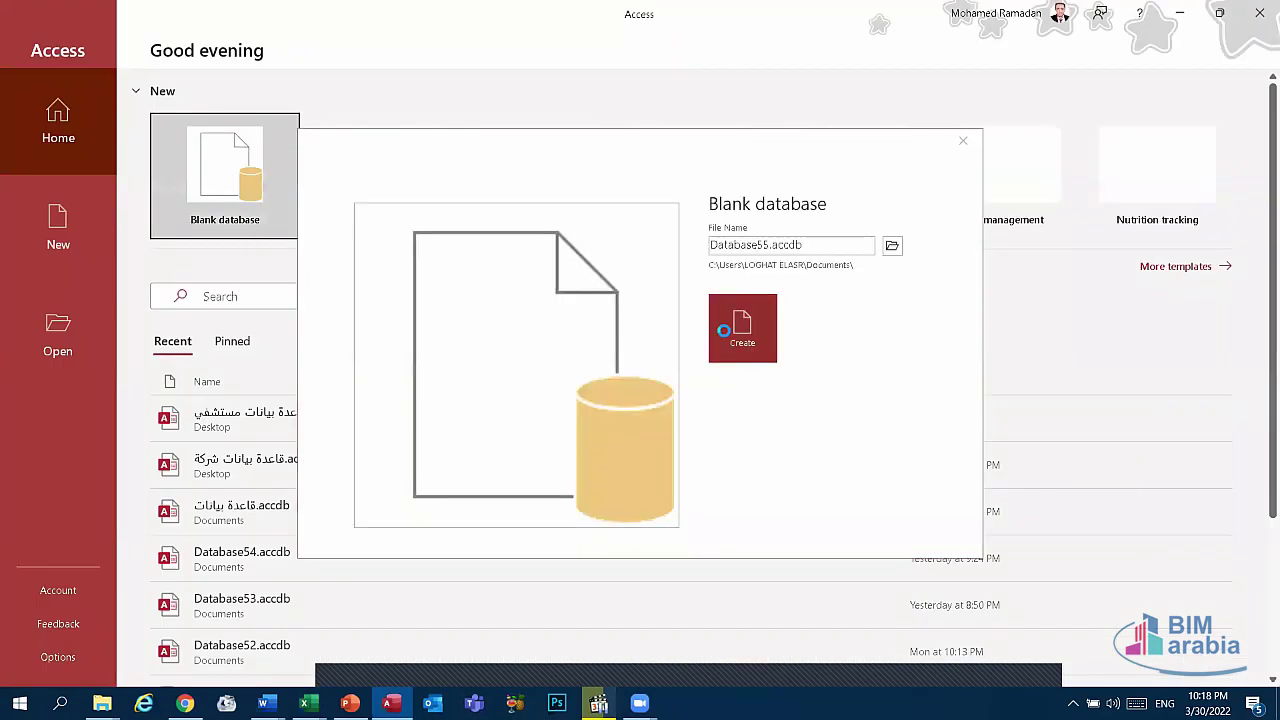
click(742, 328)
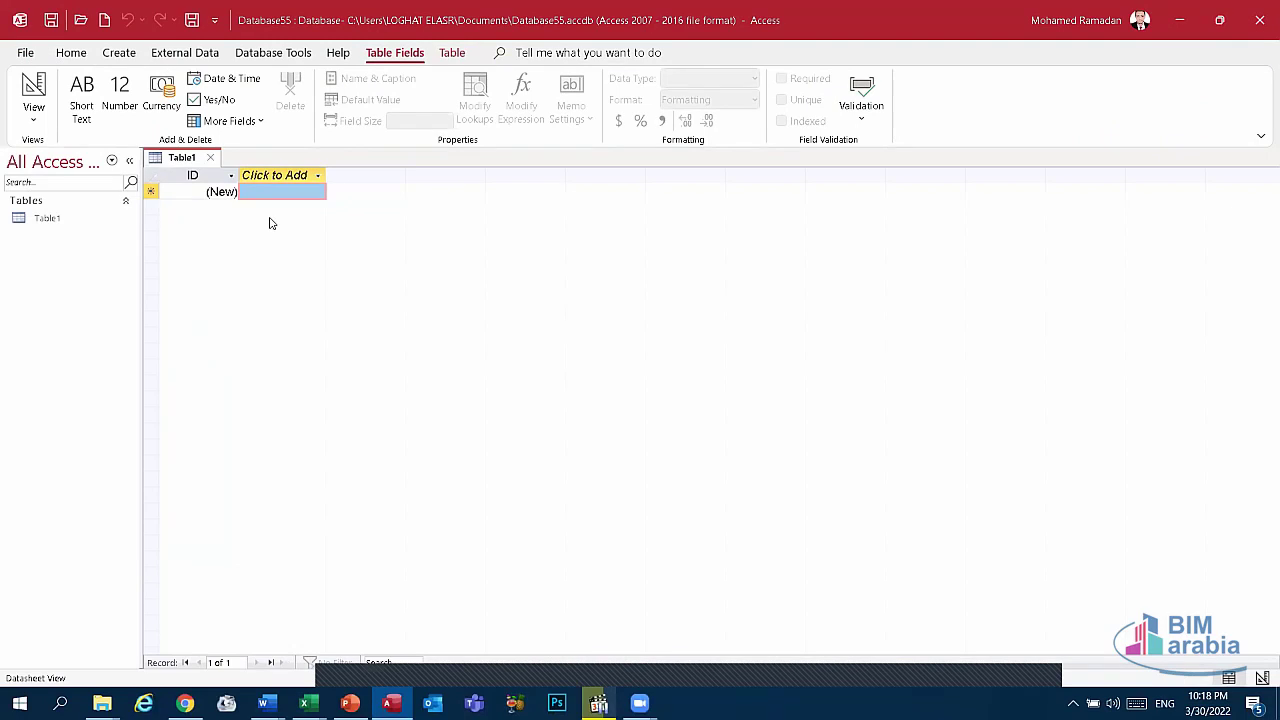
click(71, 52)
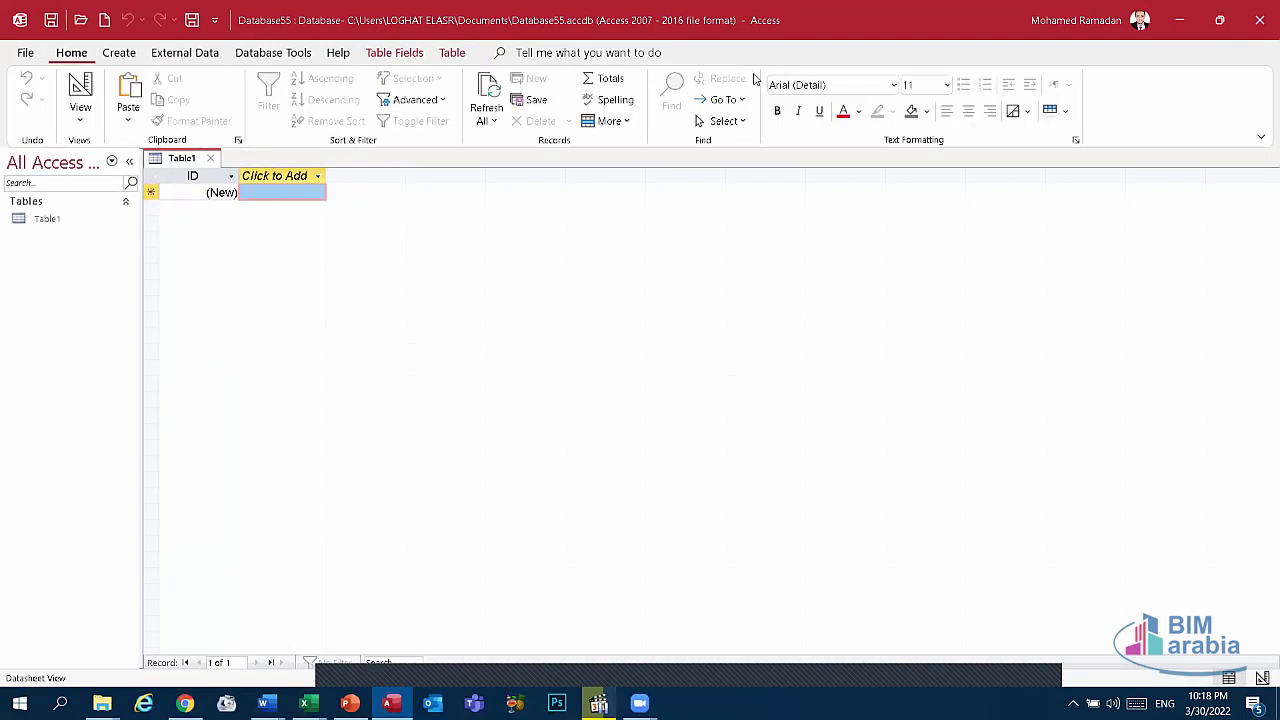
click(1075, 140)
click(650, 404)
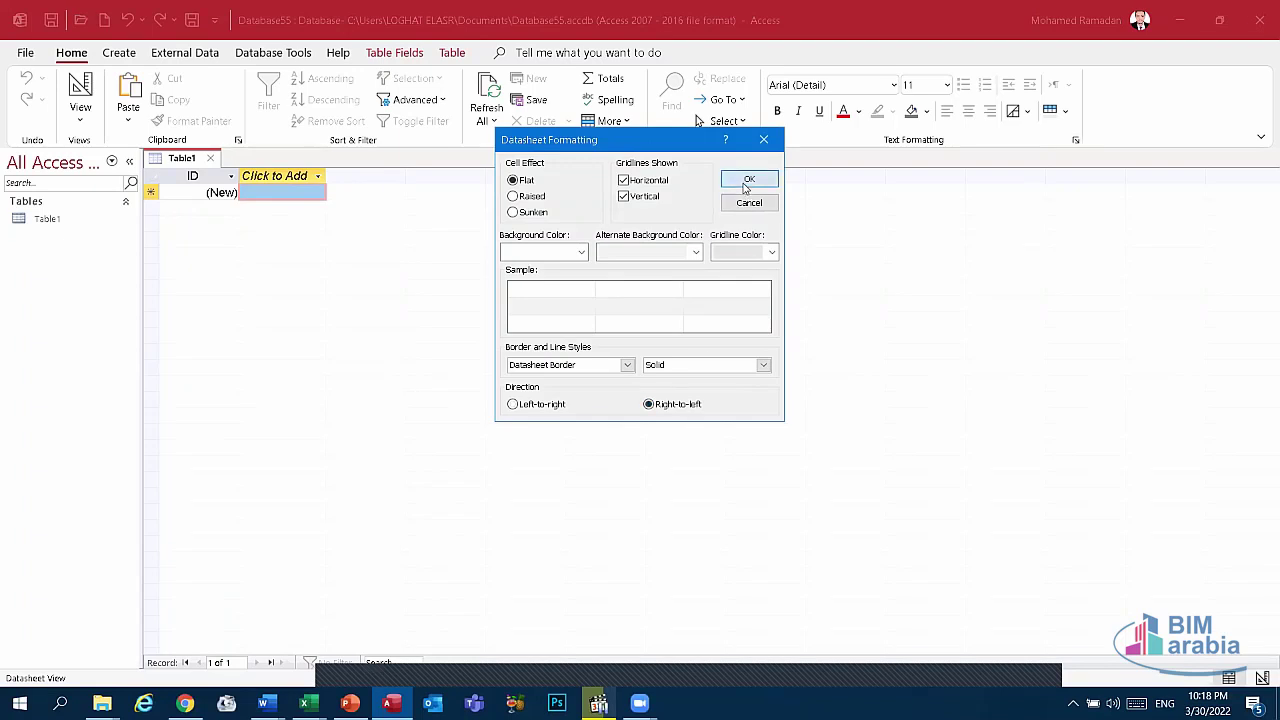
click(749, 179)
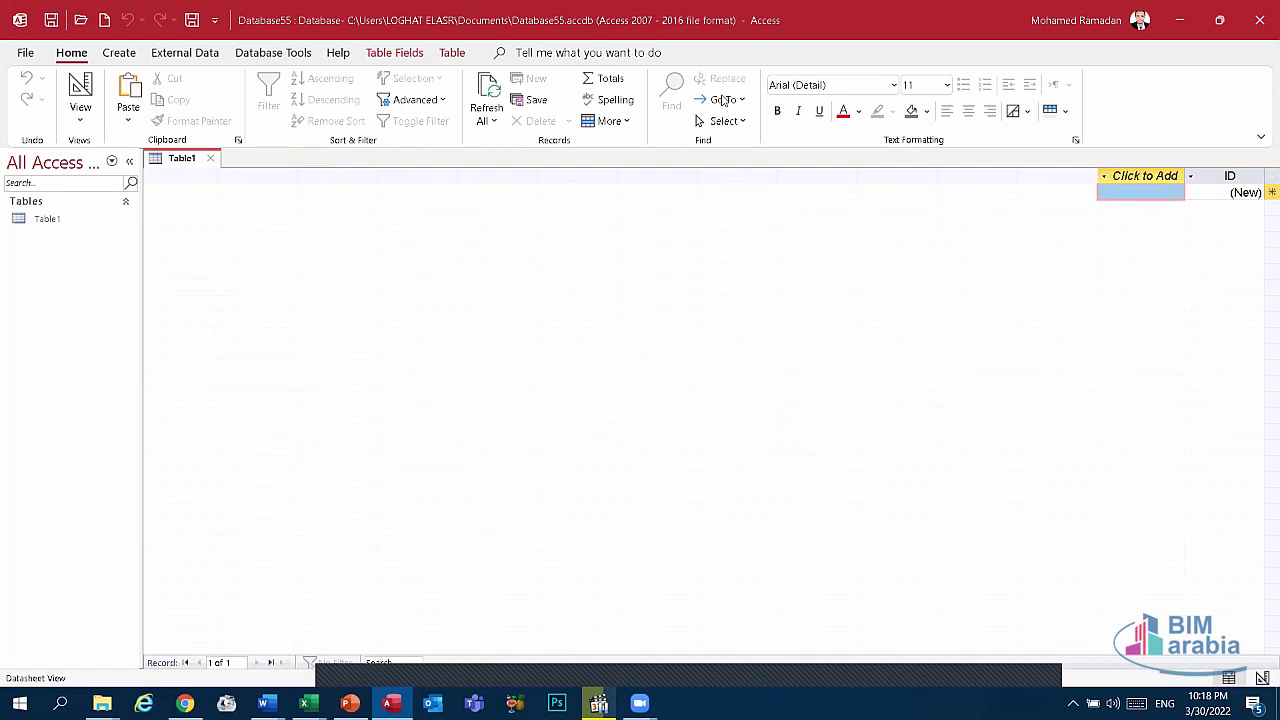
Set the Client Settings default direction to Right-to-left, then close and relaunch Access.
click(12, 55)
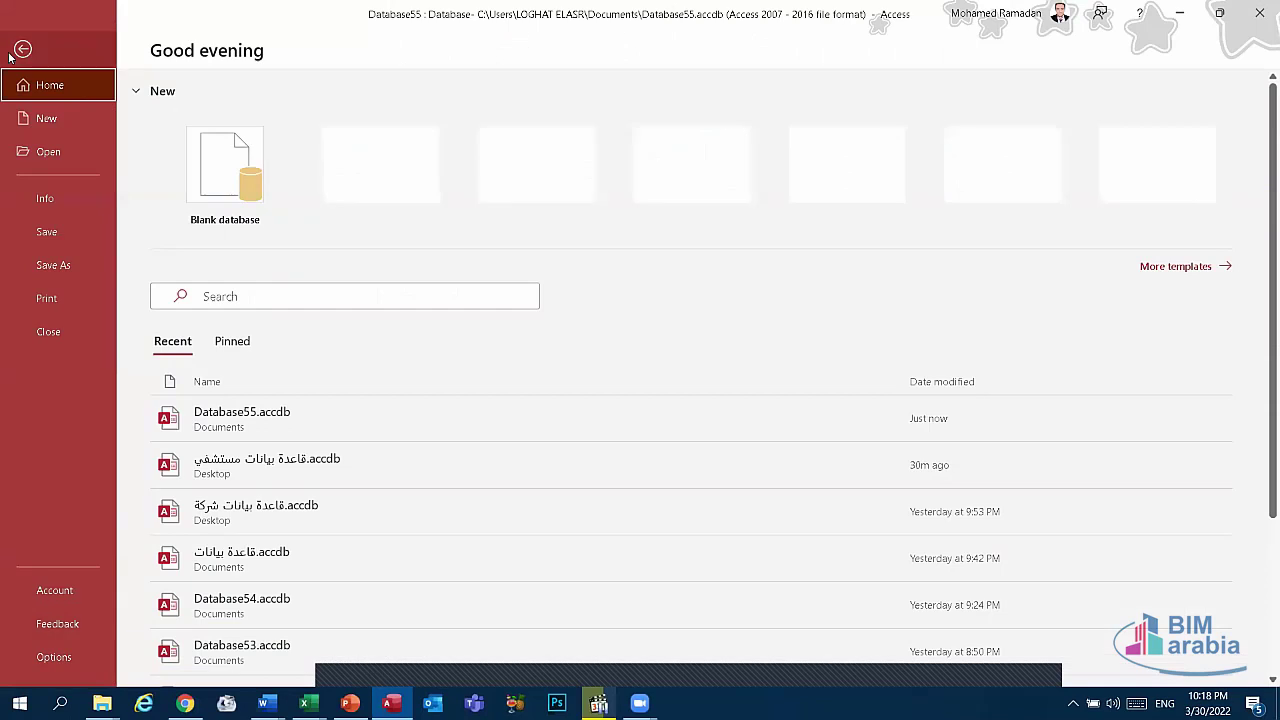
click(47, 655)
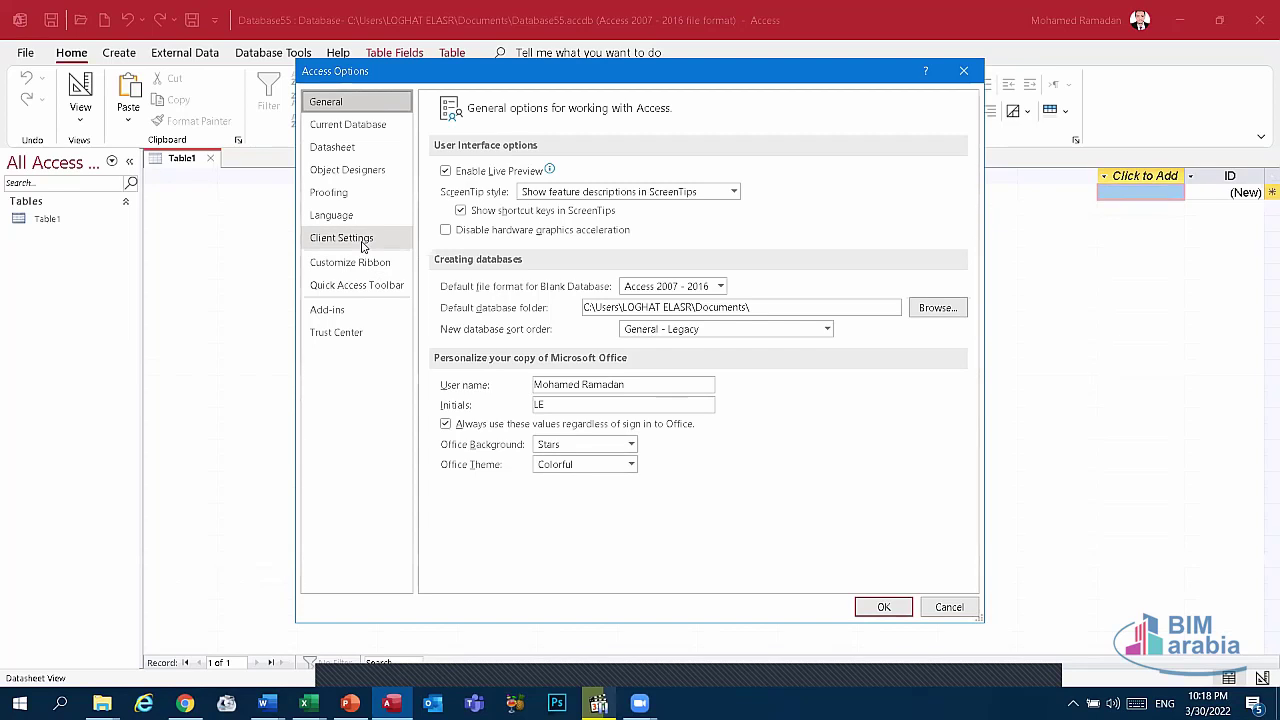
click(362, 244)
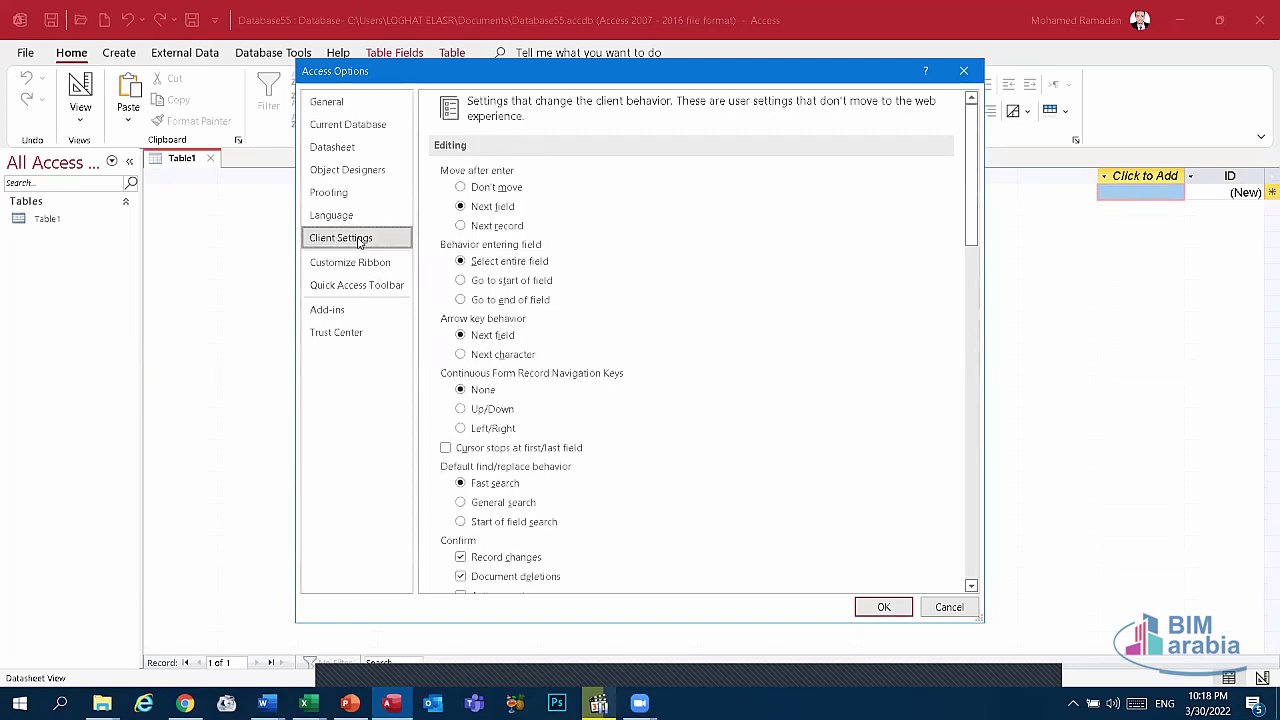
scroll(608, 367, down, 4)
scroll(610, 372, down, 1)
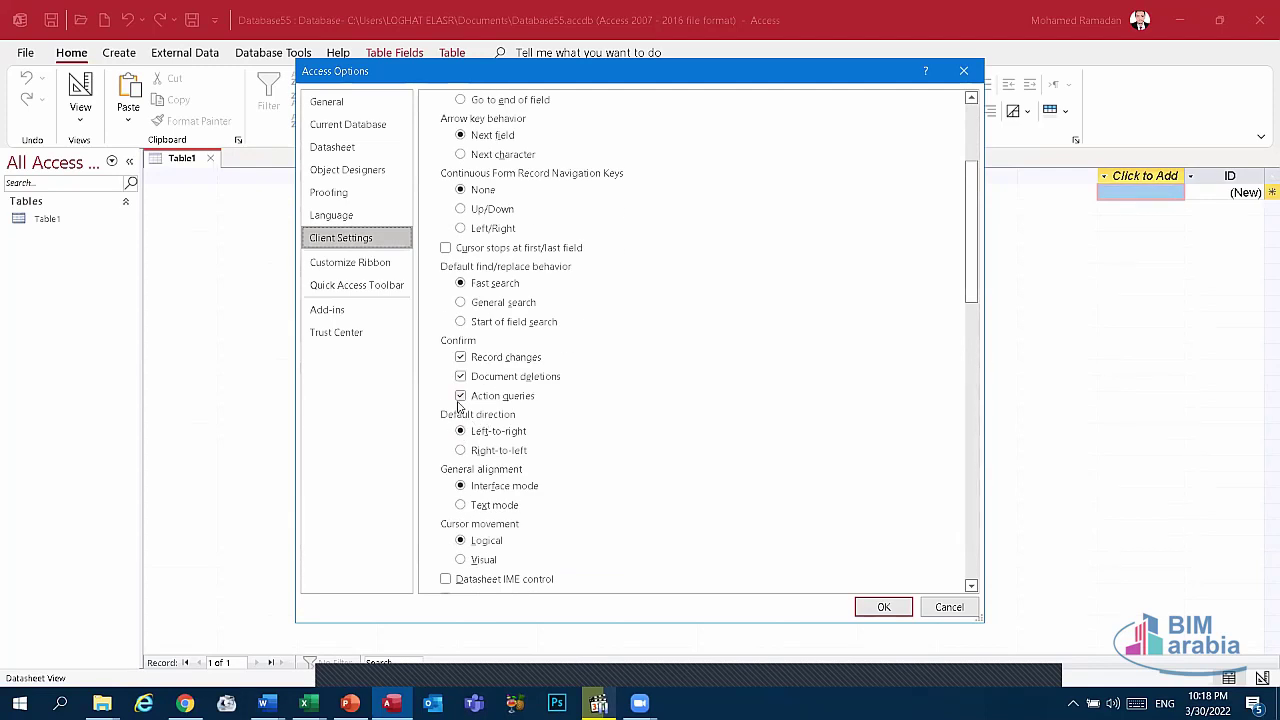
click(465, 450)
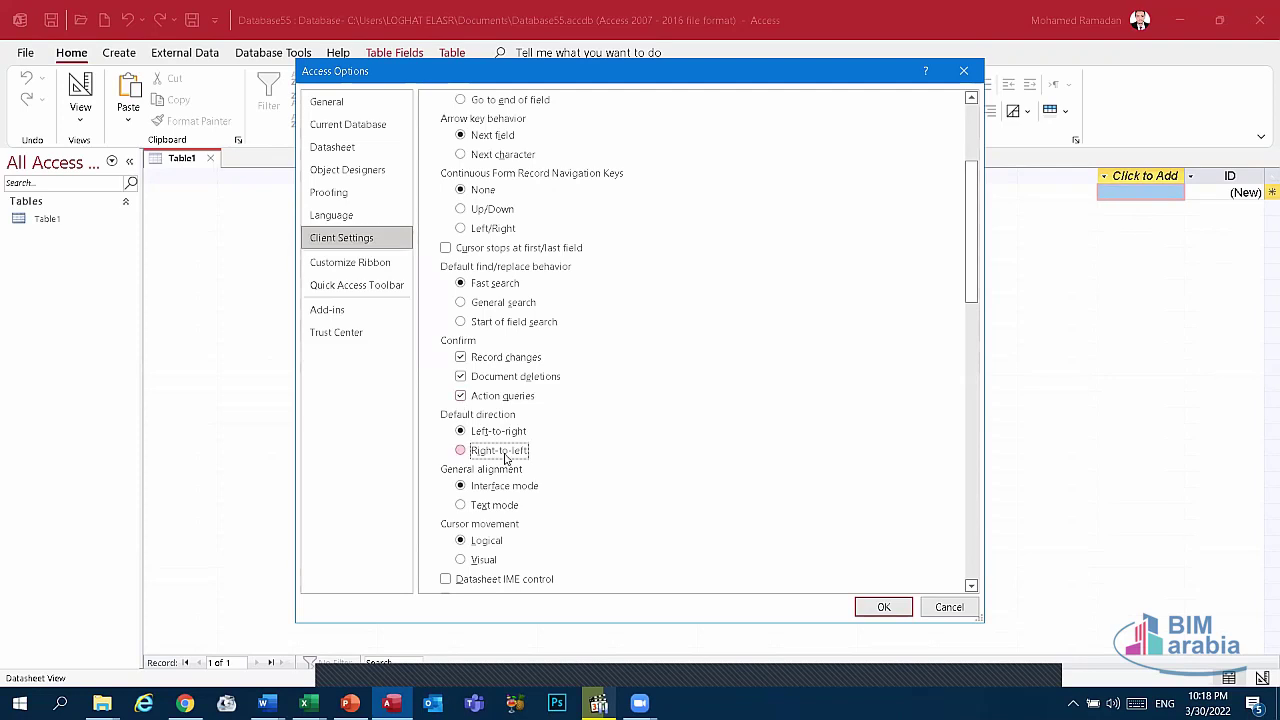
click(884, 607)
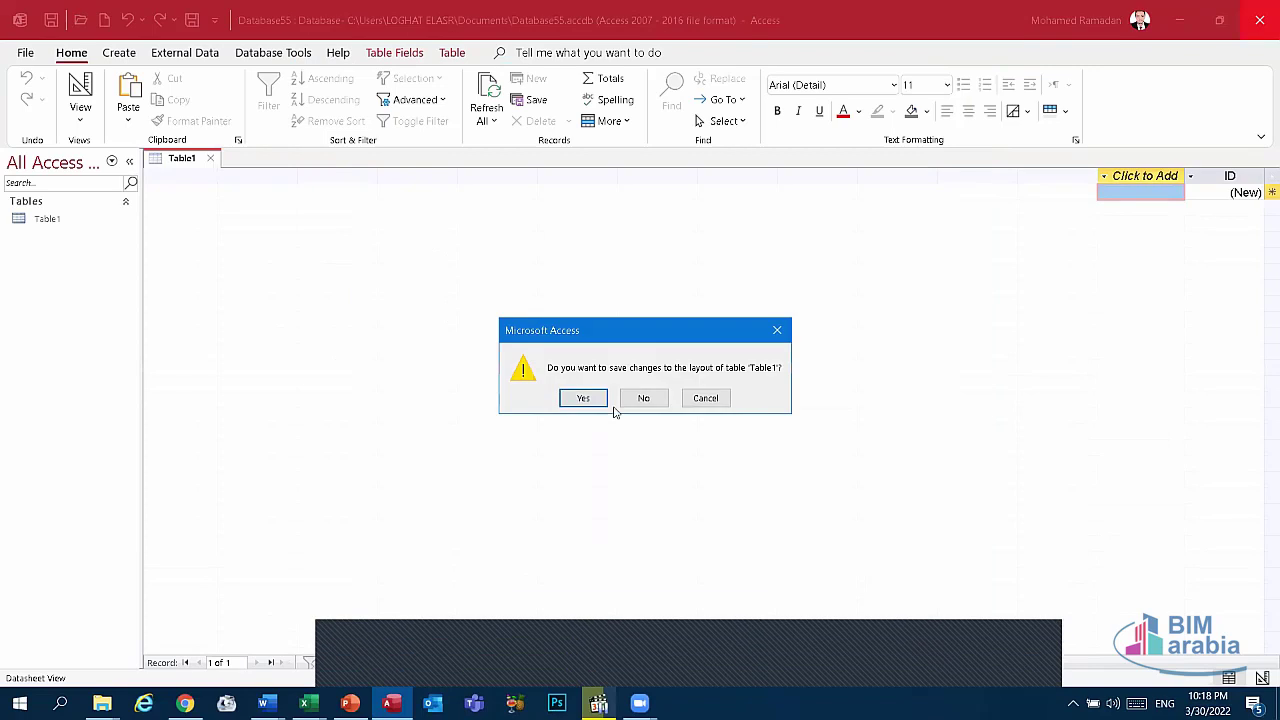
click(628, 404)
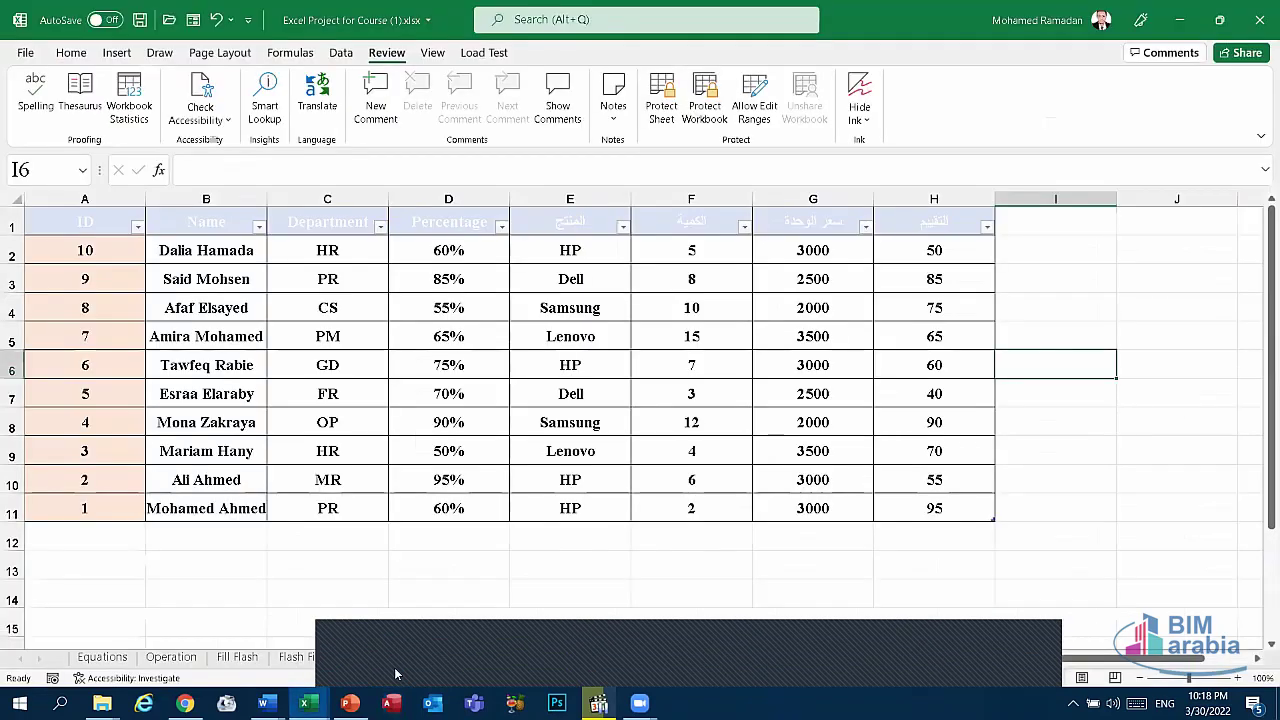
click(391, 703)
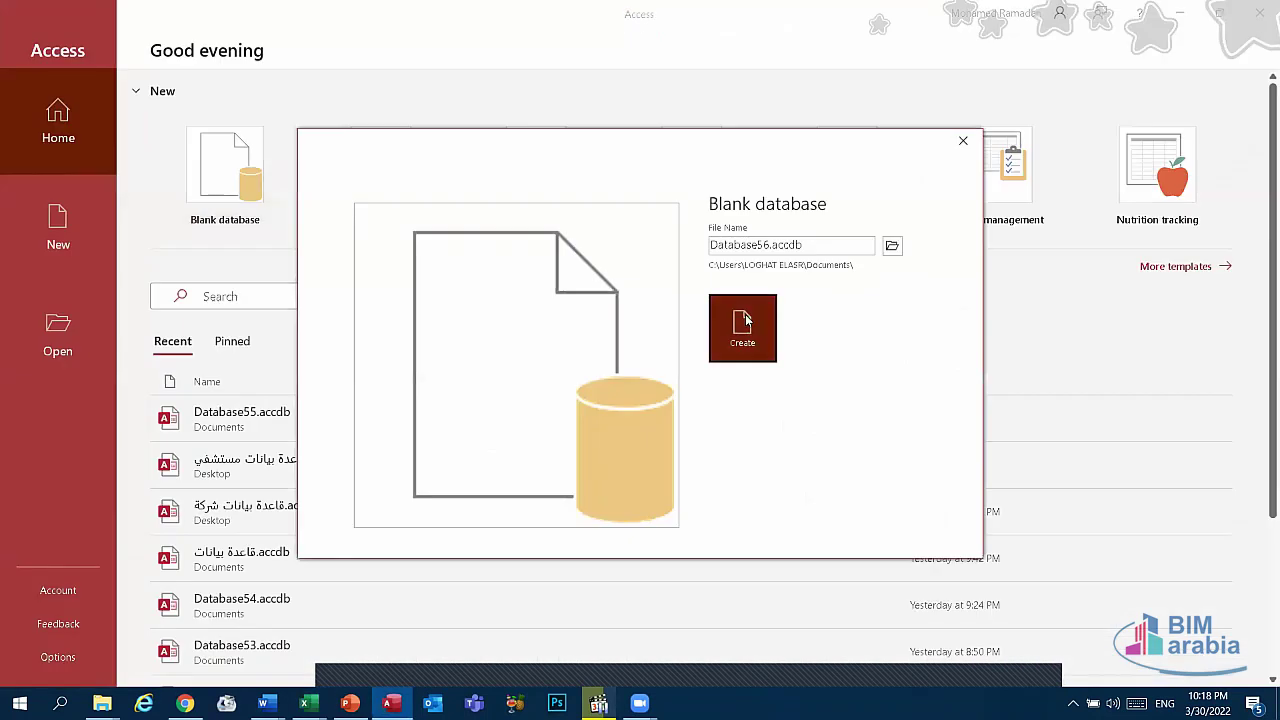
Create another blank database, Database56, with its Table1 datasheet.
click(745, 325)
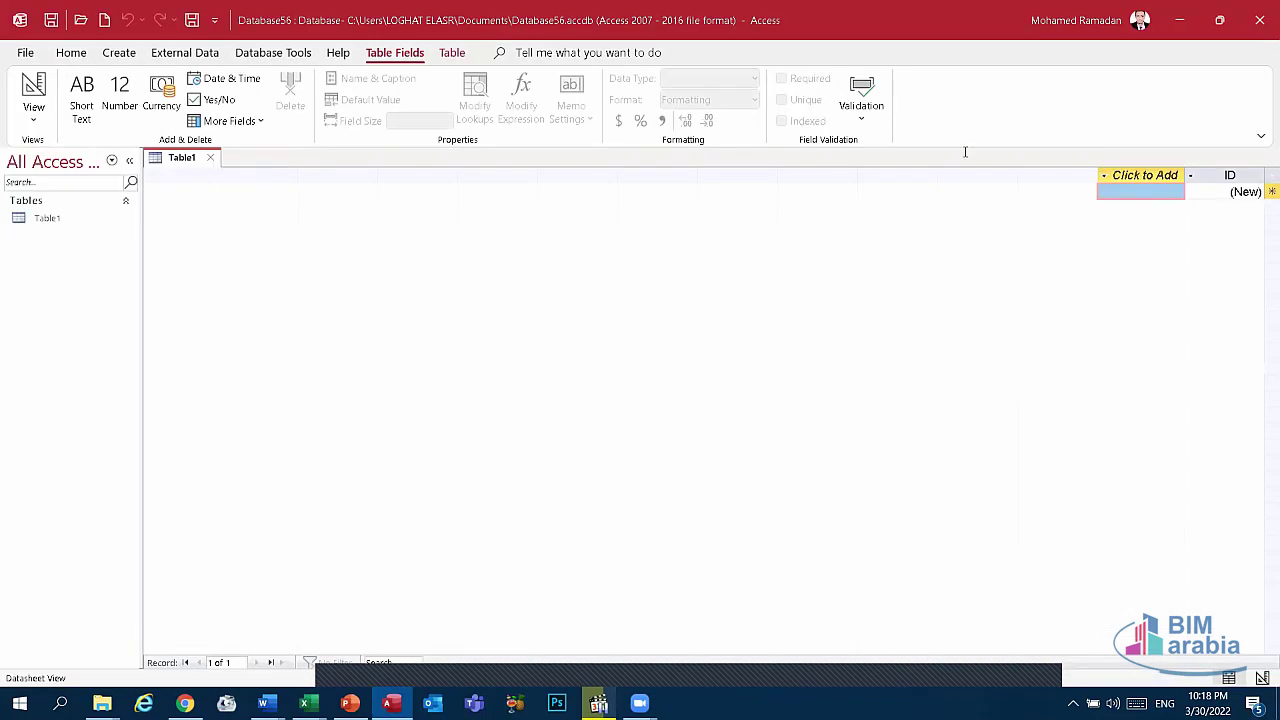
click(25, 52)
key(Escape)
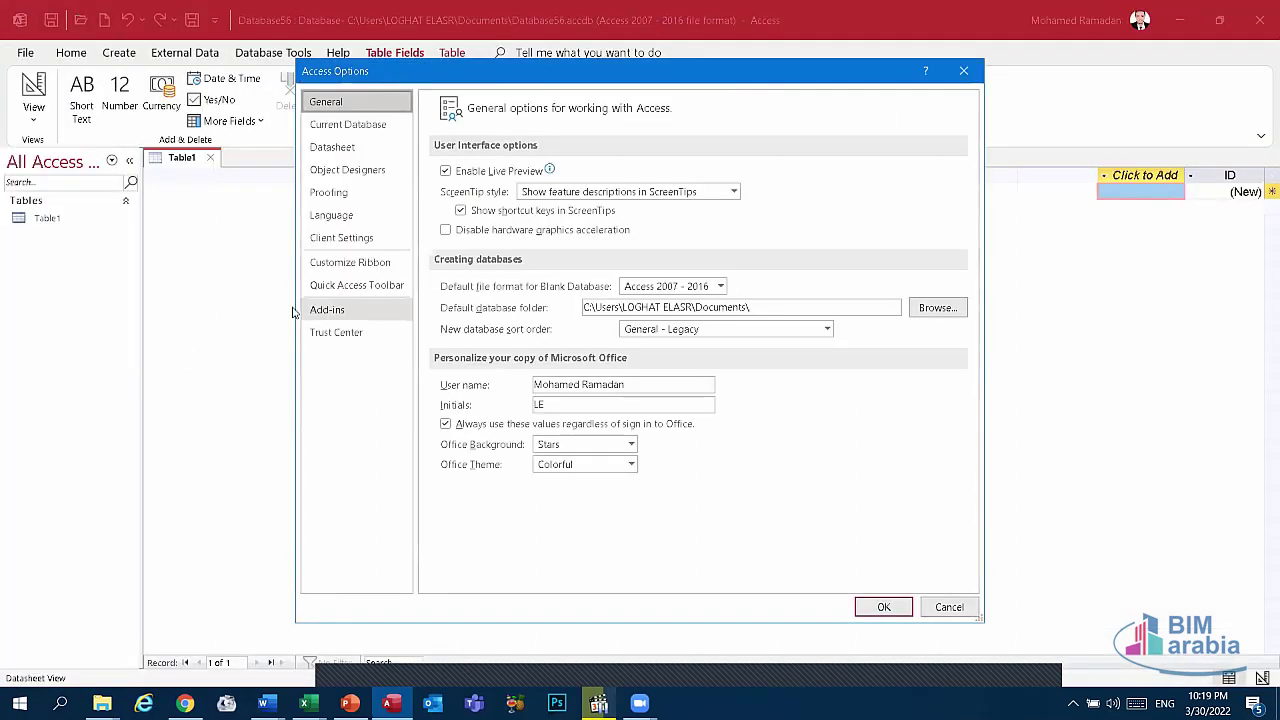
Change the Client Settings default direction back to Left-to-right and confirm with OK.
click(335, 240)
scroll(528, 314, down, 2)
scroll(528, 405, down, 1)
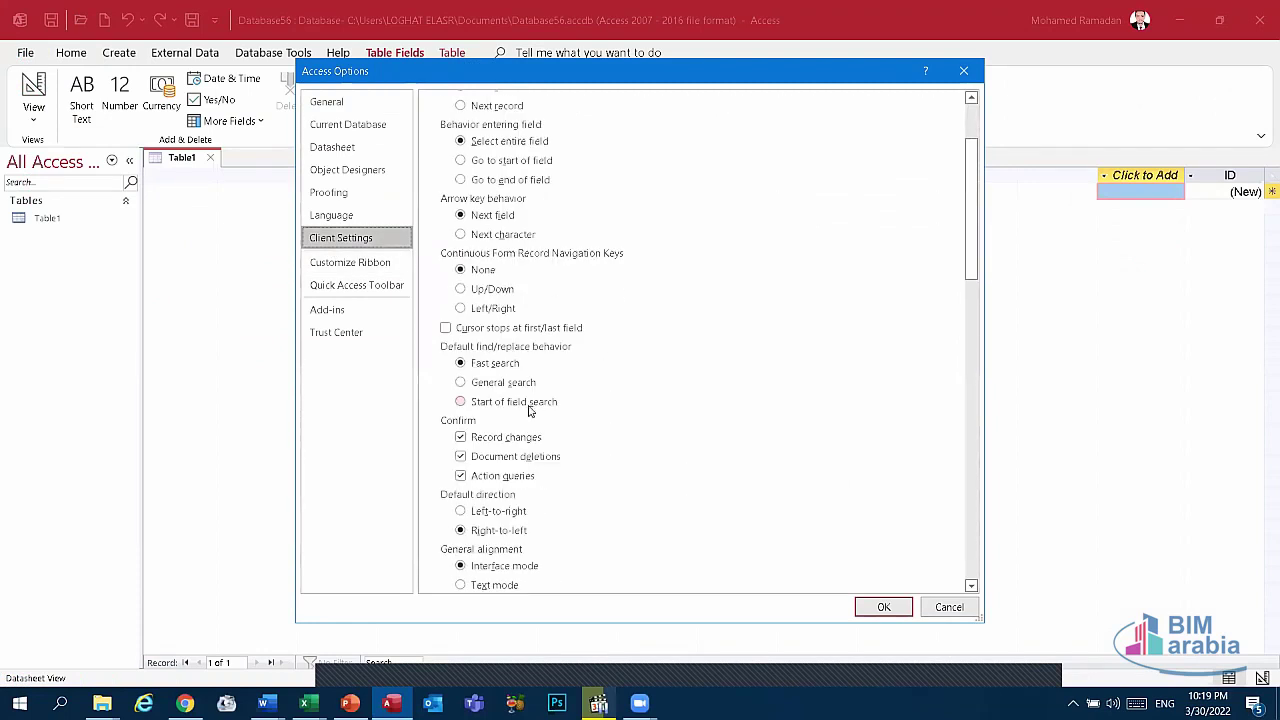
scroll(533, 418, down, 3)
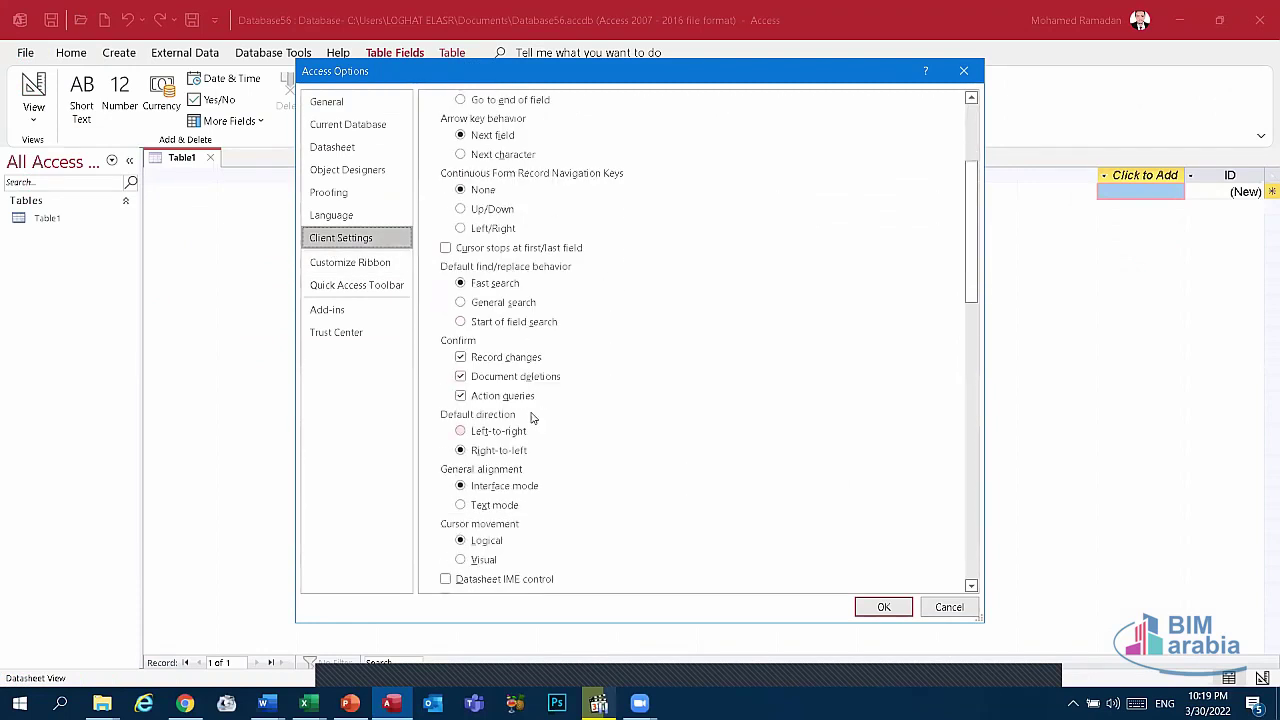
click(461, 431)
click(878, 606)
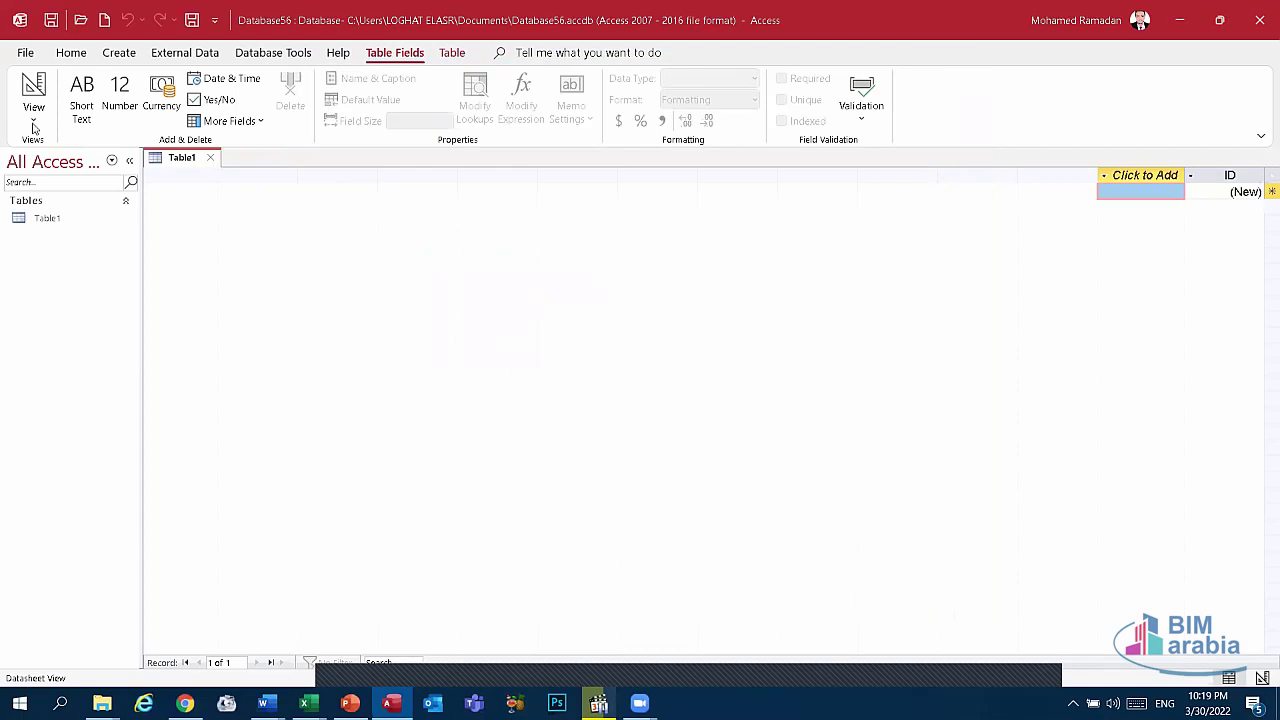
click(14, 54)
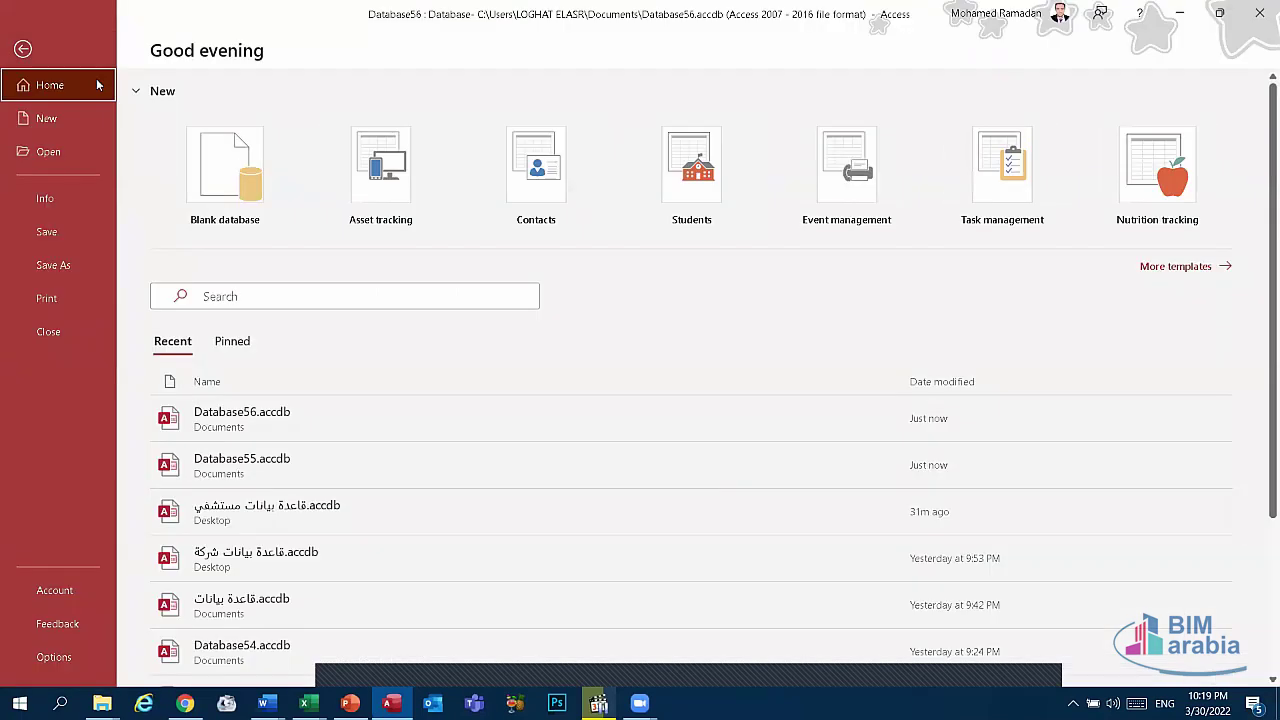
Create Database57 from the Desktop Business account ledger template.
click(47, 117)
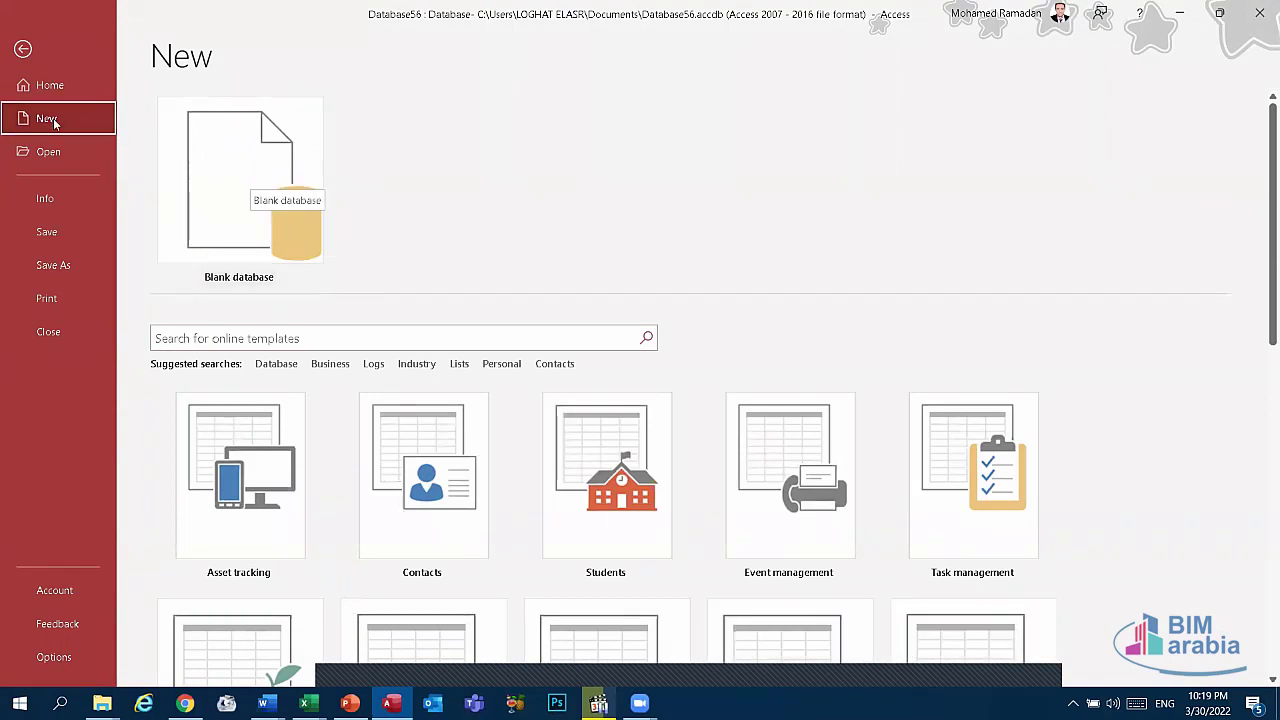
click(16, 46)
click(24, 53)
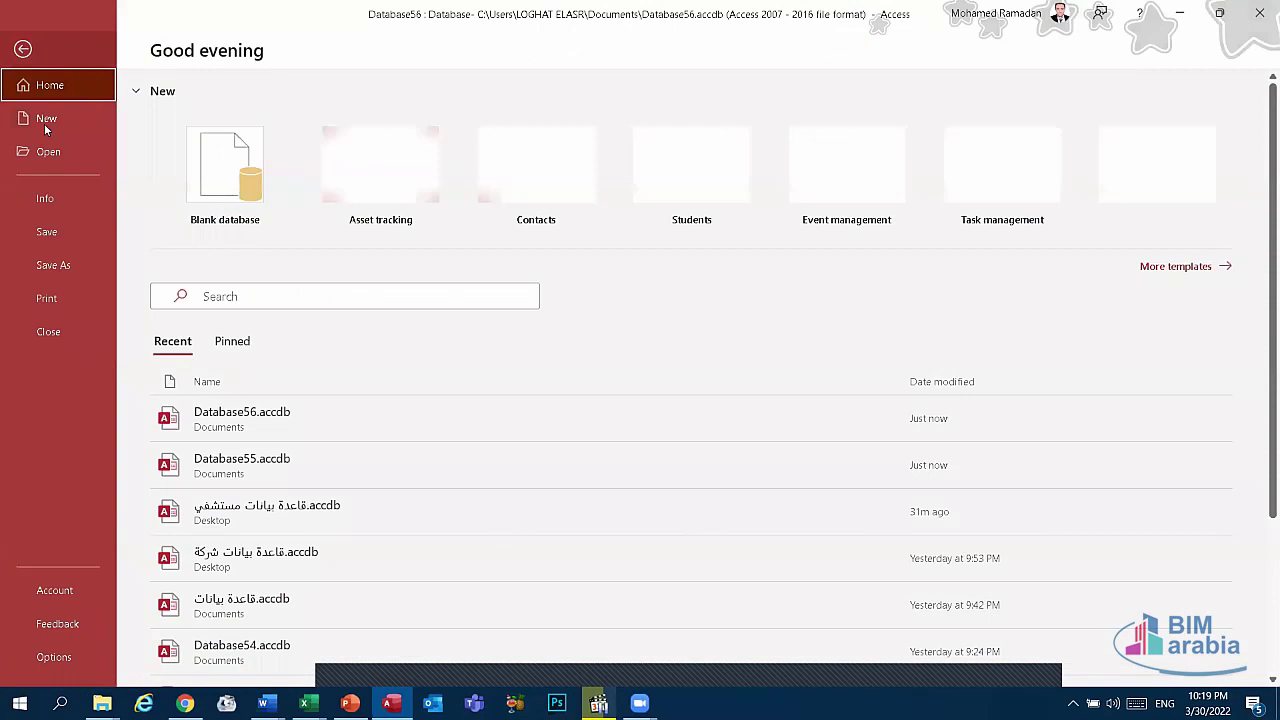
click(45, 121)
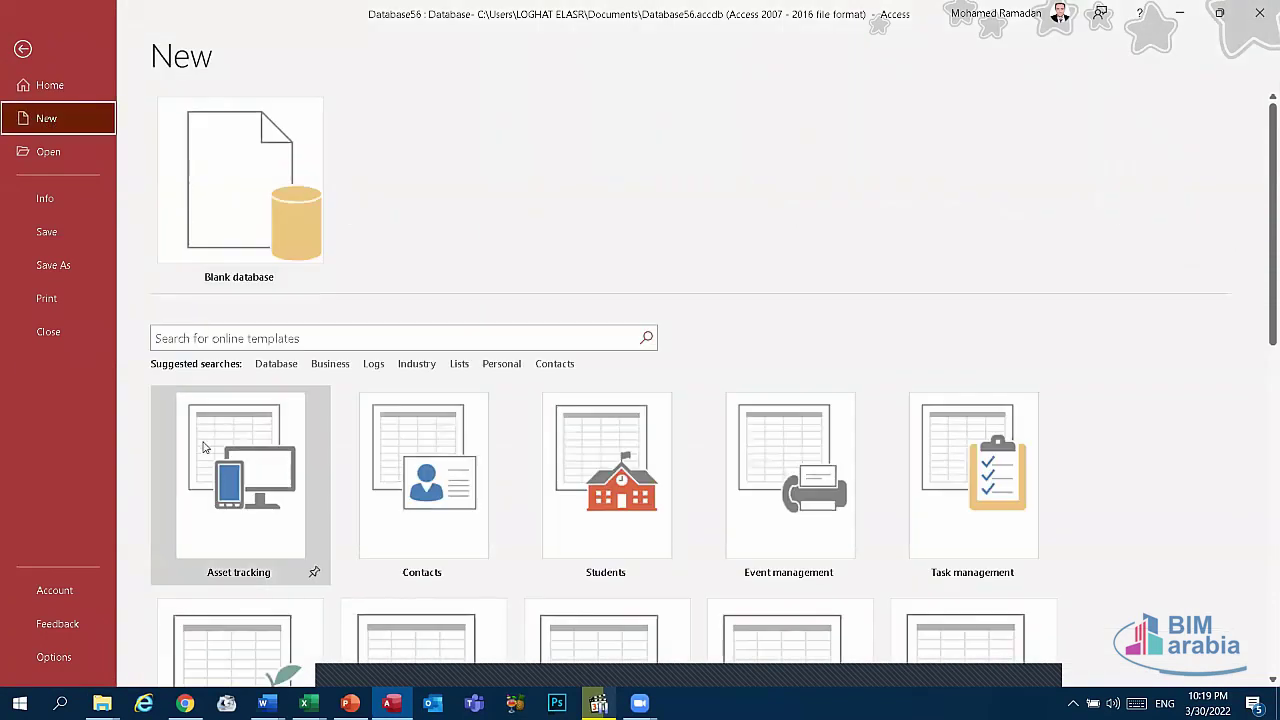
scroll(257, 437, down, 2)
scroll(308, 443, down, 1)
scroll(453, 444, down, 4)
scroll(453, 444, down, 1)
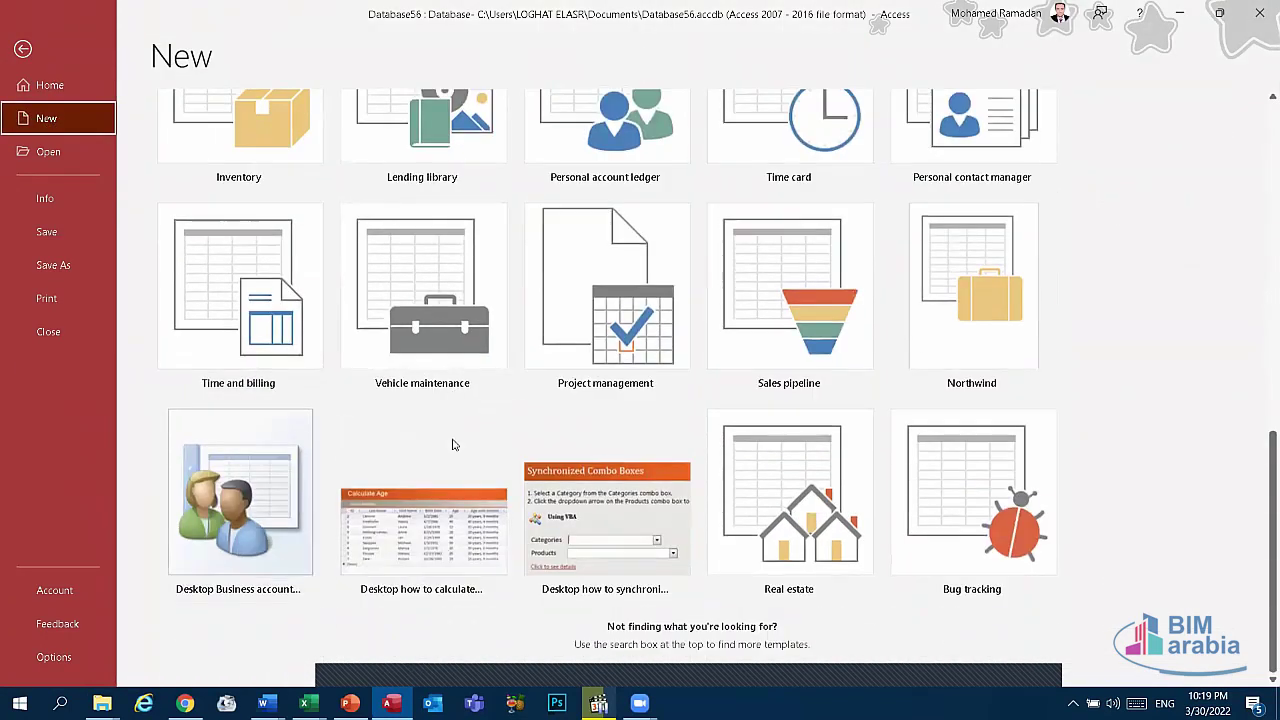
click(249, 512)
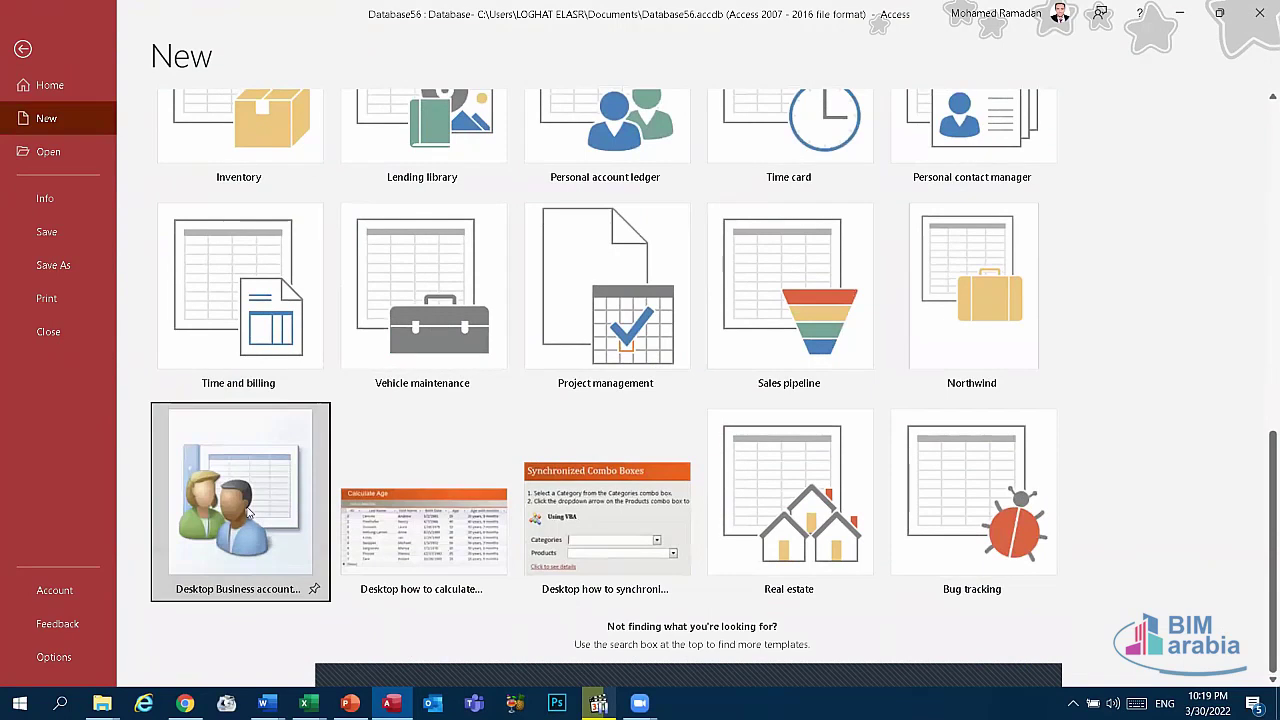
click(760, 390)
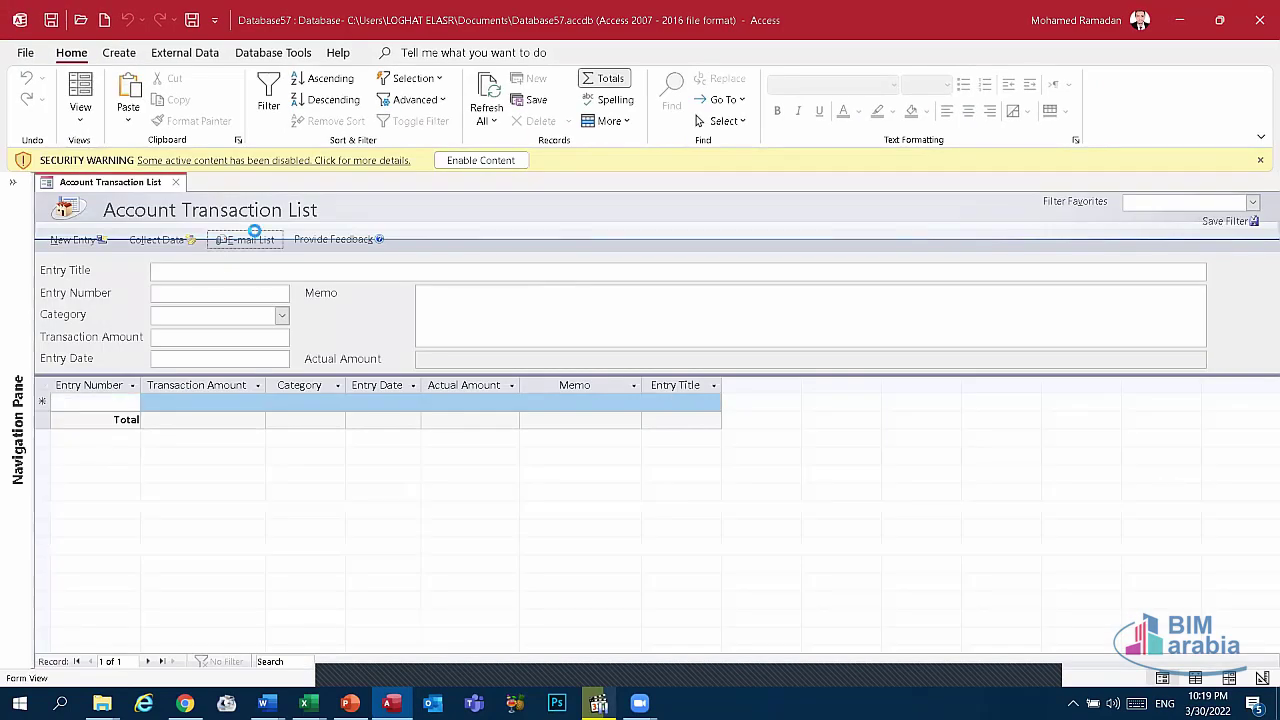
Cancel the Send Object As dialog, record a Gifts transaction dated 3/30/2022, and dismiss the security warning.
click(248, 239)
click(755, 150)
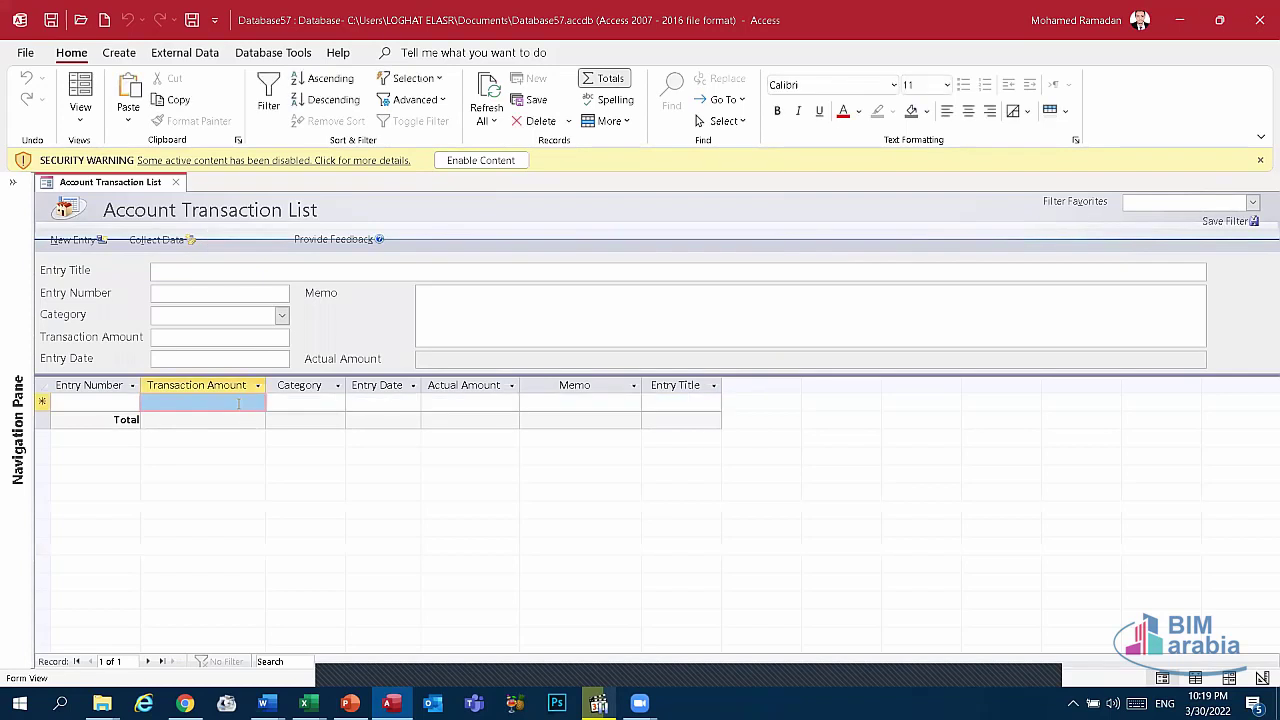
click(243, 314)
click(283, 314)
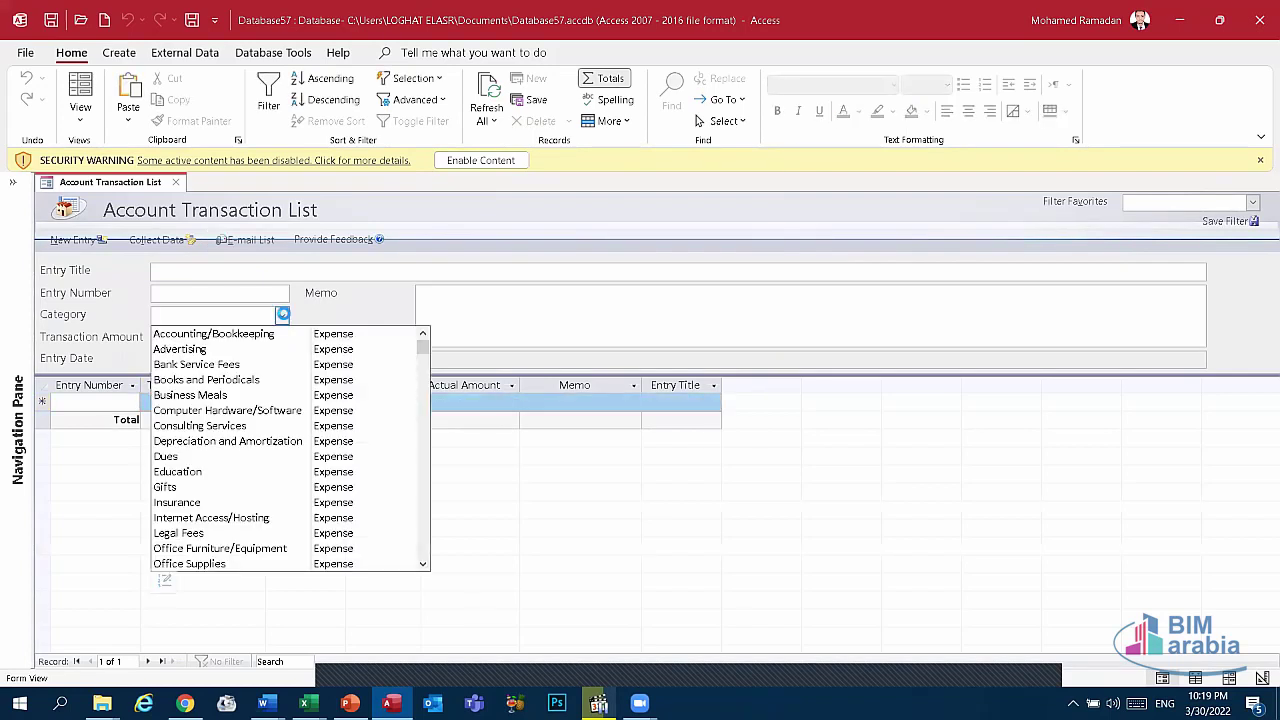
click(200, 395)
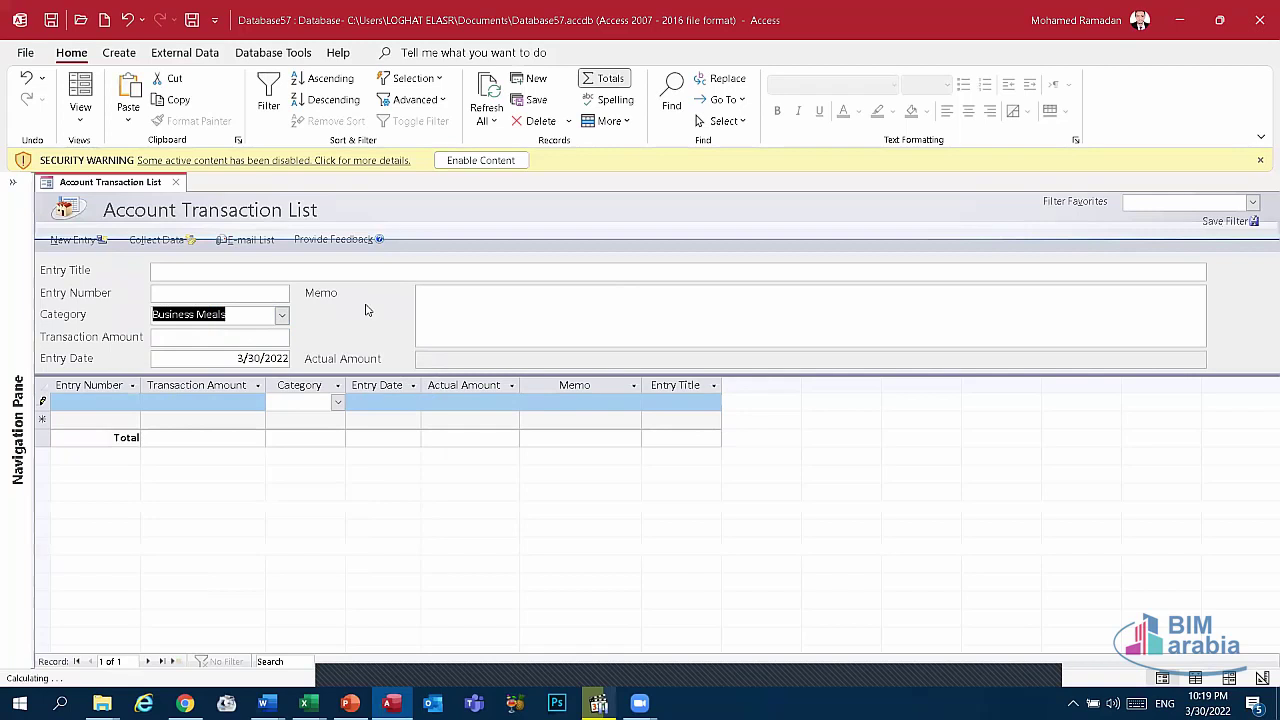
click(281, 315)
click(237, 428)
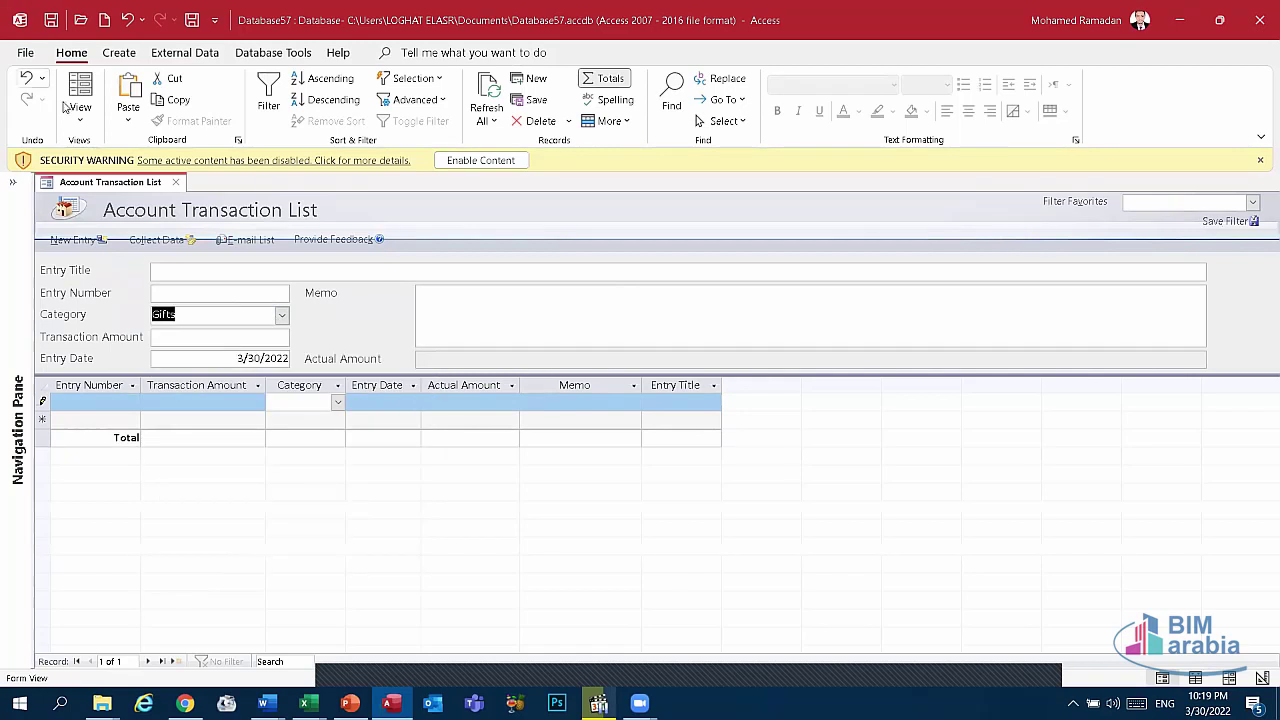
click(474, 162)
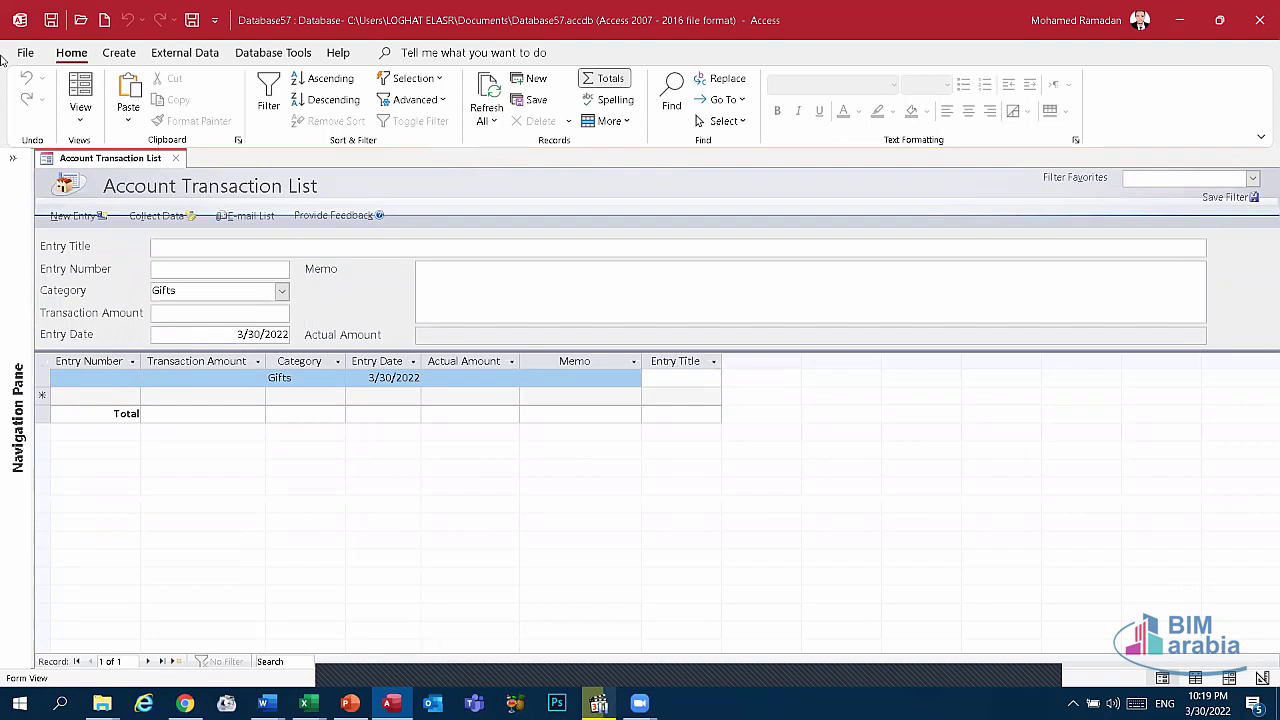
click(40, 54)
Browse the New, Open and Info pages, then cancel the Set Database Password dialog.
click(50, 120)
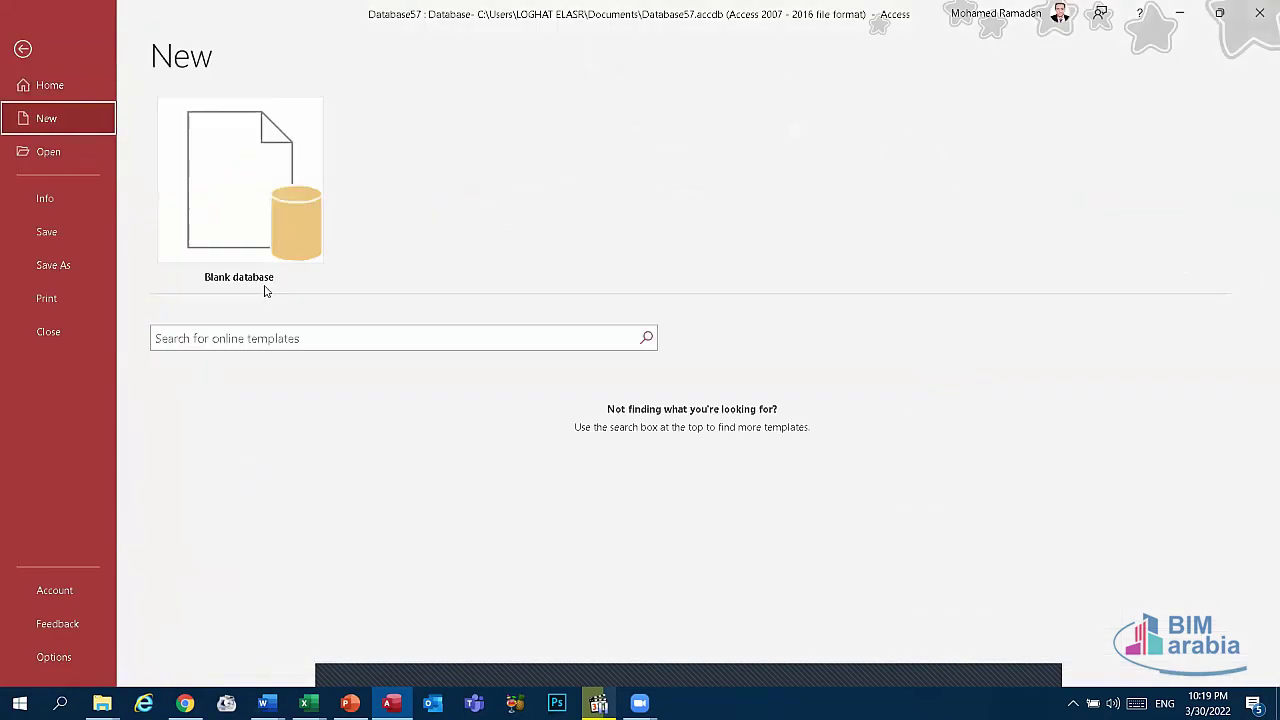
scroll(786, 540, down, 2)
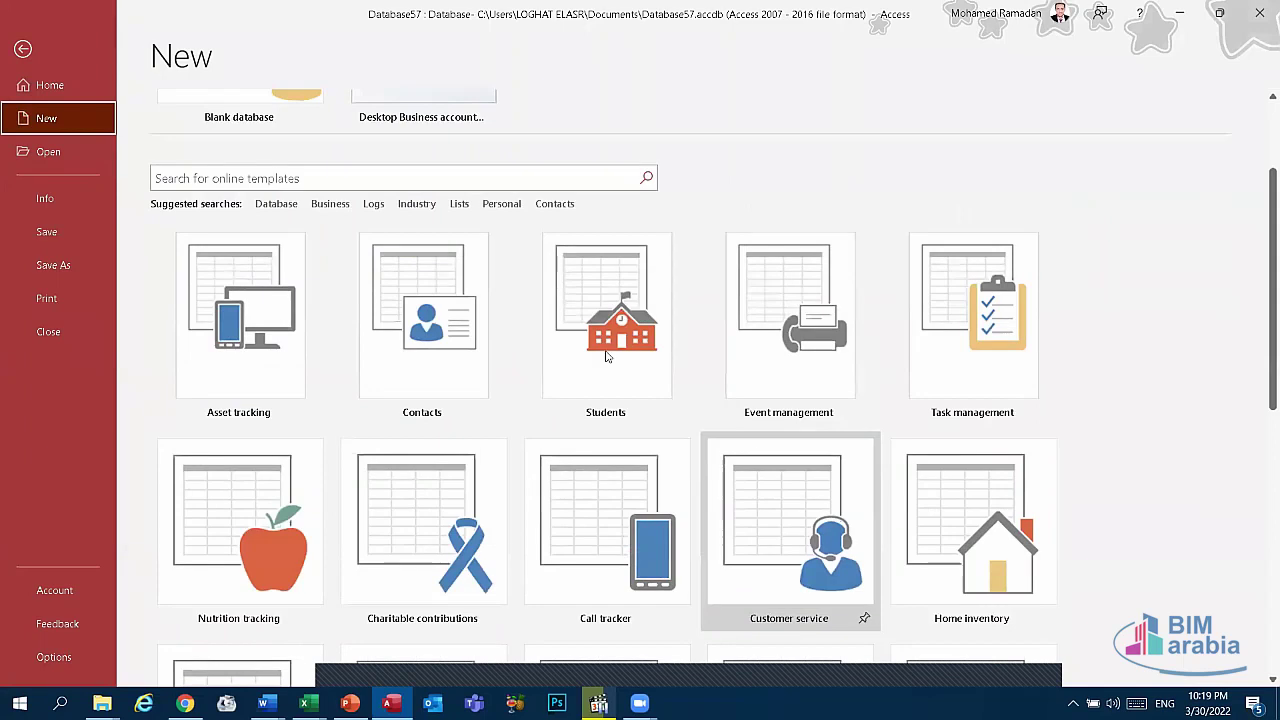
click(57, 157)
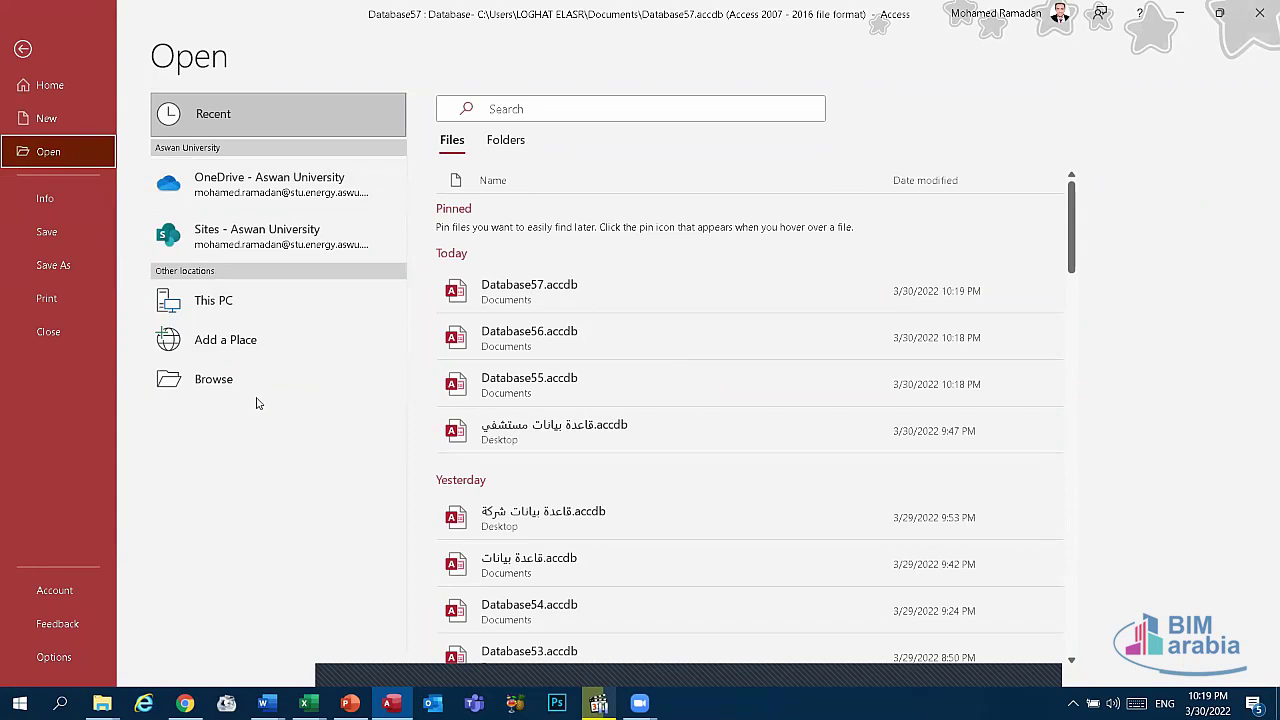
click(70, 208)
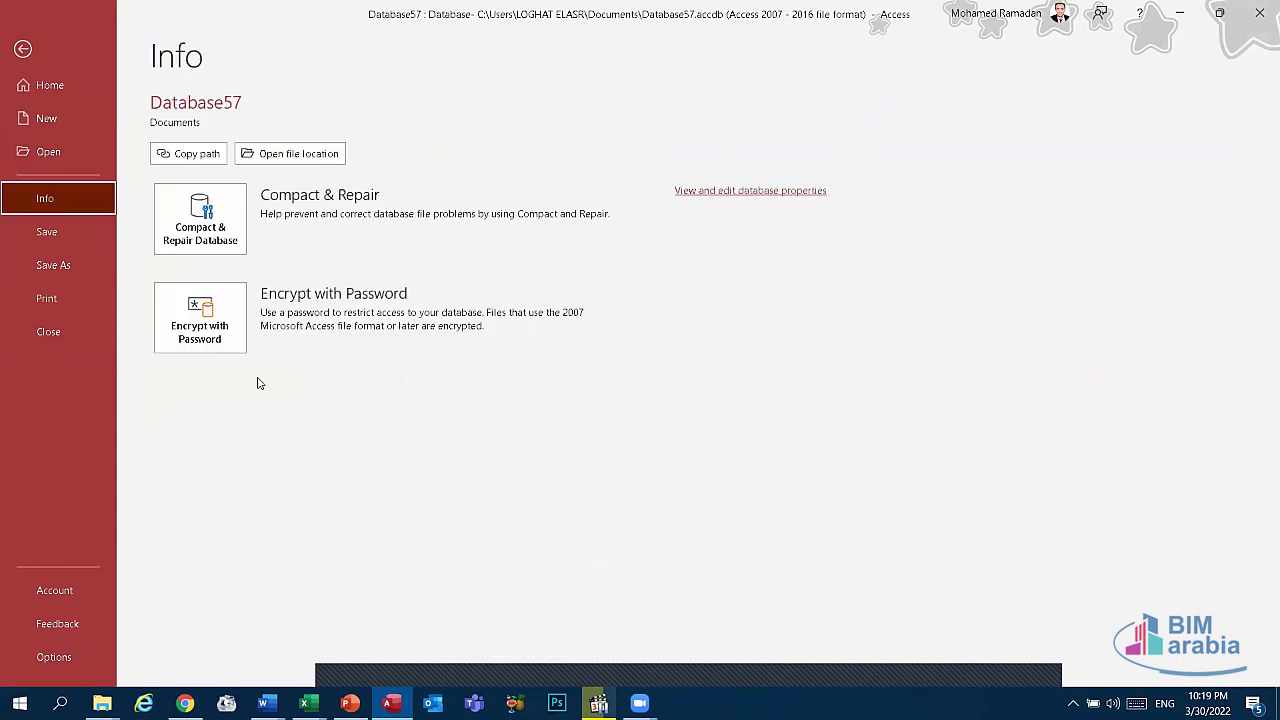
click(217, 343)
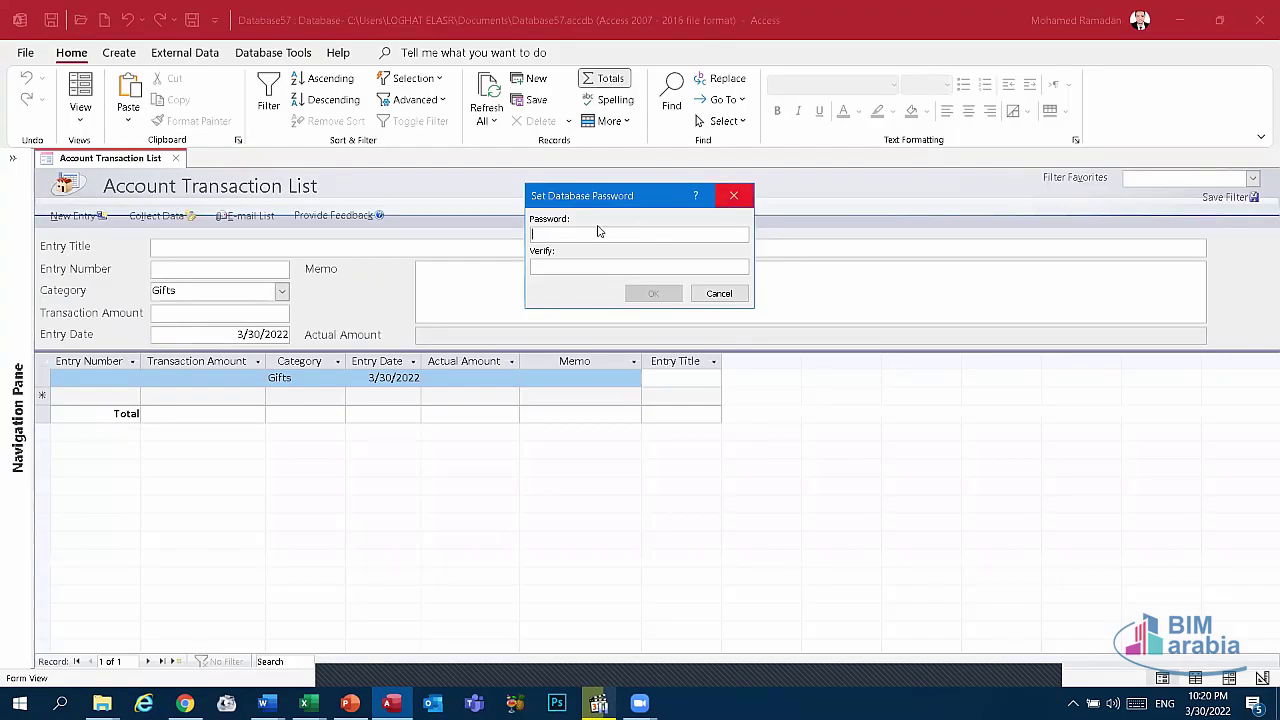
click(733, 195)
click(20, 52)
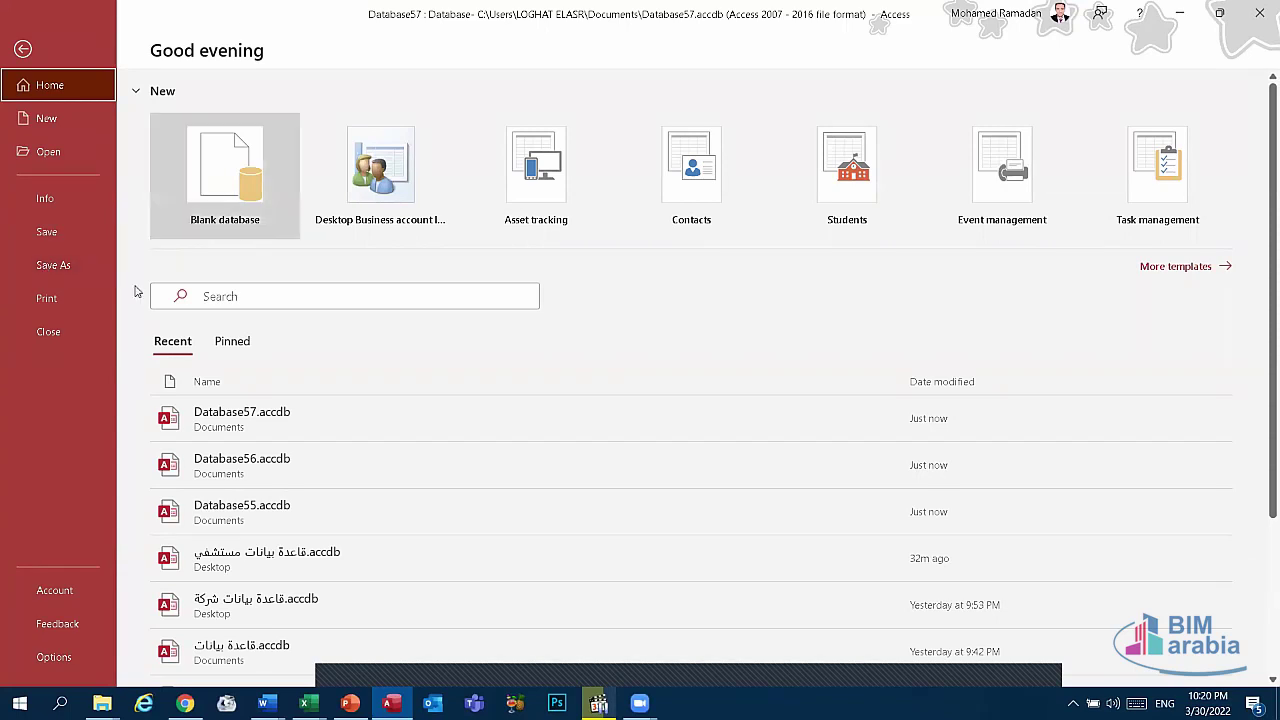
Start Save Database As to the Desktop with the Access Database file type, then cancel.
click(72, 268)
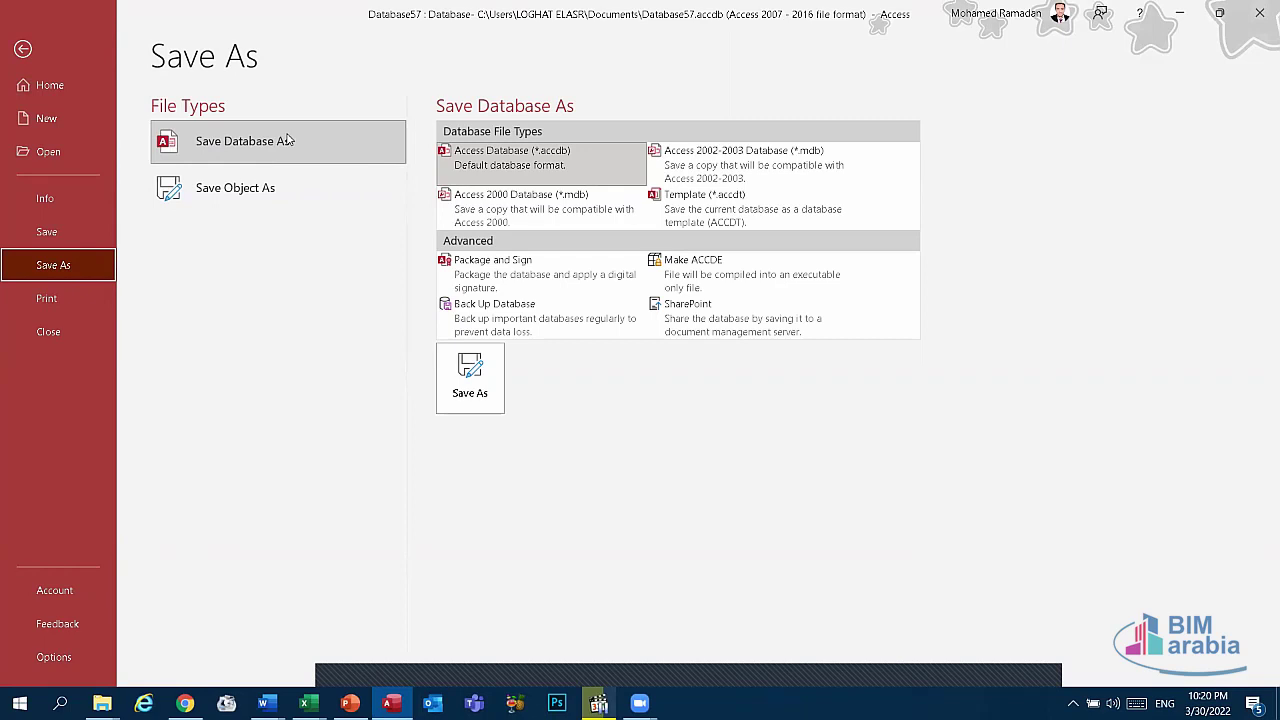
click(478, 398)
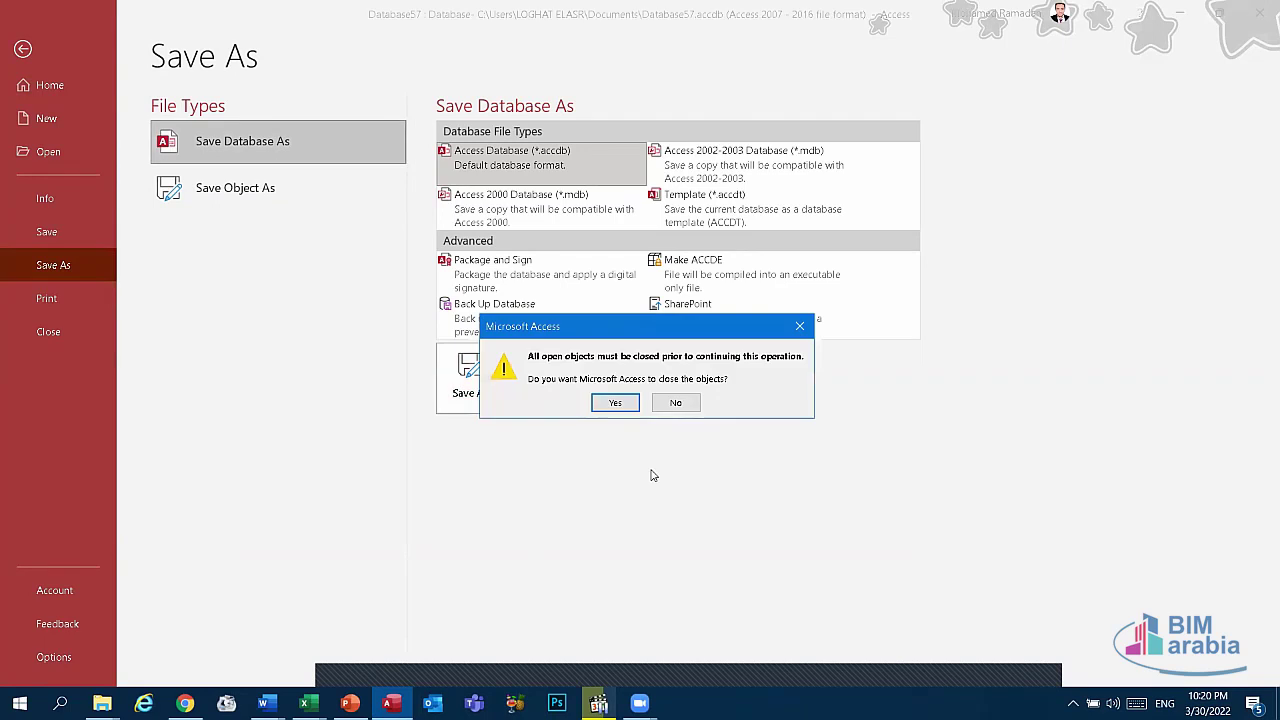
click(614, 401)
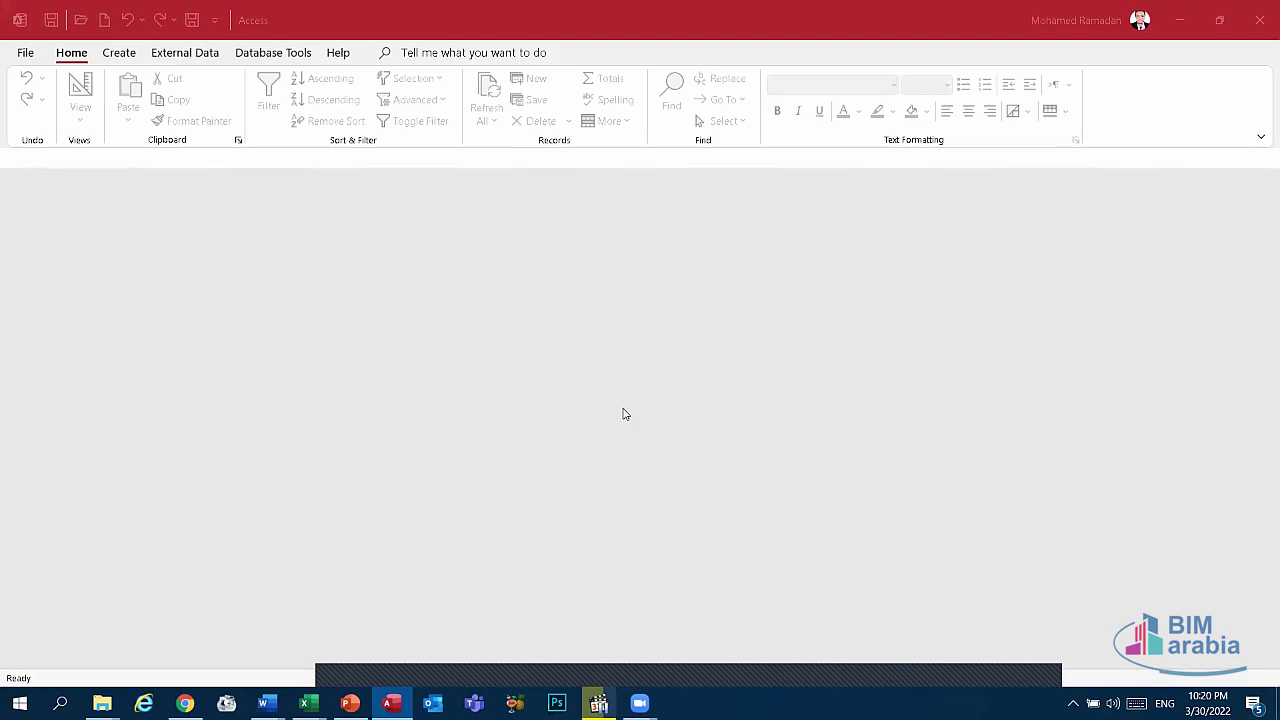
click(67, 137)
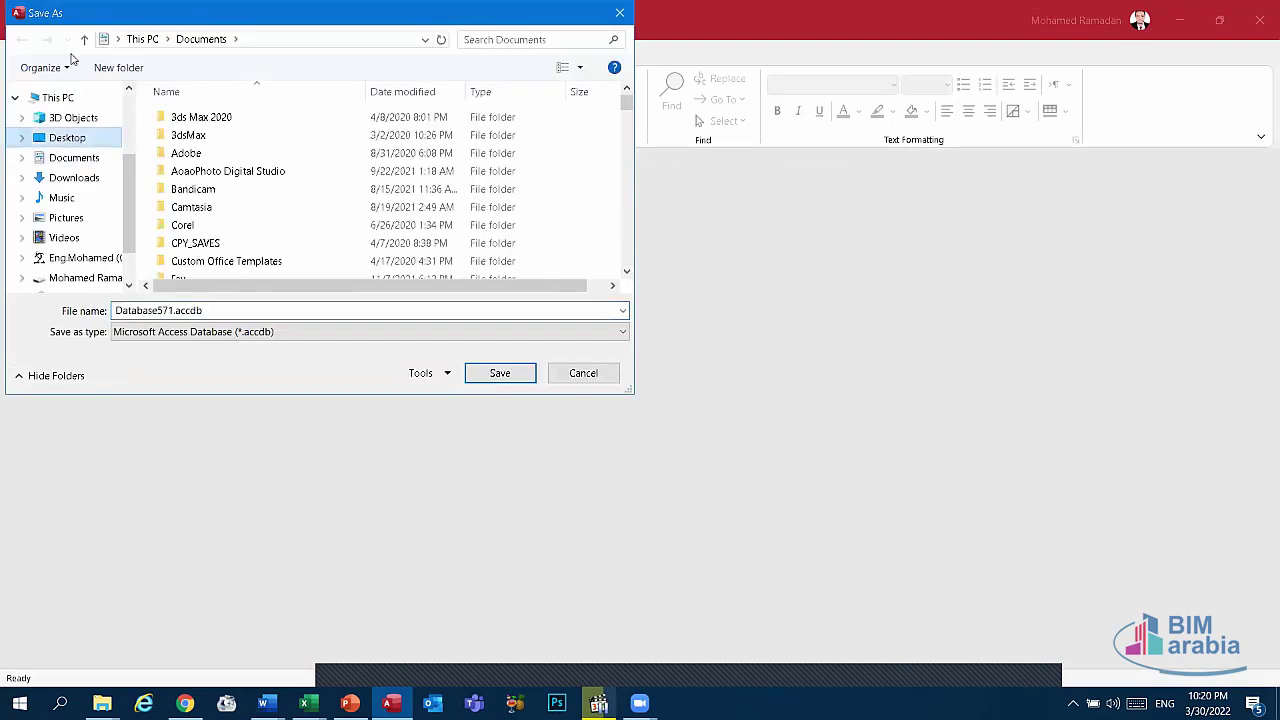
scroll(190, 150, down, 1)
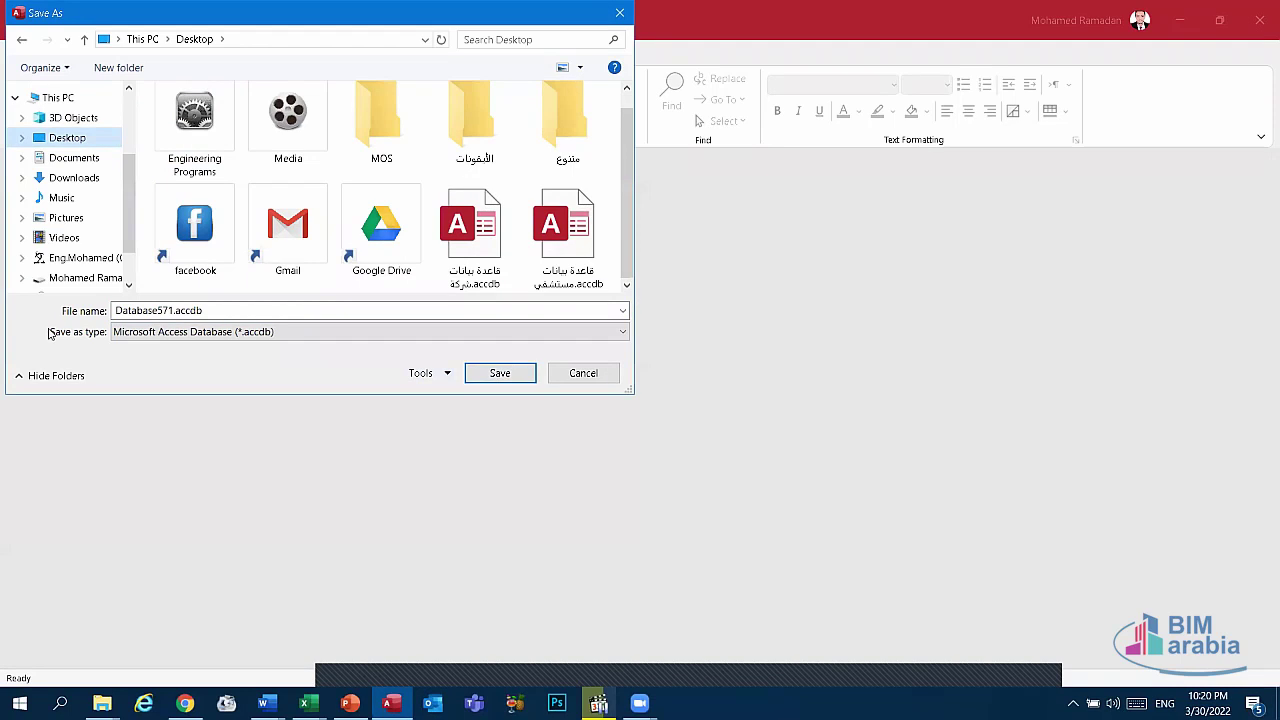
click(157, 335)
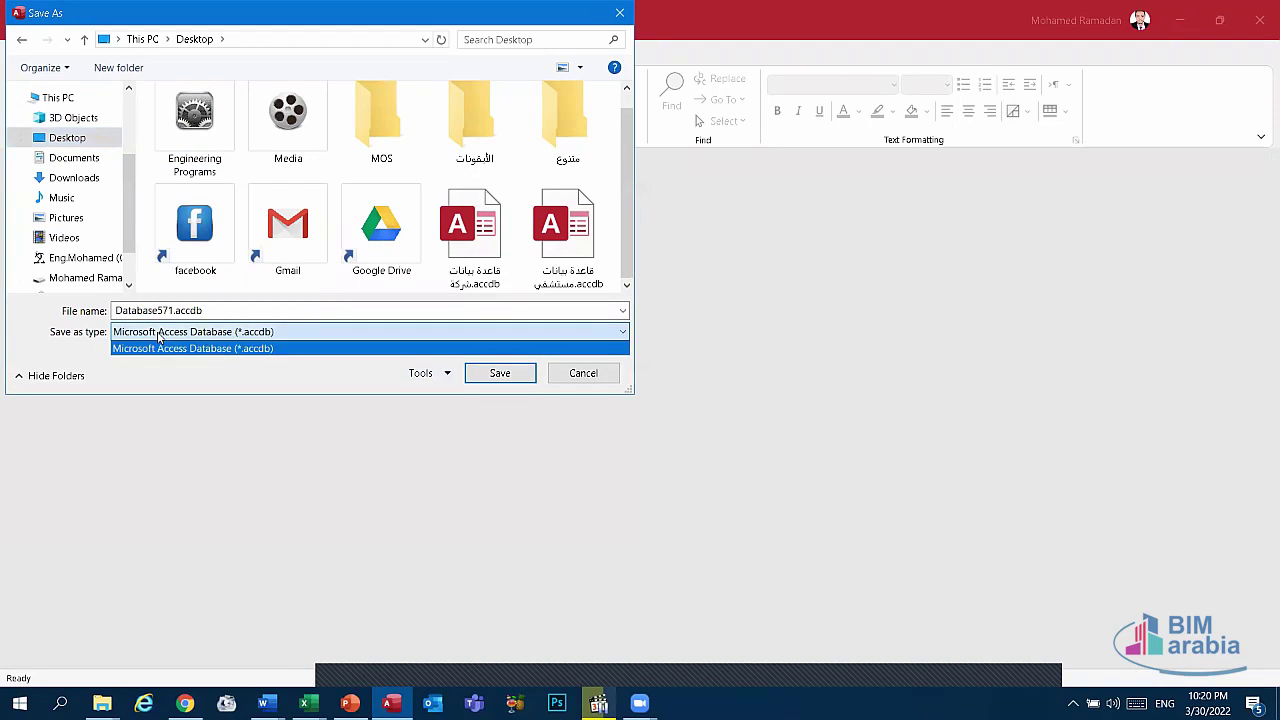
click(157, 335)
click(157, 335)
click(157, 335)
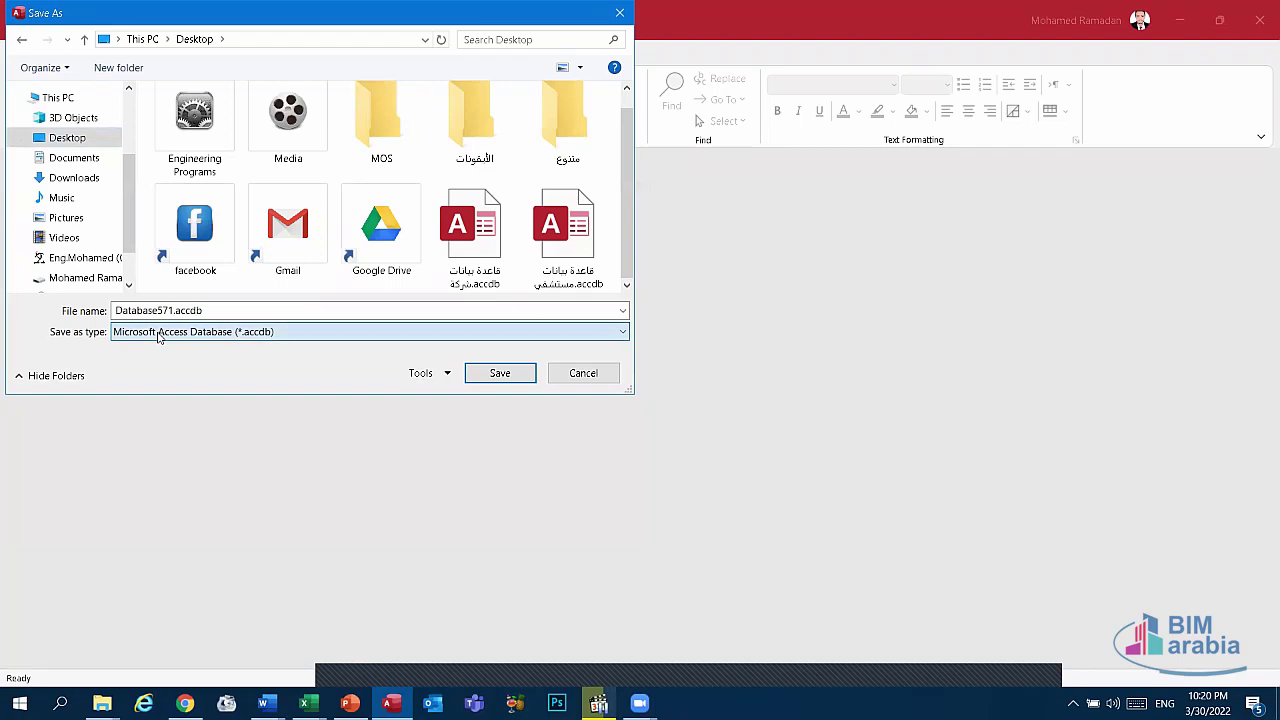
click(570, 377)
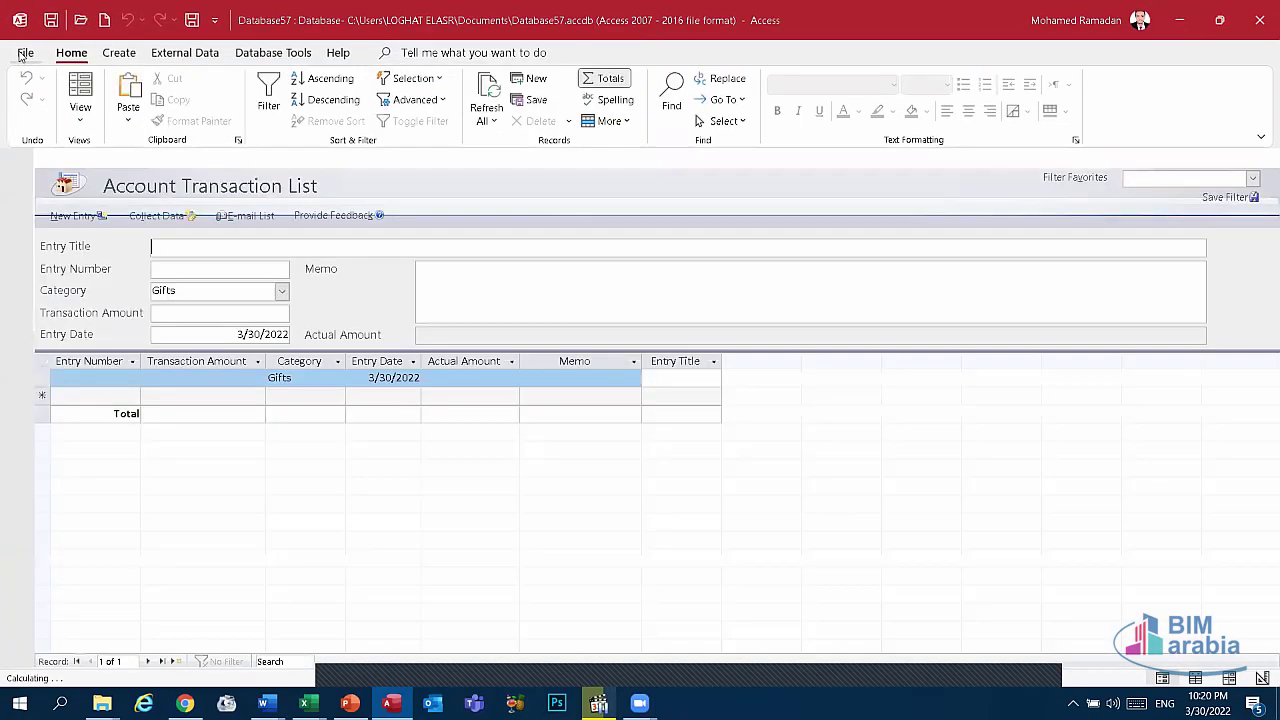
Save Database57 as Database57.accdb in the default Access format.
click(22, 51)
click(53, 265)
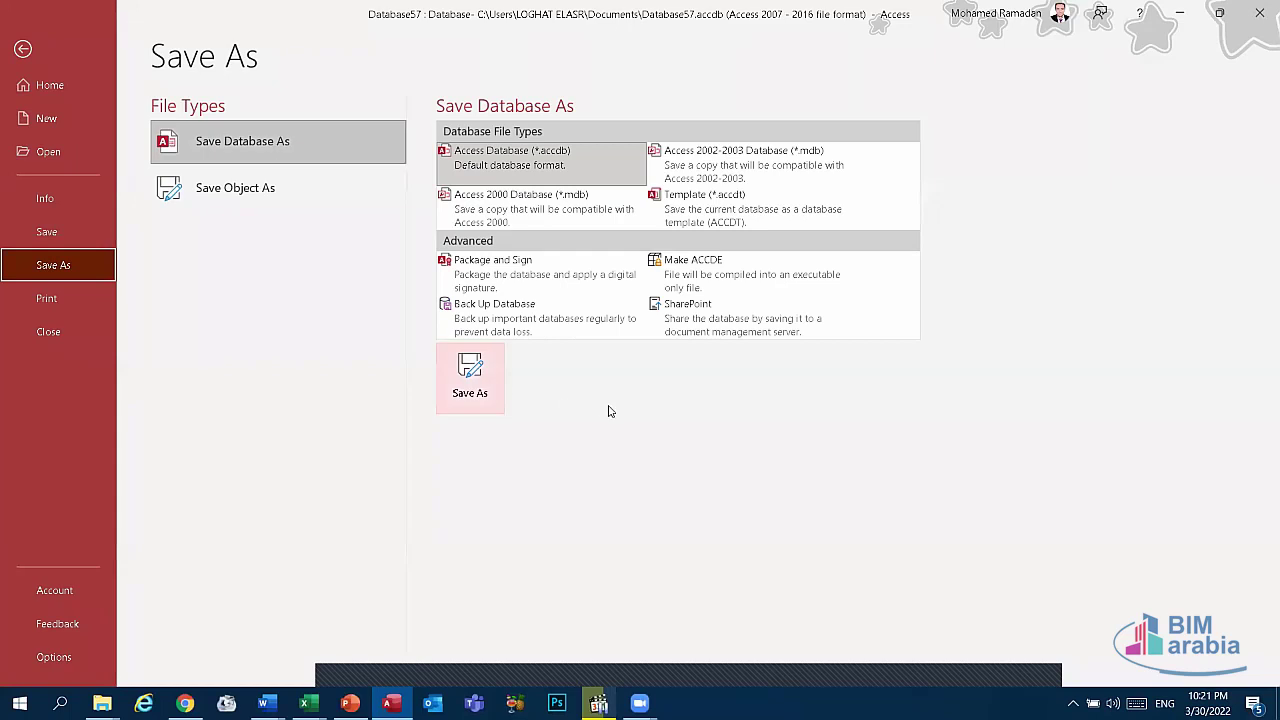
click(468, 375)
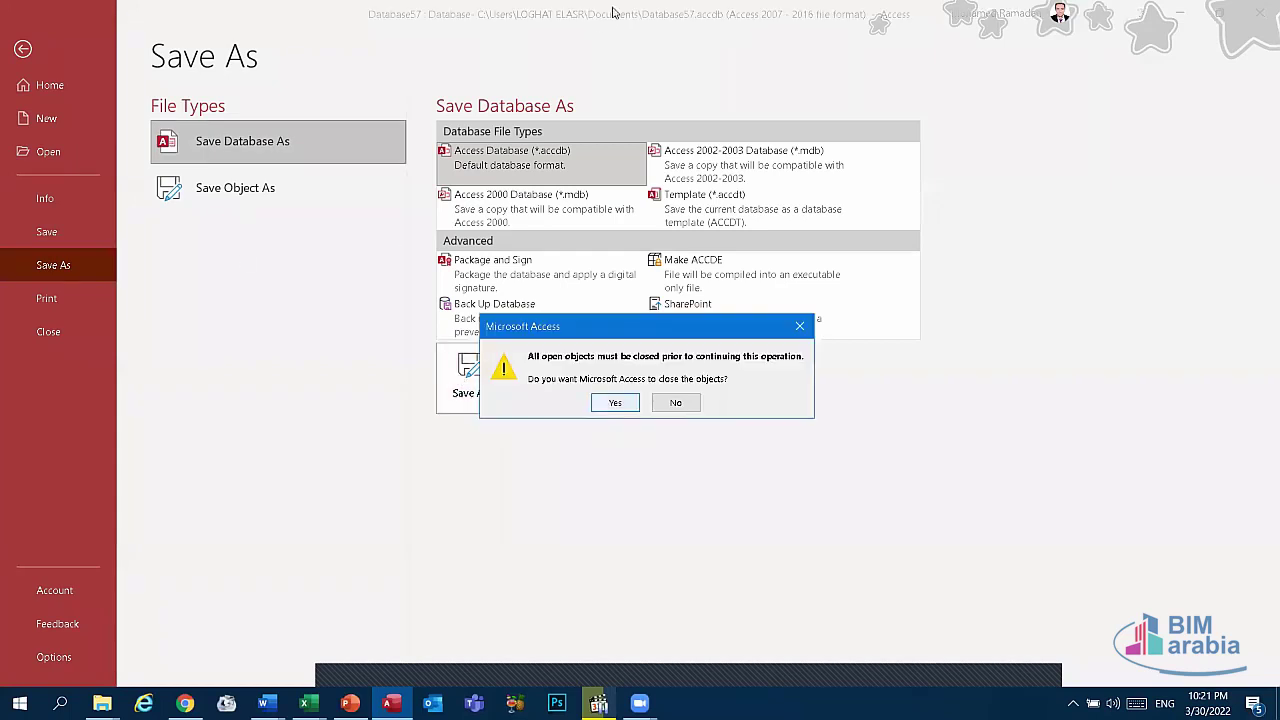
key(Return)
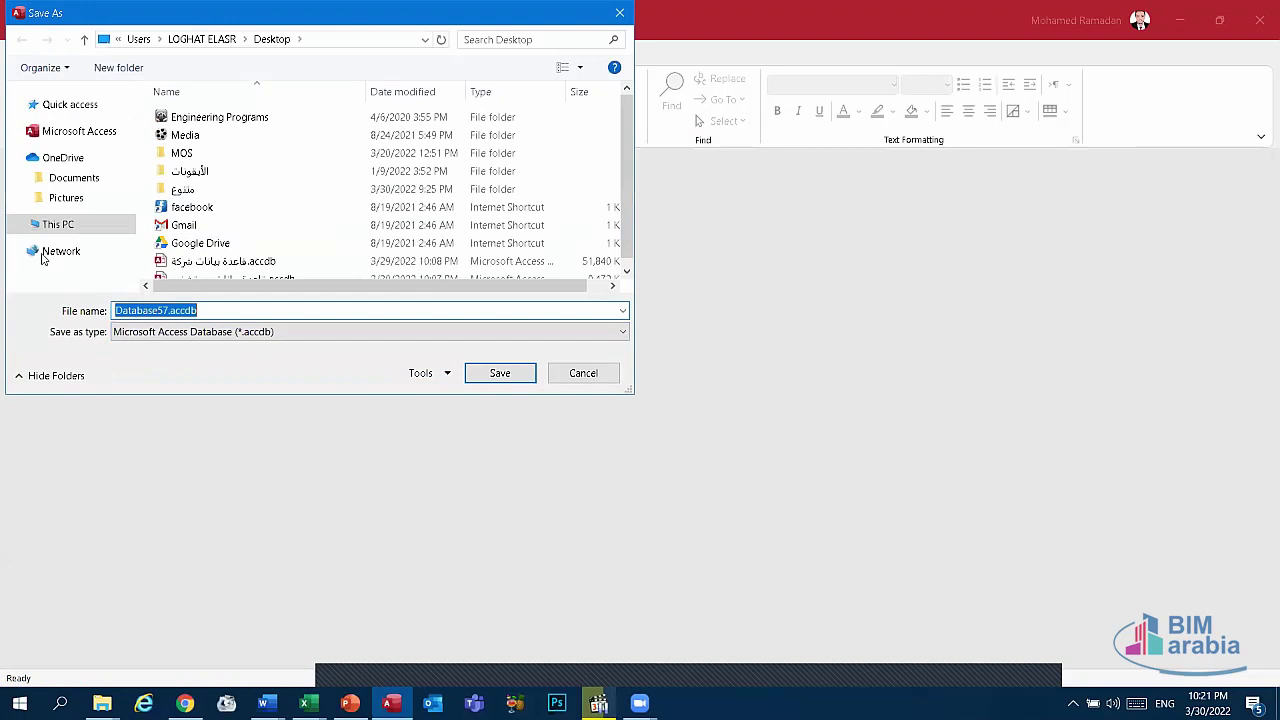
key(Return)
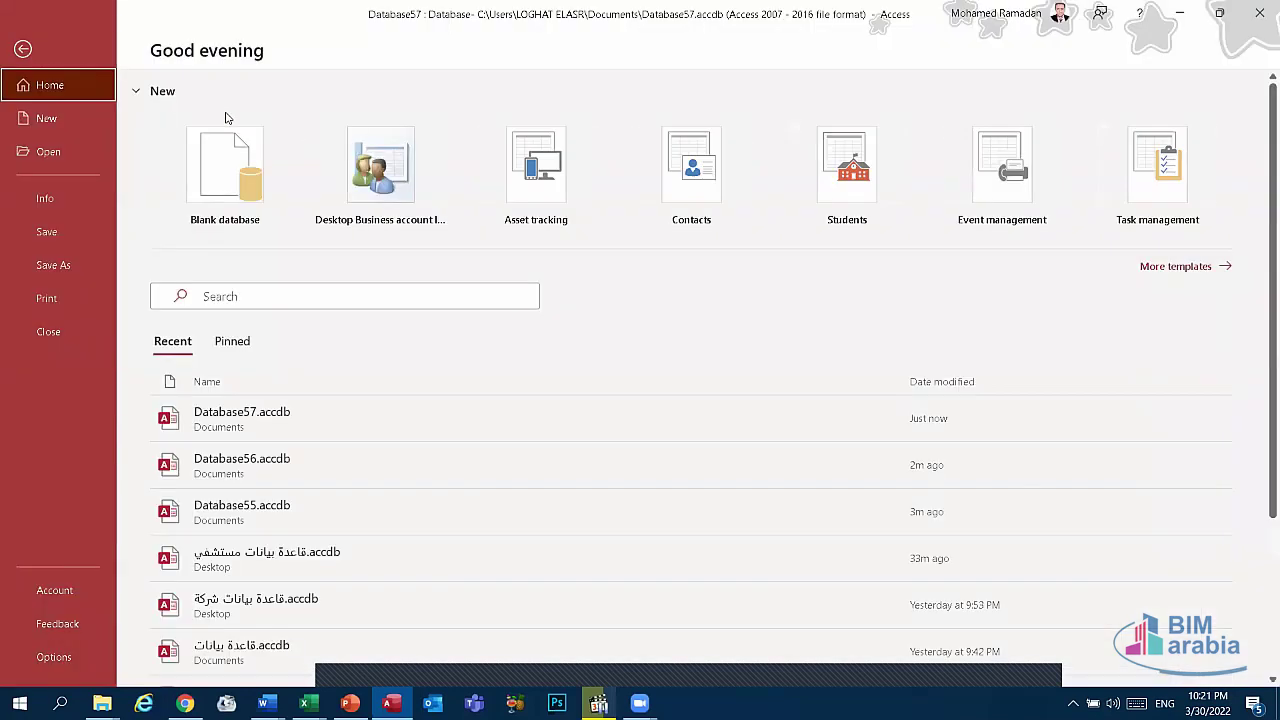
key(Down)
key(Return)
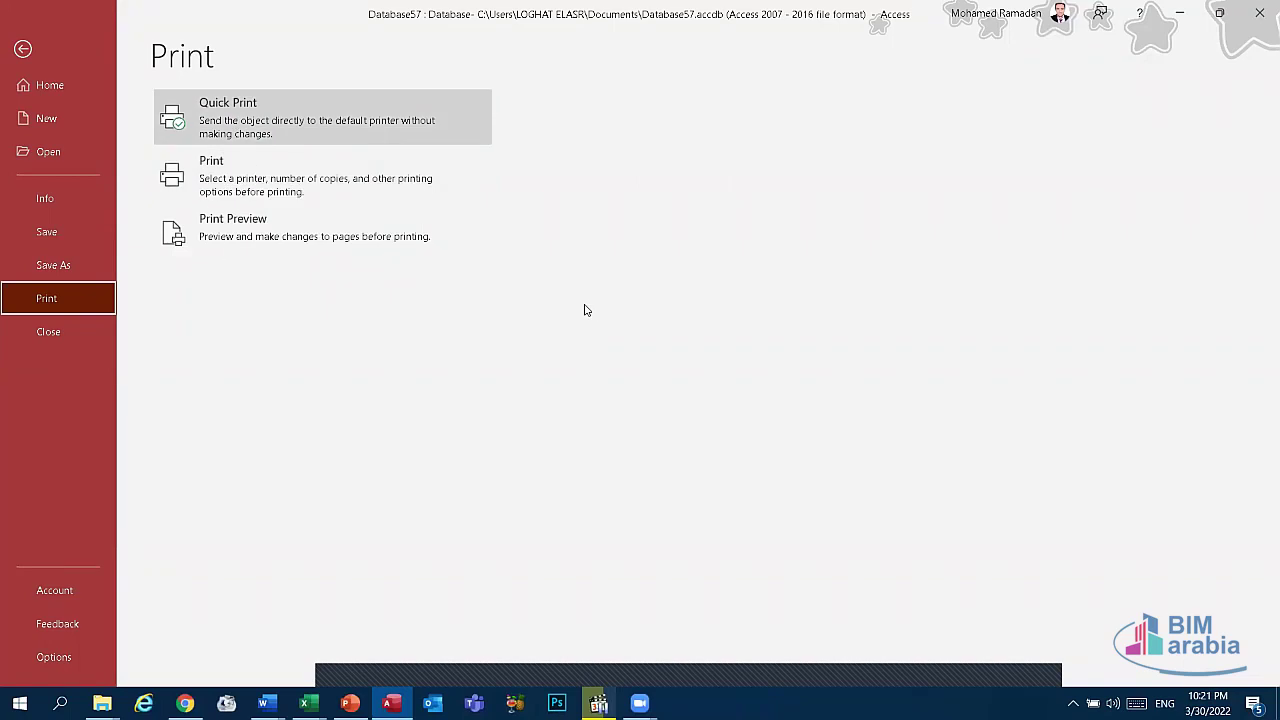
Quick-print the Account Transaction List, dismiss the Print dialog, then close Database57.
key(Return)
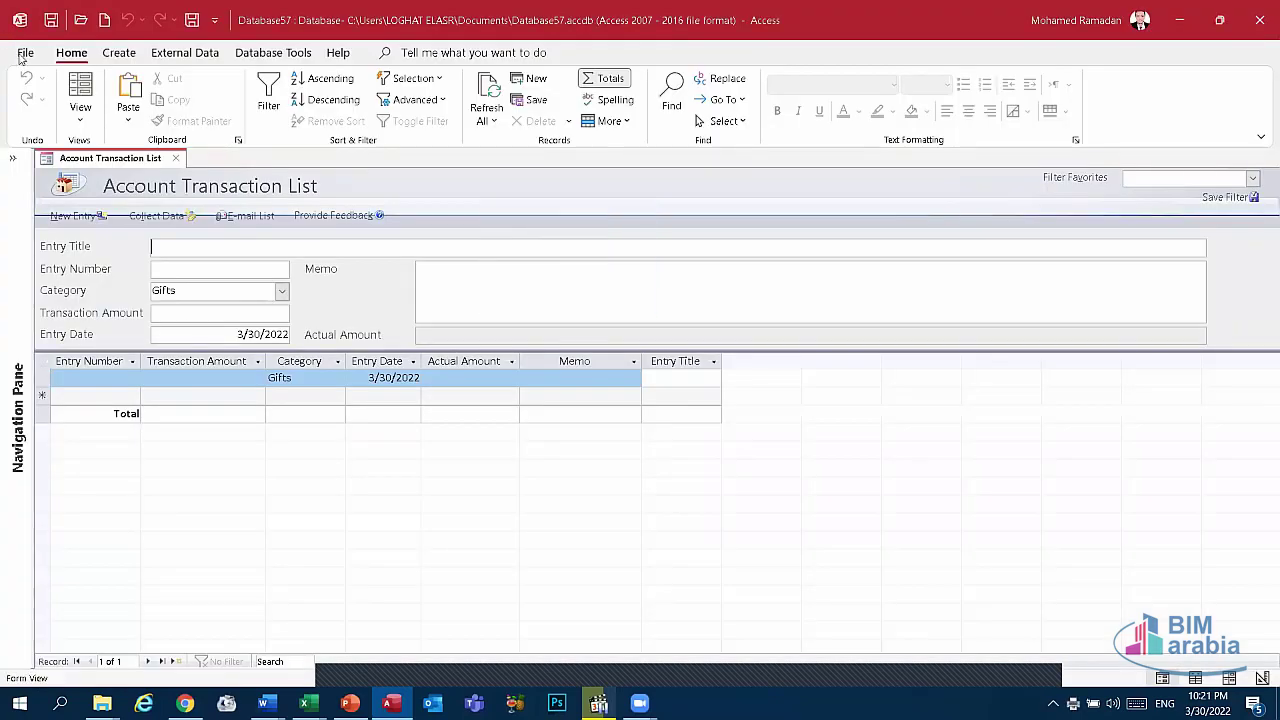
click(25, 52)
click(74, 298)
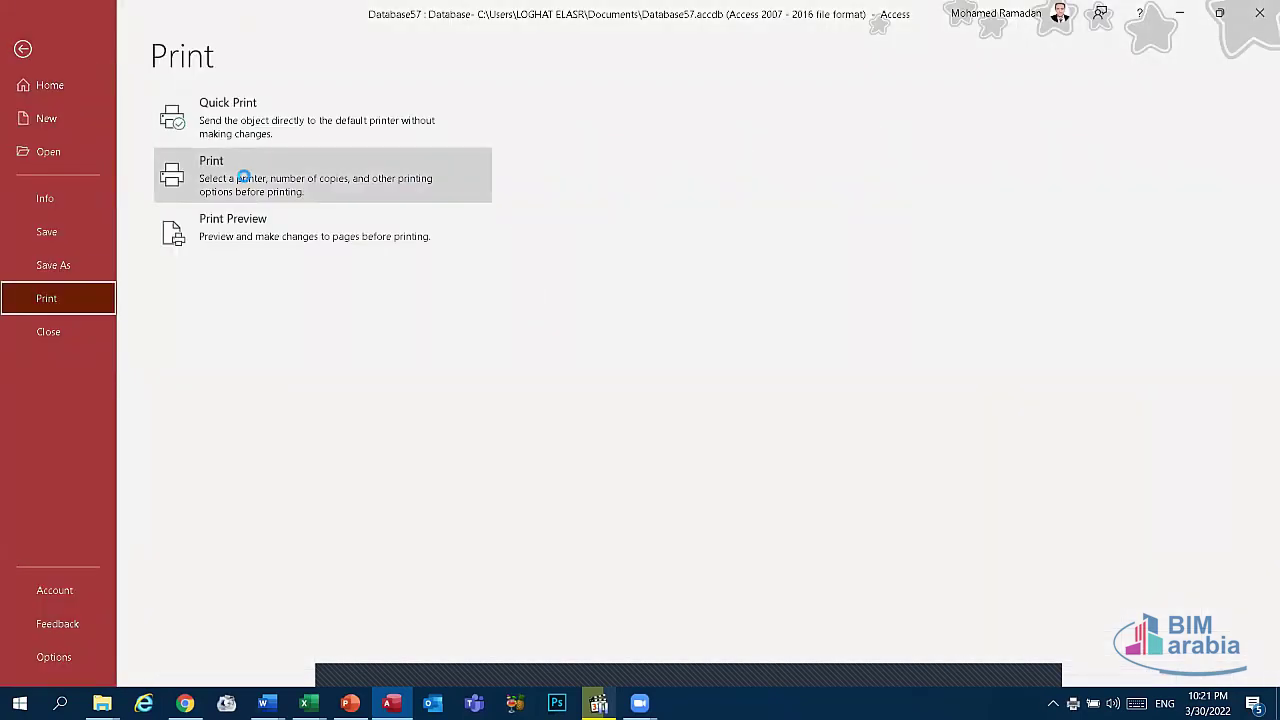
click(245, 172)
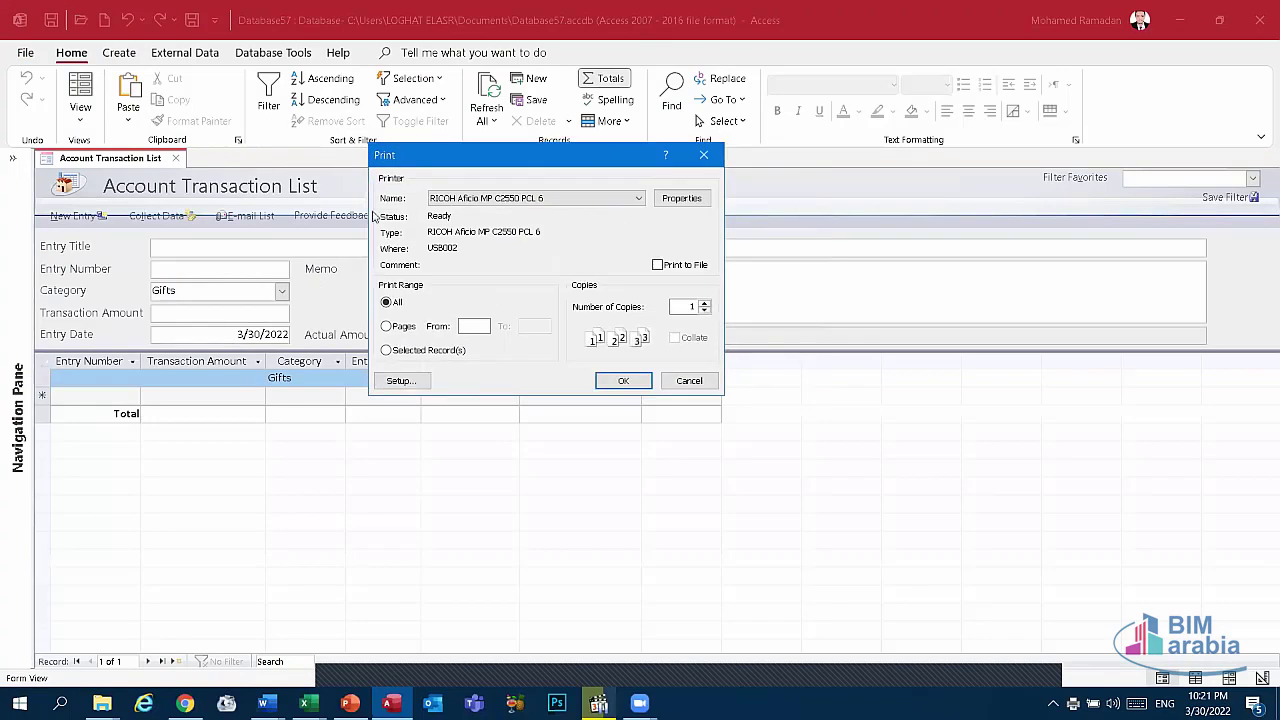
click(703, 155)
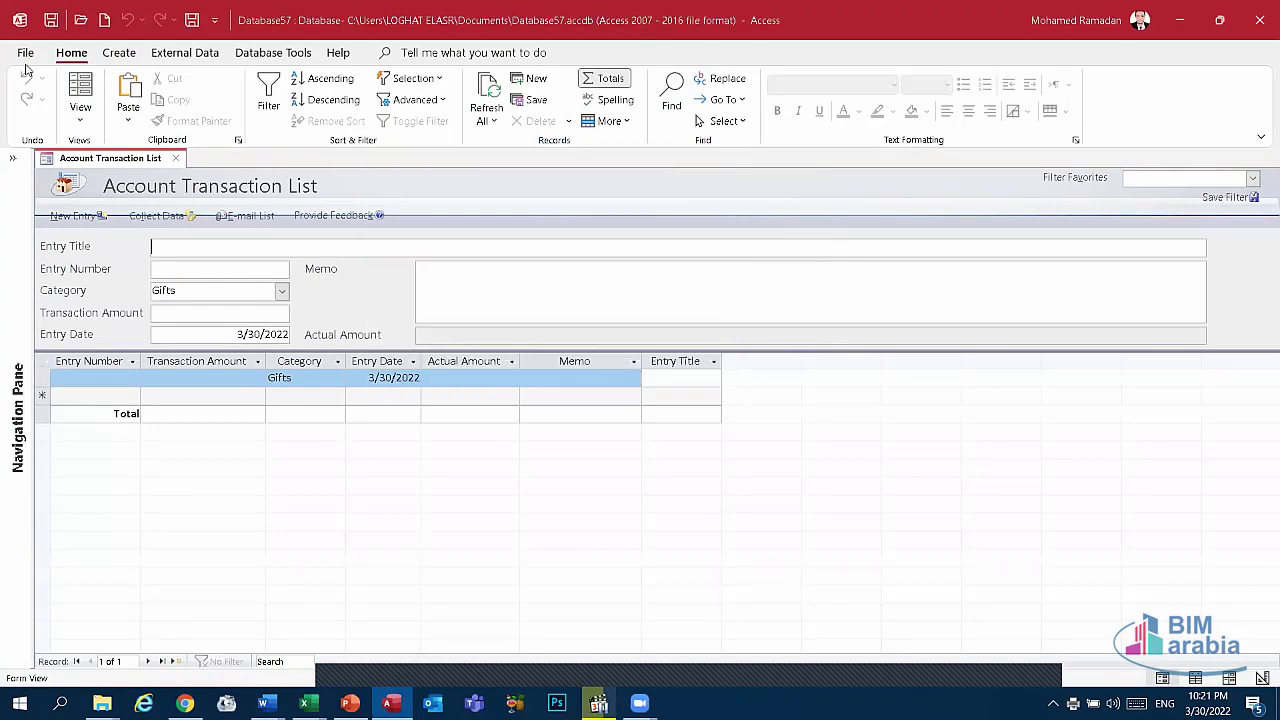
click(25, 55)
click(50, 331)
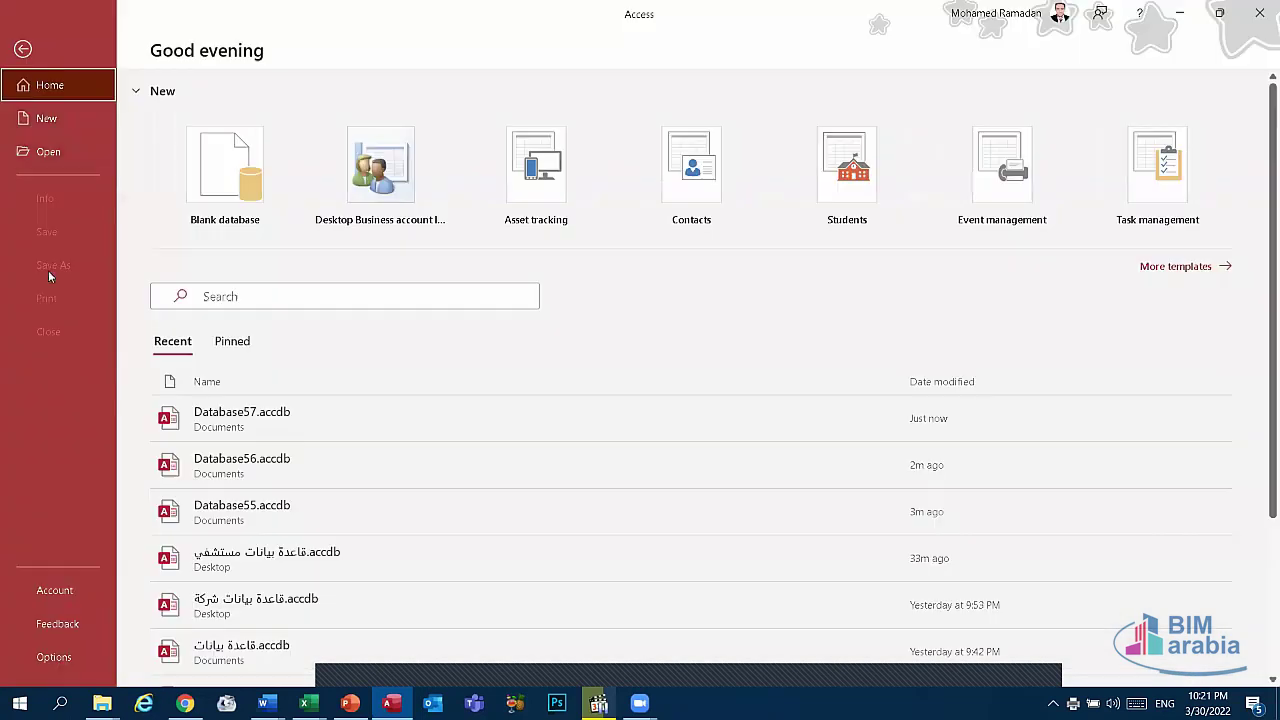
Create blank database Database58 and view Table1 in Print Preview.
click(46, 119)
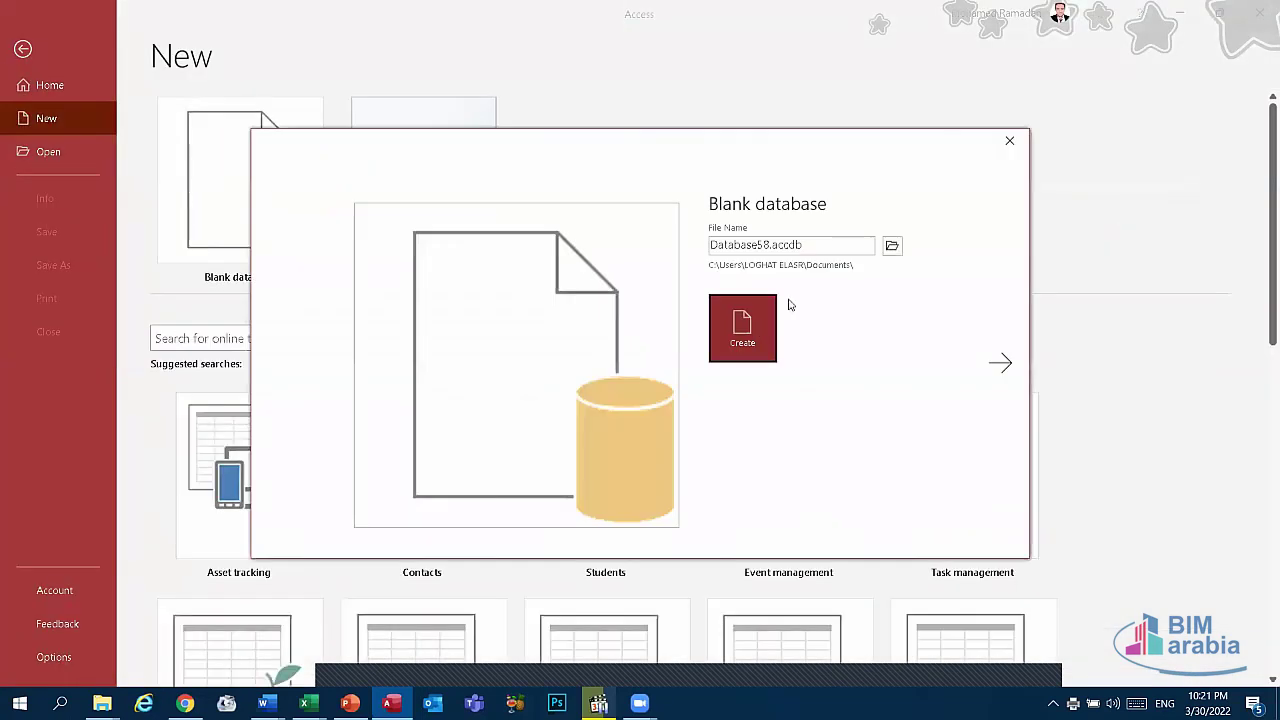
click(760, 330)
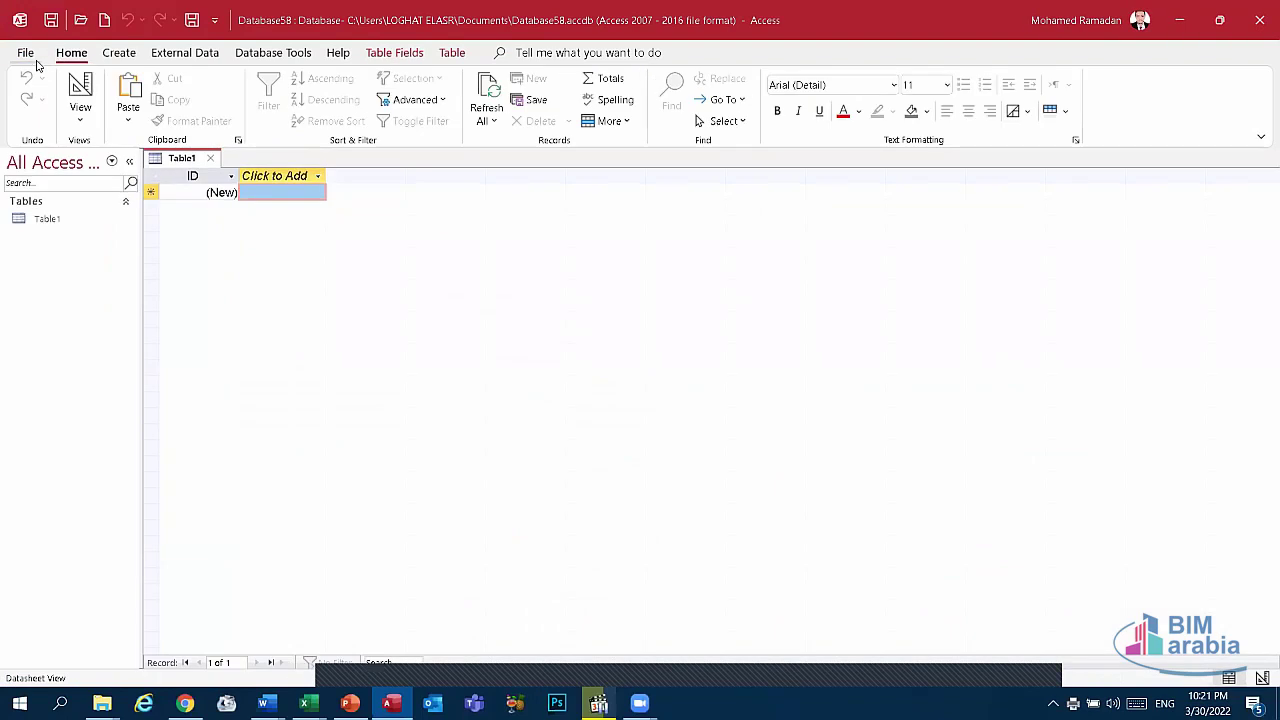
click(28, 55)
click(46, 298)
click(222, 231)
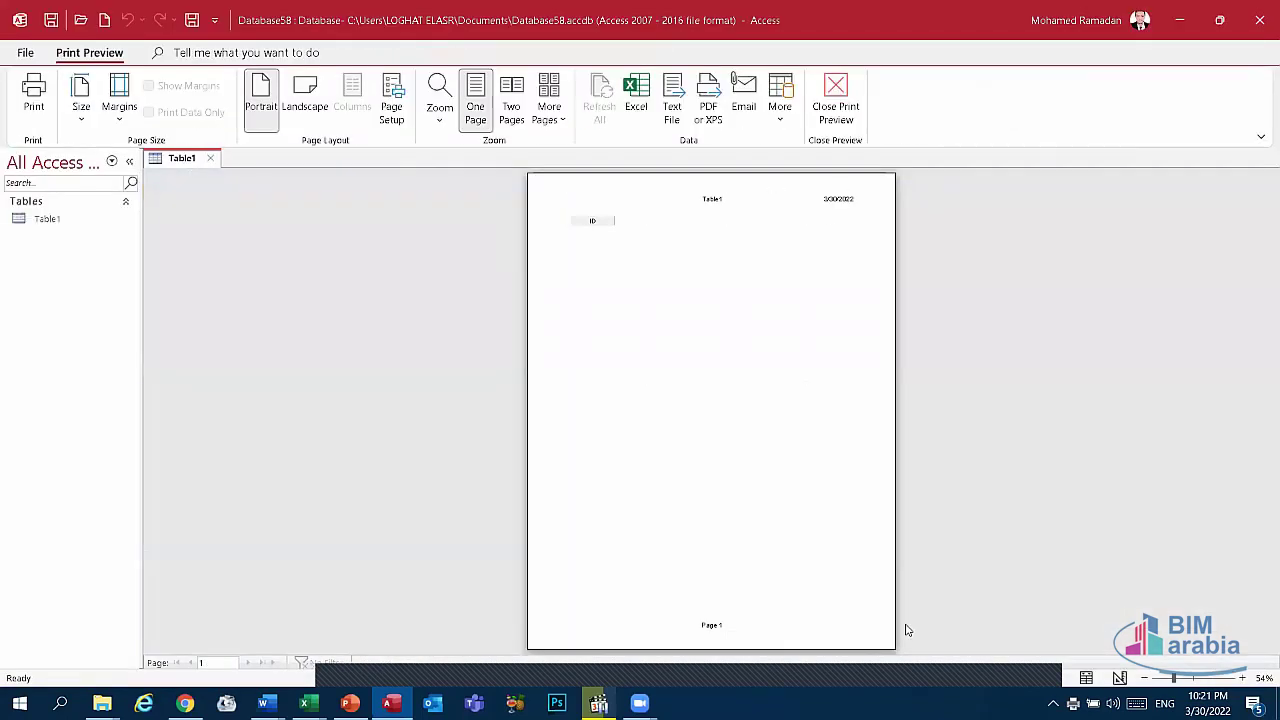
click(836, 100)
Close Database58 to return to the start page.
click(24, 52)
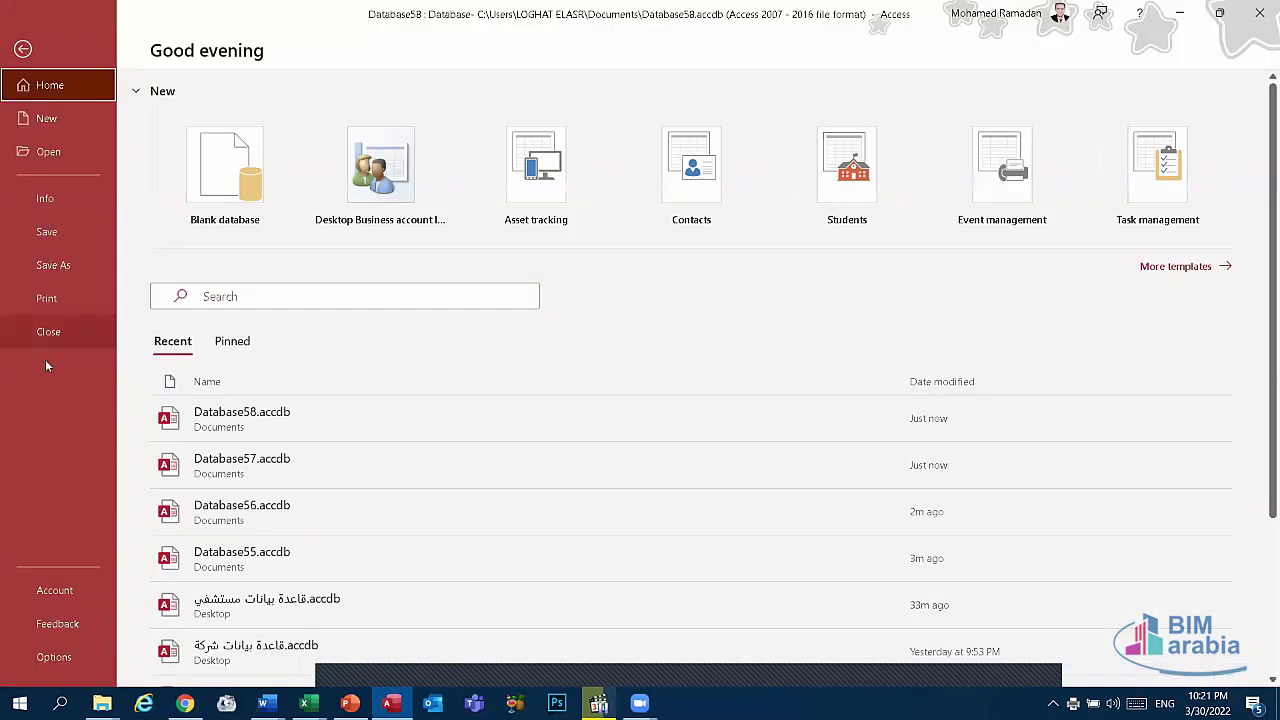
click(48, 331)
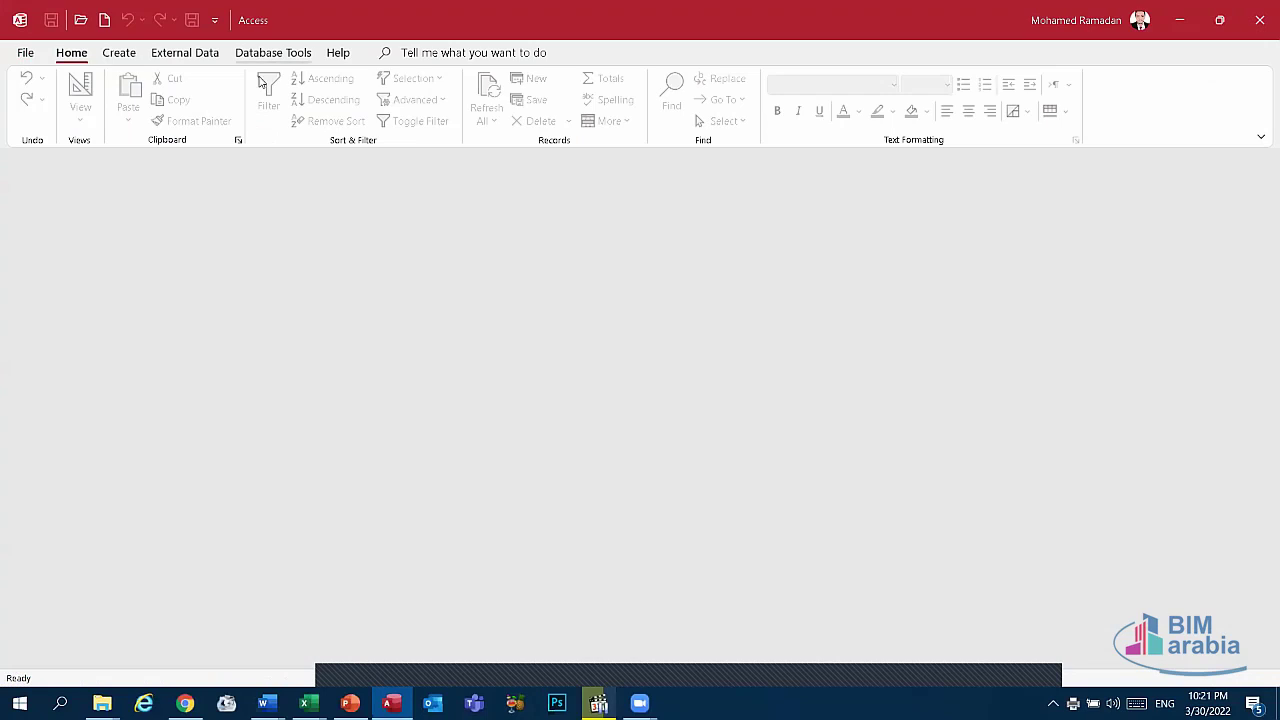
click(25, 54)
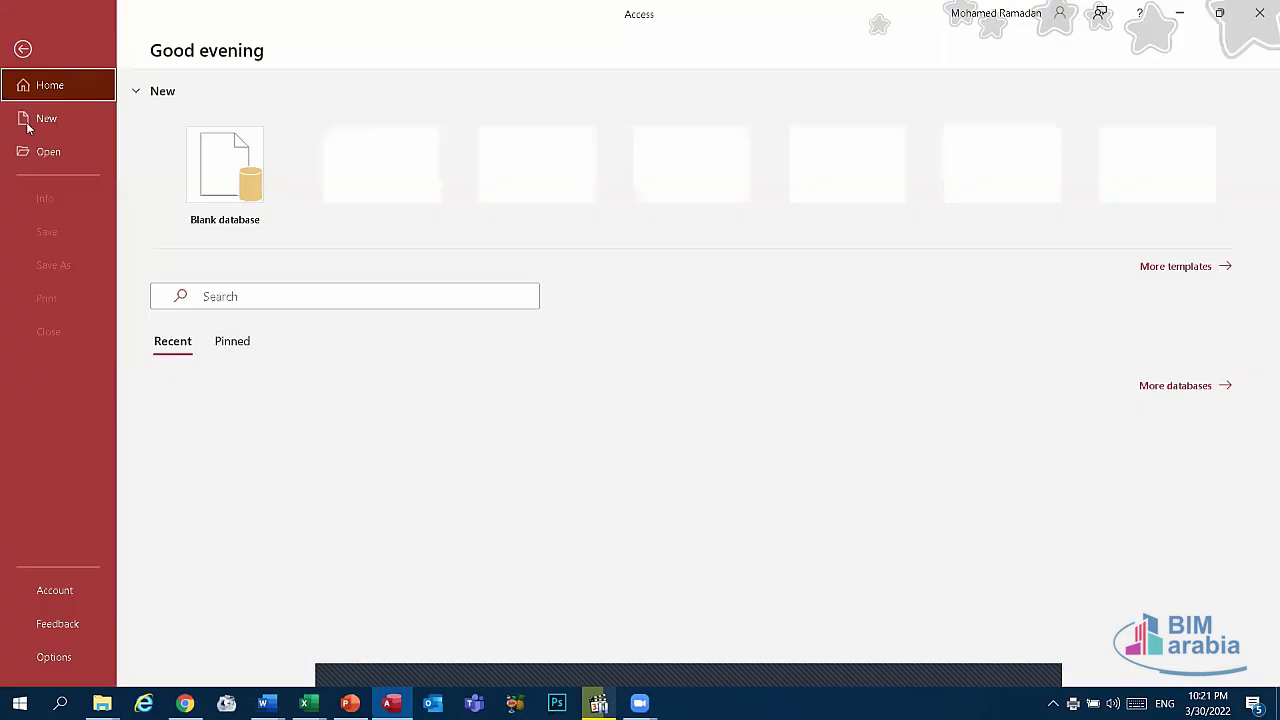
Switch the Office theme to Black, then back to Colorful, and view the Feedback page.
click(57, 591)
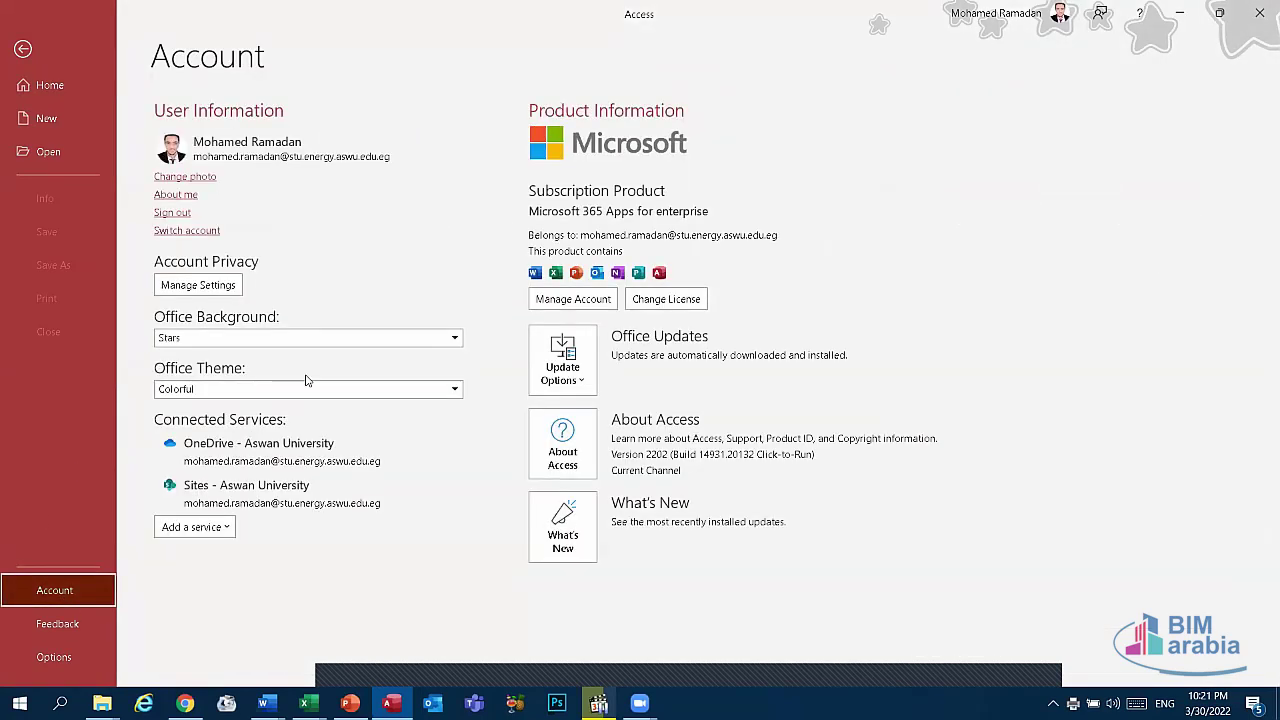
click(219, 392)
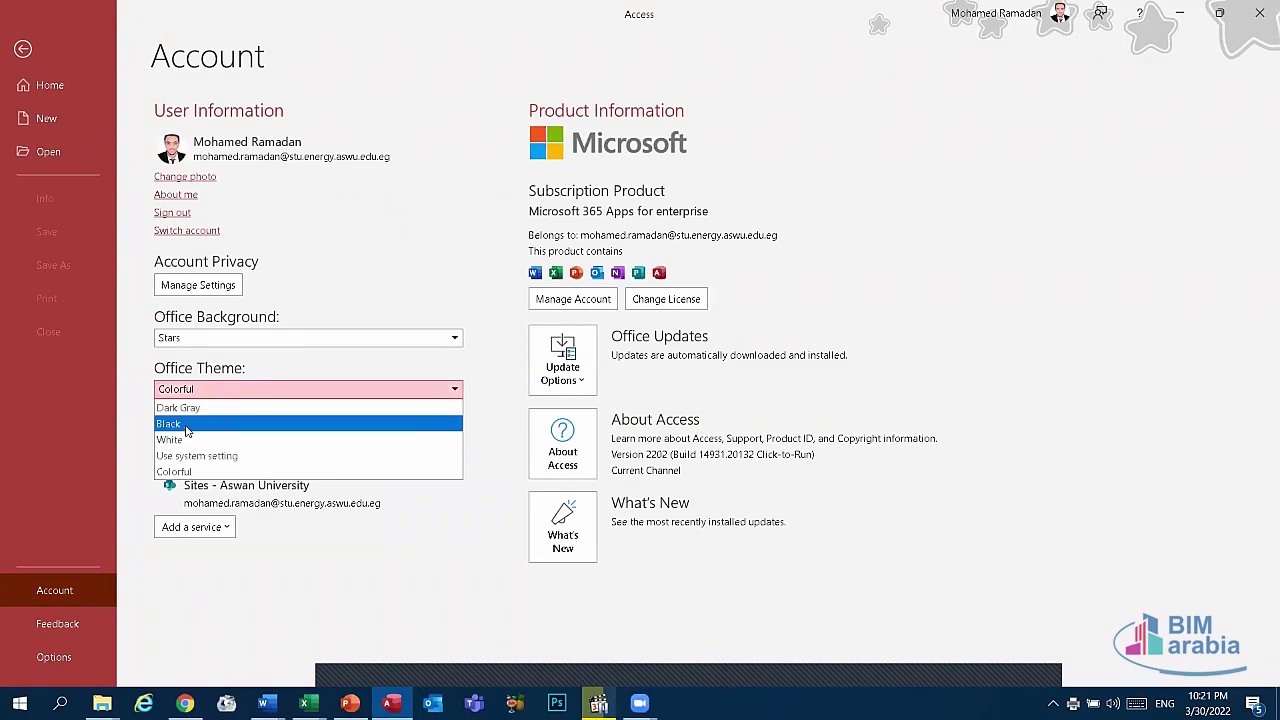
click(186, 424)
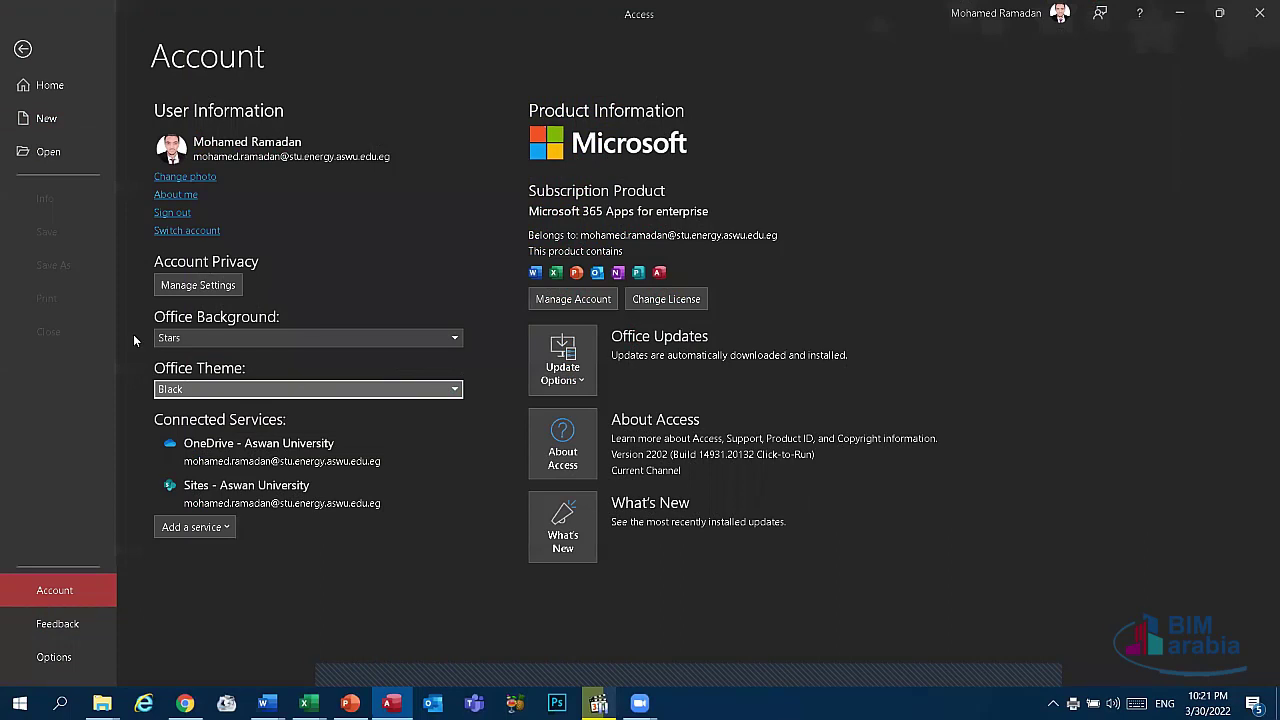
click(185, 391)
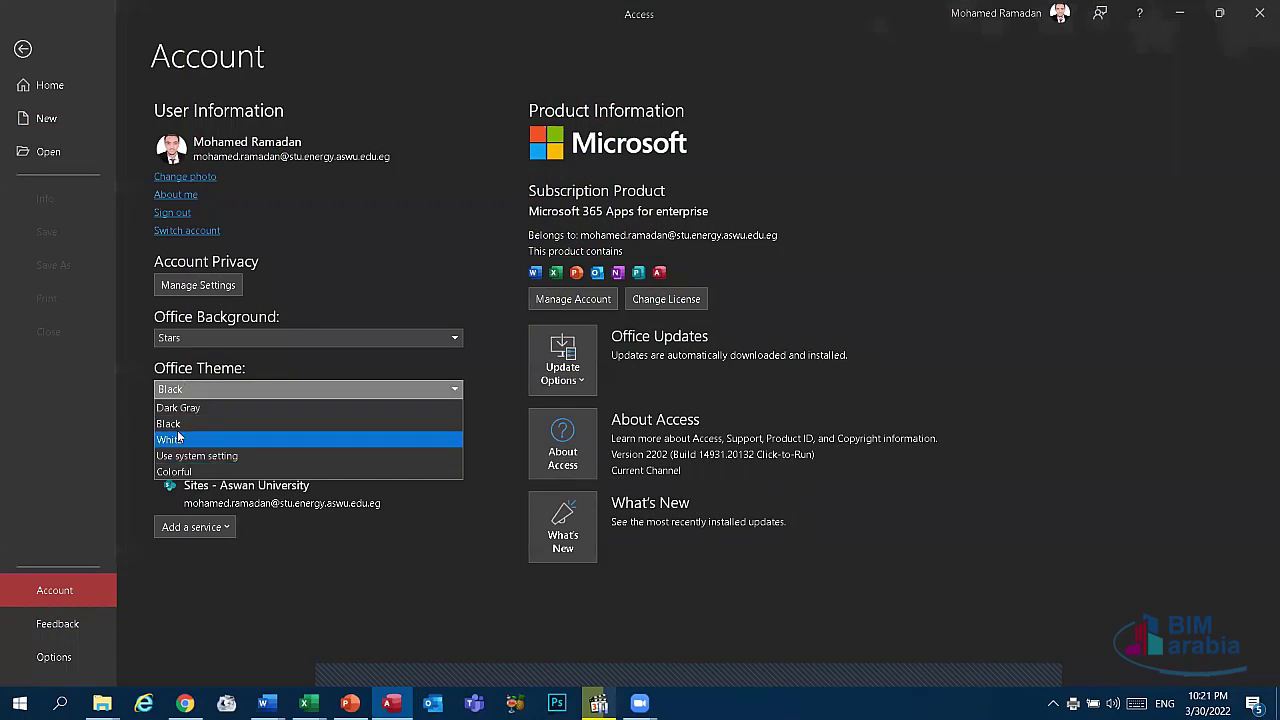
click(180, 471)
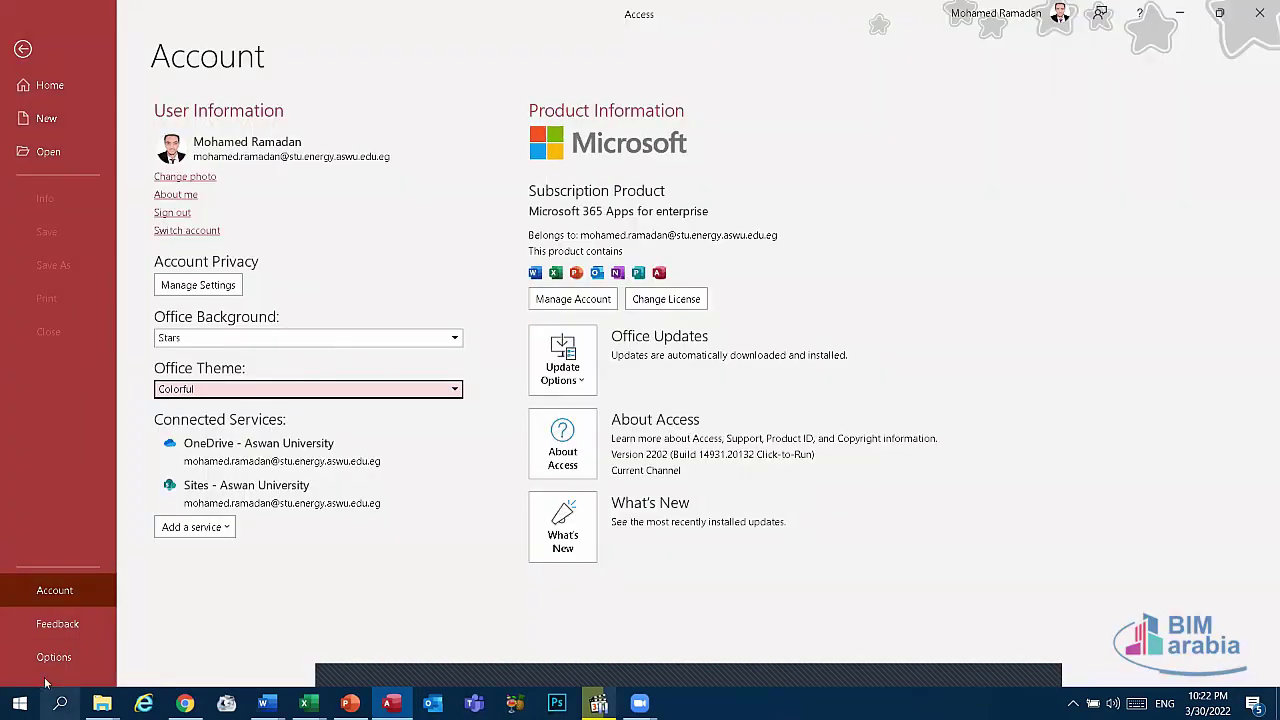
click(52, 620)
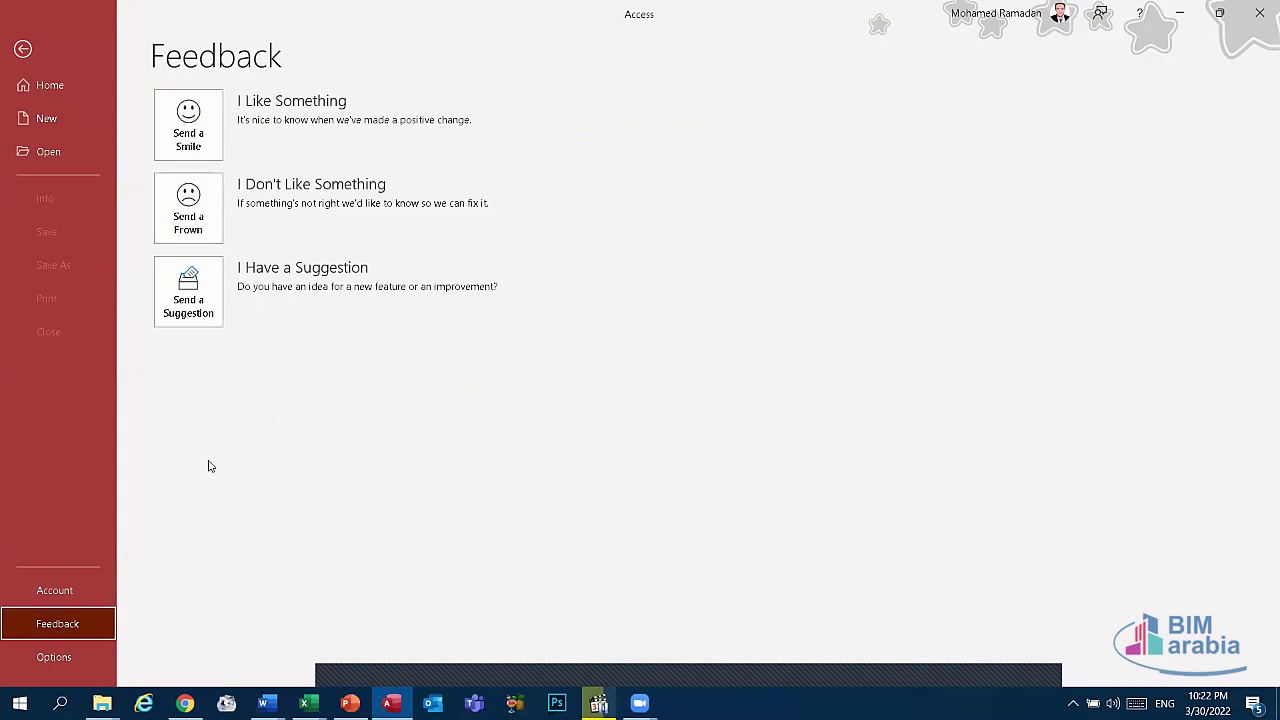
click(55, 657)
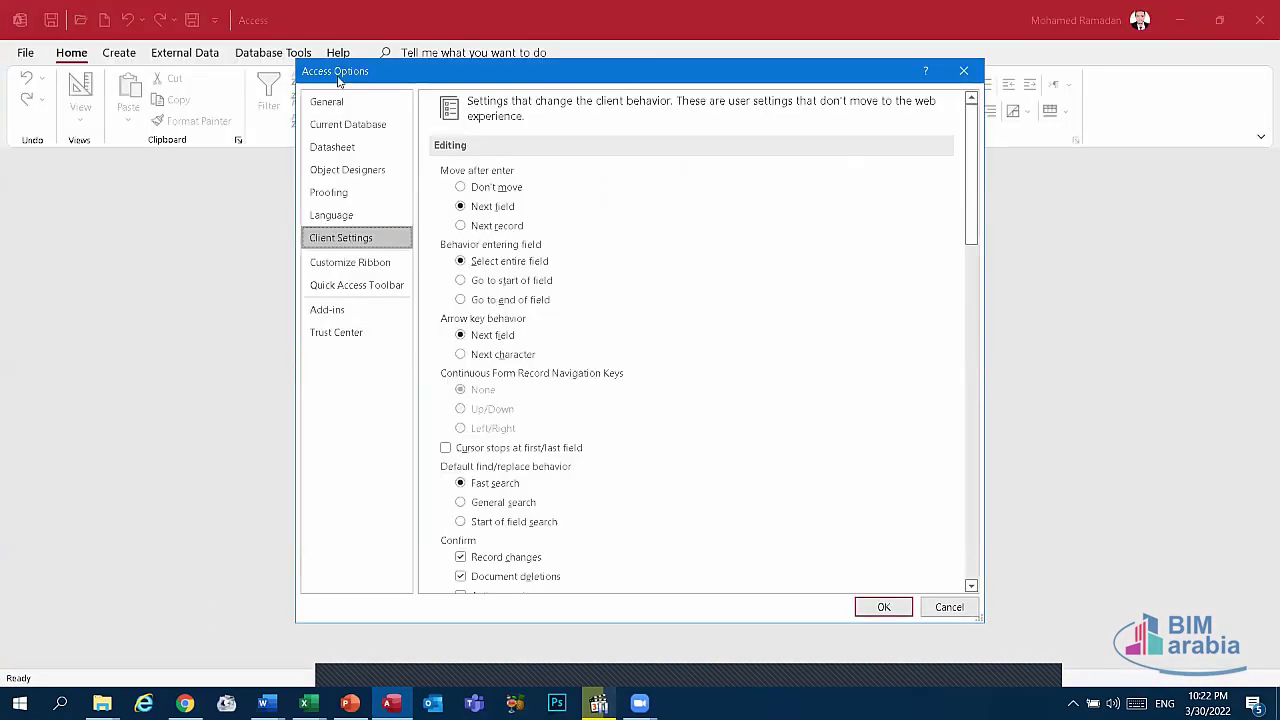
Review General options keeping the Colorful theme, and toggle the Source Control ribbon tab off and on.
click(335, 101)
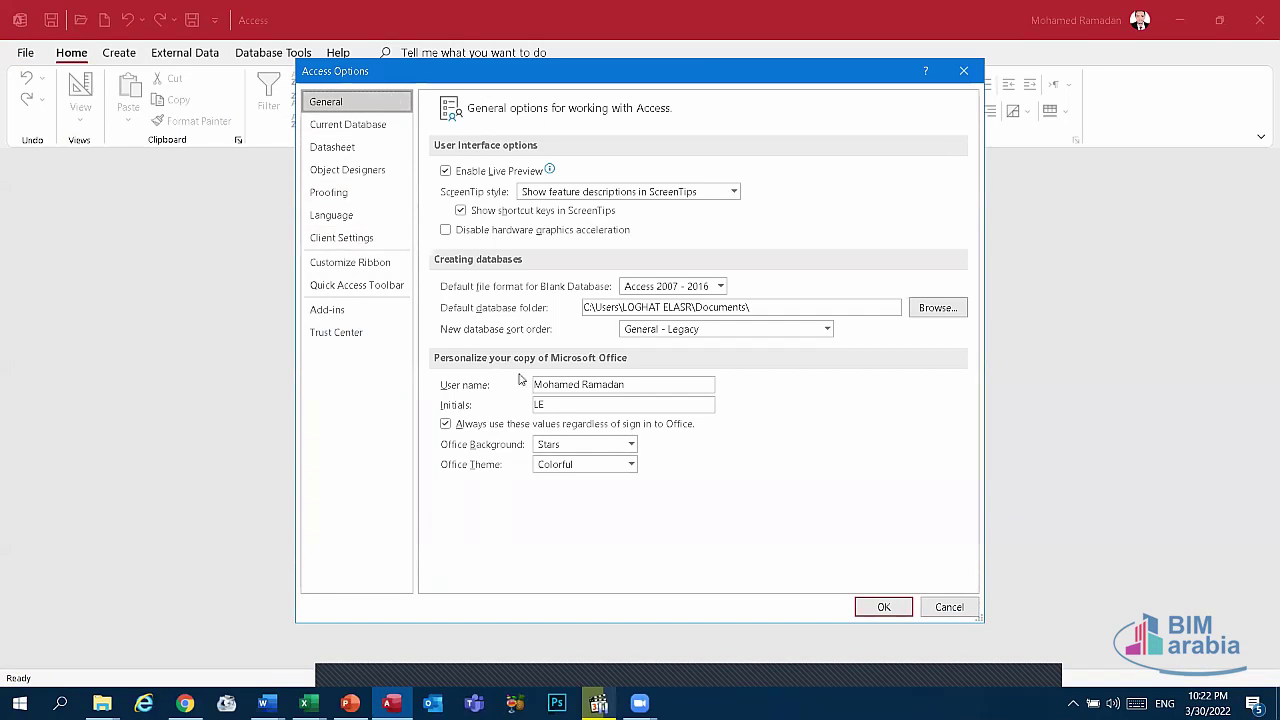
click(645, 386)
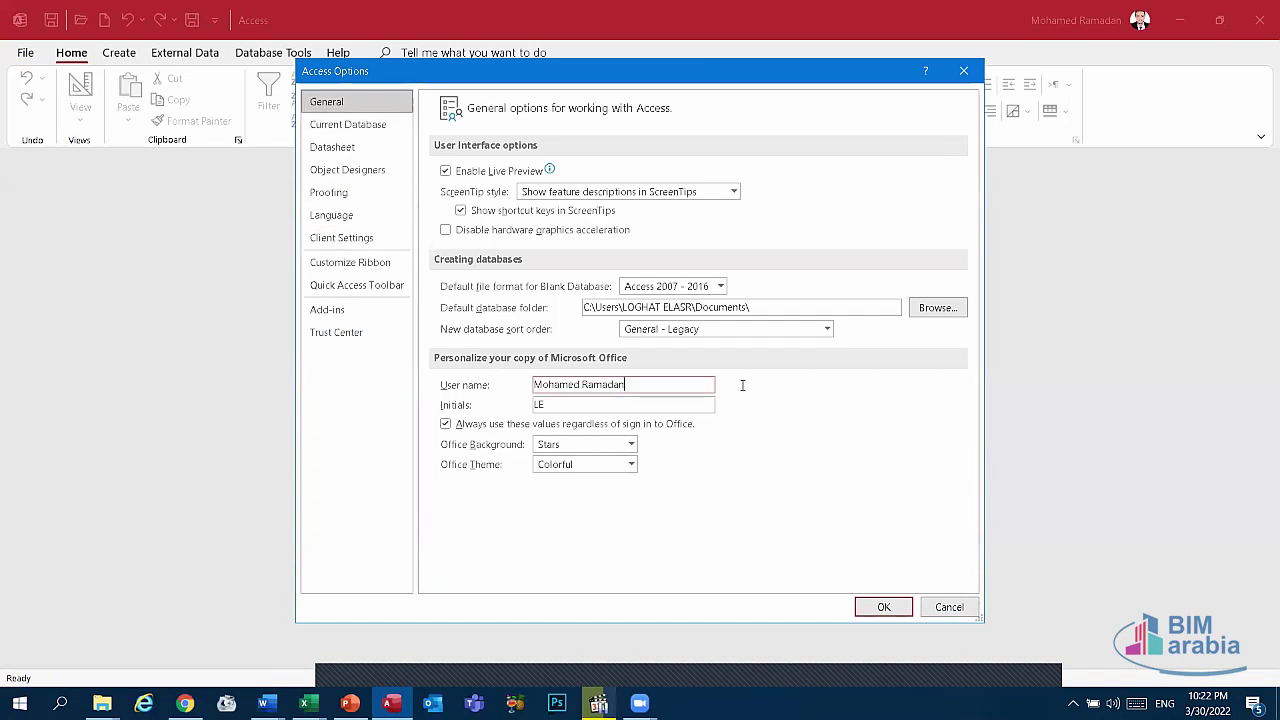
click(590, 466)
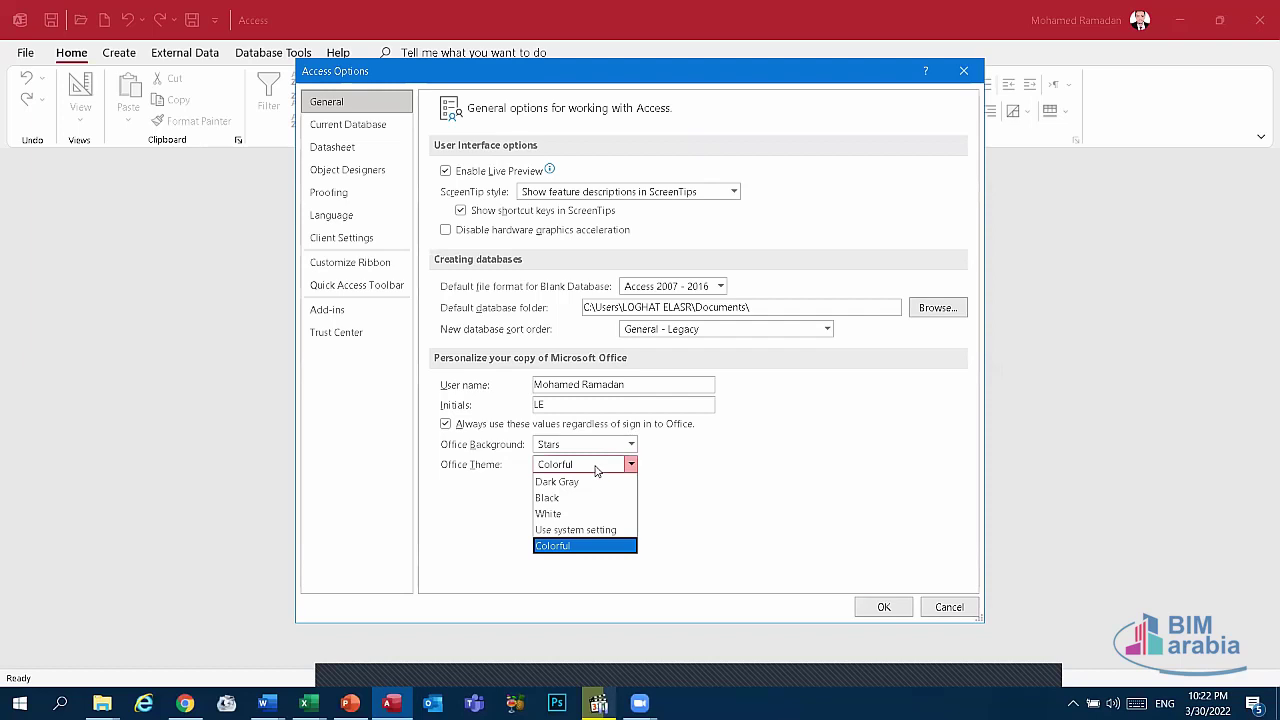
click(595, 468)
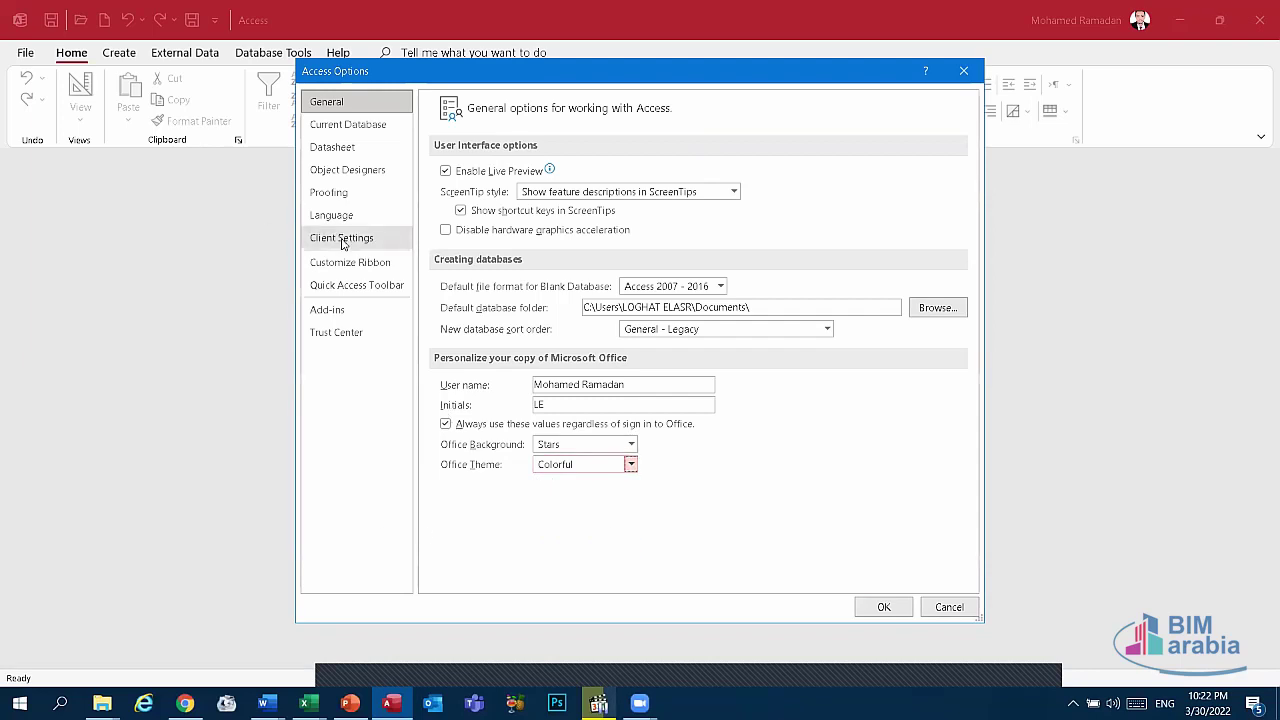
click(366, 263)
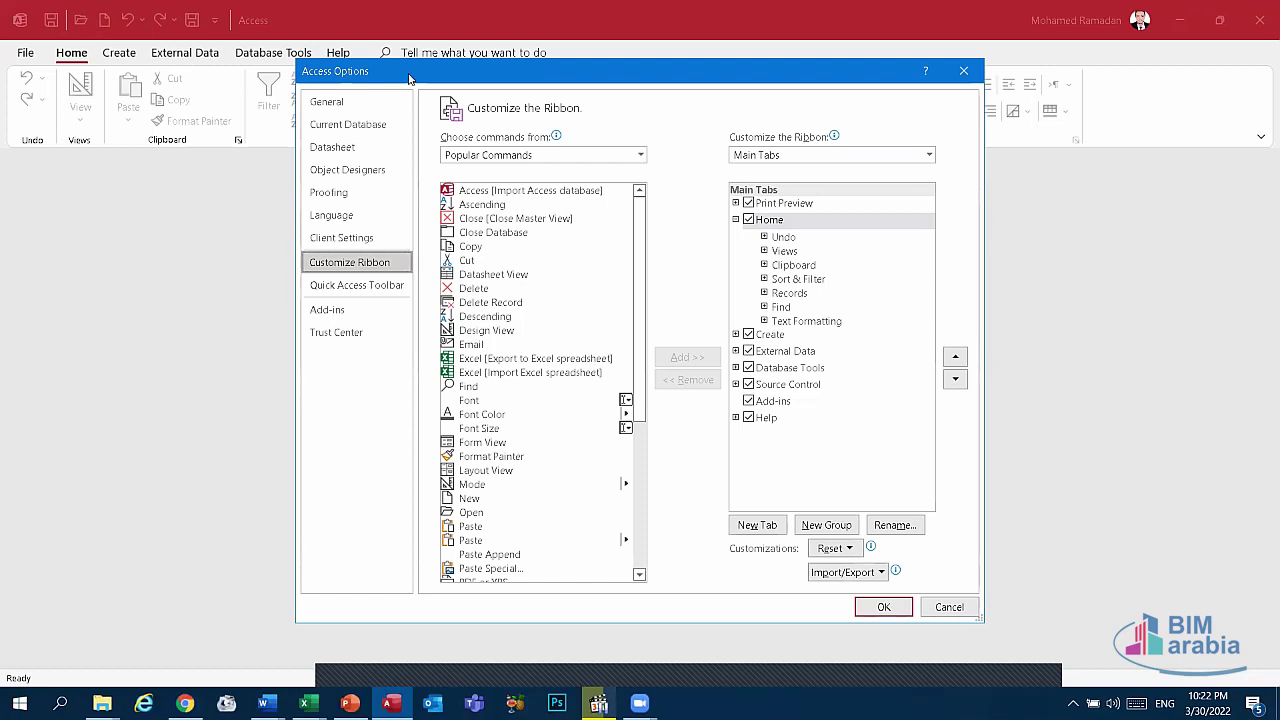
drag(409, 79, 460, 184)
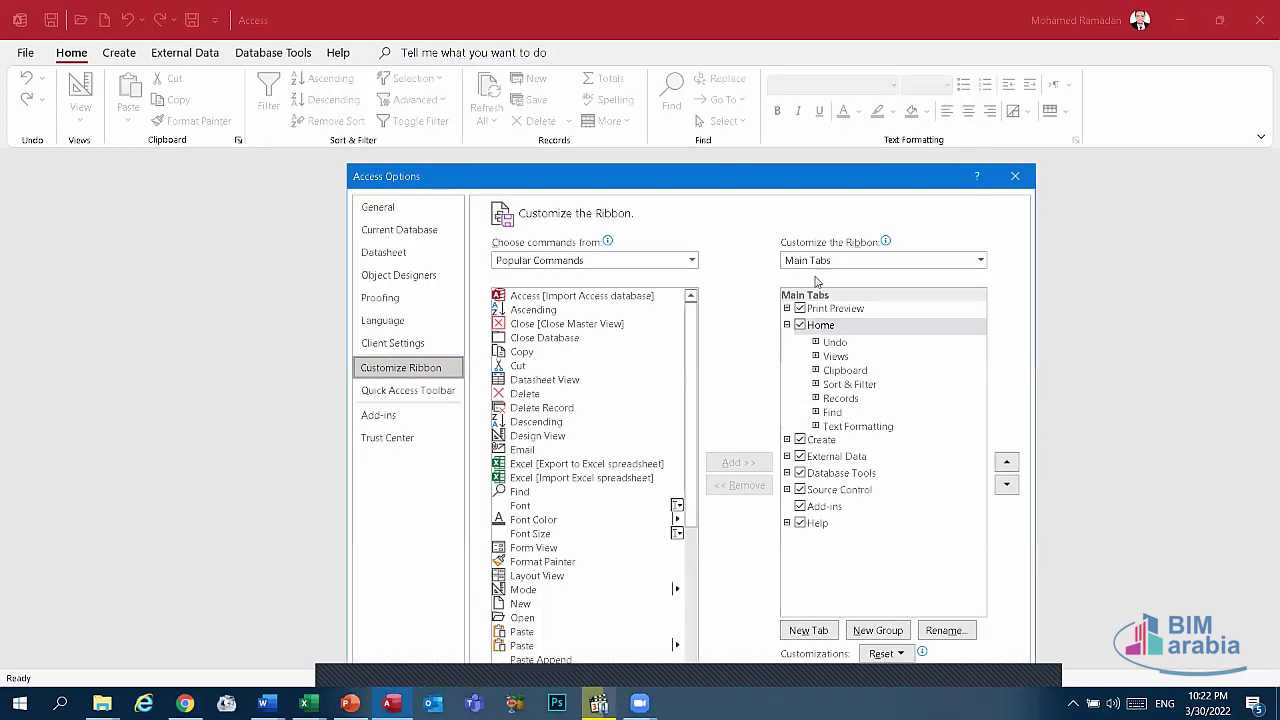
click(800, 490)
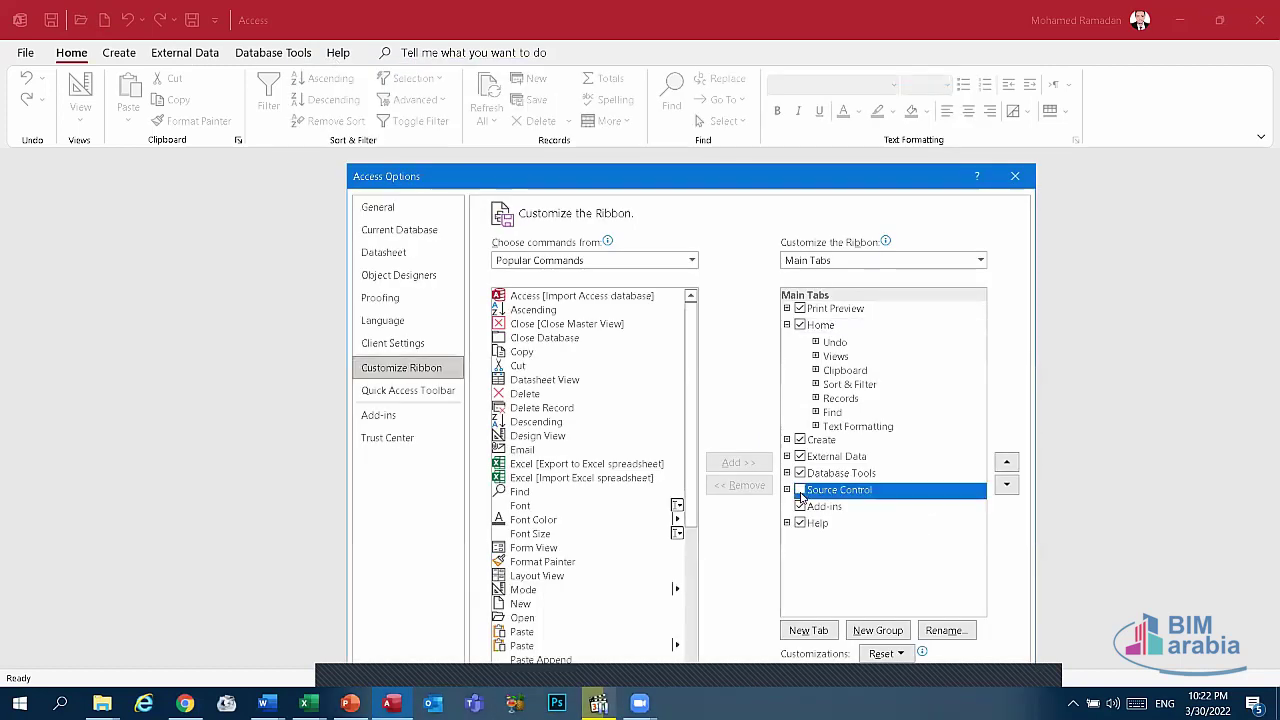
click(800, 490)
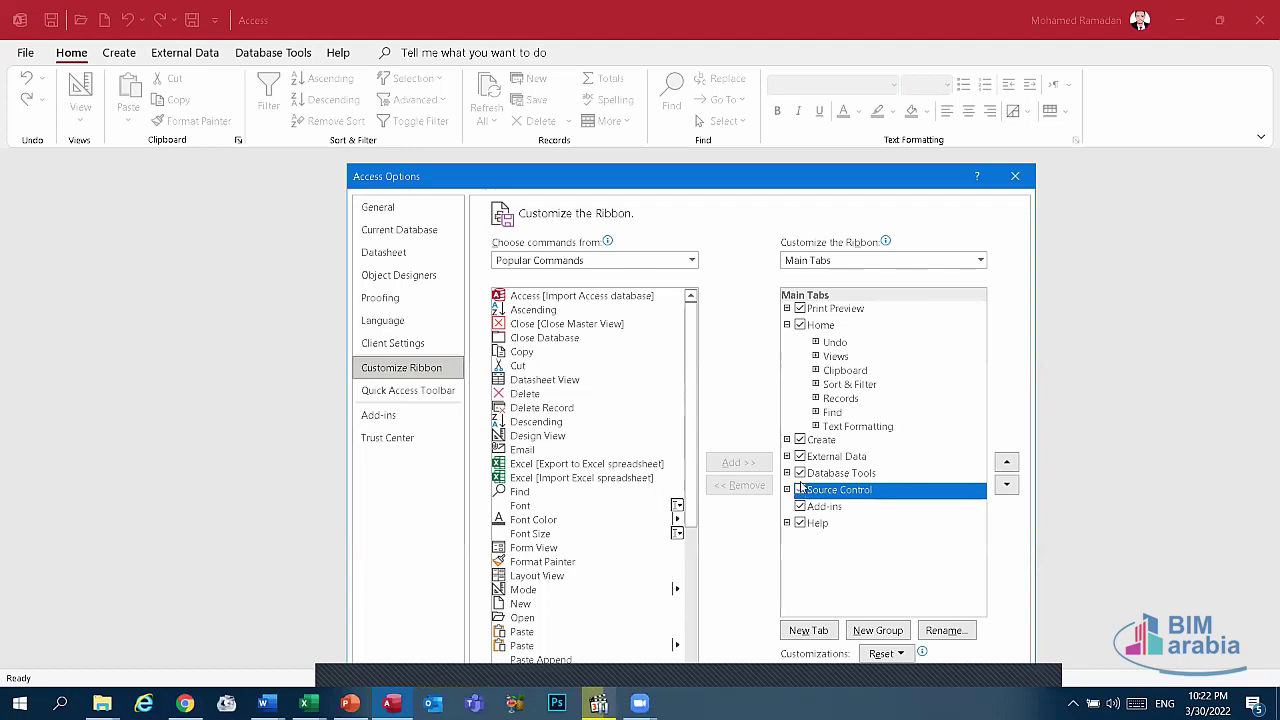
Add Cut to the Quick Access Toolbar, then remove it again.
click(398, 391)
click(560, 383)
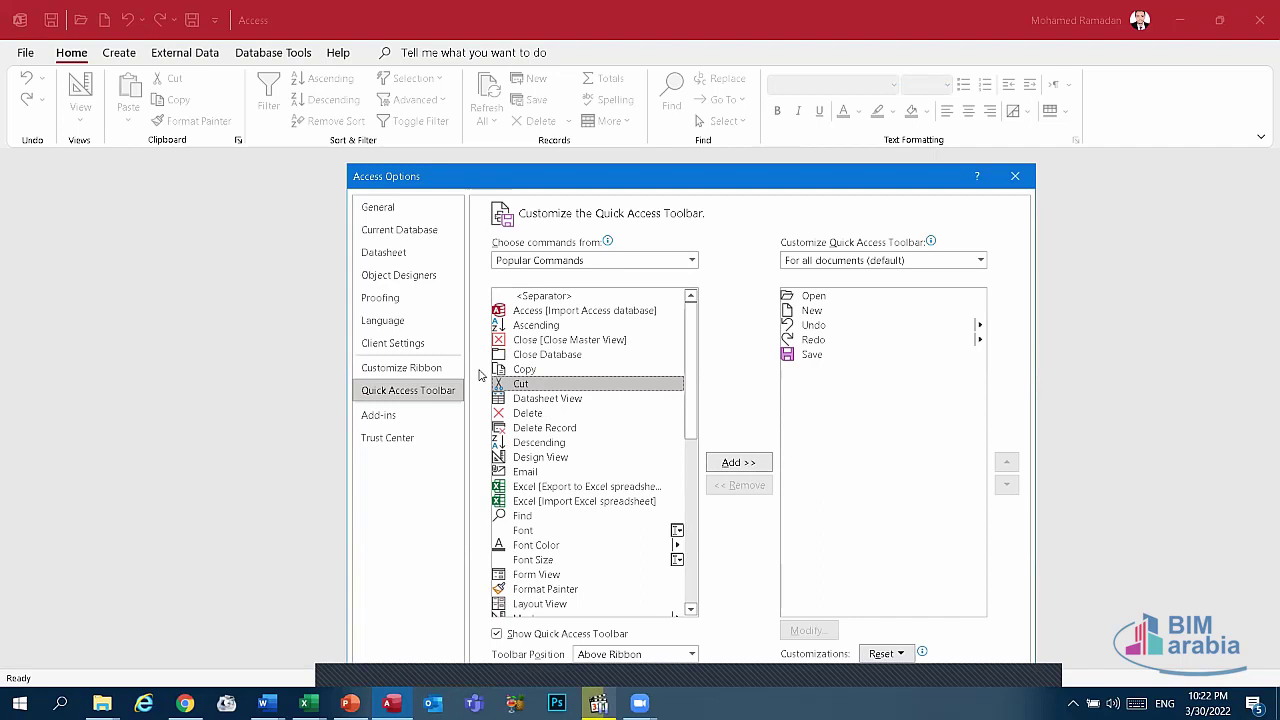
click(738, 462)
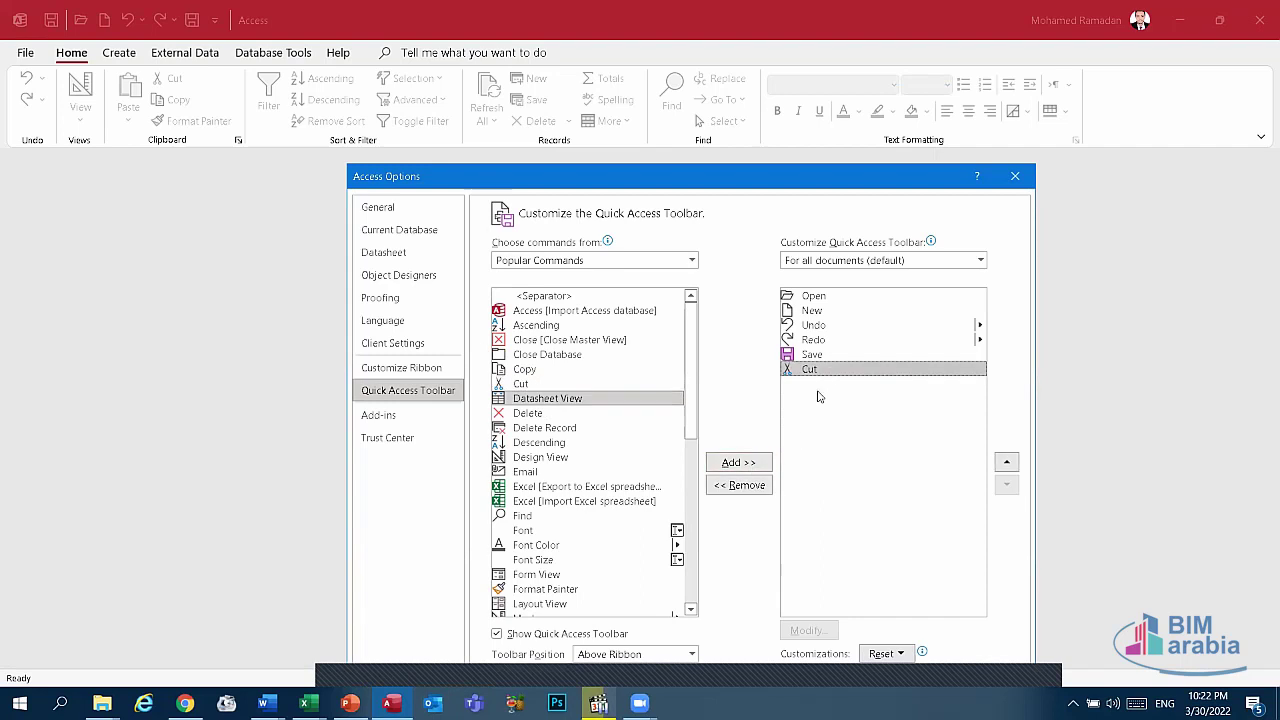
click(739, 485)
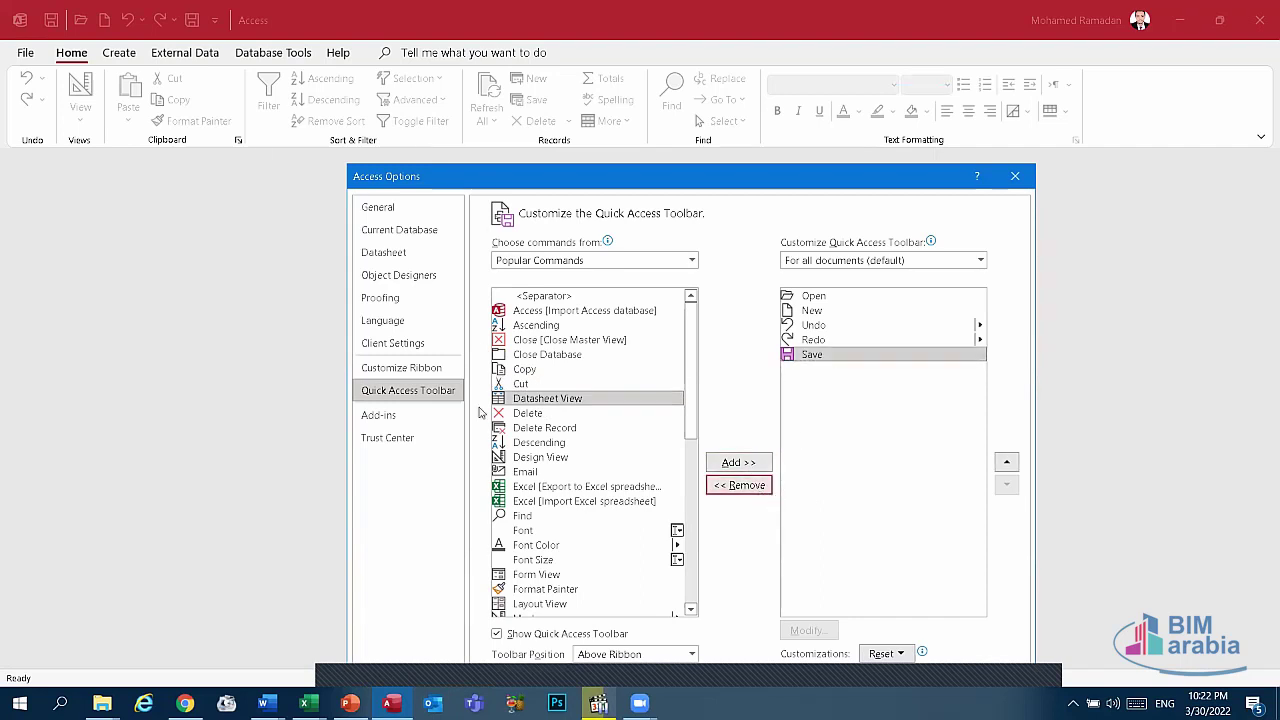
click(376, 346)
Move the Access Options window up and browse the Client Settings, Language and Datasheet pages.
scroll(590, 360, down, 3)
scroll(600, 360, down, 3)
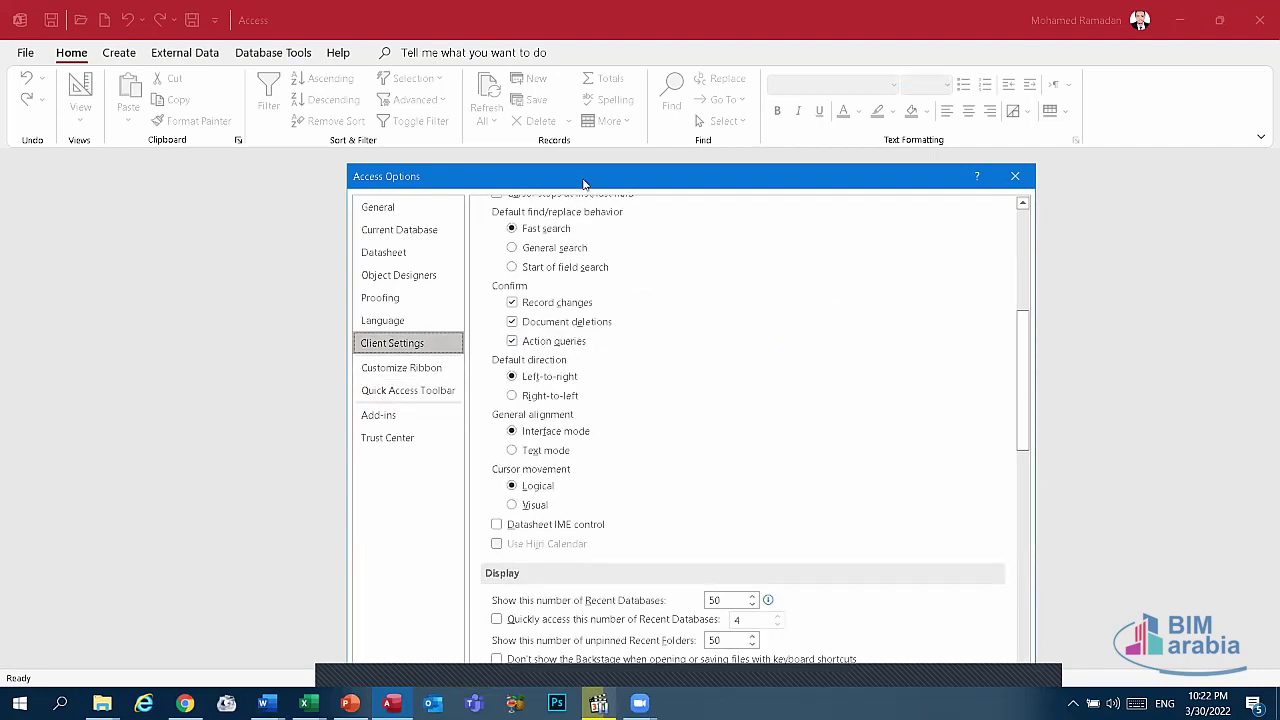
drag(585, 183, 487, 80)
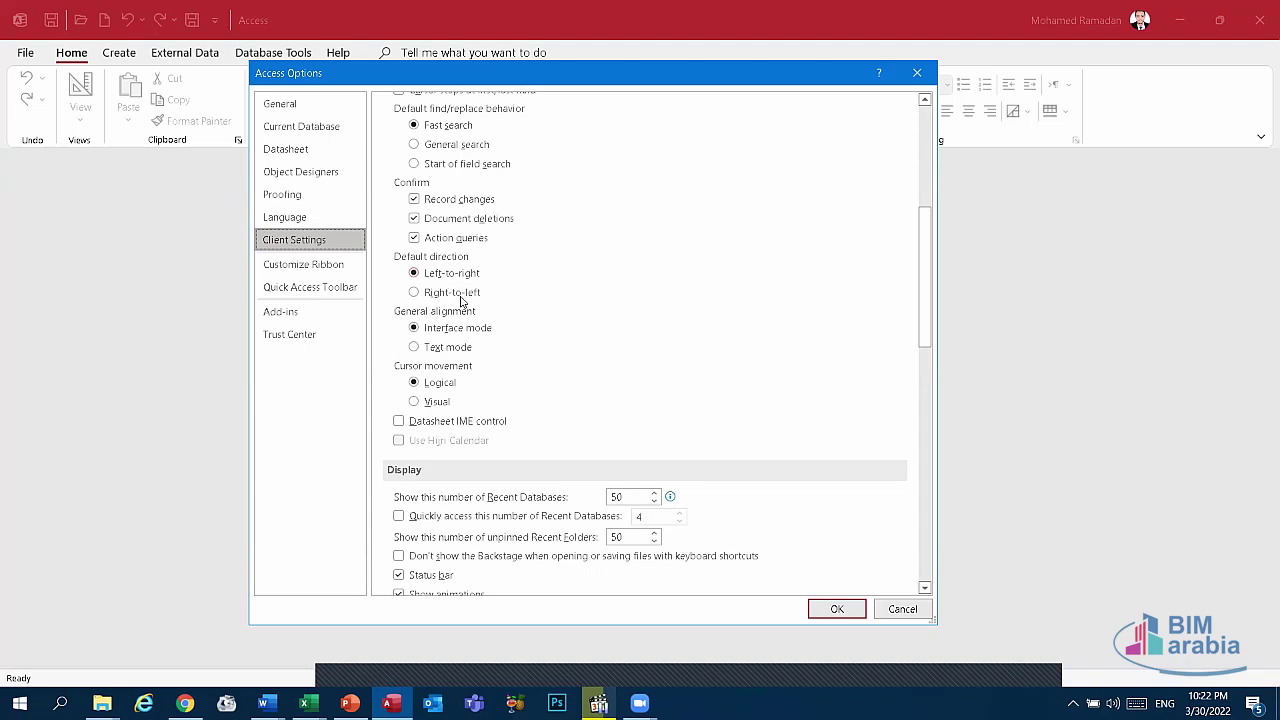
click(320, 216)
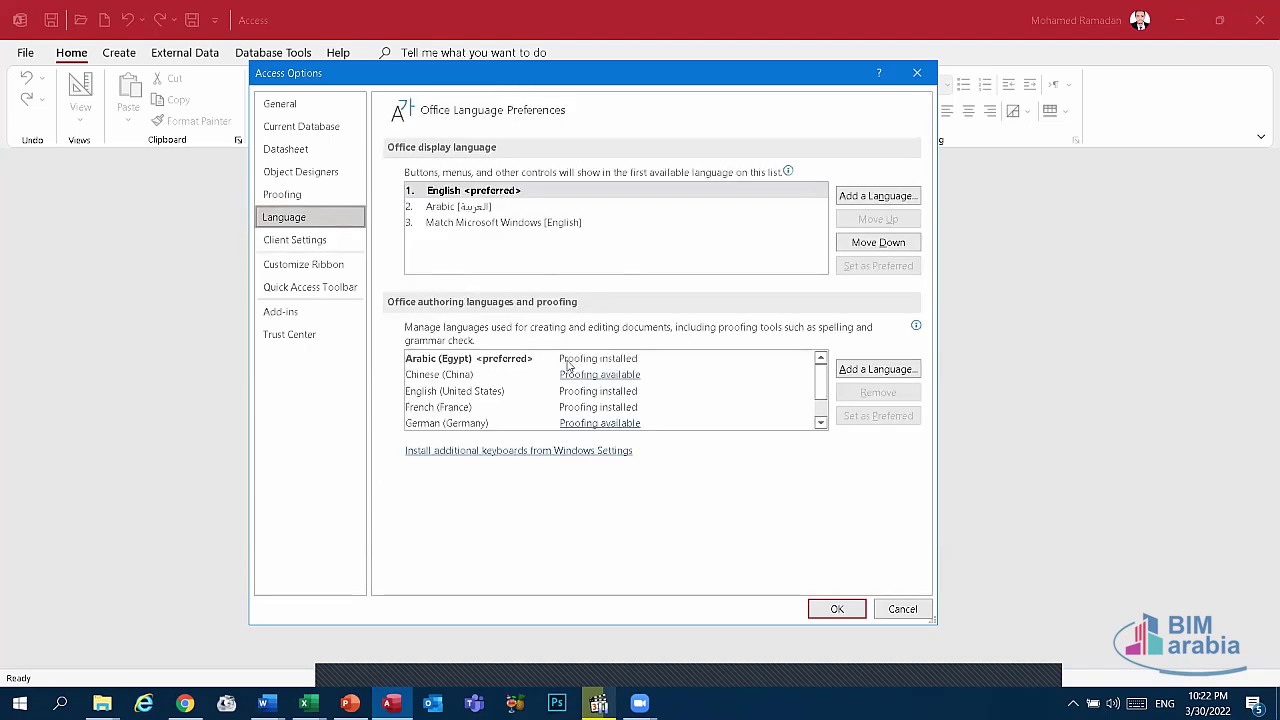
click(334, 155)
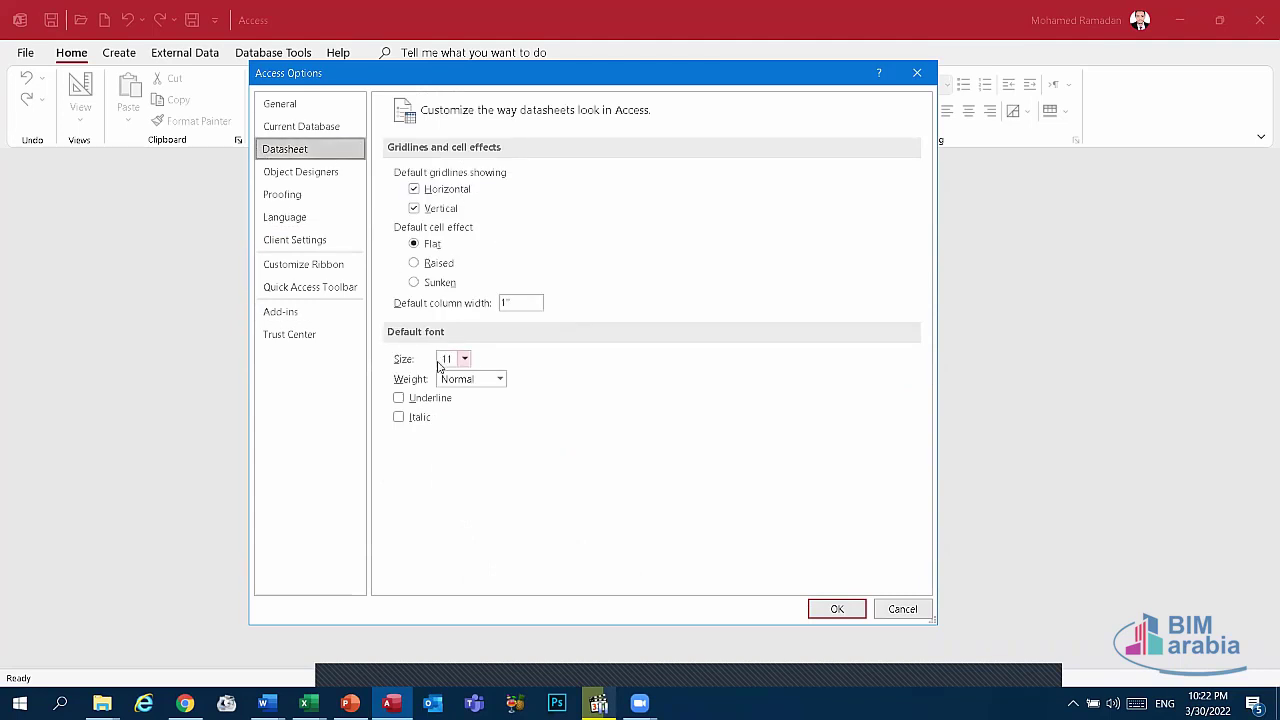
Check the default font Weight choices, leave it at Normal, and return to the General page.
click(456, 379)
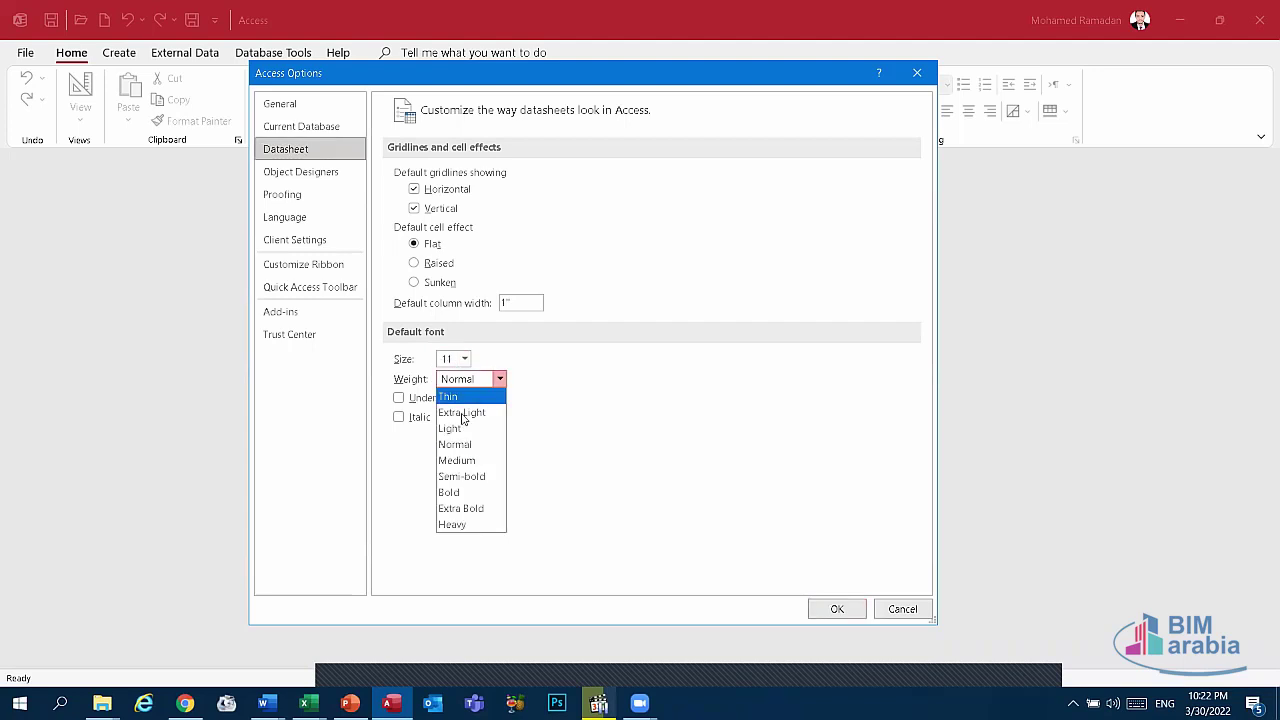
click(447, 378)
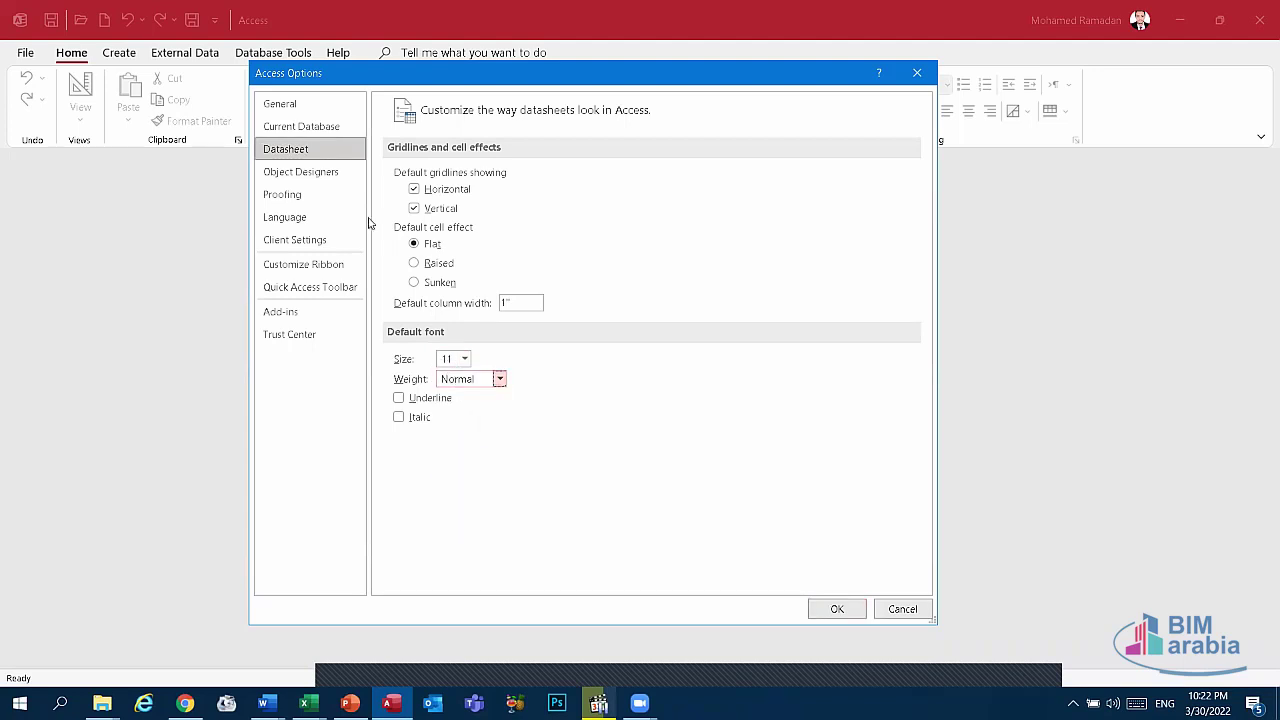
click(340, 126)
click(300, 103)
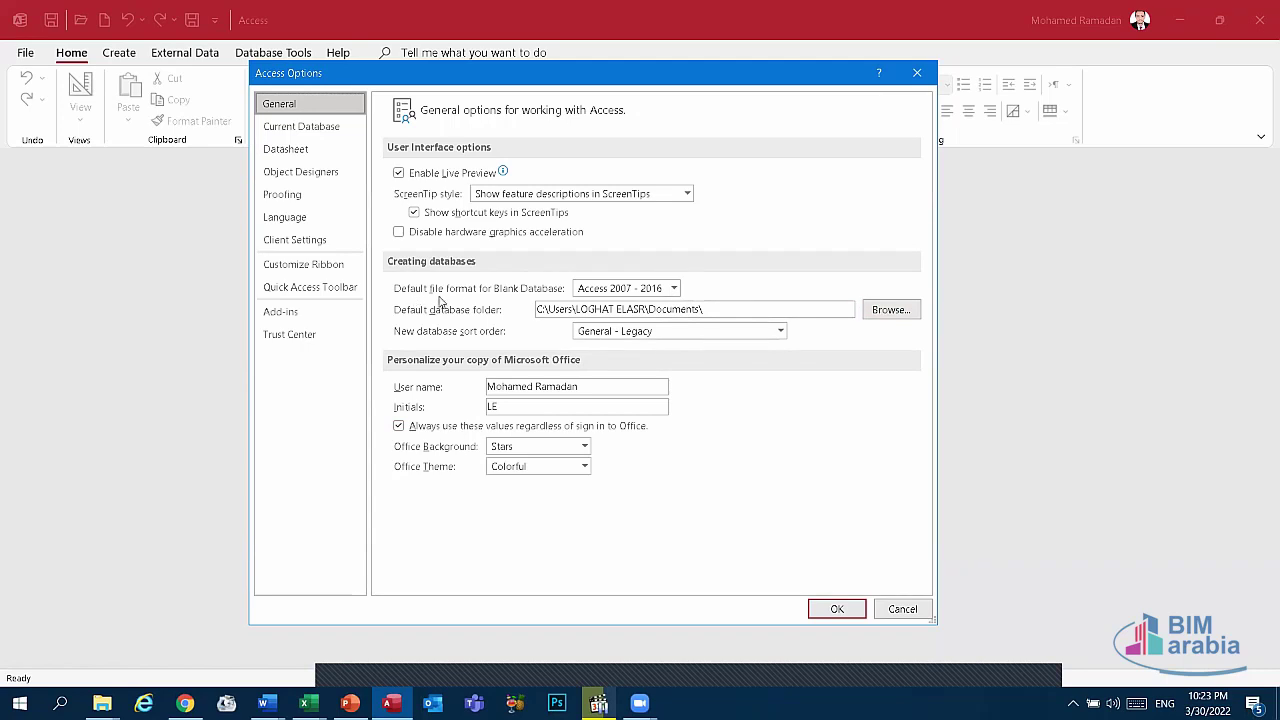
click(601, 291)
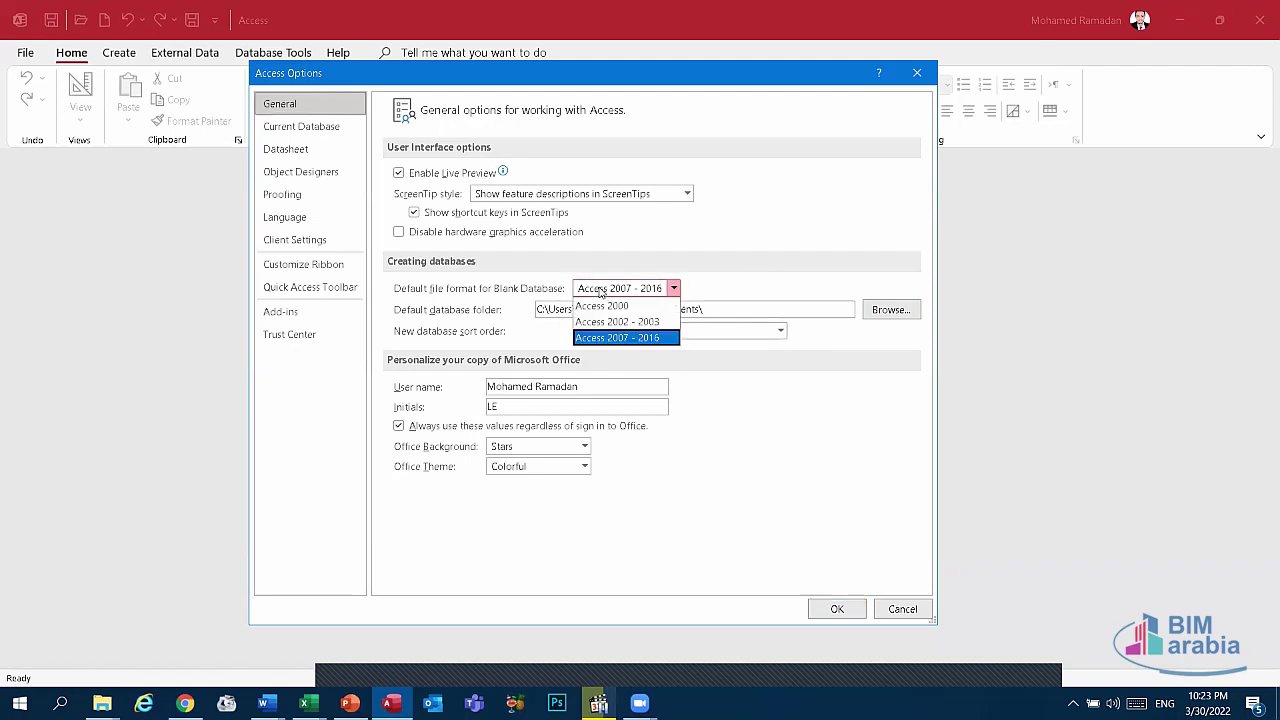
click(603, 291)
click(612, 292)
click(617, 293)
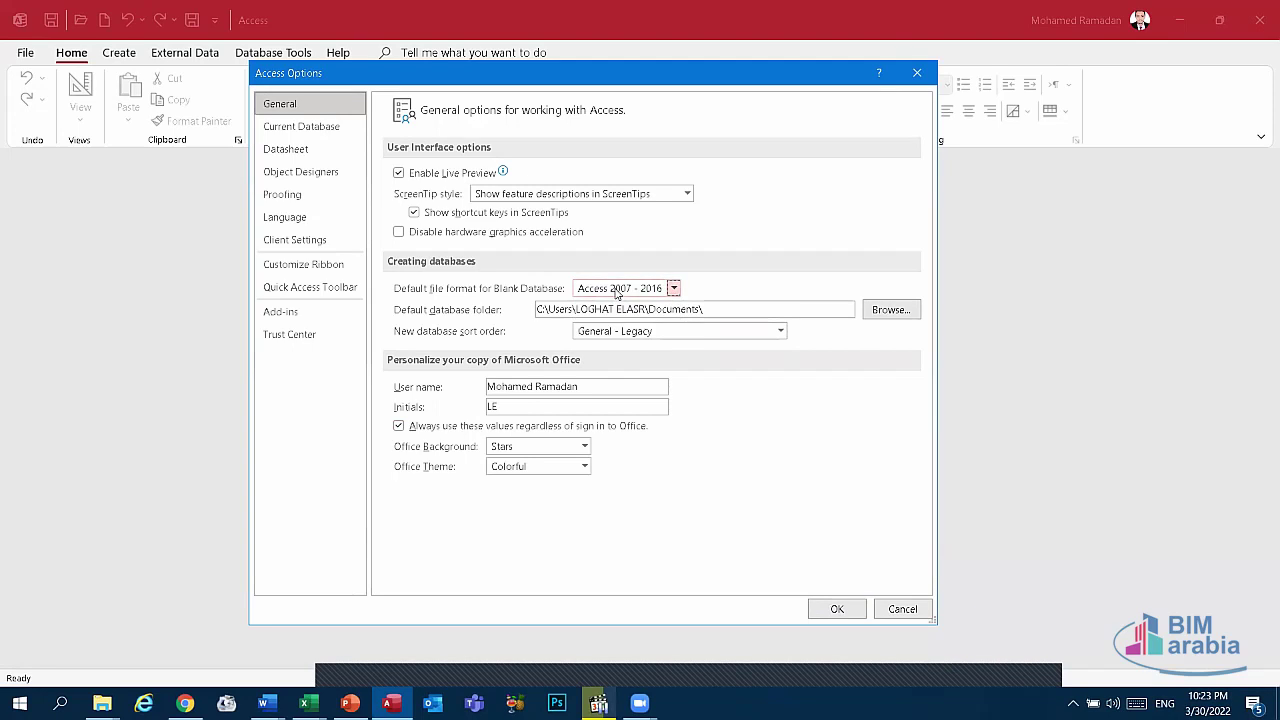
click(615, 293)
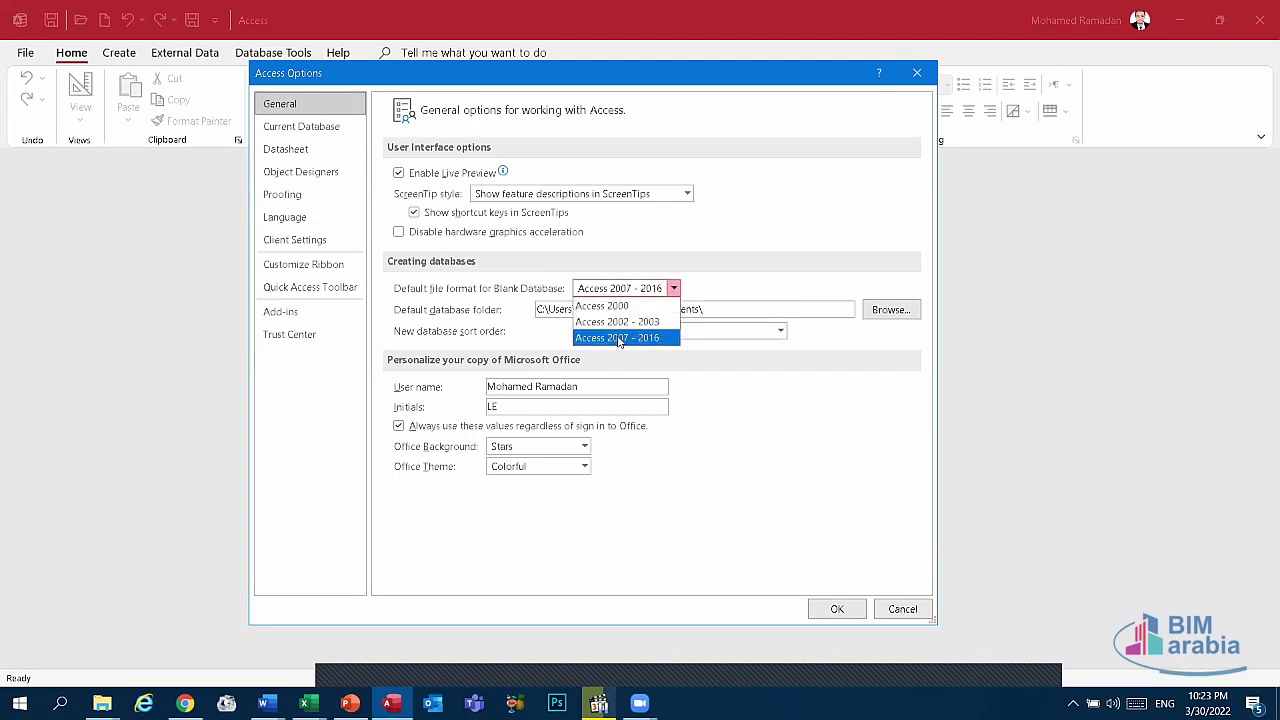
click(619, 341)
click(674, 288)
click(667, 341)
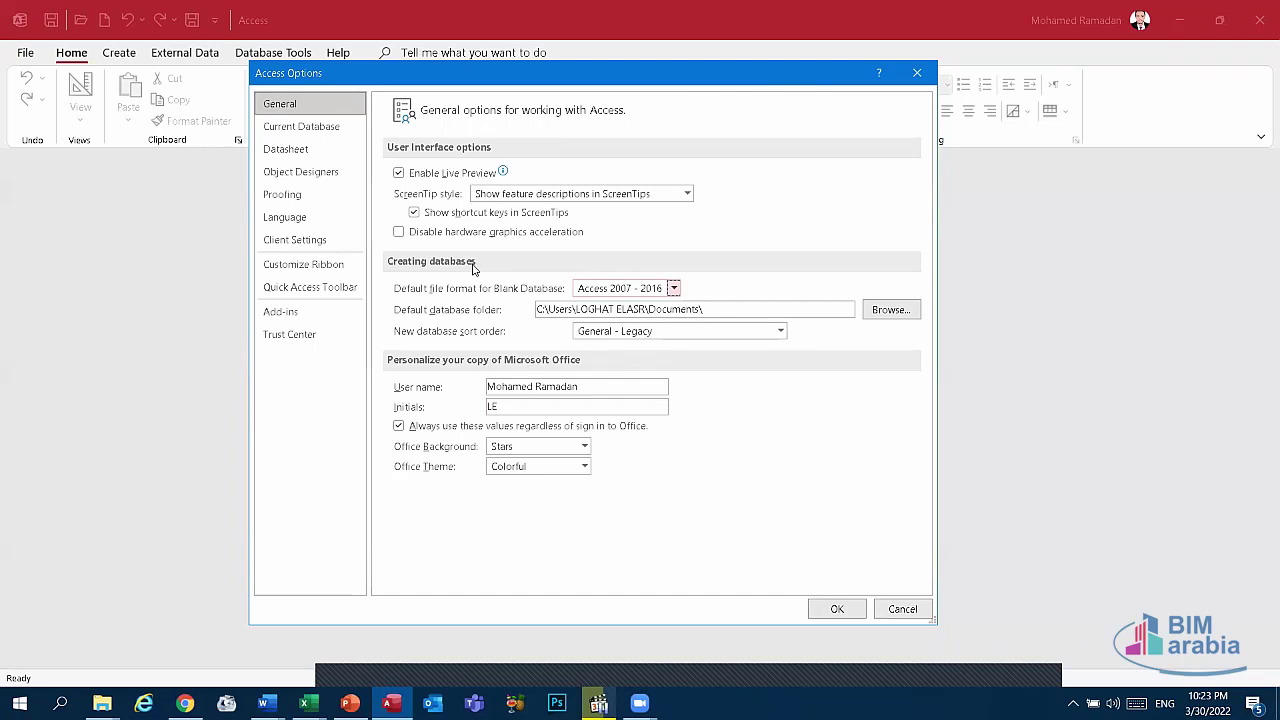
Close Access Options, open Database58, and close the employee workbook without saving.
click(916, 72)
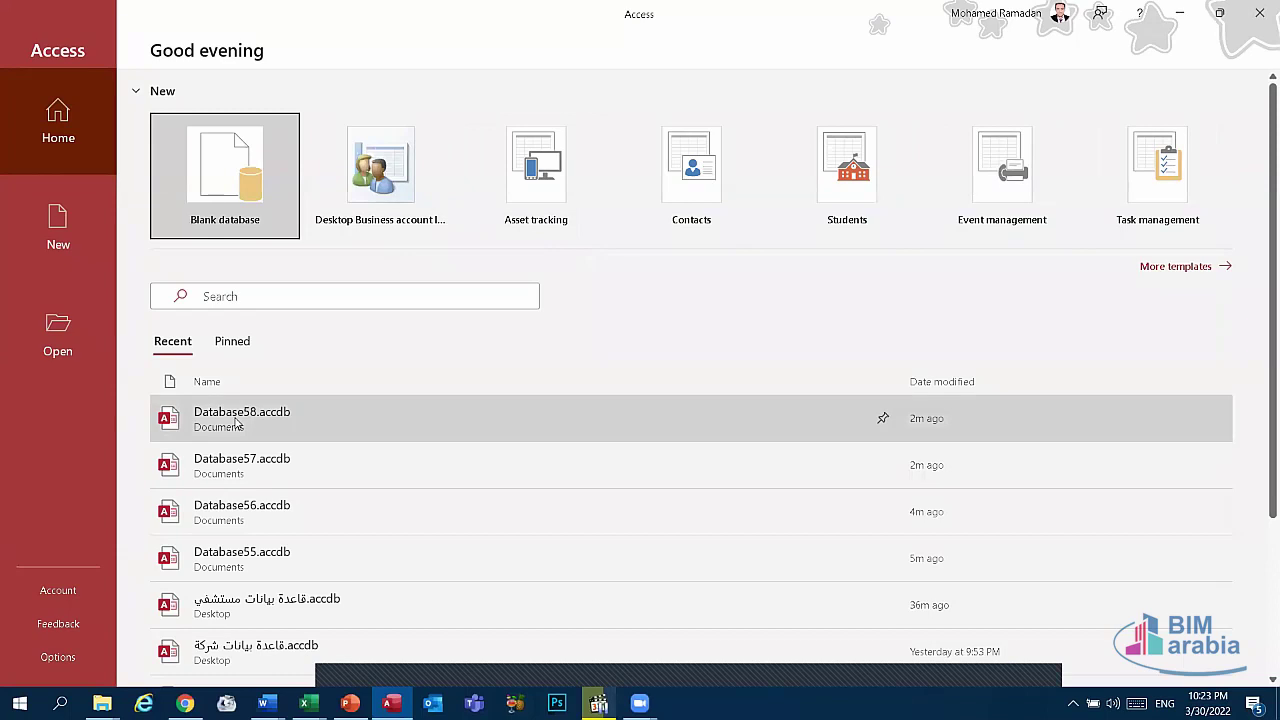
click(194, 421)
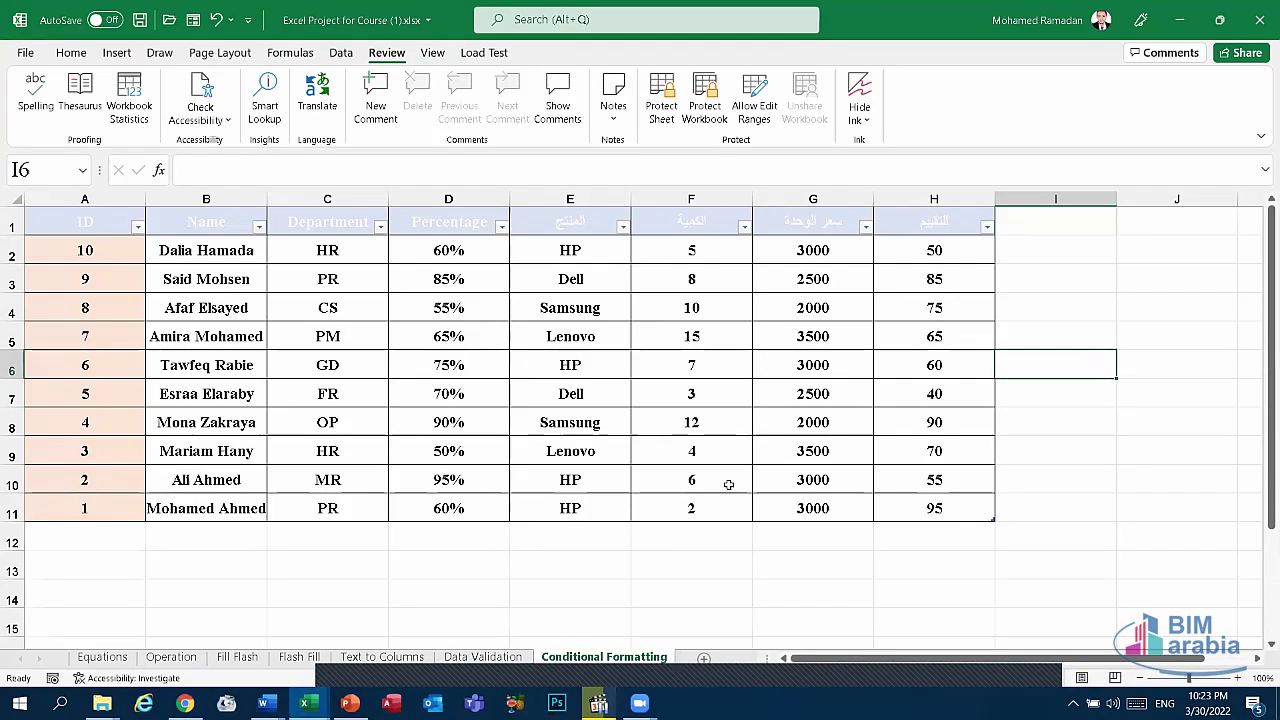
click(728, 486)
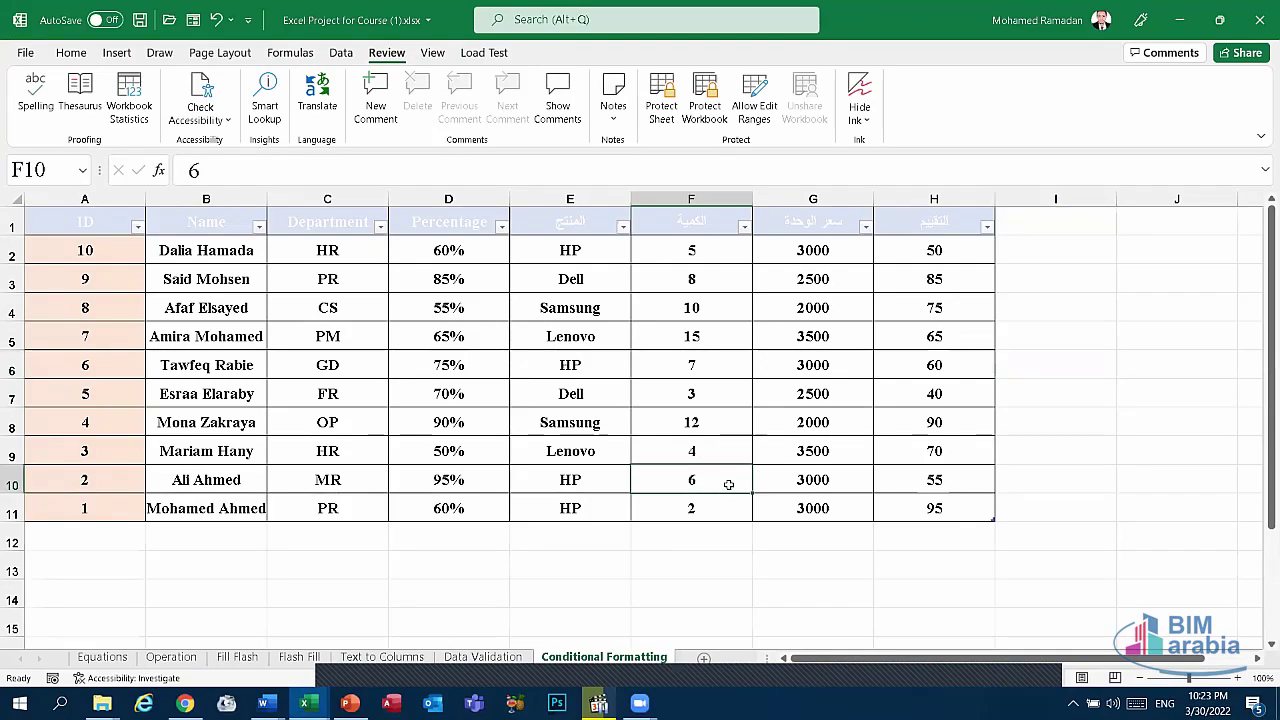
click(1260, 19)
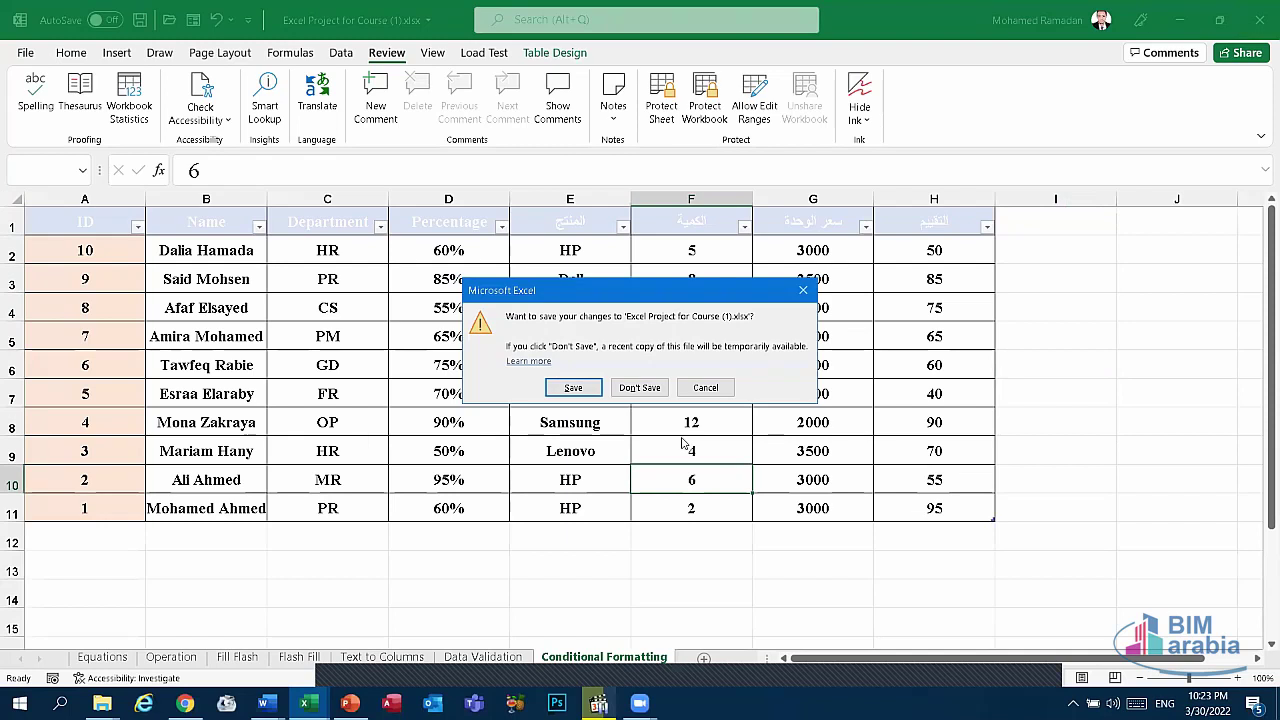
click(655, 387)
Close the PowerPoint presentation and Word document unsaved, then close the remaining Excel workbook.
key(alt+F4)
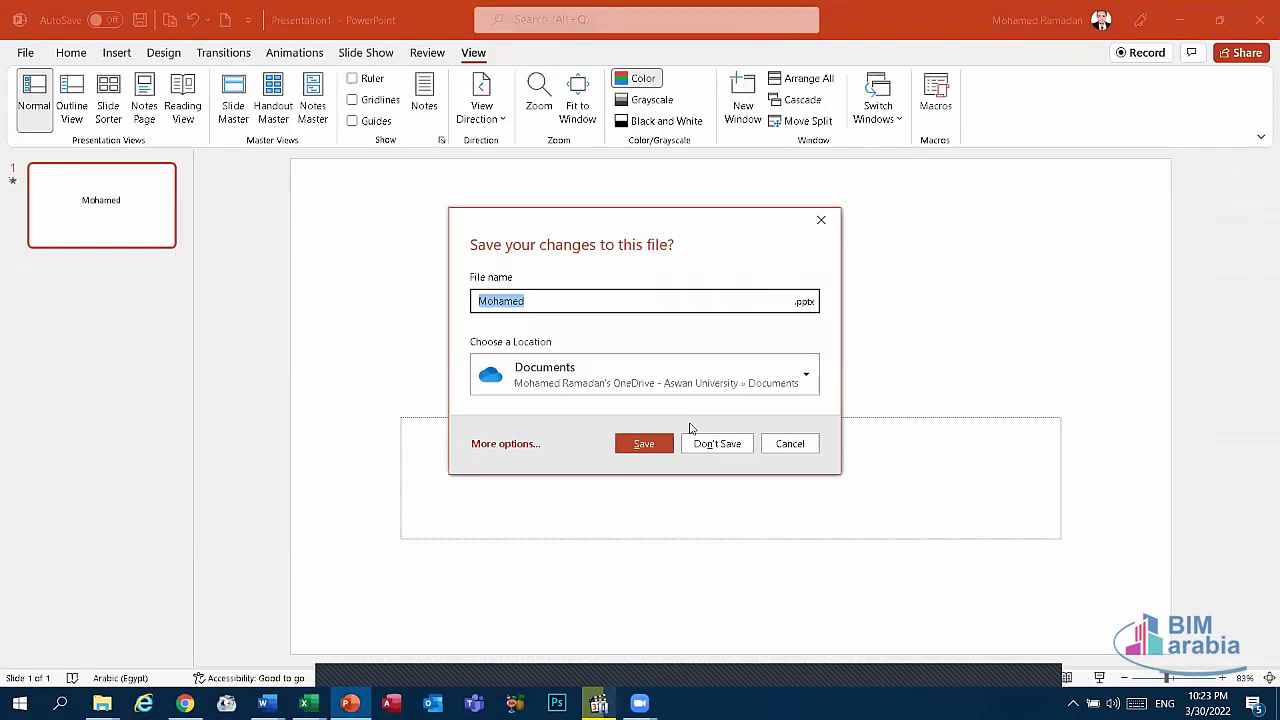
click(717, 443)
key(ctrl+a)
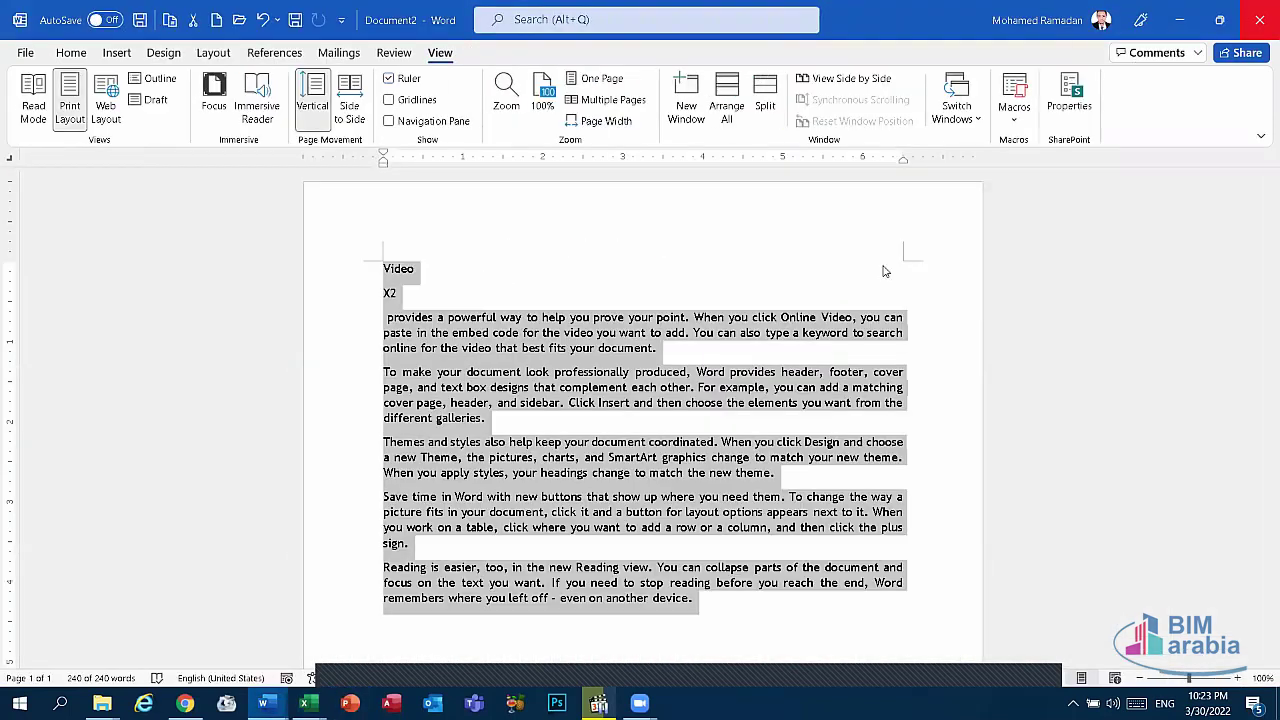
key(alt+F4)
click(718, 445)
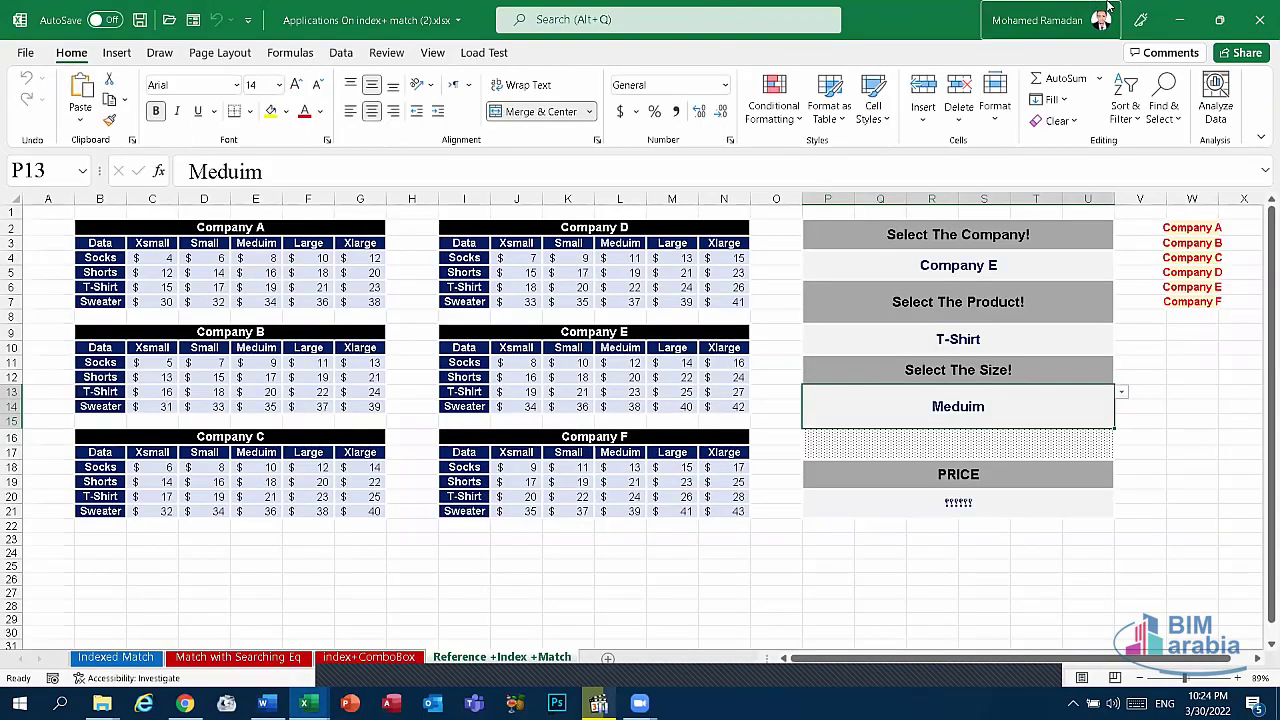
key(alt+F4)
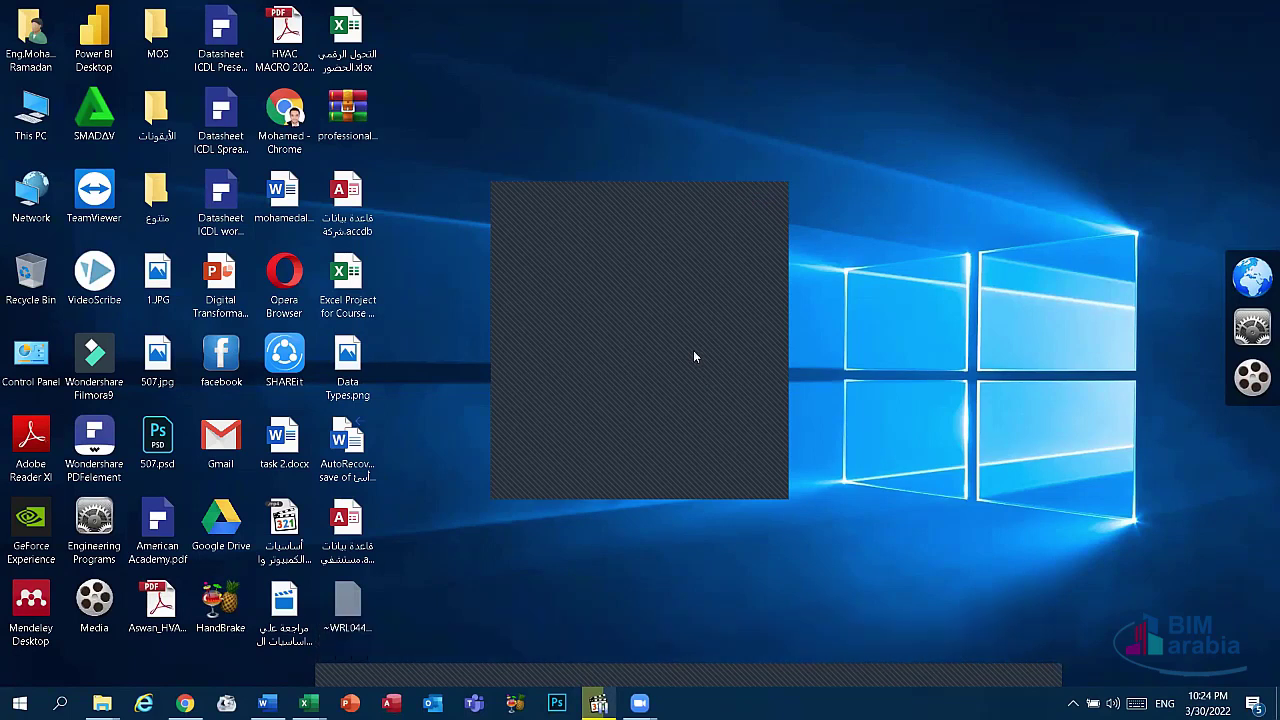
Close the leftover blank window on the desktop.
click(762, 198)
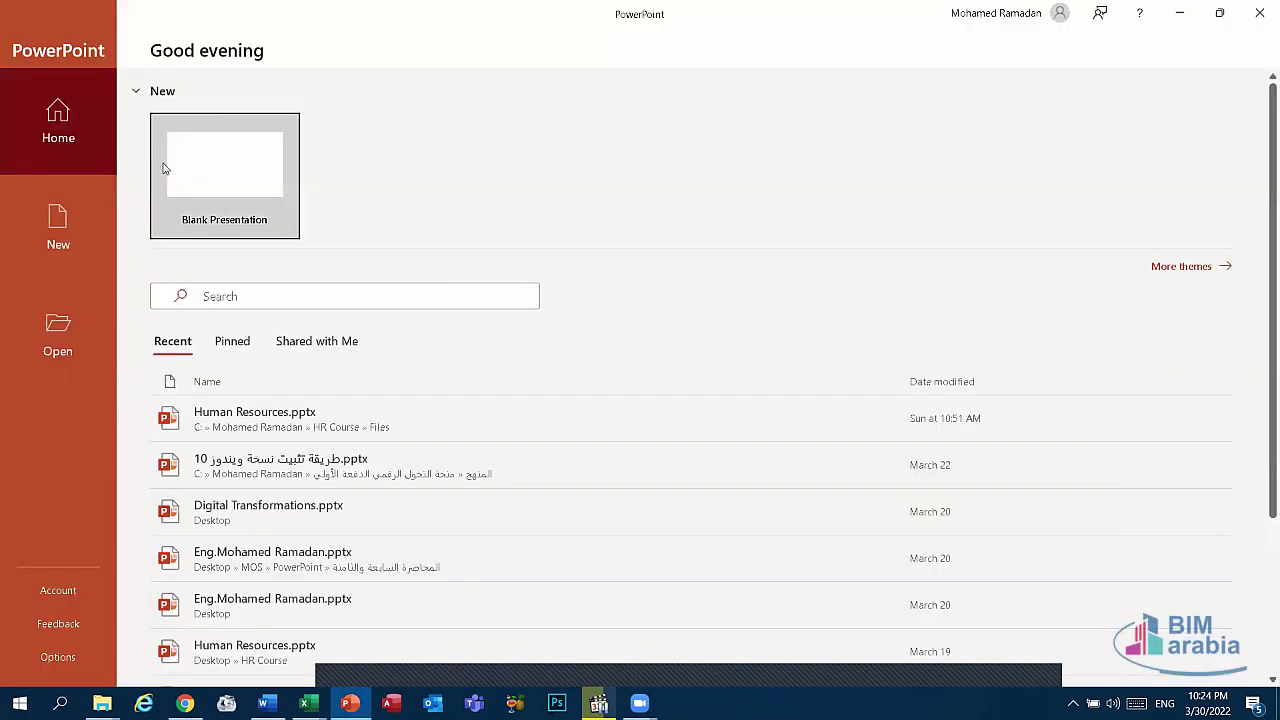
Start a blank presentation and delete its title and subtitle placeholders.
click(164, 167)
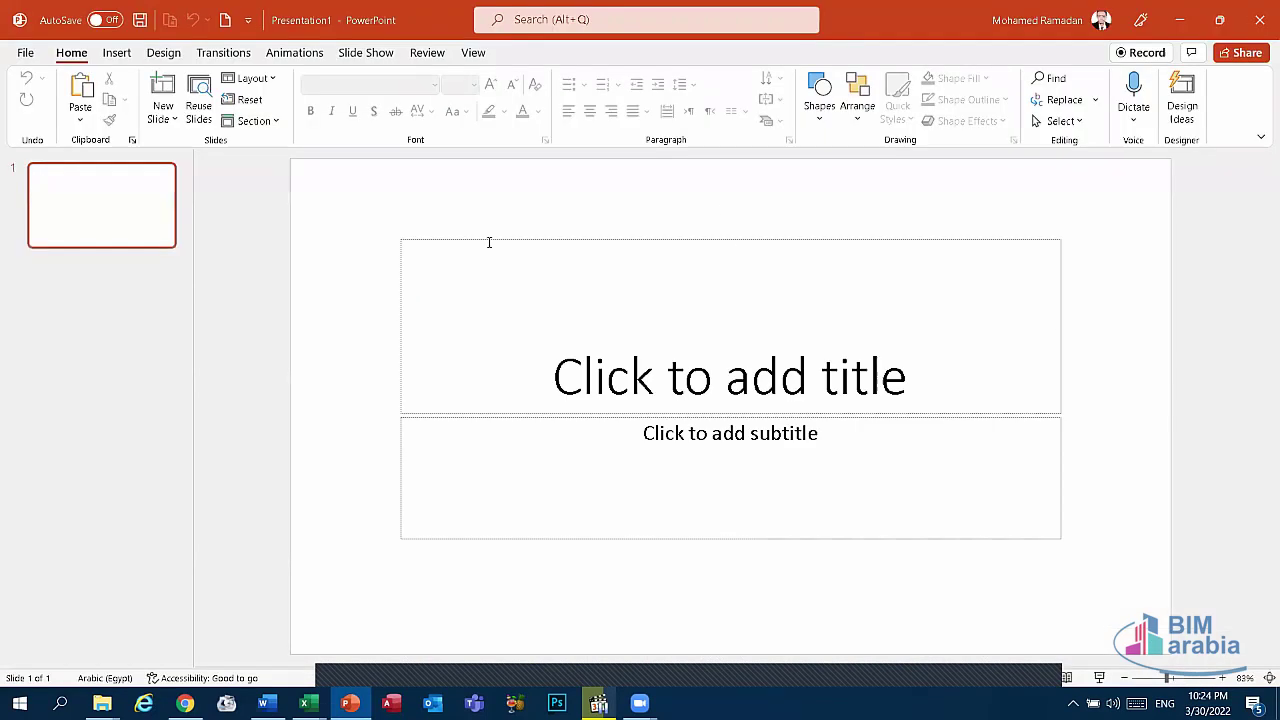
click(489, 242)
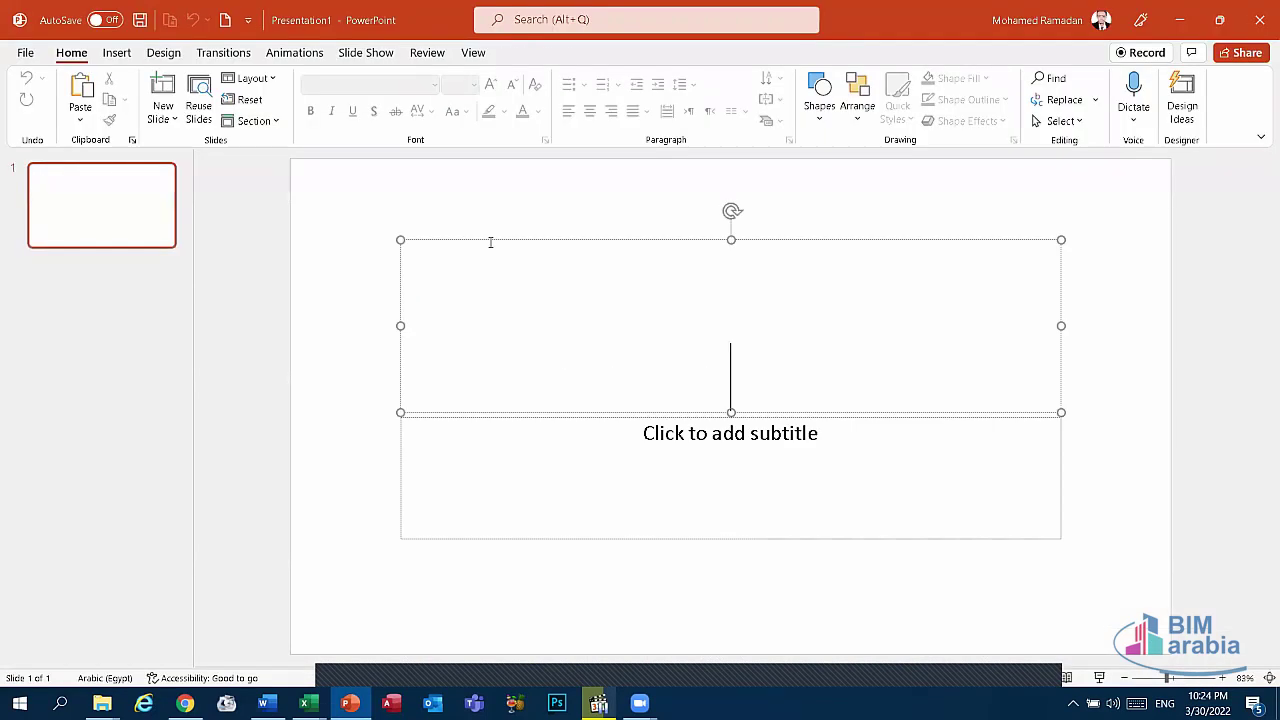
click(494, 244)
key(Delete)
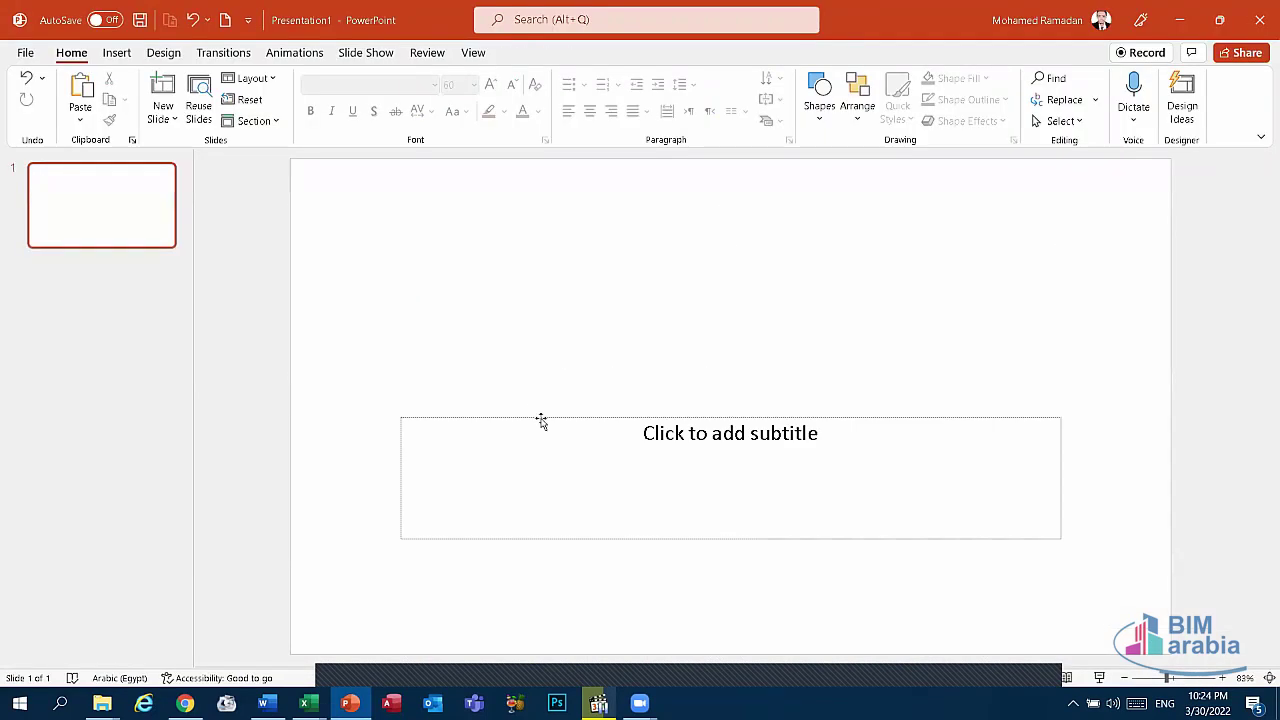
click(540, 420)
key(Delete)
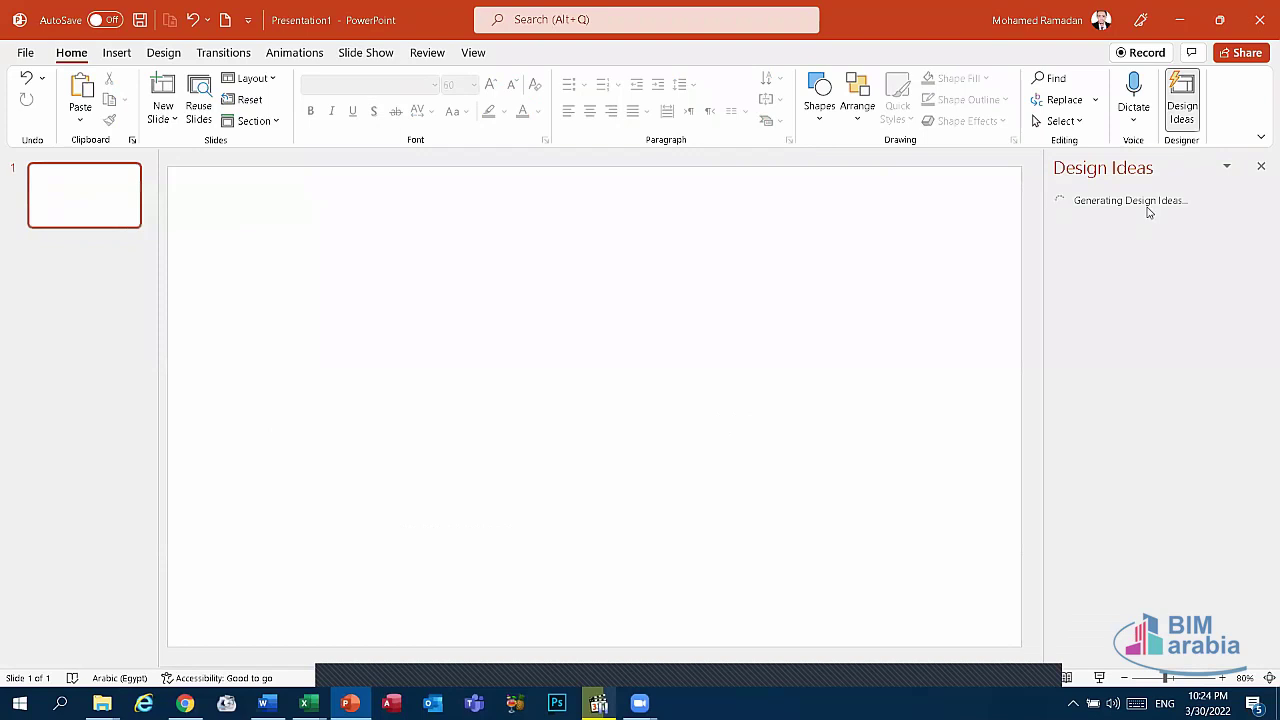
Draw a large text box across the slide, then delete it.
click(117, 53)
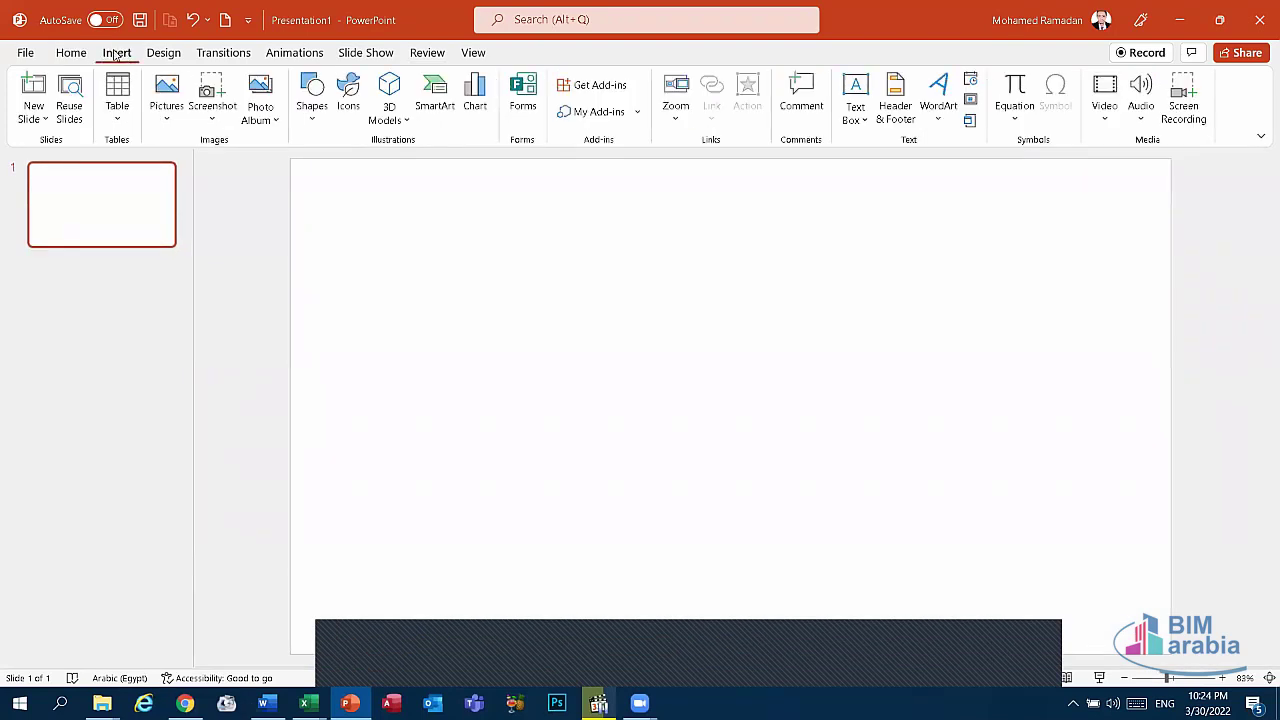
click(857, 84)
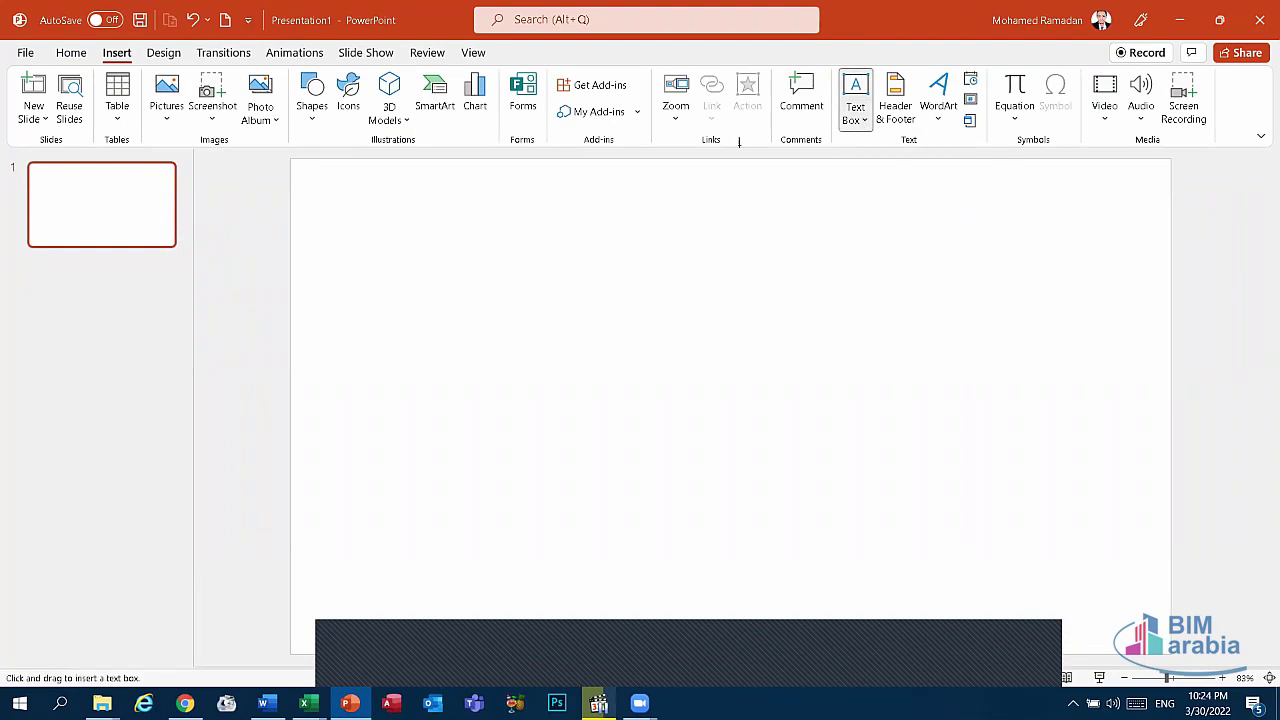
drag(324, 216, 1113, 596)
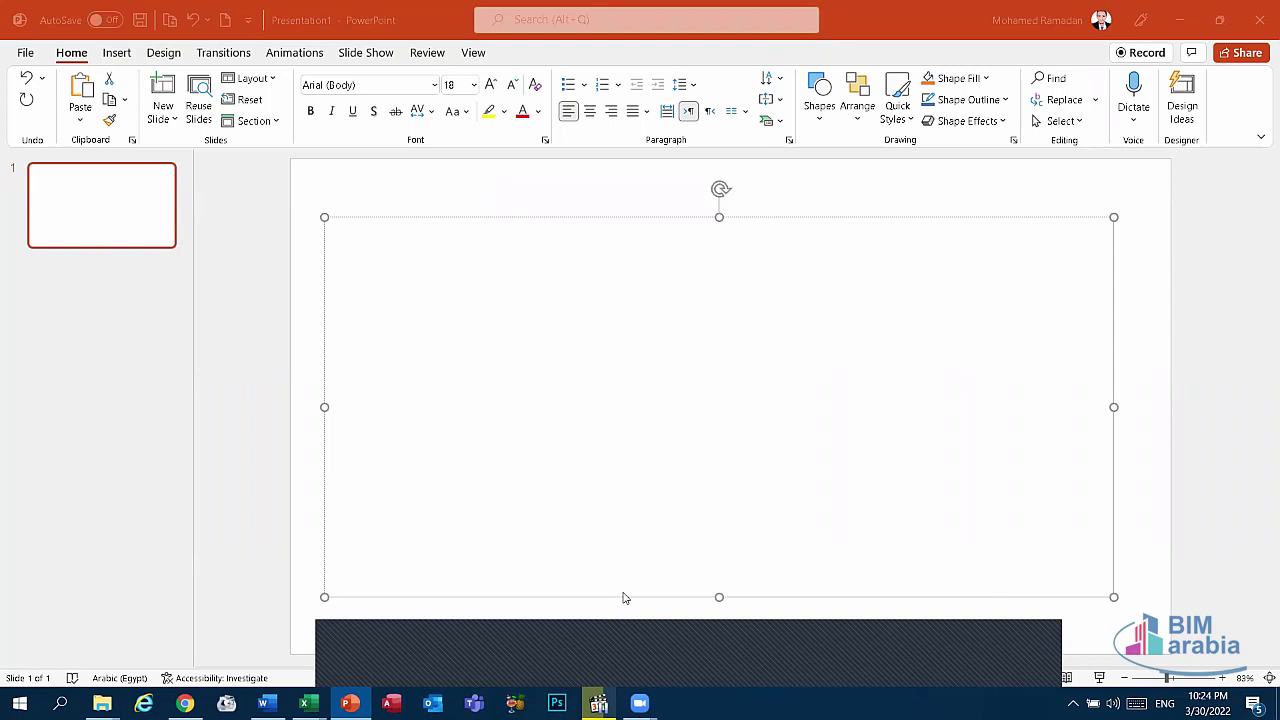
click(613, 600)
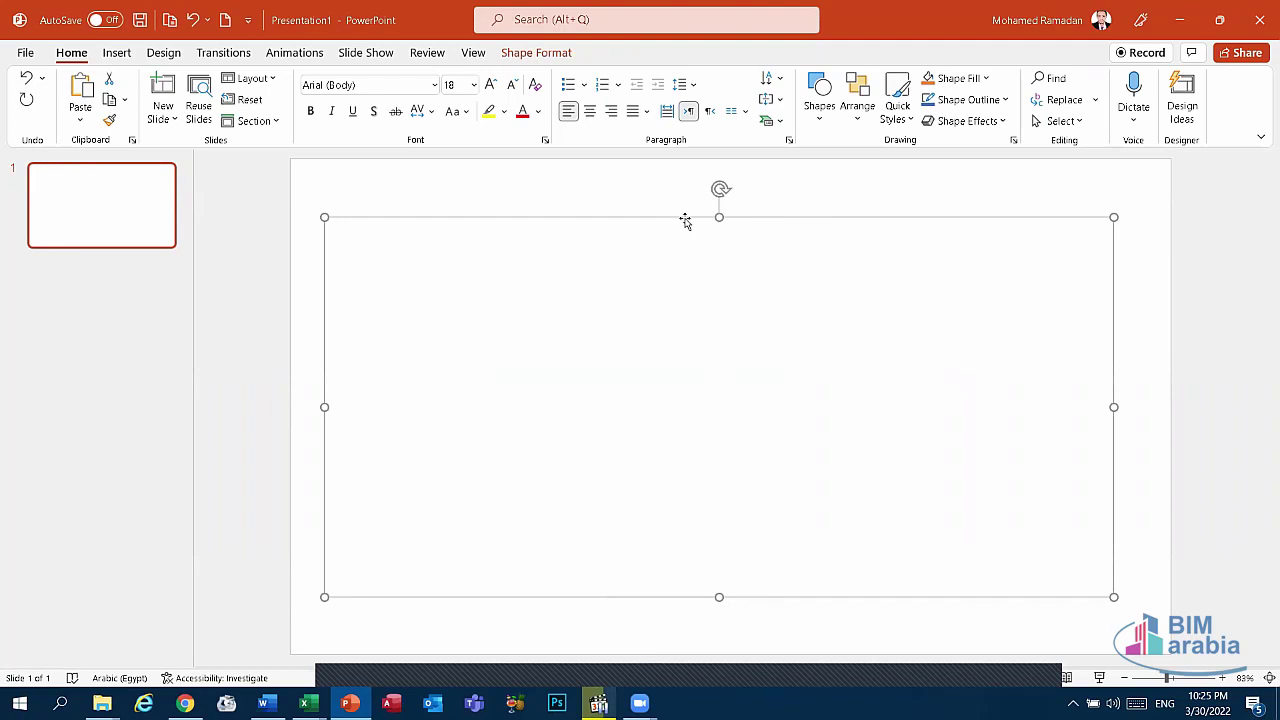
key(Delete)
Draw a second text box, delete it, and close the presentation without saving.
click(162, 53)
click(103, 55)
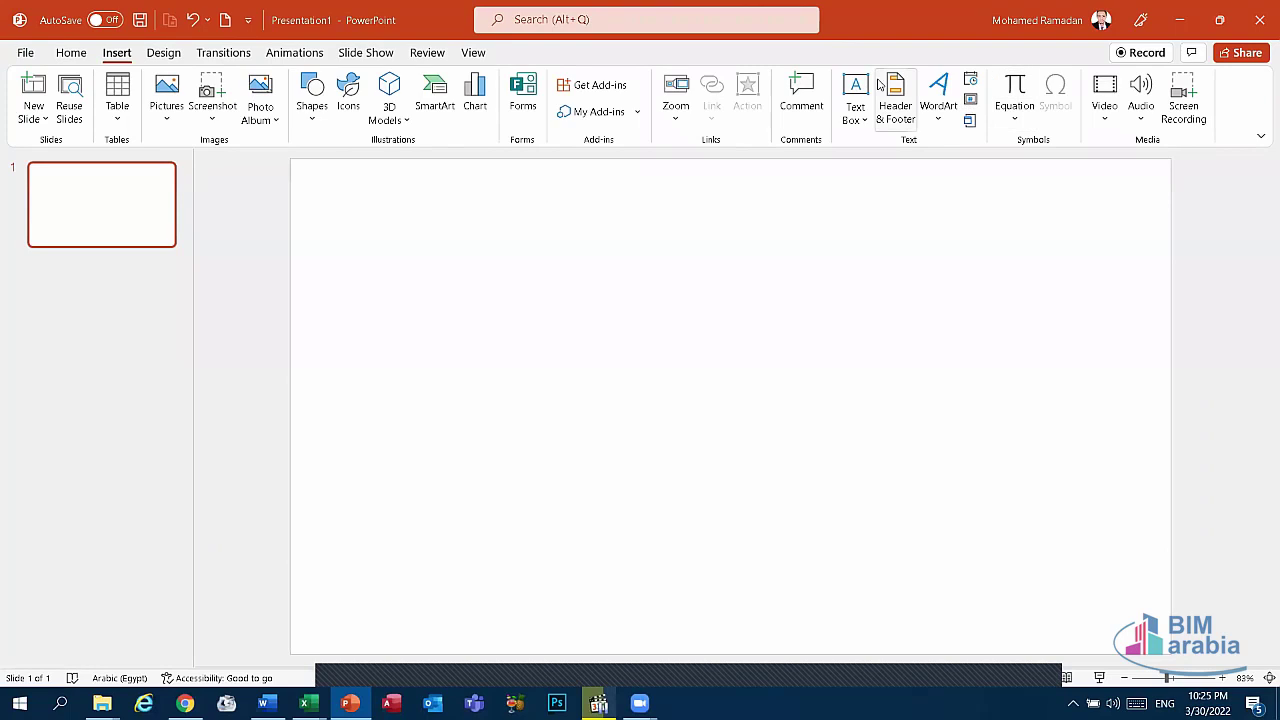
click(853, 100)
mouse_move(363, 173)
mouse_down()
mouse_move(755, 463)
mouse_move(1058, 598)
mouse_up()
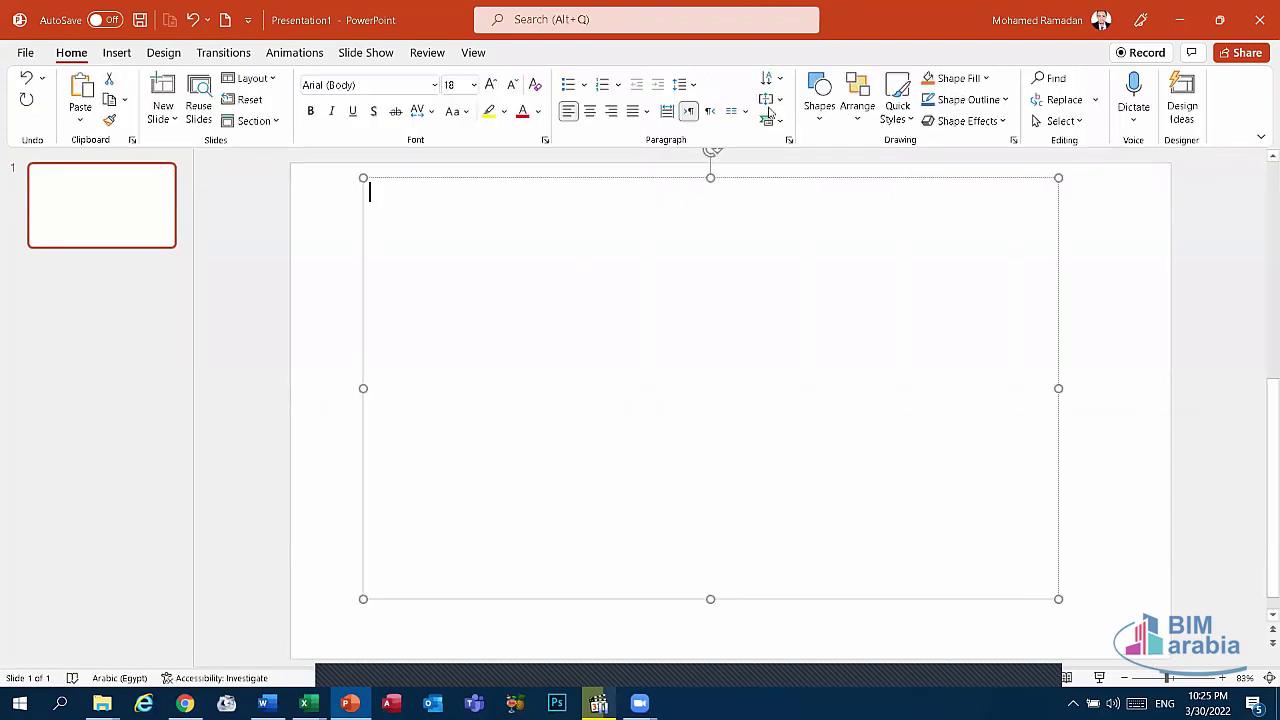
click(766, 190)
key(Delete)
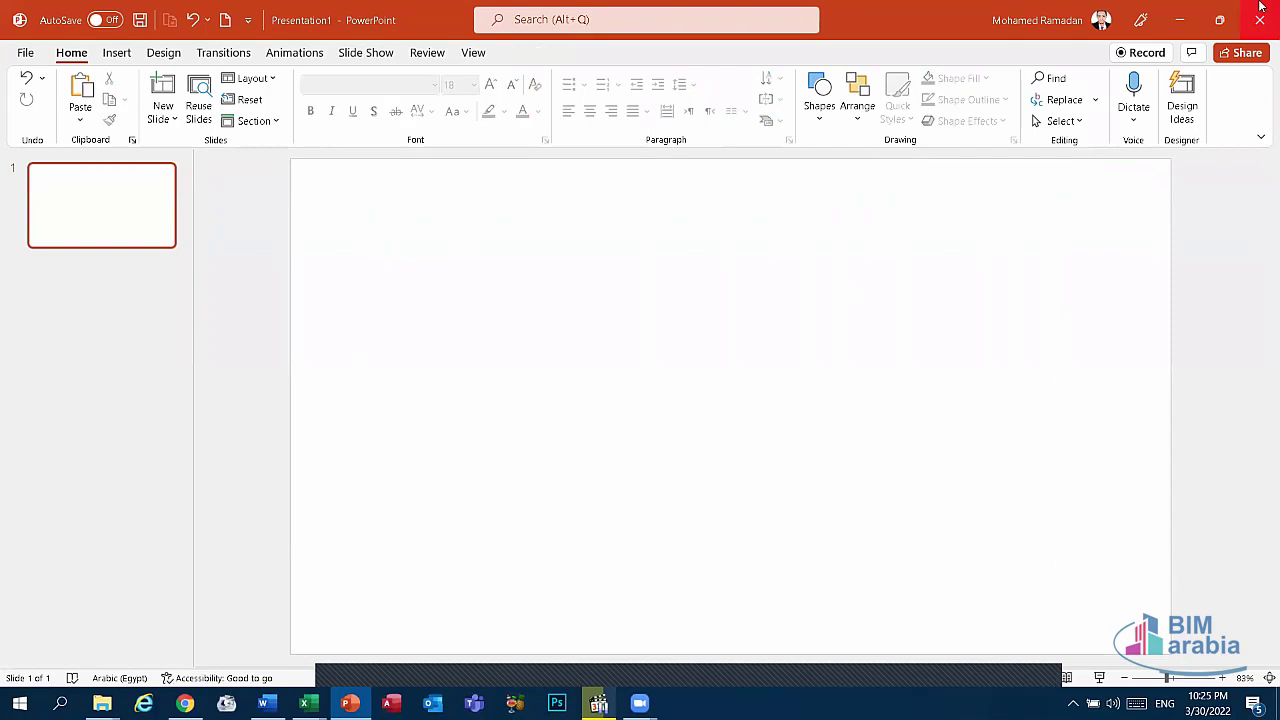
click(1260, 8)
click(711, 446)
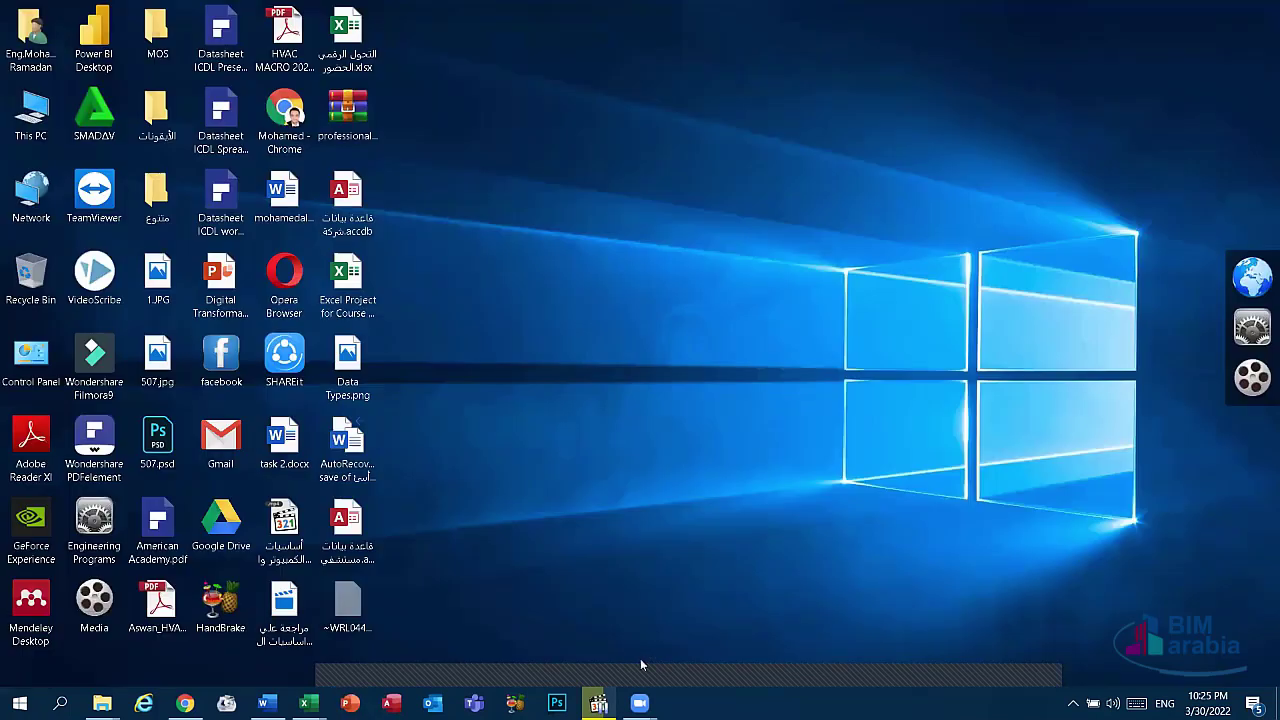
Refresh the desktop, then bring the Applications On index+ match (2).xlsx workbook back on screen.
right_click(720, 354)
click(846, 404)
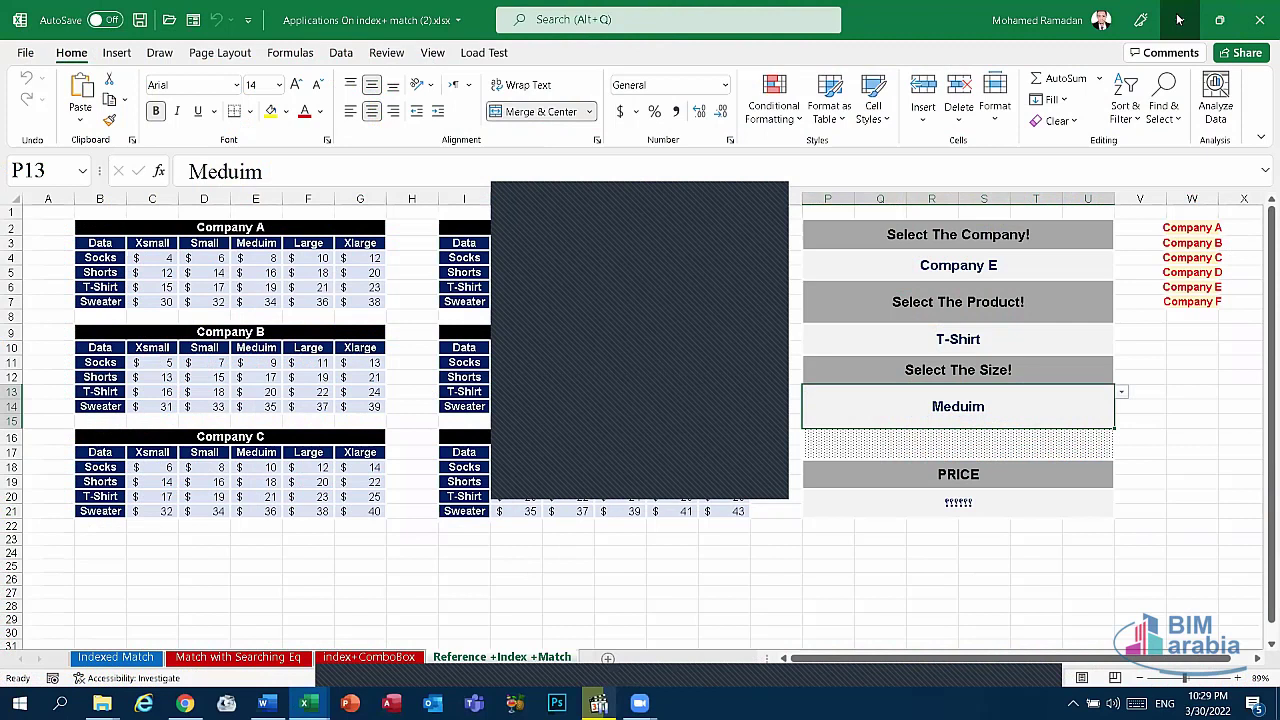
click(1178, 19)
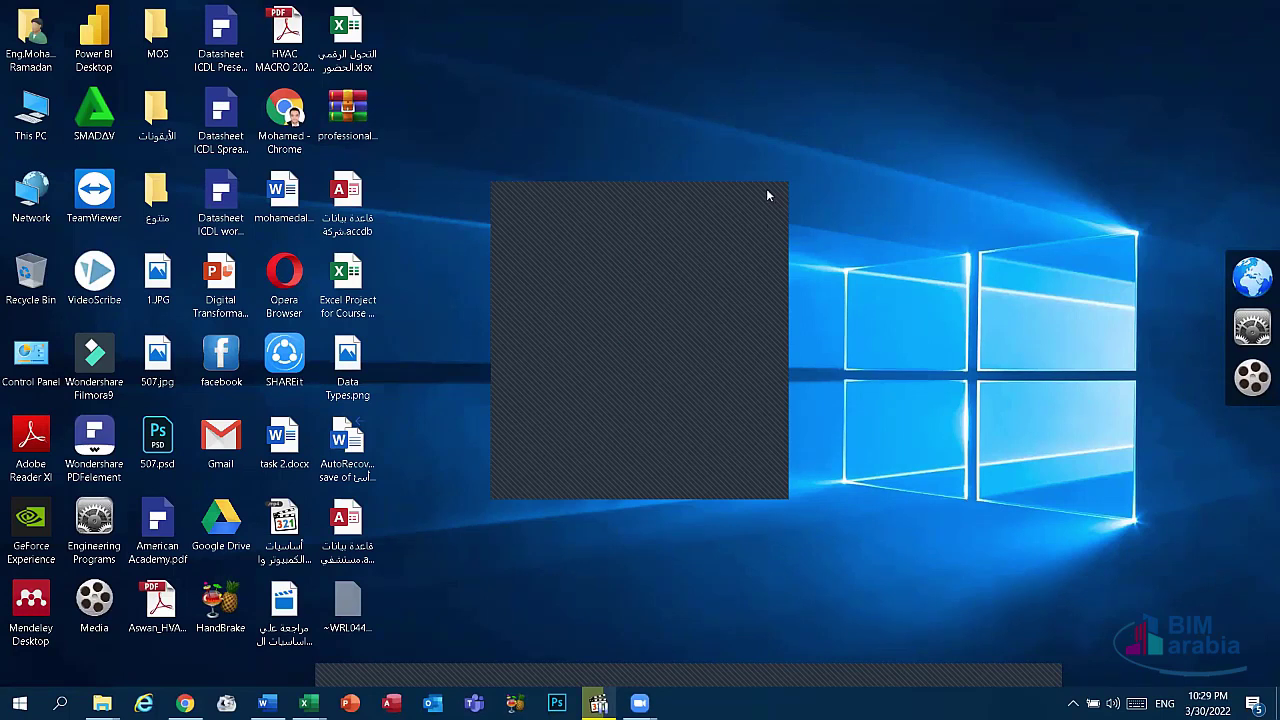
click(350, 285)
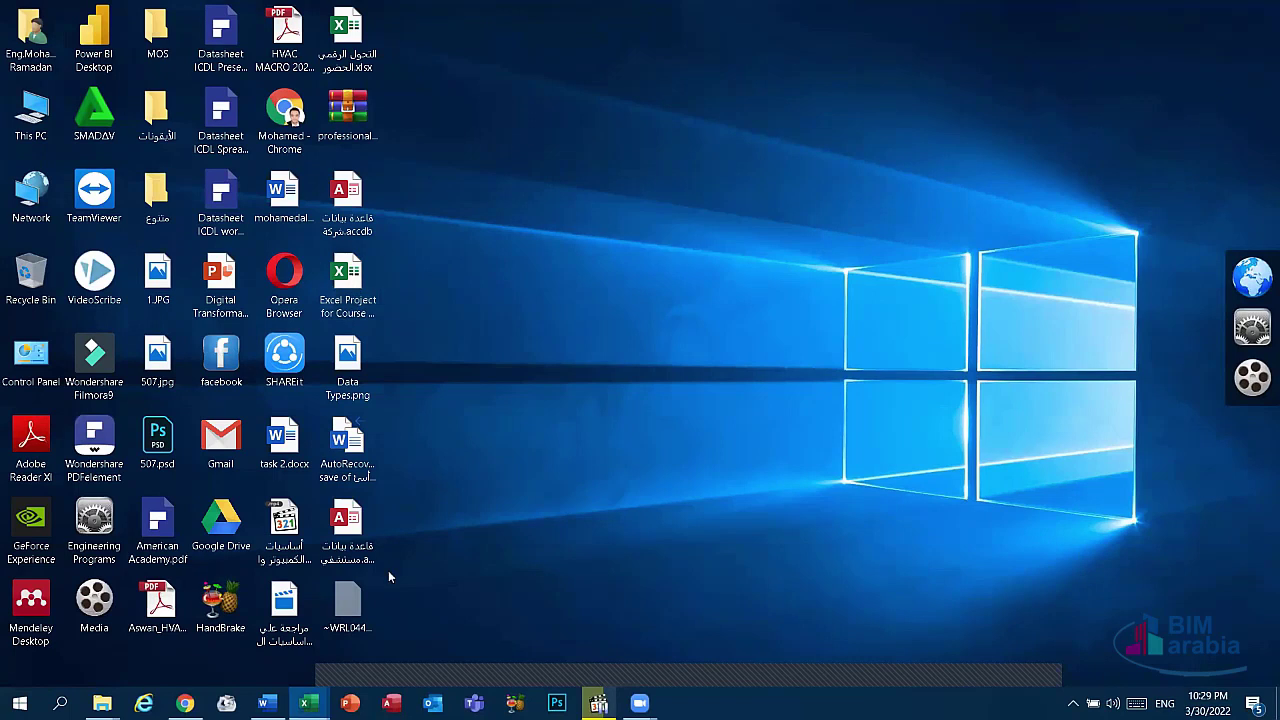
click(305, 703)
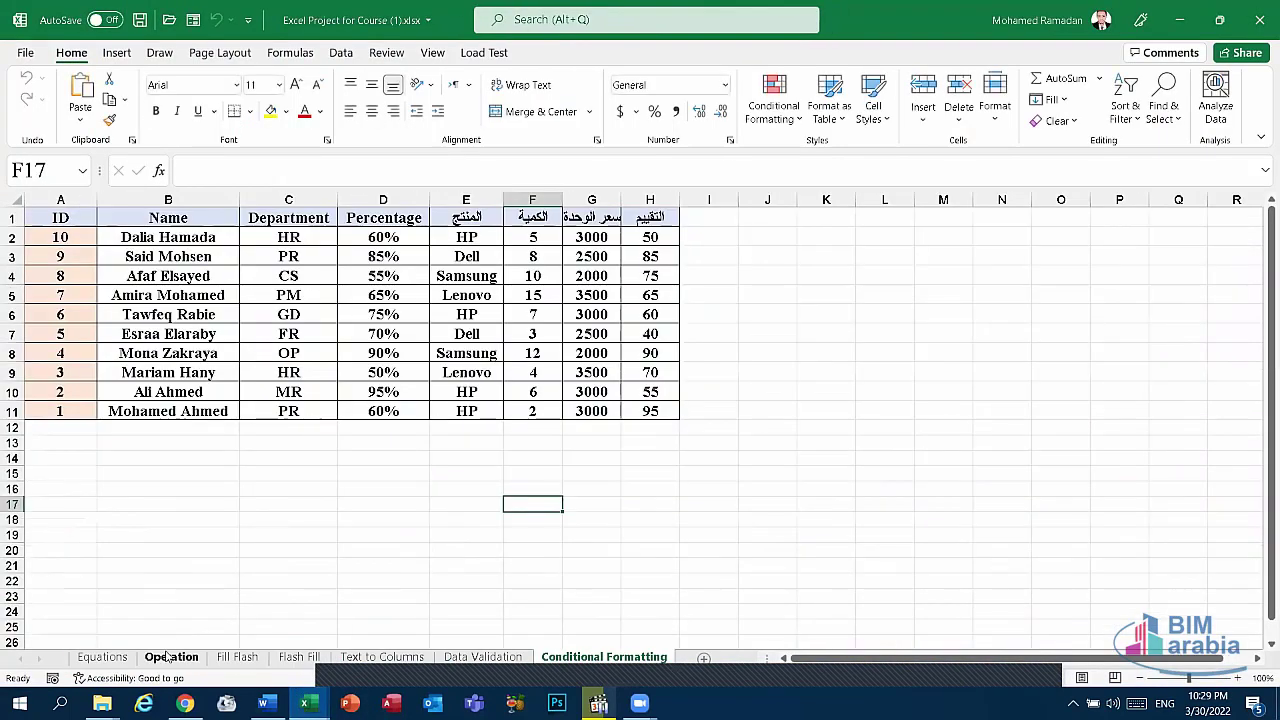
In Excel Project for Course, view the Fill Flash, Flash Fill, Text to Columns and Data Validation sheets.
click(171, 657)
click(237, 657)
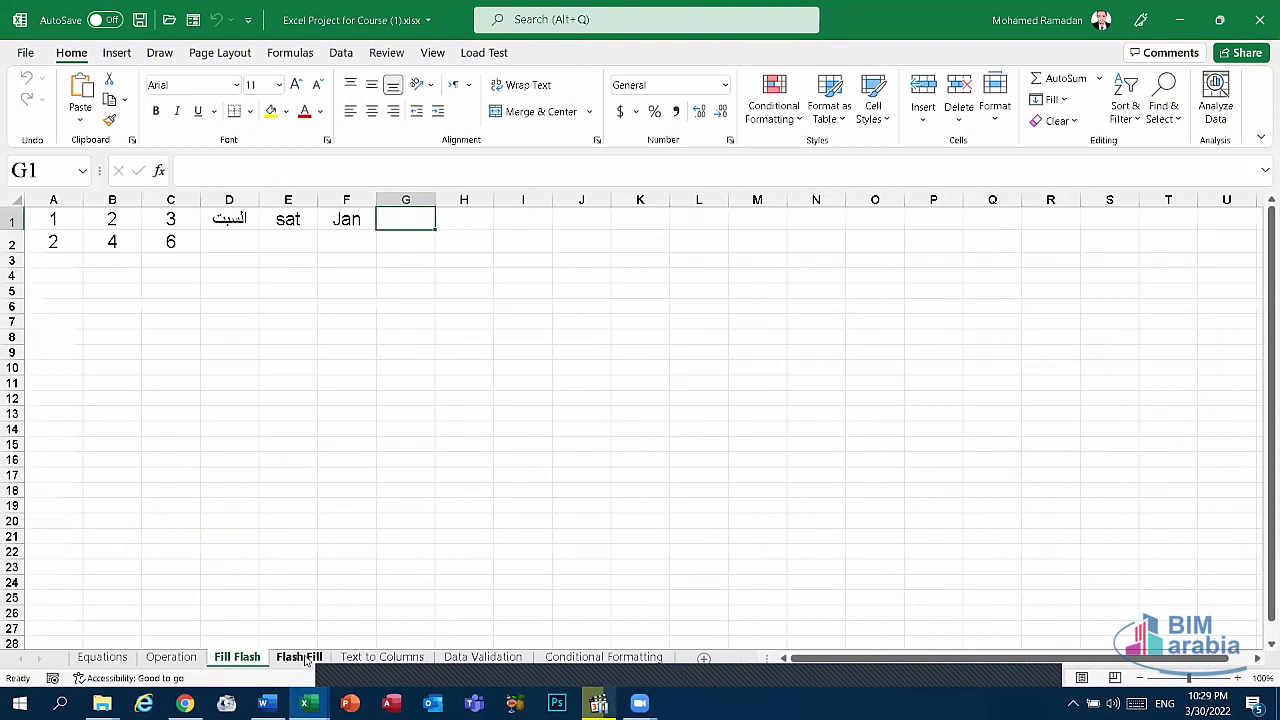
click(300, 657)
click(382, 657)
click(483, 657)
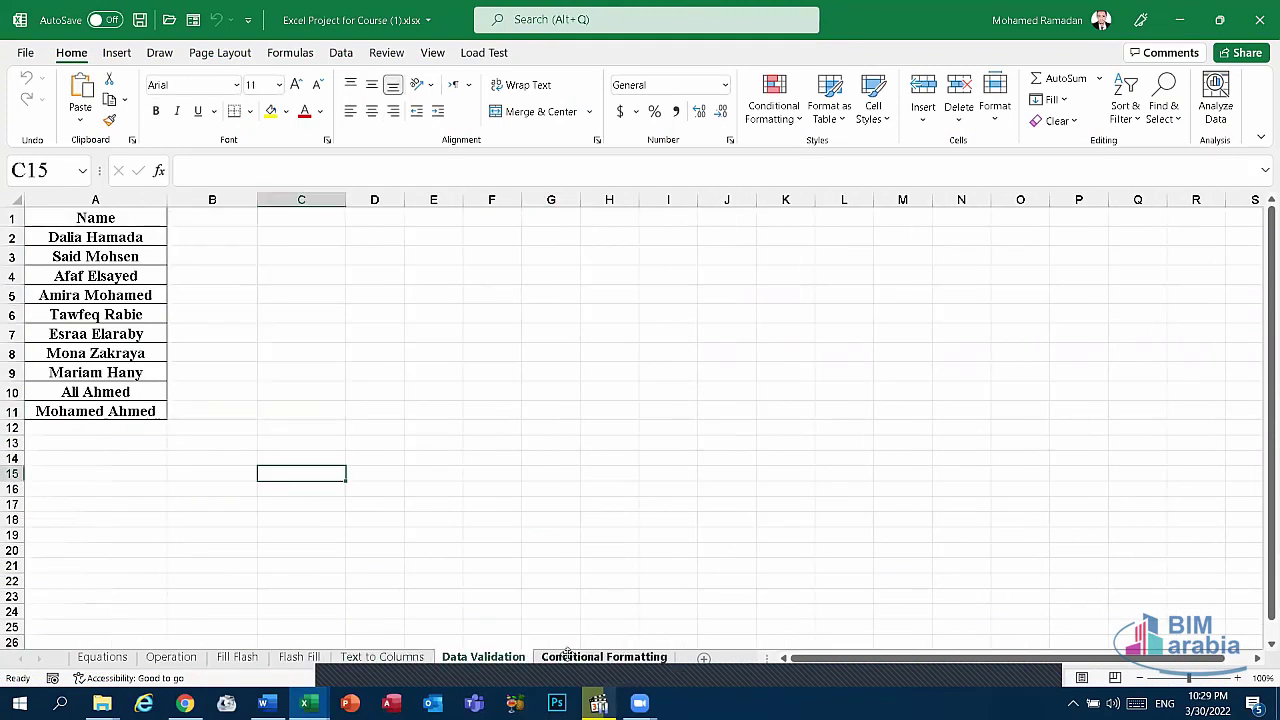
click(606, 487)
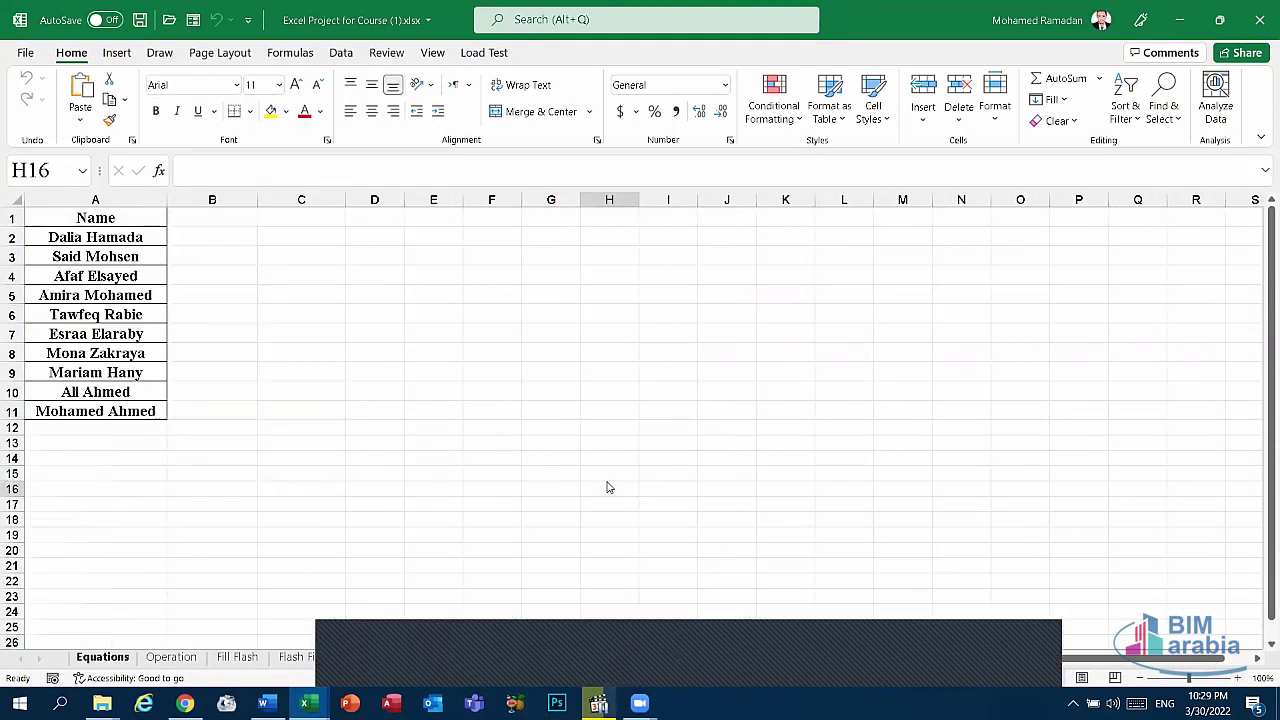
Visit the Equations, Operation, Data Validation, Conditional Formatting and Text to Columns sheets, then minimize Excel.
click(102, 657)
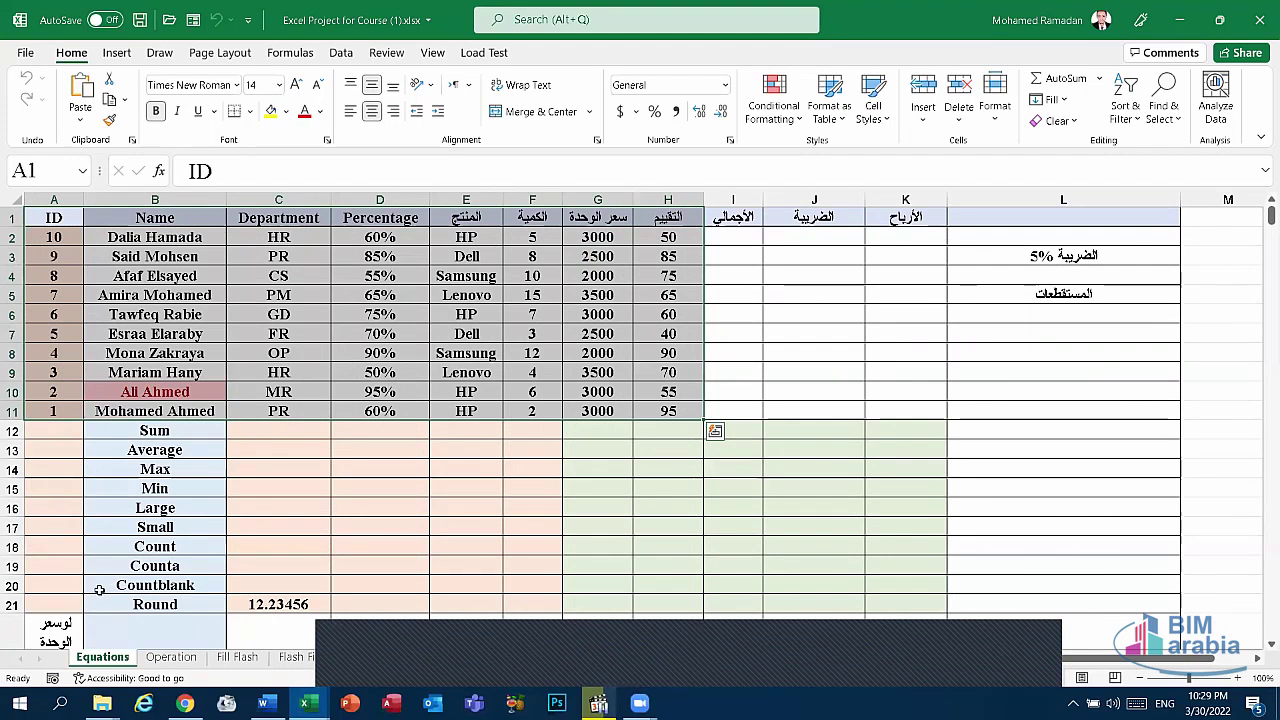
click(172, 657)
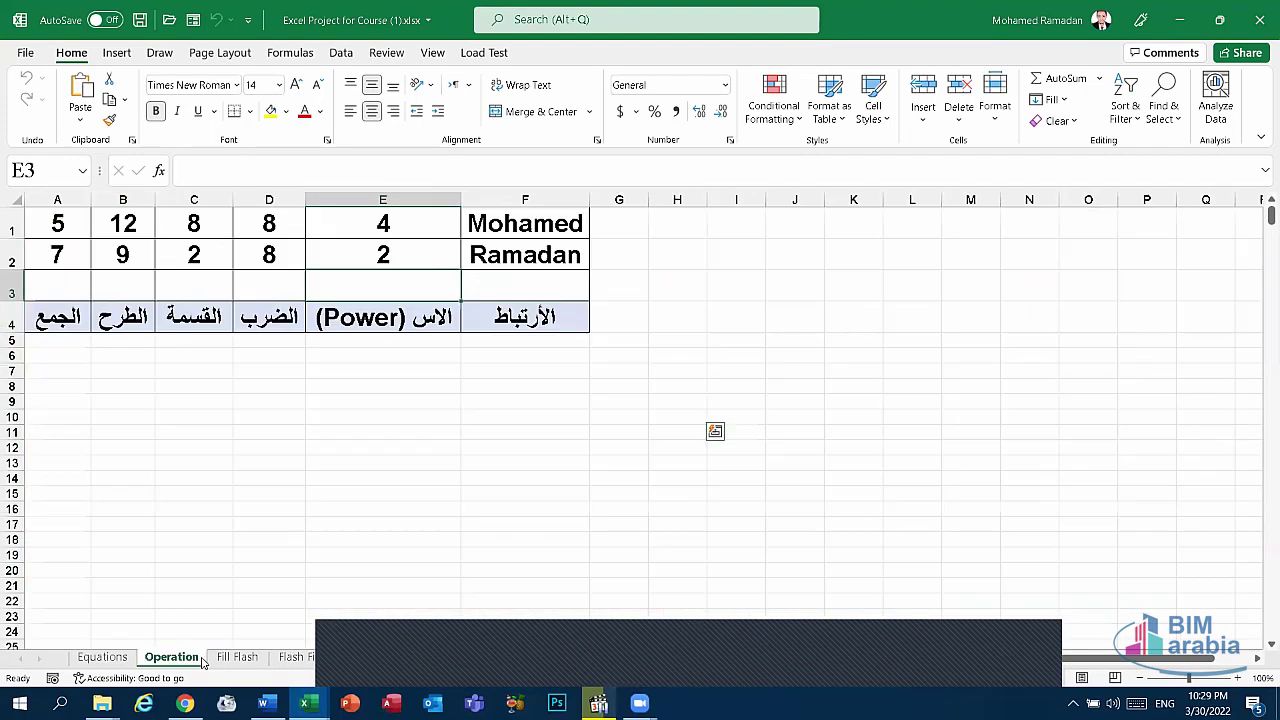
click(482, 659)
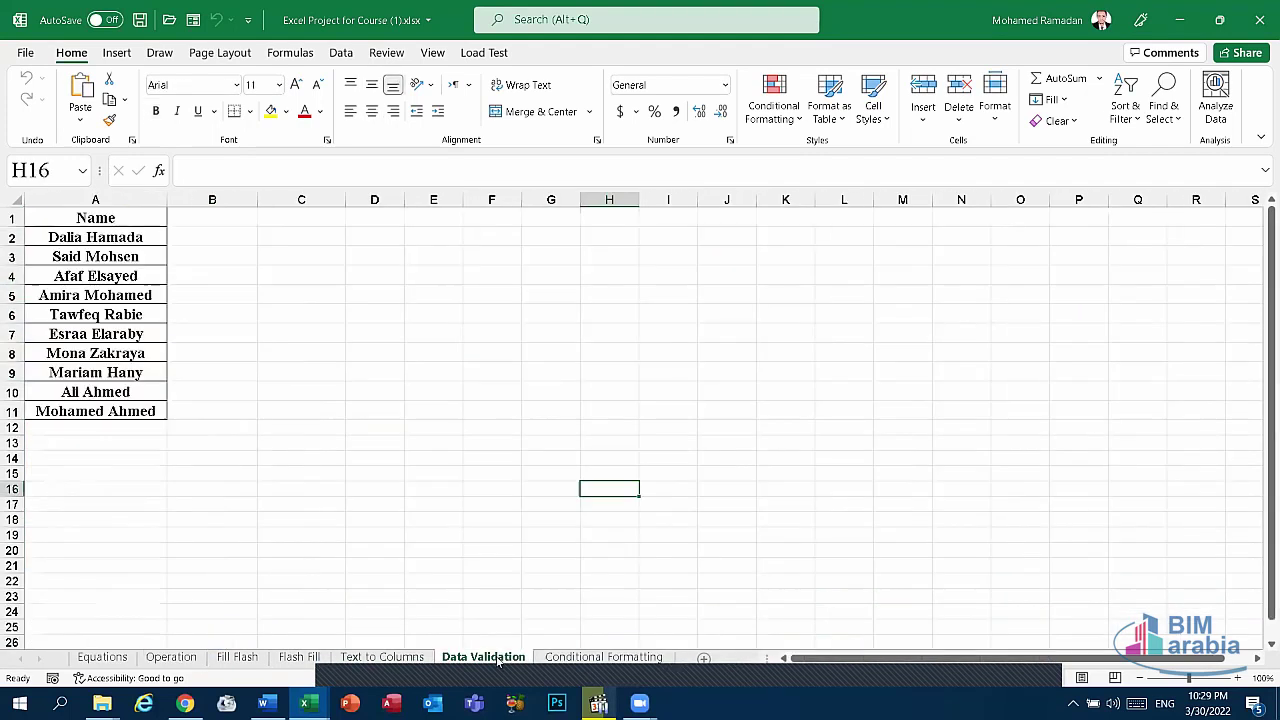
click(572, 657)
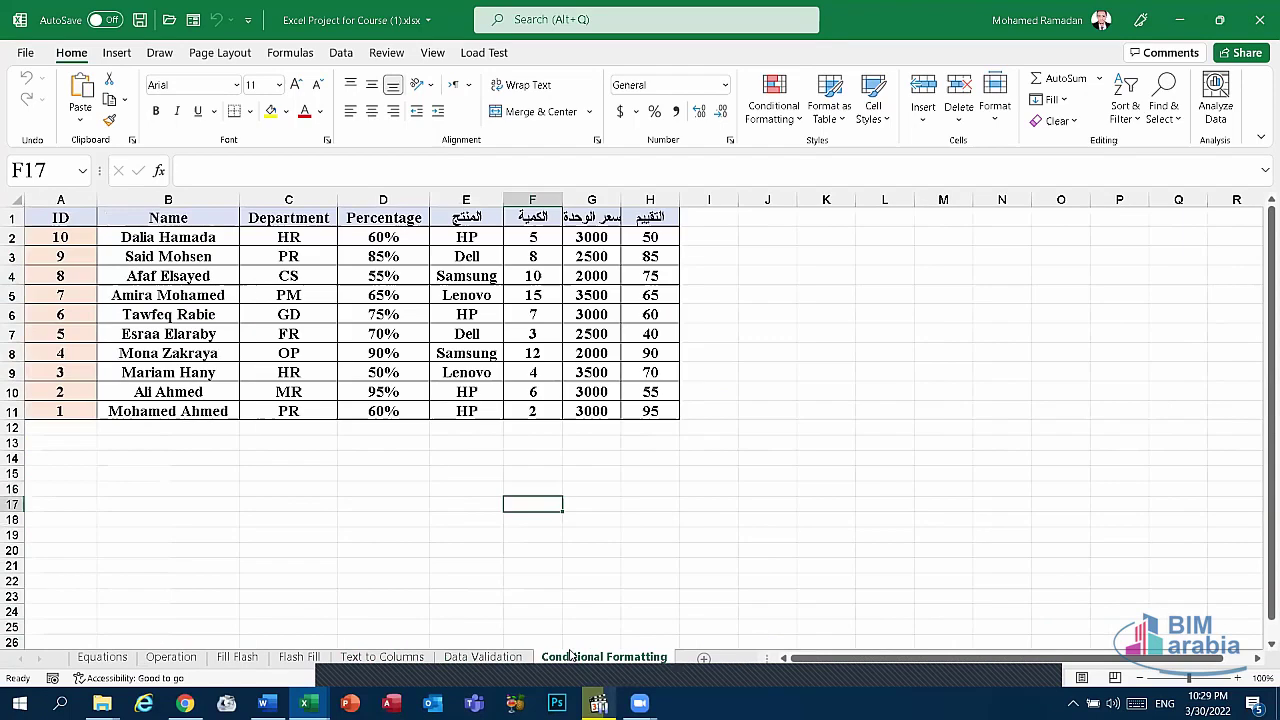
click(382, 657)
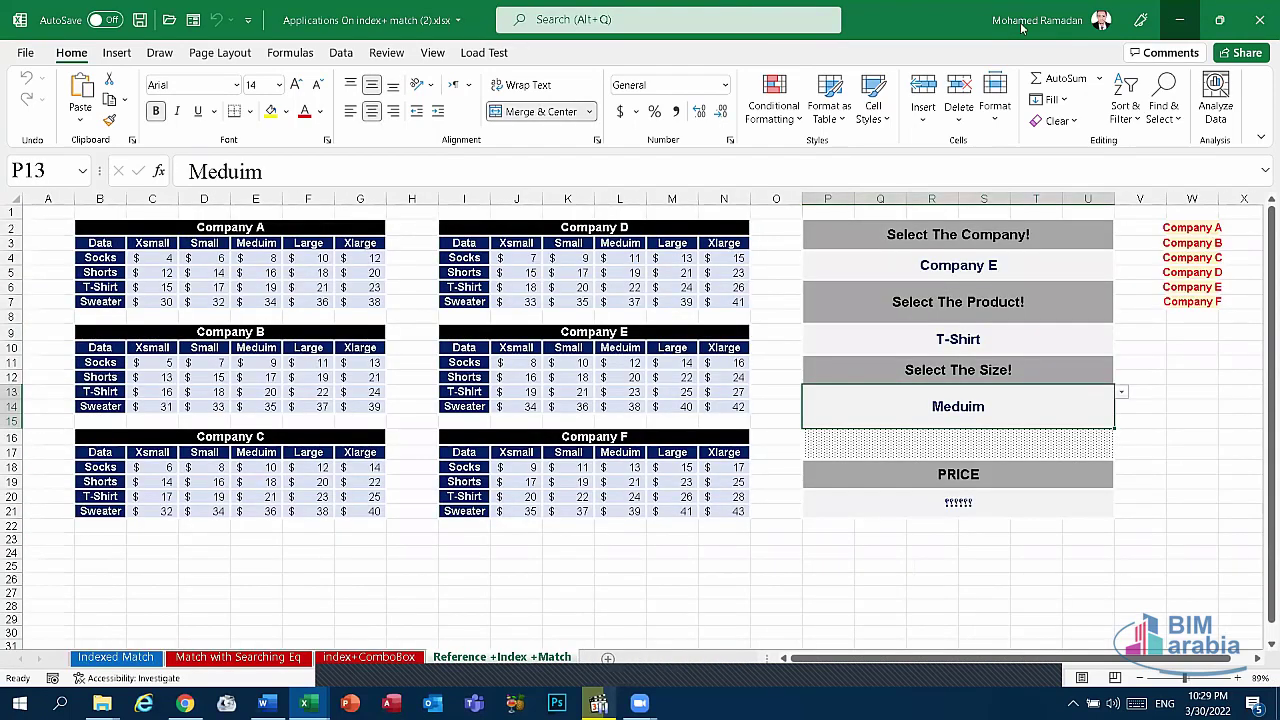
click(1180, 19)
click(349, 311)
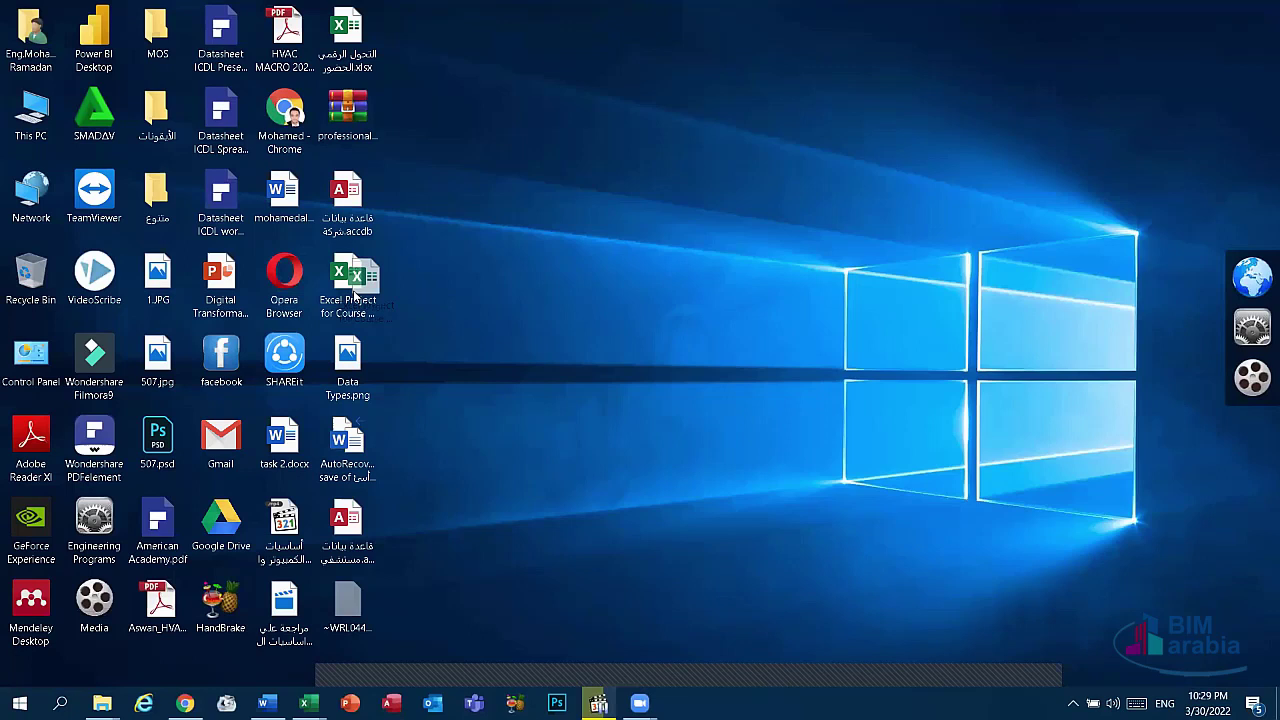
click(666, 650)
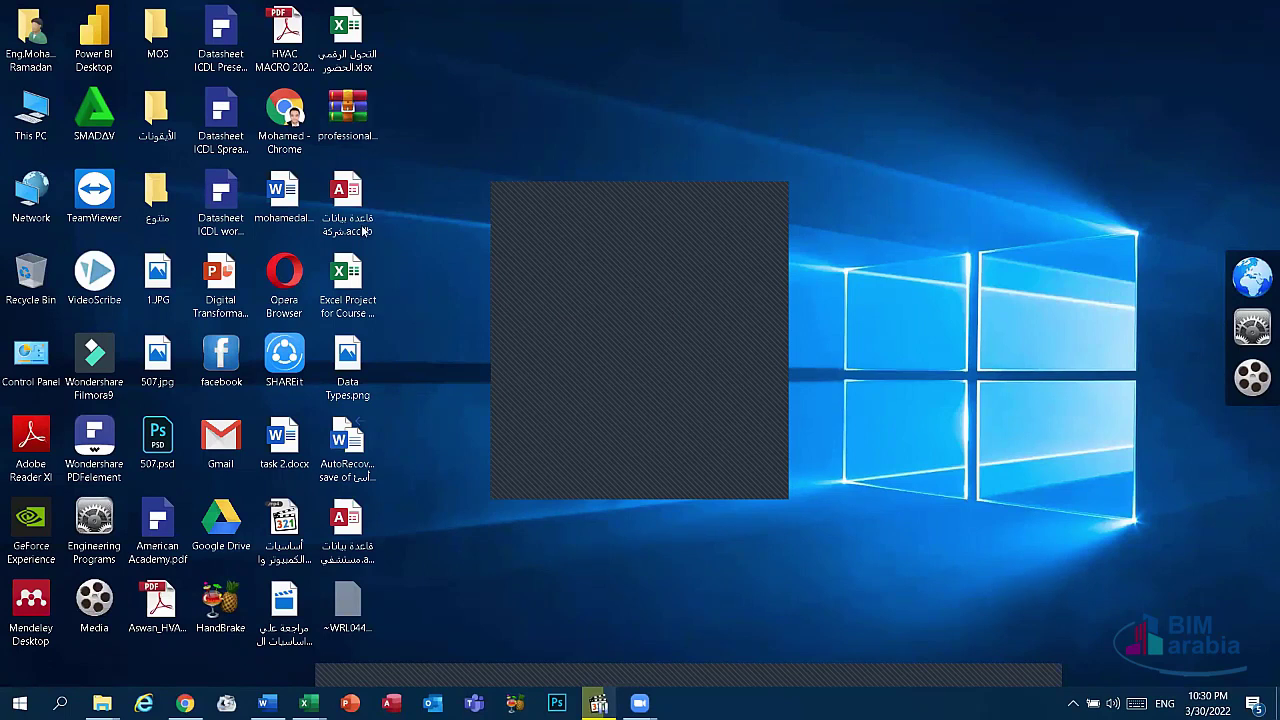
Restore the Excel Project for Course workbook and go to its Operation sheet.
click(358, 294)
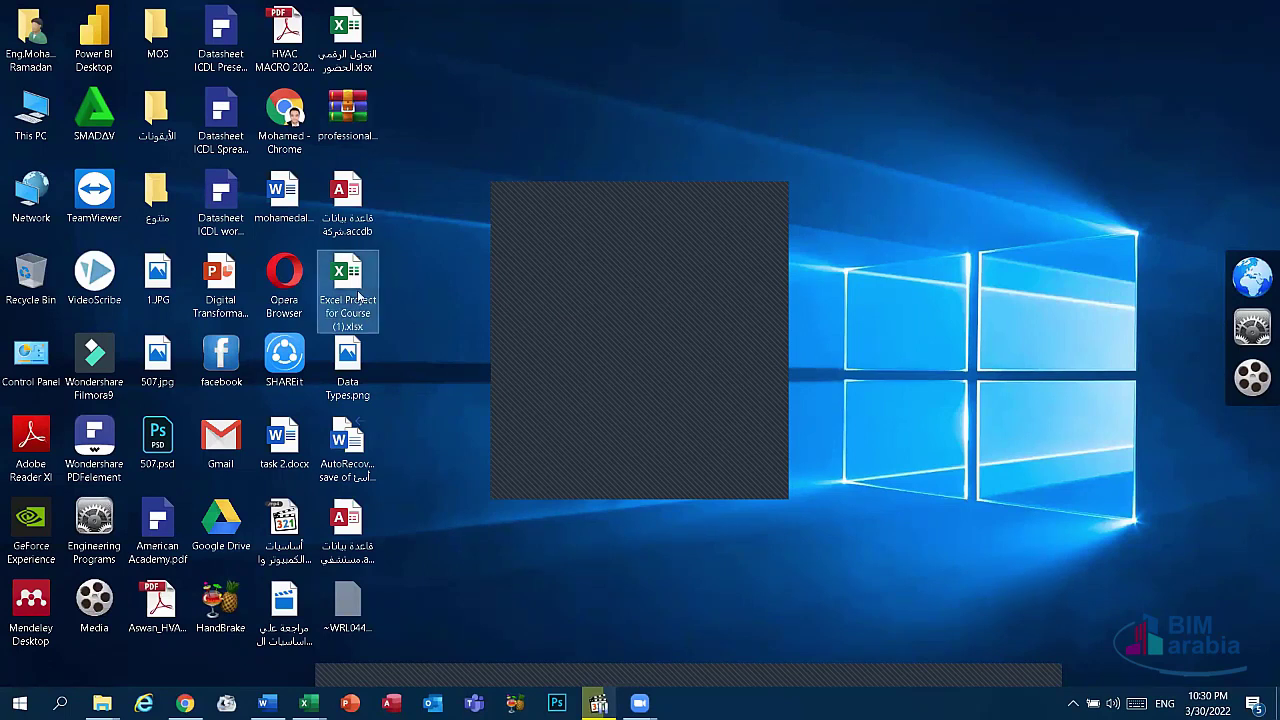
click(449, 580)
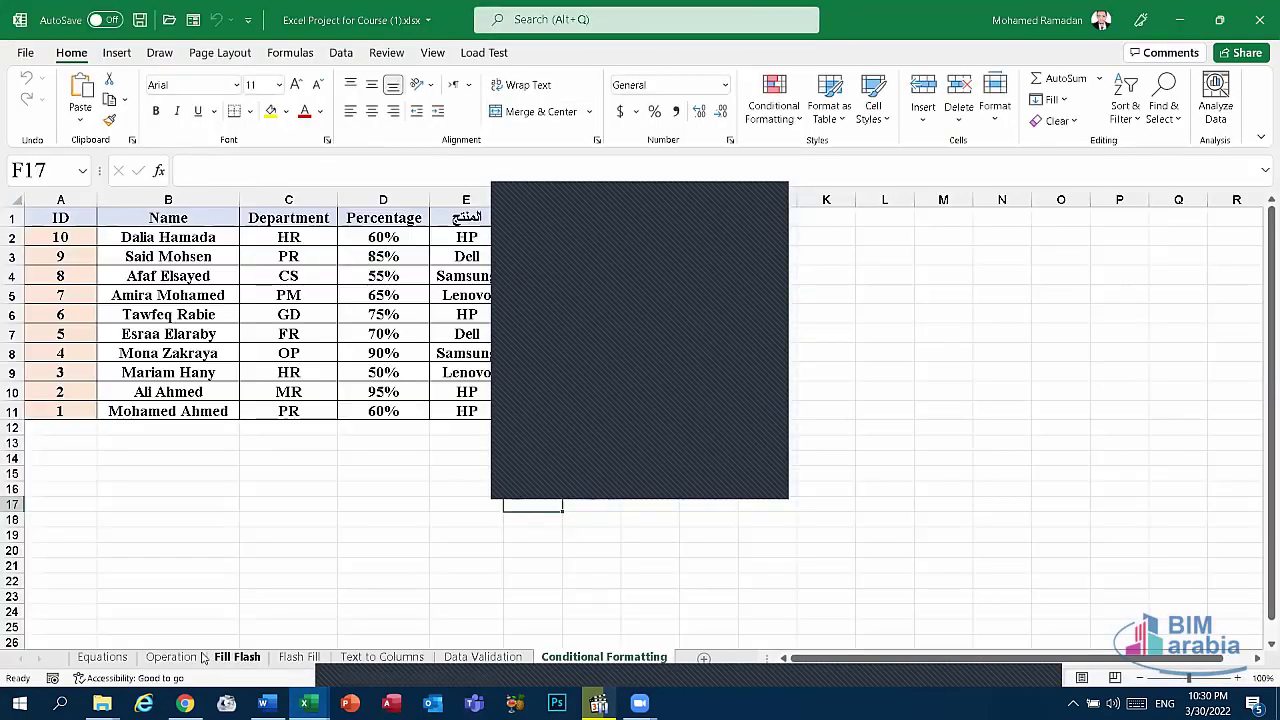
click(185, 657)
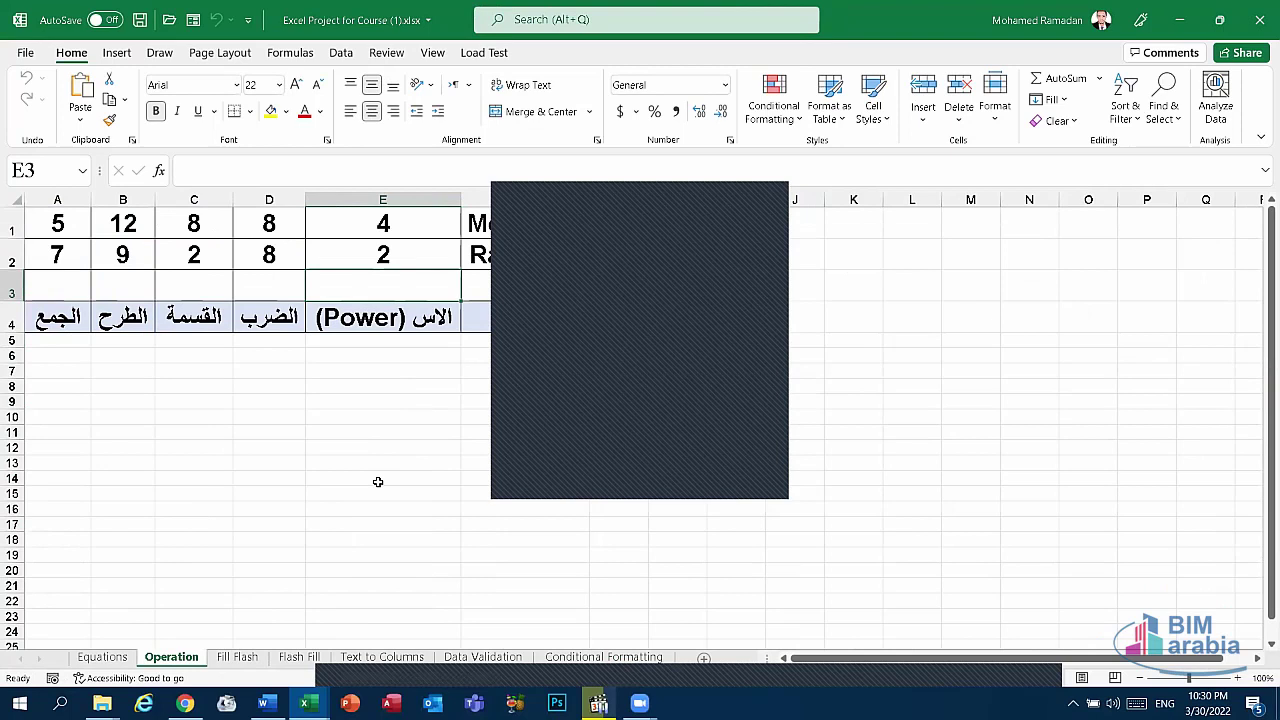
scroll(372, 358, down, 3)
scroll(372, 358, up, 3)
Inspect cells E7, E5, F5, F7 and F8, then close the workbook.
click(385, 371)
click(387, 343)
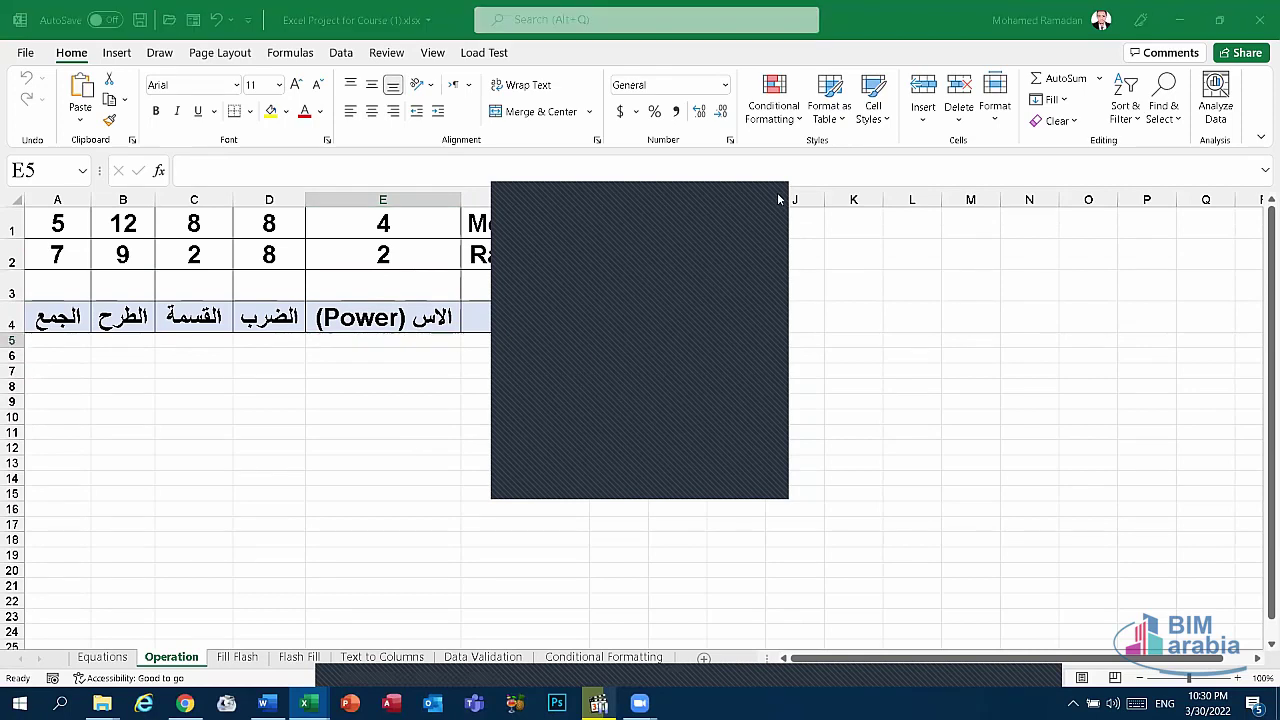
click(522, 340)
click(555, 367)
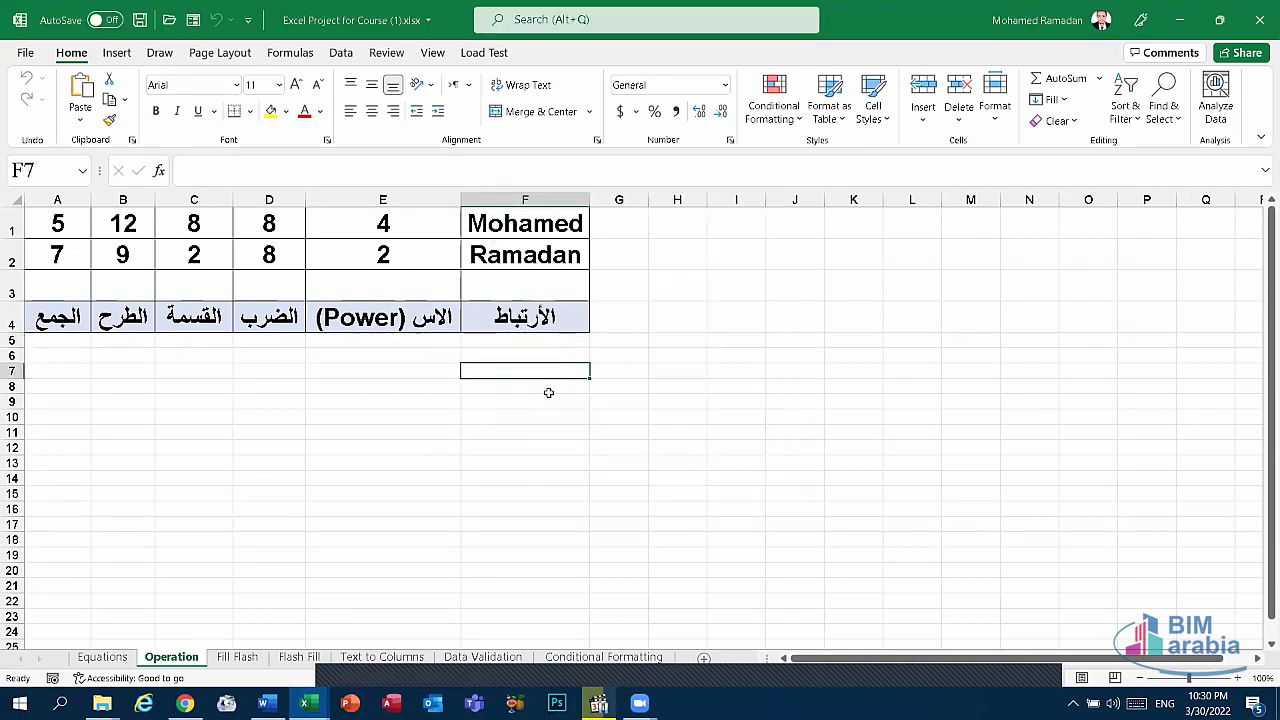
click(546, 390)
click(1260, 8)
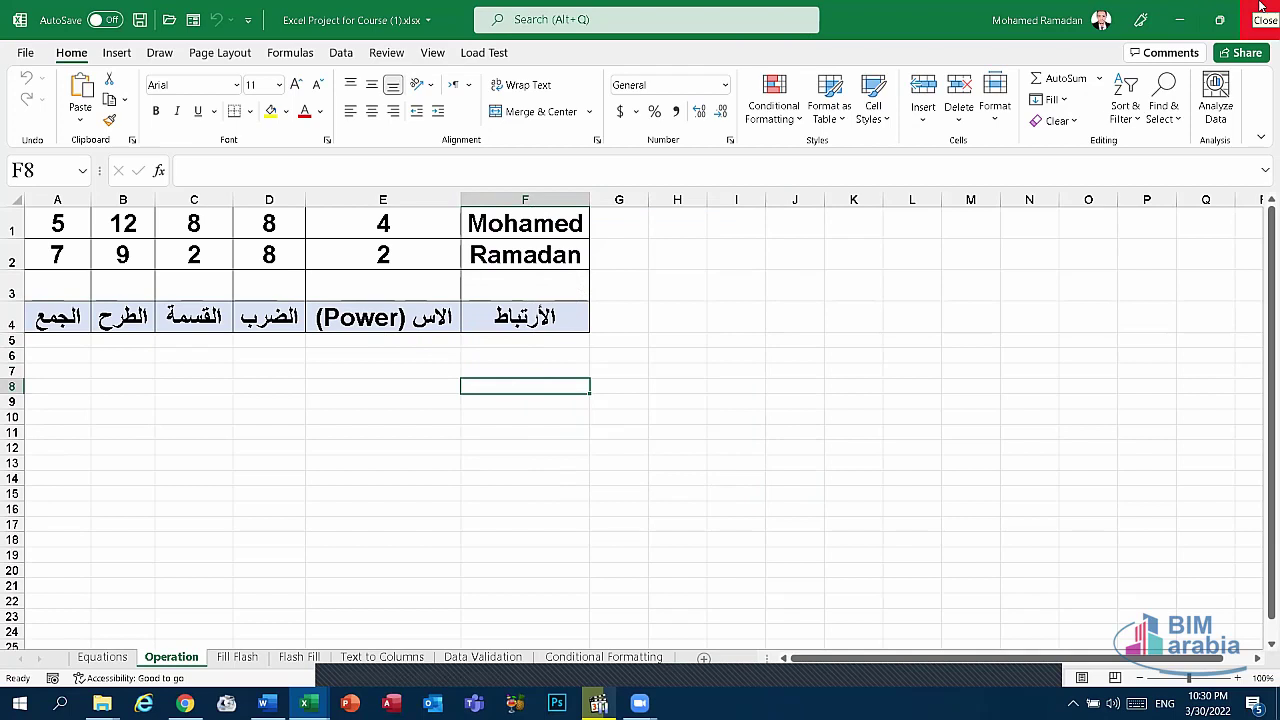